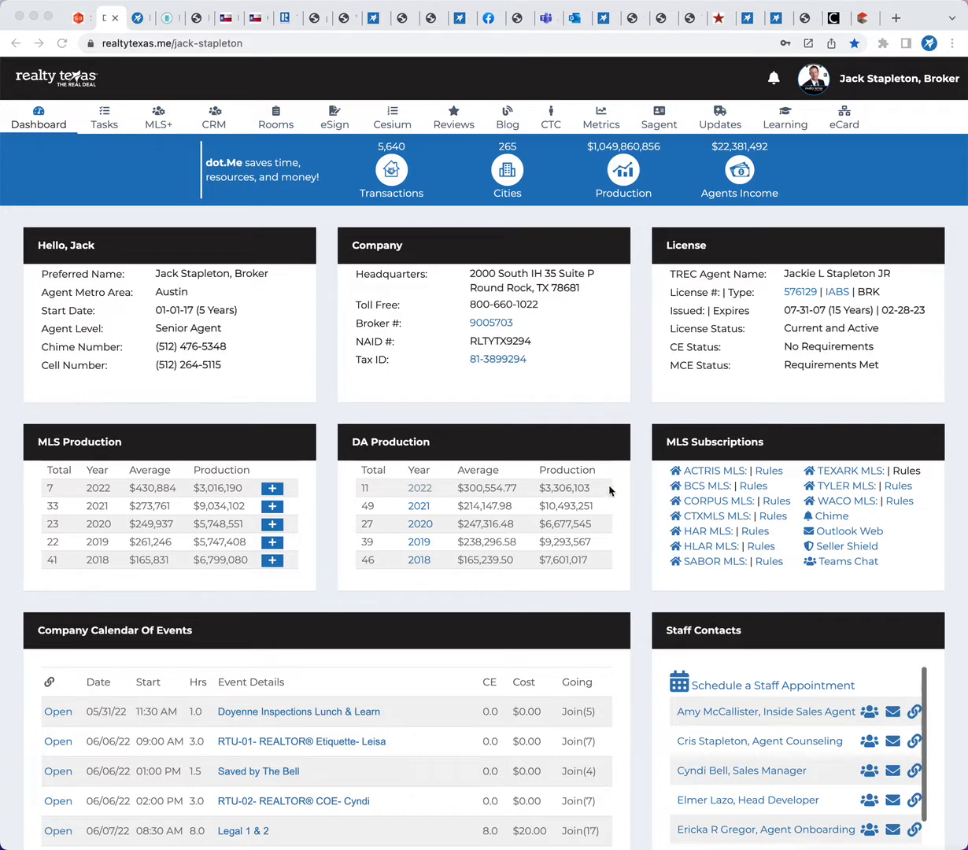
Open the approved transaction room closing 05-17-22 for editing from the dashboard's Rooms System list
scroll(642, 478, "down", 2)
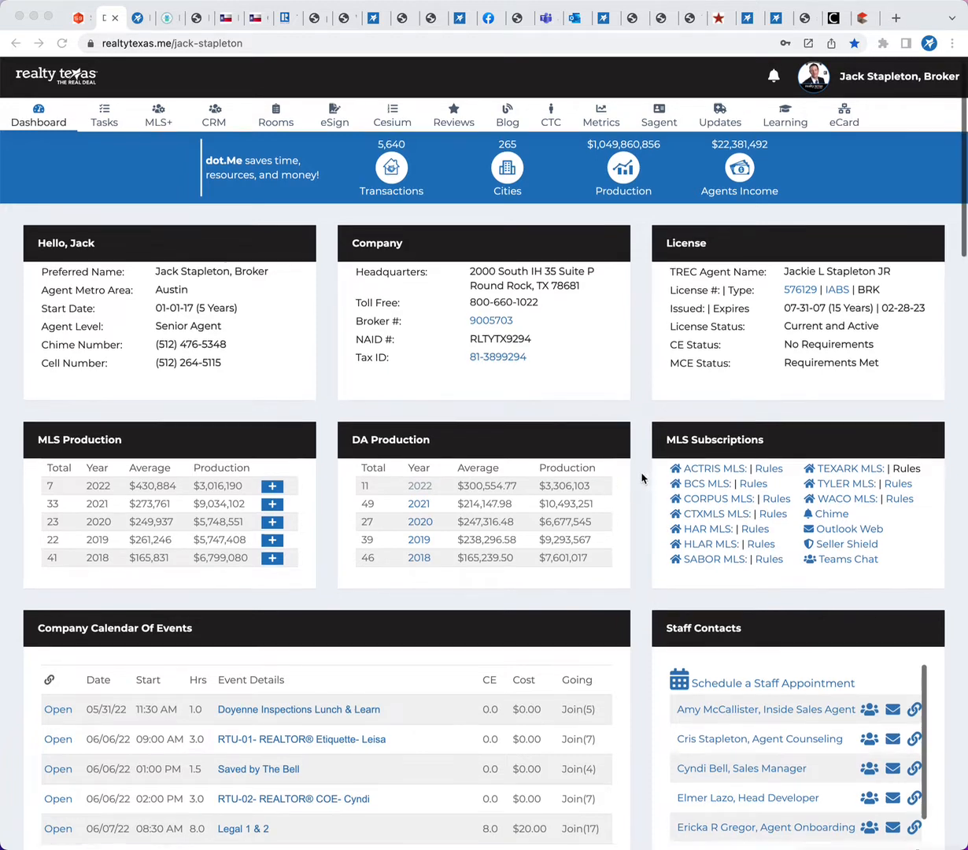
scroll(641, 478, "down", 5)
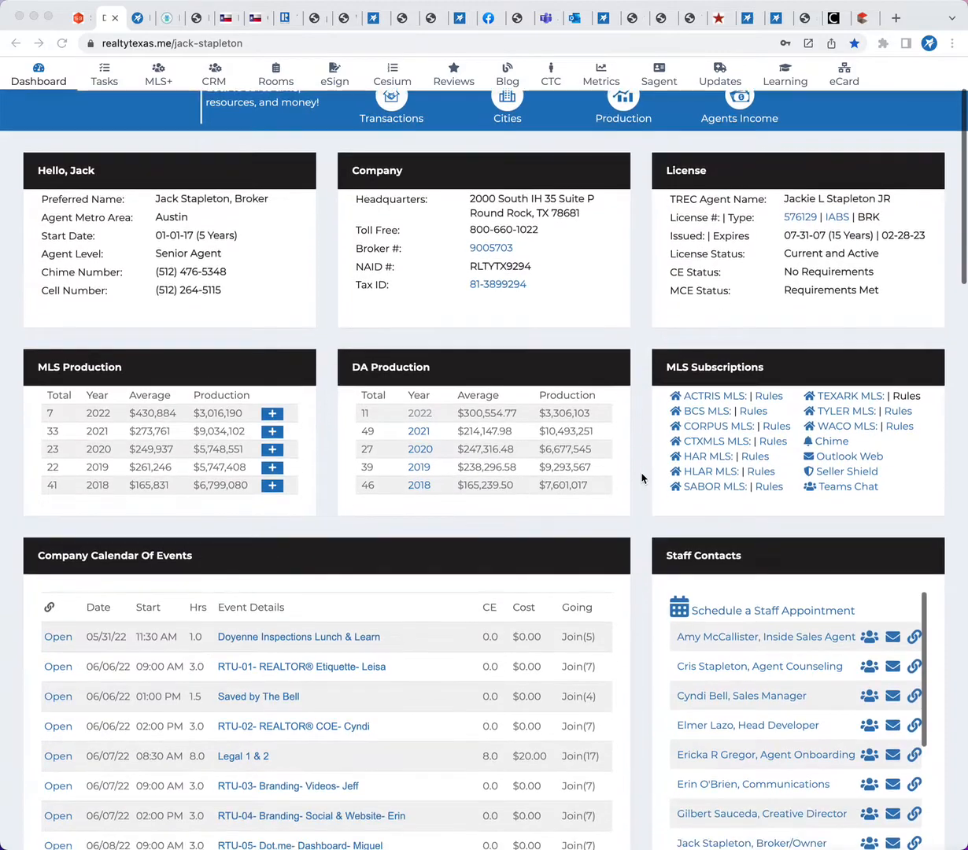
scroll(642, 478, "down", 20)
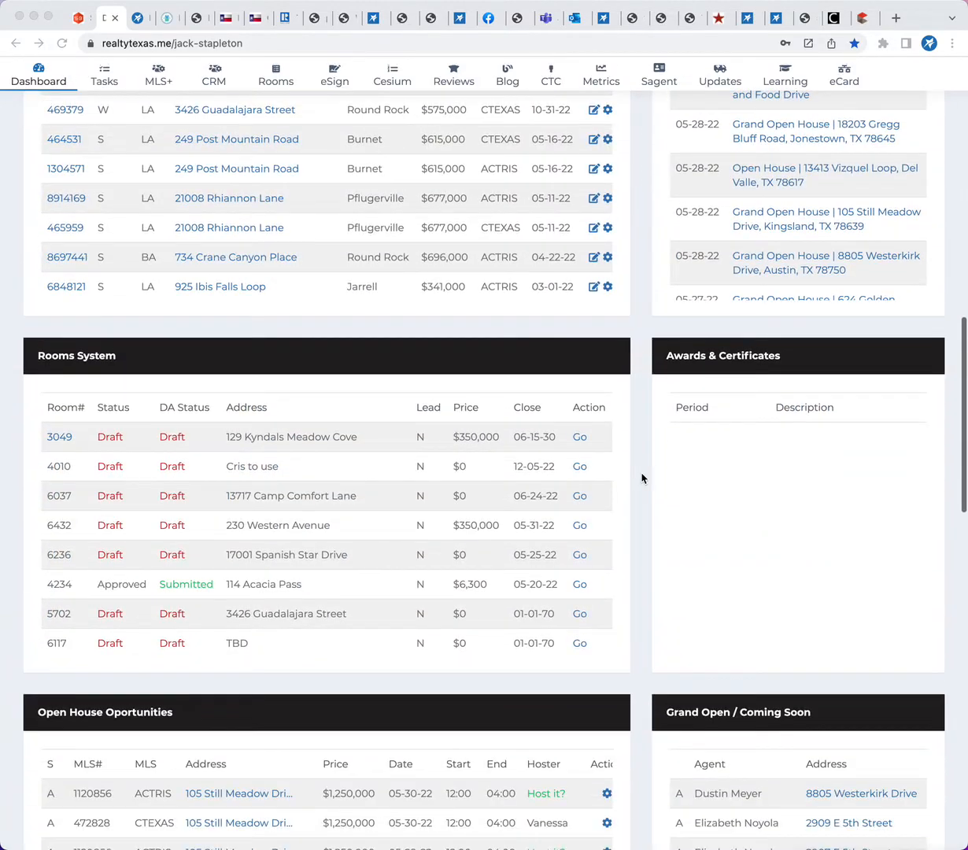
scroll(551, 478, "down", 4)
scroll(468, 563, "down", 8)
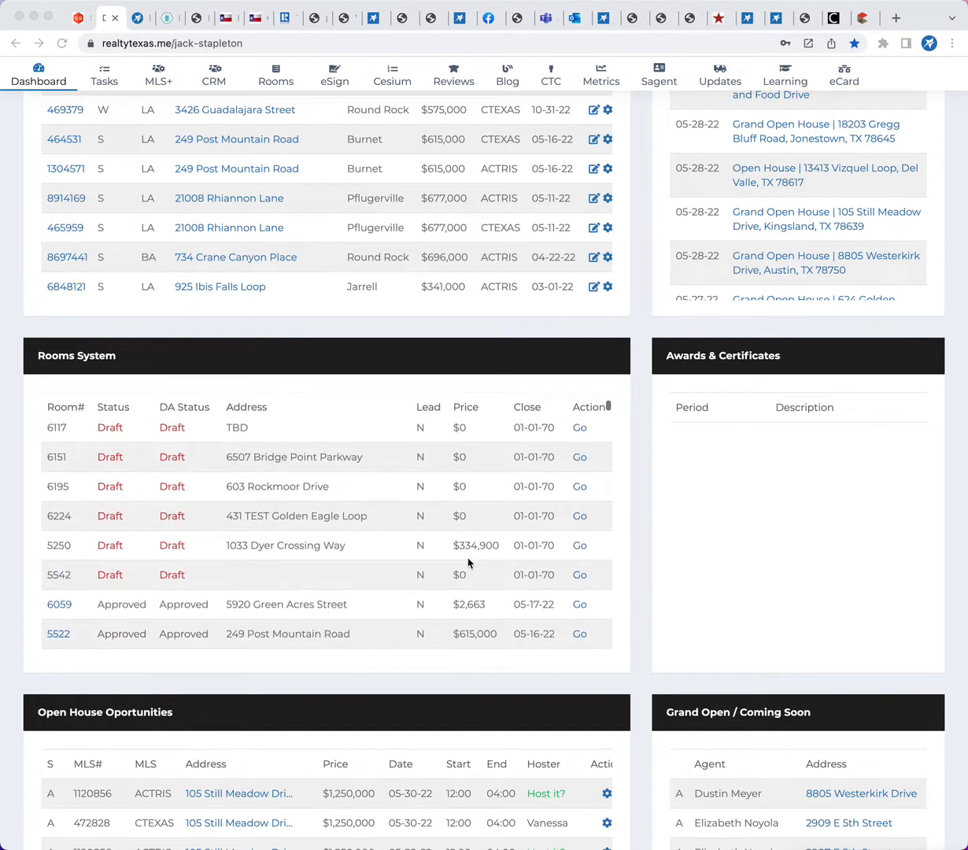
left_click(594, 504)
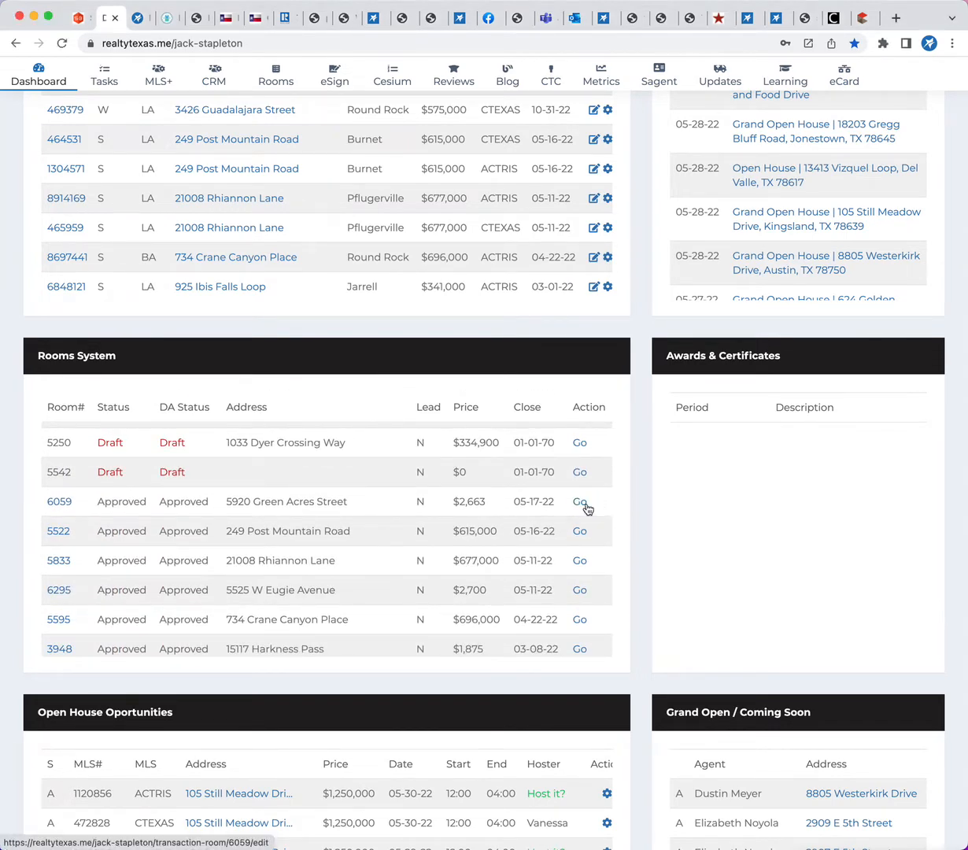
left_click(580, 503)
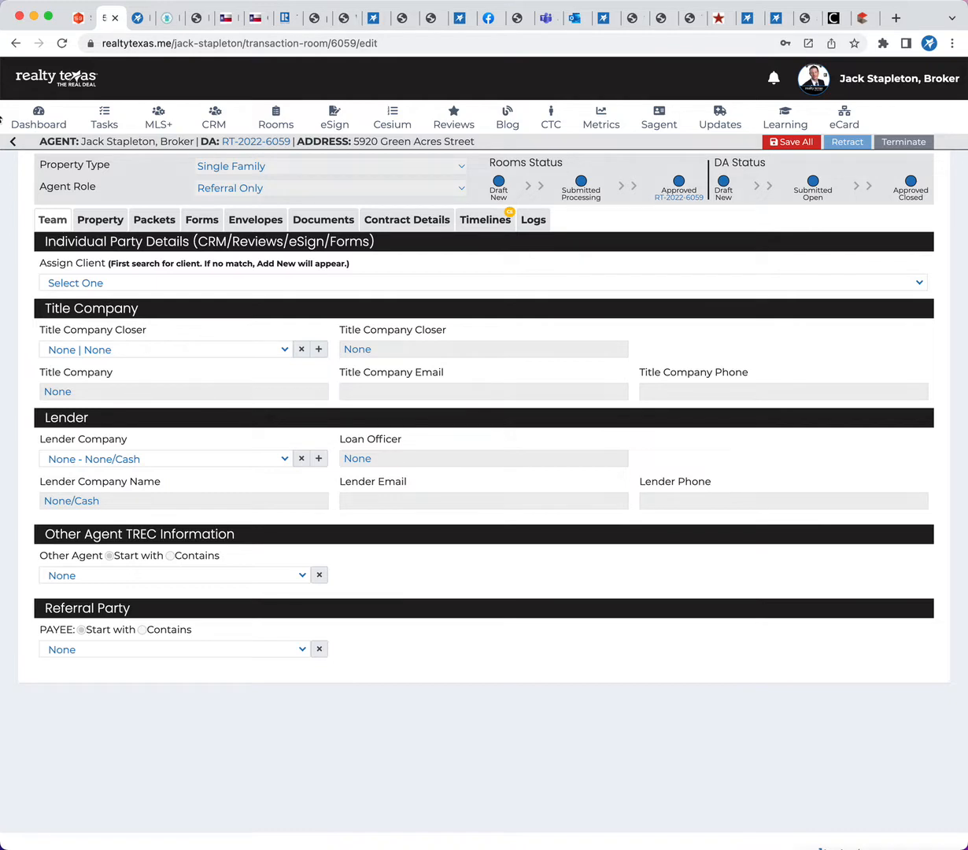
Leave the room for the Transaction Rooms overview and switch its expanded view on and off
left_click(14, 141)
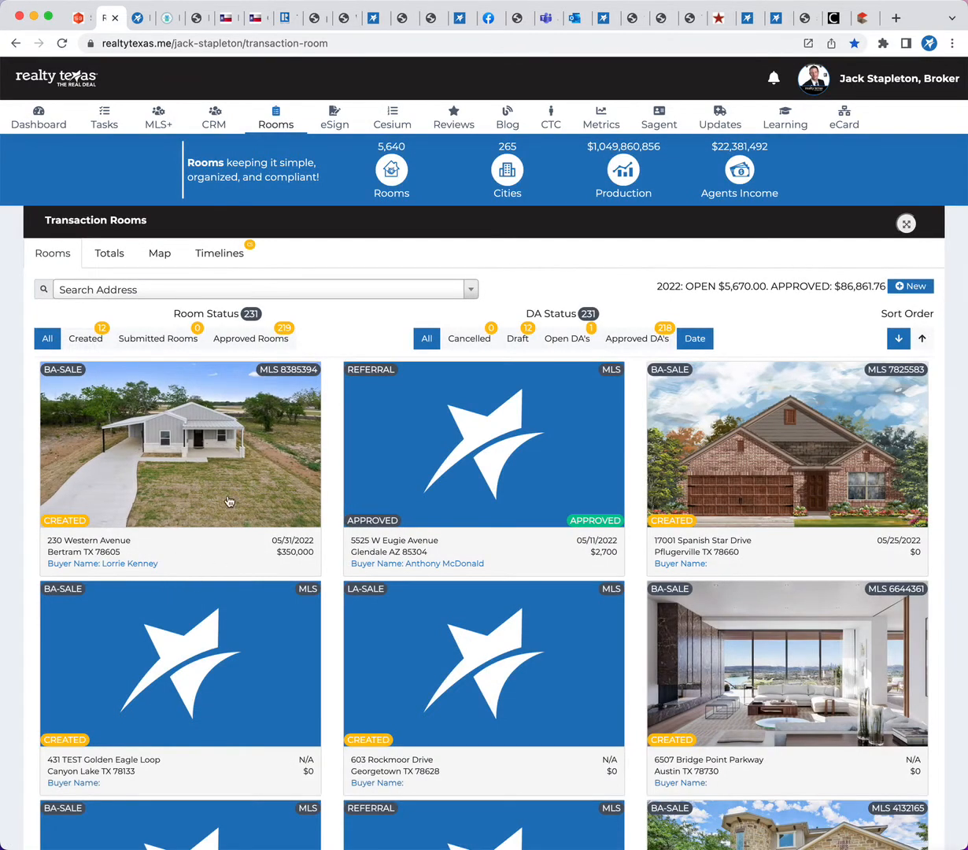
left_click(276, 124)
left_click(906, 225)
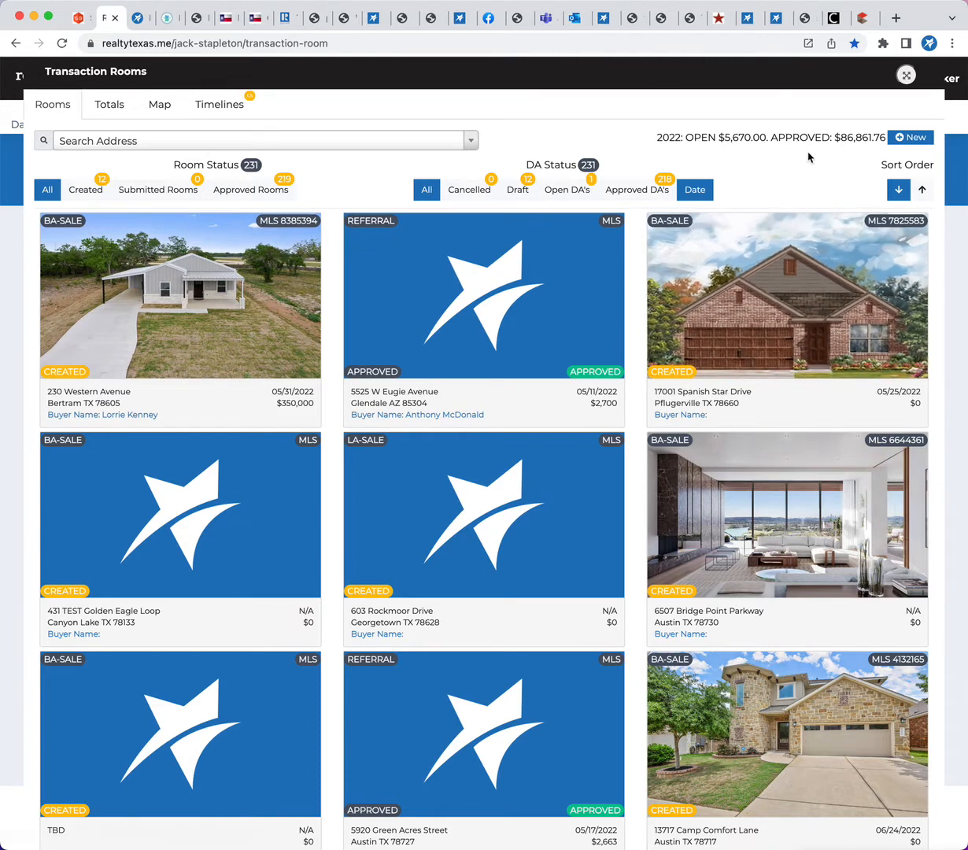
left_click(907, 76)
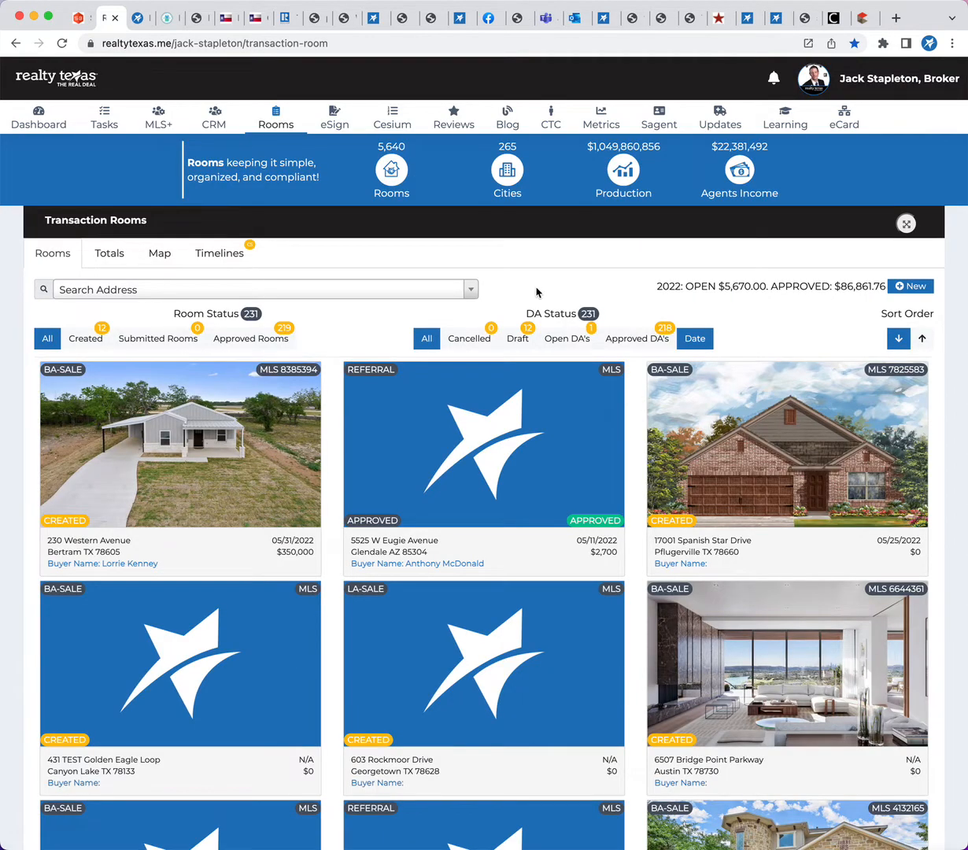
Examine the Totals for Transaction Rooms: yearly production figures, the Production by Year chart and the list of DAs
left_click(110, 253)
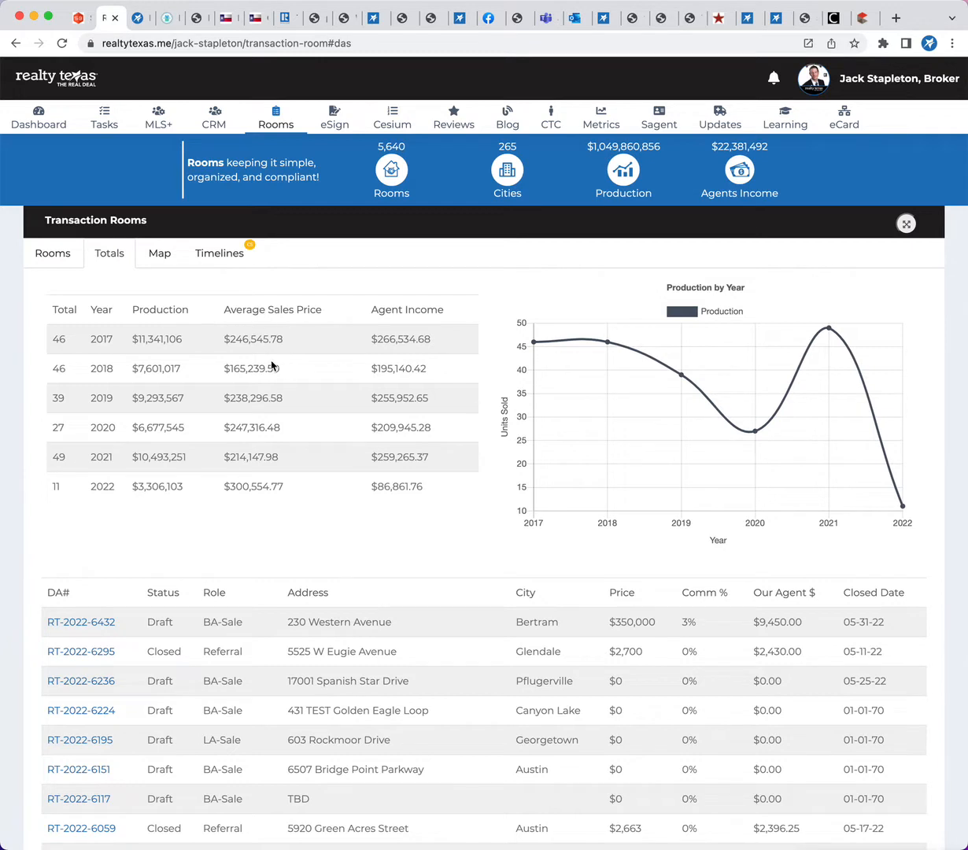
mouse_move(600, 351)
scroll(403, 504, "down", 1)
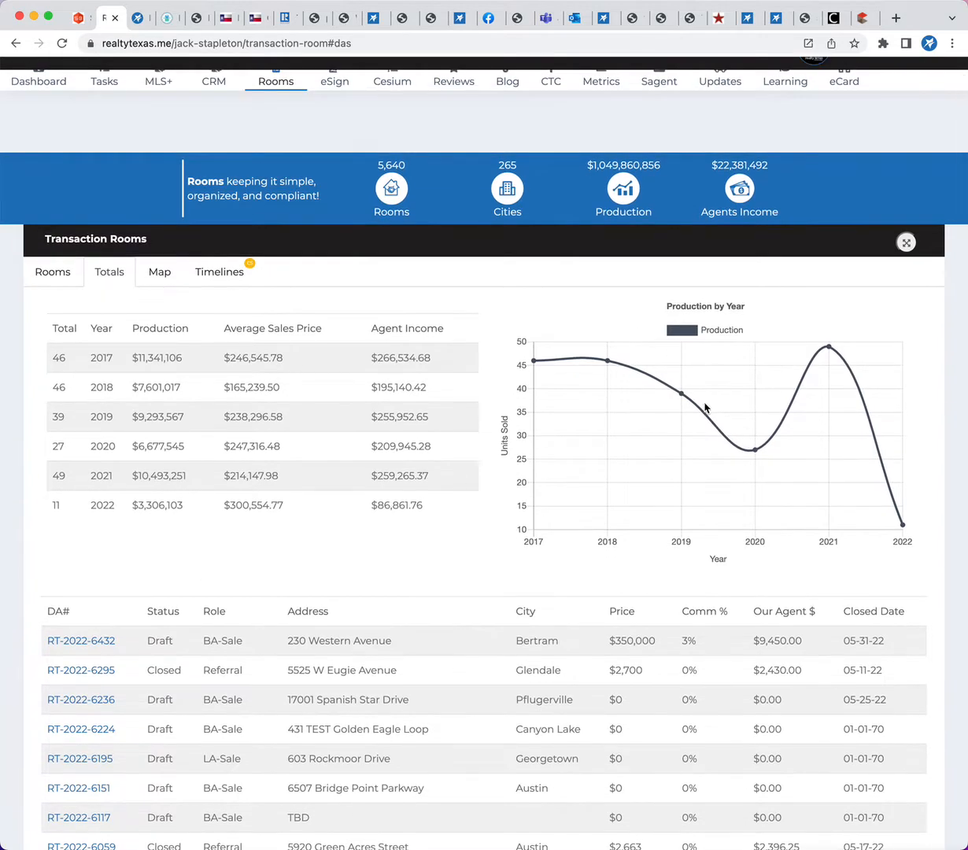
scroll(321, 469, "down", 5)
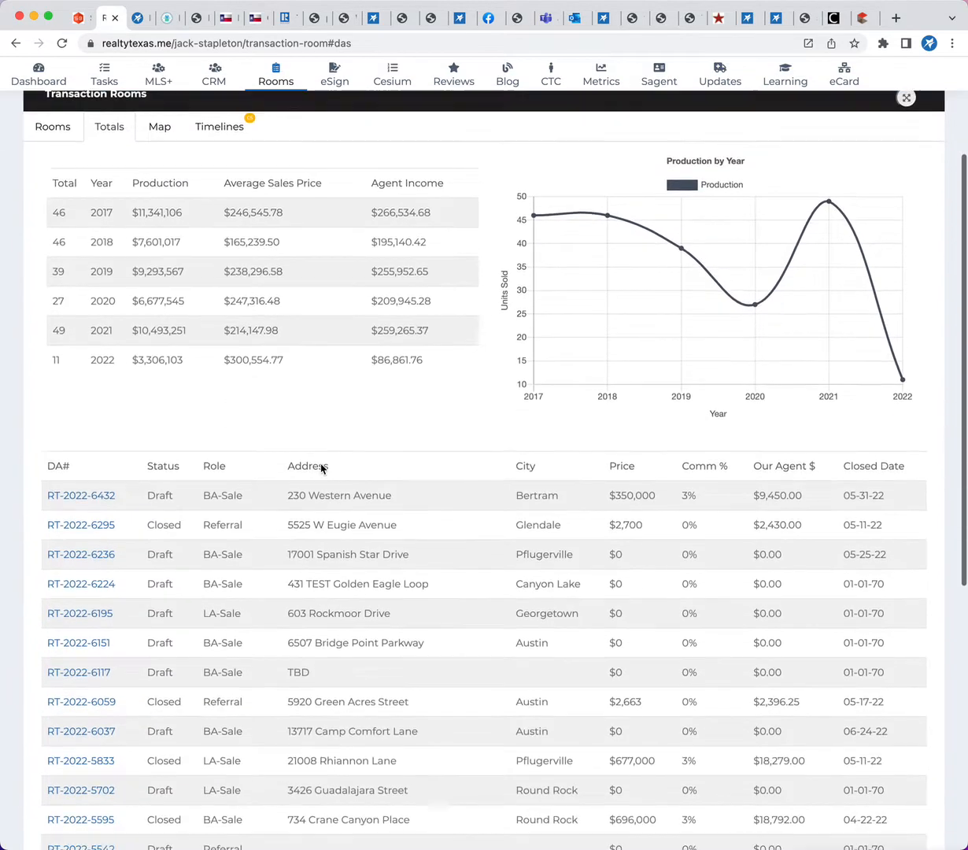
scroll(234, 465, "down", 2)
scroll(233, 465, "down", 20)
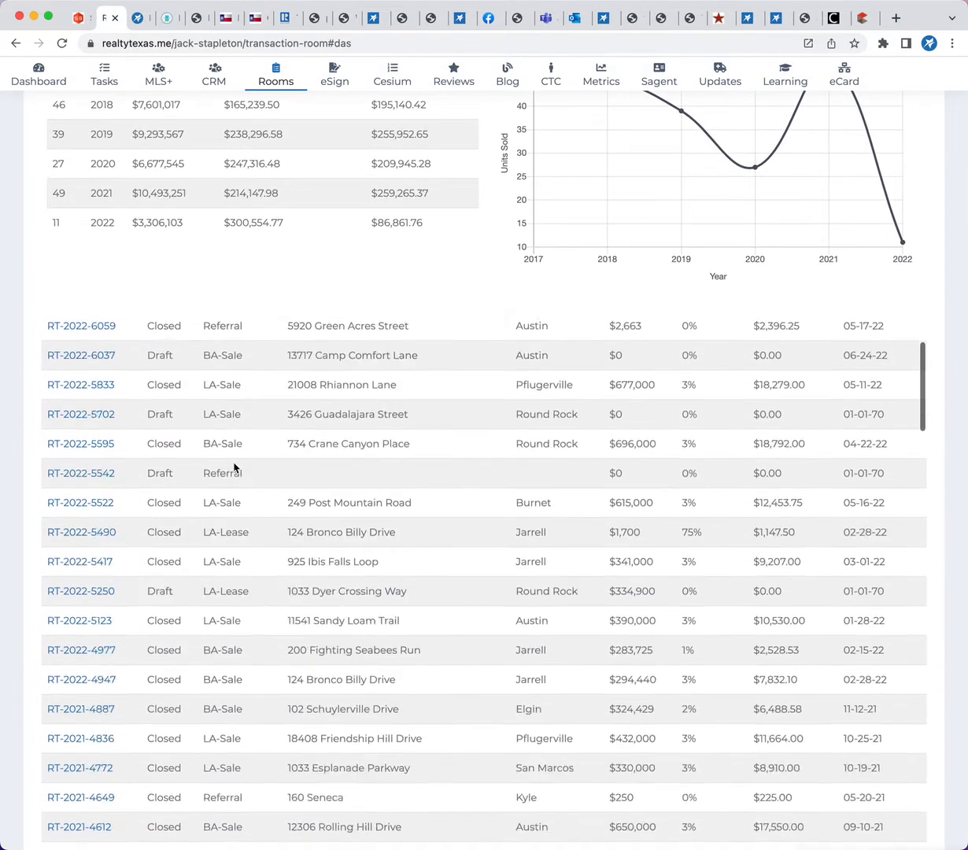
scroll(234, 465, "up", 20)
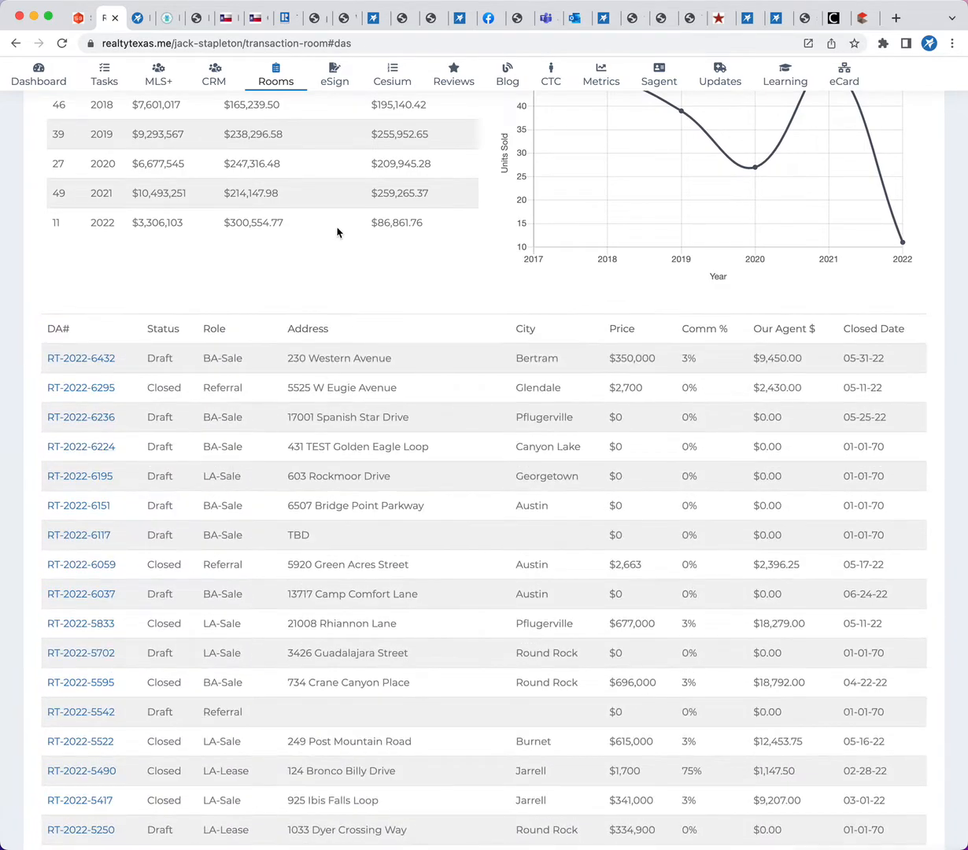
scroll(337, 229, "up", 5)
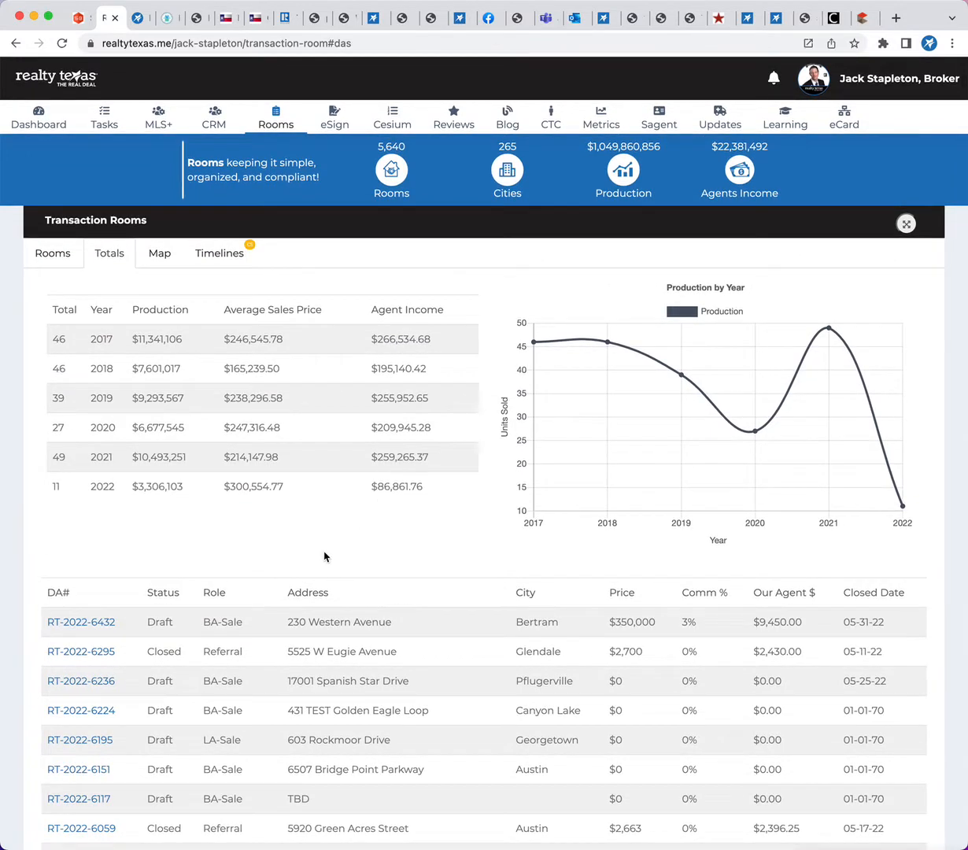
Show the Map of the agent's transactions and open realtytexas.me/map in a new browser tab
left_click(161, 253)
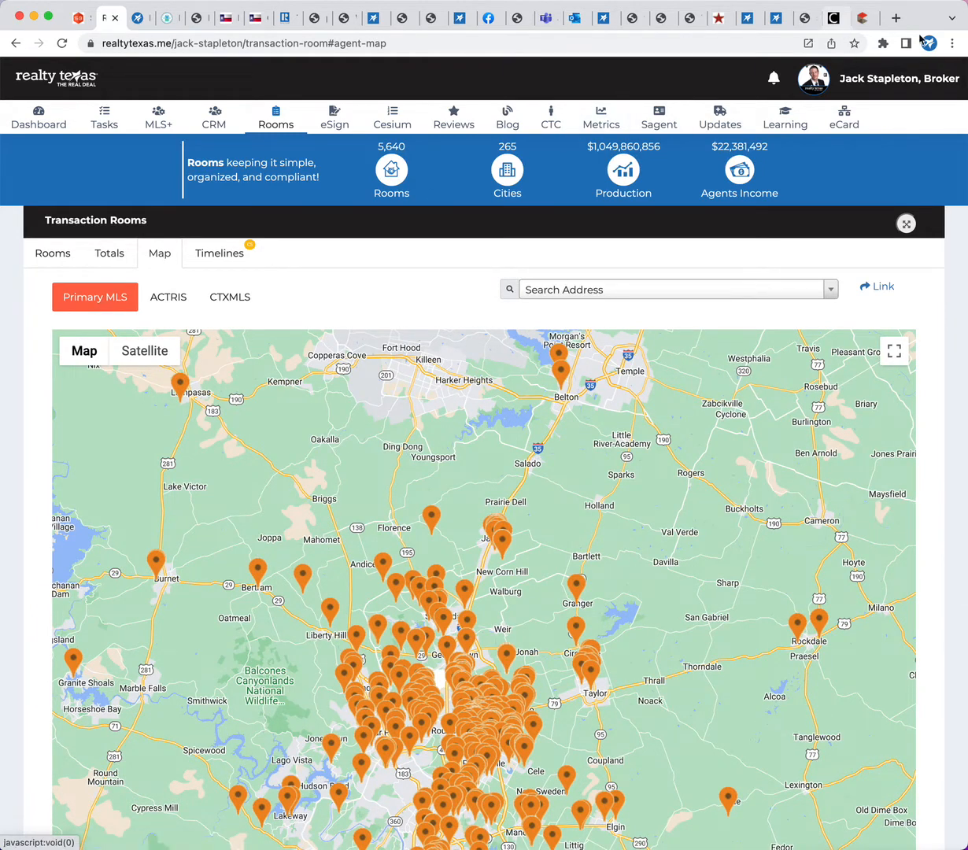
left_click(896, 18)
type("realtytexas.me/")
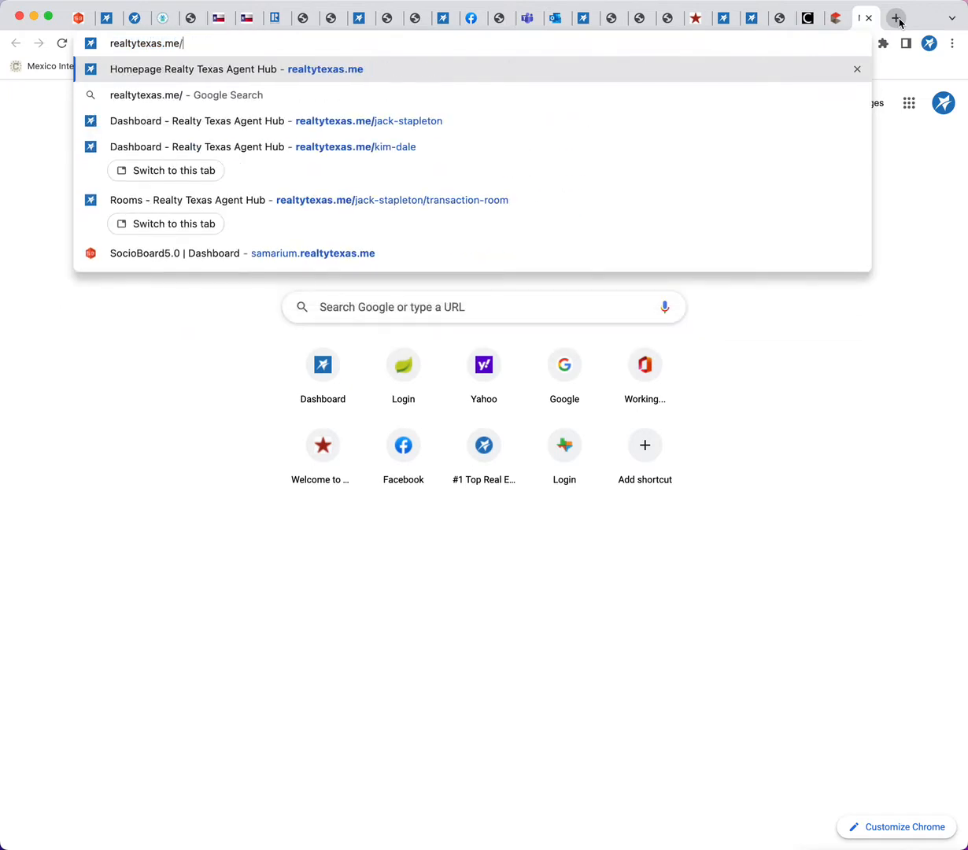
key("BackSpace")
type(".me.")
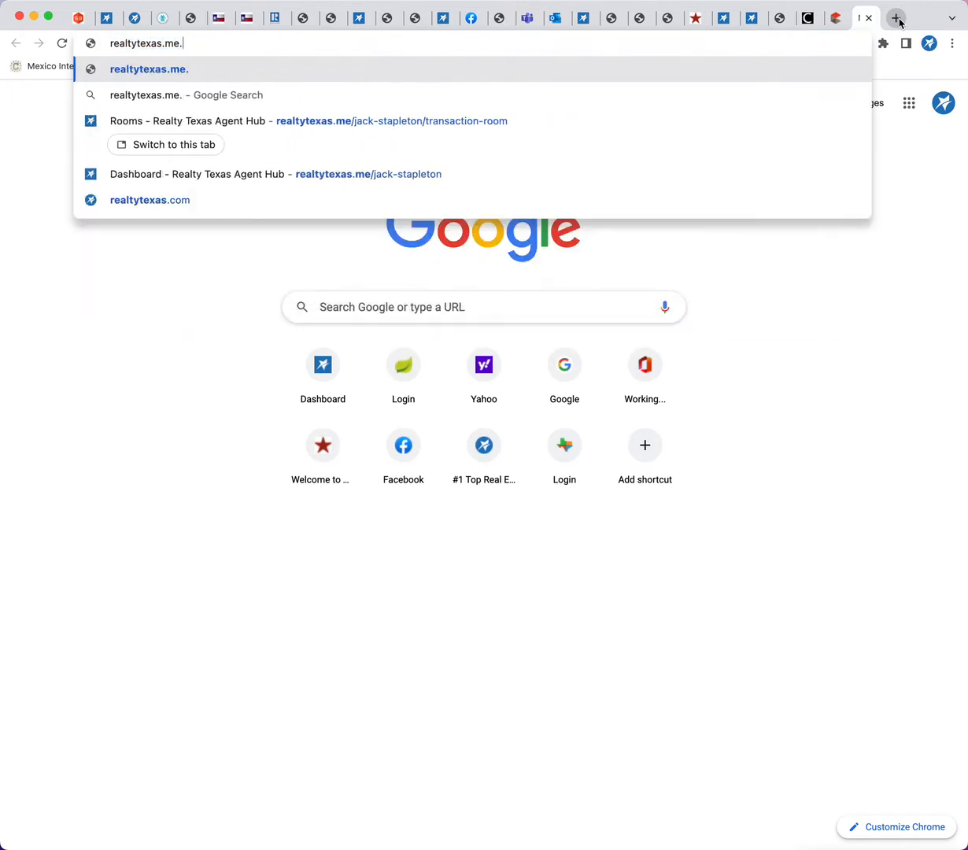
key("BackSpace")
type("/map")
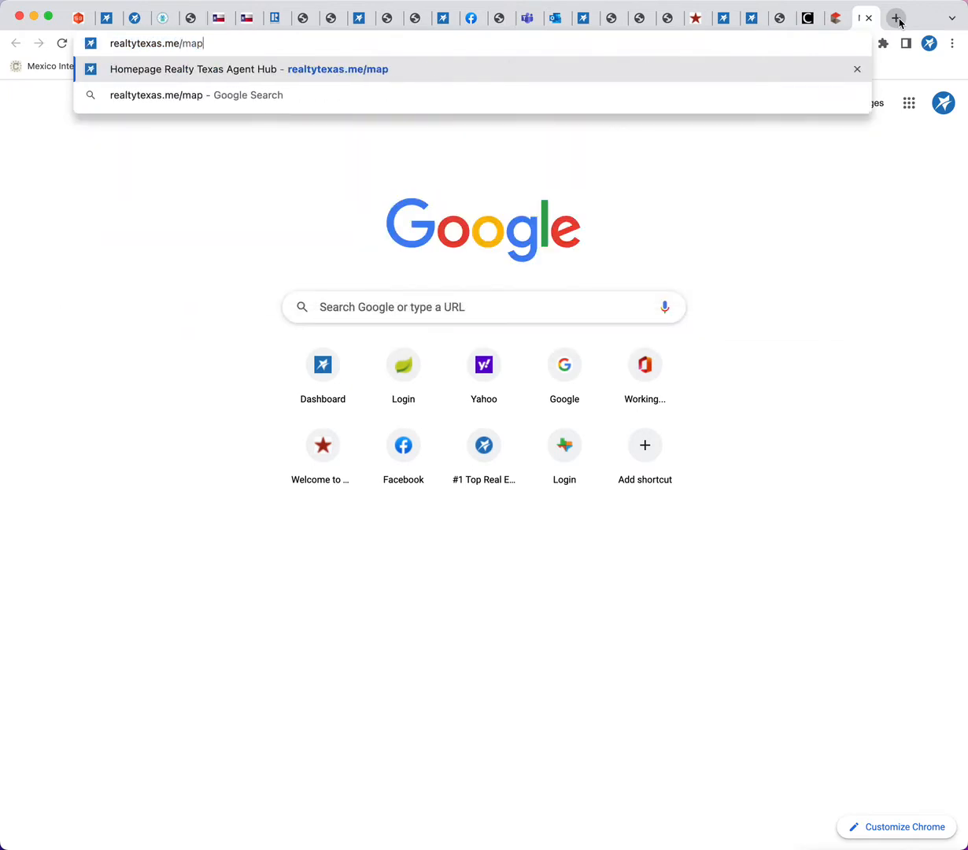
key("Return")
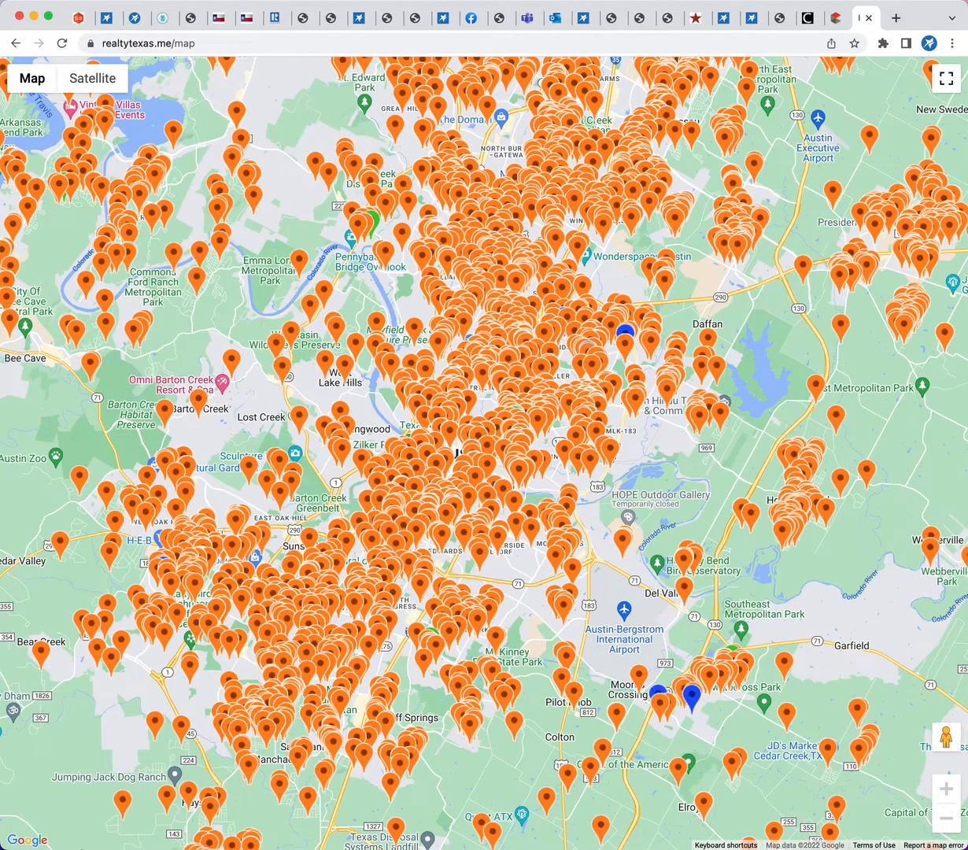
Examine the property pins on the company map from central Austin north to the Pflugerville area
left_click(949, 821)
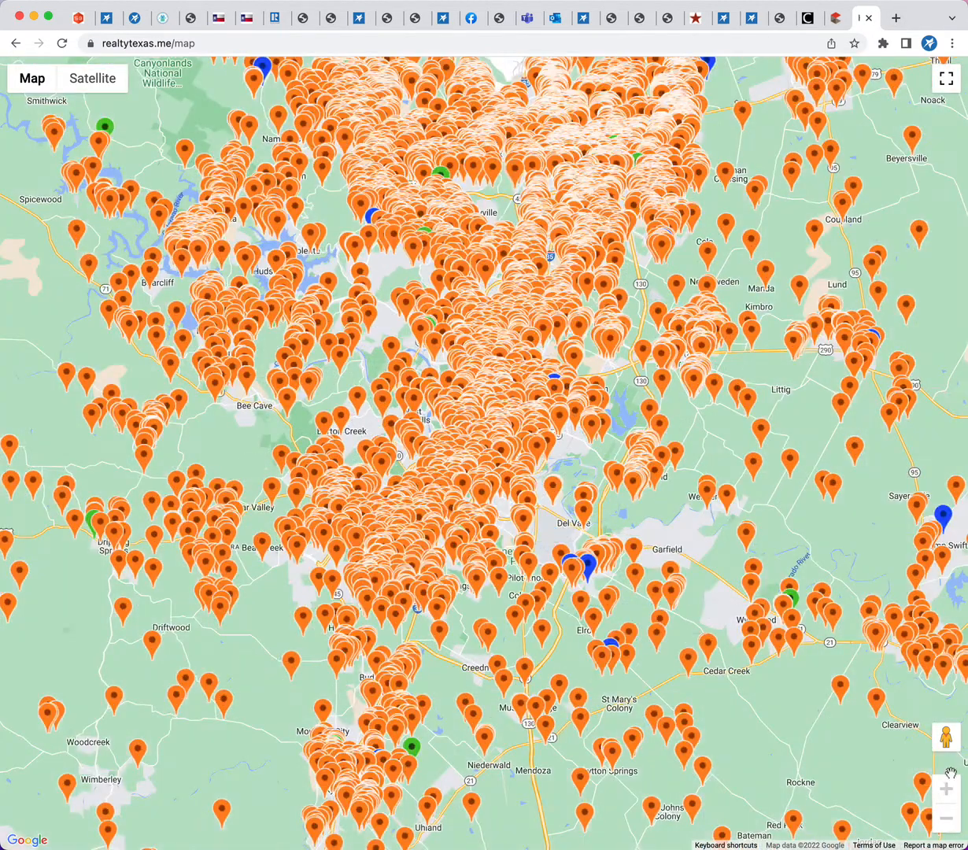
left_click(947, 789)
left_click(946, 789)
left_click(947, 789)
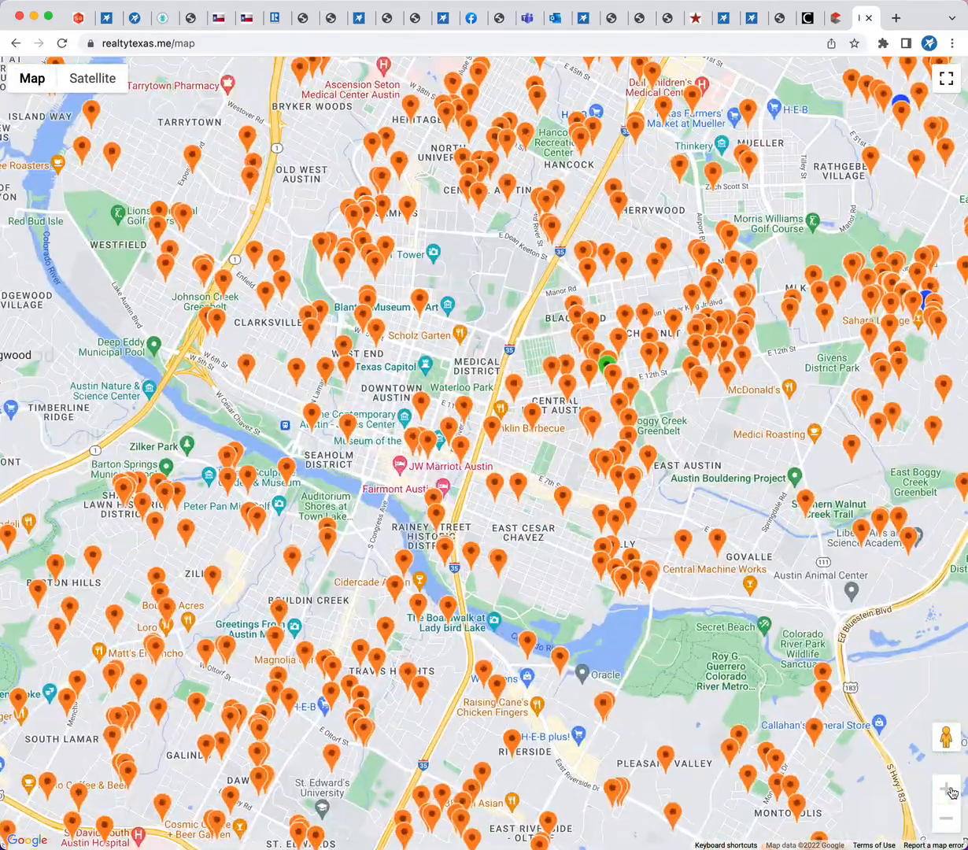
left_click_drag(691, 422, 522, 617)
left_click_drag(648, 566, 500, 793)
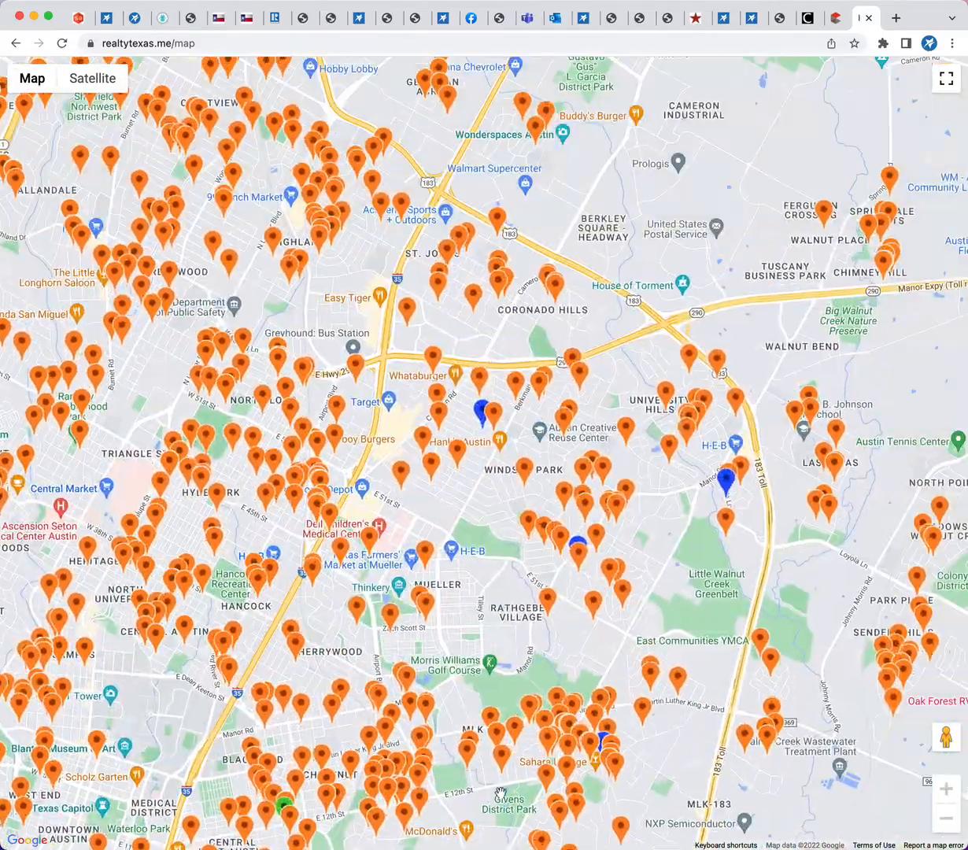
left_click_drag(470, 443, 553, 631)
left_click_drag(662, 713, 695, 832)
left_click_drag(595, 371, 454, 588)
left_click_drag(758, 368, 557, 720)
left_click_drag(629, 330, 518, 768)
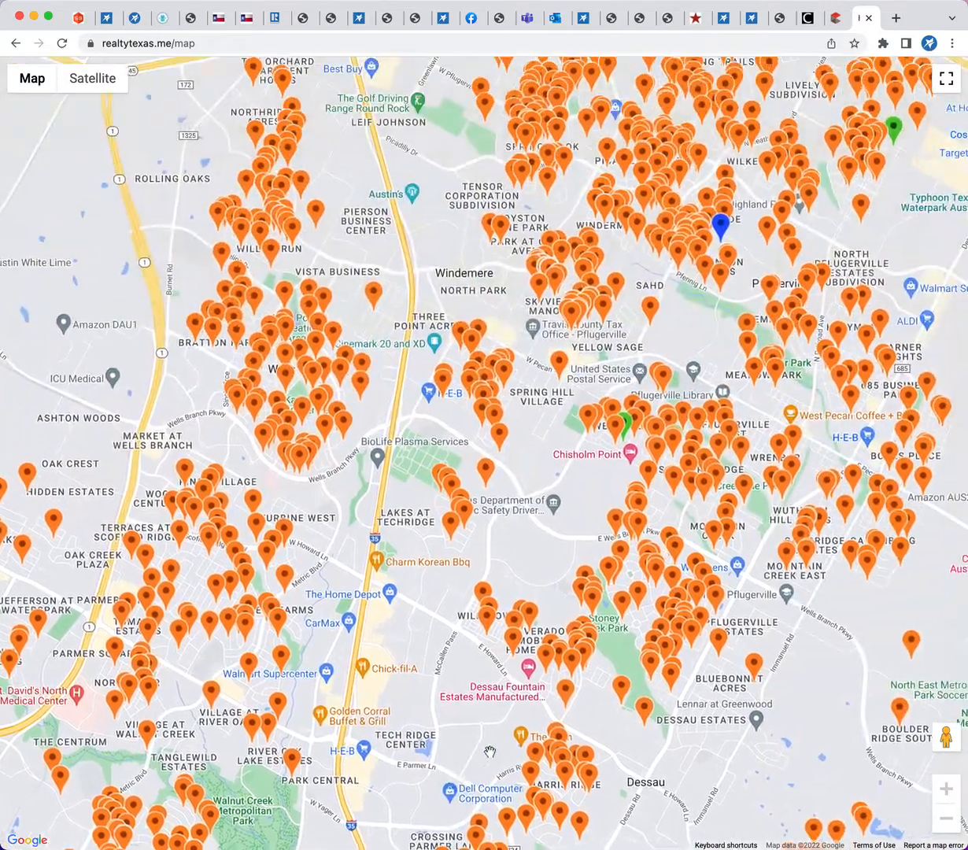
Examine the company map's pins across the wider region and in detail around Taylor and Hutto
left_click(948, 820)
left_click(947, 821)
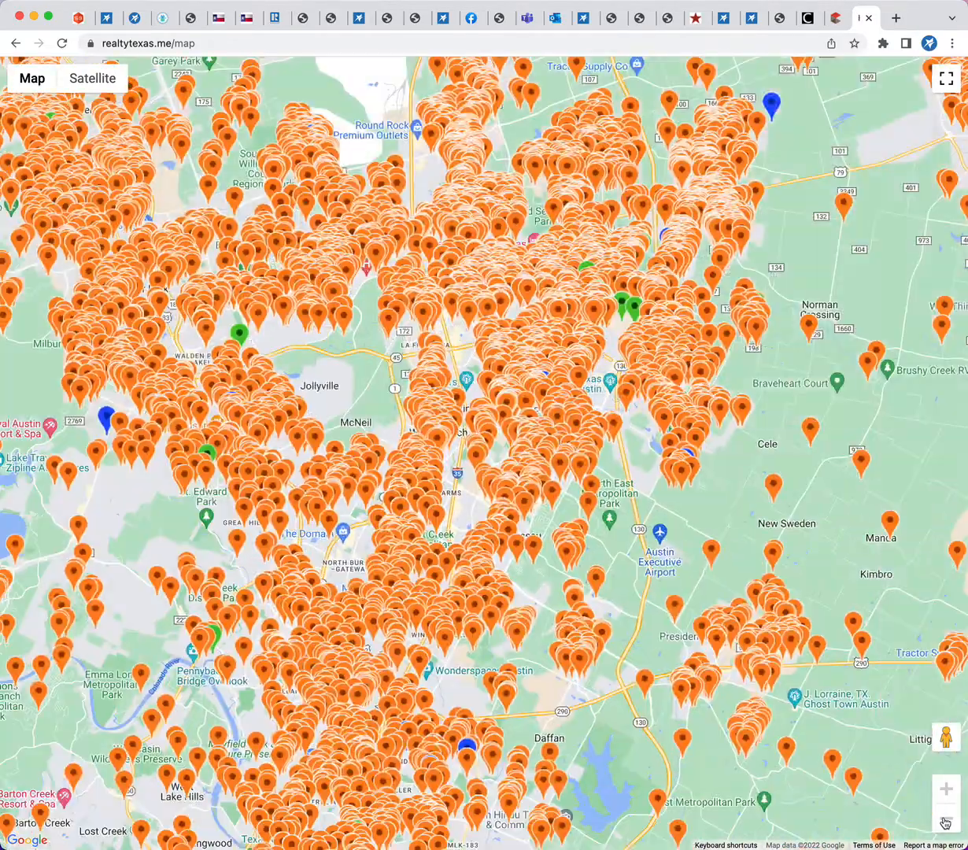
left_click(947, 821)
left_click_drag(786, 437, 568, 618)
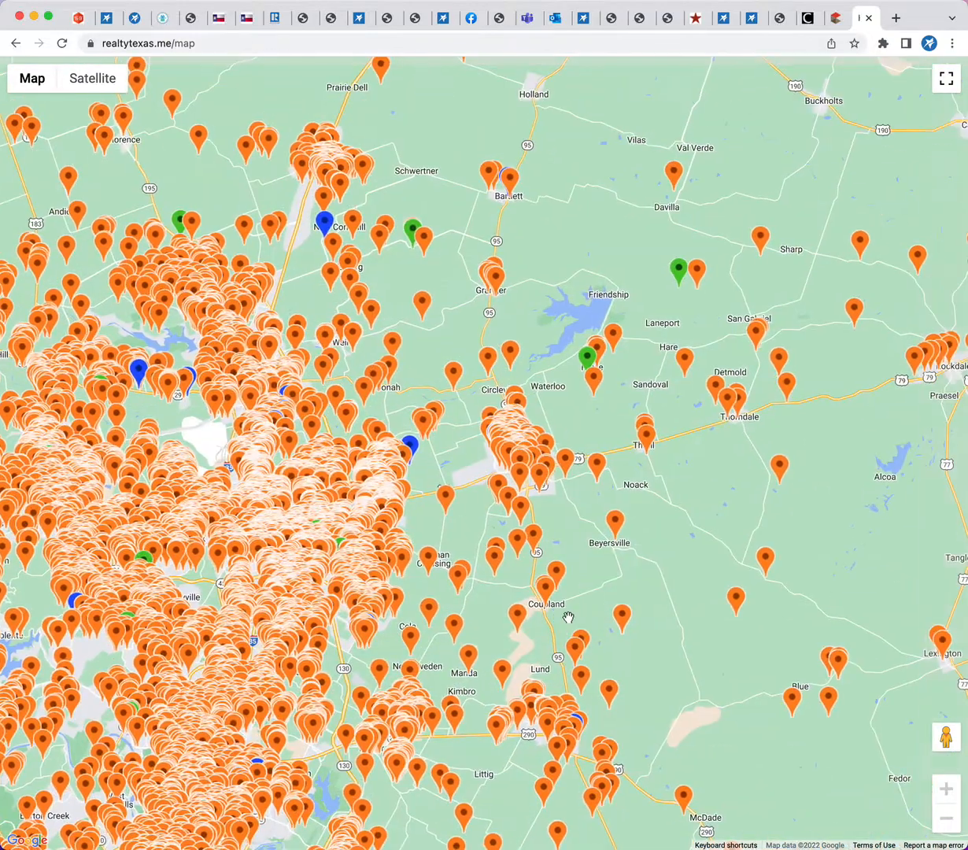
left_click(946, 789)
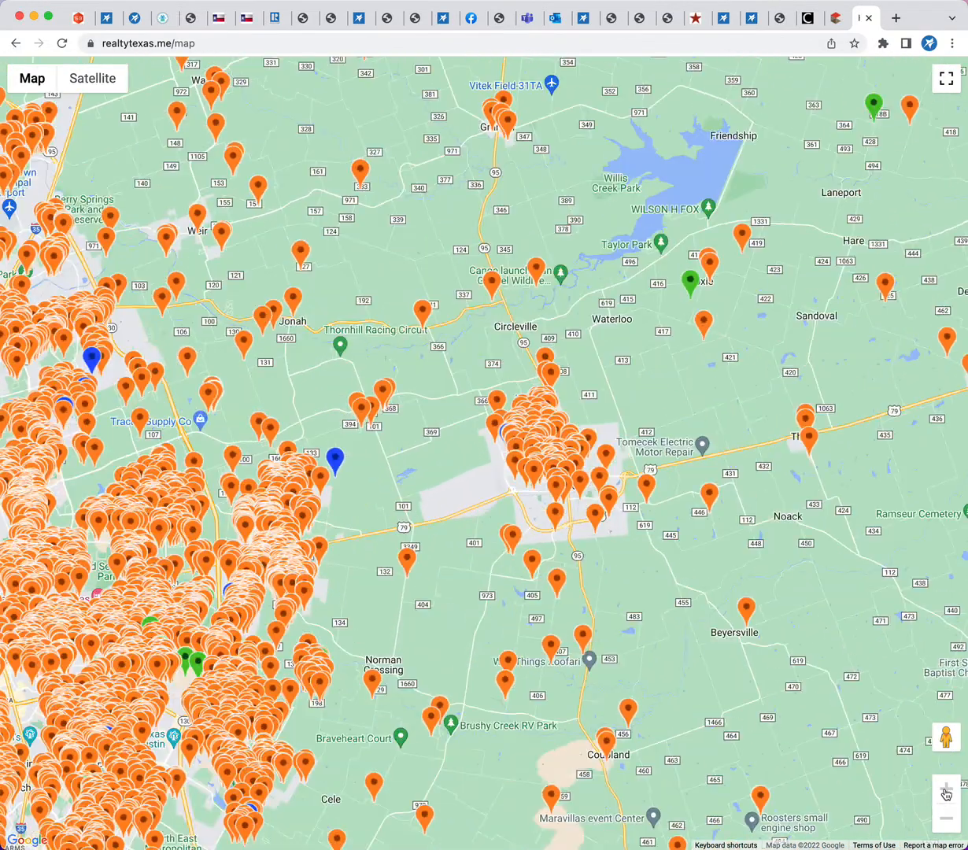
left_click(947, 789)
left_click_drag(593, 744, 939, 617)
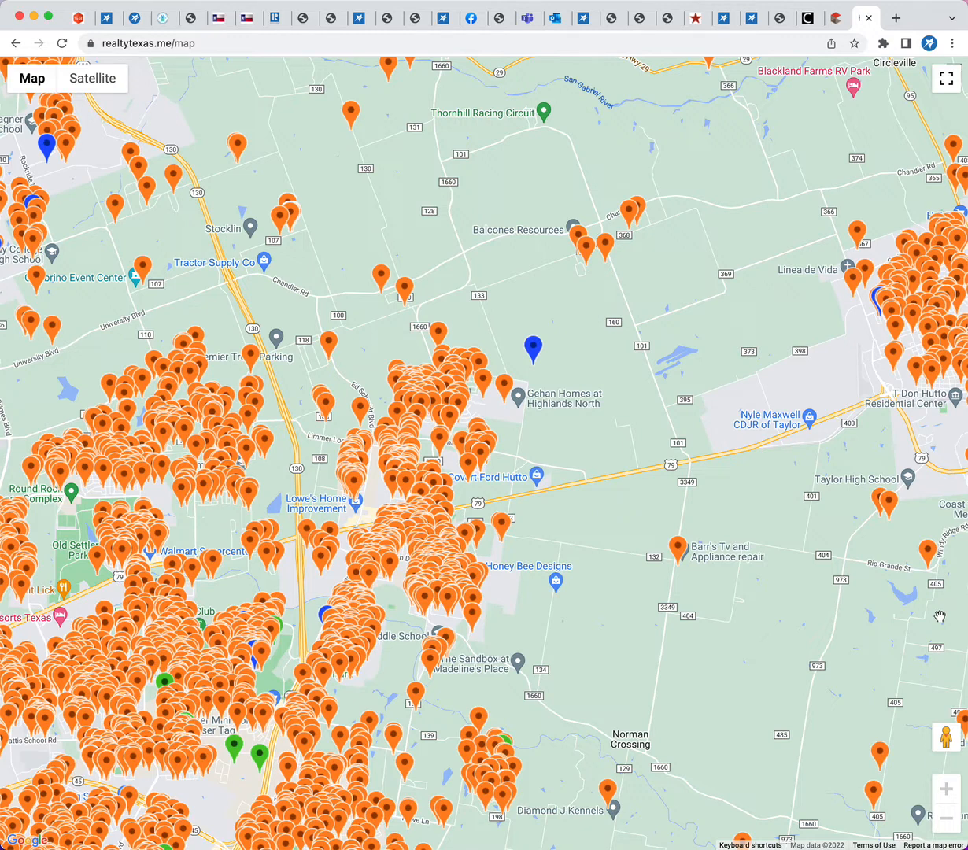
scroll(425, 445, "up", 5)
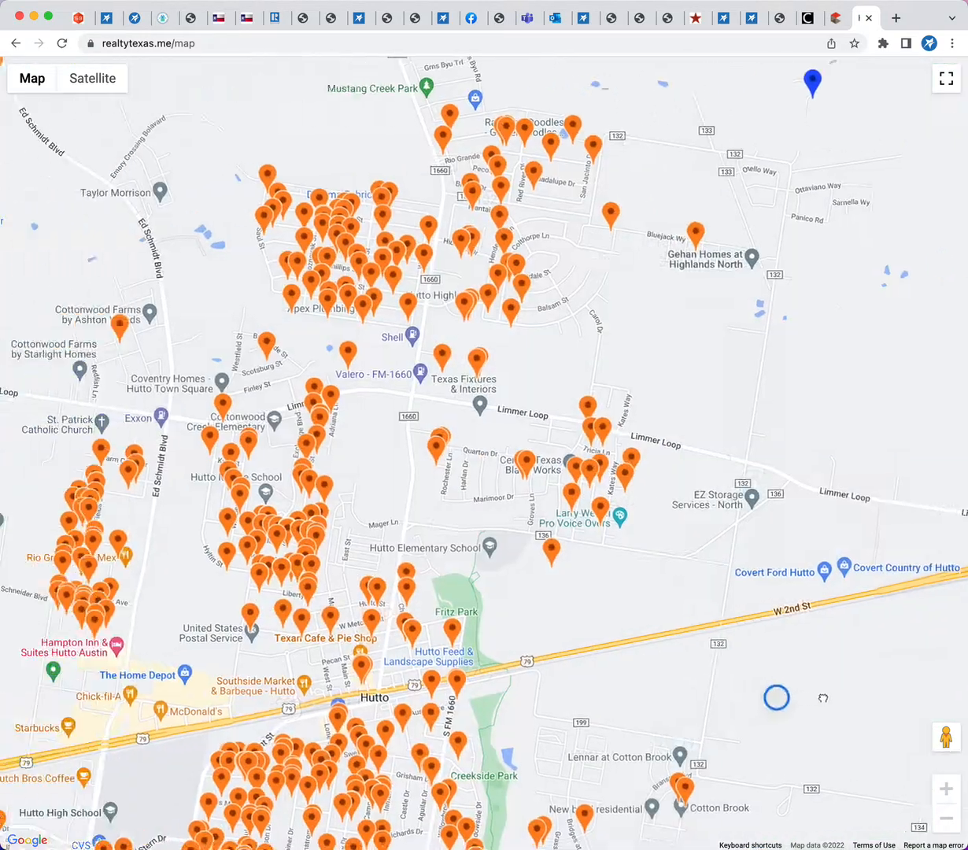
left_click_drag(822, 698, 875, 742)
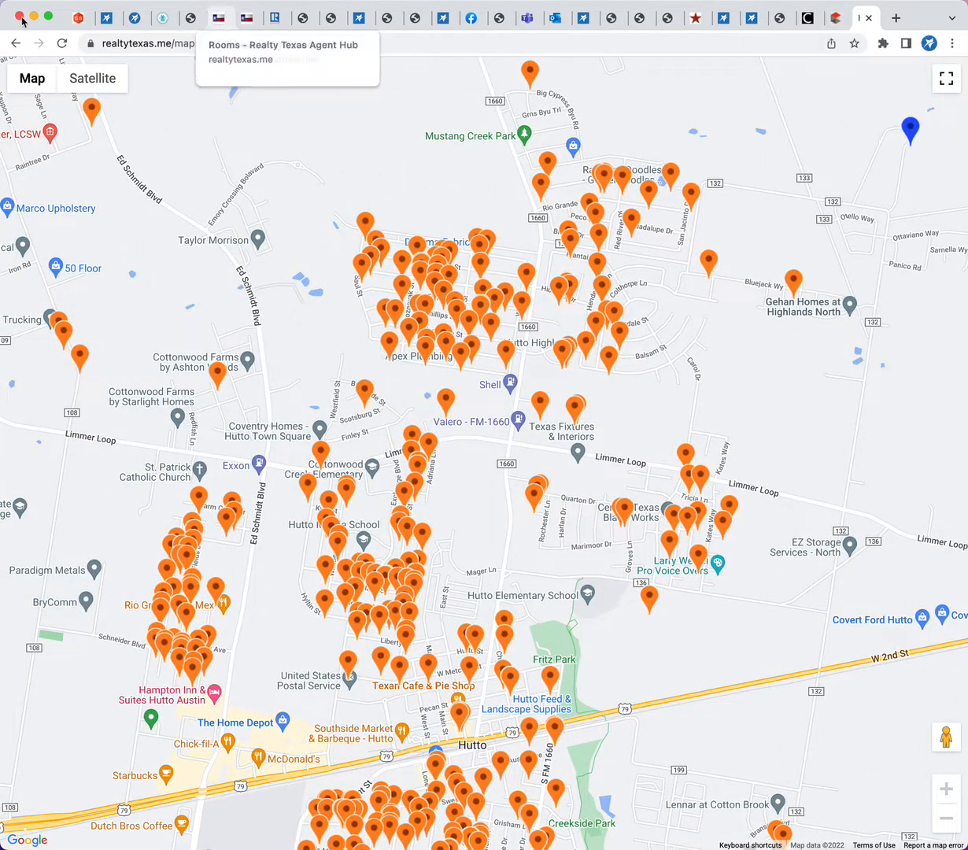
Leave the company map, return to the Transaction Rooms browser tab and open the Sagent agent production search
left_click(13, 39)
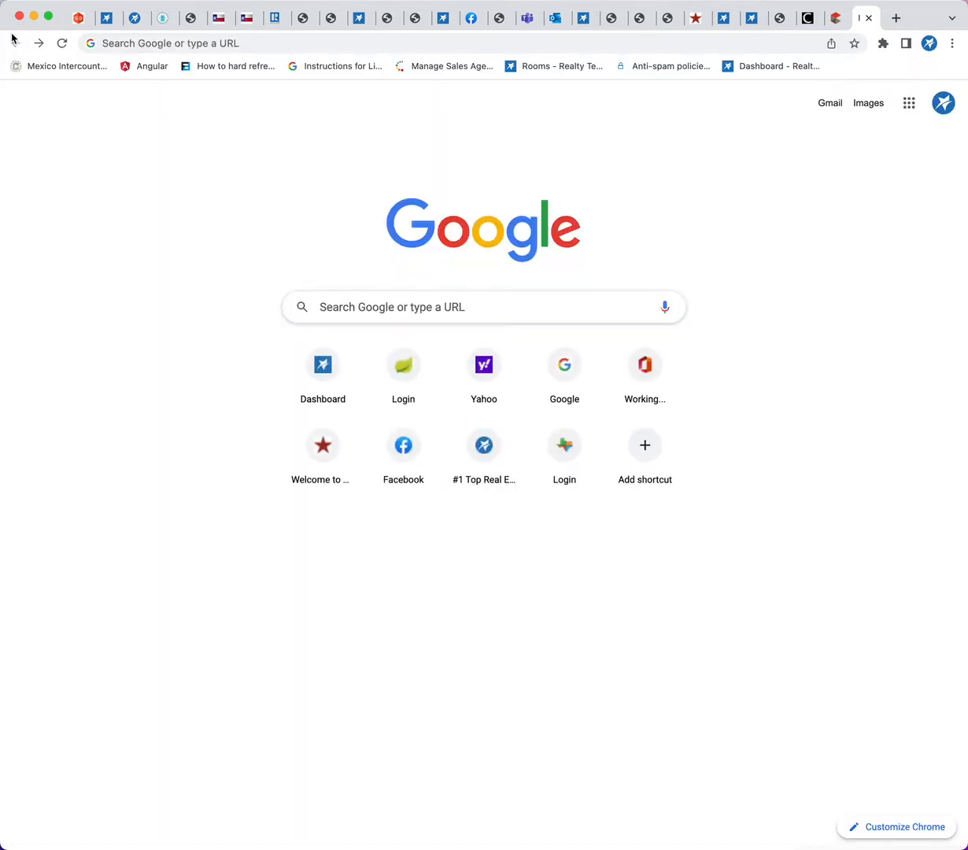
left_click(107, 17)
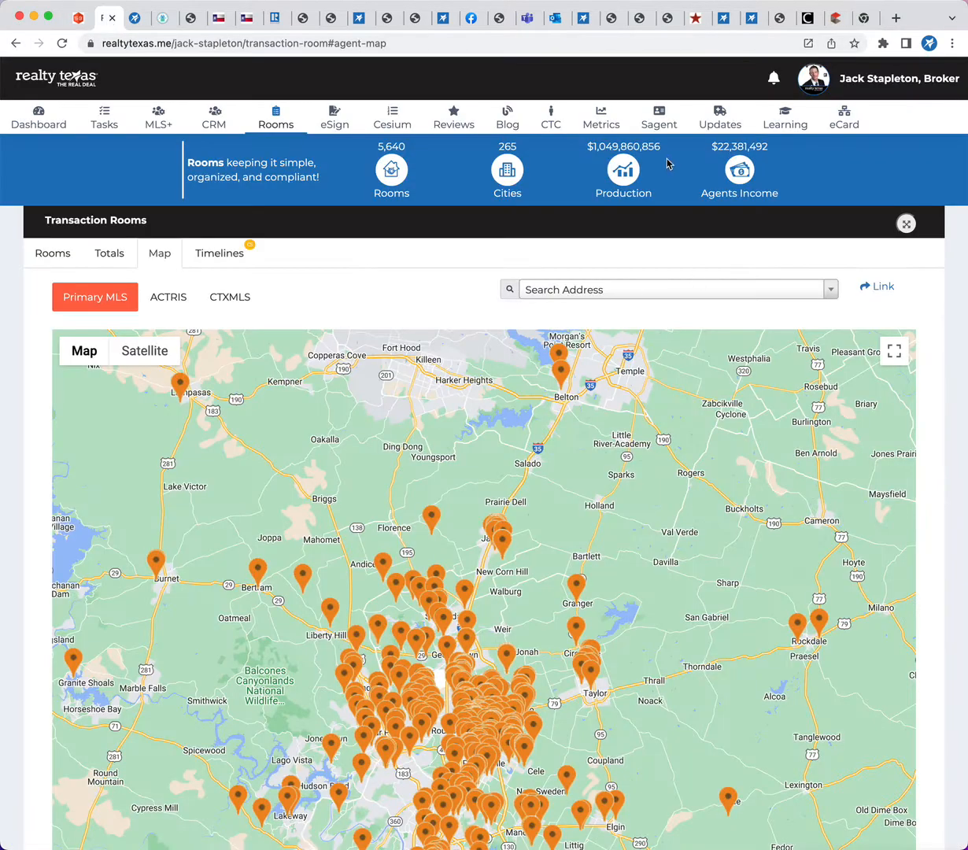
left_click(658, 130)
Search agent production by Agent Name with a first name and open the second listed agent's ACTRIS record
left_click(464, 206)
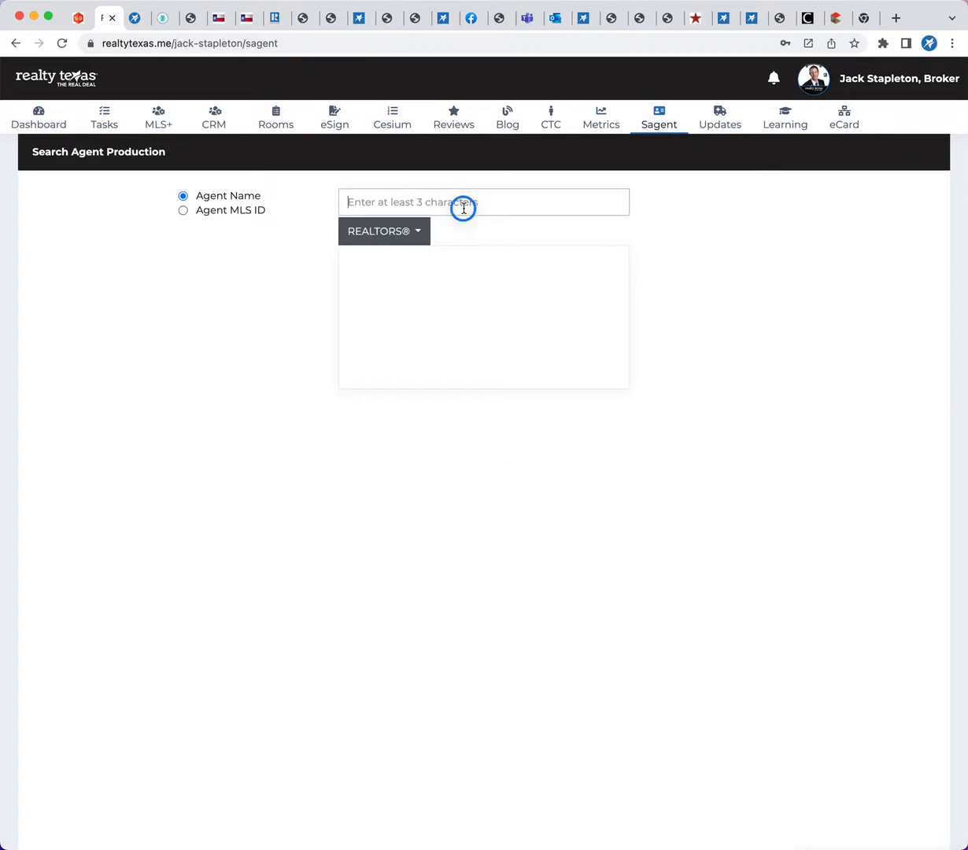
type("anne")
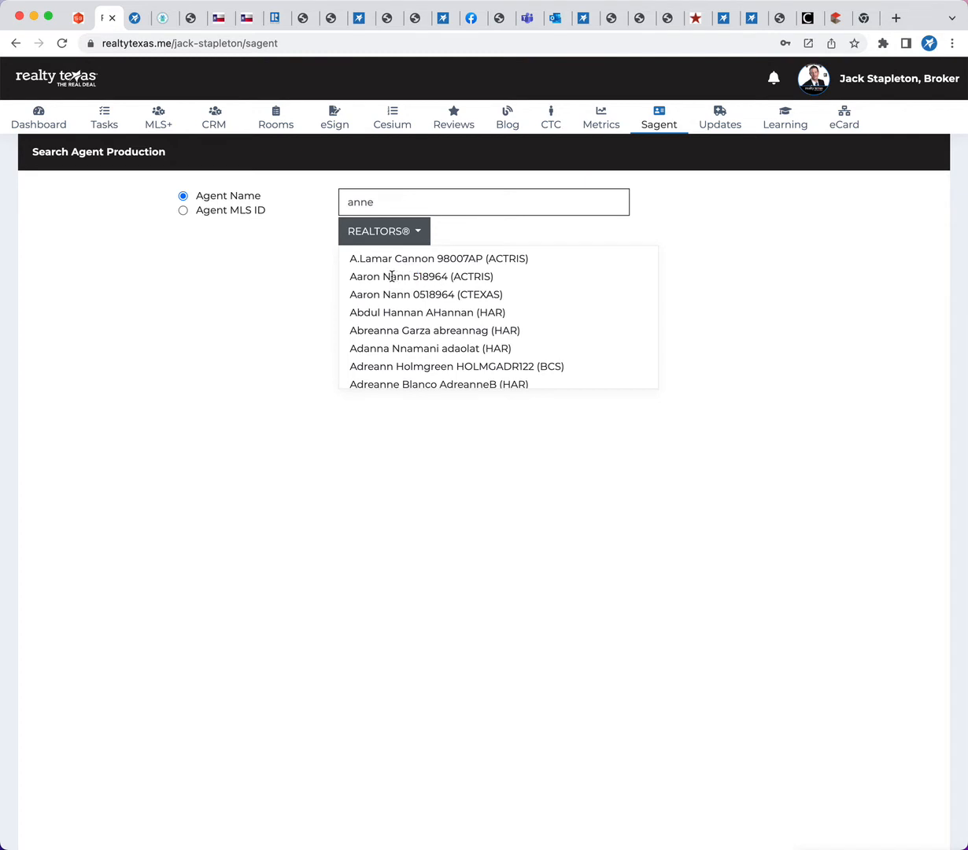
left_click(360, 277)
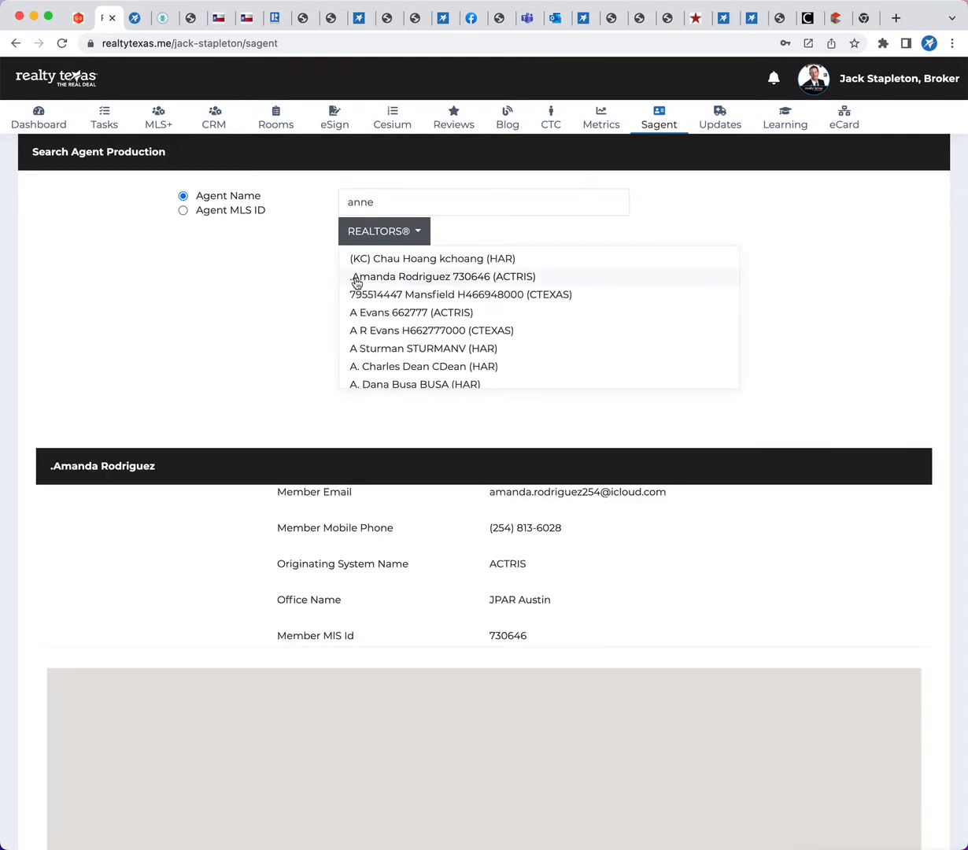
Examine the selected agent's contact details, property map and property type chart in the production search result
scroll(180, 369, "down", 1)
scroll(180, 369, "down", 4)
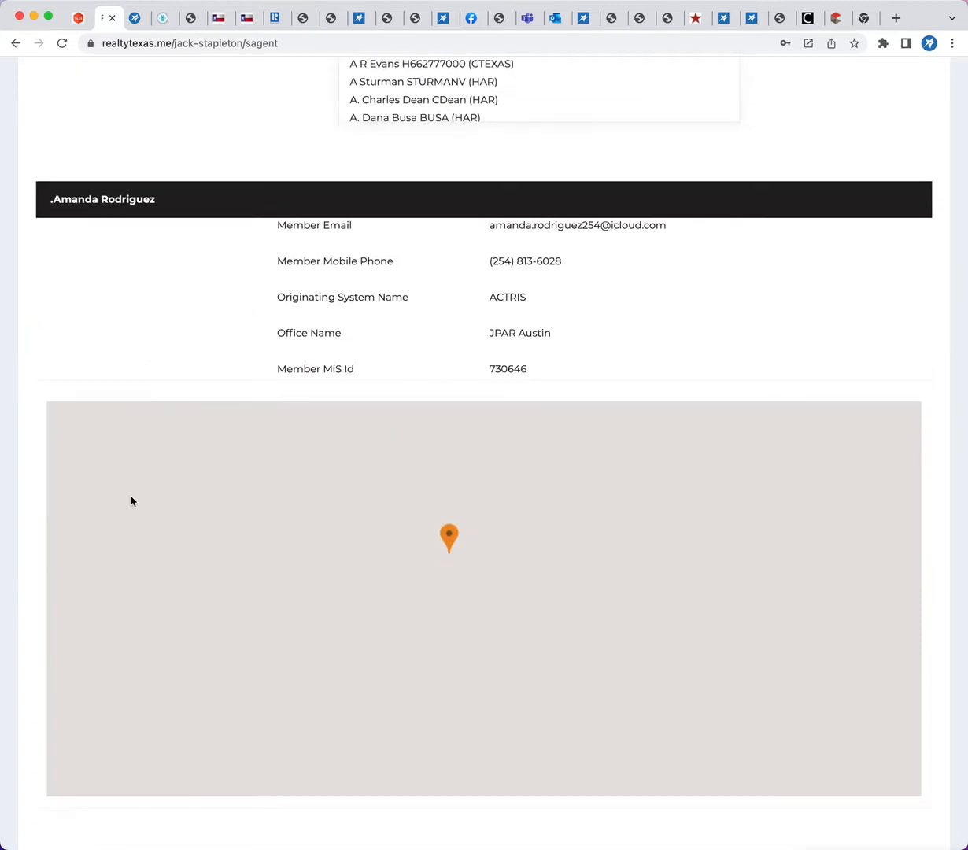
scroll(136, 322, "down", 7)
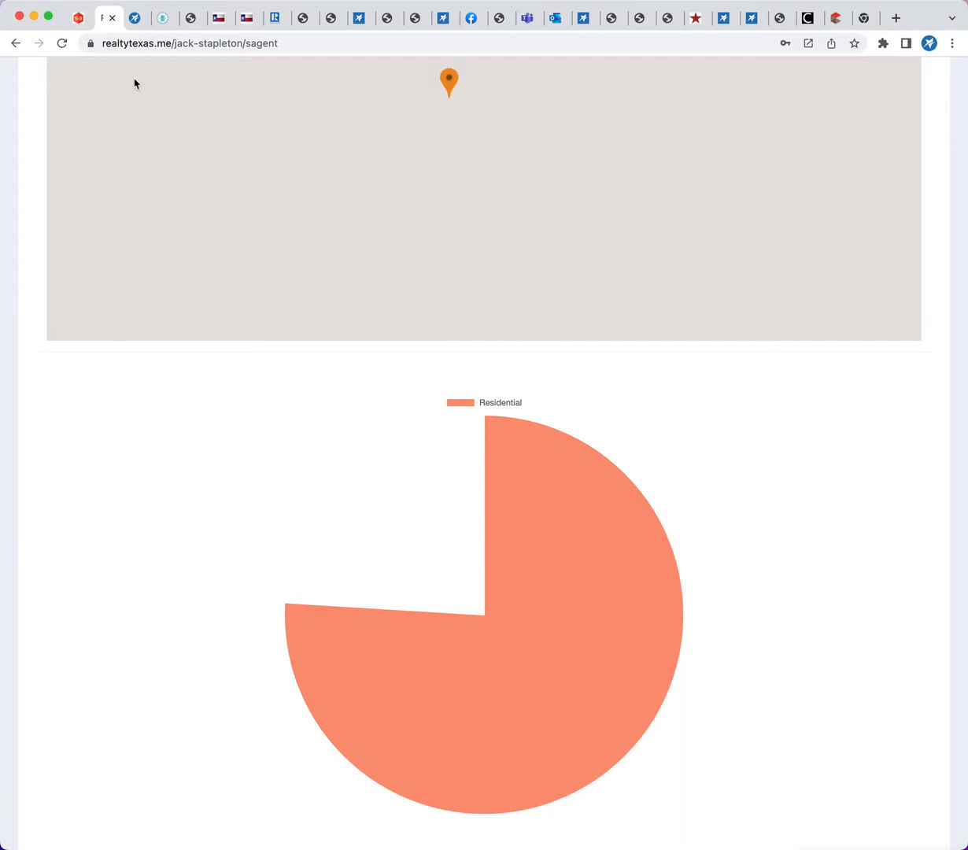
scroll(134, 83, "down", 1)
scroll(133, 87, "up", 10)
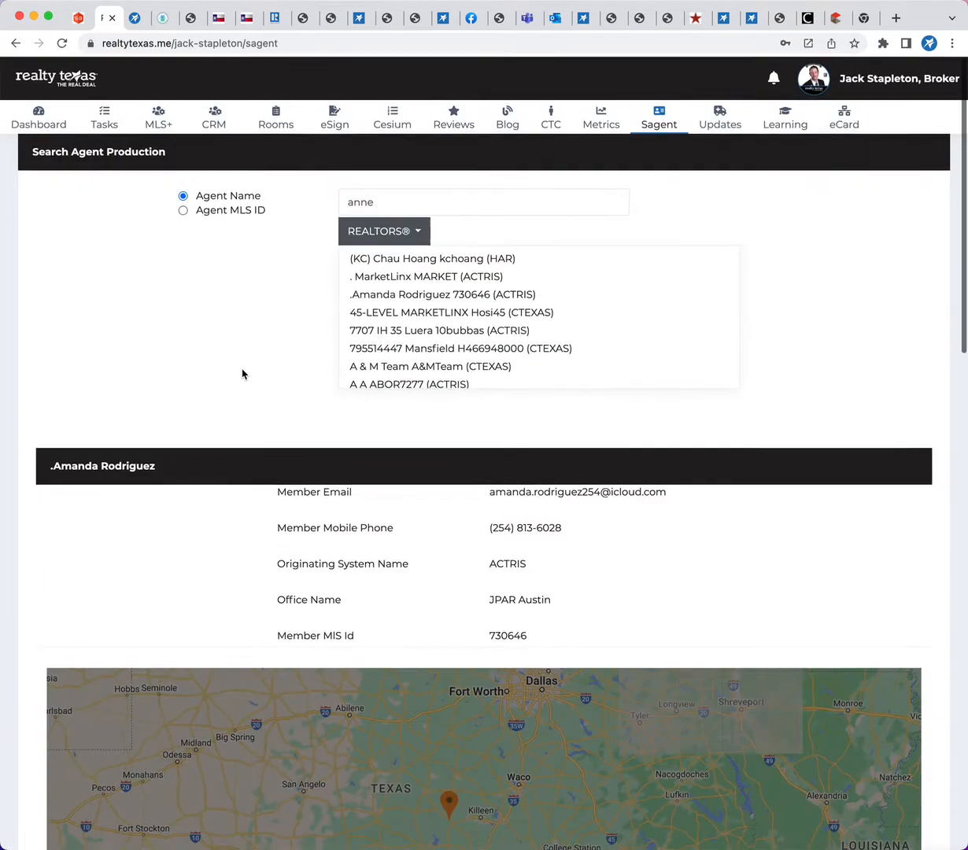
scroll(244, 372, "down", 2)
scroll(242, 374, "down", 1)
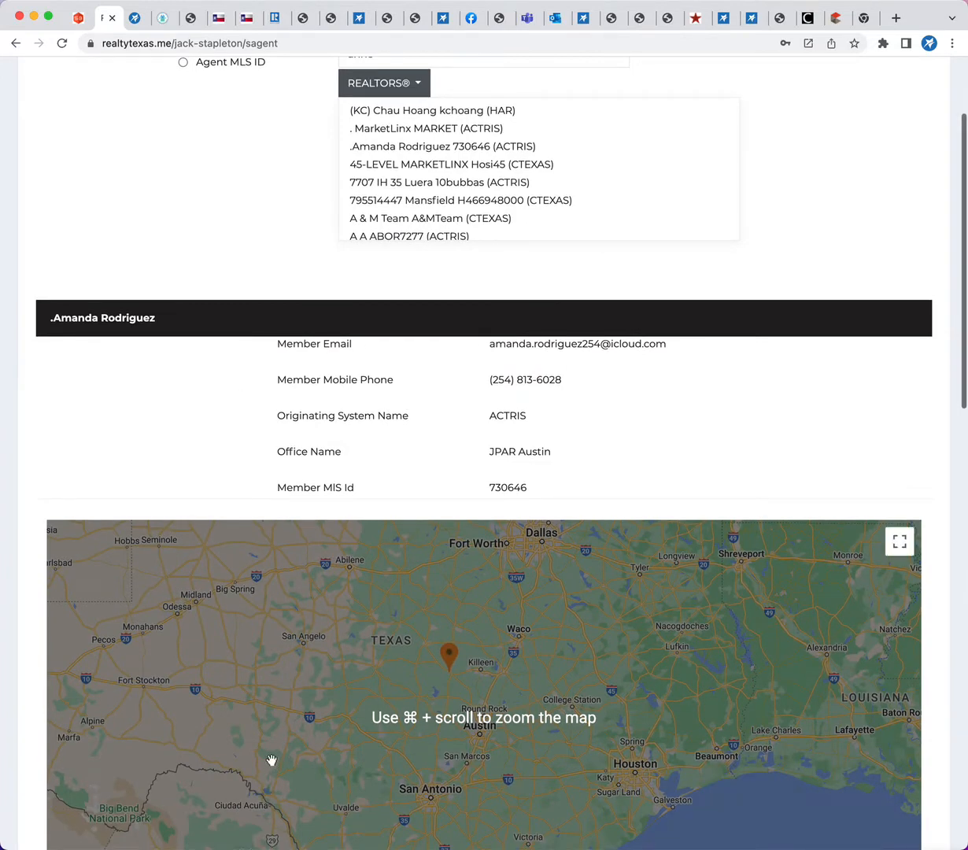
scroll(271, 762, "up", 1)
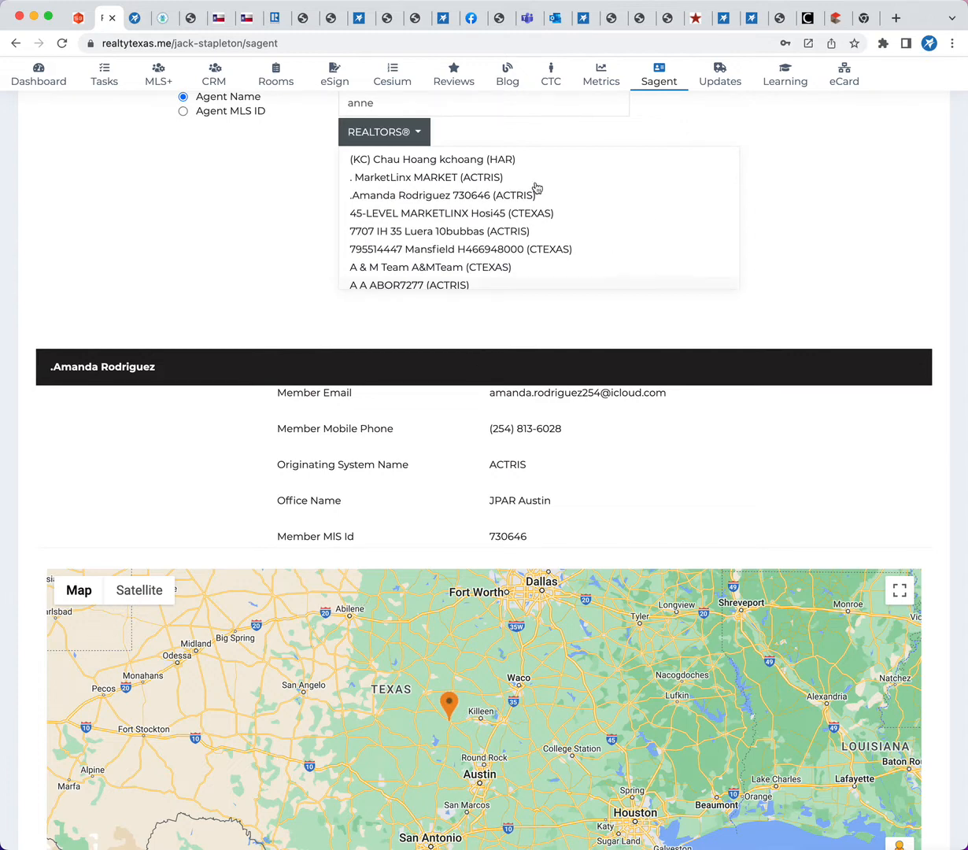
left_click(135, 22)
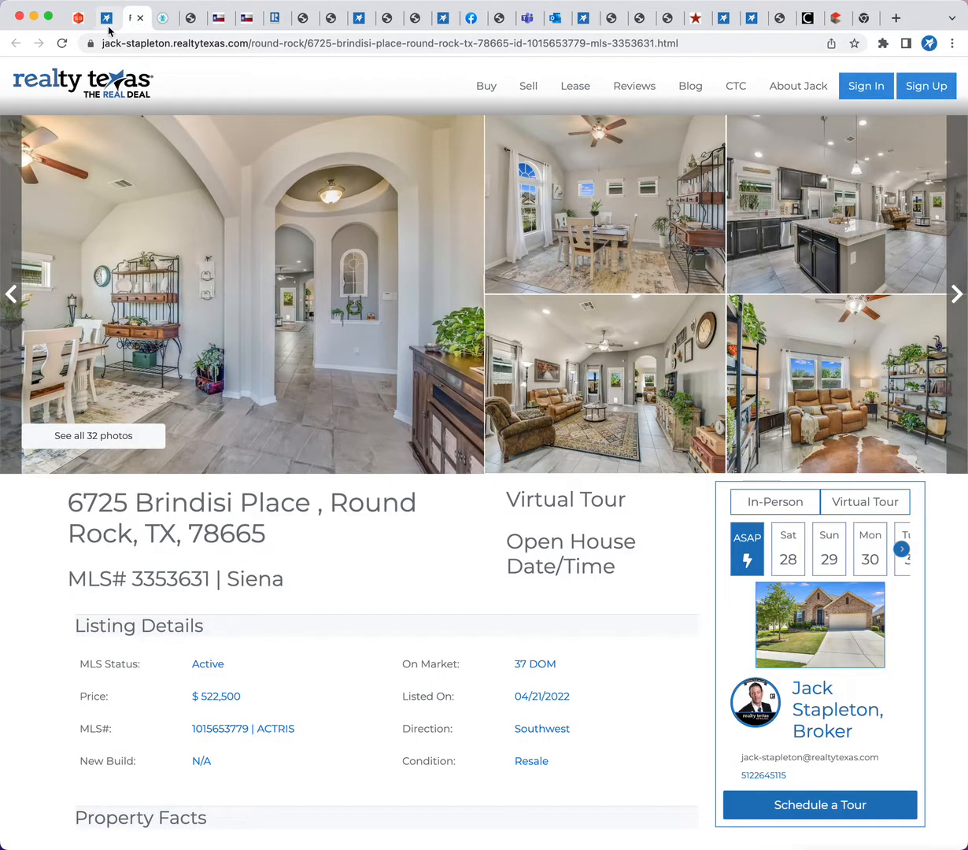
left_click(106, 22)
scroll(265, 318, "up", 2)
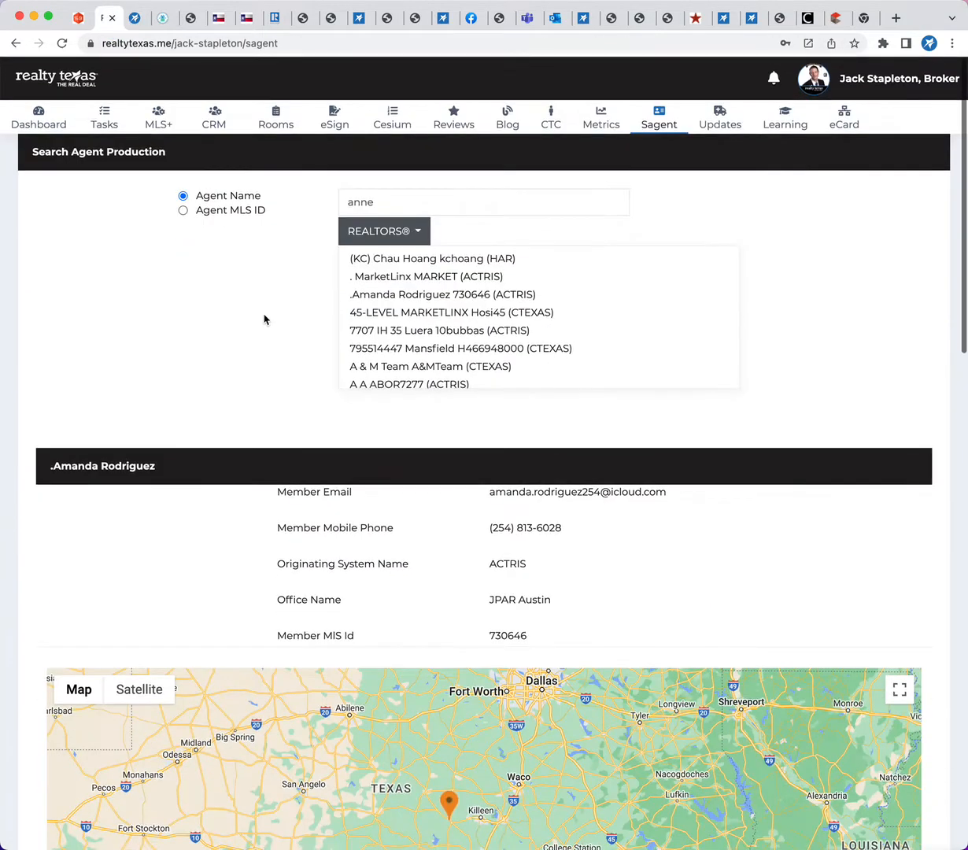
left_click(751, 24)
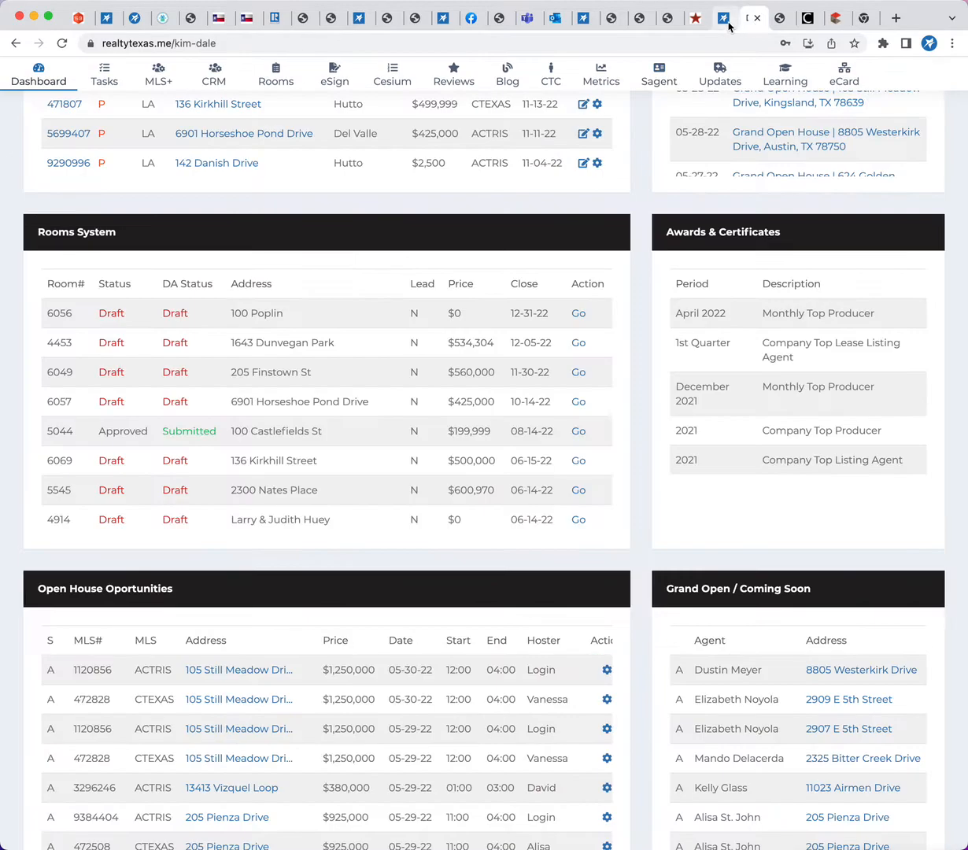
left_click(724, 22)
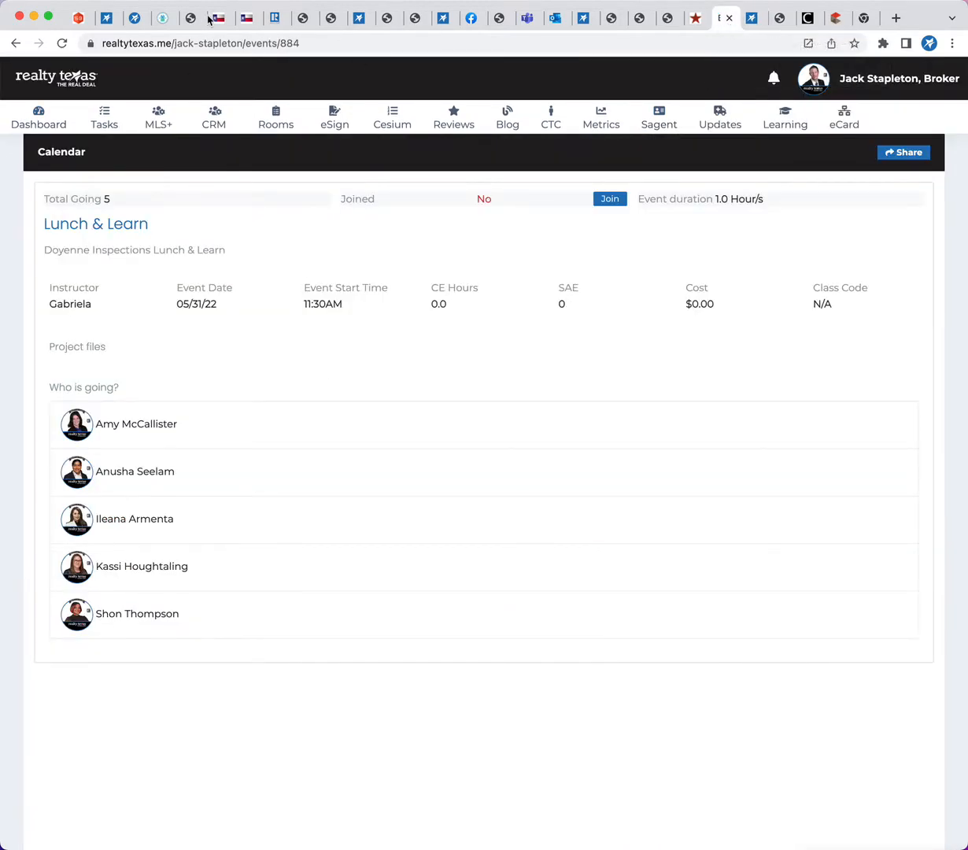
left_click(135, 25)
left_click(107, 23)
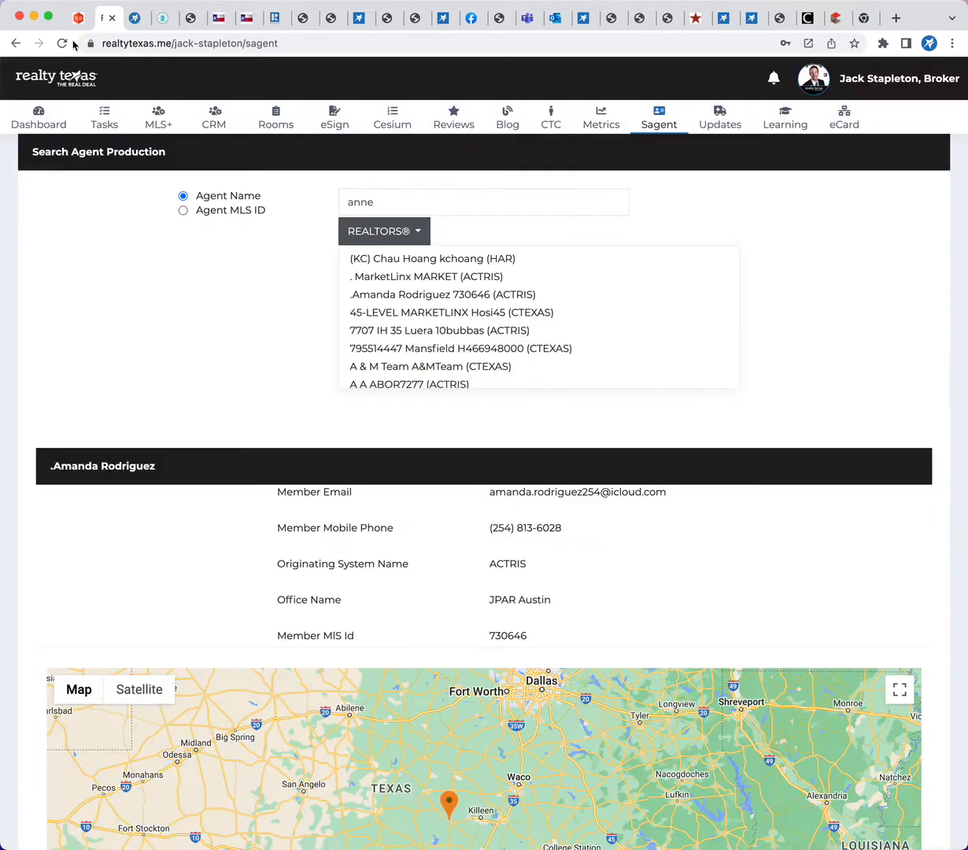
Go back from the agent production search to the Transaction Rooms map and view its pins
left_click(14, 44)
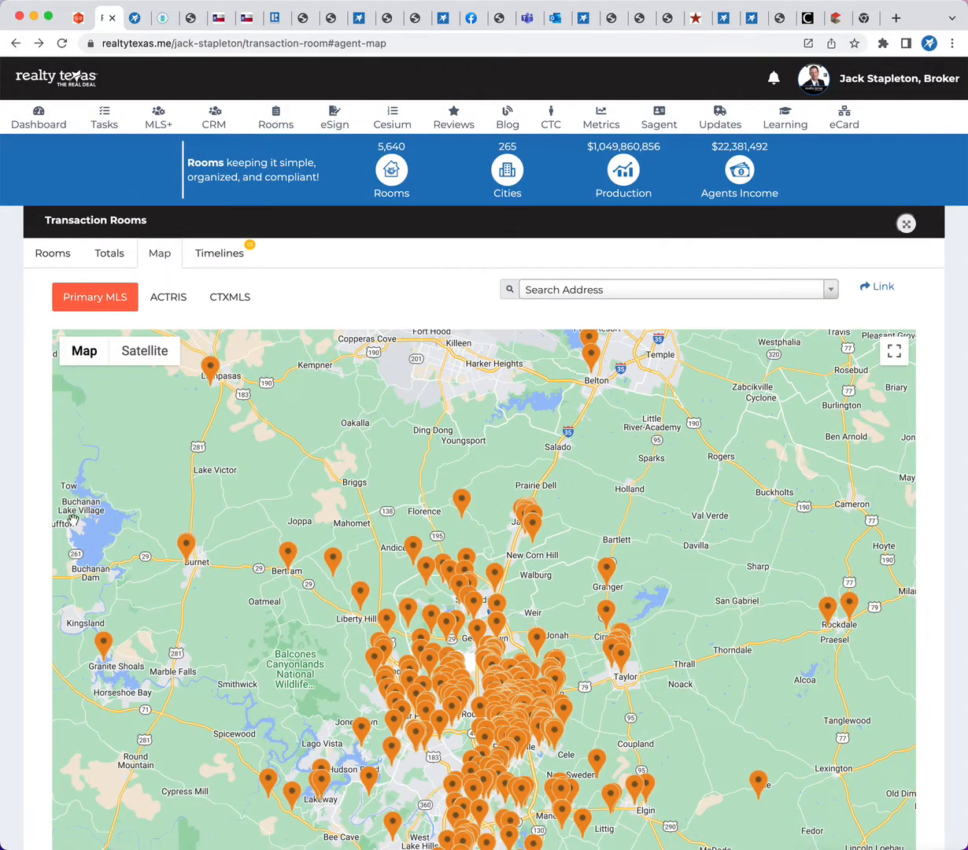
scroll(73, 520, "down", 3)
scroll(72, 519, "down", 2)
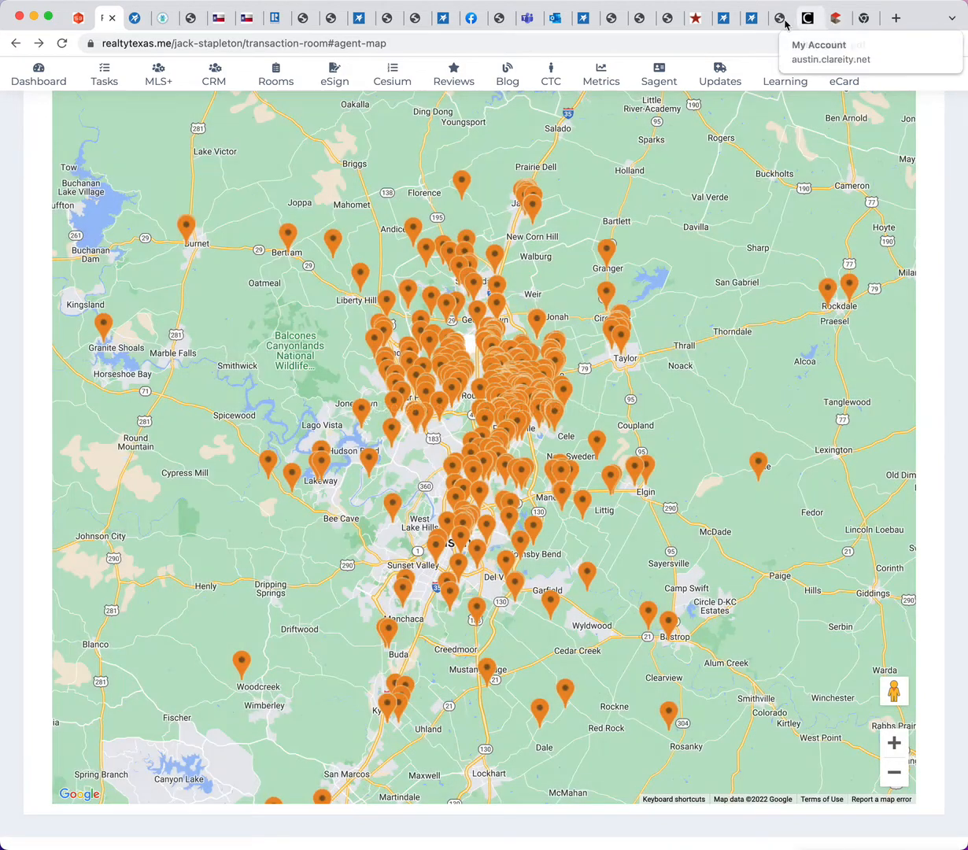
In the browser tab holding another agent's dashboard, open the broker's standalone property map page by adding /map to the broker's hub address
left_click(751, 17)
left_click(173, 43)
type("realtytexas.")
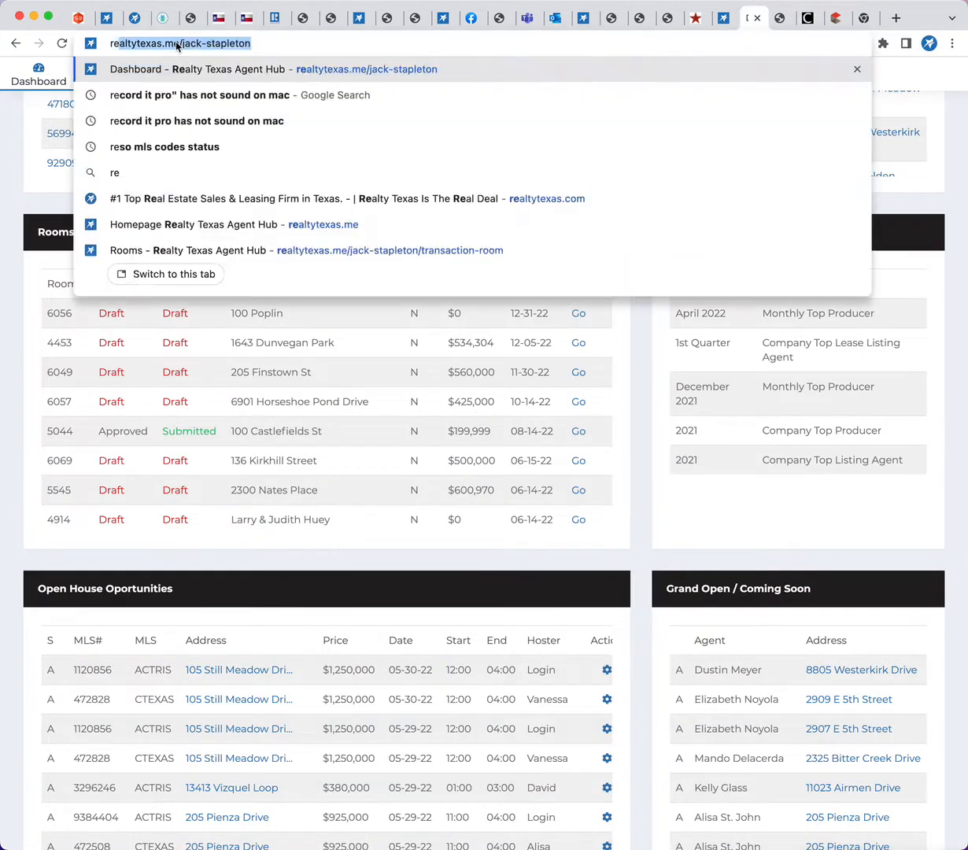
type("ne/")
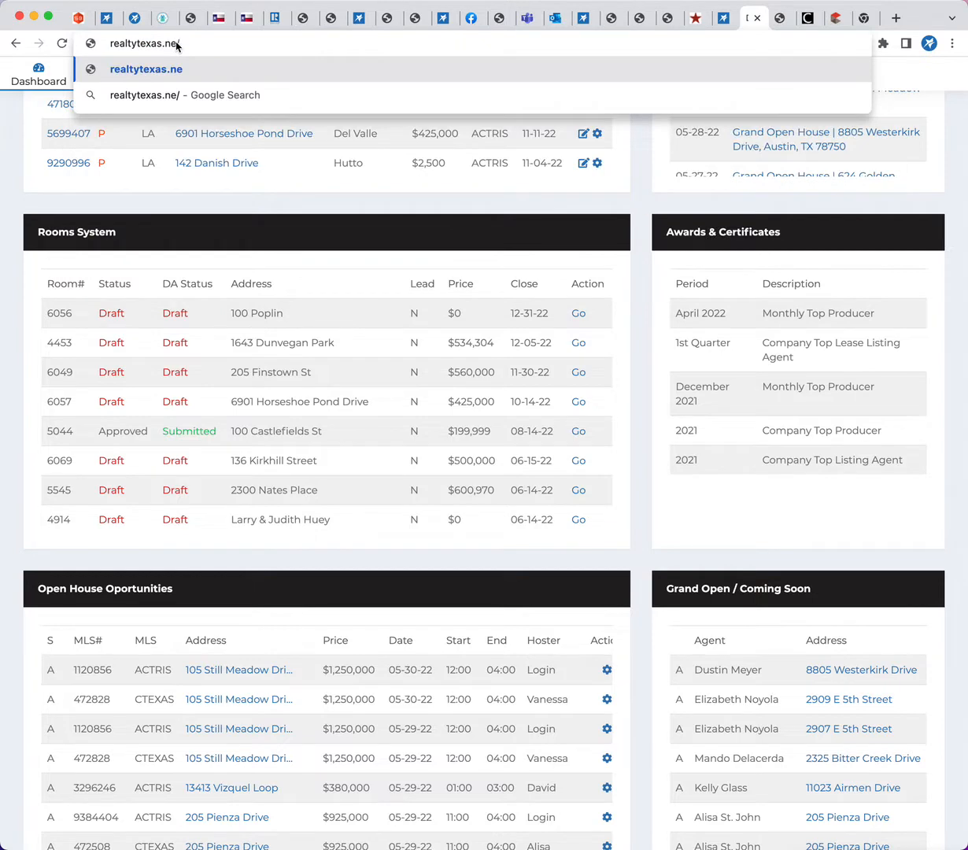
key("BackSpace")
key("BackSpace")
key("BackSpace")
type("m")
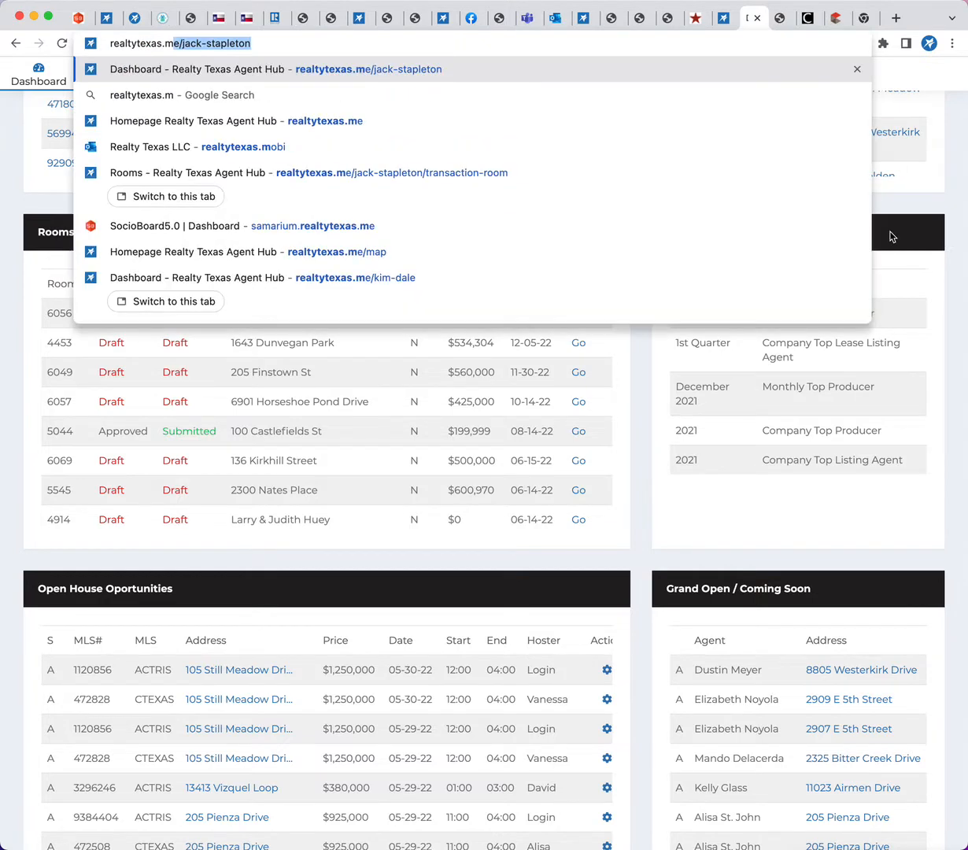
key("Right")
type("/map")
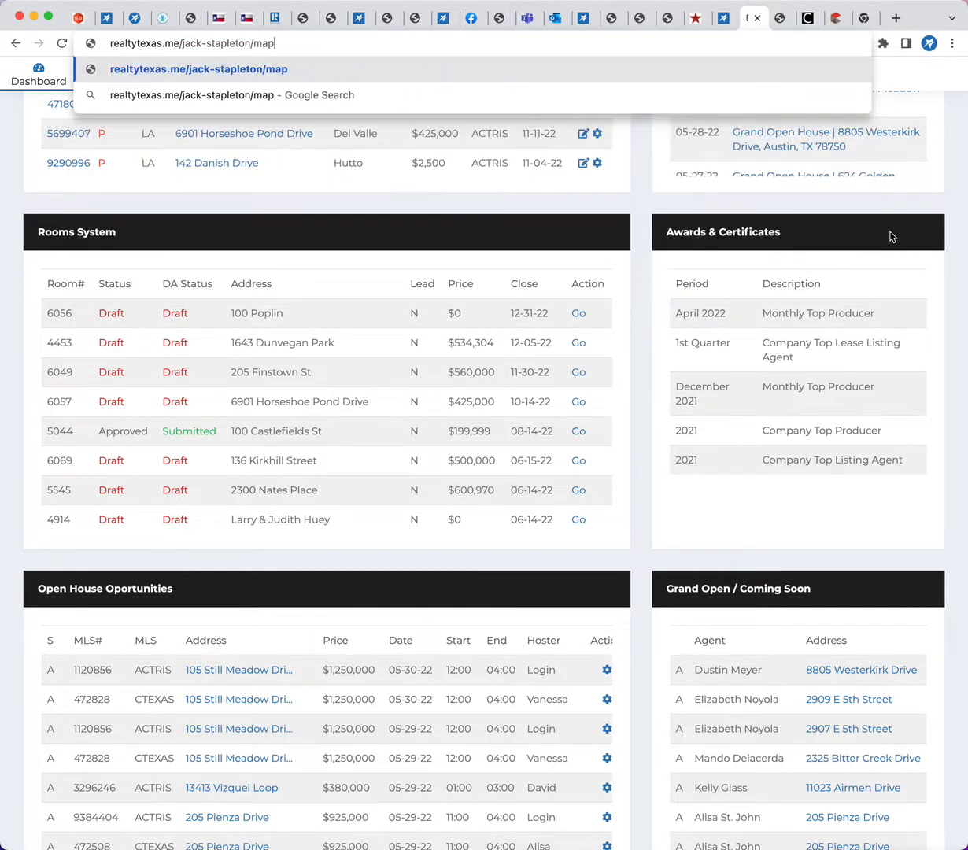
key("Return")
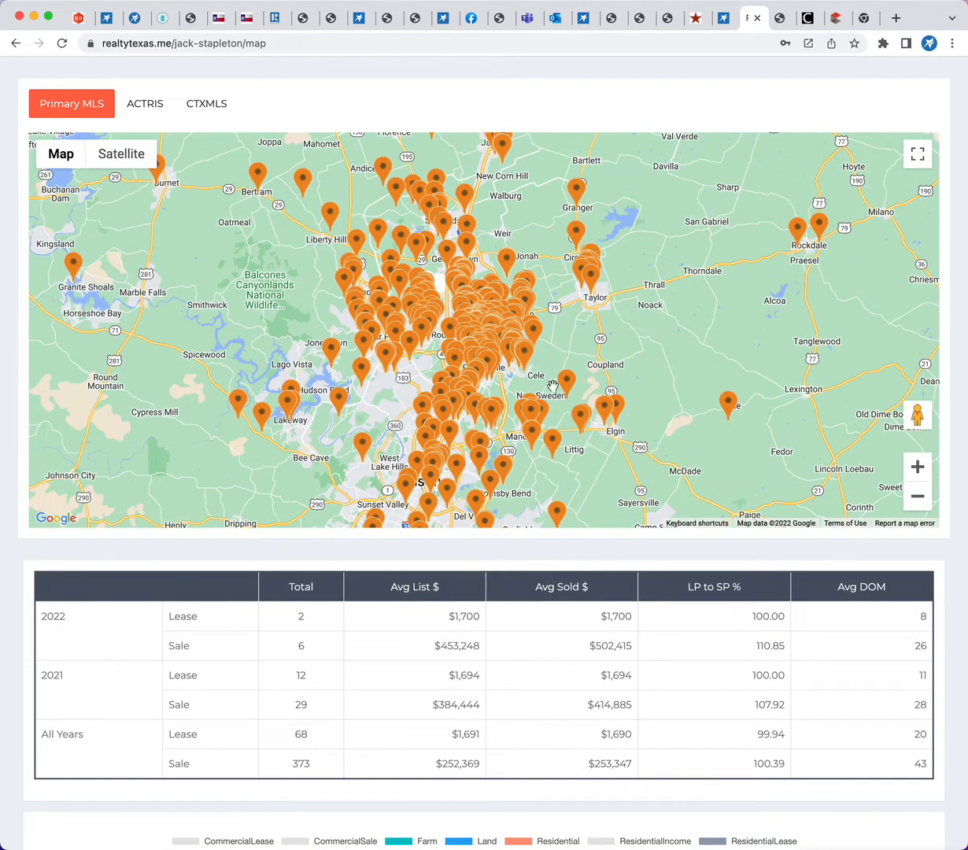
Examine the map's pins around Round Rock, the yearly sale and lease table, and the property type and Property Sales by Year charts
left_click(915, 467)
left_click(915, 468)
left_click(915, 468)
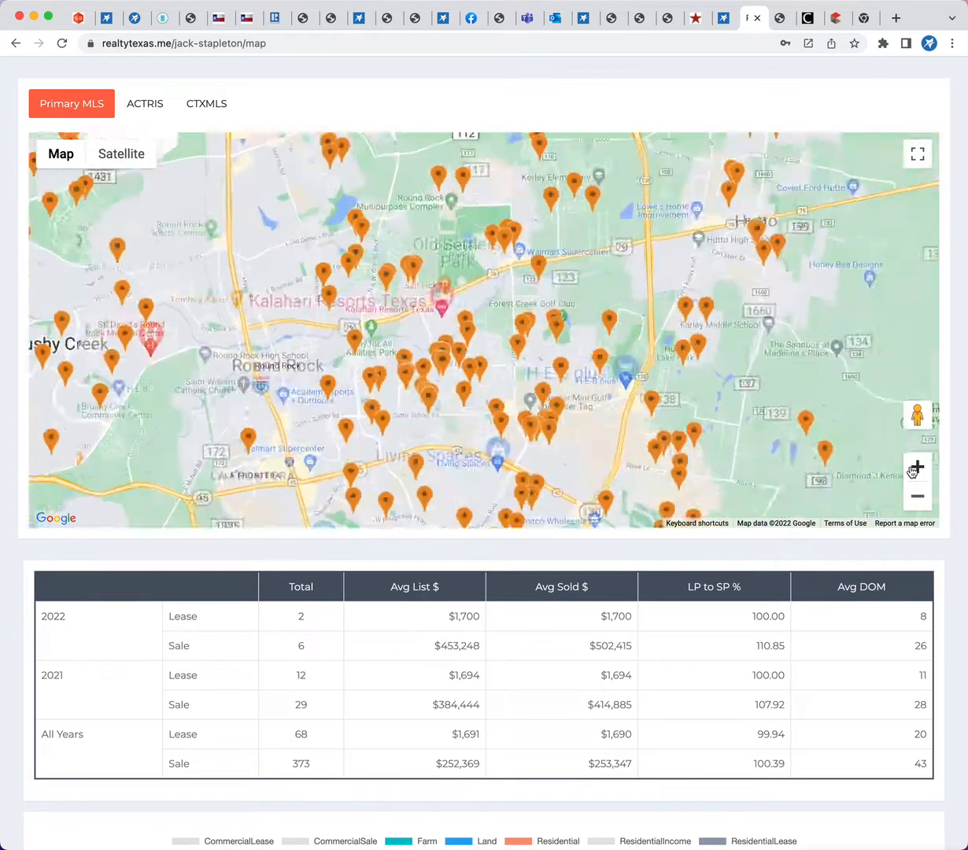
left_click_drag(691, 436, 732, 344)
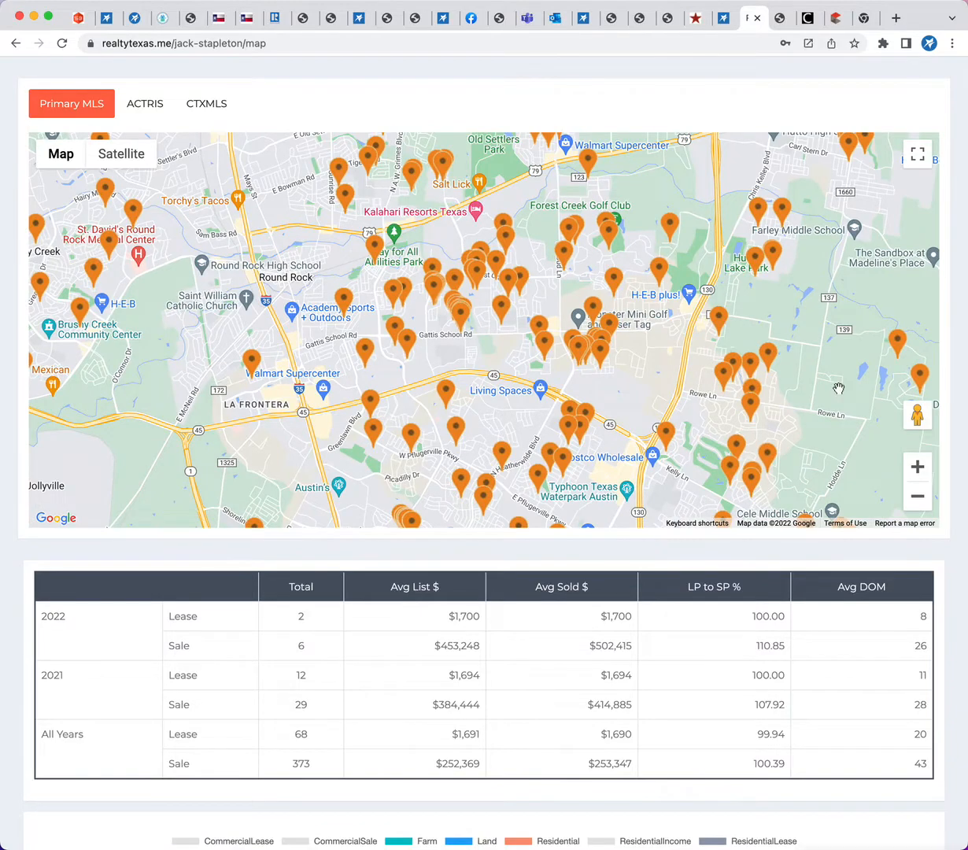
scroll(141, 667, "down", 12)
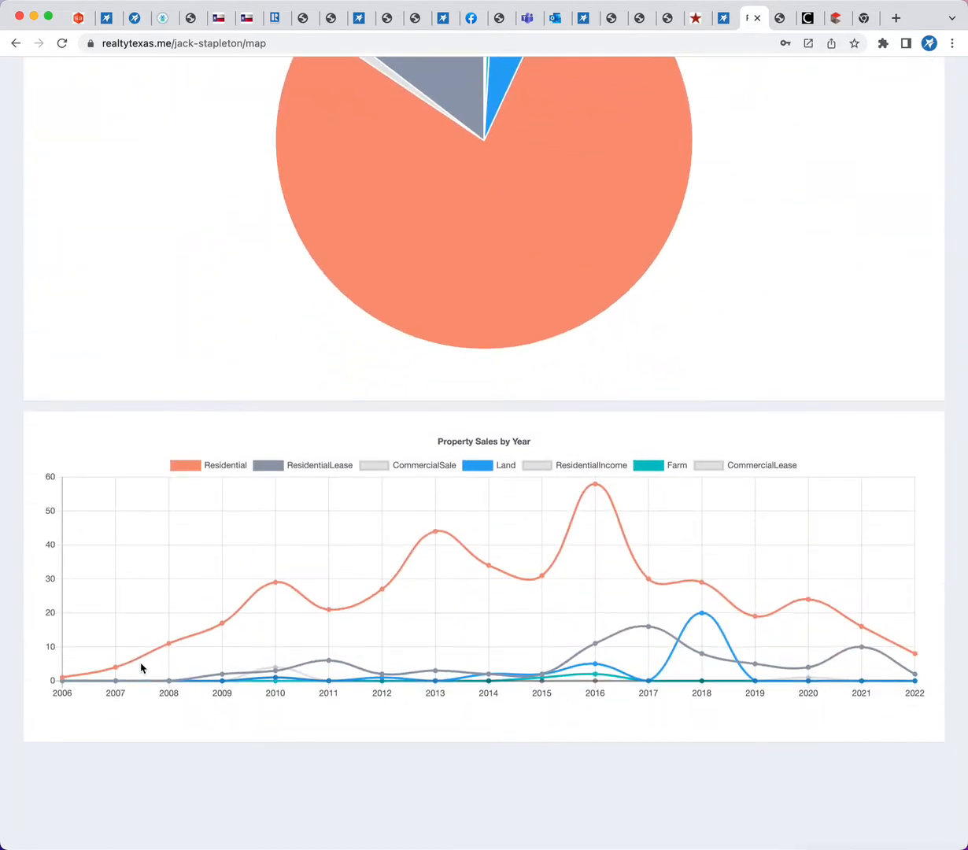
scroll(141, 667, "up", 12)
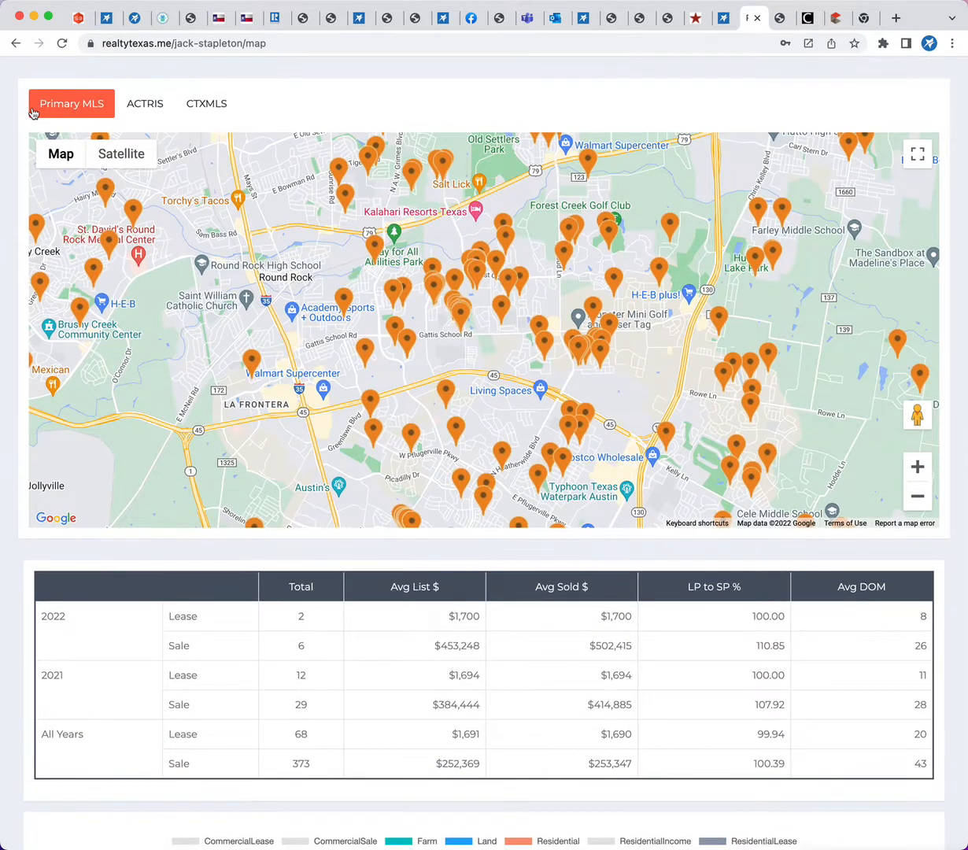
Leave the standalone map page, return to the Transaction Rooms browser tab and open the Timelines view
left_click(14, 44)
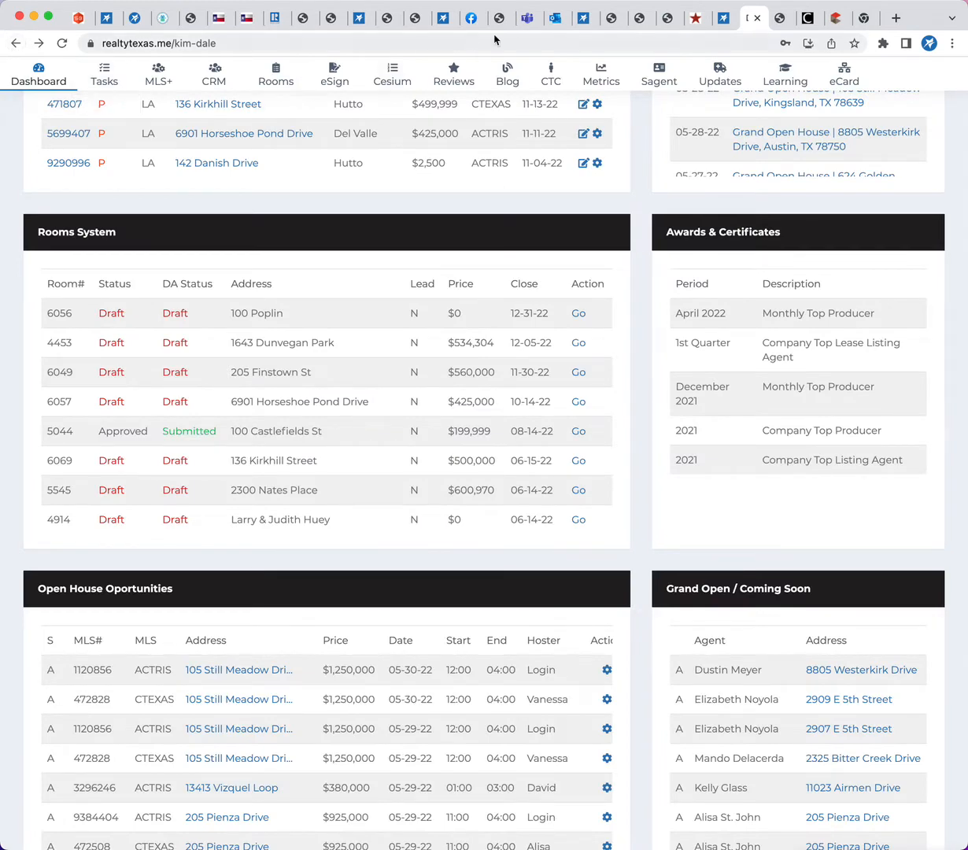
left_click(723, 24)
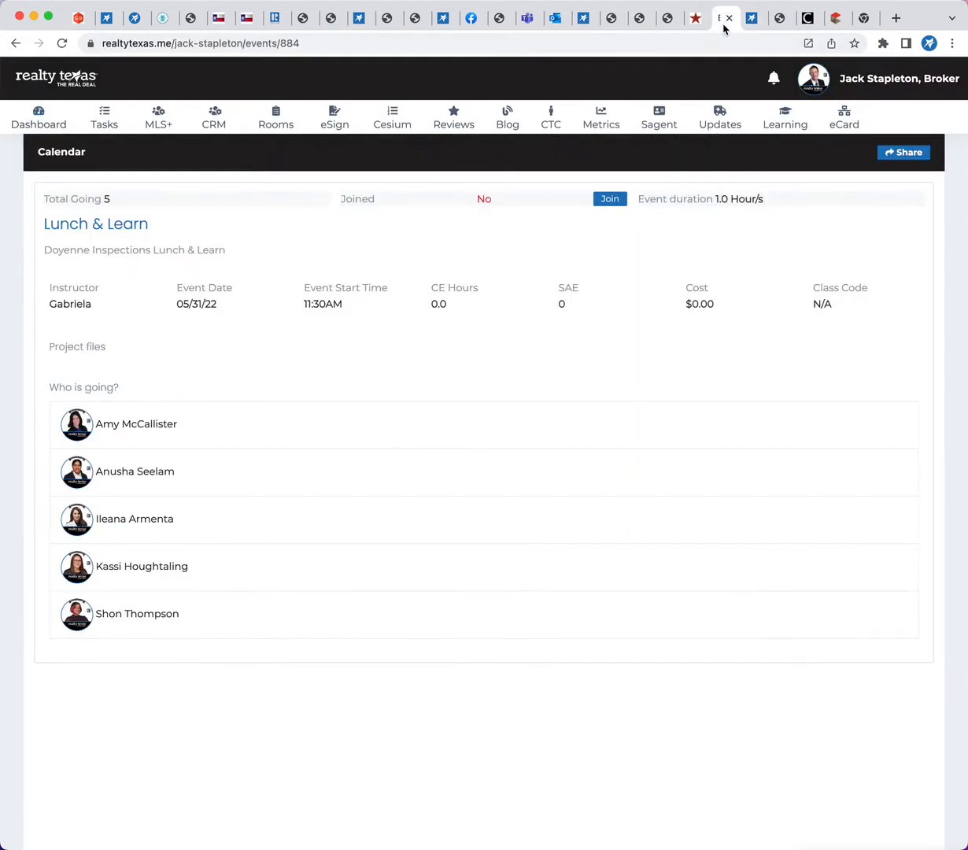
left_click(107, 26)
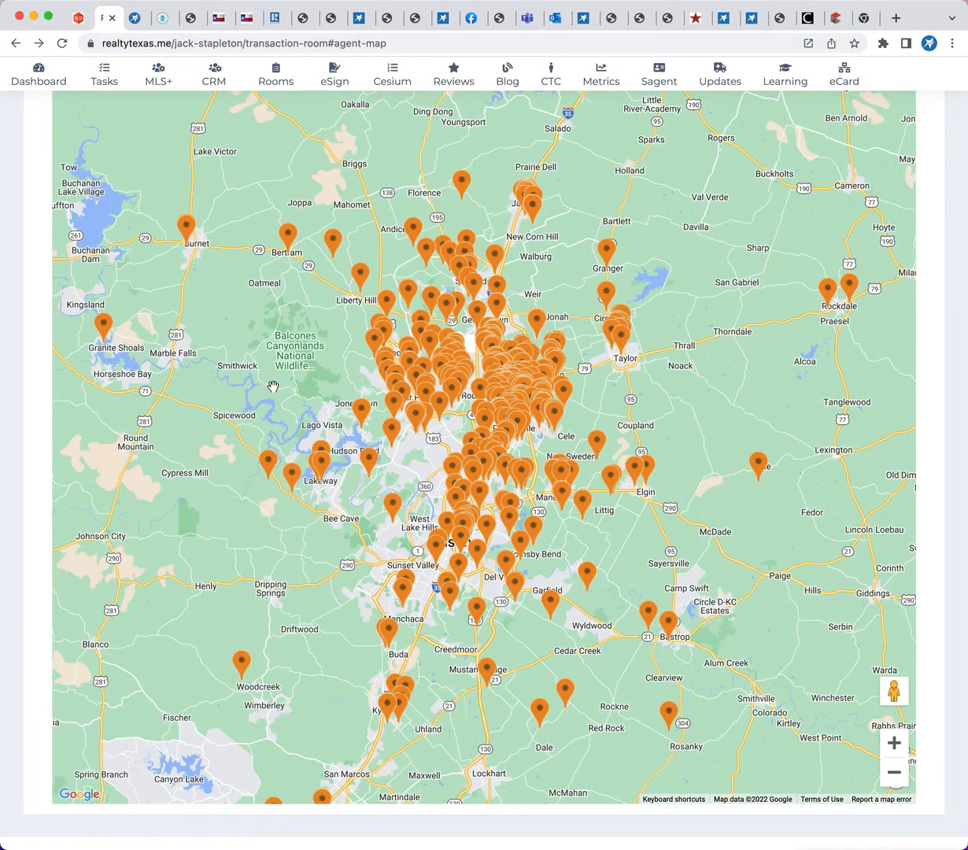
scroll(273, 386, "down", 2)
scroll(167, 248, "up", 3)
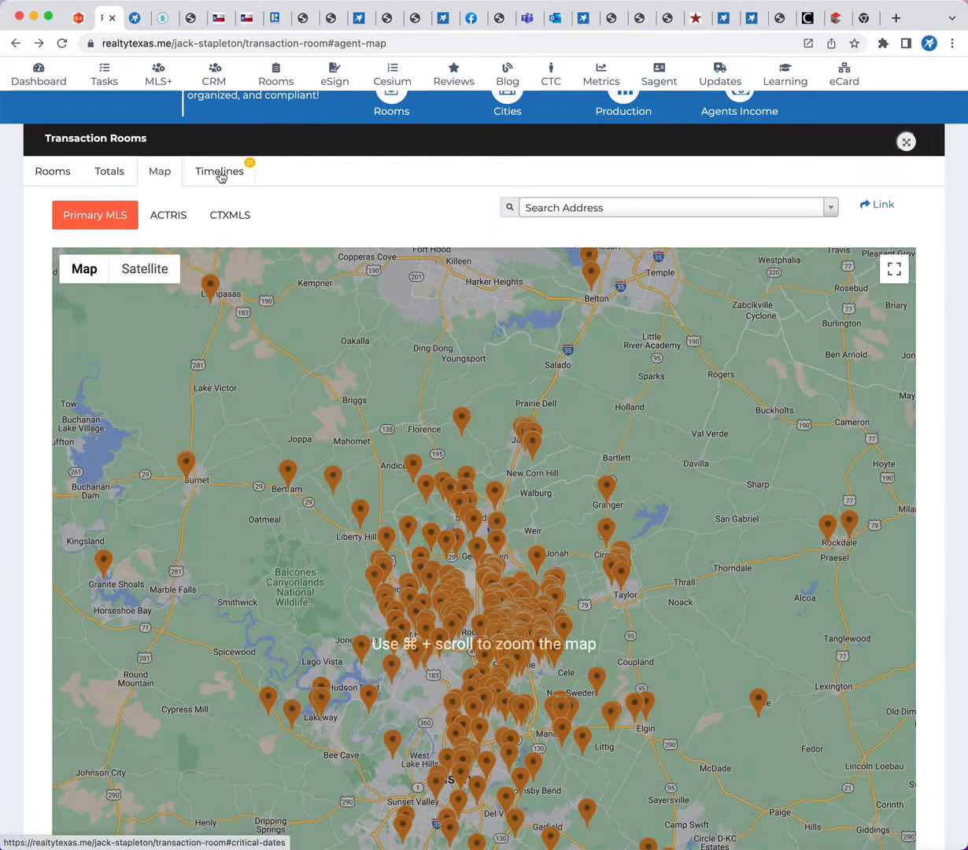
left_click(221, 174)
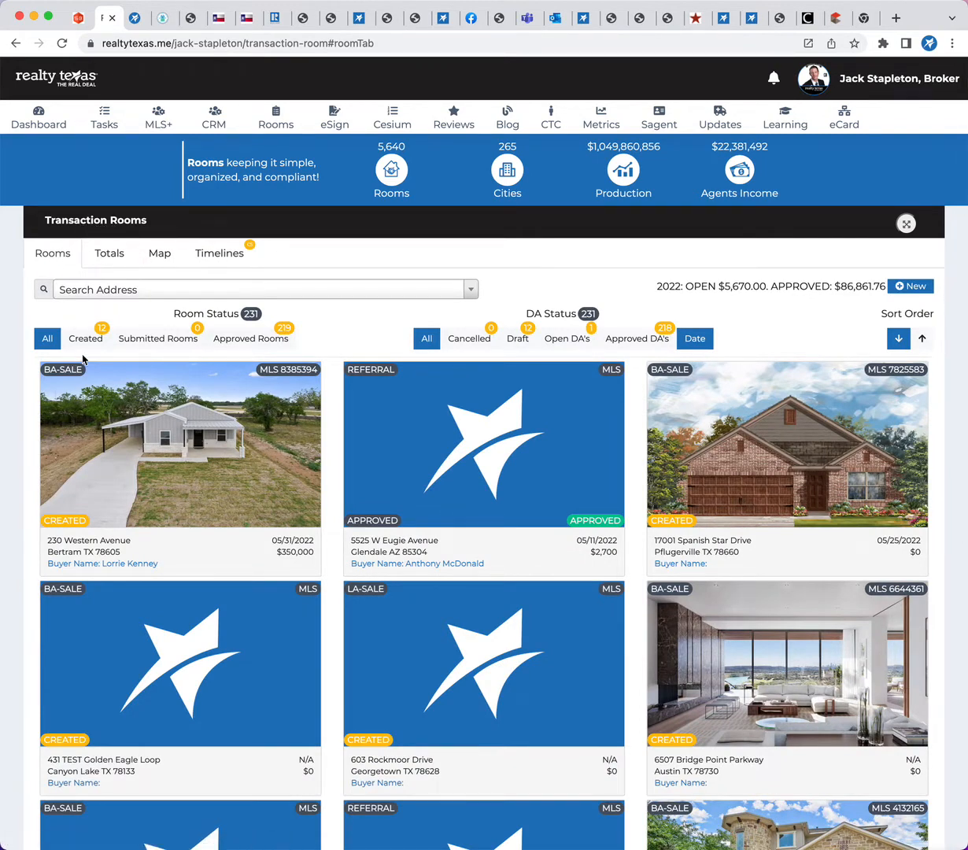
Filter the rooms by Submitted Rooms and Approved Rooms, and step the DA status through Cancelled, Draft, Open DA's and Approved DA's
left_click(131, 337)
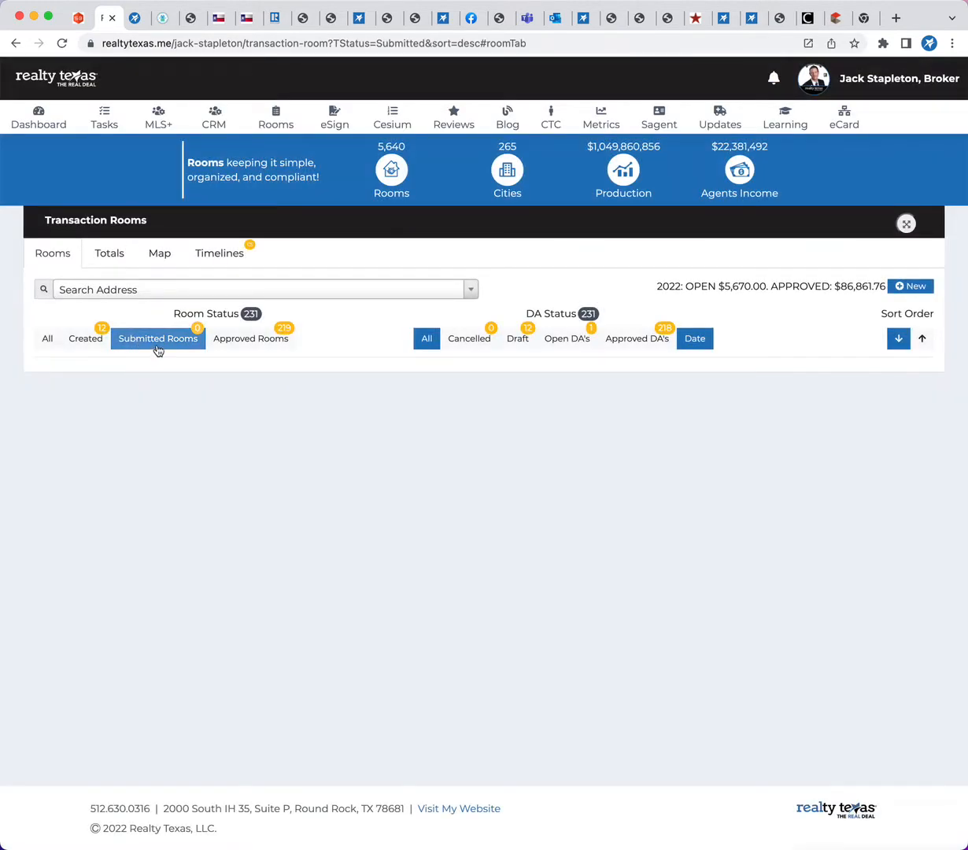
left_click(243, 347)
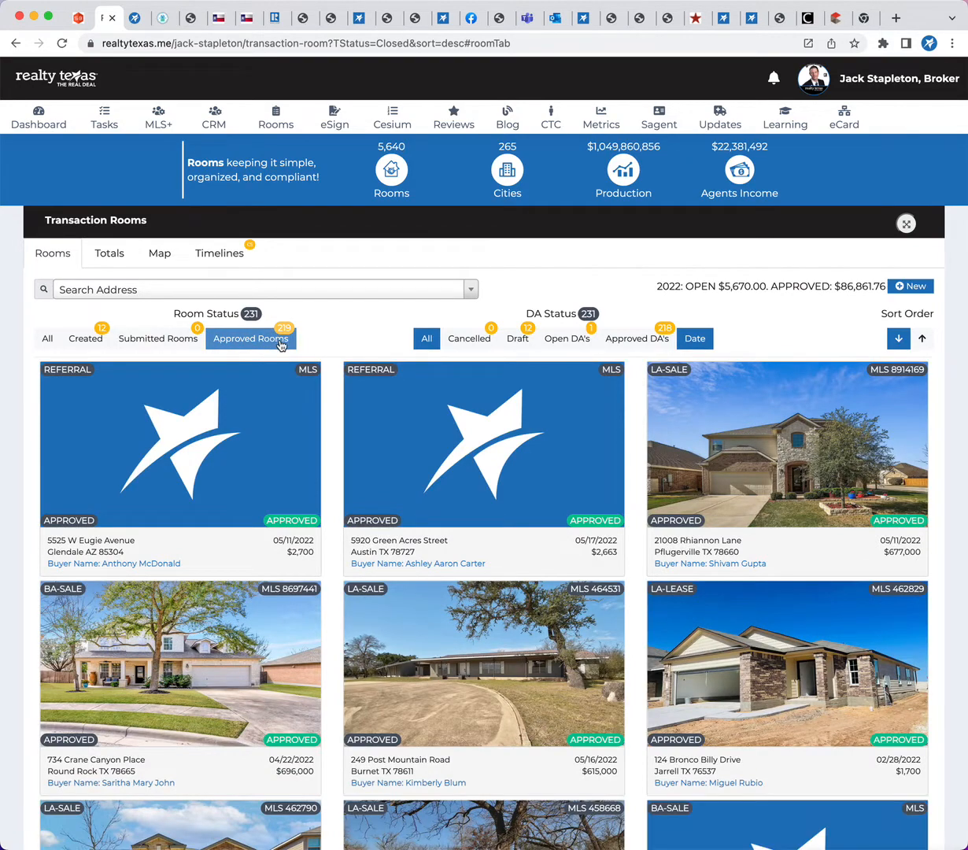
left_click(466, 343)
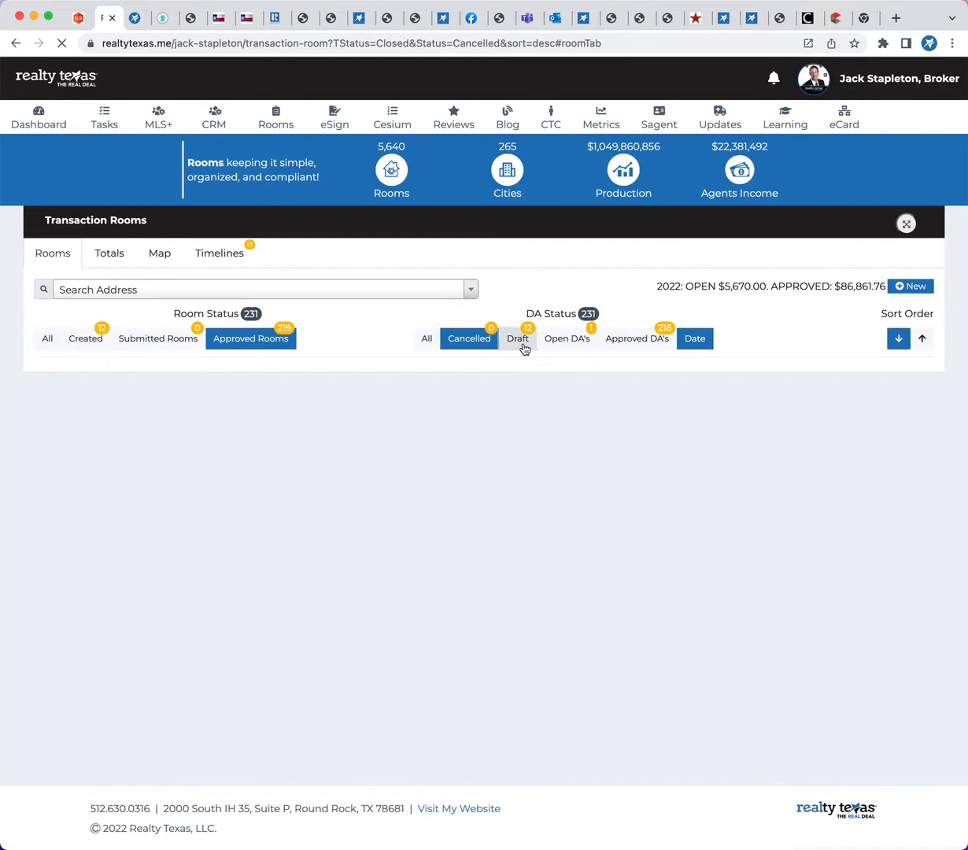
left_click(524, 349)
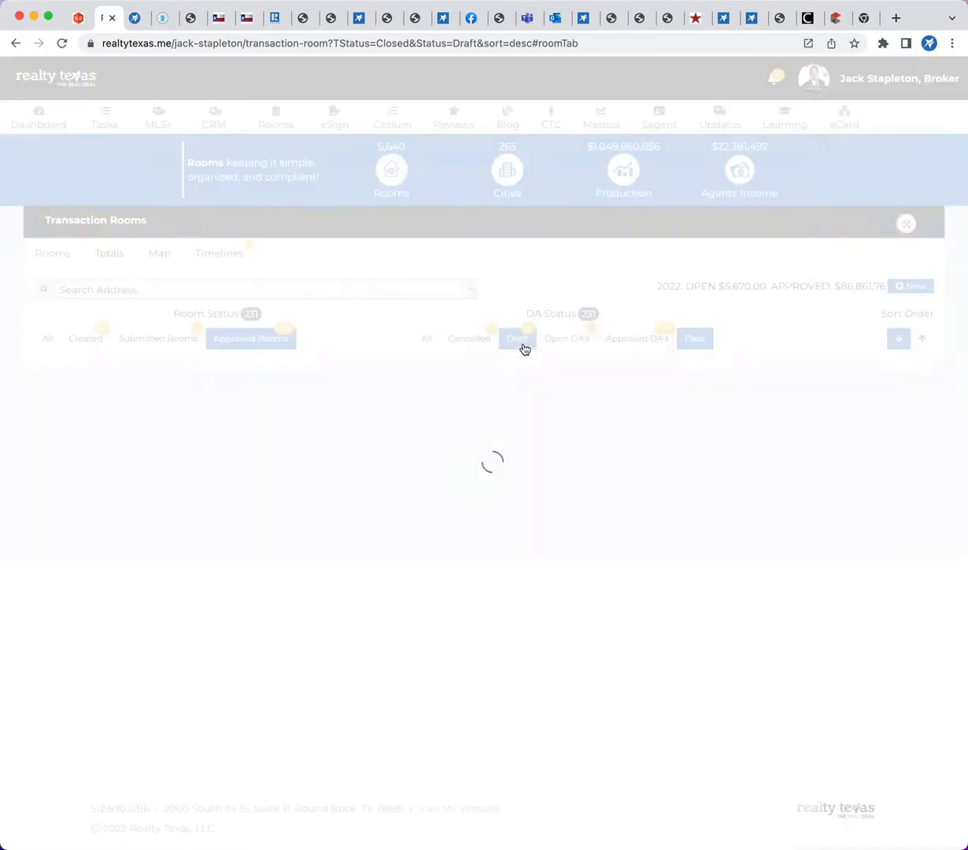
left_click(563, 349)
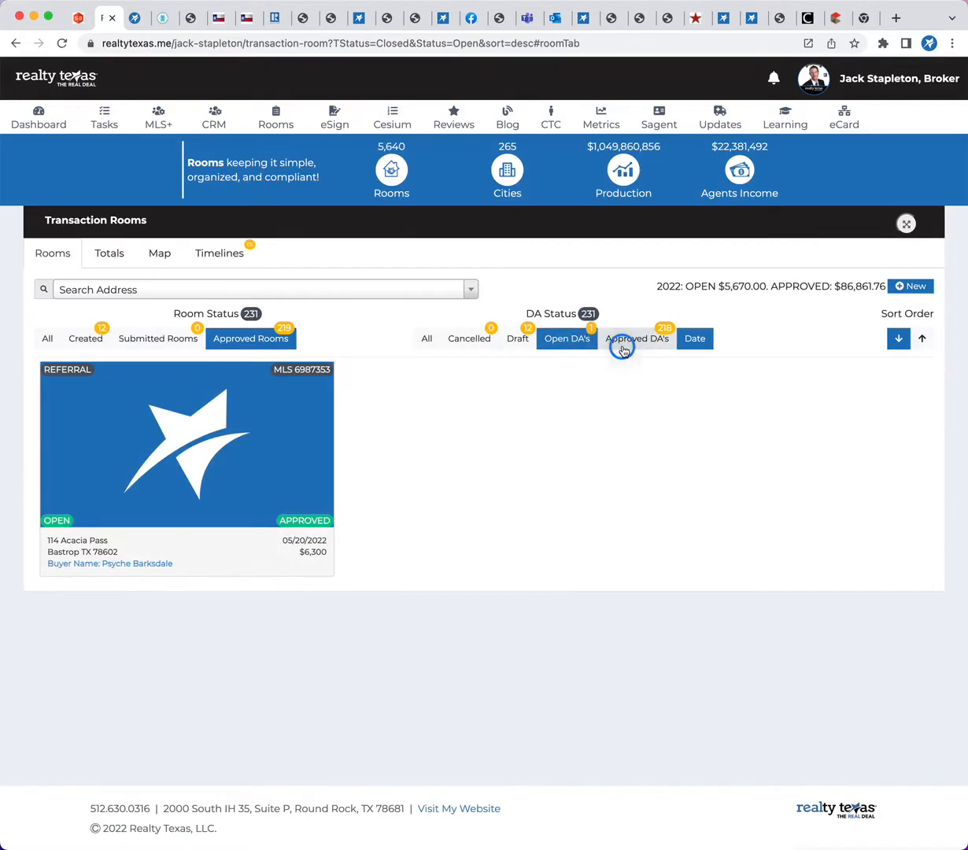
left_click(623, 347)
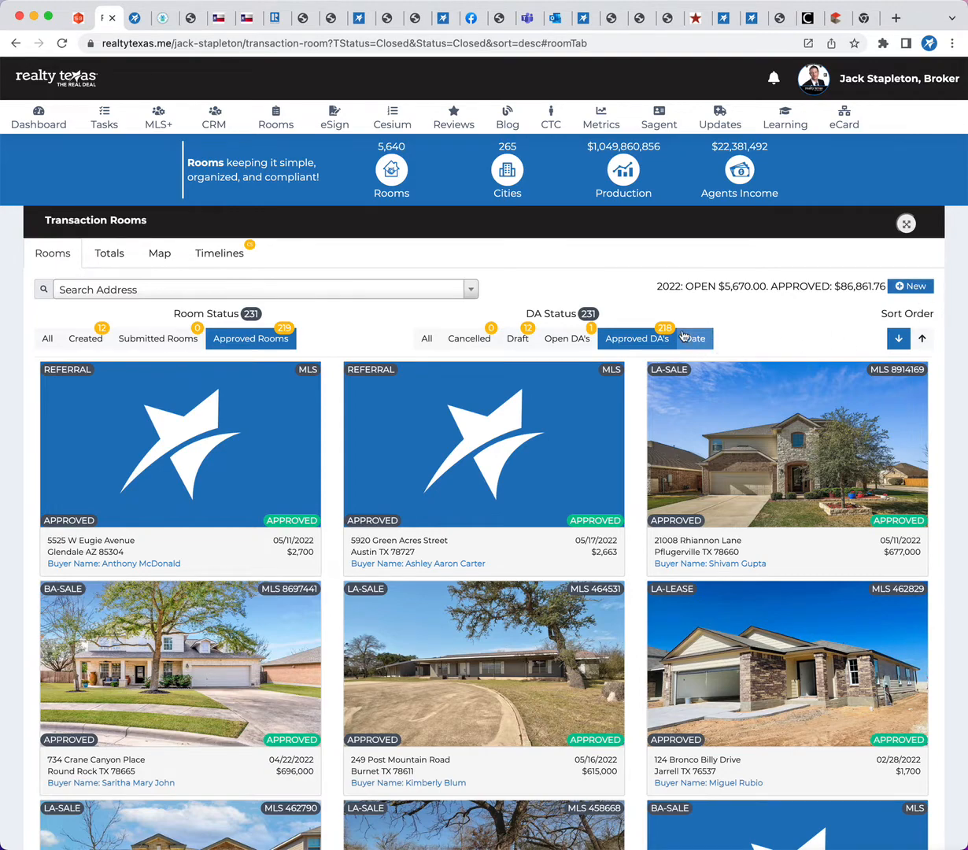
Highlight the 2022 open and approved income totals, and open the room address search
left_click_drag(654, 287, 872, 307)
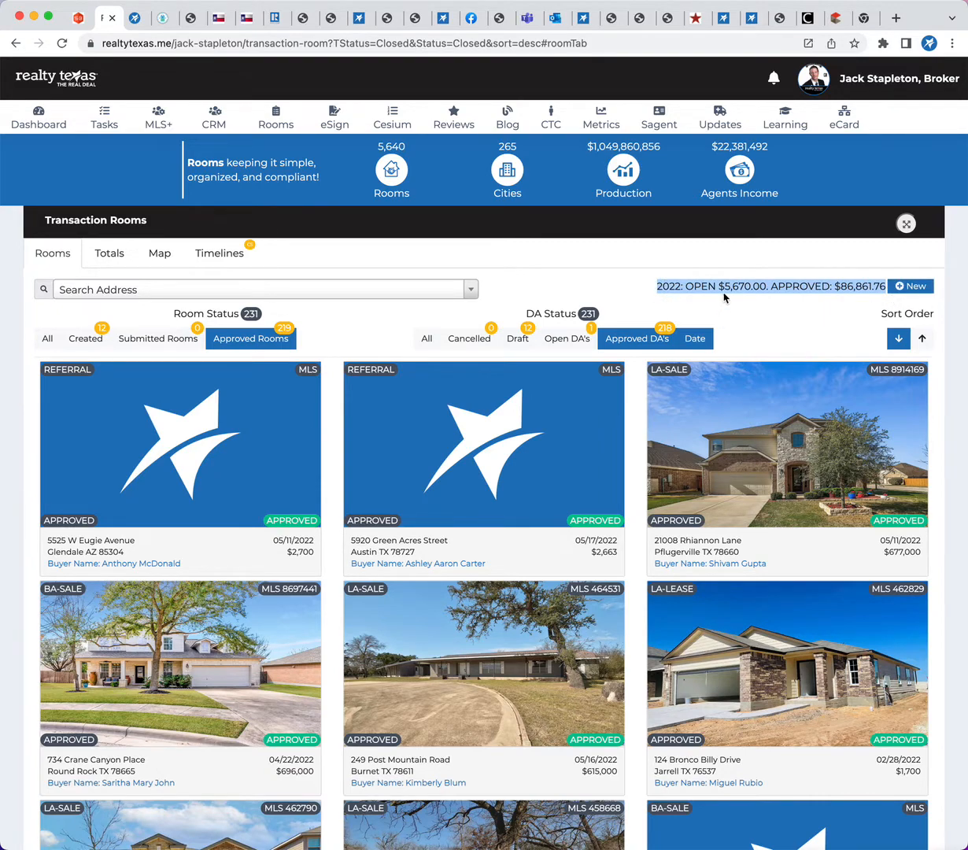
left_click(802, 294)
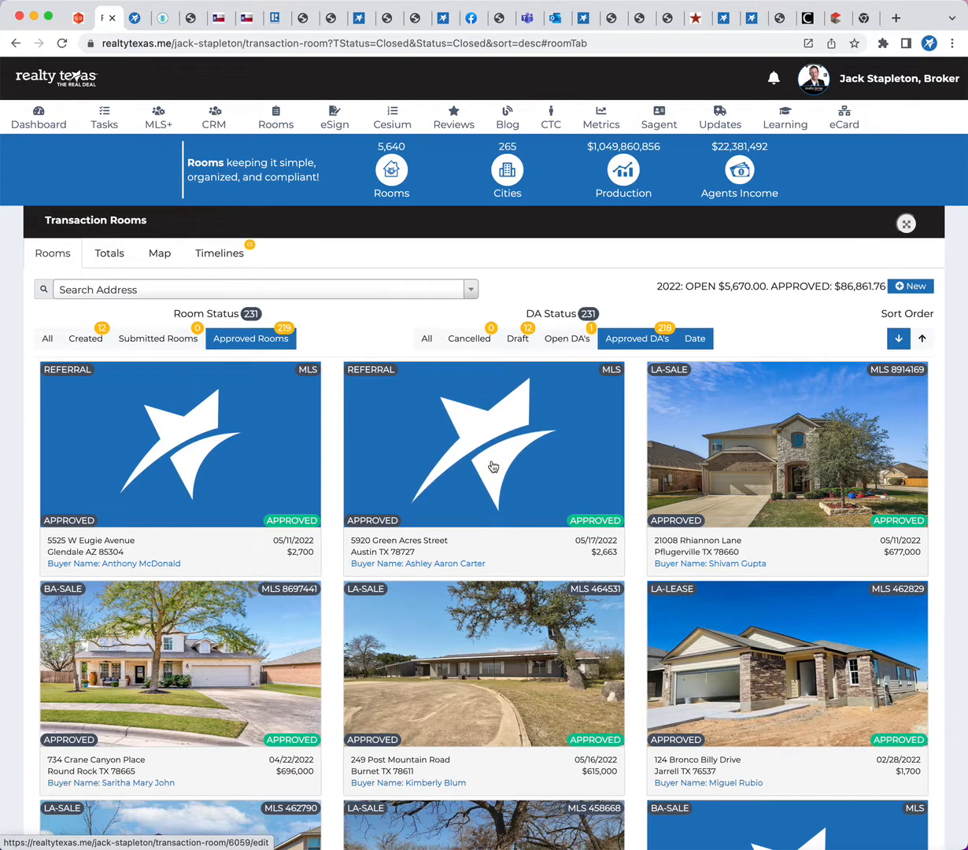
left_click(167, 289)
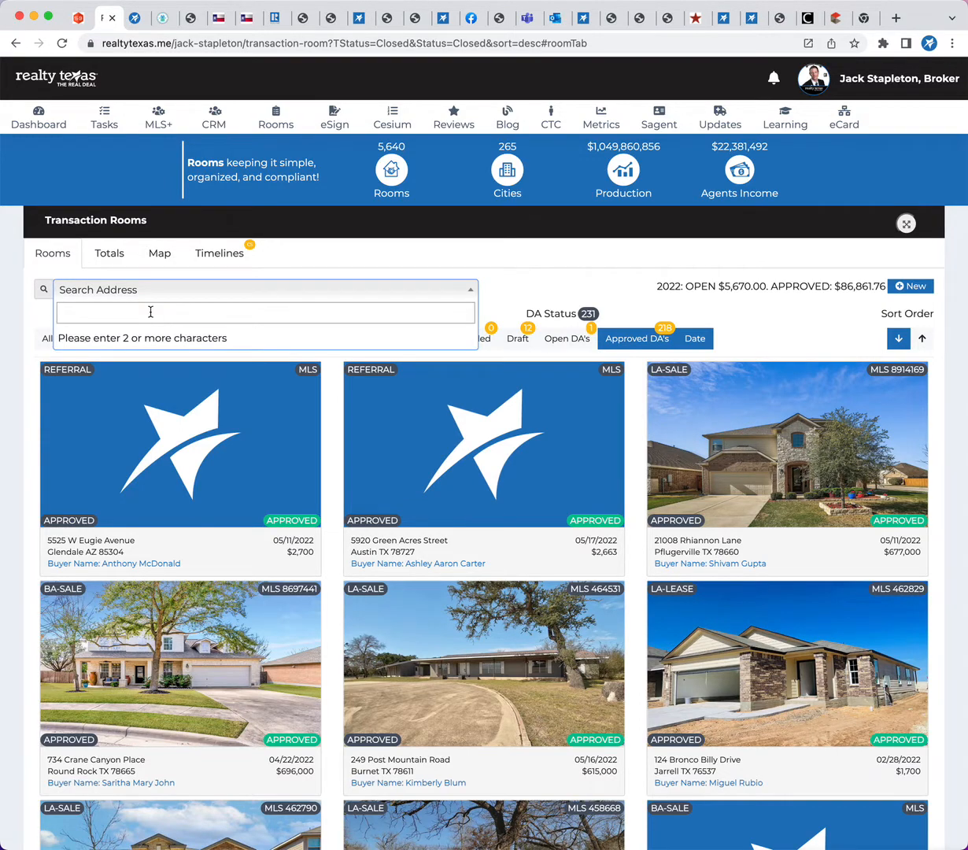
Browse the approved rooms, open the $615,000 Burnet listing's room, and return to the full room list
scroll(315, 528, "down", 7)
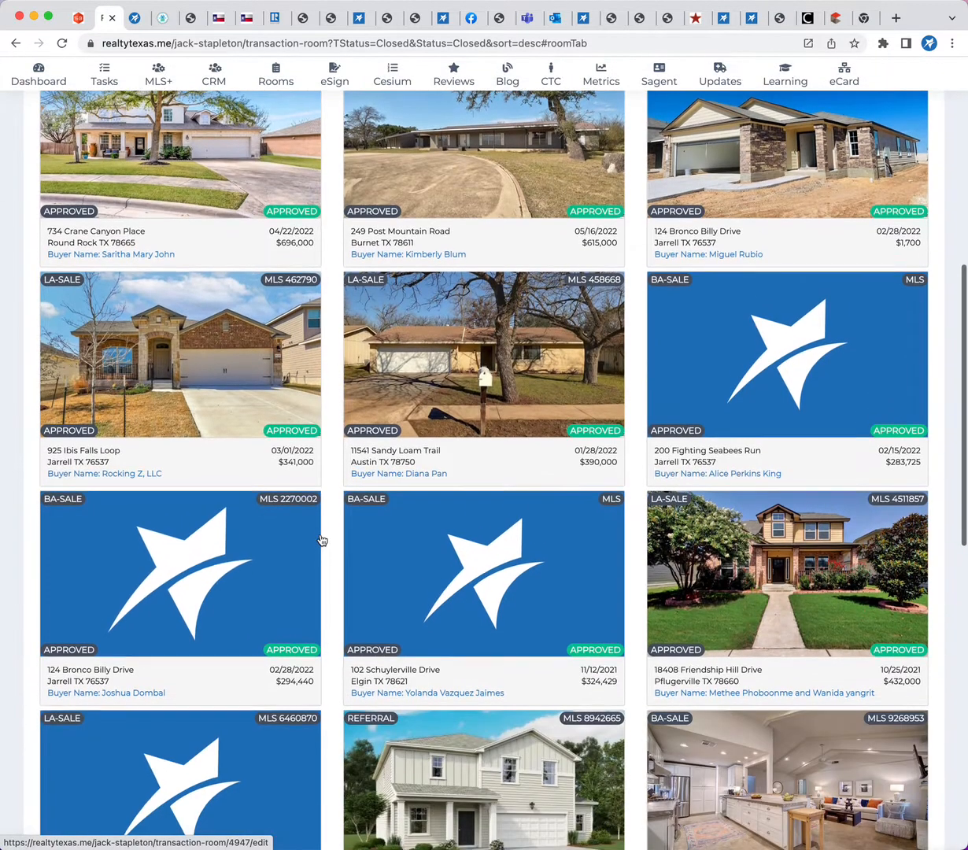
scroll(321, 540, "down", 2)
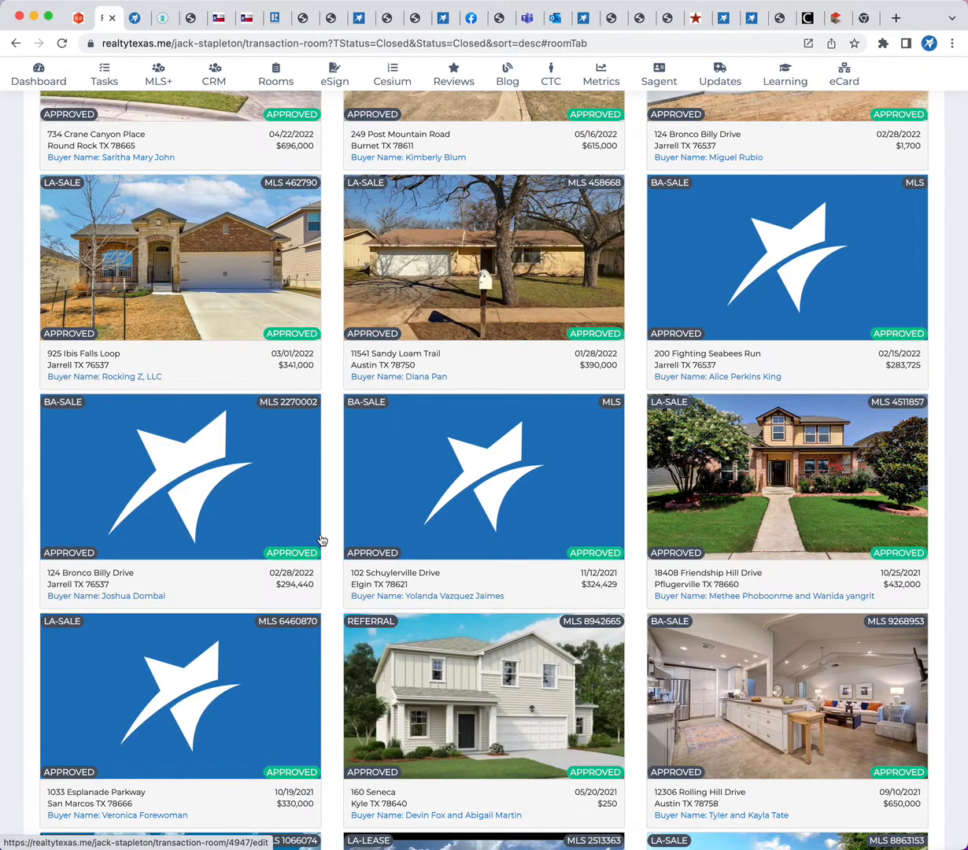
scroll(504, 539, "up", 8)
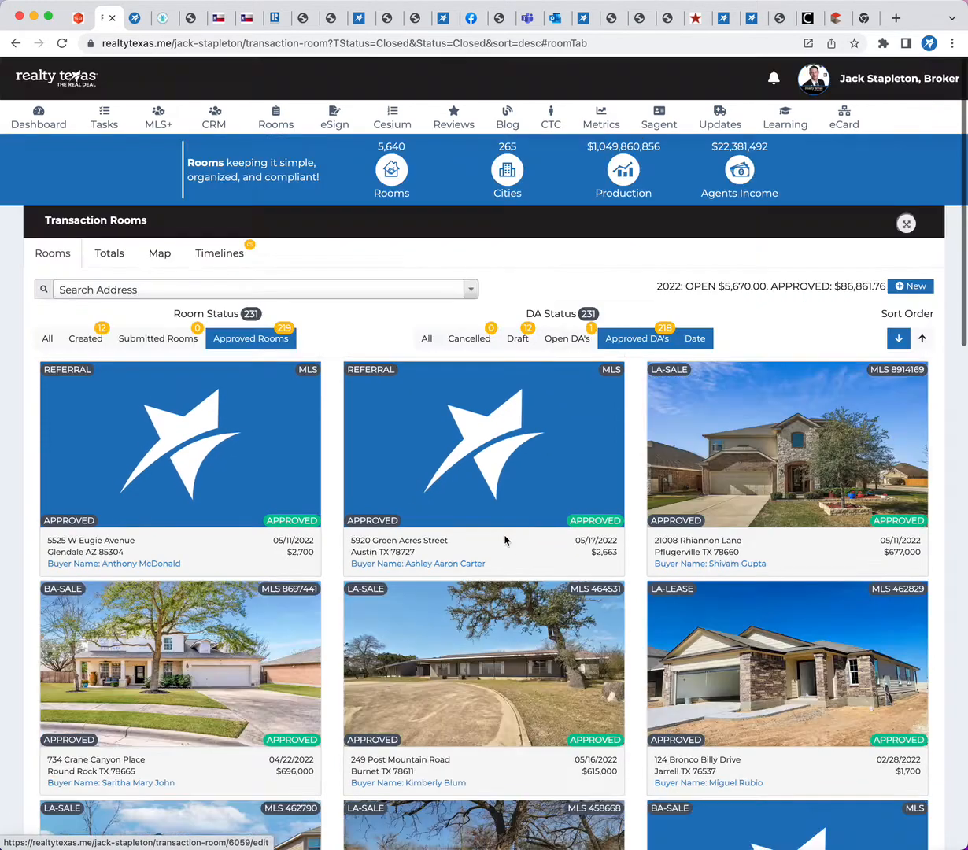
left_click(483, 700)
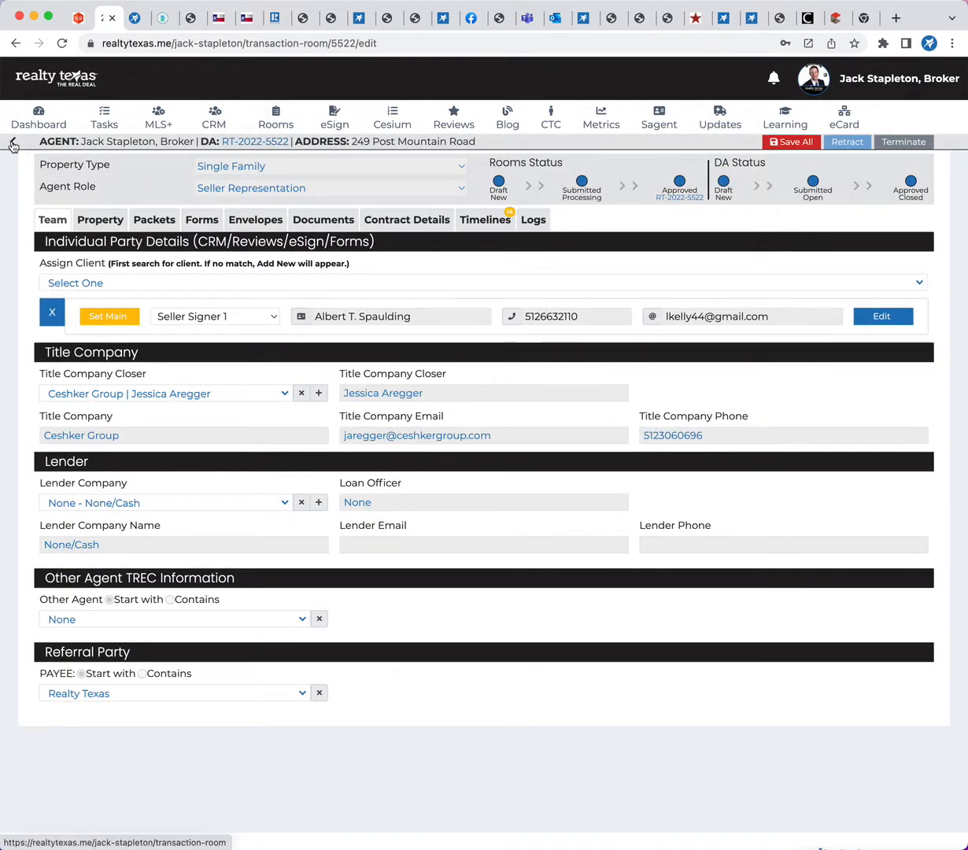
left_click(13, 145)
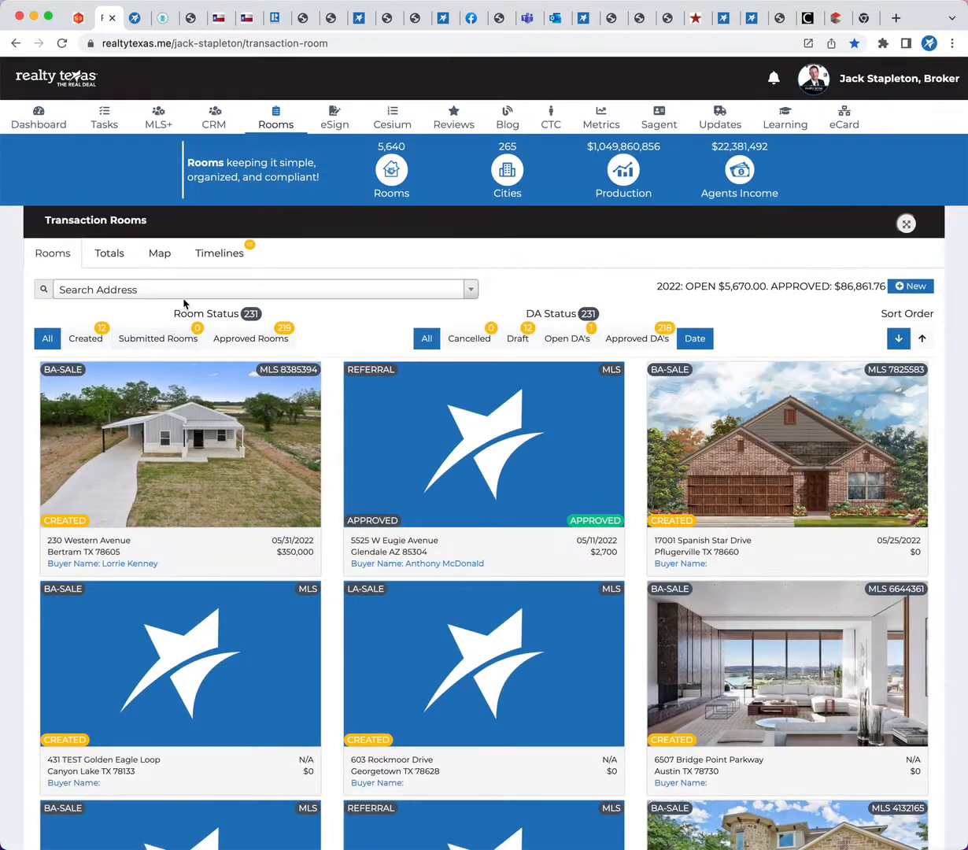
Find the $615,000 Burnet room by searching its DA number, open it, and return to the room list
left_click(183, 297)
left_click(129, 290)
left_click(129, 284)
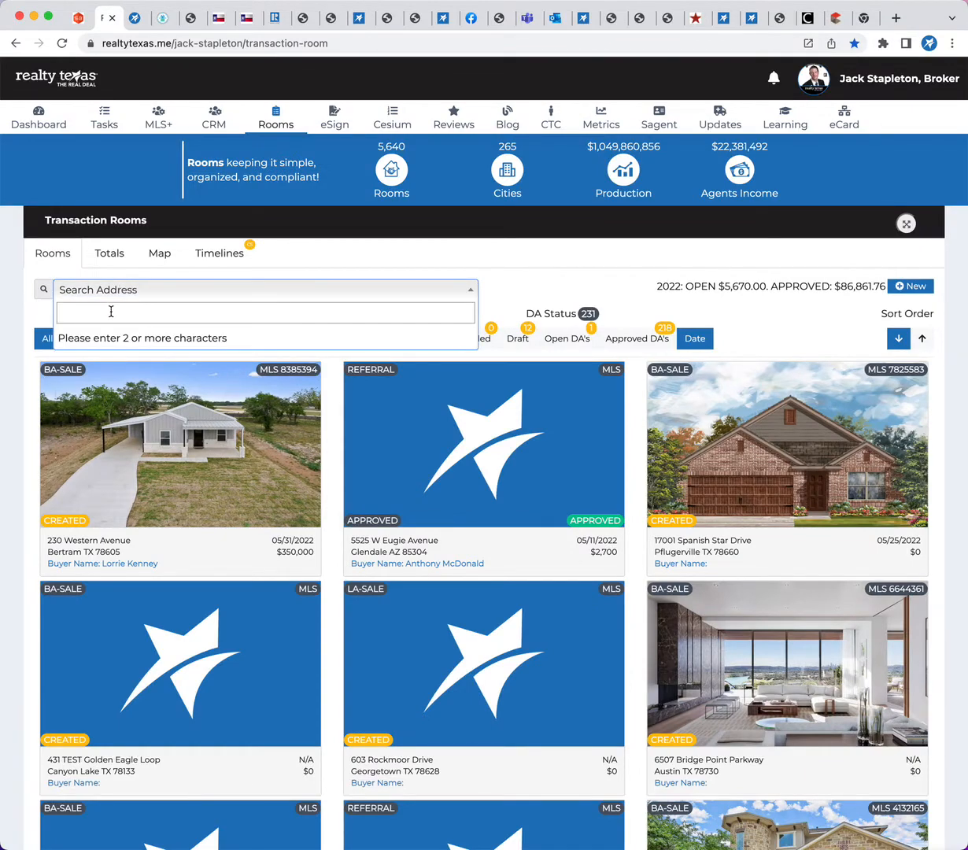
type("5522")
key("Return")
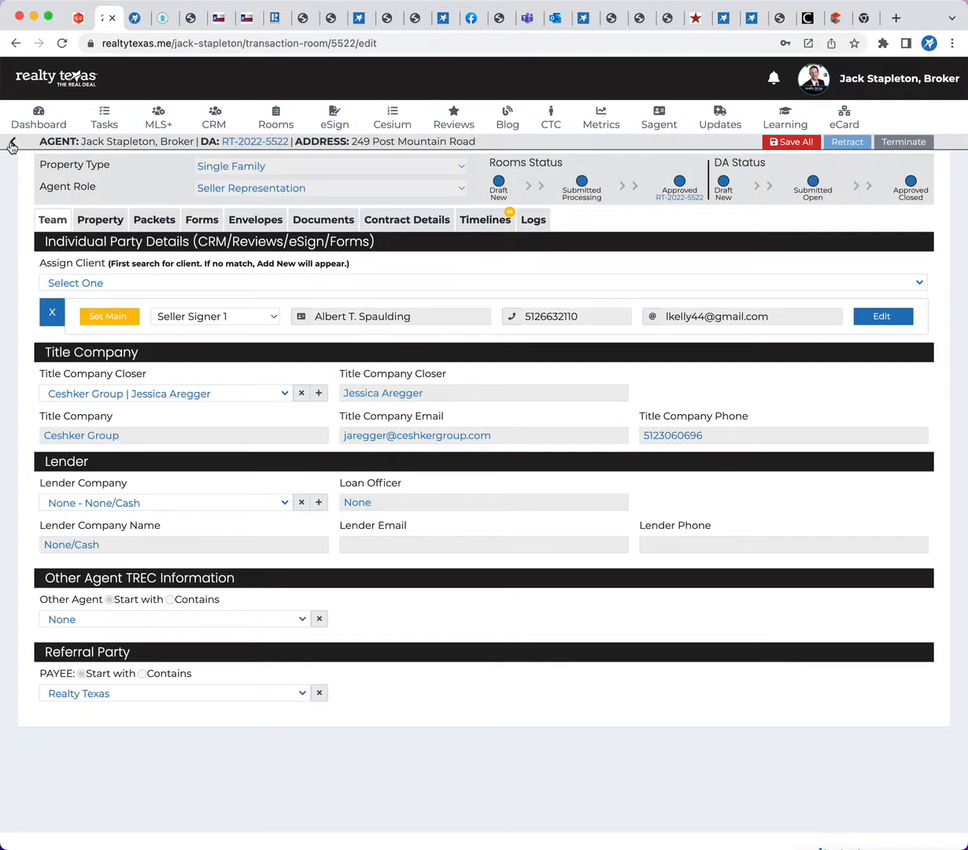
left_click(12, 144)
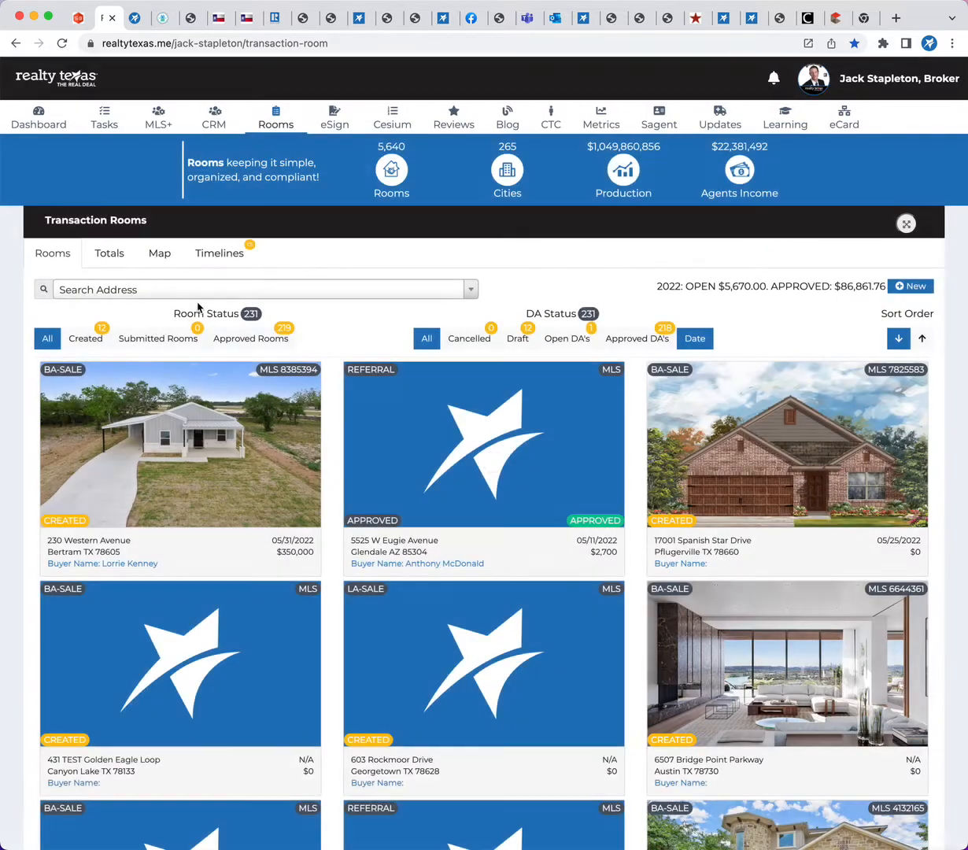
Search the rooms for "12", browse the matches, open the $315,000 room, and return to the room list
left_click(153, 293)
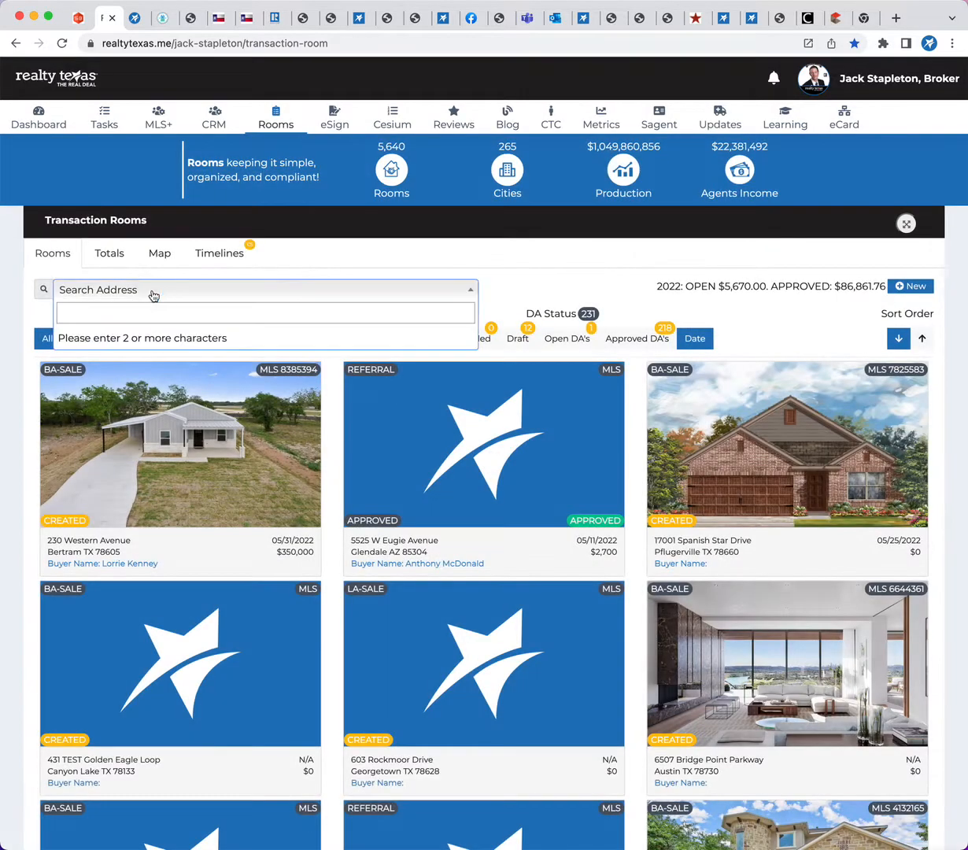
type("12")
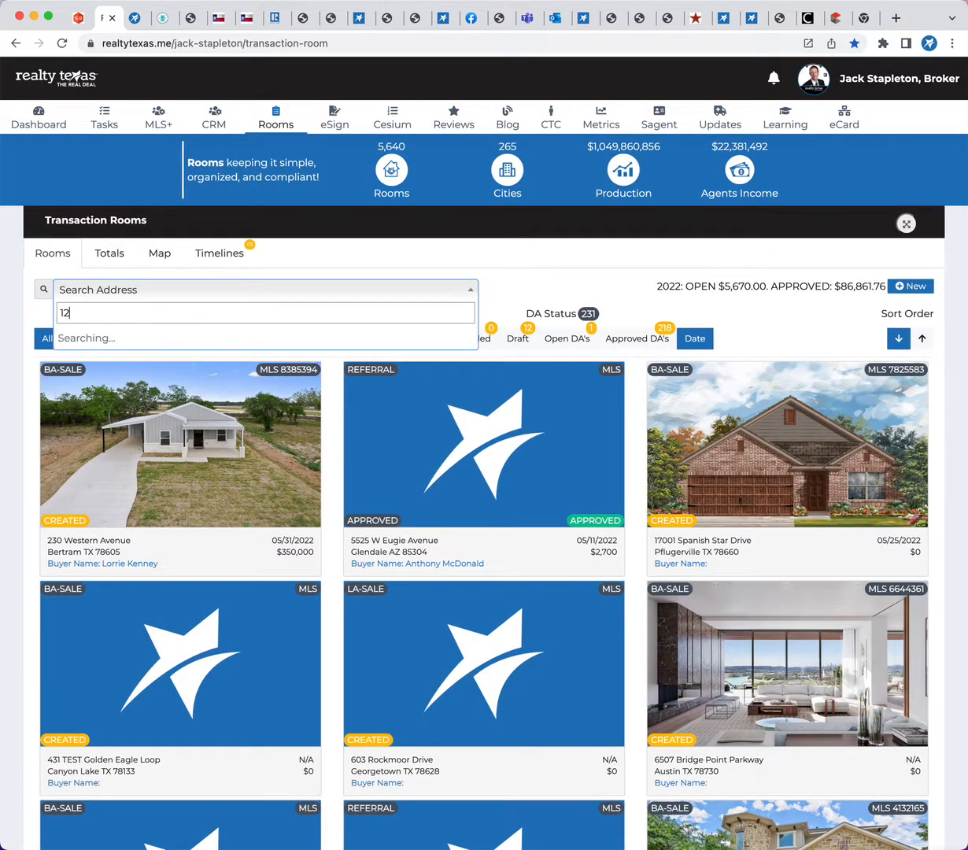
scroll(202, 379, "down", 1)
scroll(203, 380, "down", 10)
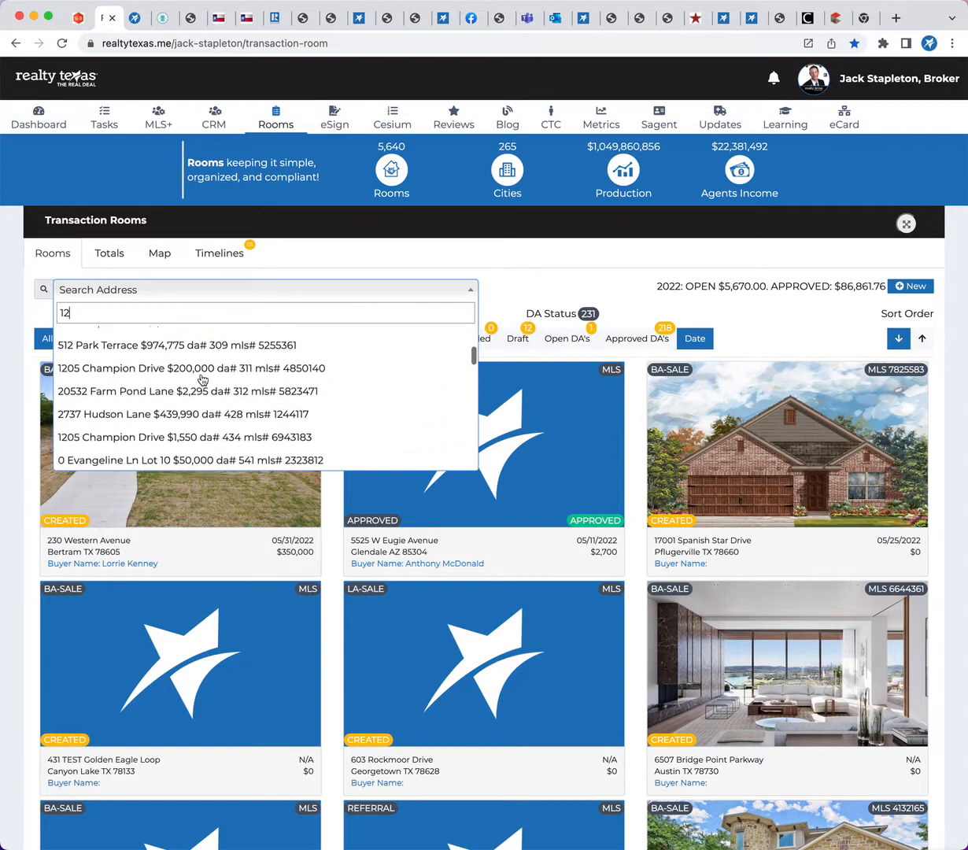
scroll(202, 379, "down", 10)
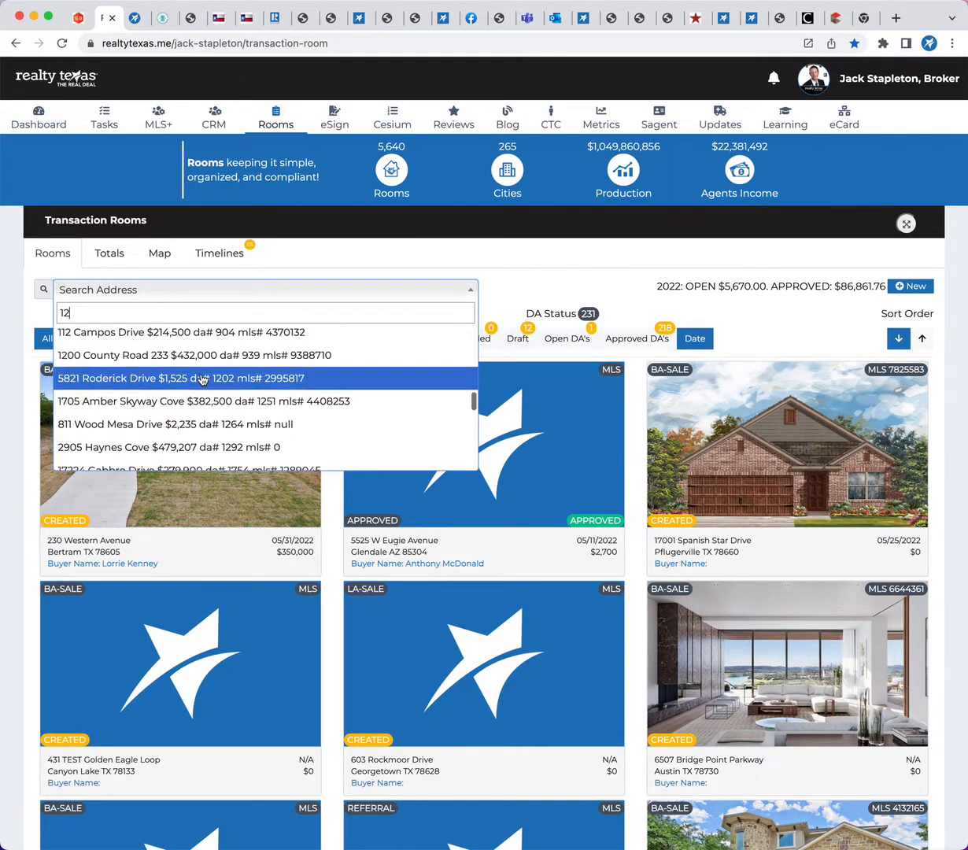
scroll(203, 379, "down", 8)
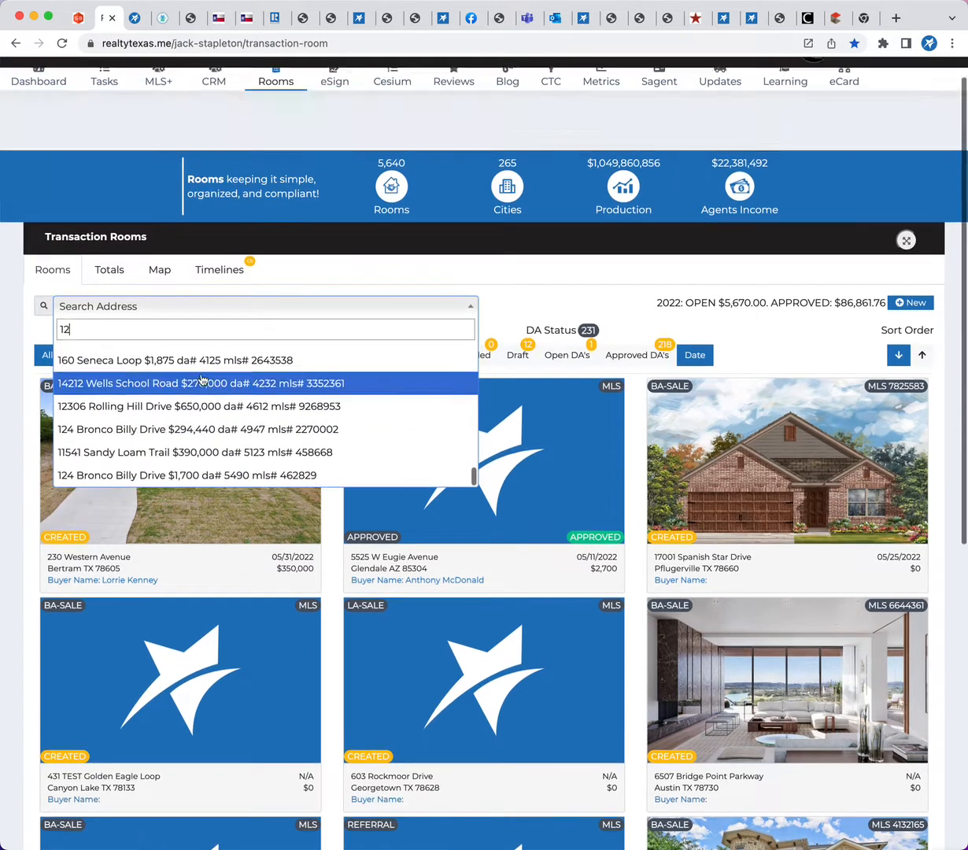
scroll(203, 280, "up", 10)
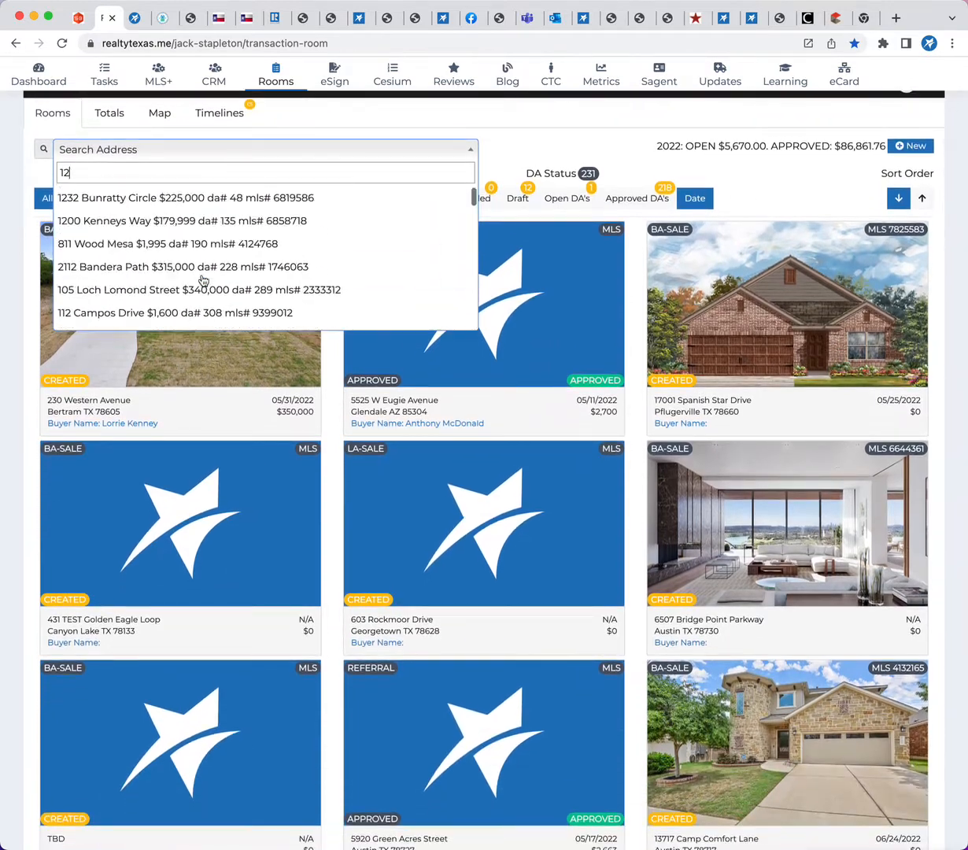
left_click(201, 279)
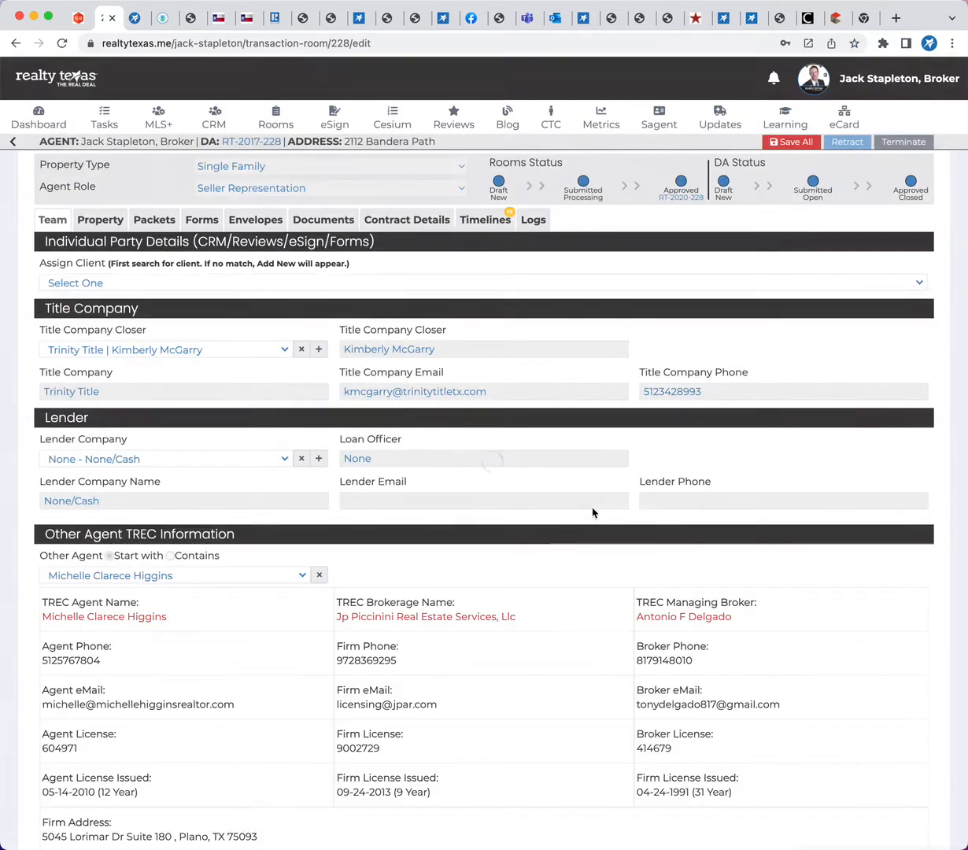
left_click(12, 142)
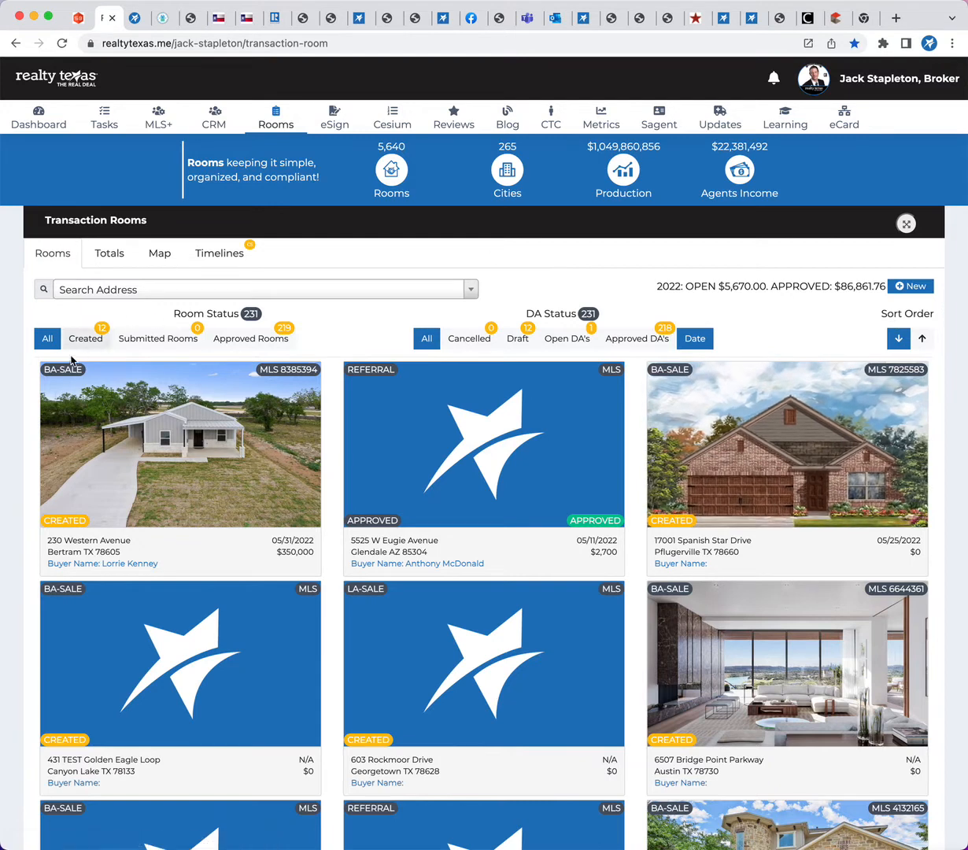
Create a new transaction room and open the just-created TBD room
left_click(913, 287)
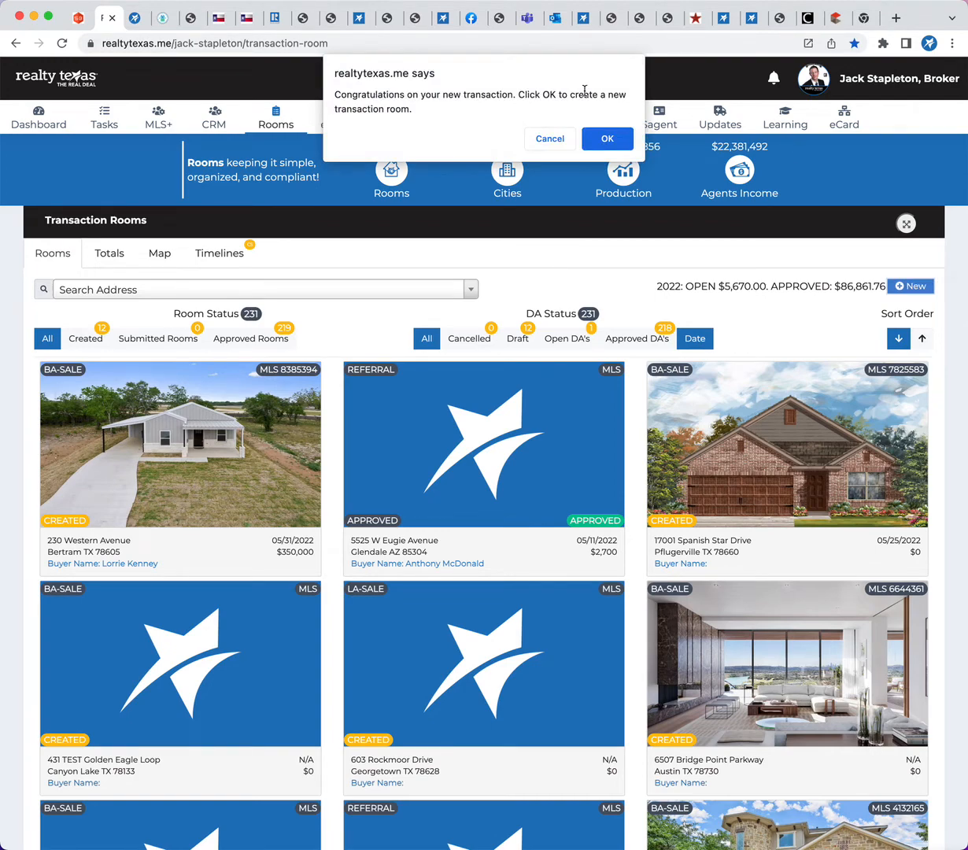
left_click(608, 139)
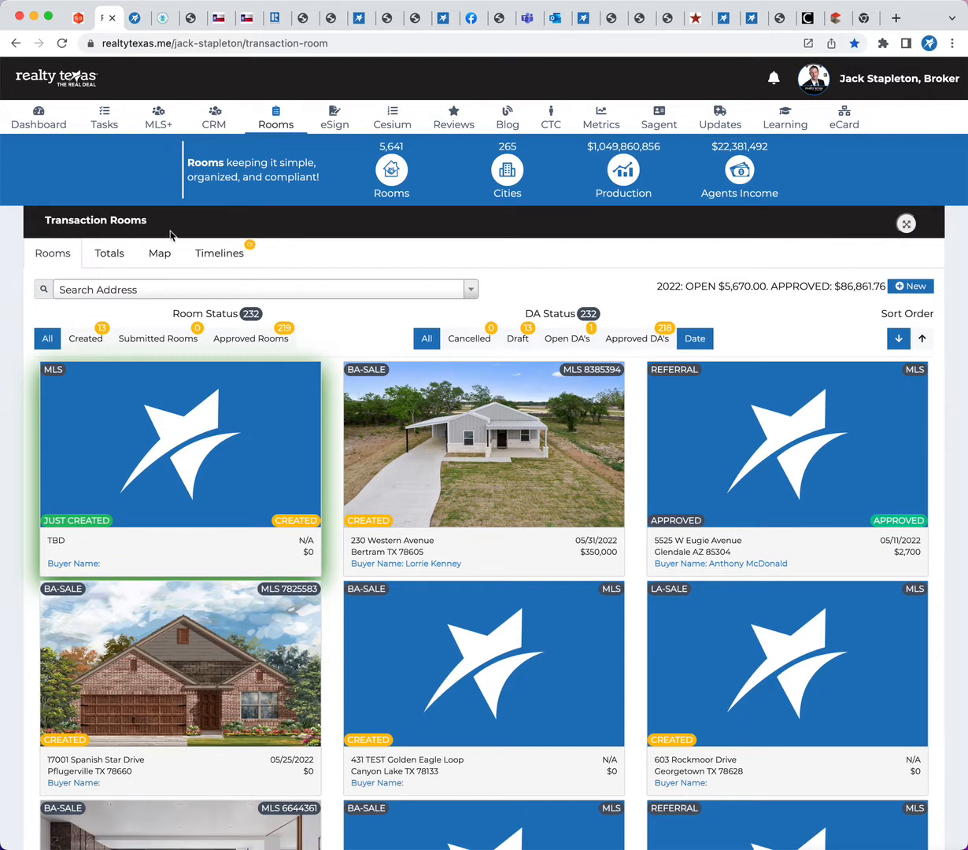
left_click(184, 412)
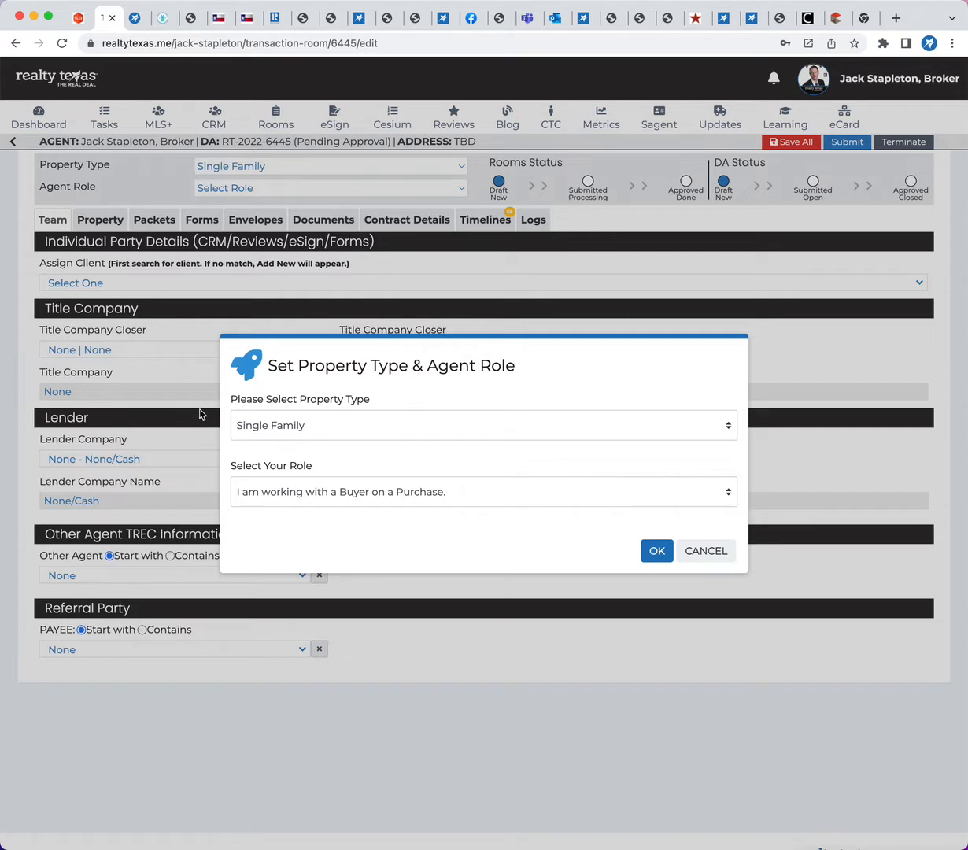
Set the new room's property type to Single Family and the role to "I am working with a Buyer on a Purchase."
left_click(305, 425)
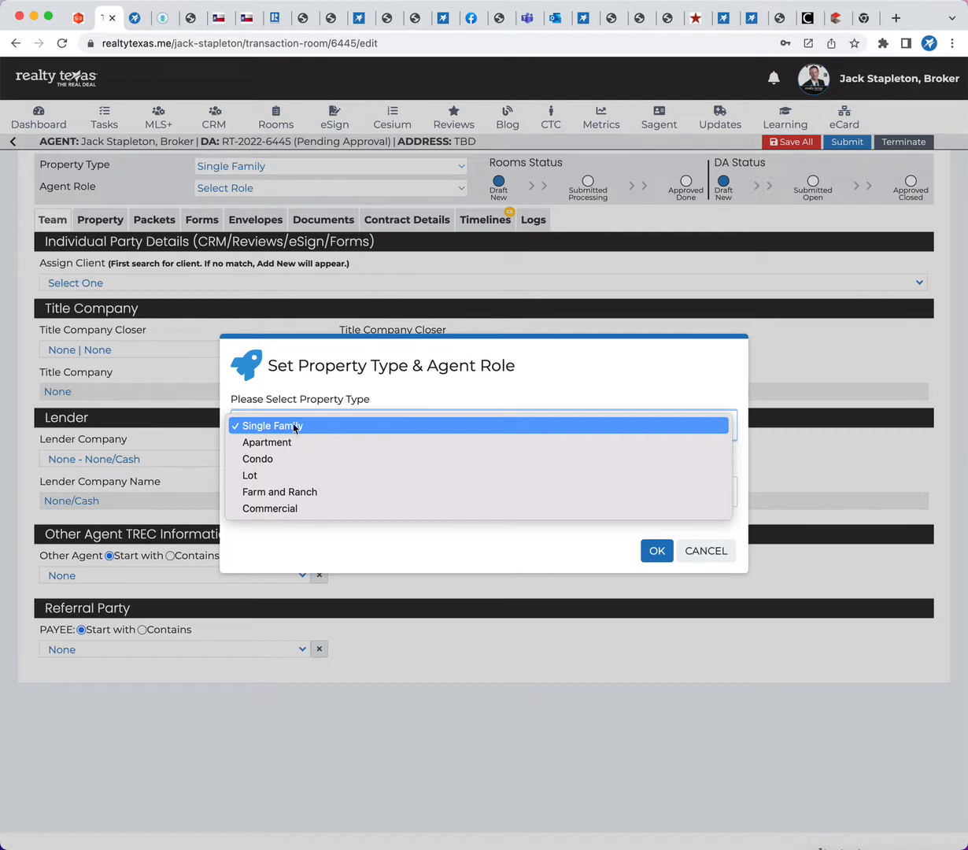
left_click(283, 427)
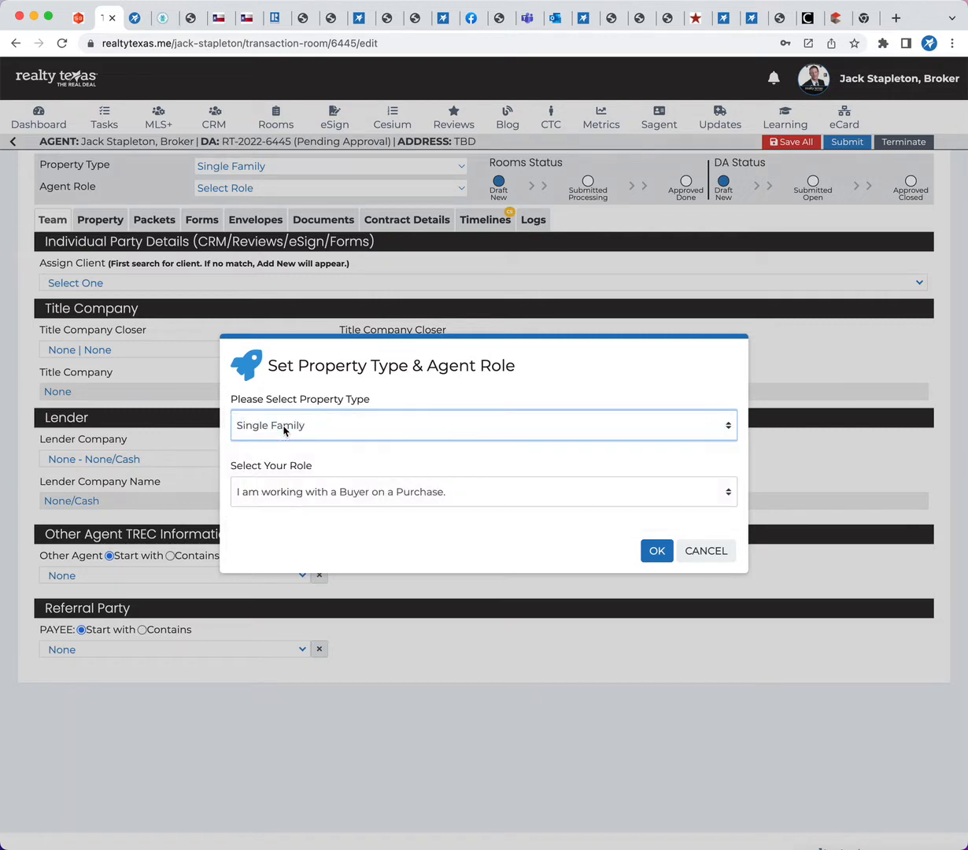
left_click(340, 496)
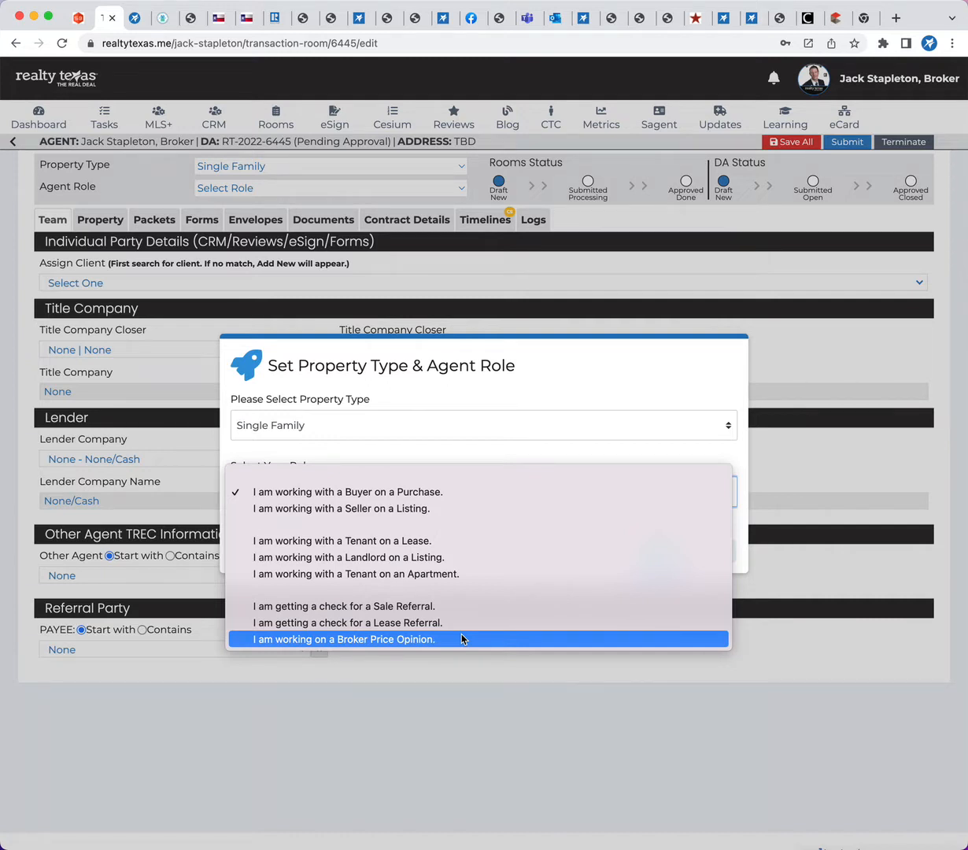
left_click(400, 494)
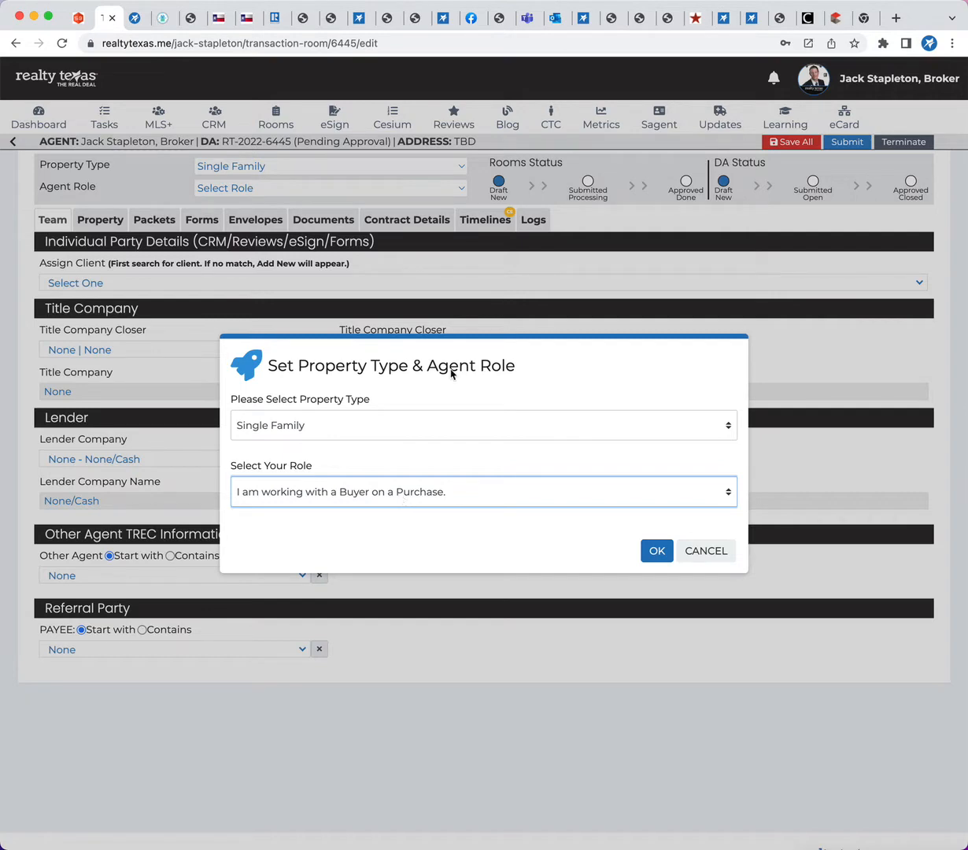
left_click(654, 551)
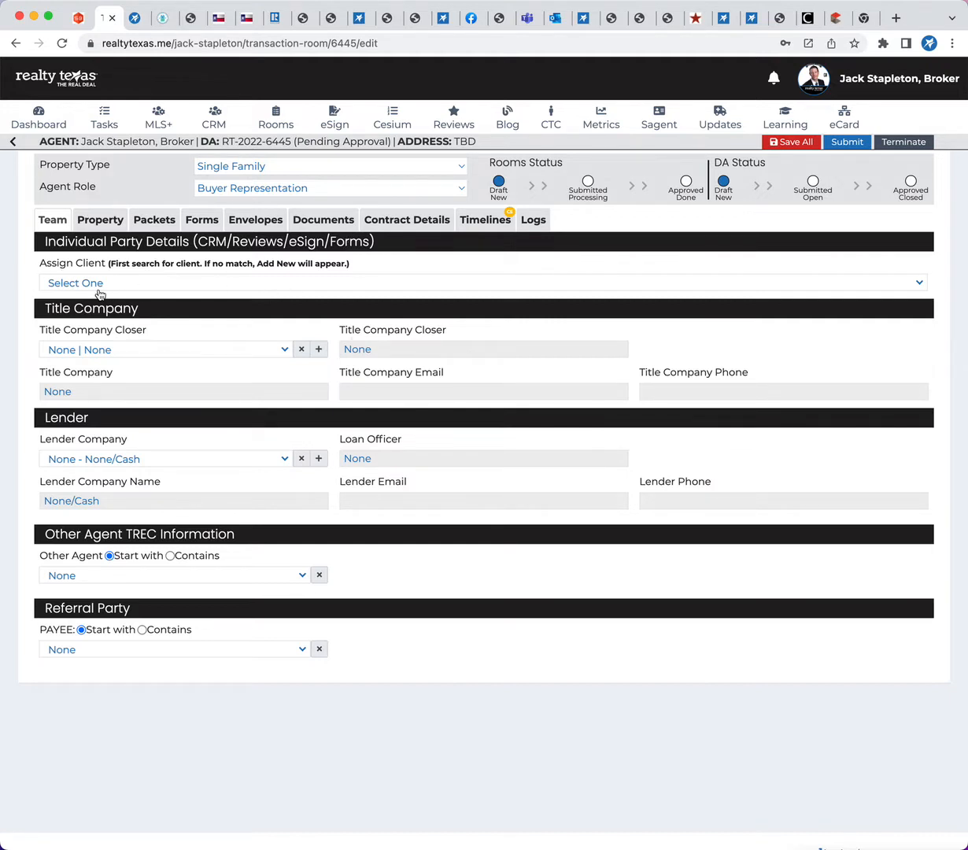
View the available Title Company Closer and Lender Company choices without selecting any
left_click(92, 350)
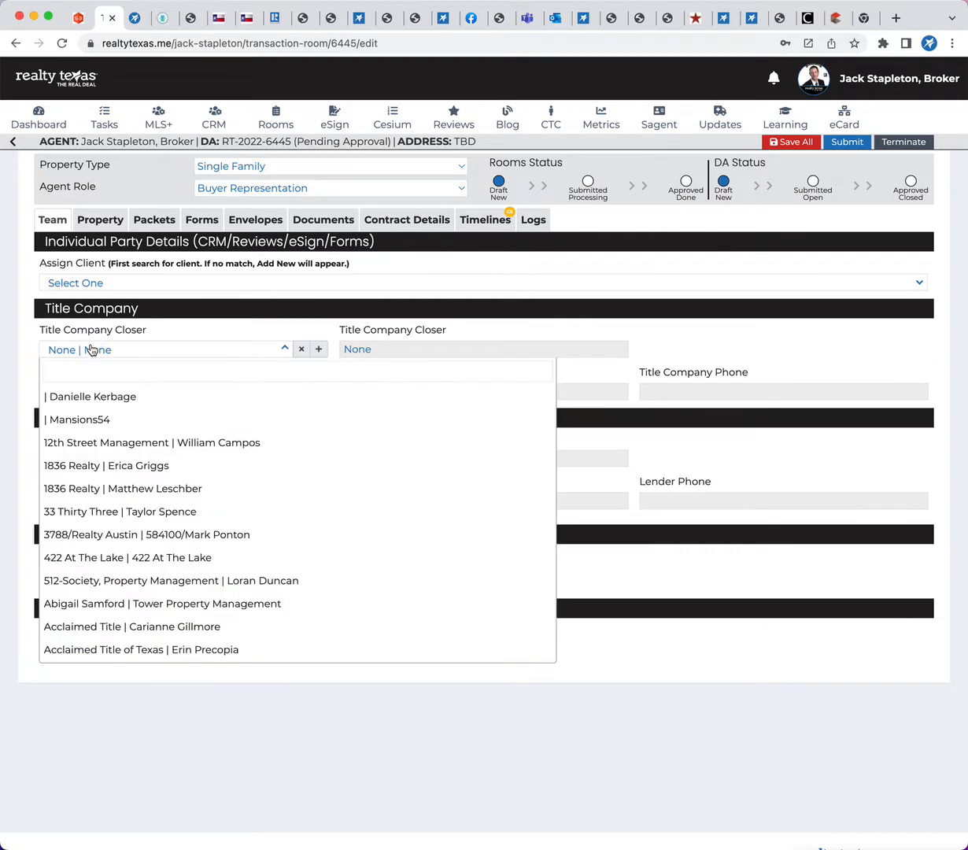
left_click(93, 349)
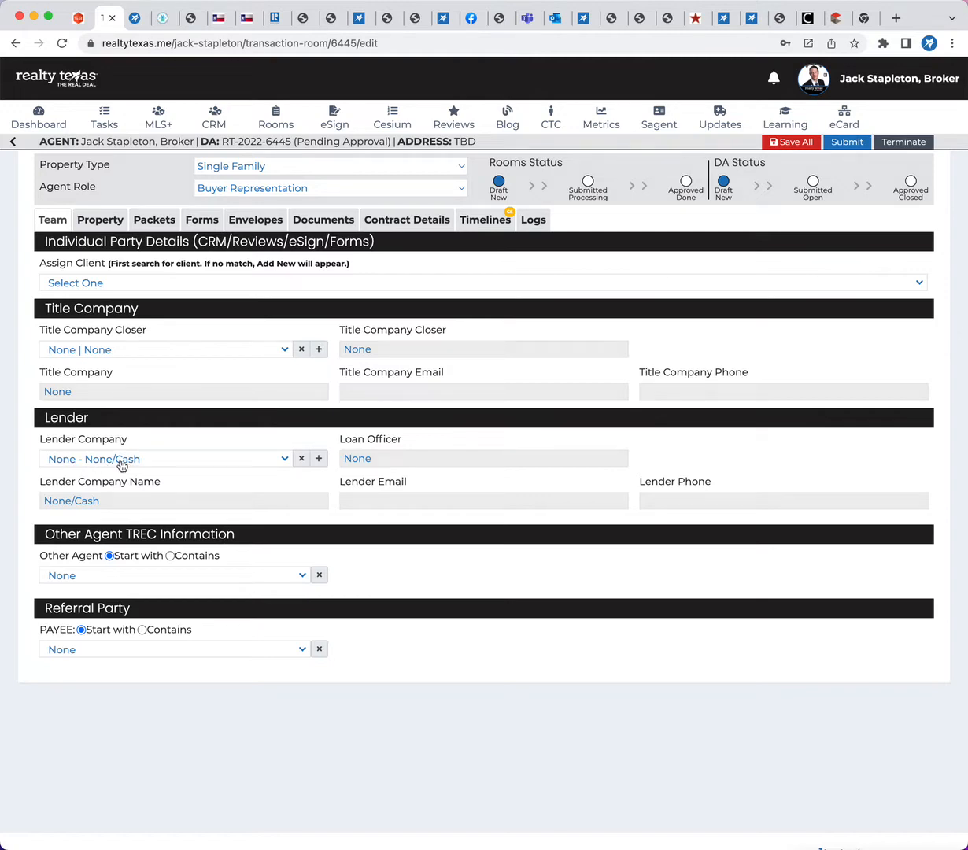
left_click(285, 460)
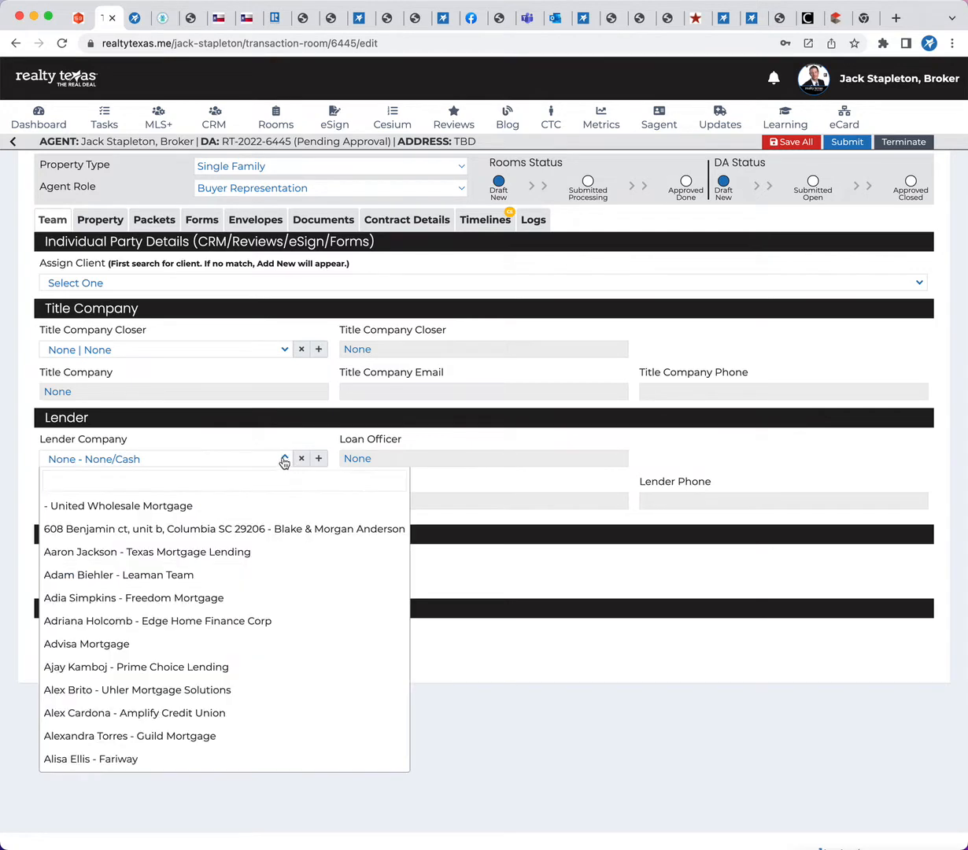
left_click(282, 460)
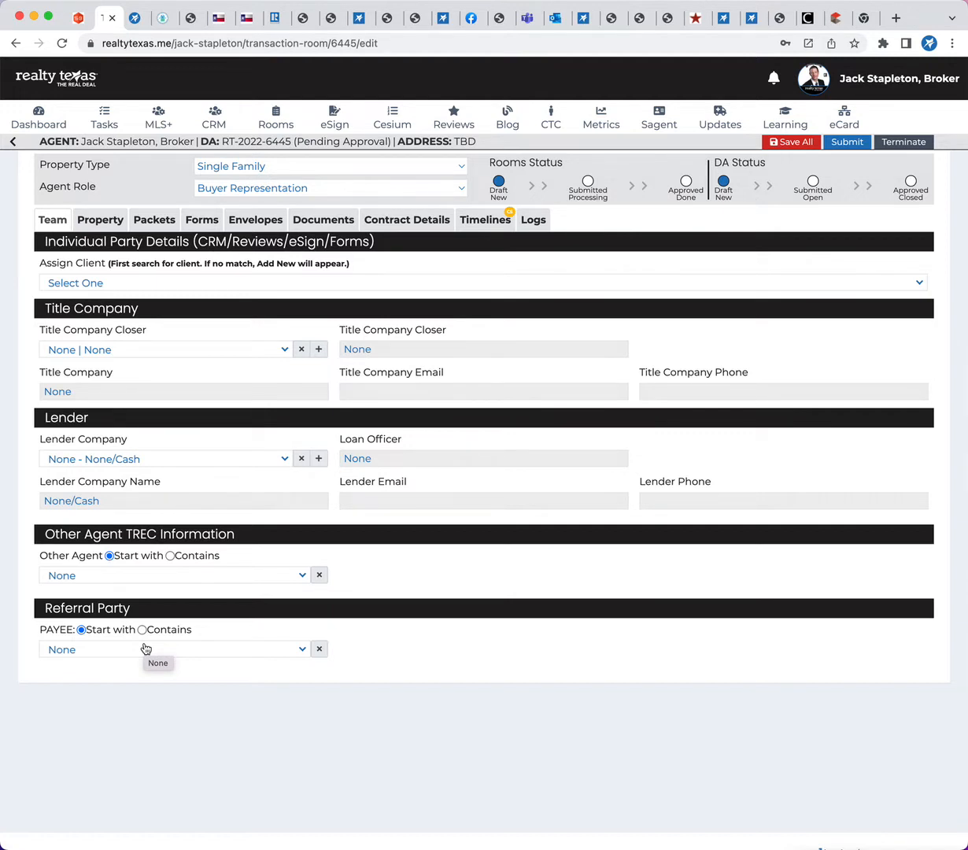
Search the Assign Client list for "w" and assign the fourth matching client to the room
left_click(132, 284)
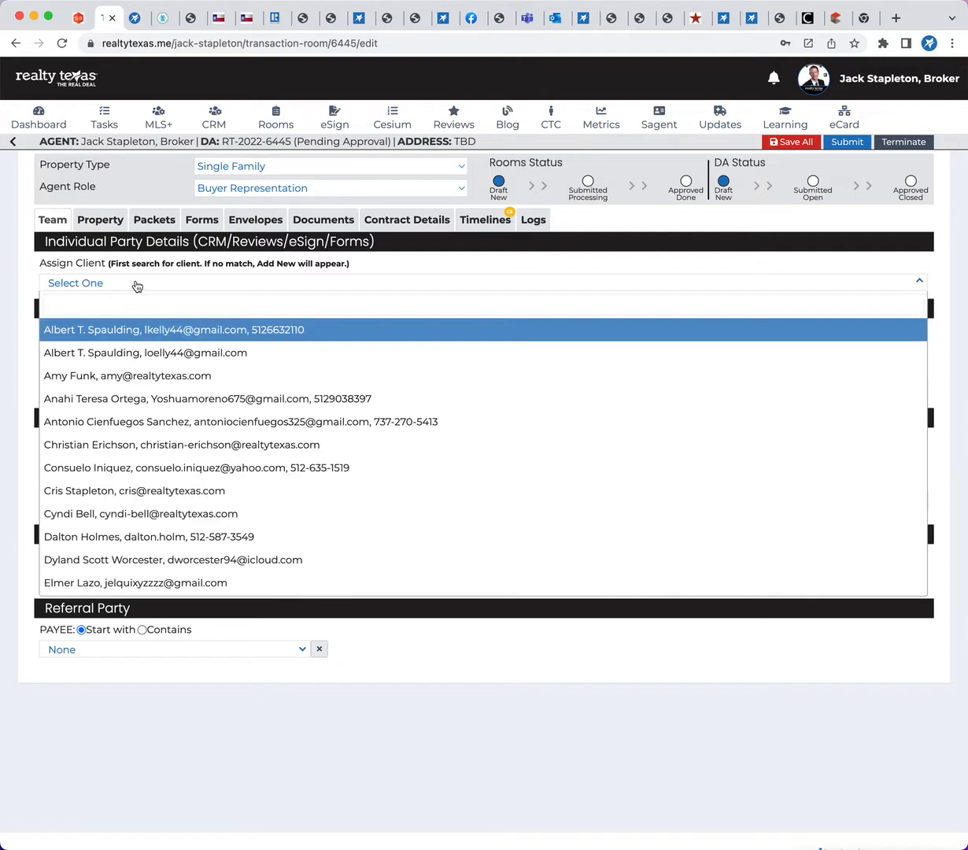
scroll(125, 445, "down", 10)
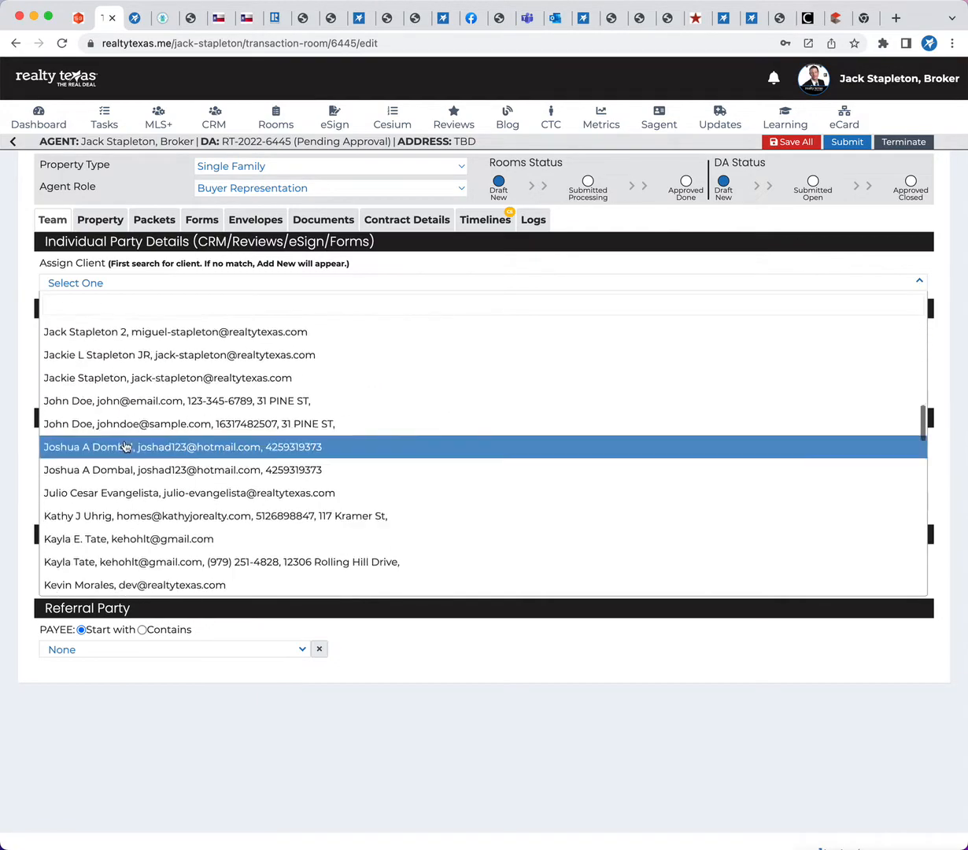
scroll(125, 446, "down", 15)
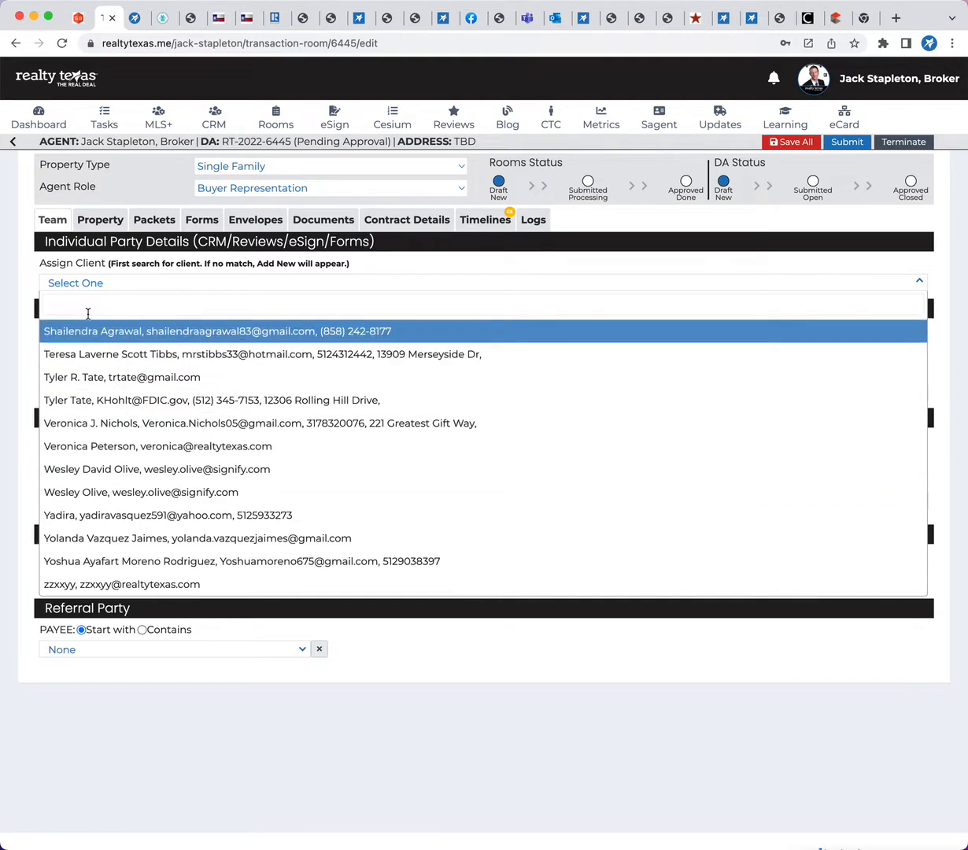
type("w")
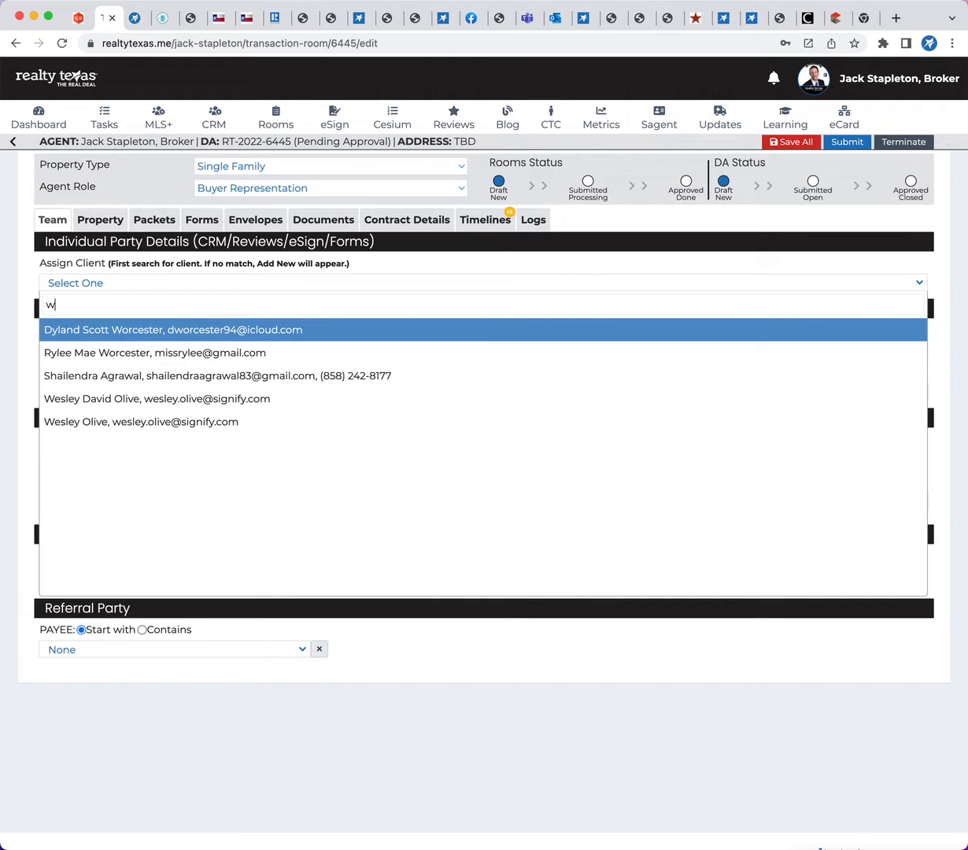
left_click(150, 398)
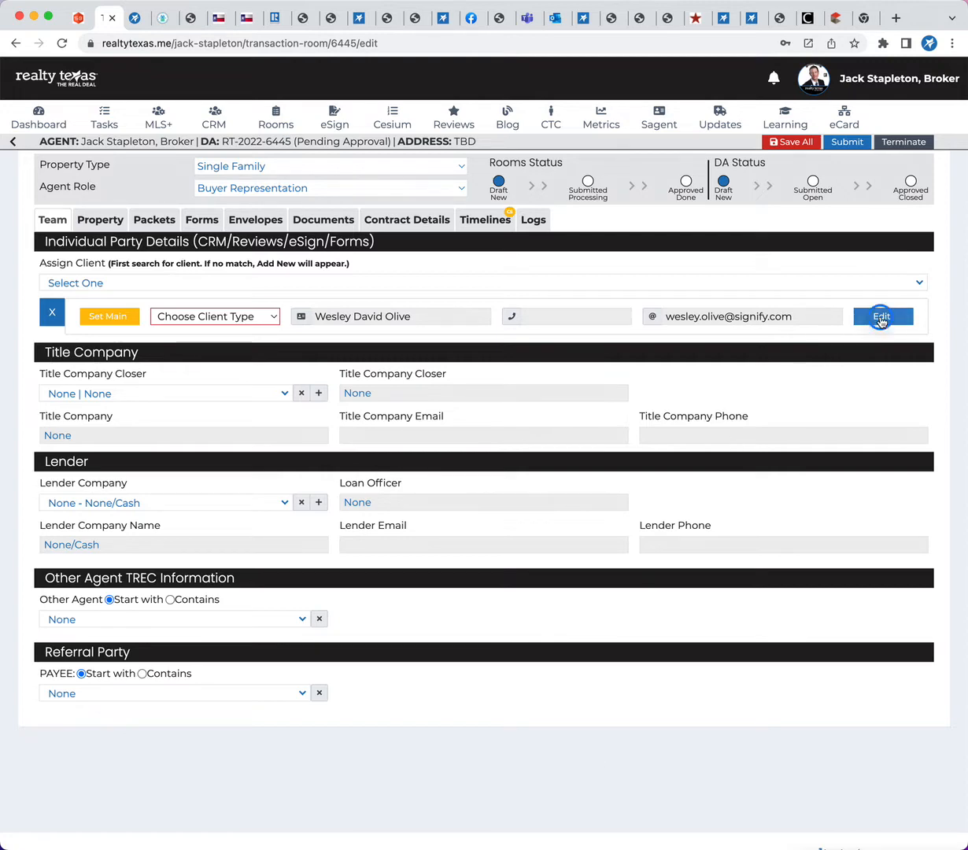
Open the assigned client's record for editing and enter the client's phone number
left_click(880, 317)
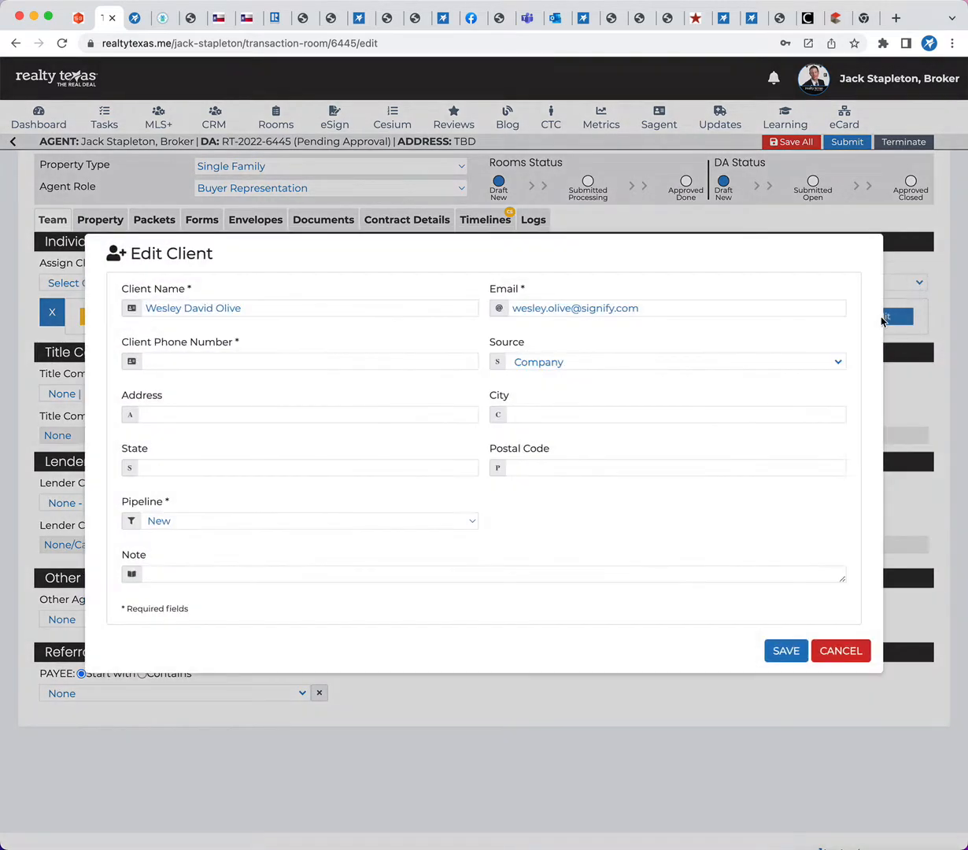
left_click(253, 361)
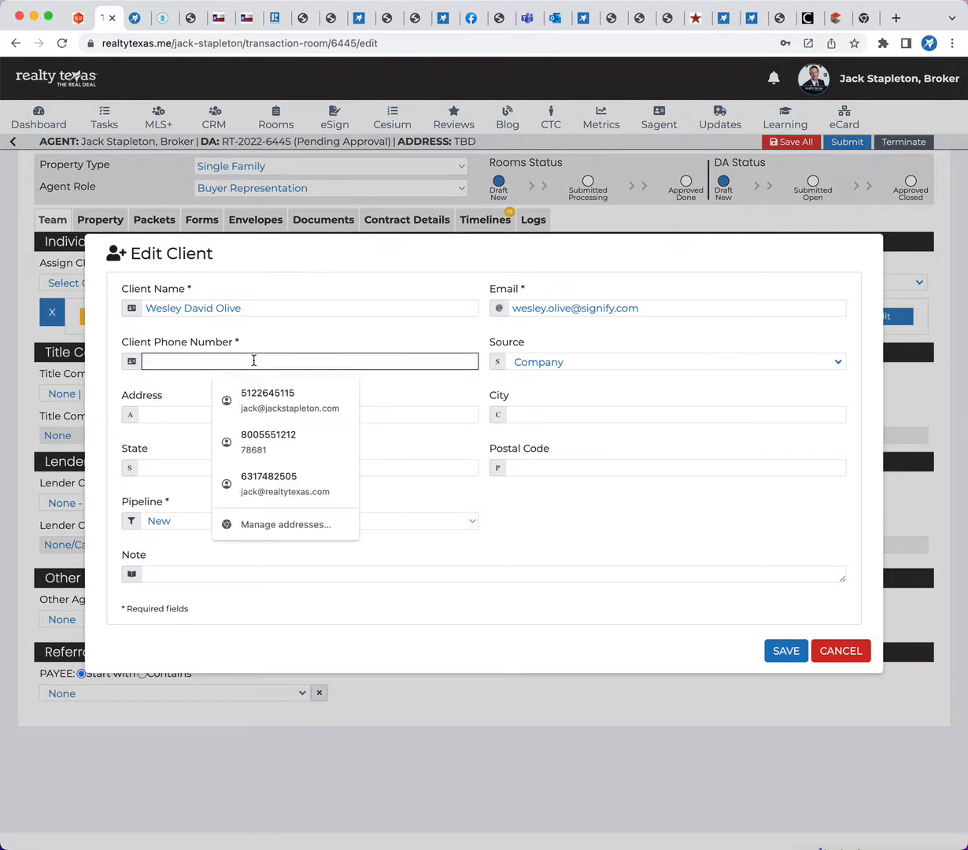
type("5")
key("BackSpace")
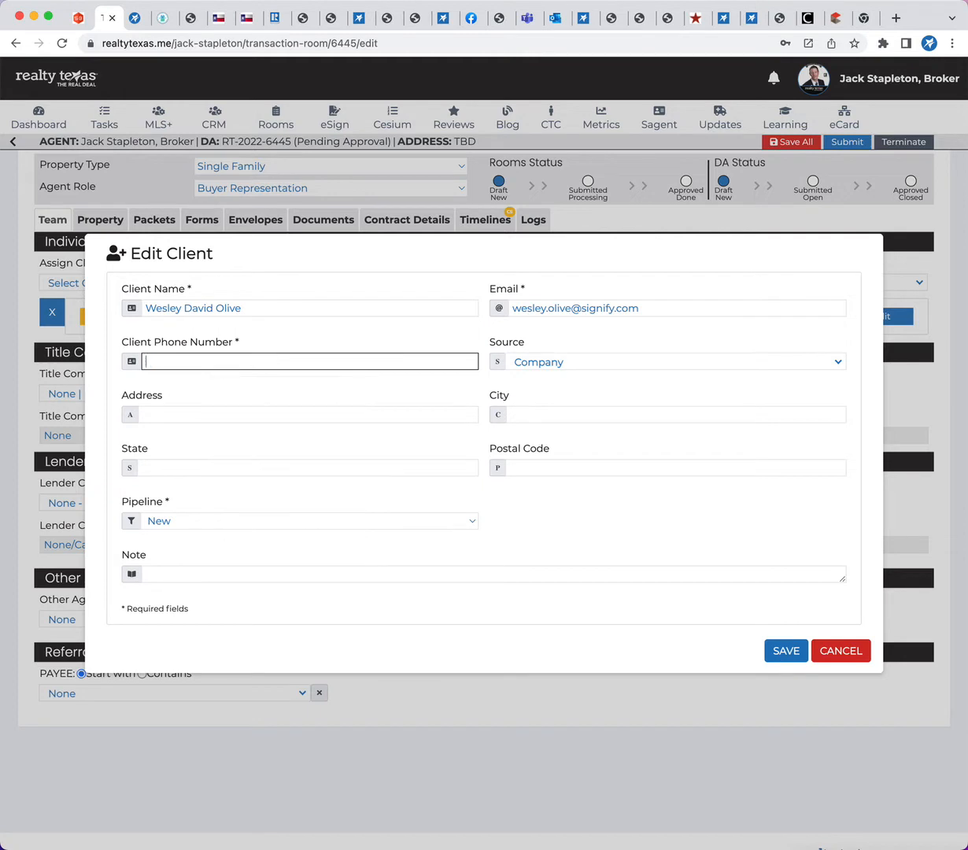
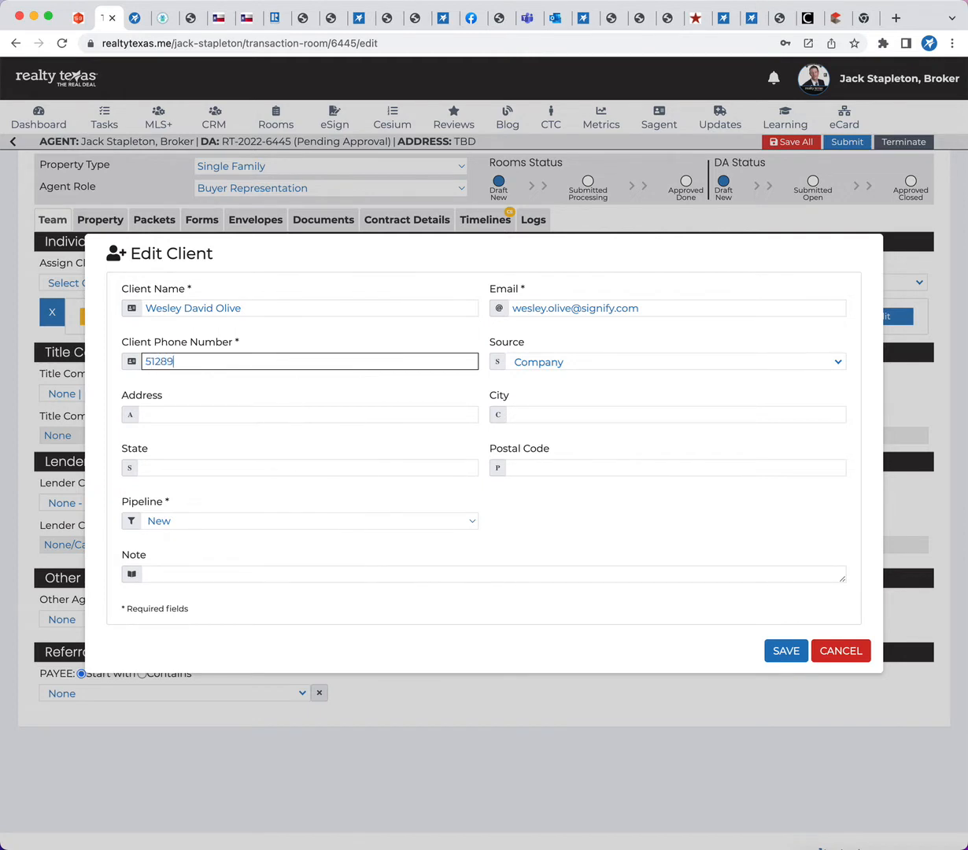
key("Tab")
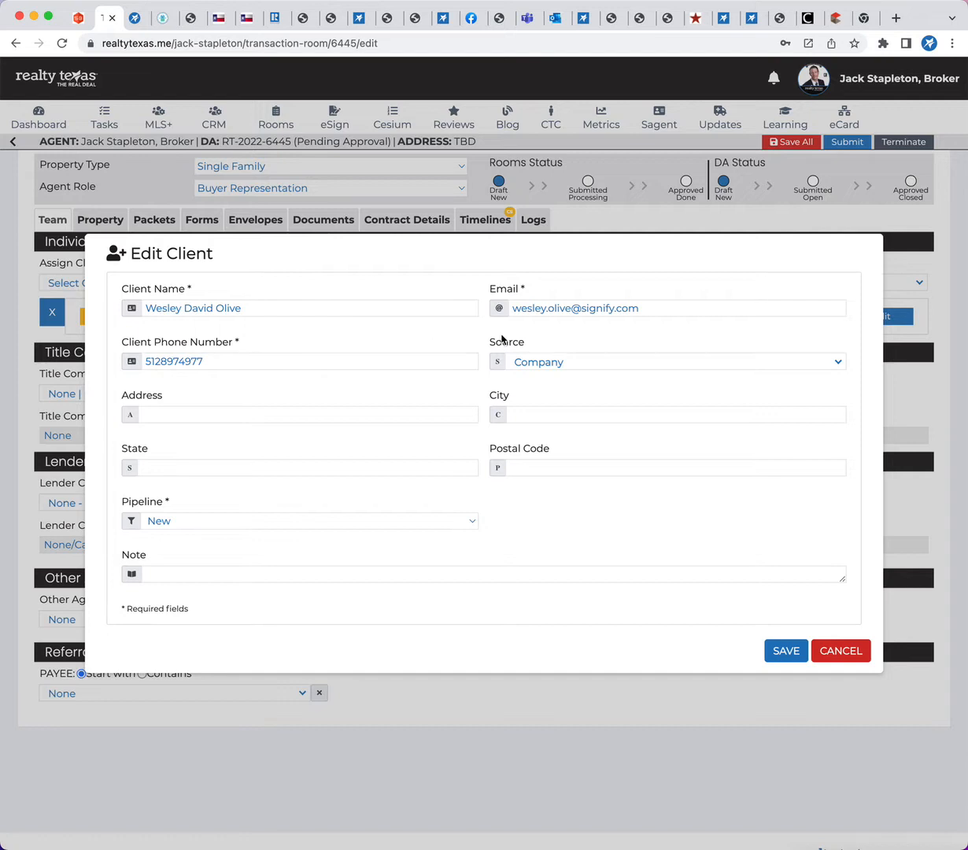
Set the client's source to Friend and the pipeline to Prequal/Cash, and save the client record
left_click(538, 365)
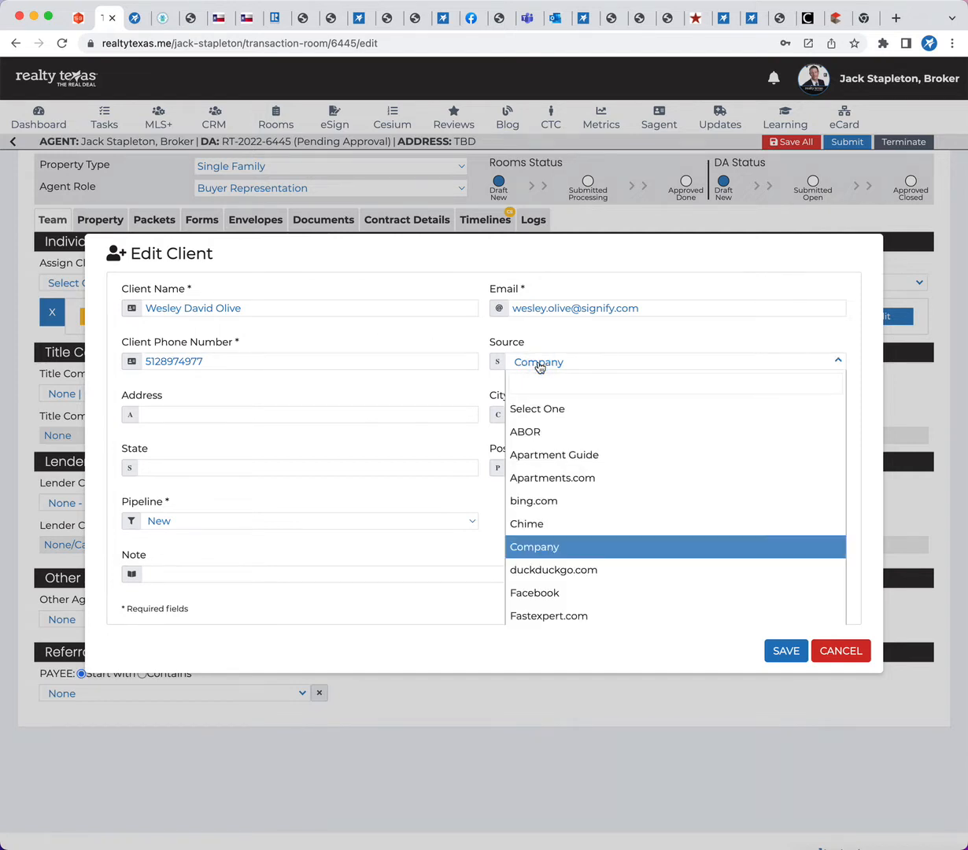
scroll(571, 519, "down", 2)
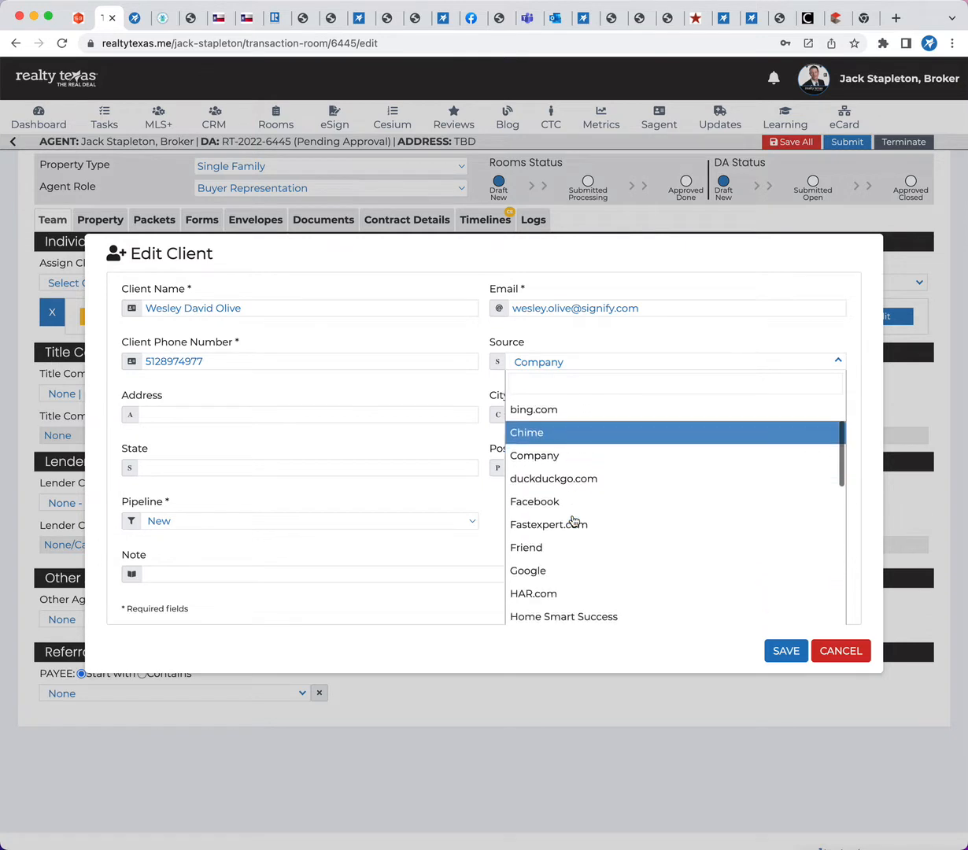
left_click(553, 527)
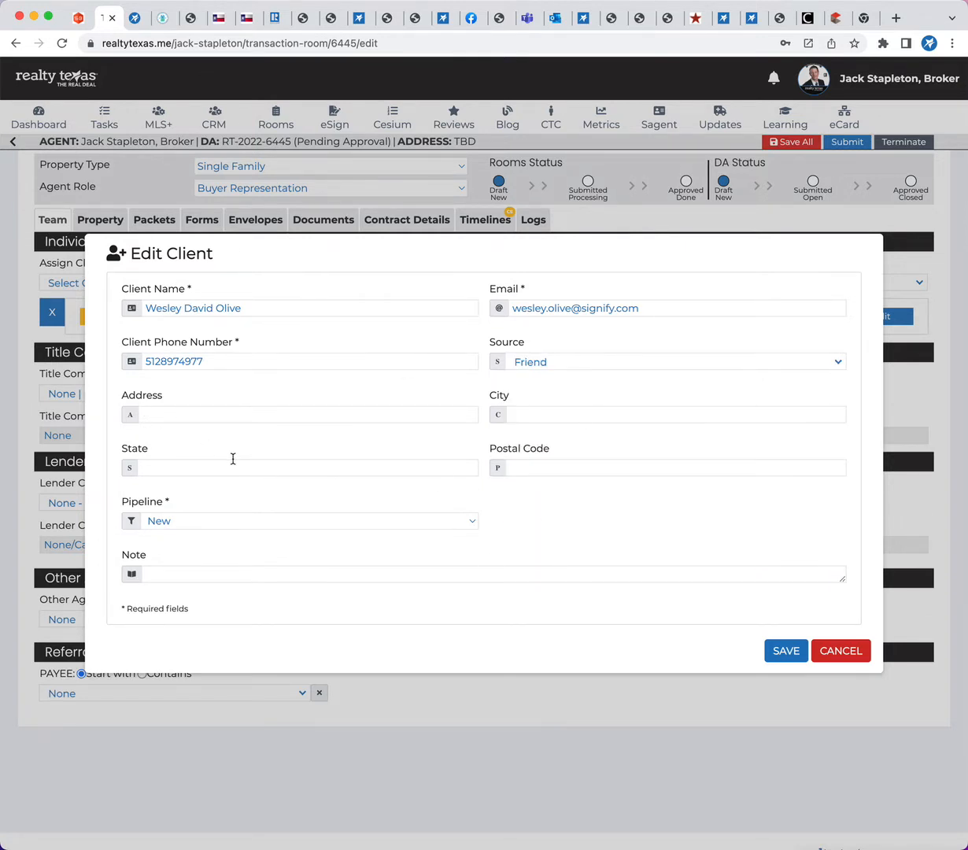
scroll(233, 459, "down", 1)
scroll(494, 476, "up", 1)
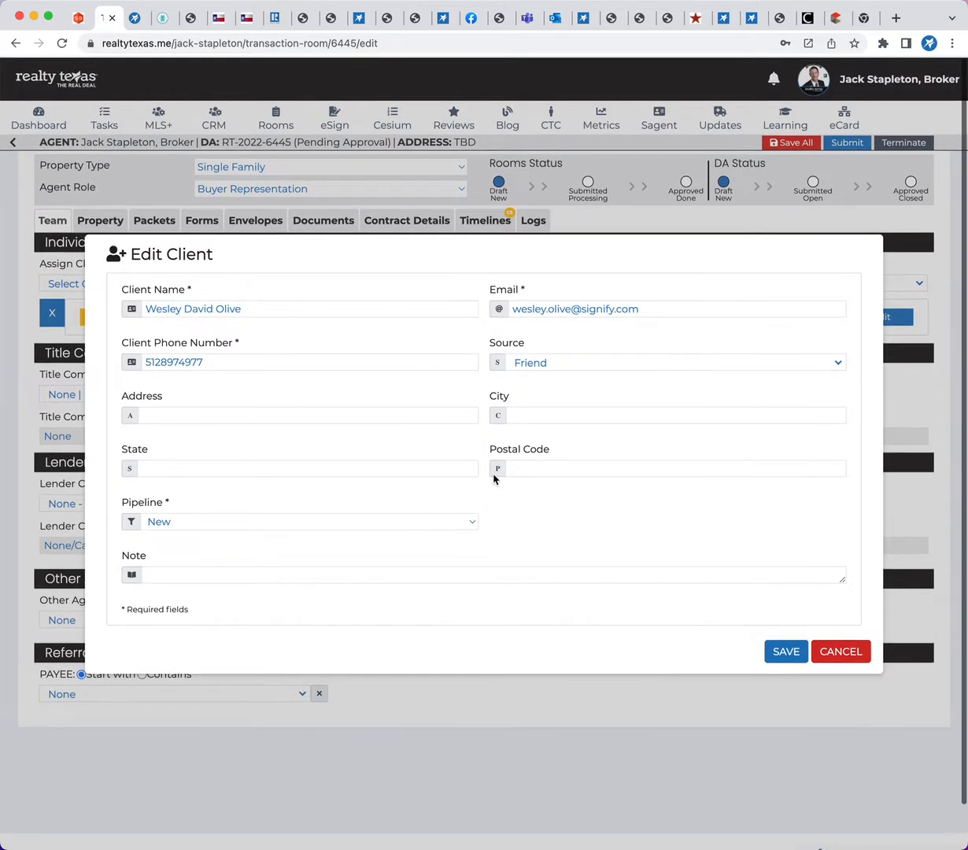
left_click(413, 523)
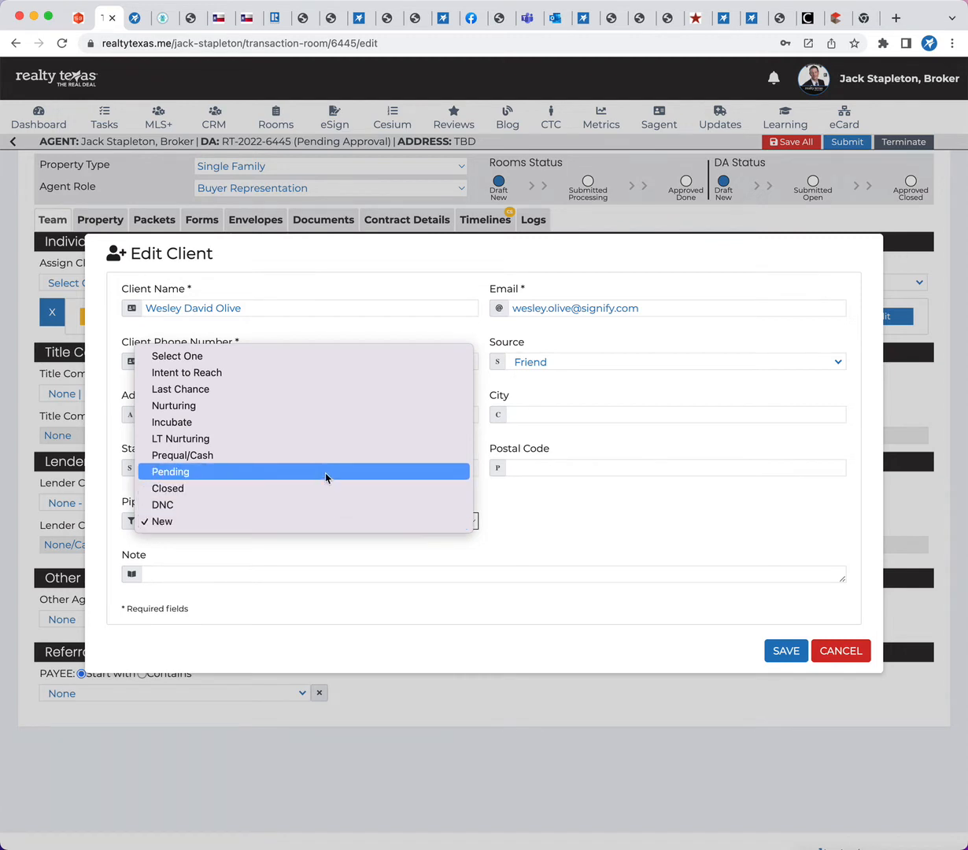
left_click(306, 455)
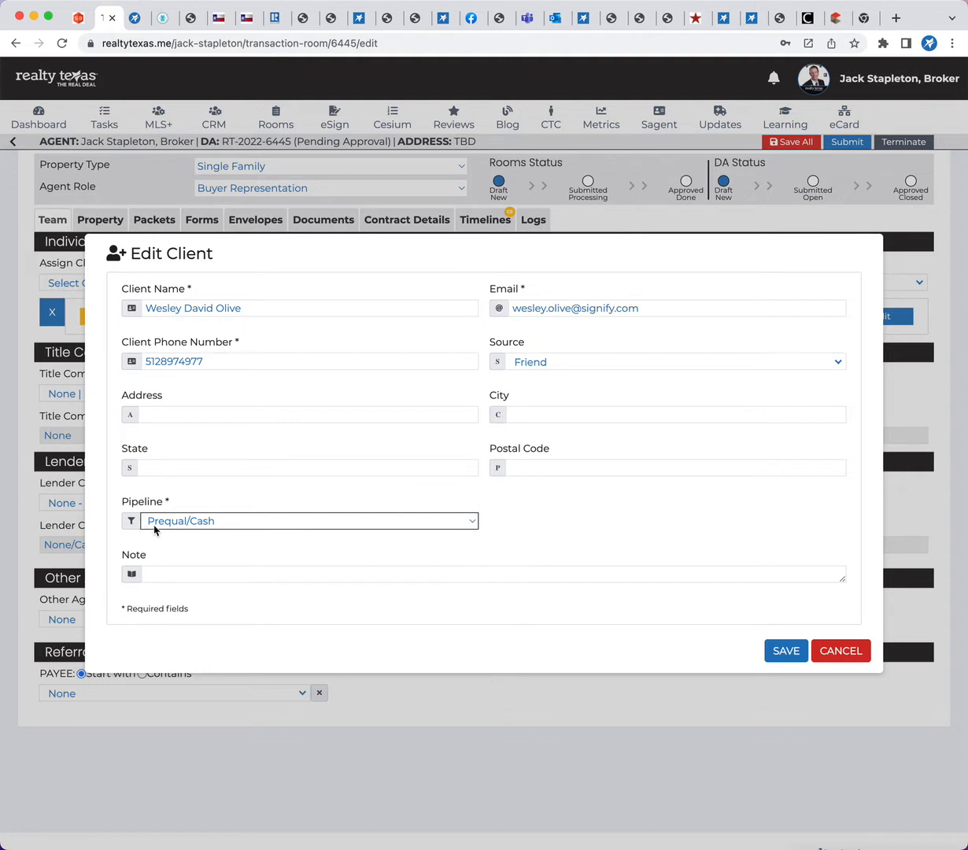
left_click(785, 650)
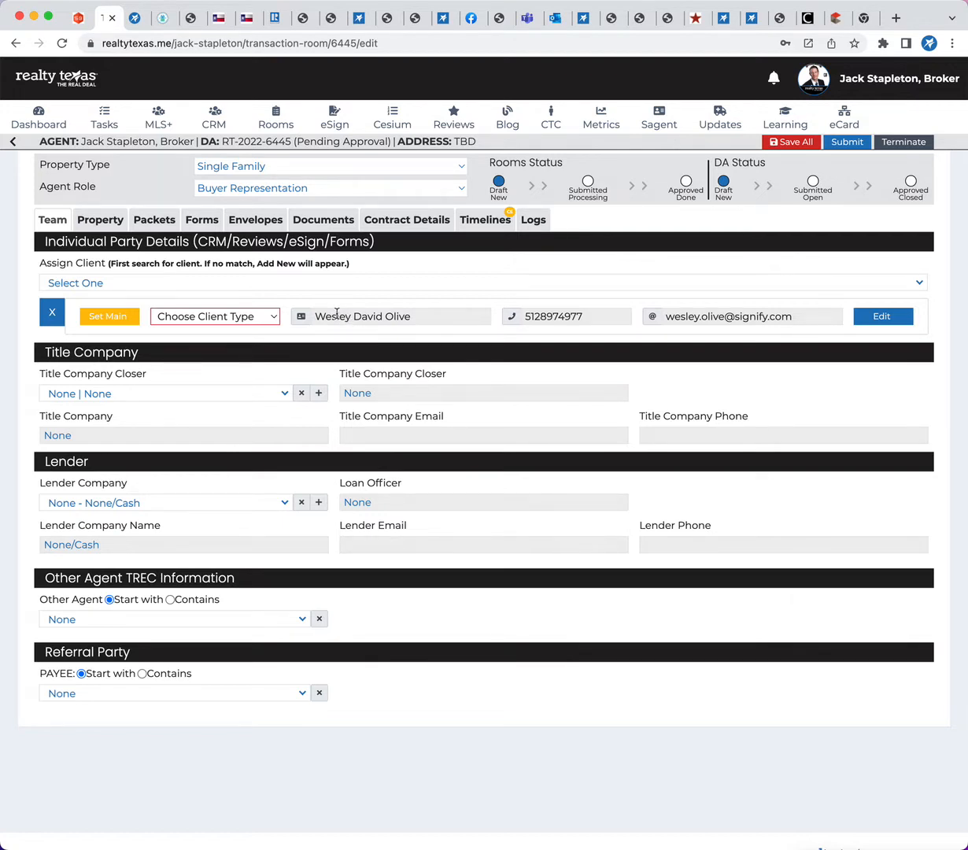
Set the assigned client's type to Buyer Signer 1 and make that client the main party
left_click(274, 318)
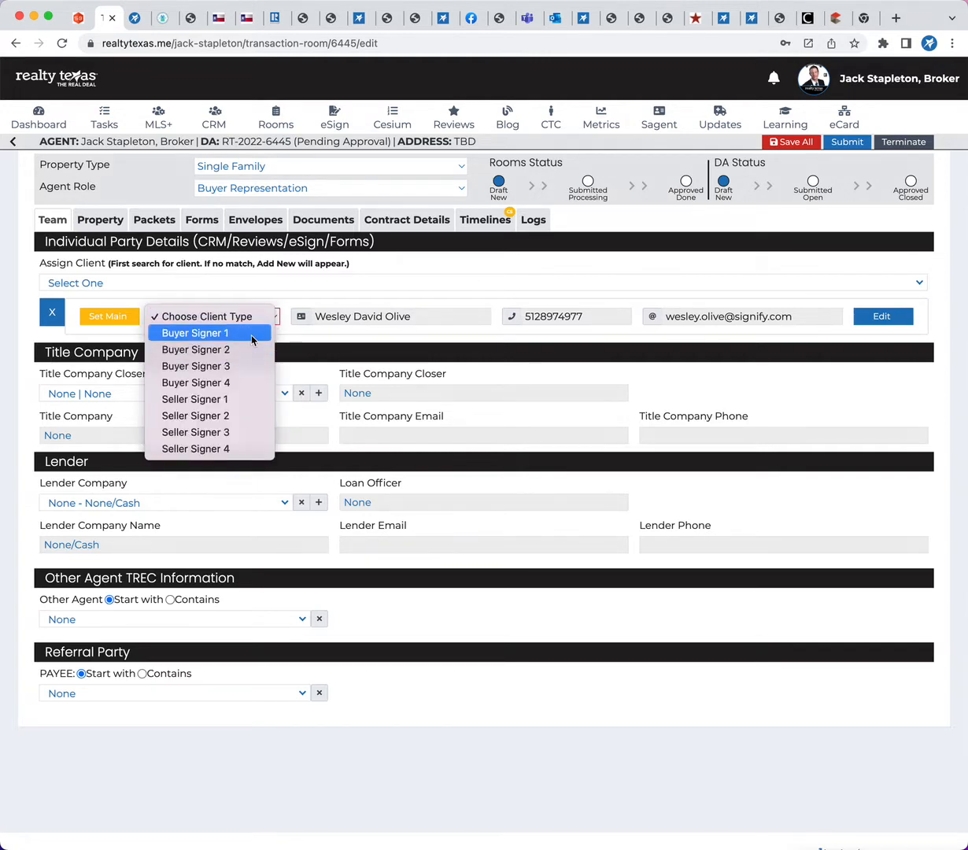
left_click(251, 339)
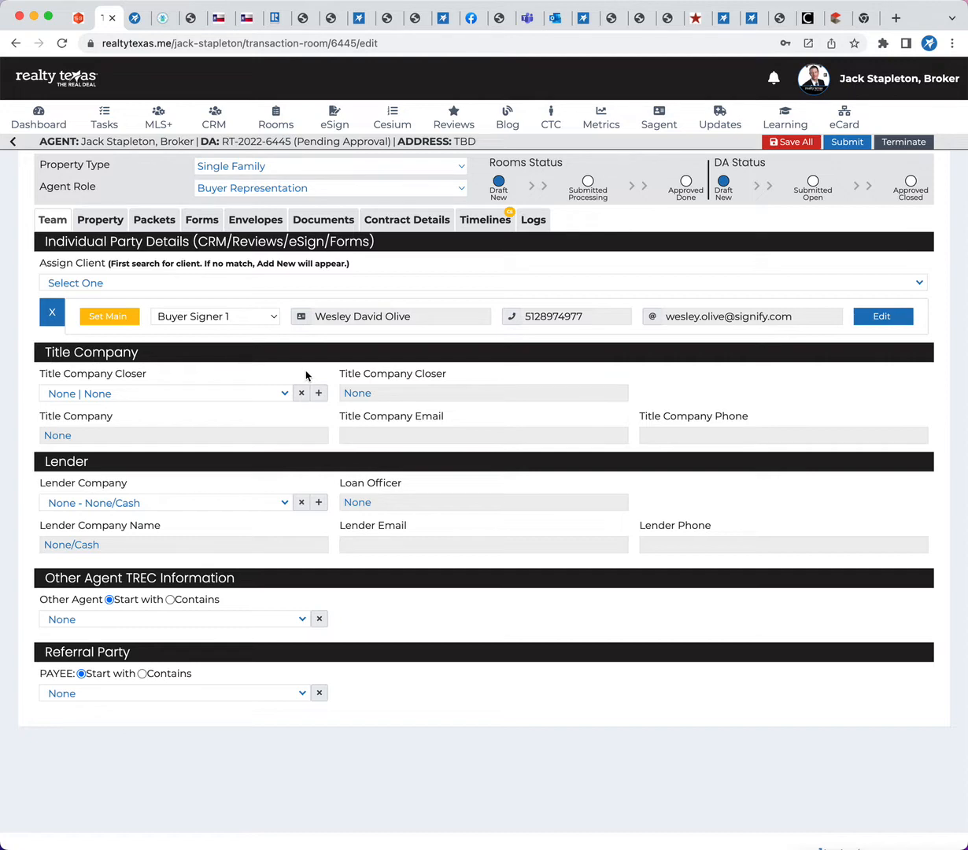
left_click(115, 319)
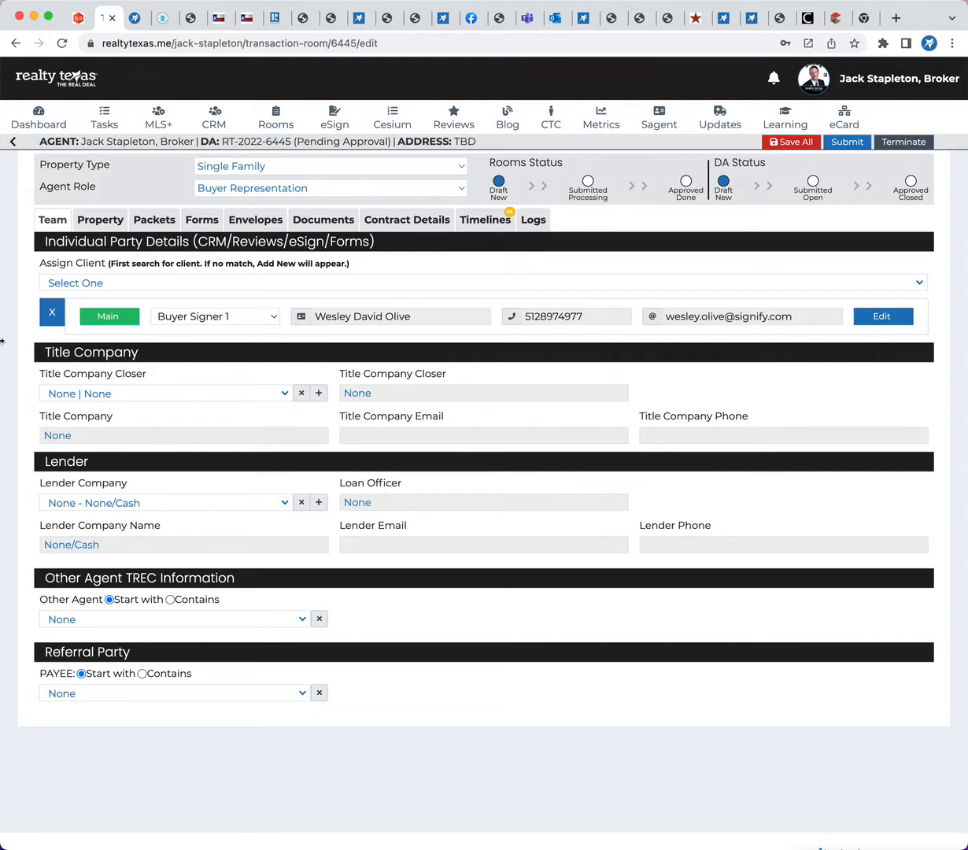
Search the Assign Client list by surname, clear the search, and assign a second client from the full list
left_click(91, 285)
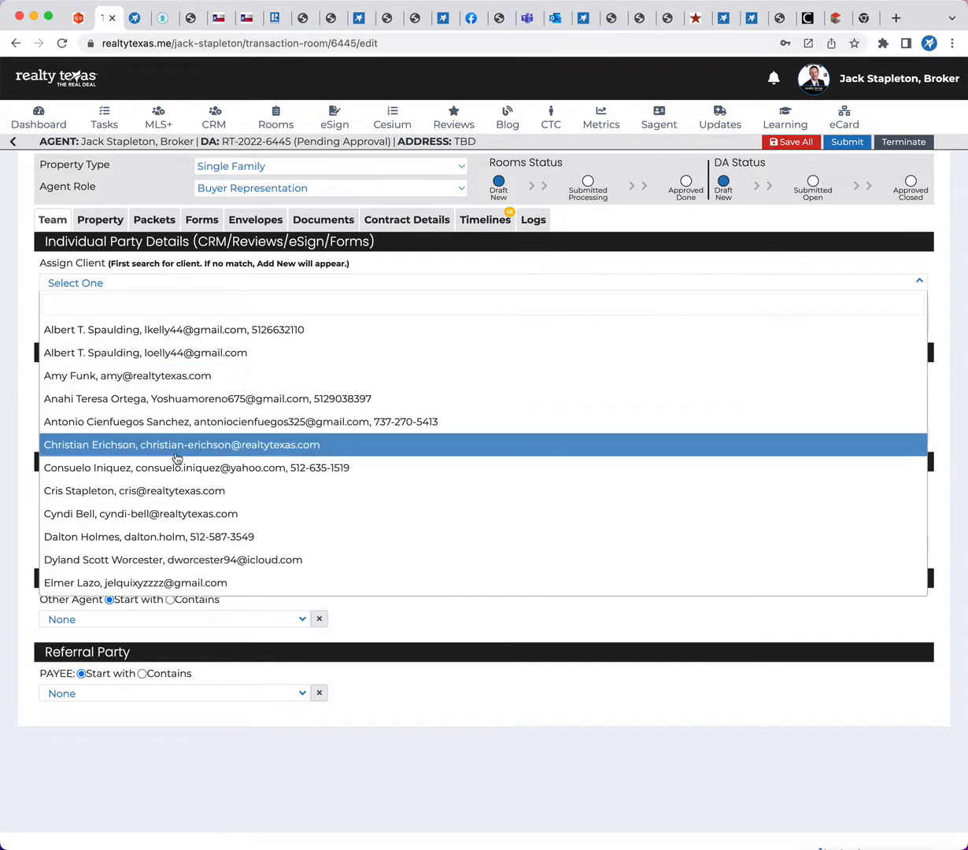
scroll(177, 452, "down", 10)
scroll(177, 459, "down", 15)
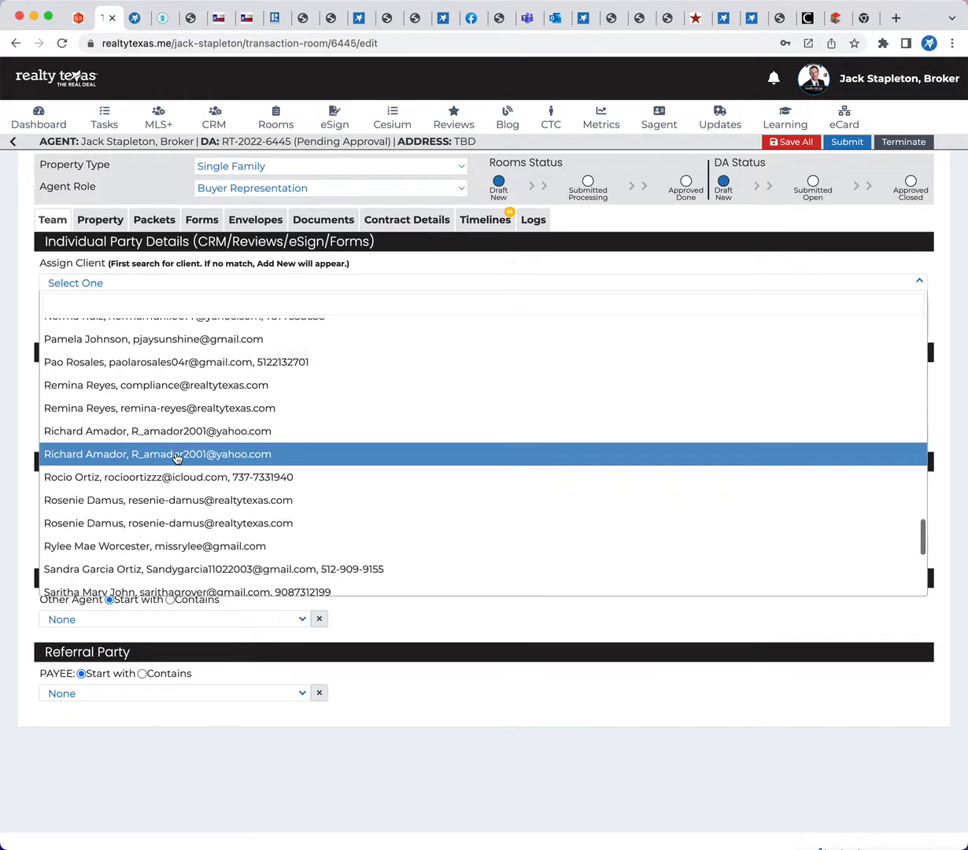
type("s")
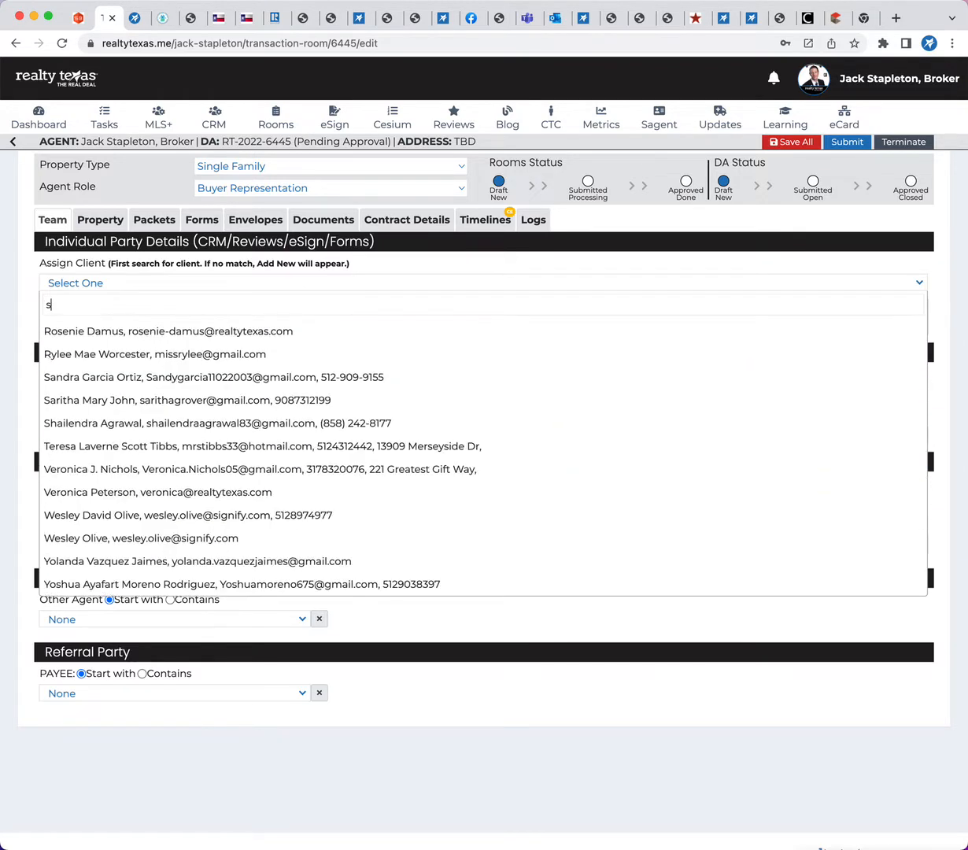
key("BackSpace")
type("olive")
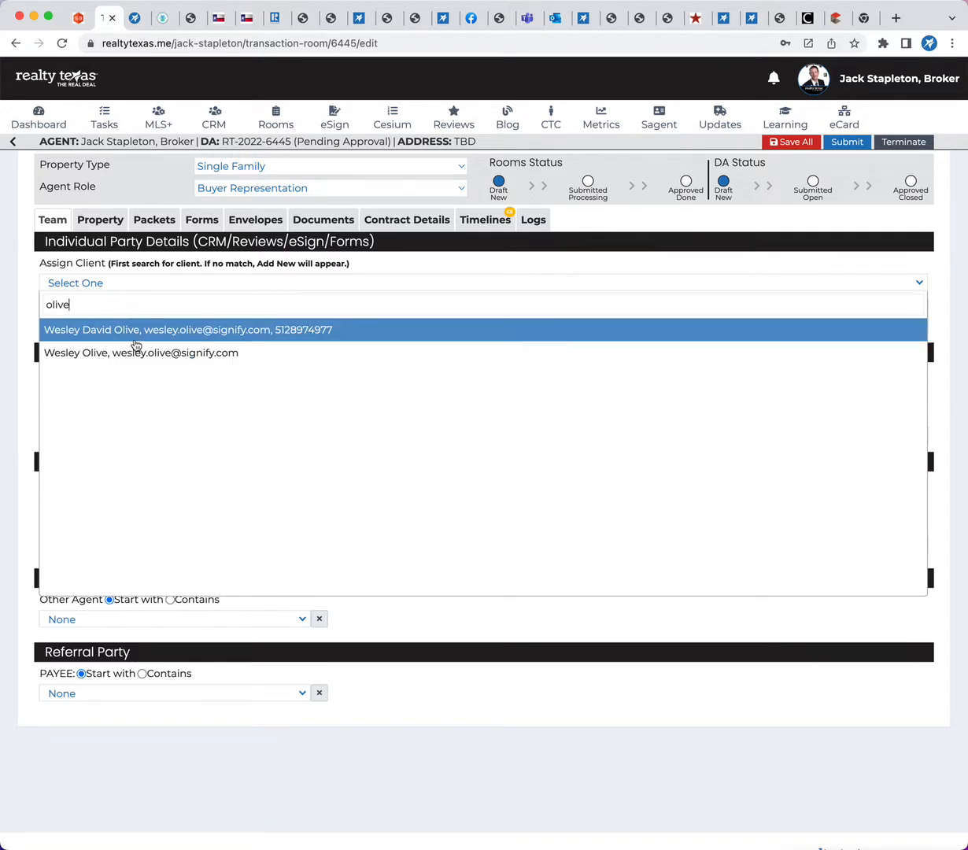
key("BackSpace")
key("BackSpace")
key("BackSpace")
key("BackSpace")
key("BackSpace")
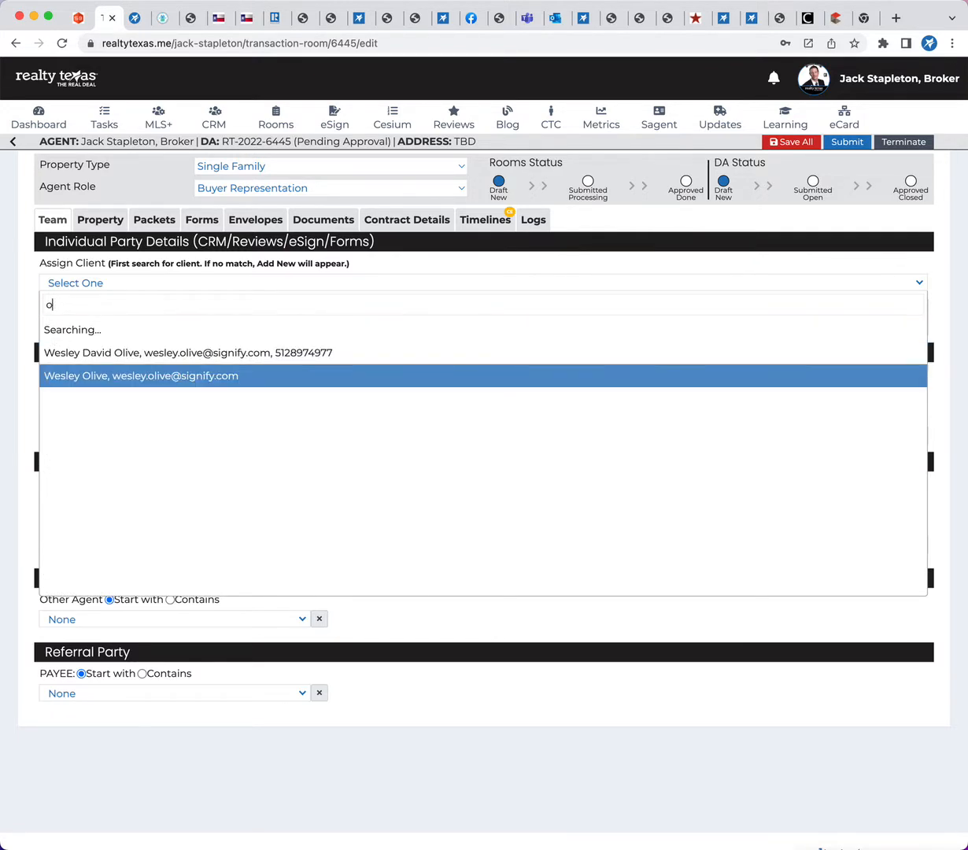
scroll(208, 459, "down", 10)
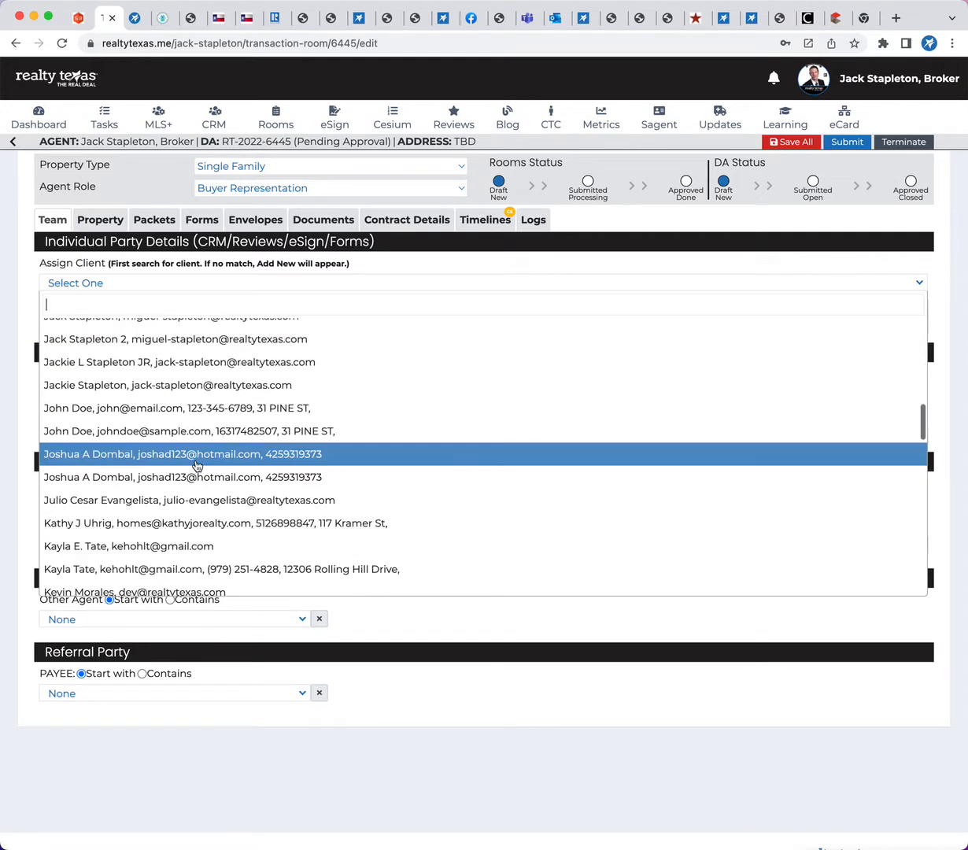
scroll(185, 521, "down", 5)
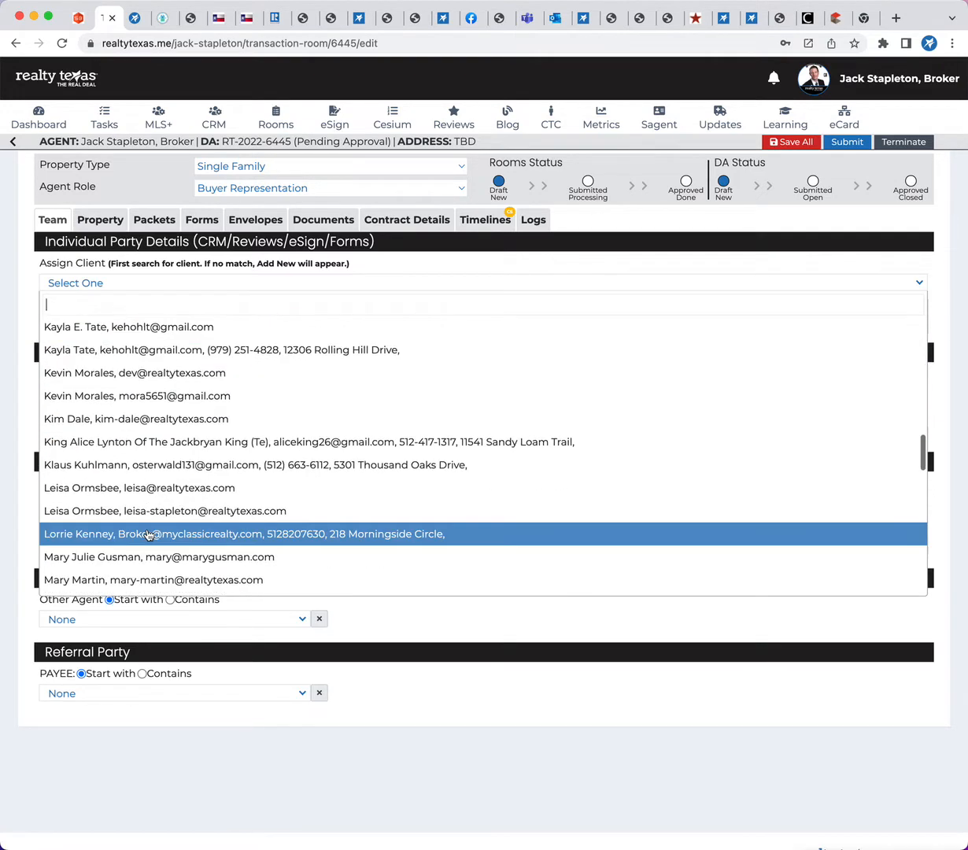
left_click(139, 518)
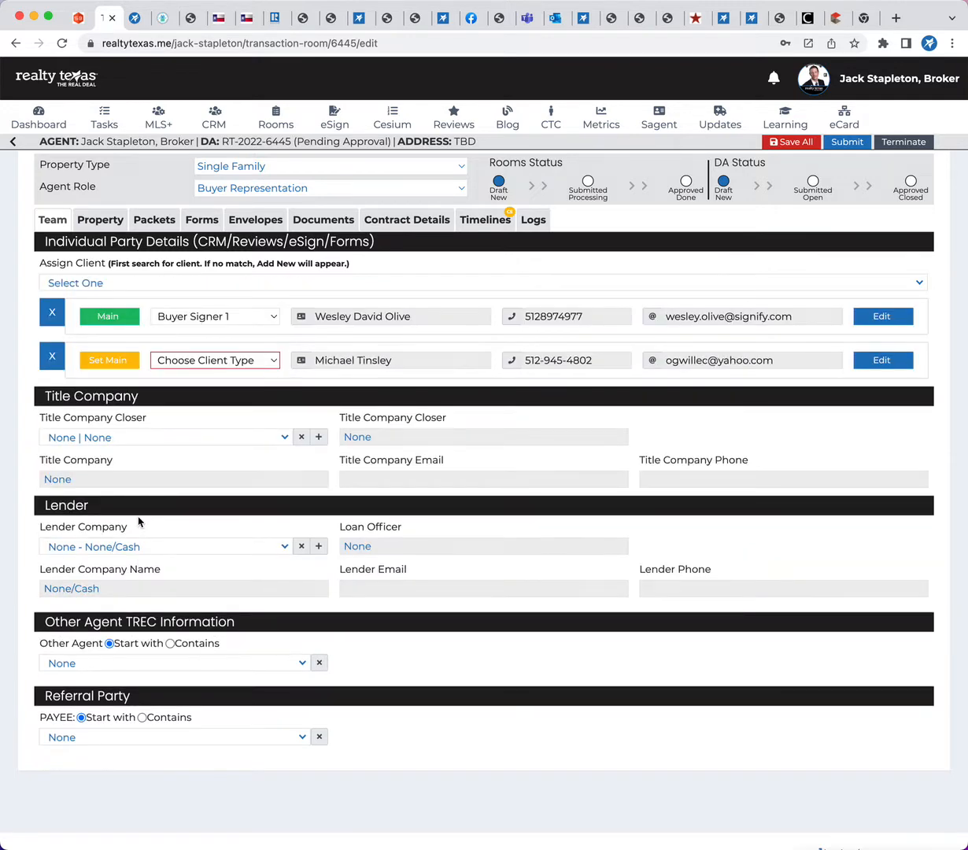
Set the second client's type to Buyer Signer 2 and remove that client from the room
left_click(262, 349)
left_click(258, 376)
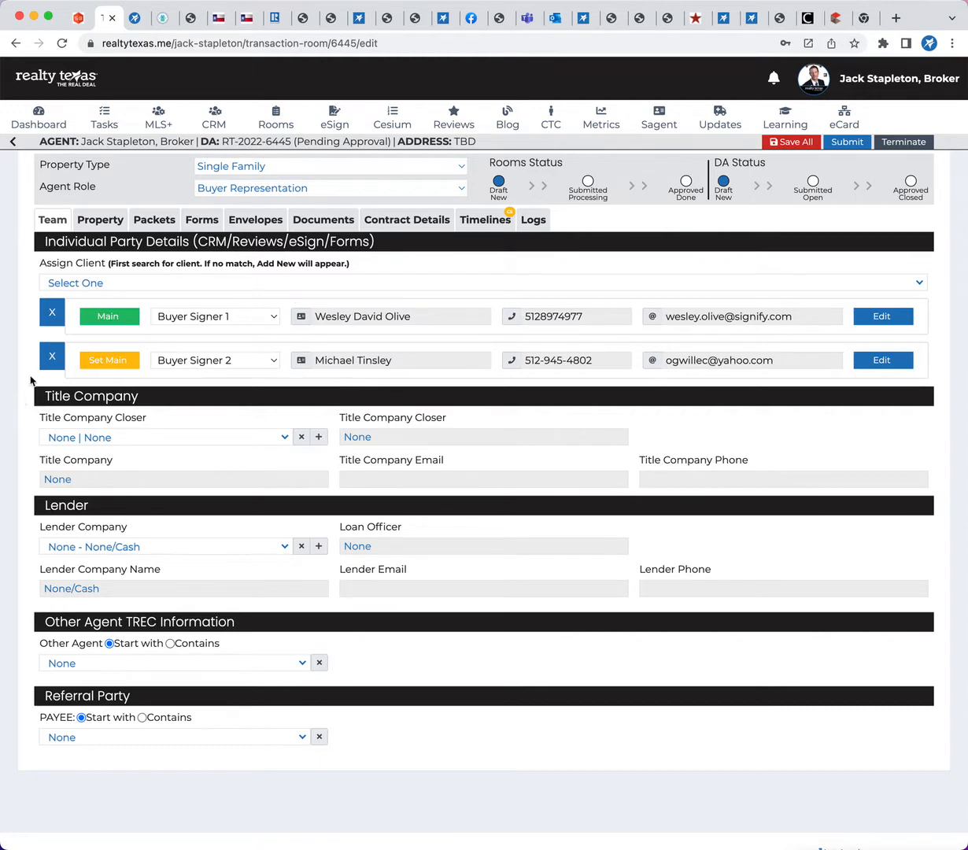
left_click(50, 359)
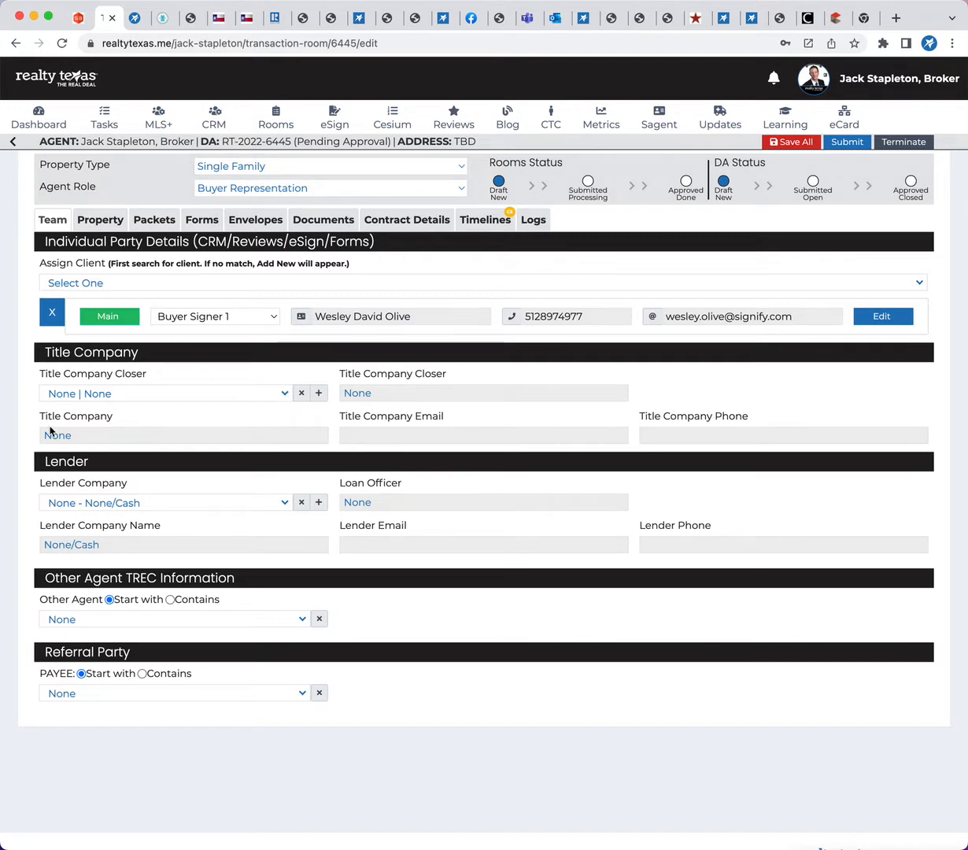
Search the Lender Company list for "ikon", select the Legacy Mutual loan officer, and save all room changes
left_click(168, 502)
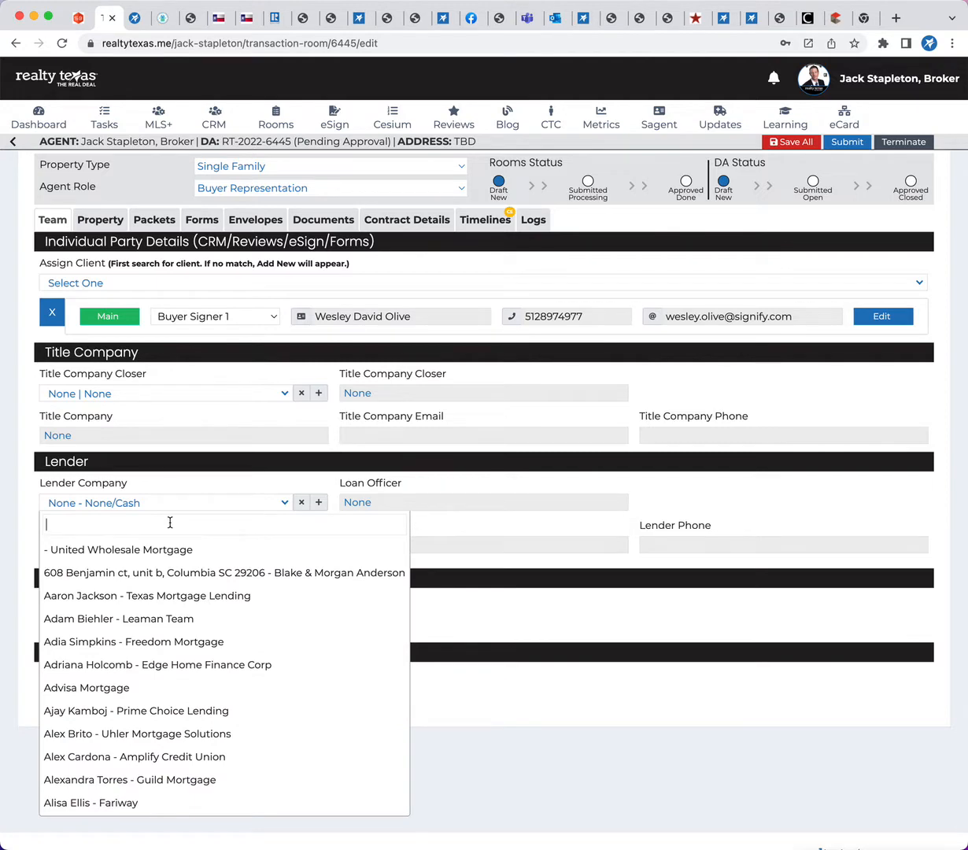
type("ikon")
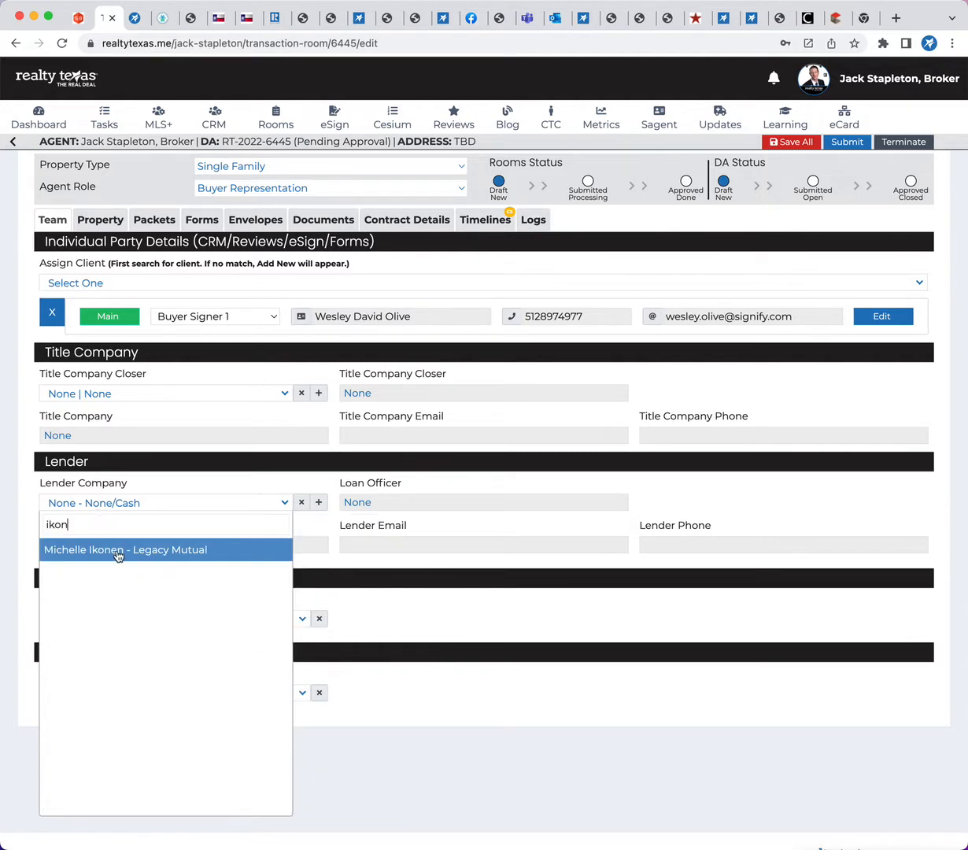
left_click(118, 551)
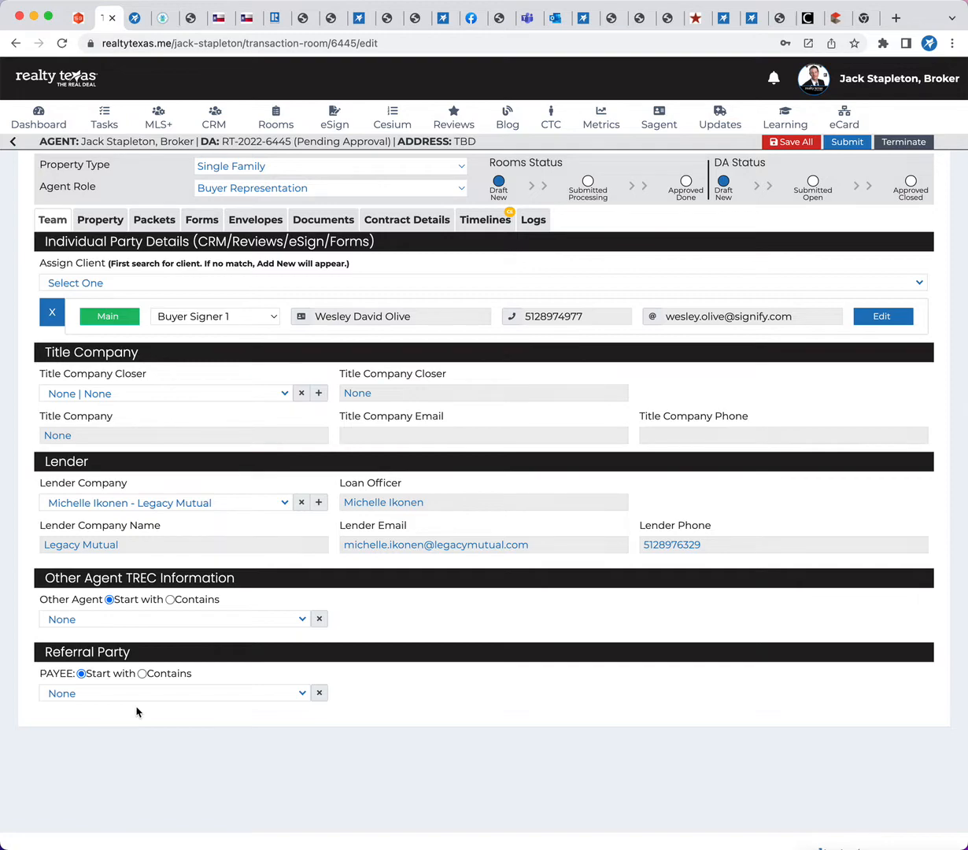
left_click(795, 143)
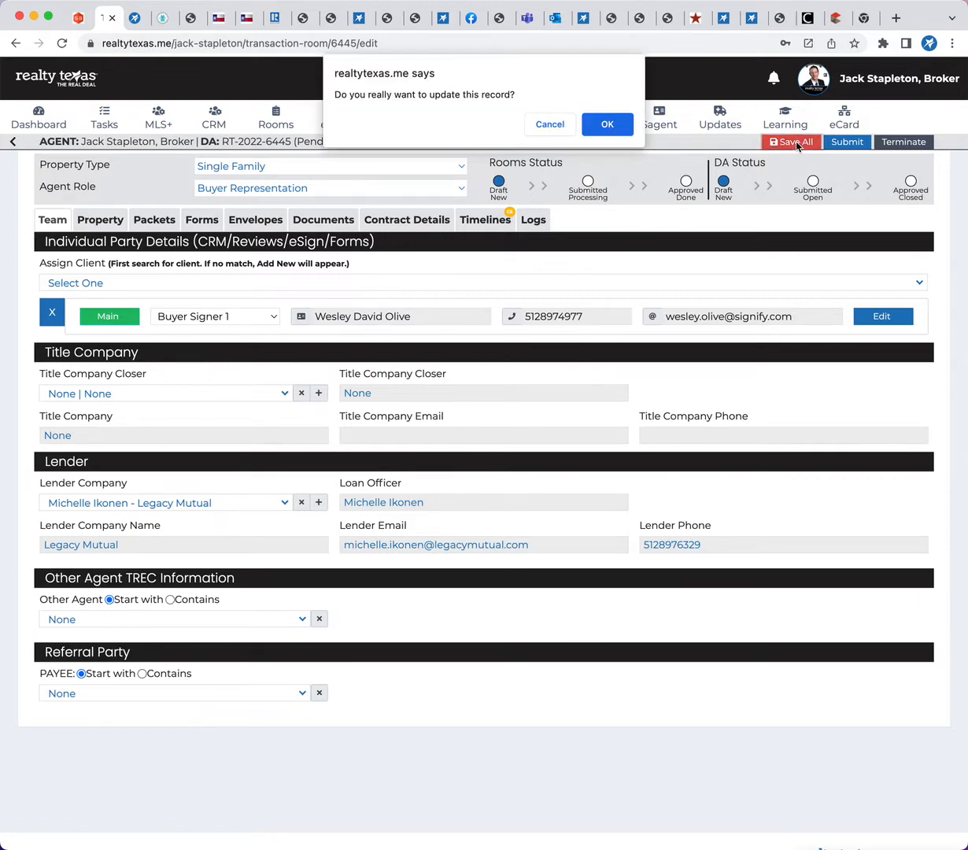
left_click(607, 124)
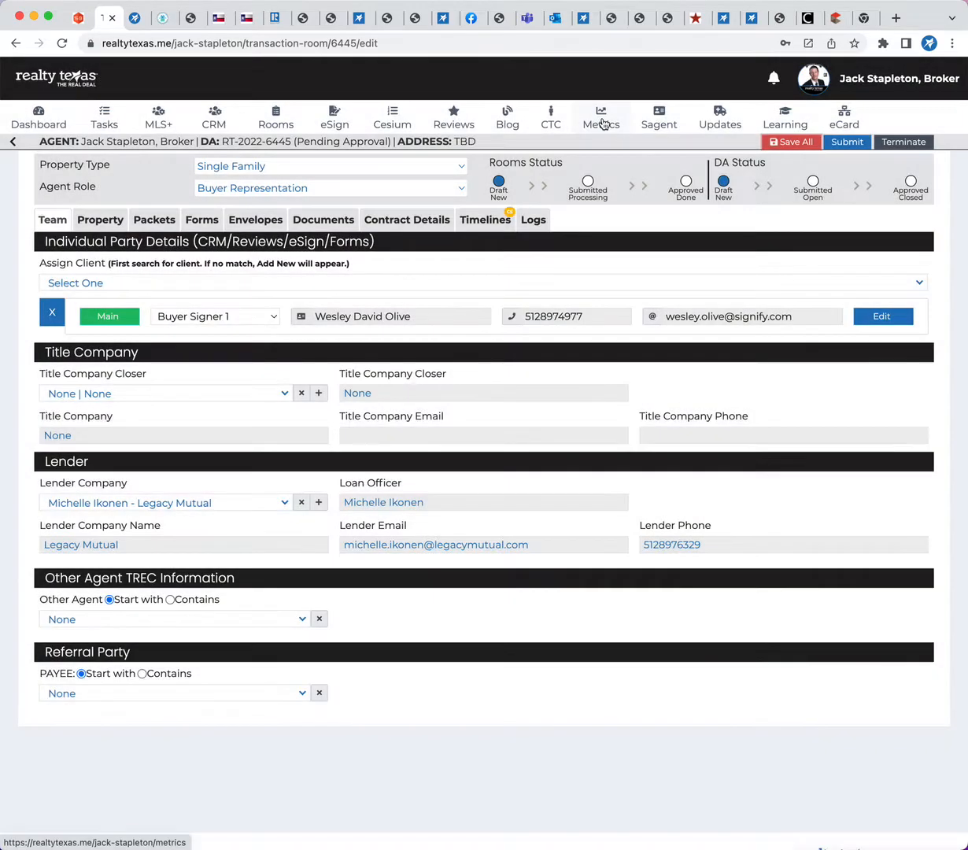
Add the Rep - Buyer (SFR) group forms packet to the transaction room
left_click(113, 223)
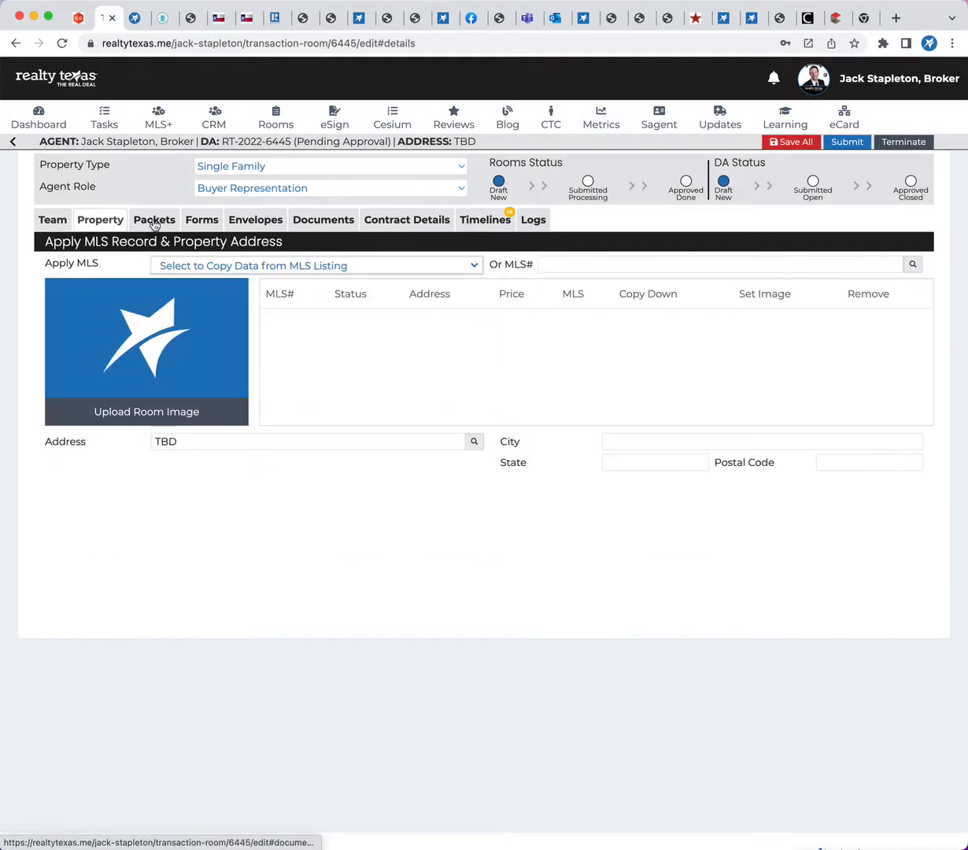
left_click(155, 223)
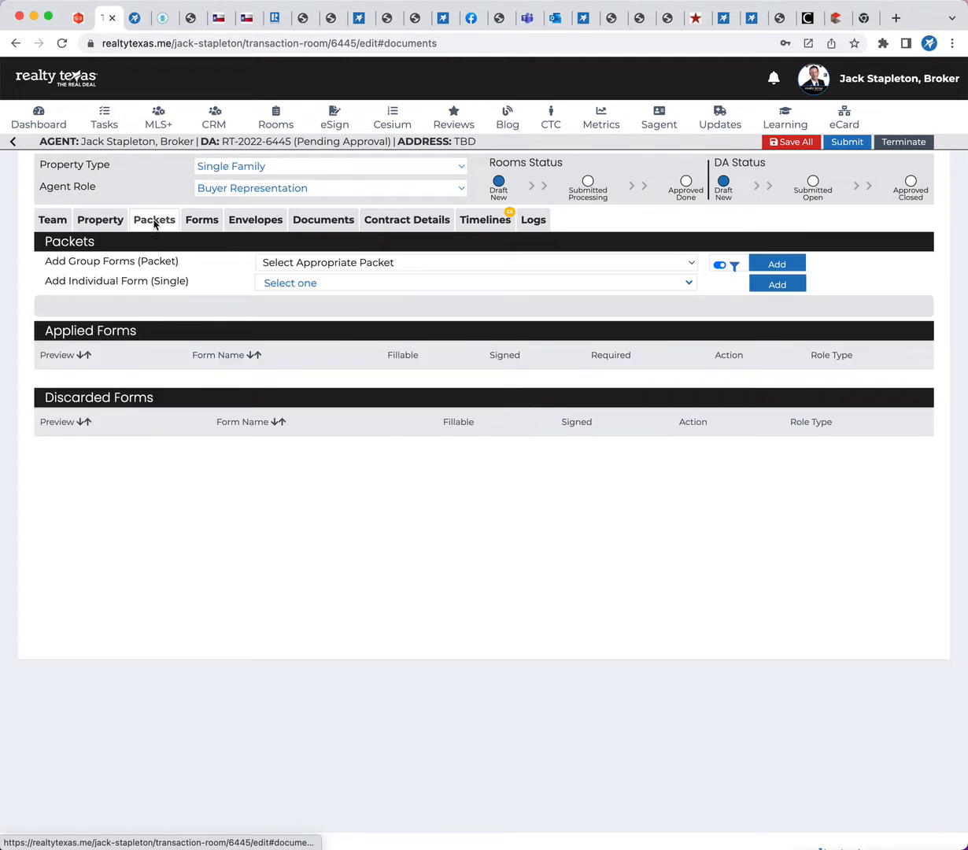
left_click(382, 264)
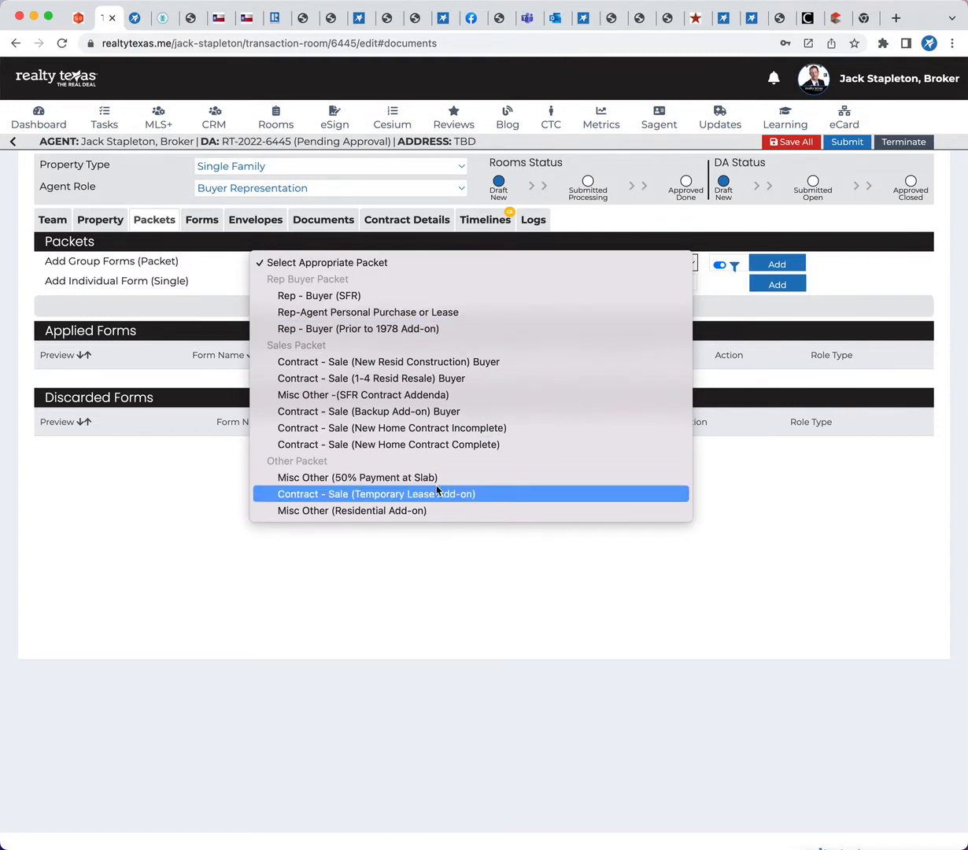
left_click(370, 297)
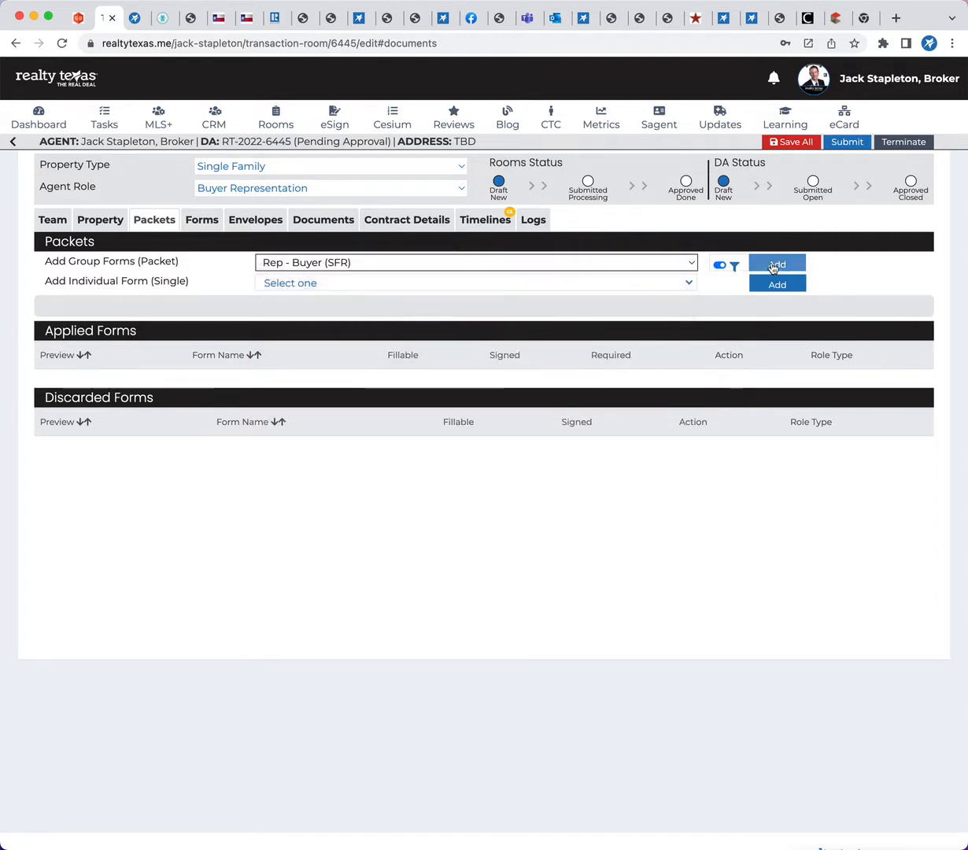
left_click(772, 267)
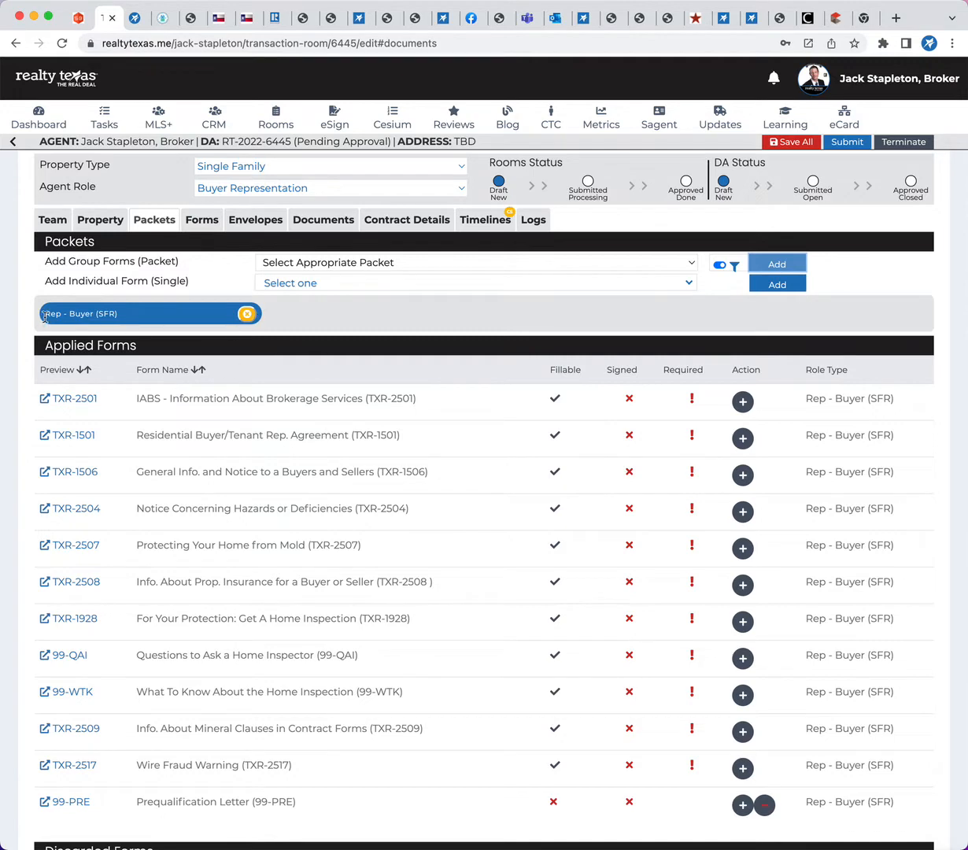
Remove the Rep - Buyer (SFR) packet from the room and add the same packet again
left_click(246, 314)
left_click(613, 119)
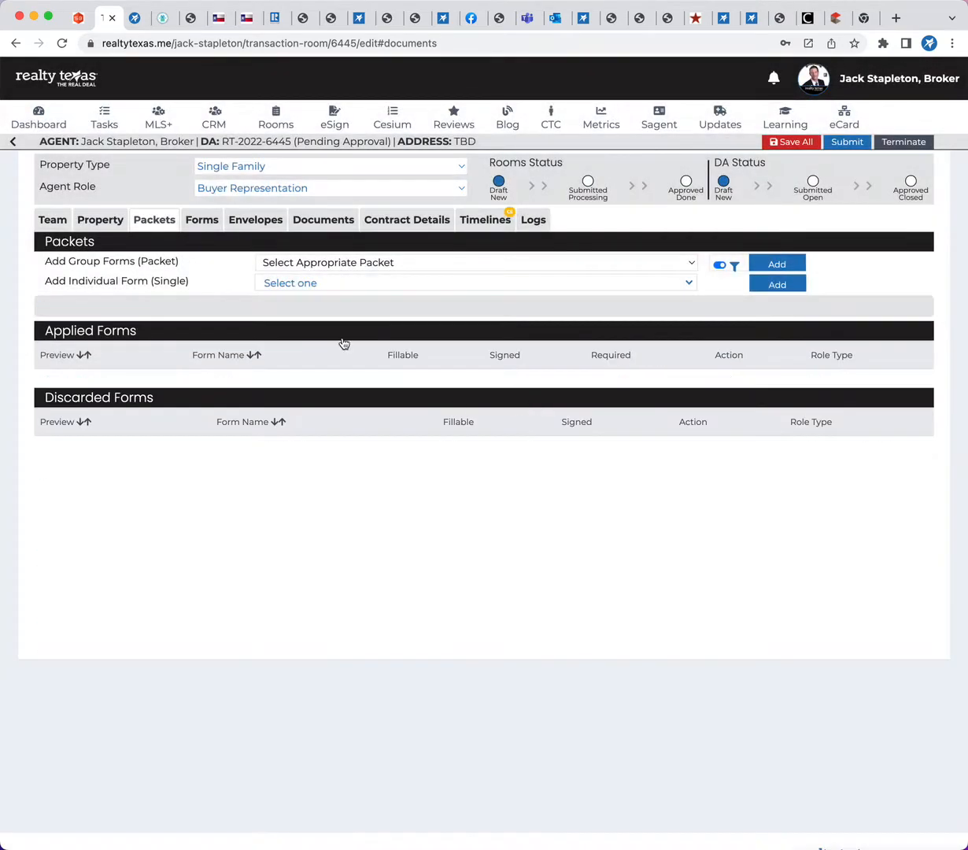
left_click(358, 262)
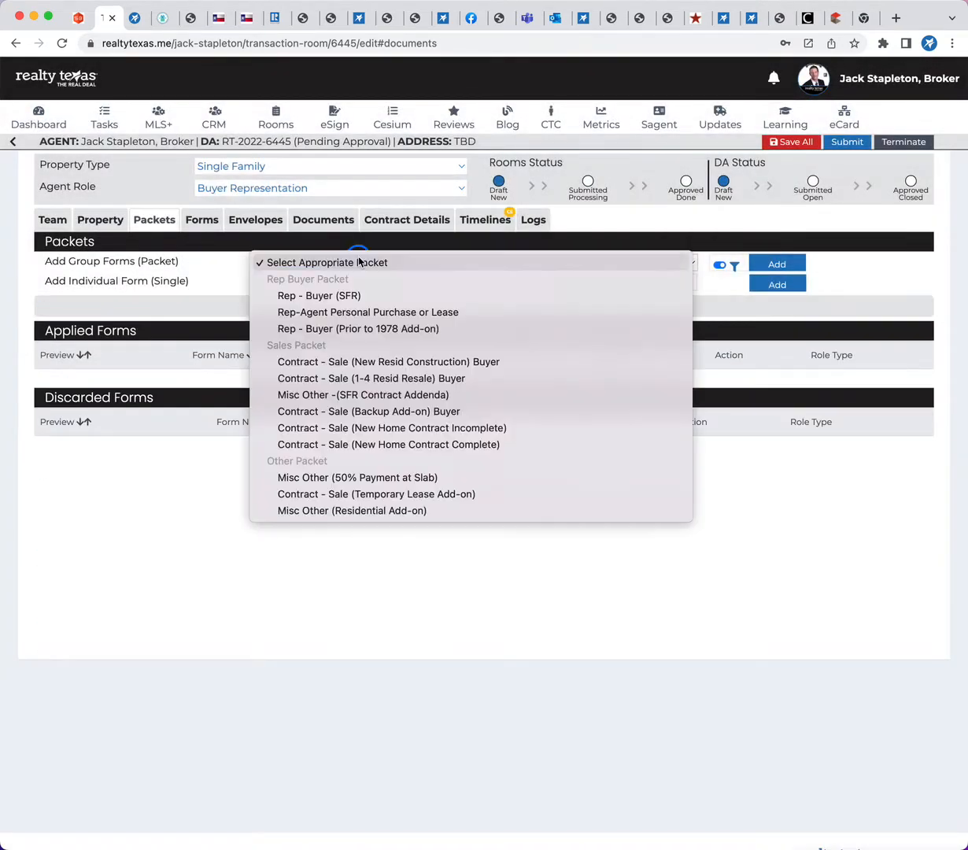
left_click(348, 295)
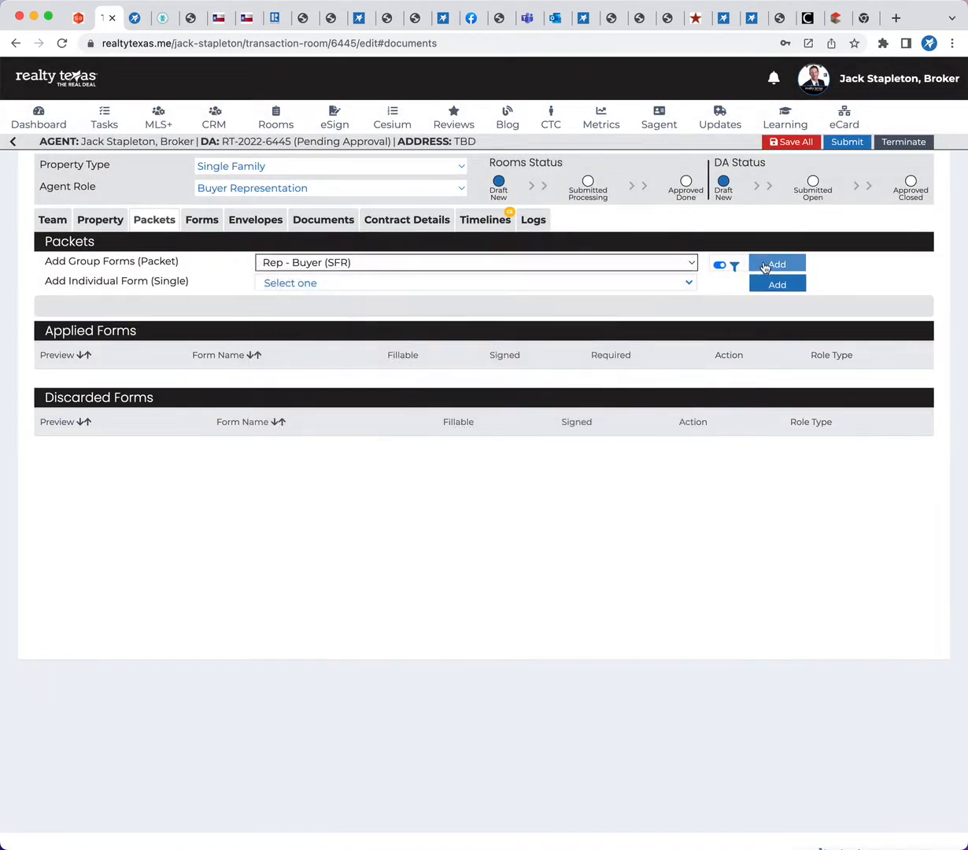
left_click(775, 265)
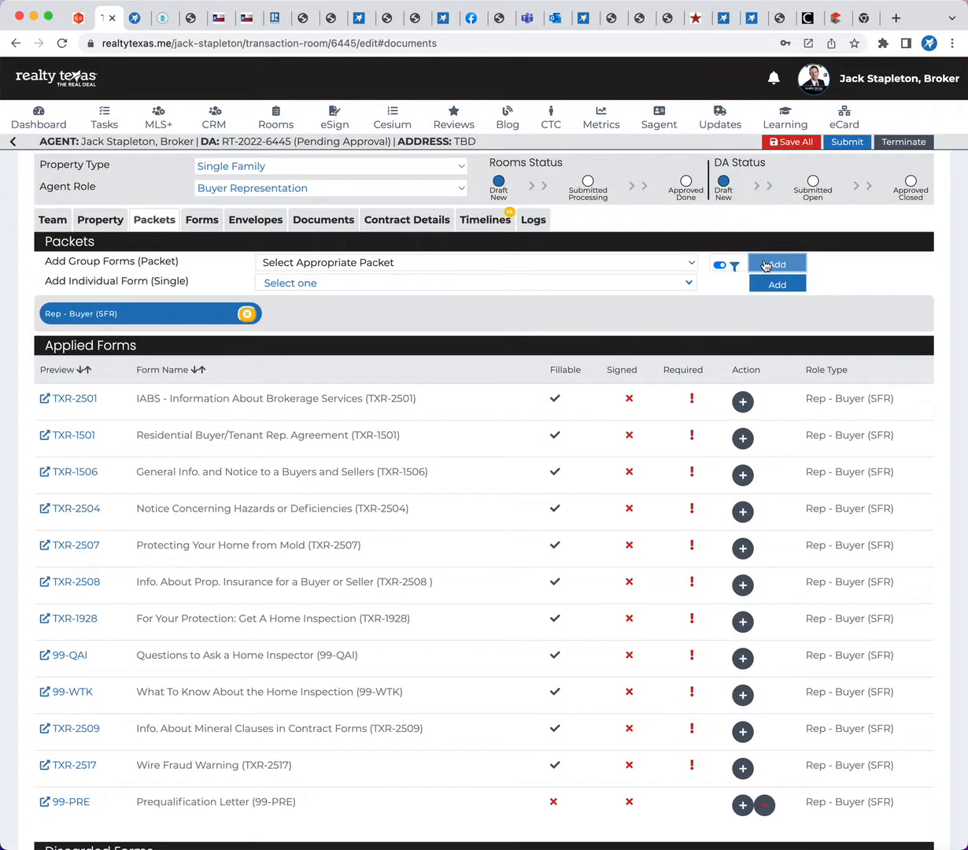
Review the packet's applied forms and preview pages of TXR-2501, TXR-1501, TXR-1506 and TXR-2504 in the room's forms viewer
scroll(326, 484, "down", 3)
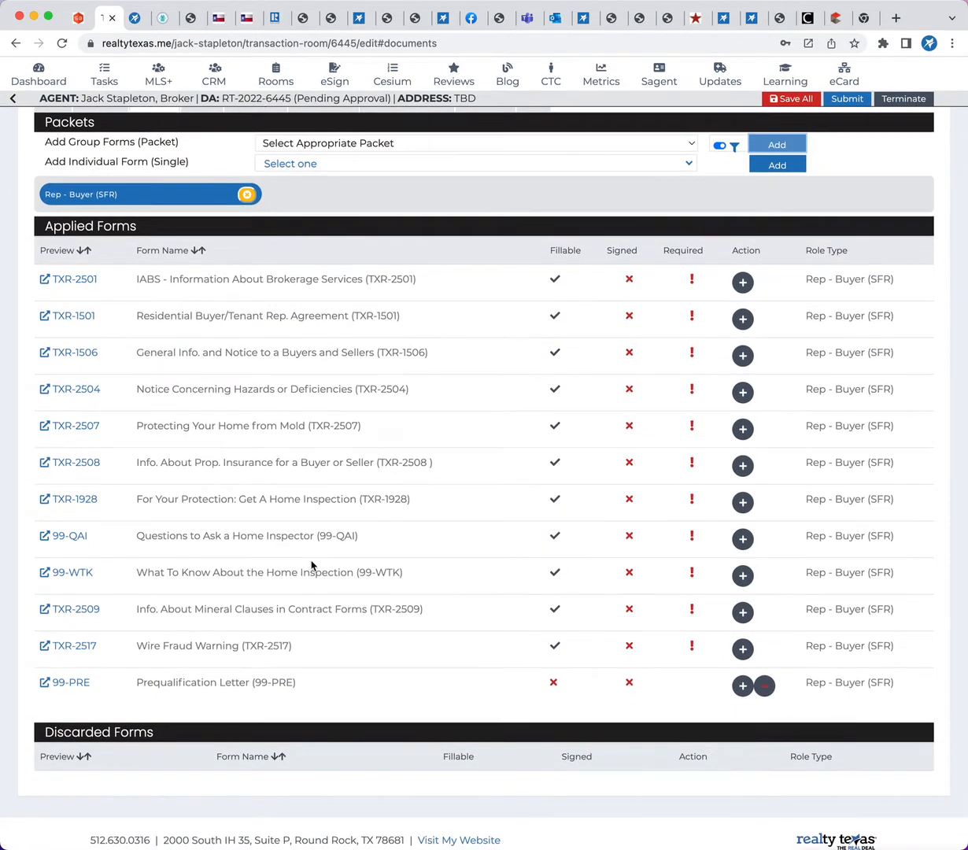
scroll(299, 543, "up", 3)
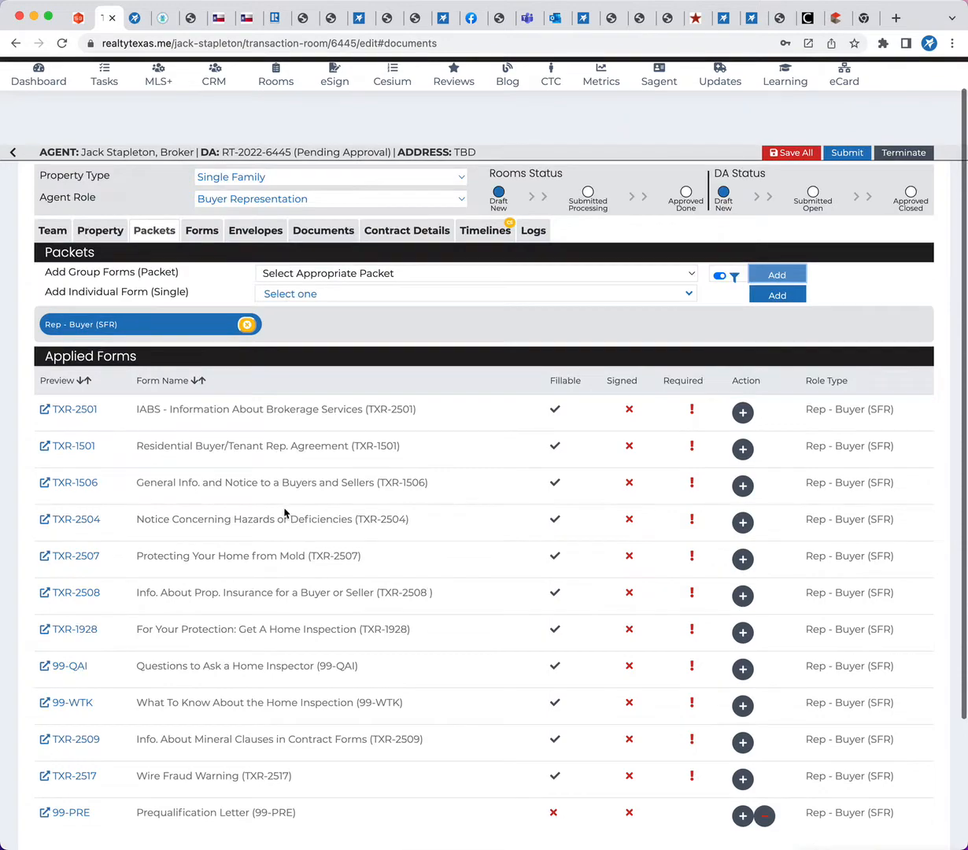
left_click(203, 233)
left_click(153, 276)
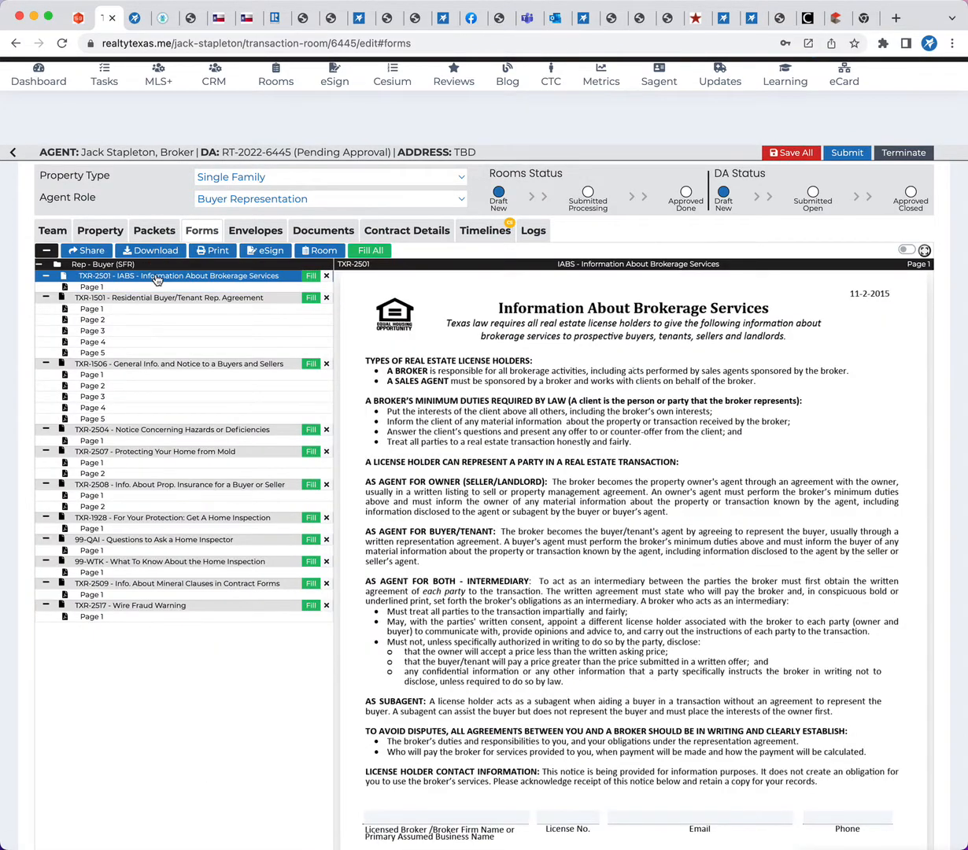
left_click(138, 322)
left_click(127, 387)
left_click(123, 439)
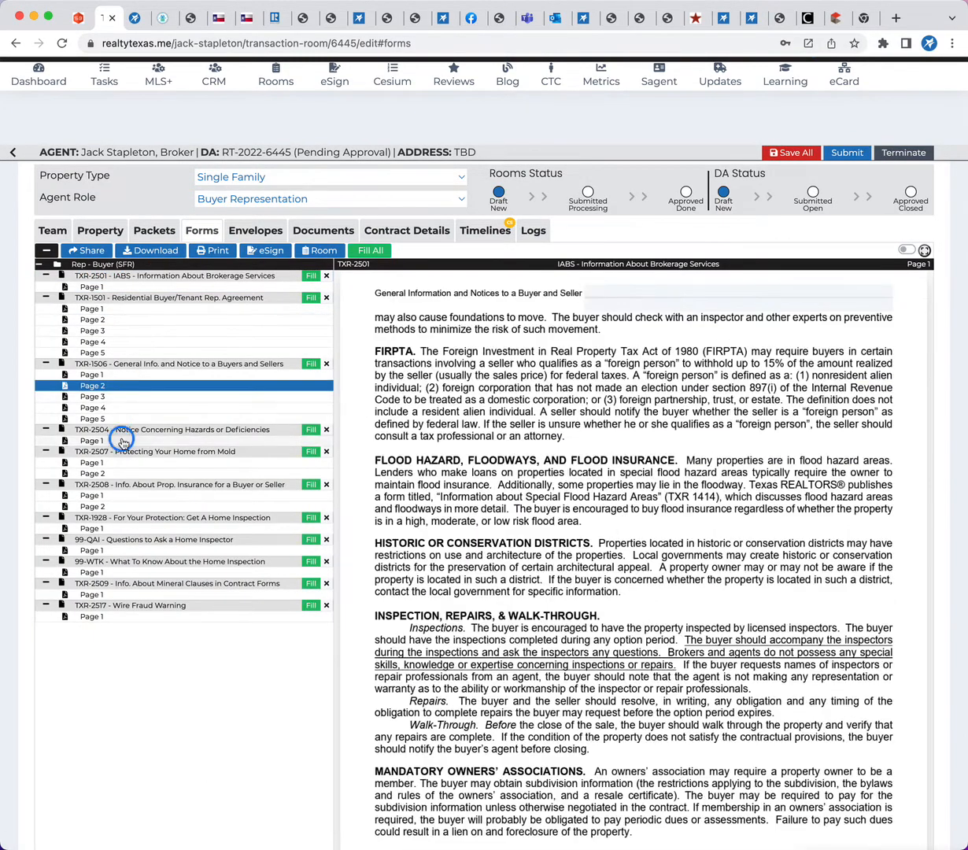
Remove the Rep - Buyer (SFR) packet from the room and check the room's forms viewer
left_click(154, 230)
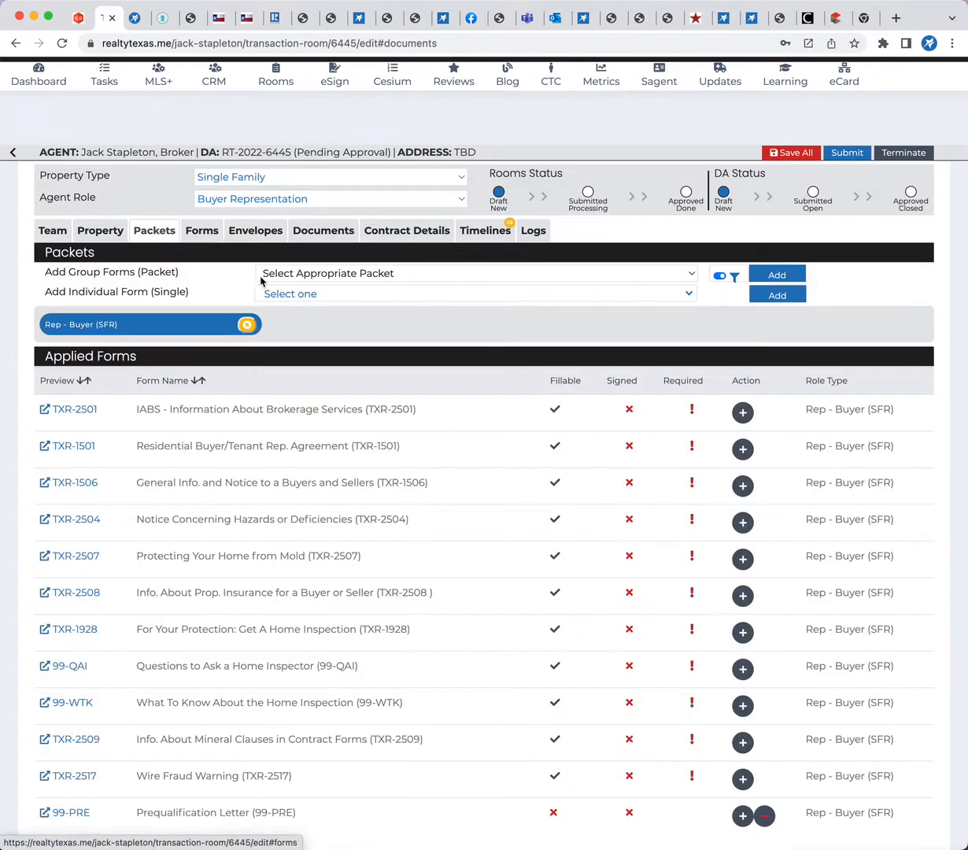
left_click(249, 328)
left_click(606, 124)
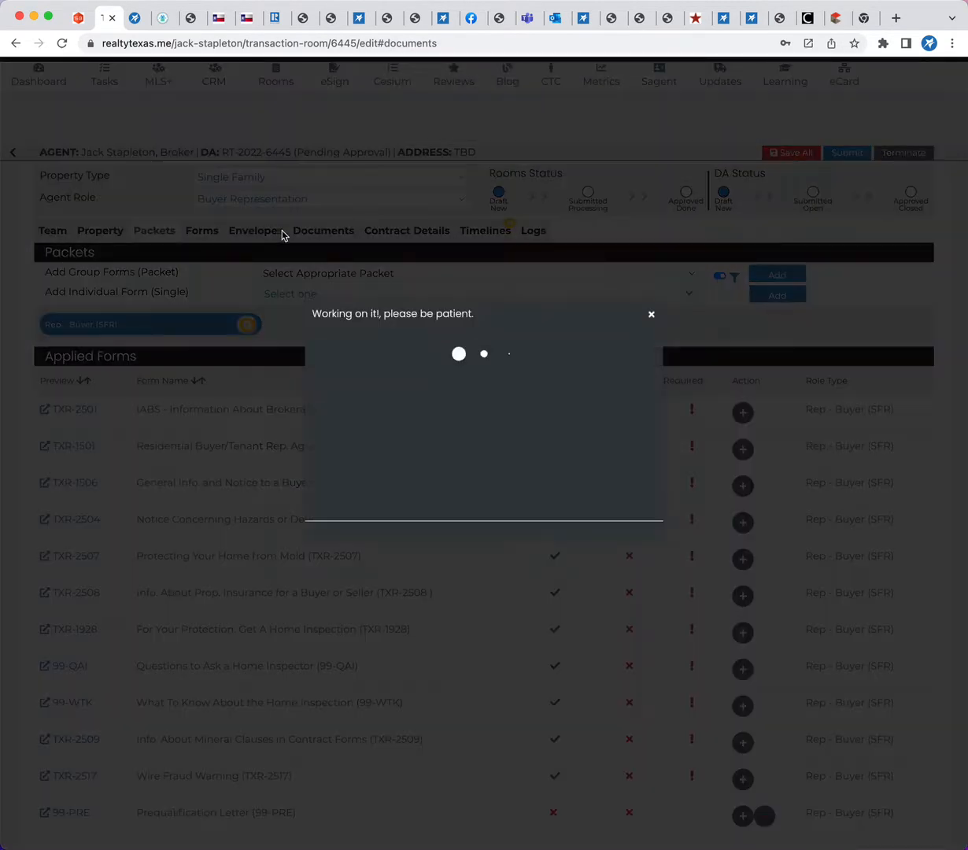
left_click(203, 209)
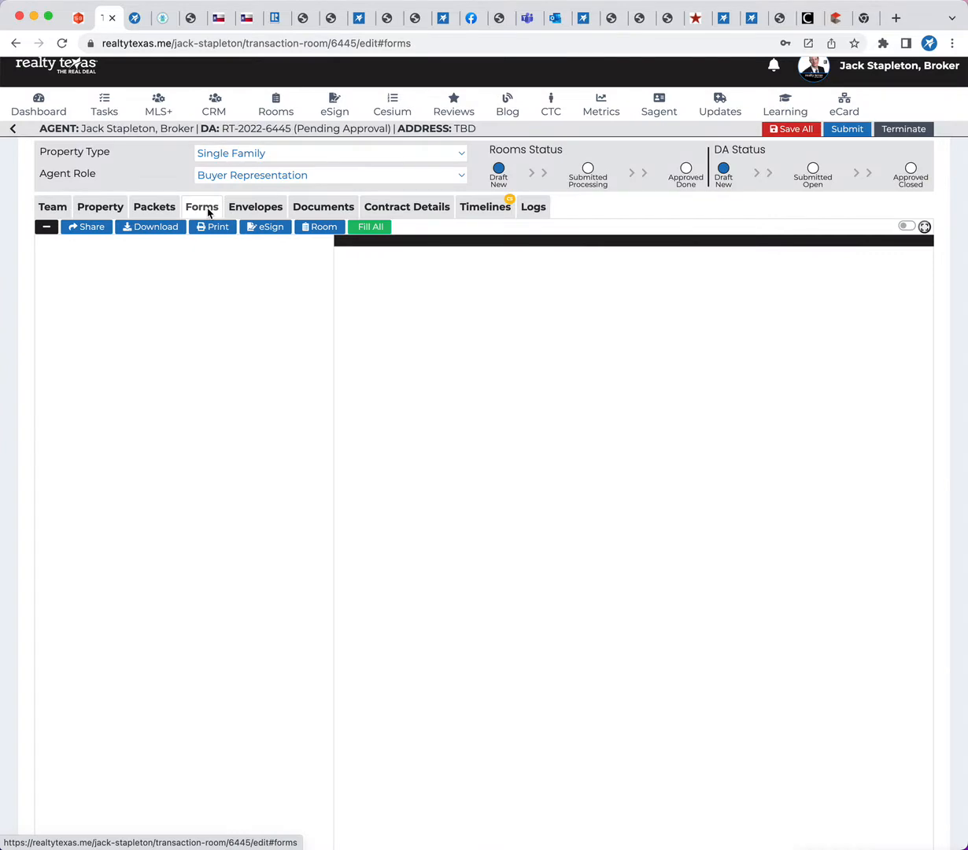
Add the Rep - Buyer (SFR) packet back to the room's packets
left_click(150, 205)
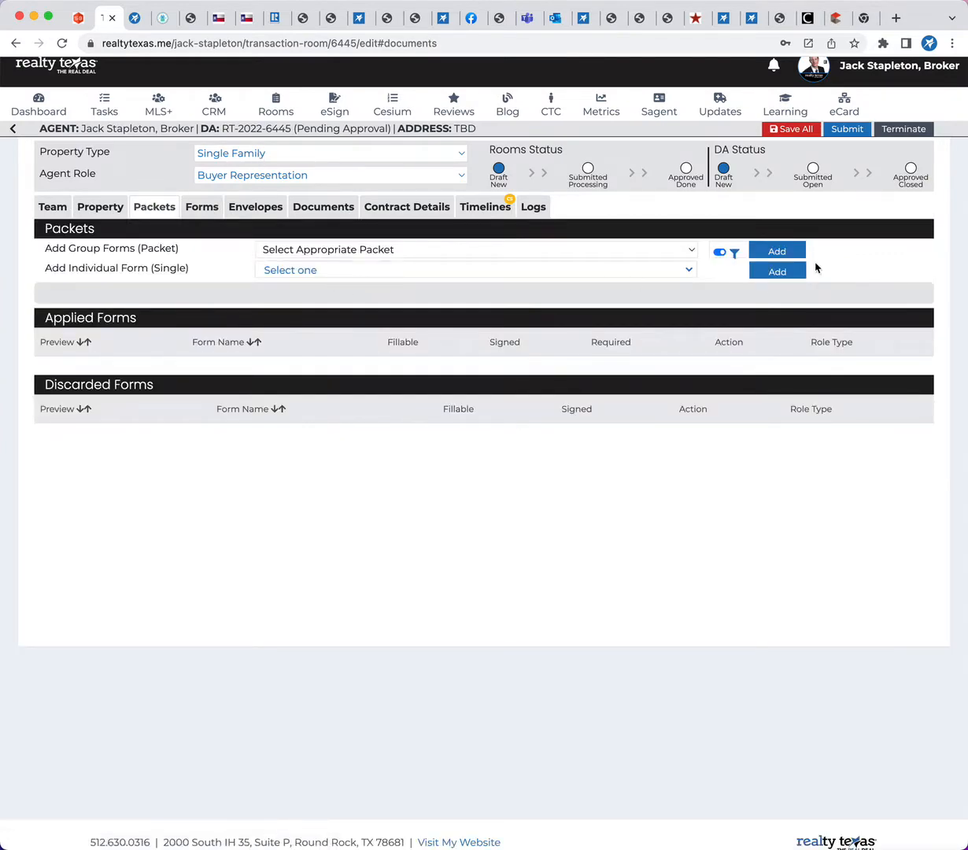
left_click(629, 251)
left_click(539, 280)
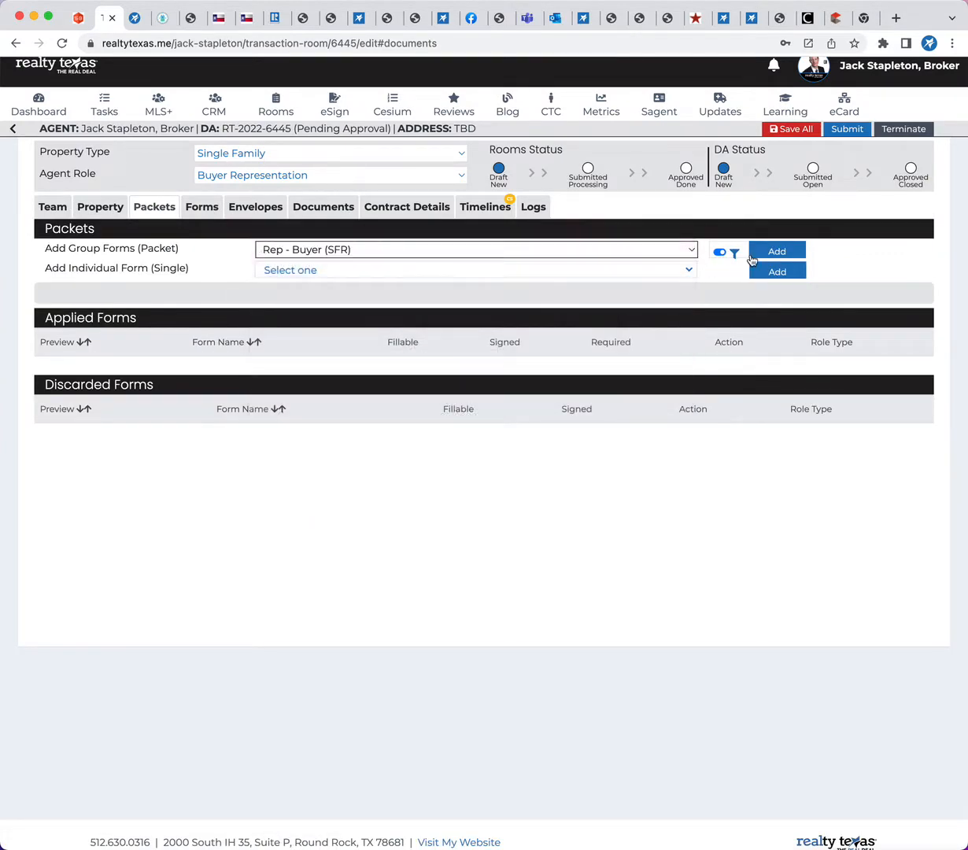
left_click(753, 254)
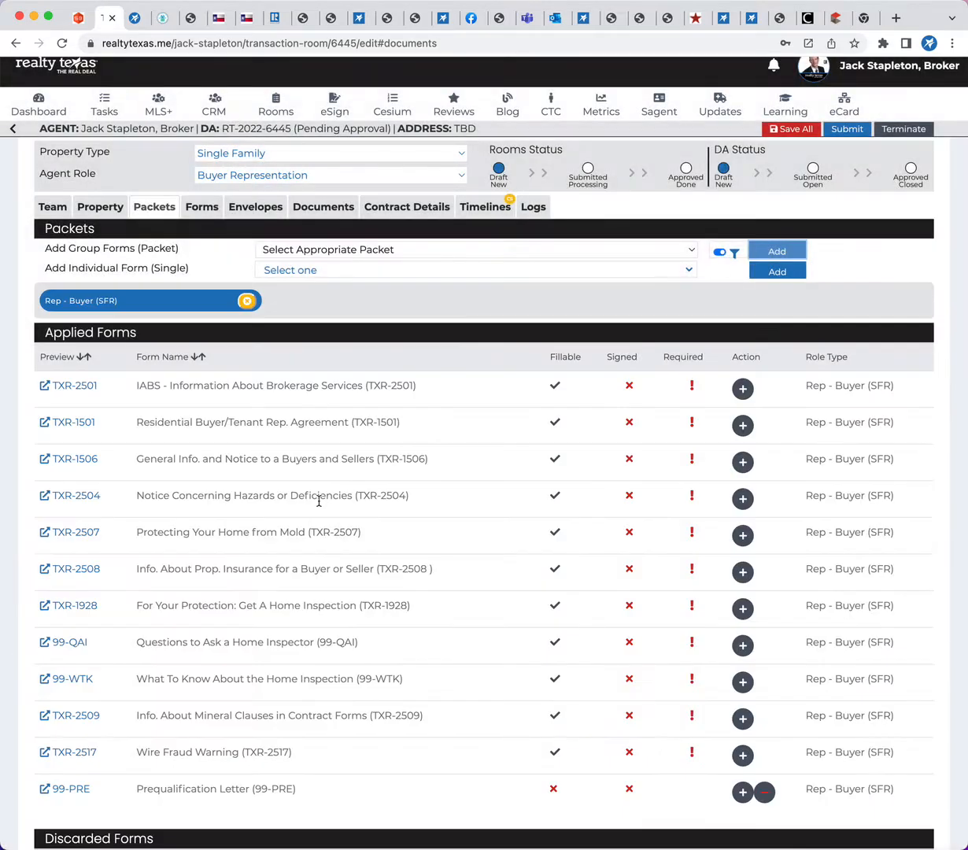
Add the IABS form TXR-2501 from the applied forms to the room's documents and check it there
scroll(319, 501, "down", 1)
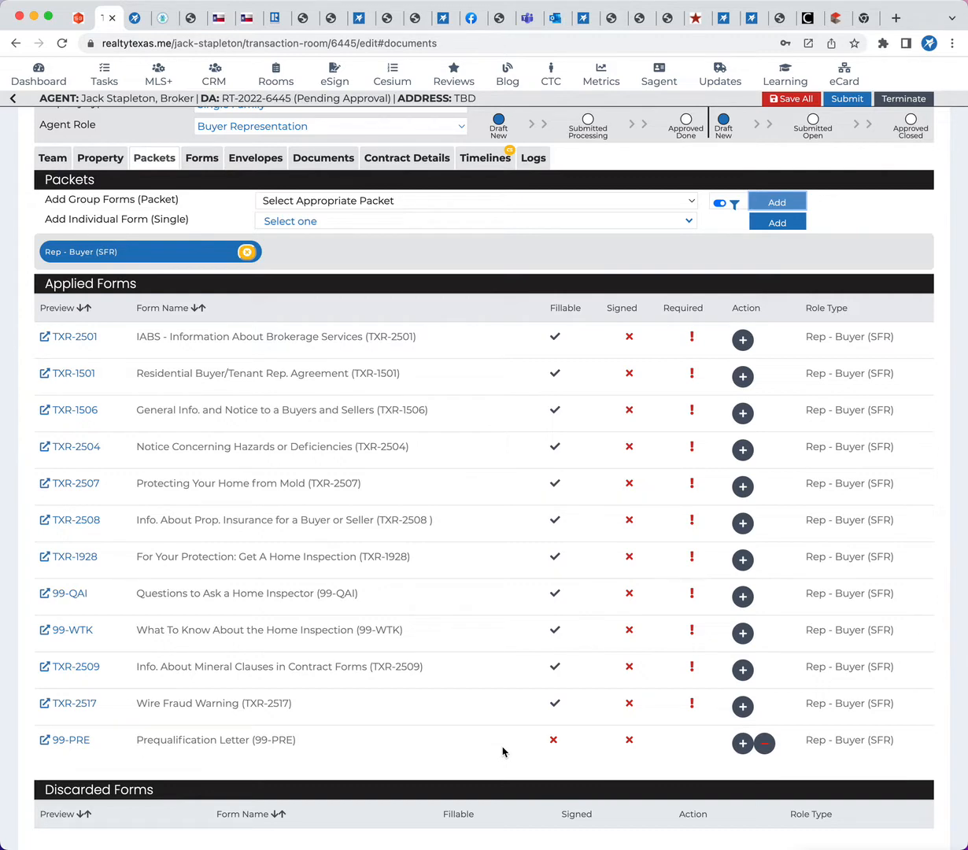
left_click(742, 341)
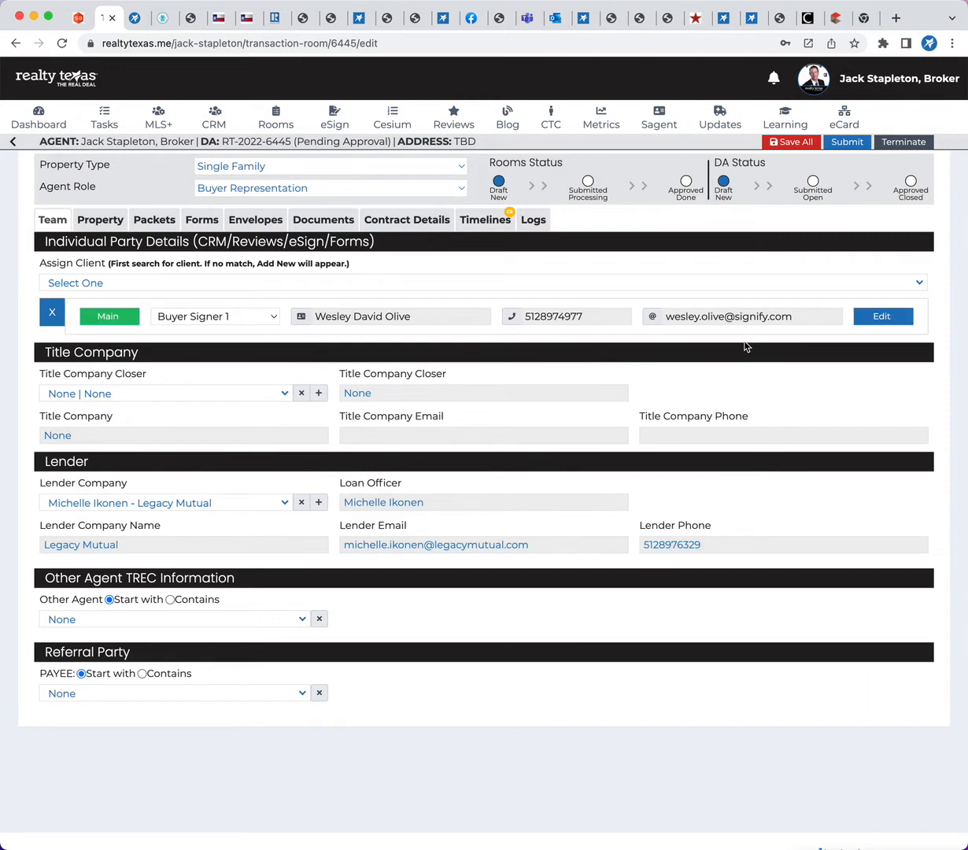
left_click(312, 224)
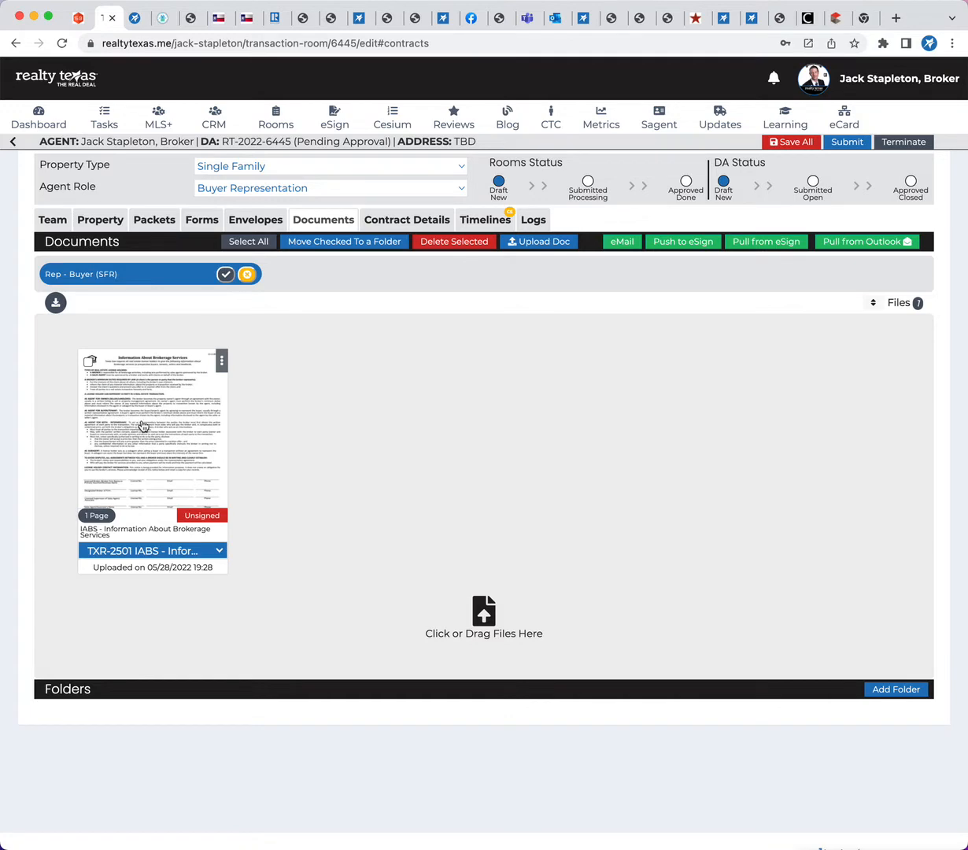
Compare the room's fillable forms, applied packet forms, eSign envelopes and stored documents
left_click(195, 221)
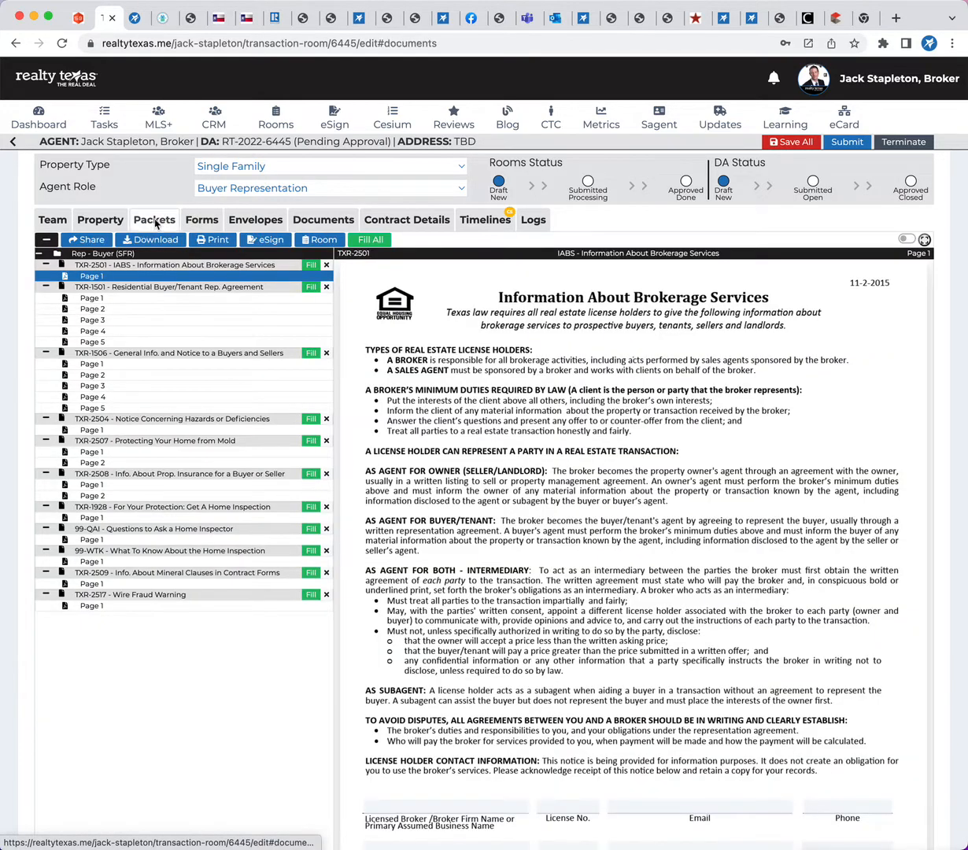
left_click(149, 221)
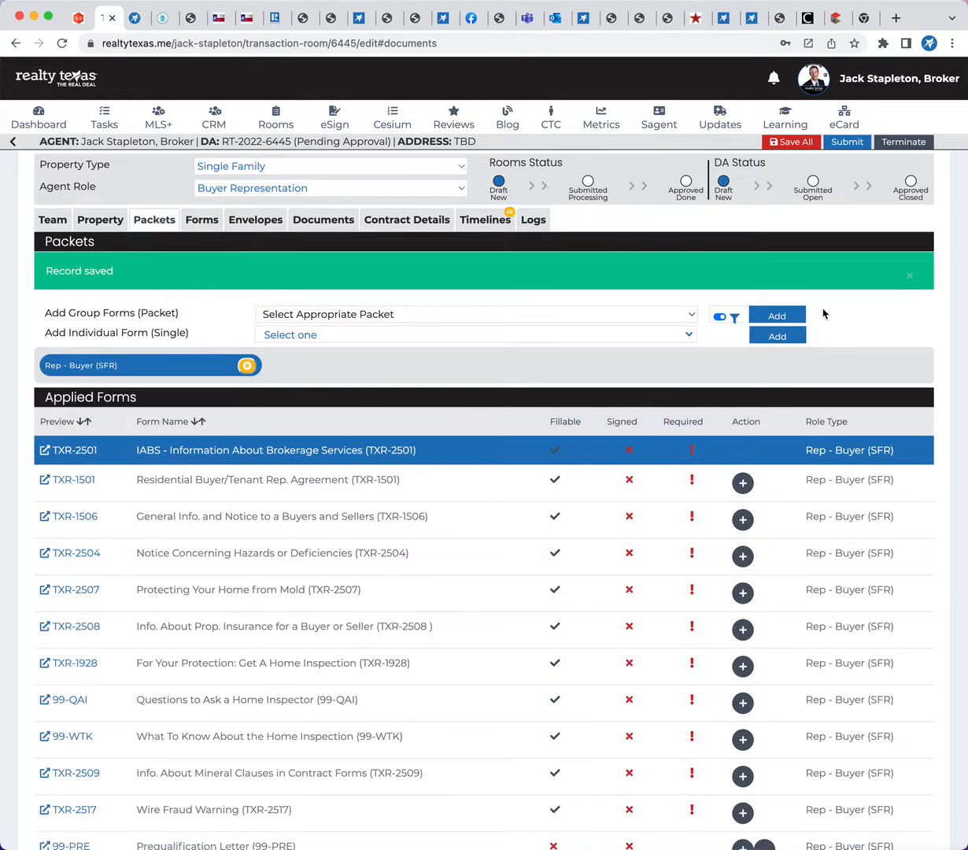
left_click(256, 219)
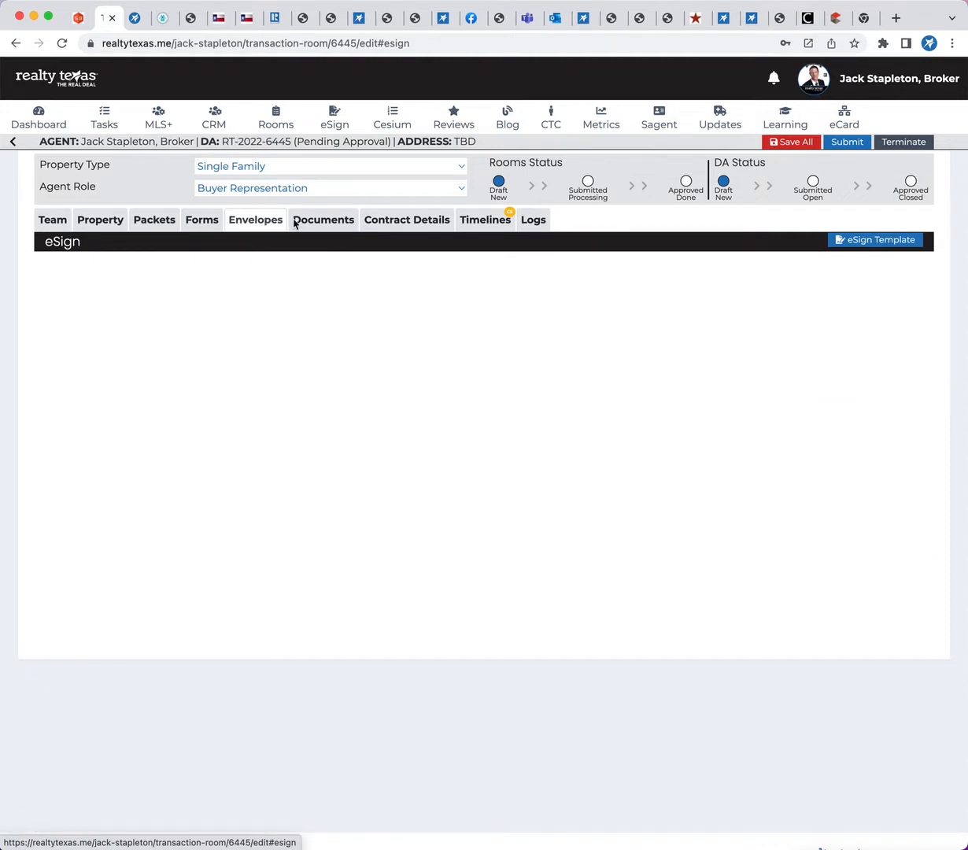
left_click(299, 220)
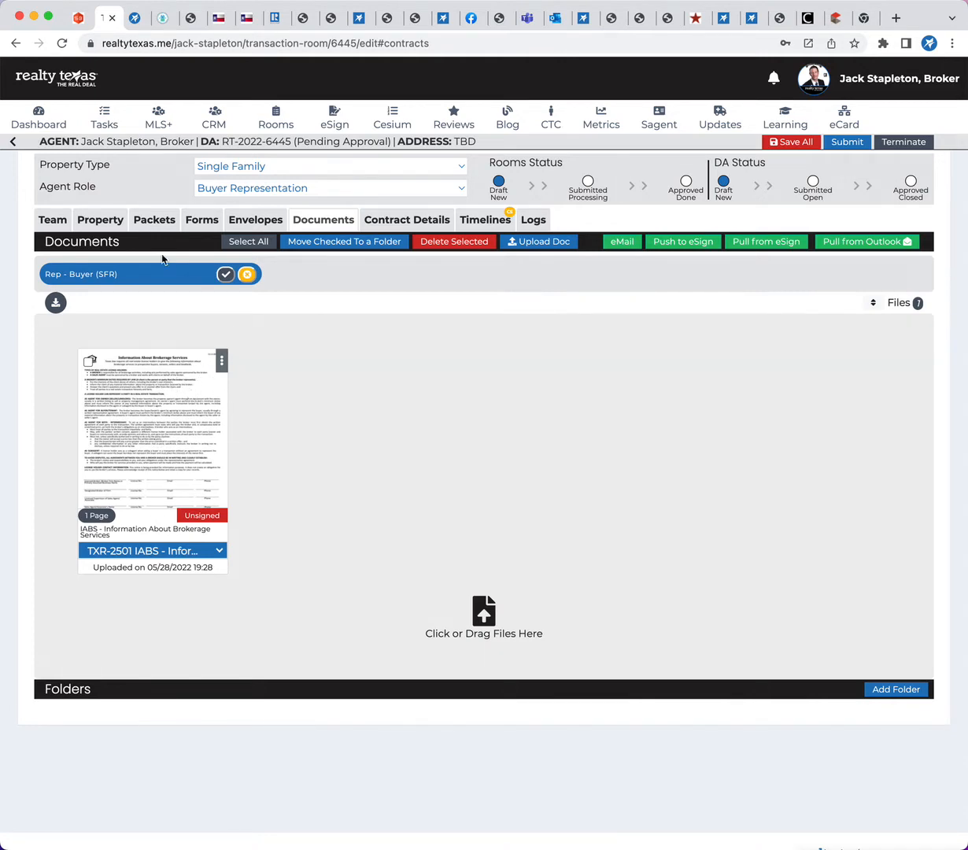
Preview the TXR-2501 Information About Brokerage Services PDF from the applied forms and return to the room
left_click(160, 221)
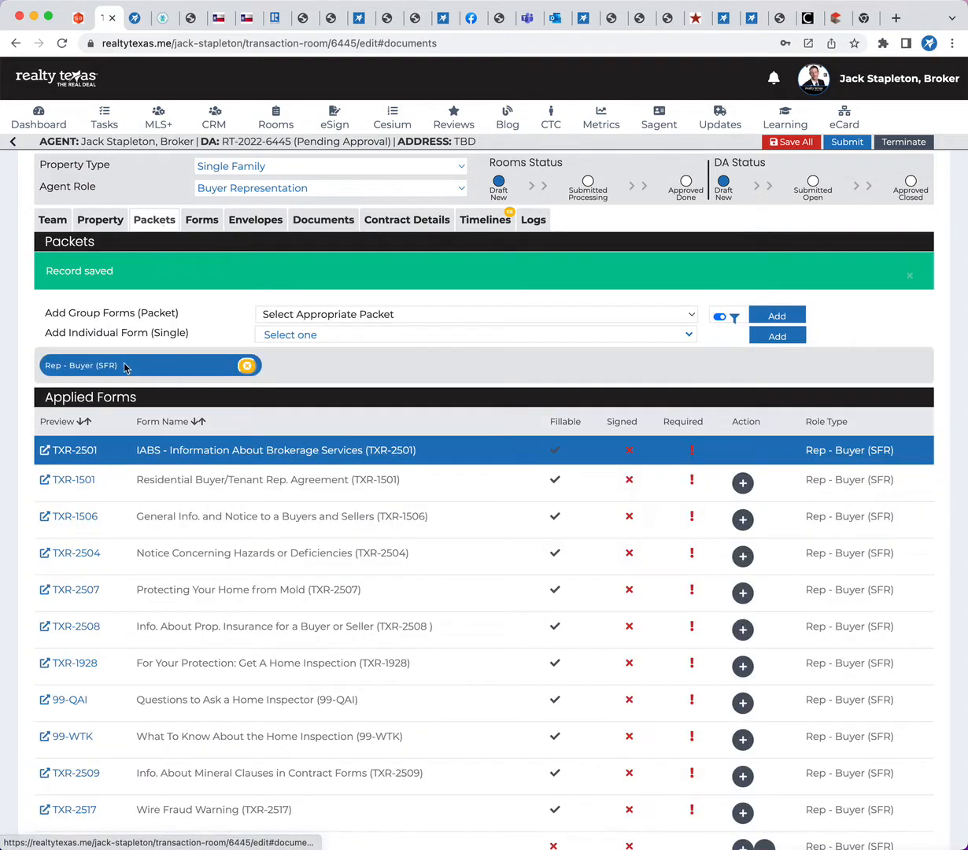
left_click(80, 456)
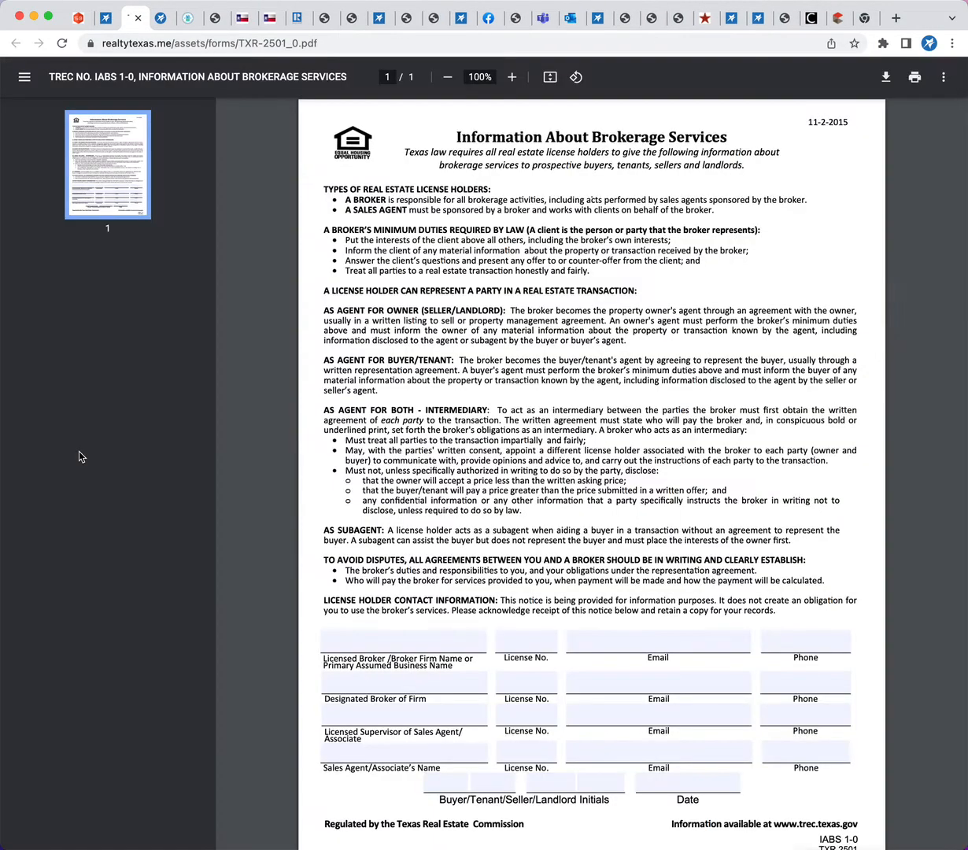
scroll(407, 409, "down", 1)
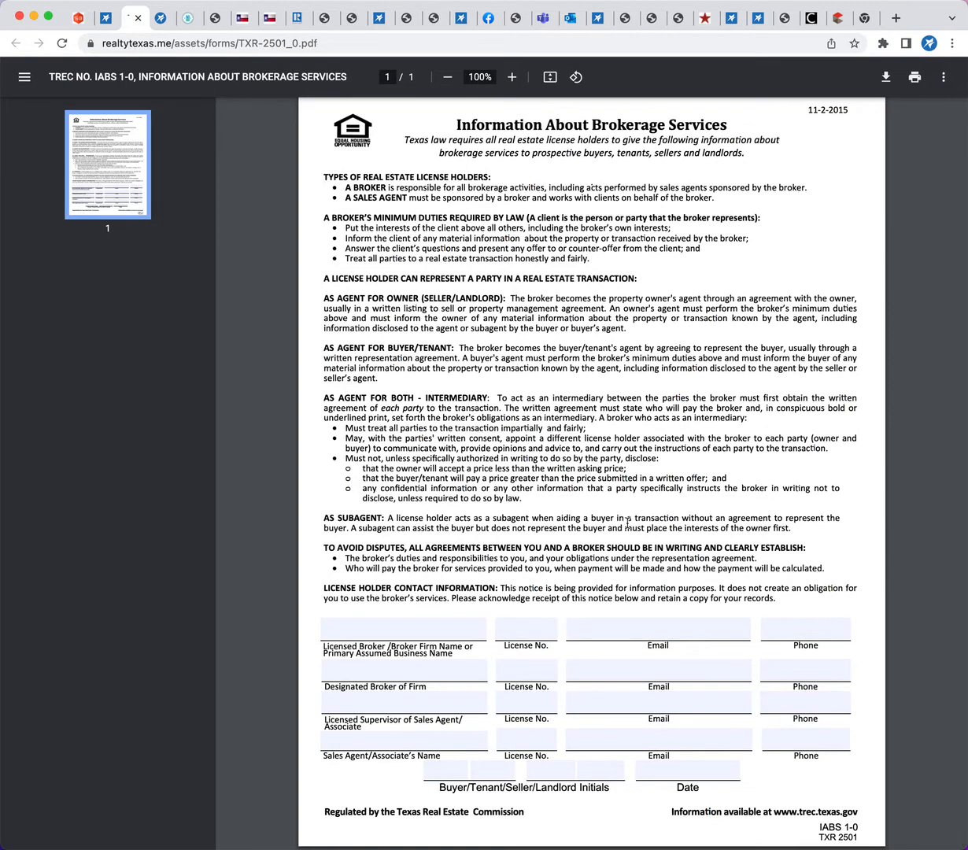
left_click(105, 23)
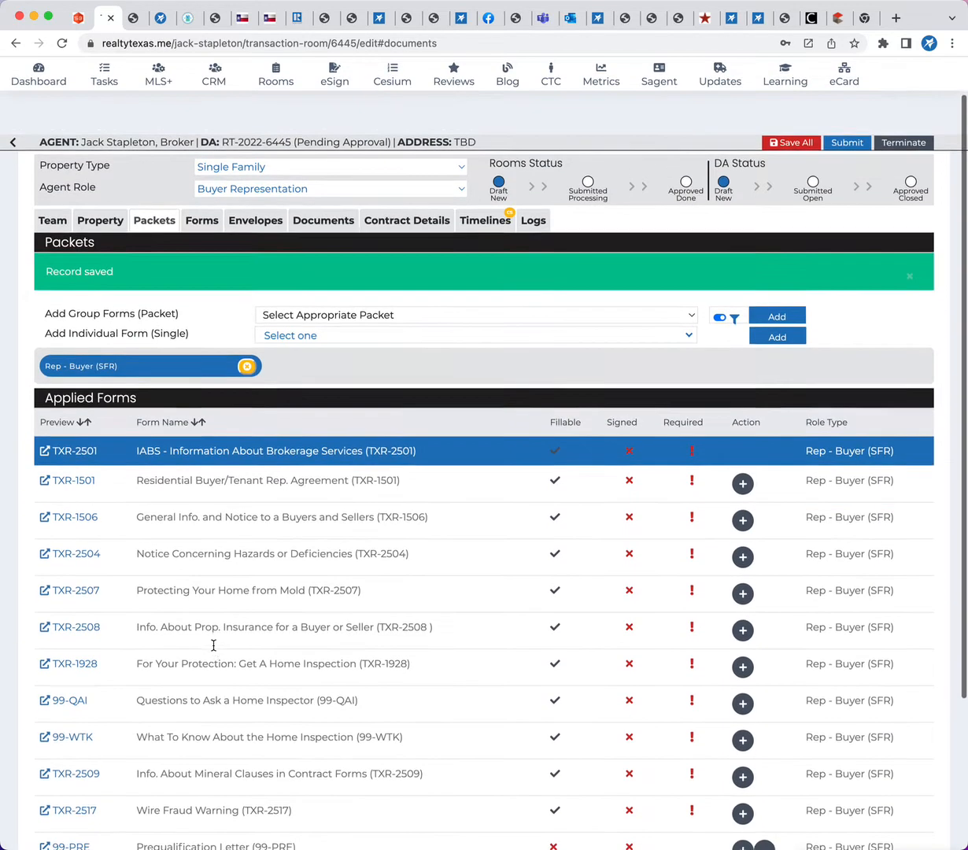
Add the Rep - Buyer (Prior to 1978 Add-on) packet to the room alongside the SFR packet
scroll(213, 650, "down", 3)
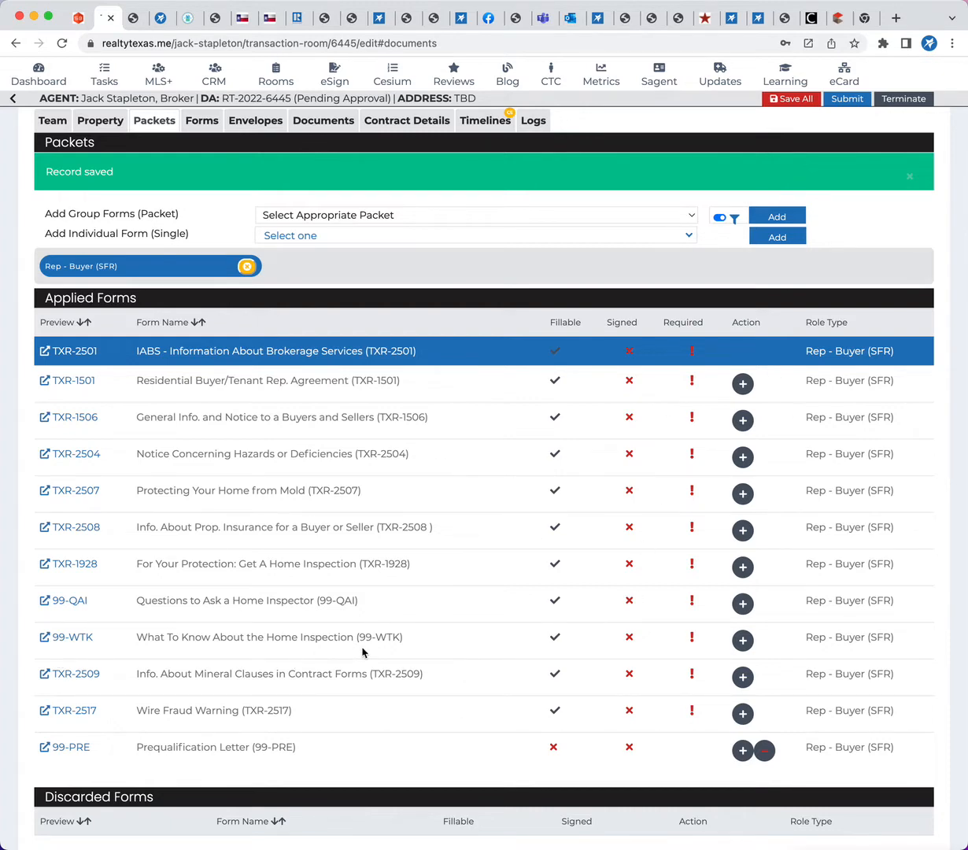
scroll(362, 651, "down", 3)
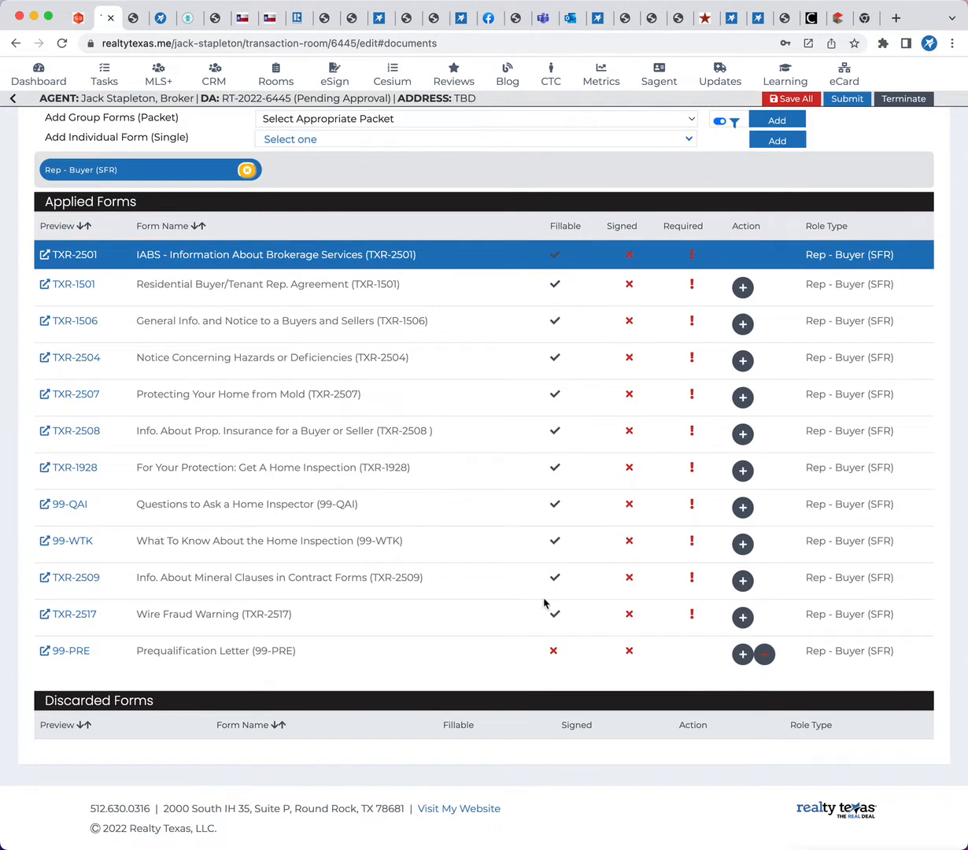
scroll(543, 603, "up", 3)
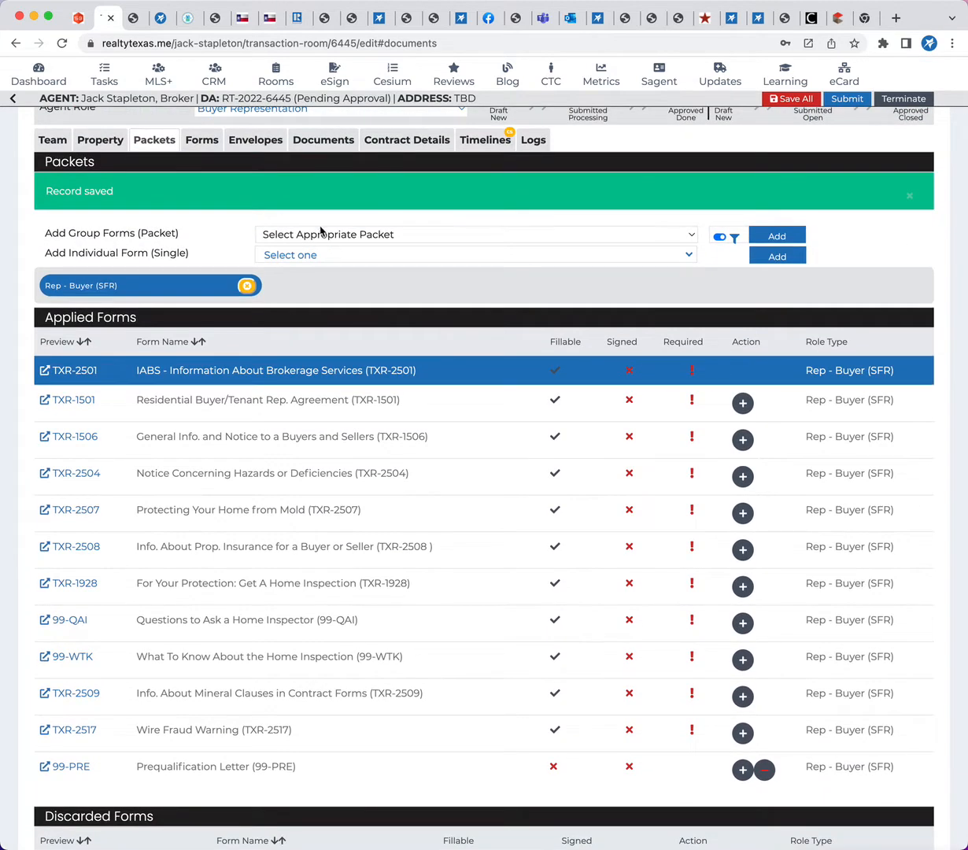
left_click(320, 232)
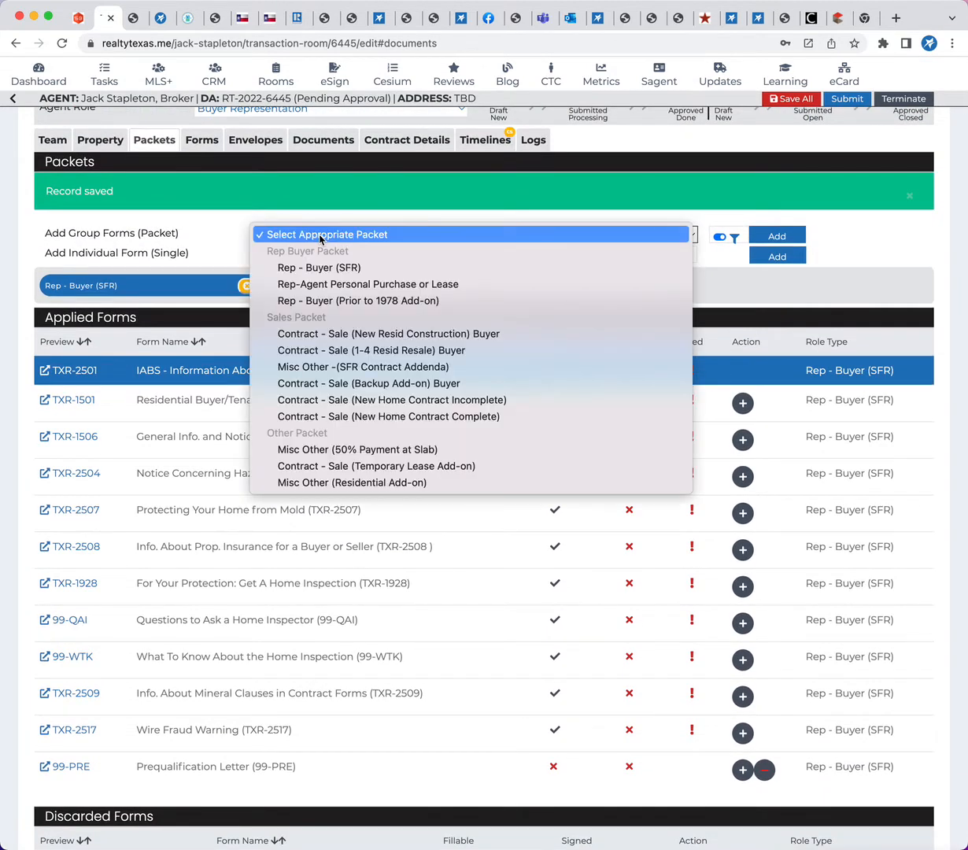
left_click(325, 300)
left_click(760, 237)
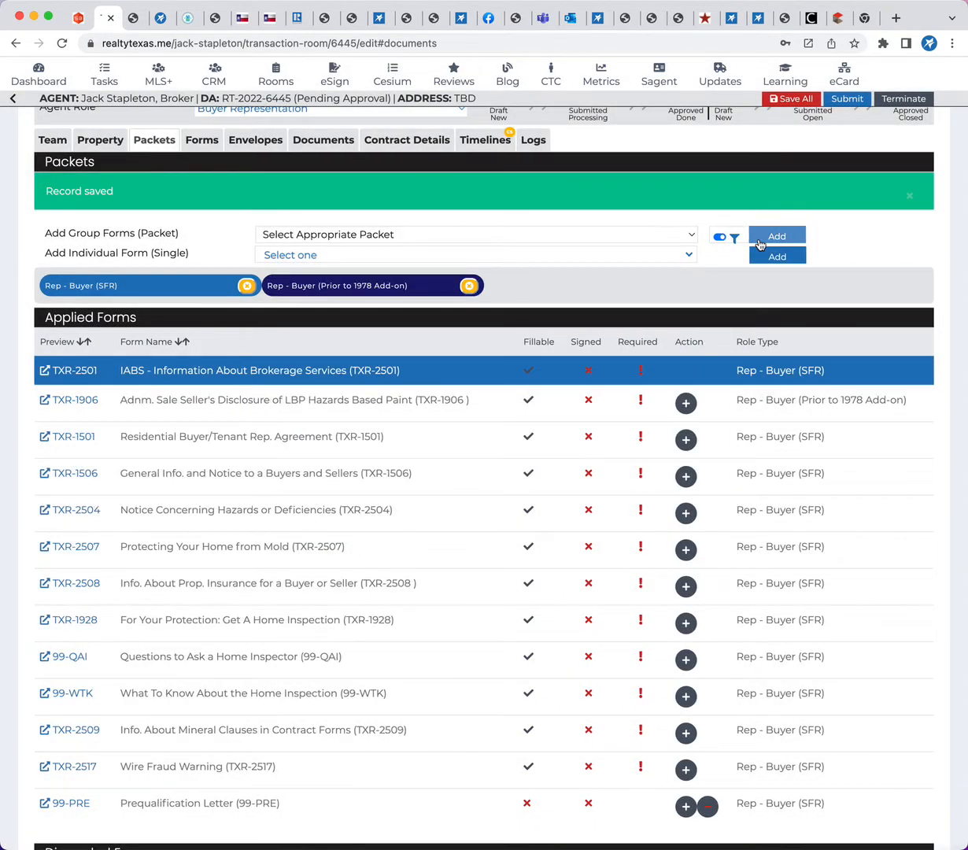
Remove the Rep - Buyer (Prior to 1978 Add-on) packet from the room and accept the removal
scroll(369, 468, "down", 3)
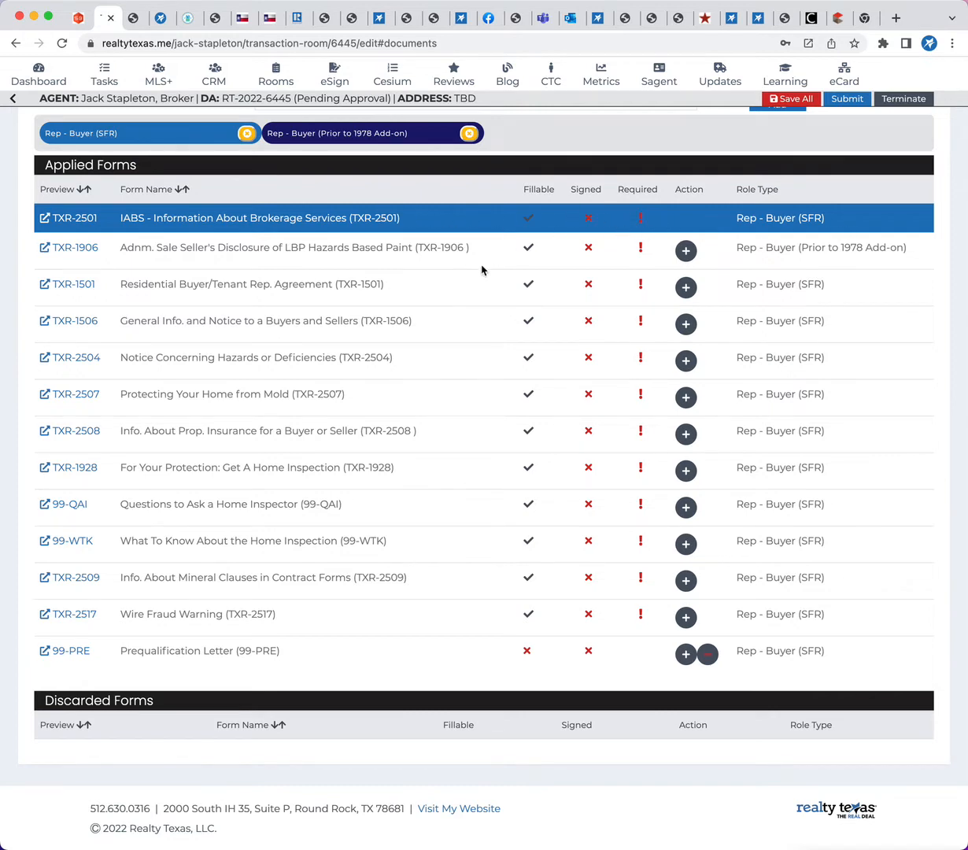
left_click(469, 134)
left_click(607, 123)
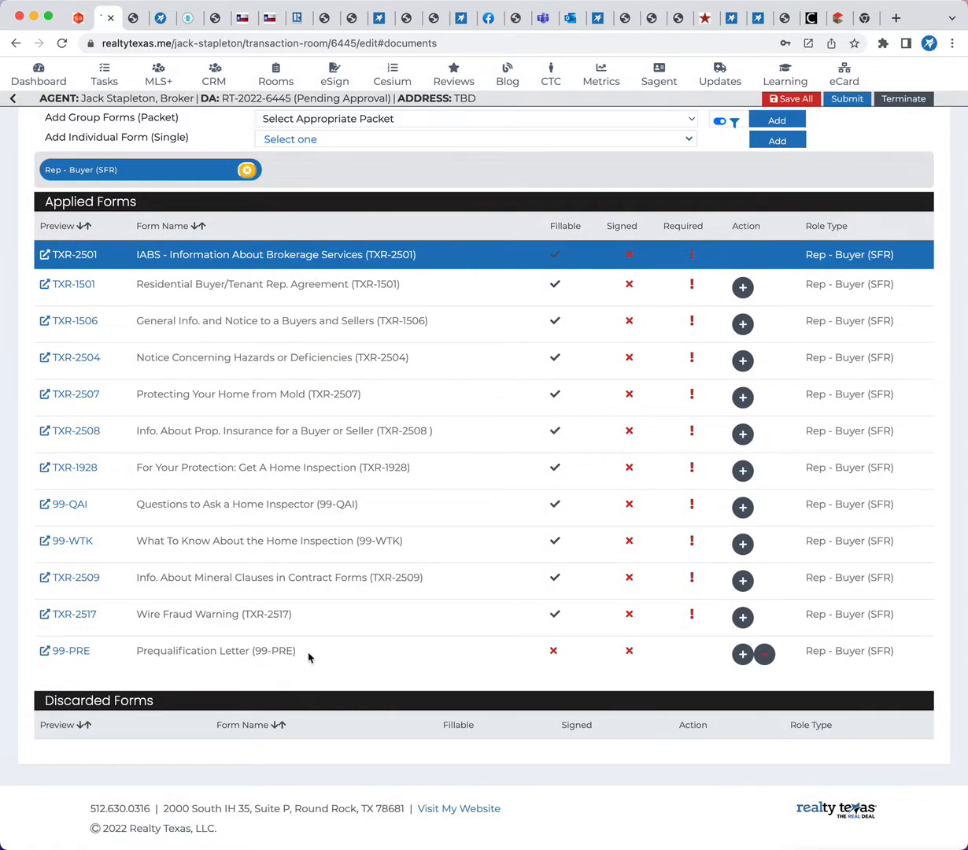
Discard the Prequalification Letter (99-PRE) from the applied forms and compare the applied and discarded form lists
left_click_drag(303, 651, 90, 657)
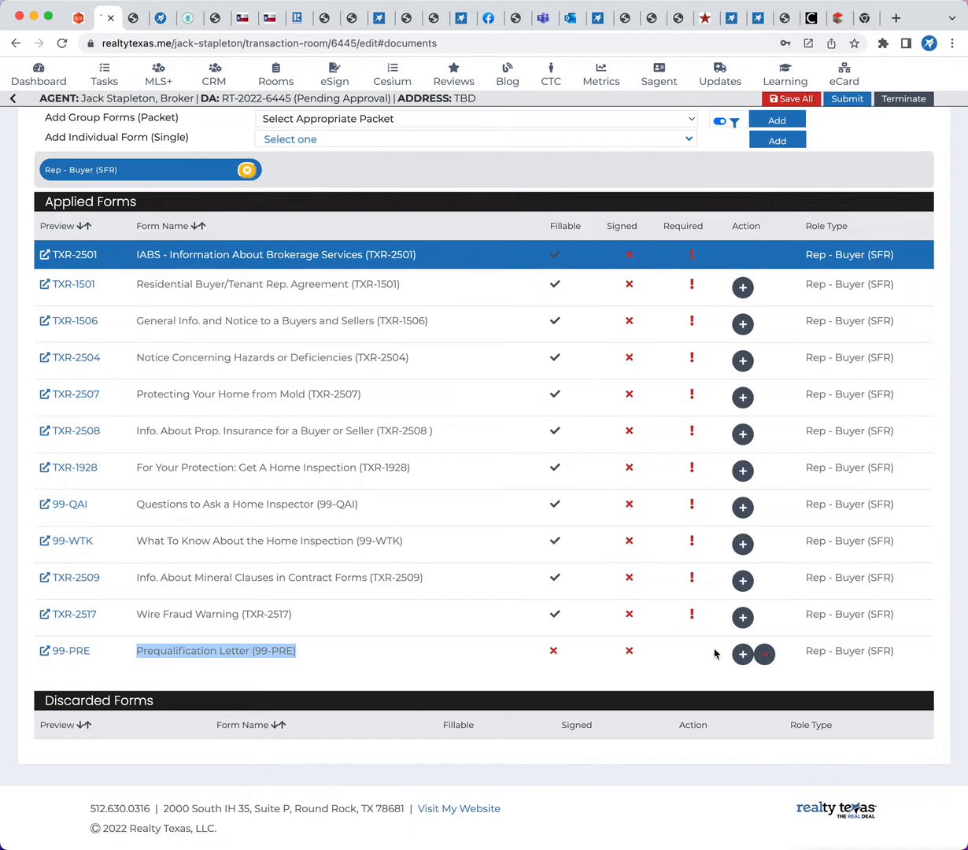
scroll(673, 586, "up", 1)
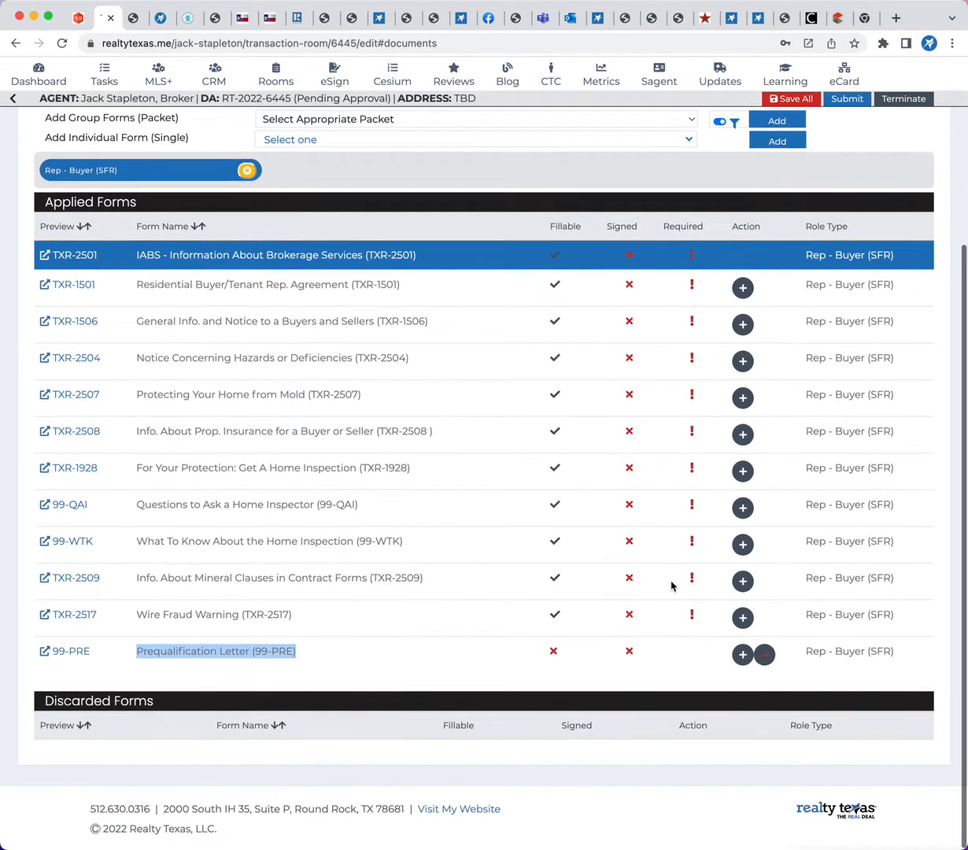
left_click(765, 657)
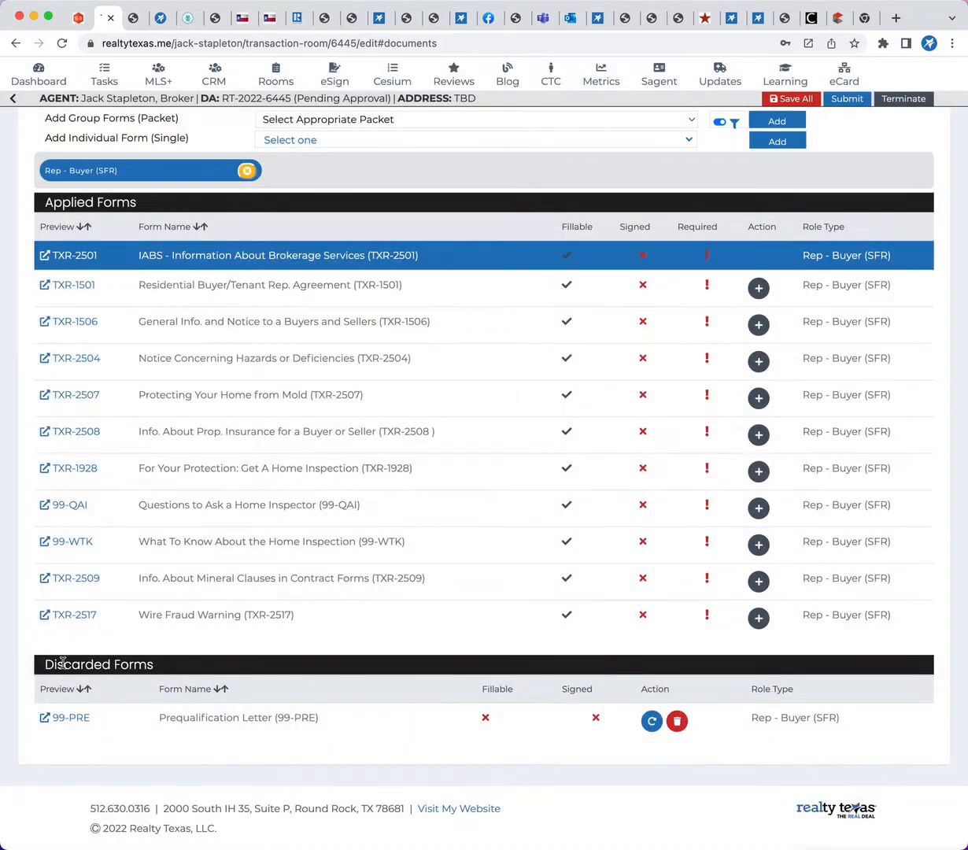
left_click_drag(49, 667, 181, 666)
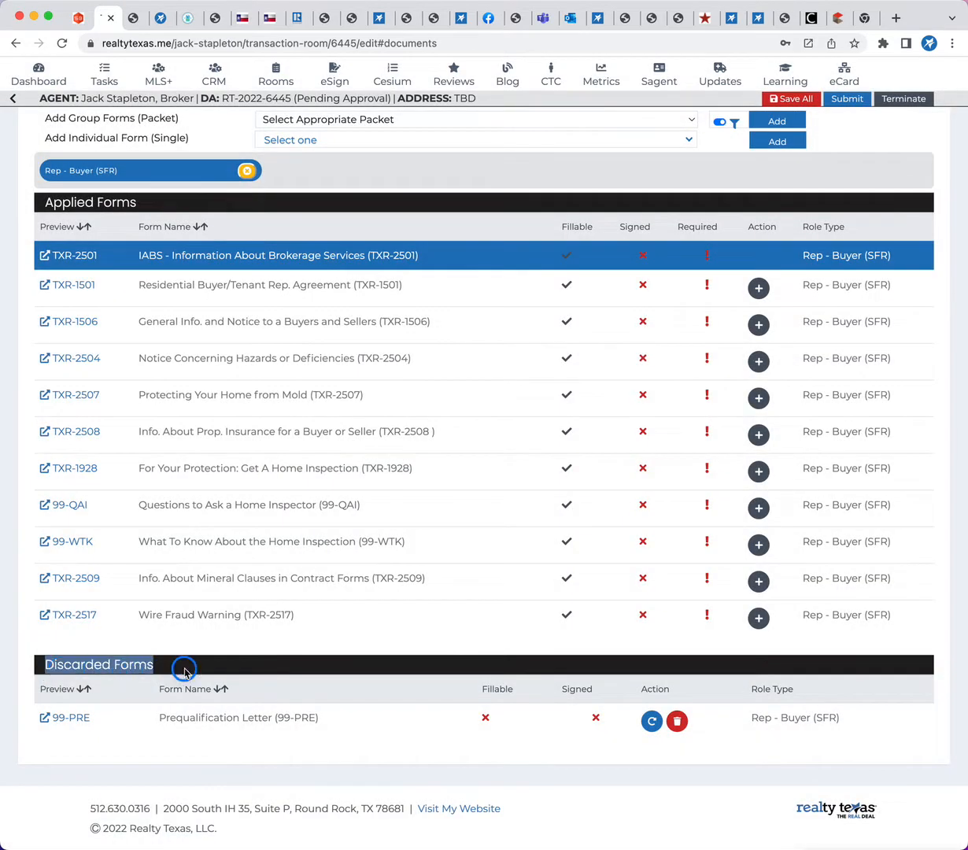
left_click(134, 255)
left_click_drag(133, 255, 349, 622)
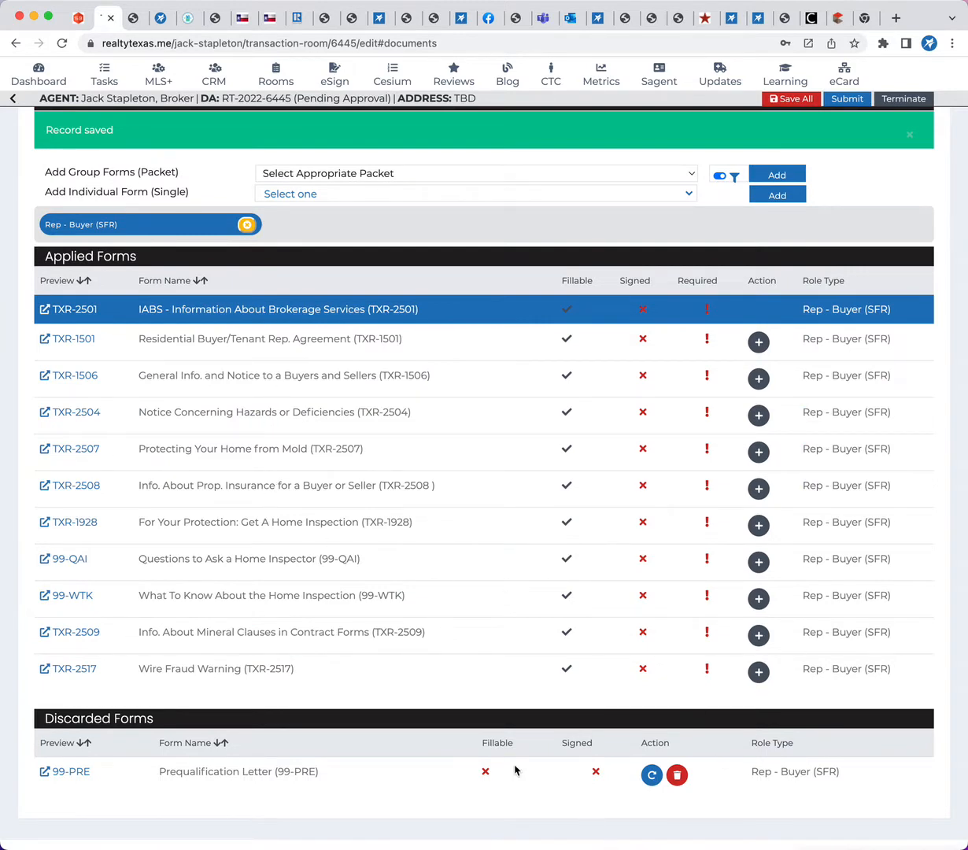
Add the individual form TXR-2502 Notice of Information from Other Sources to the room, finding it with the search text "oth"
left_click(334, 197)
scroll(334, 284, "down", 8)
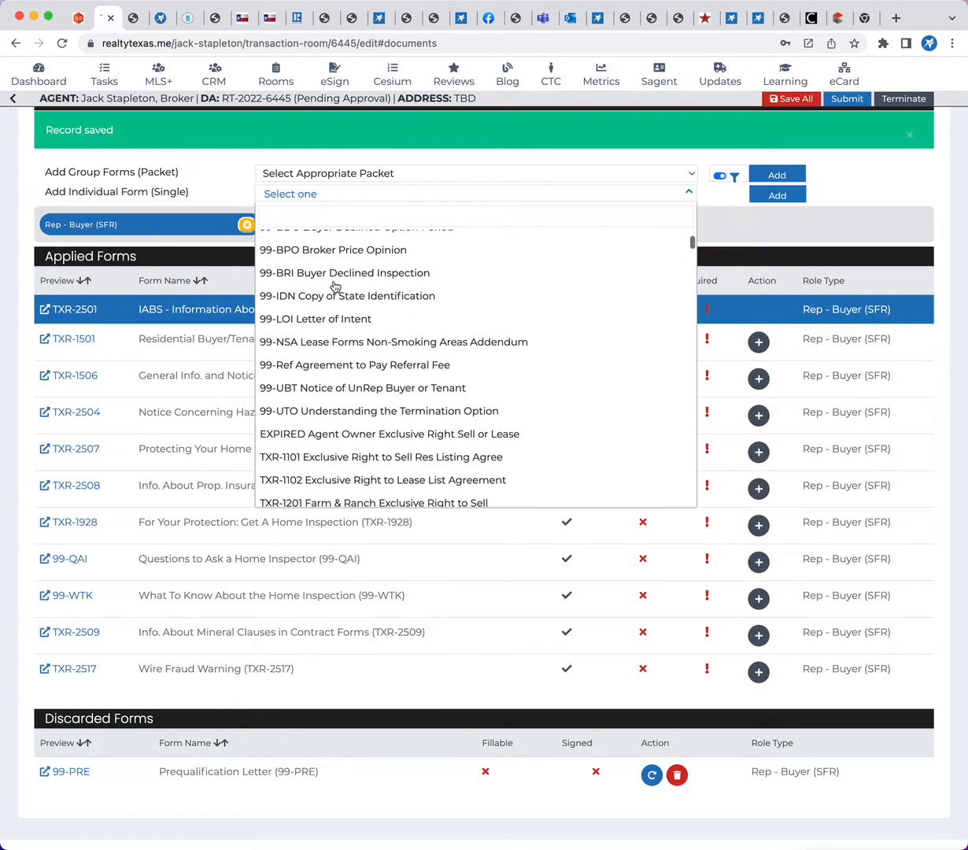
scroll(335, 286, "down", 3)
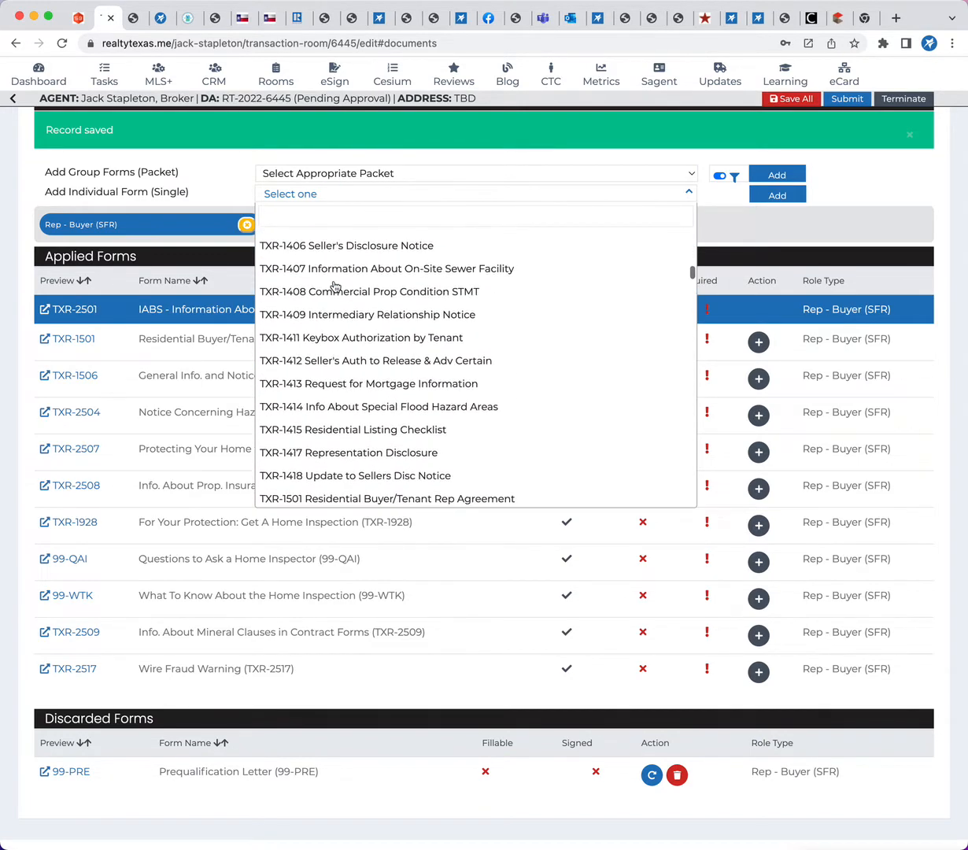
left_click(305, 210)
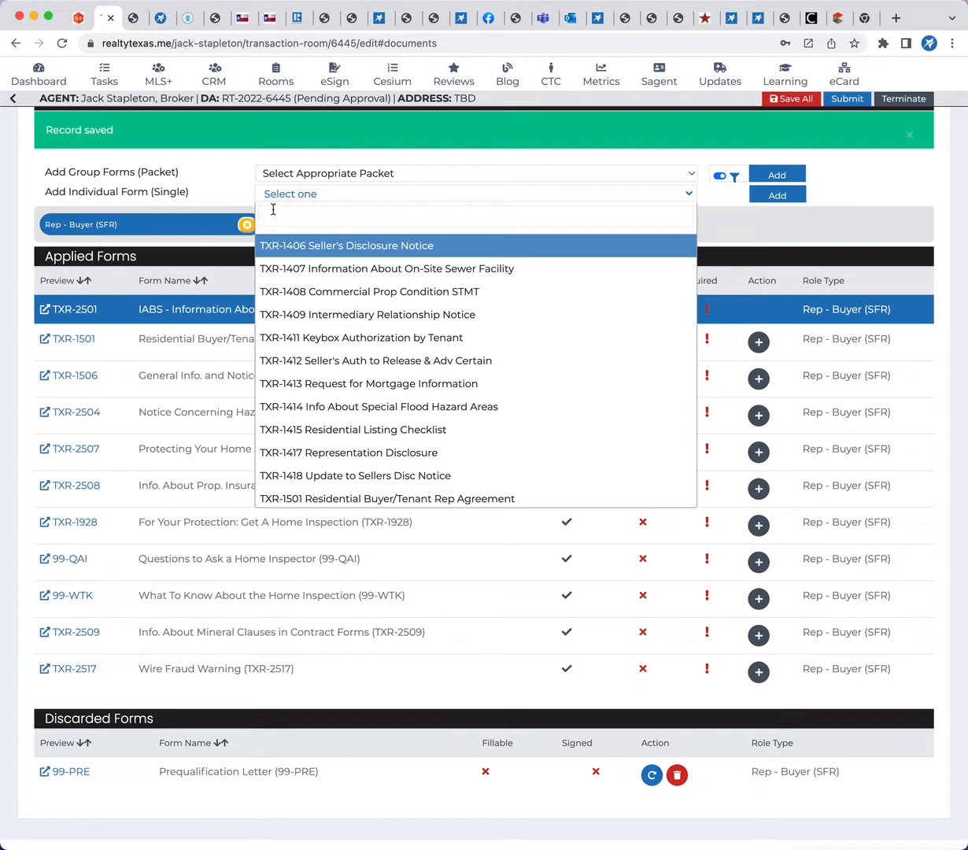
type("oth")
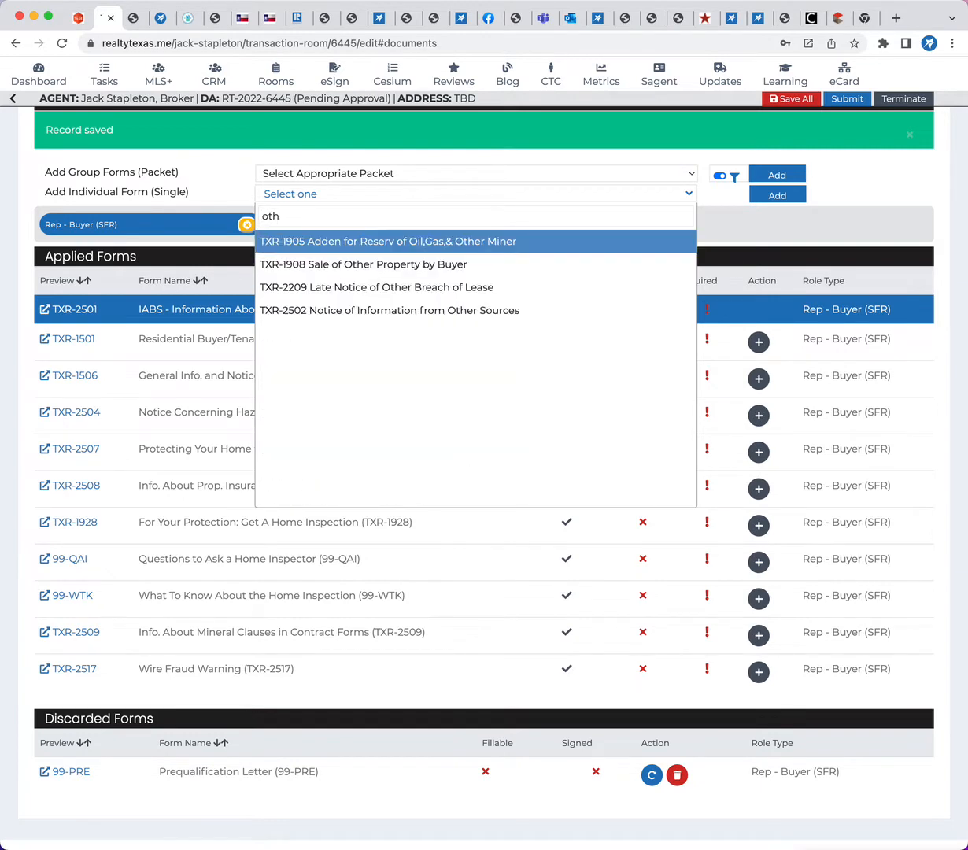
left_click(383, 313)
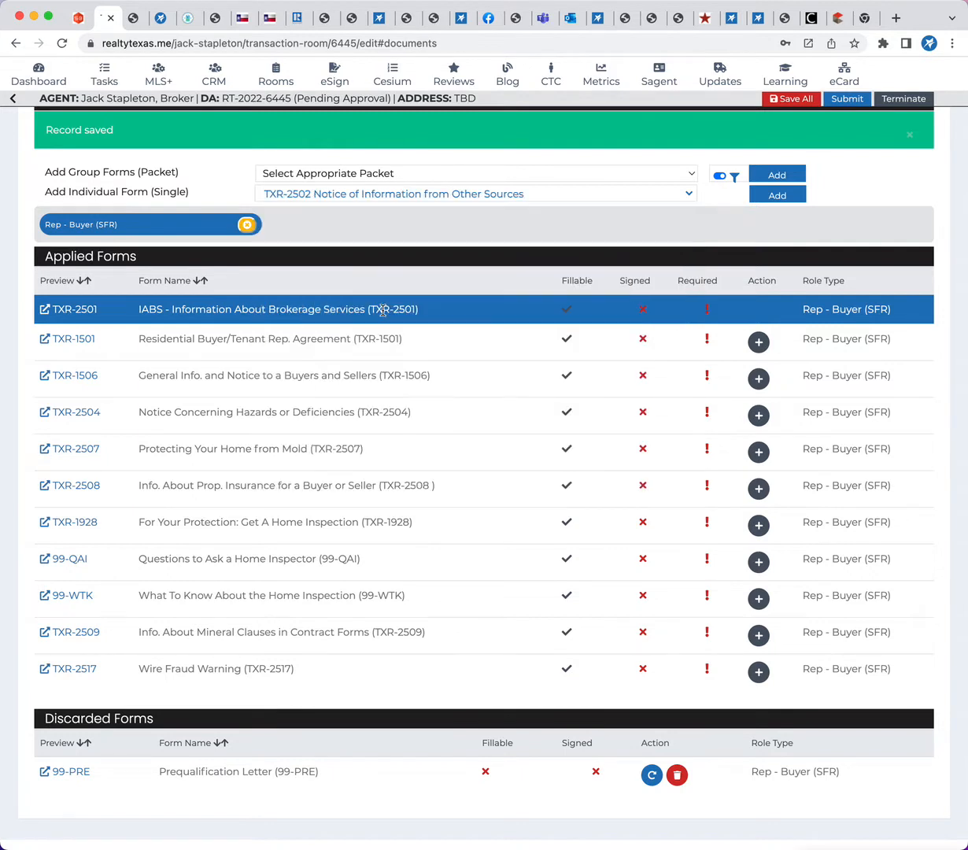
left_click(762, 197)
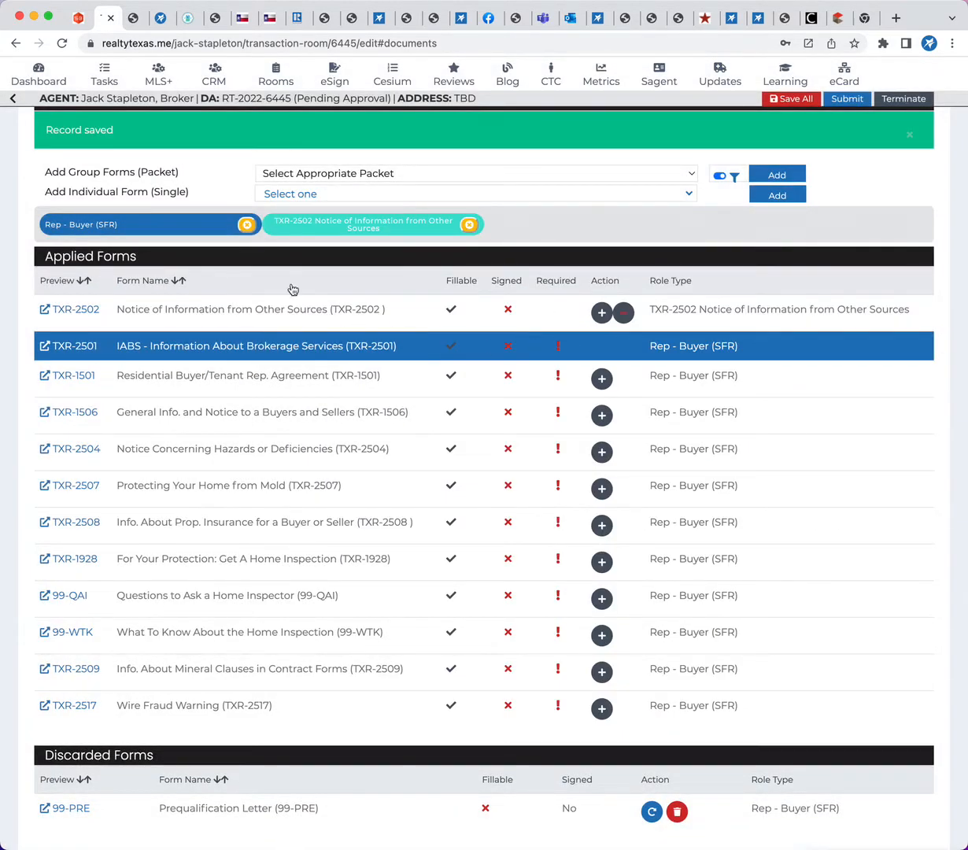
Preview the TXR-2502 Notice of Information from Other Sources PDF and return to its entry in the room's applied forms
left_click(76, 310)
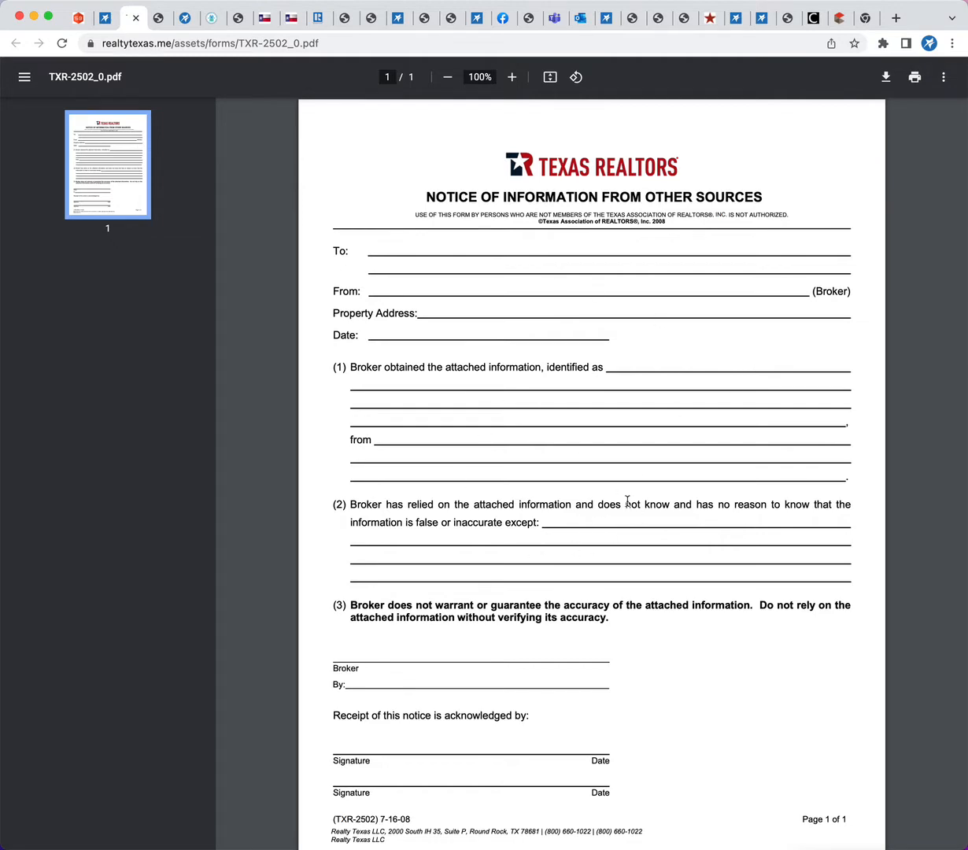
left_click(107, 22)
scroll(236, 441, "up", 3)
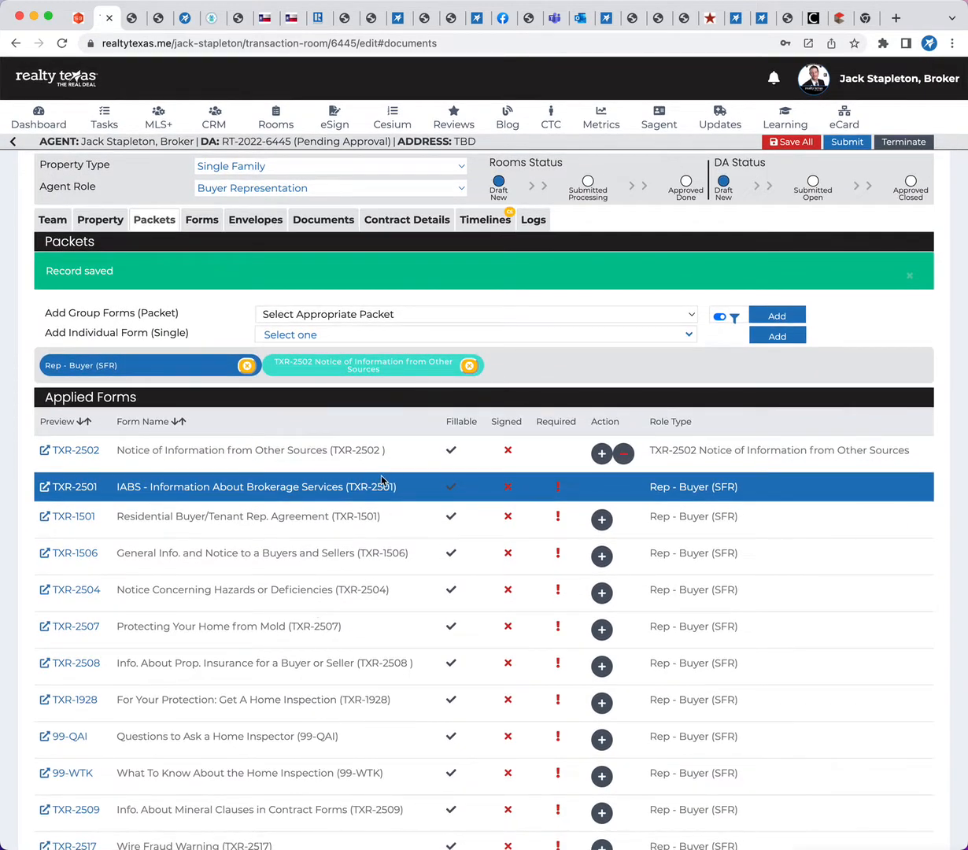
double_click(370, 452)
scroll(331, 513, "up", 1)
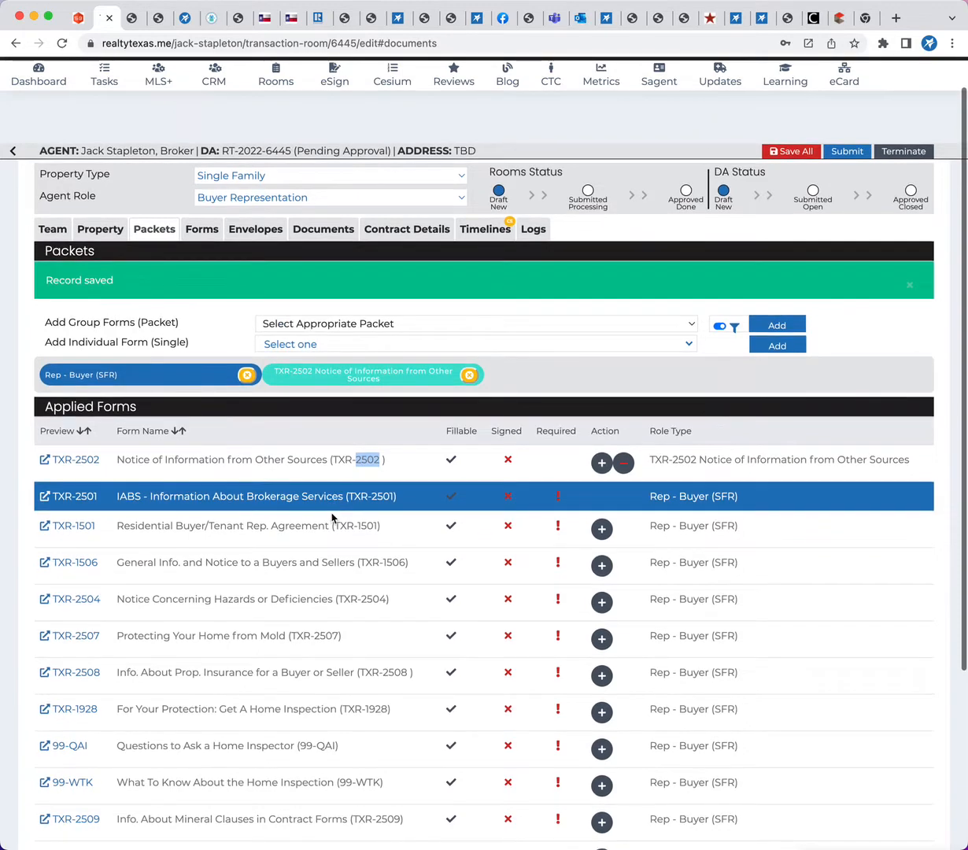
Remove the individually added TXR-2502 Notice of Information from Other Sources from the room and accept the removal
scroll(331, 513, "down", 3)
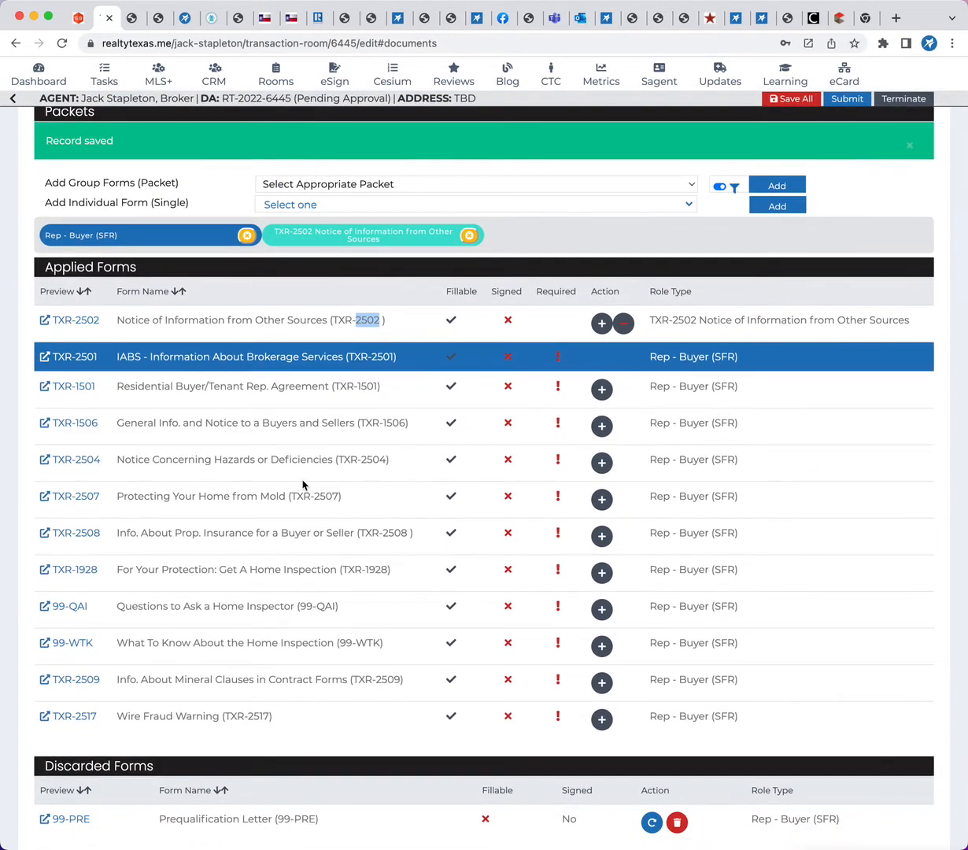
left_click(470, 236)
left_click(607, 123)
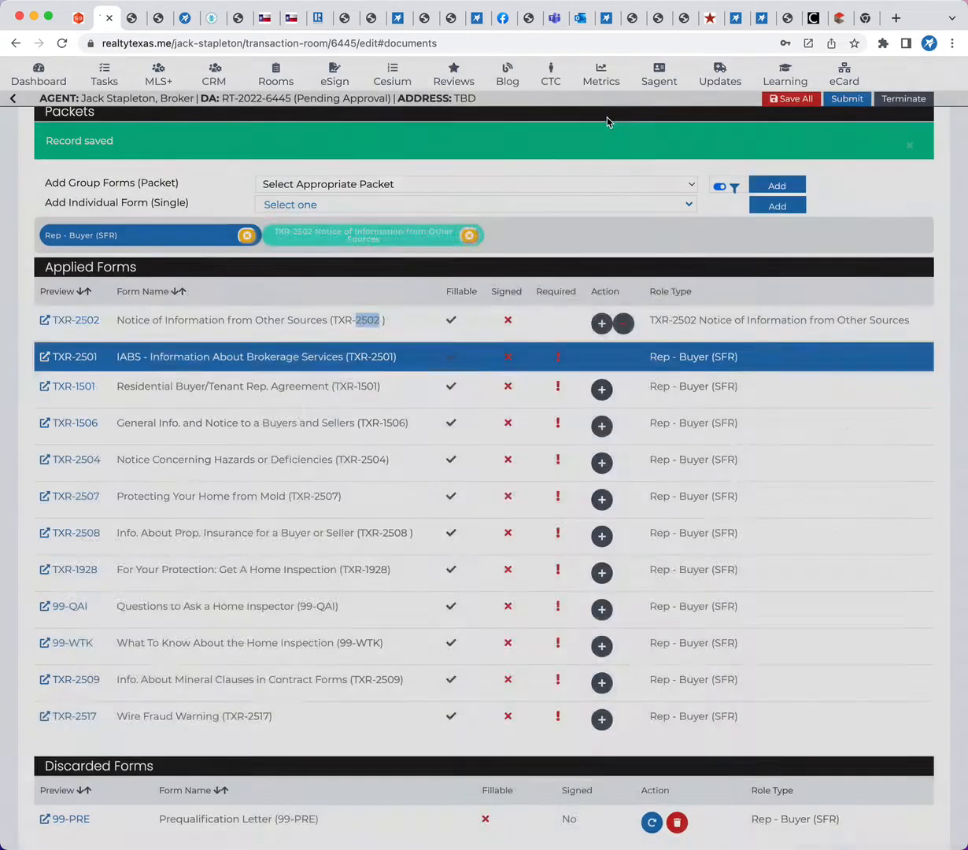
Review the room's fillable forms, including the party fields and terms of the TXR-1501 Residential Buyer/Tenant Representation Agreement
scroll(529, 410, "up", 2)
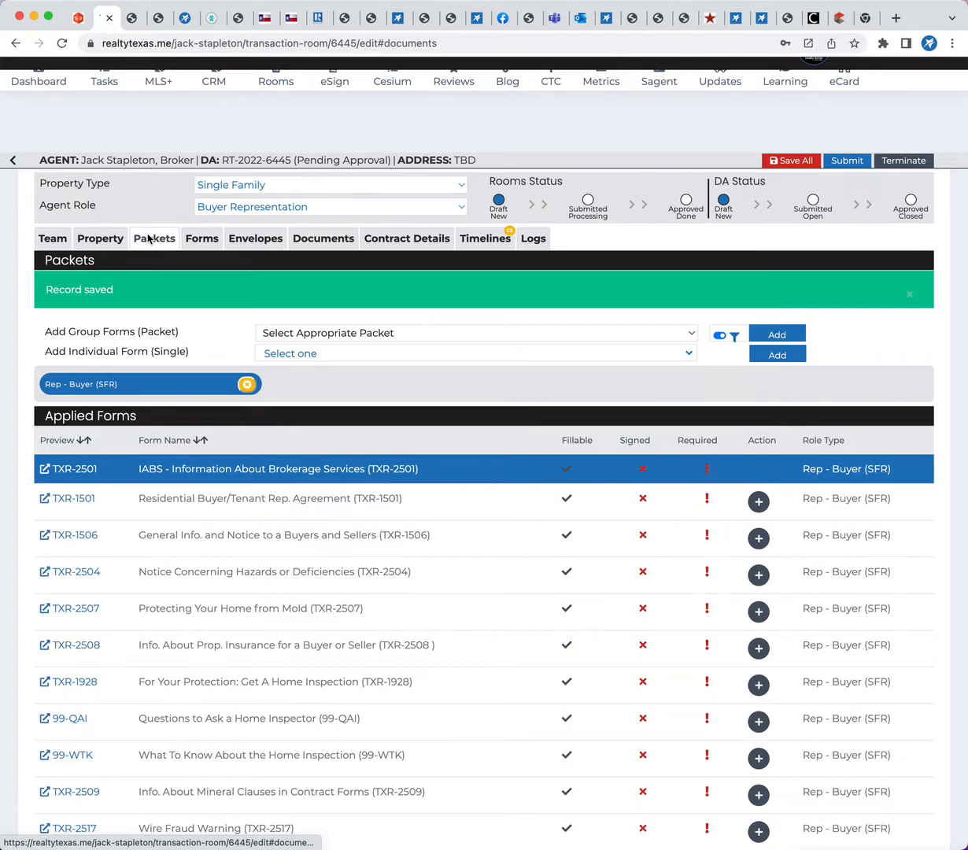
left_click(201, 239)
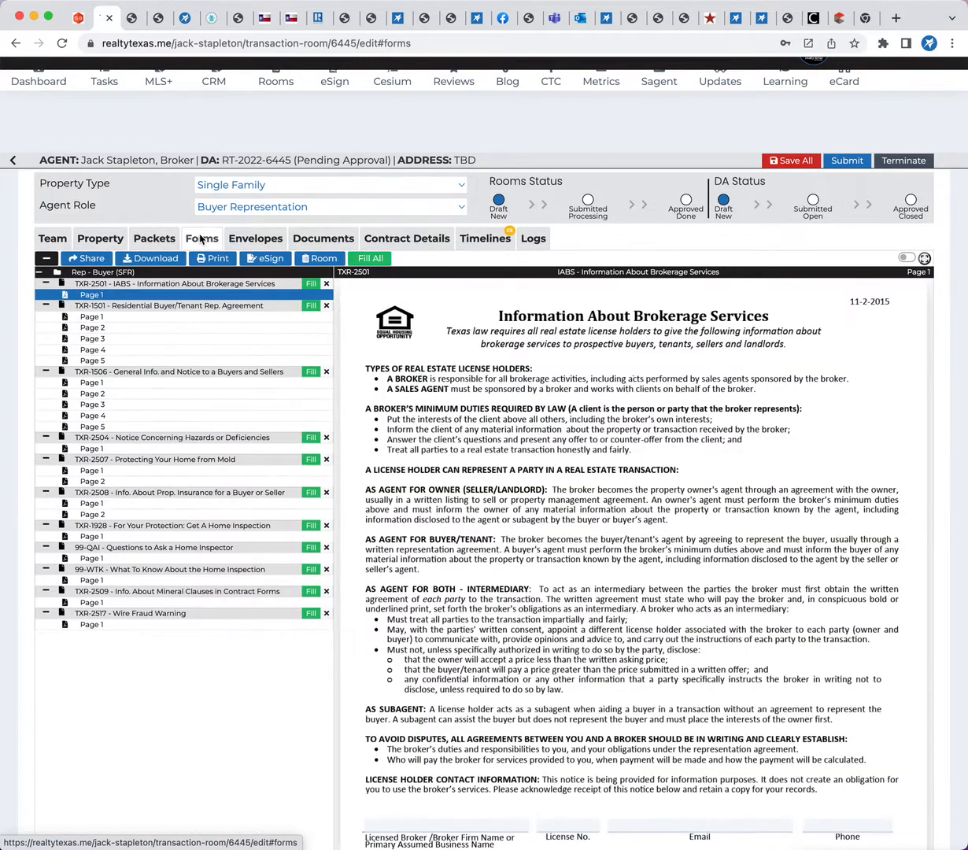
scroll(587, 332, "down", 10)
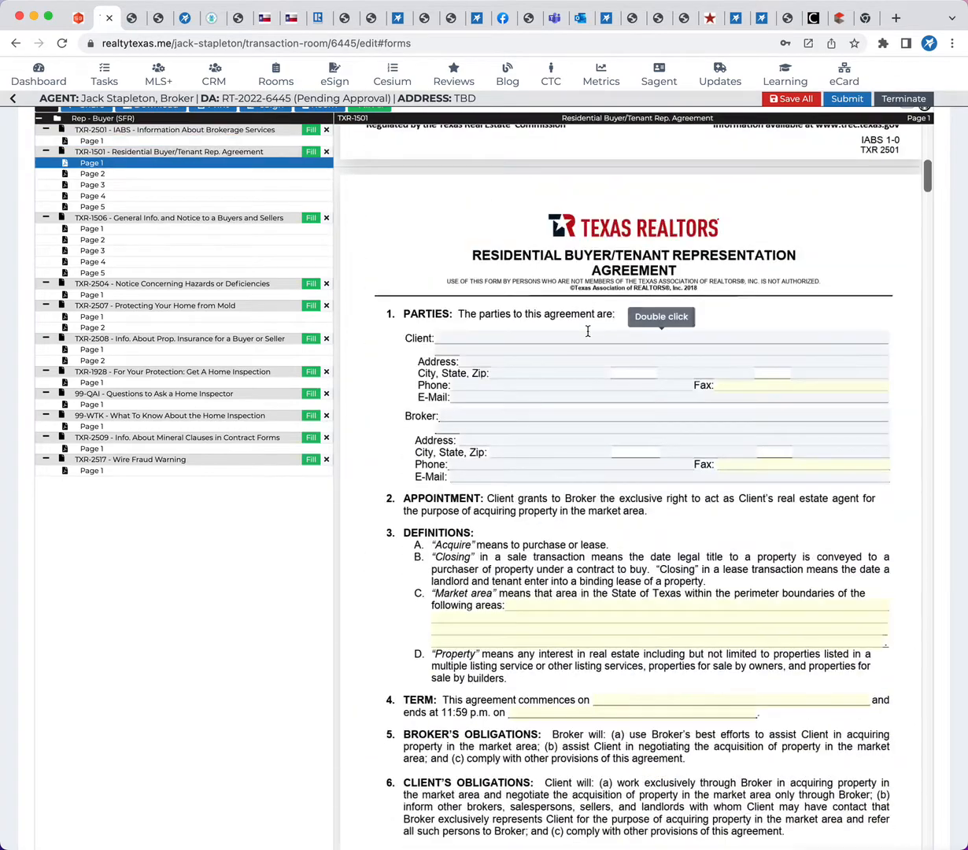
scroll(252, 622, "up", 3)
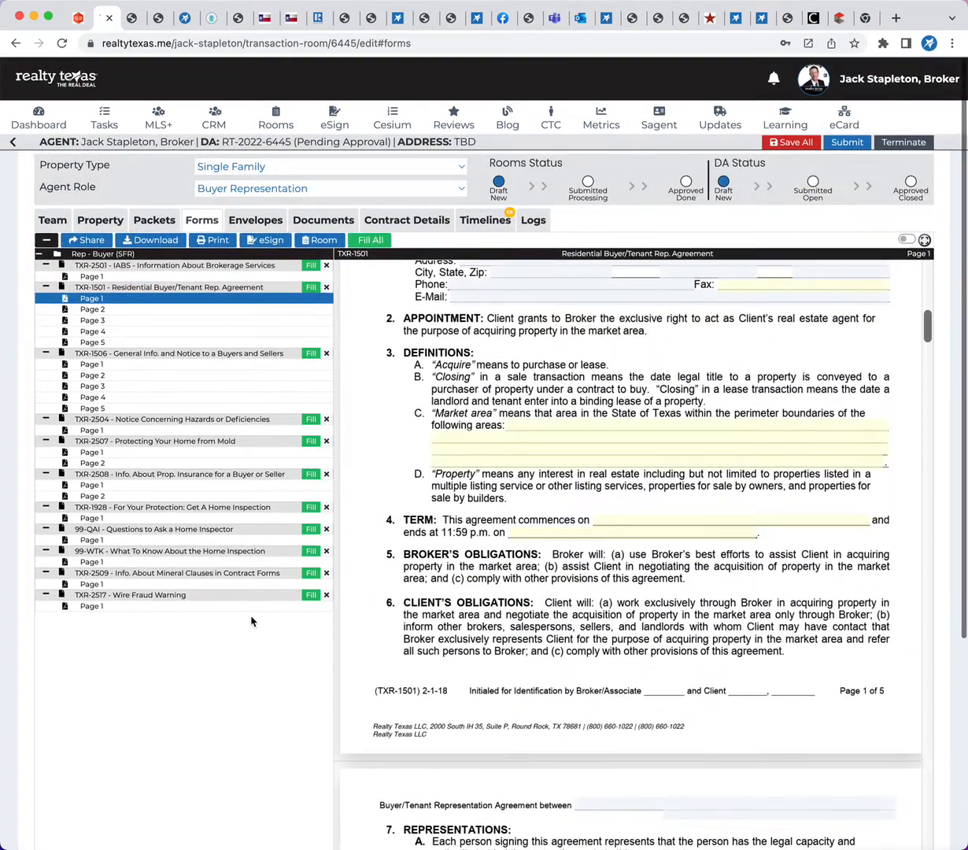
scroll(540, 688, "up", 3)
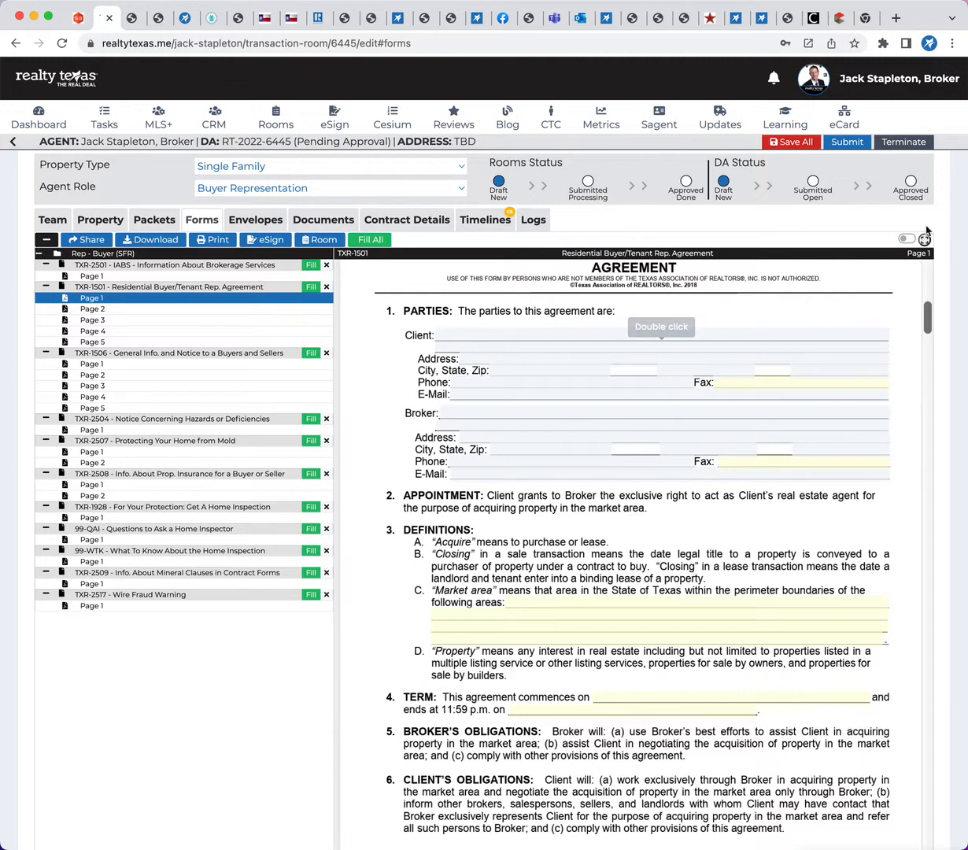
Open the account's Form Templates page in a new browser tab and switch to it
left_click(865, 80)
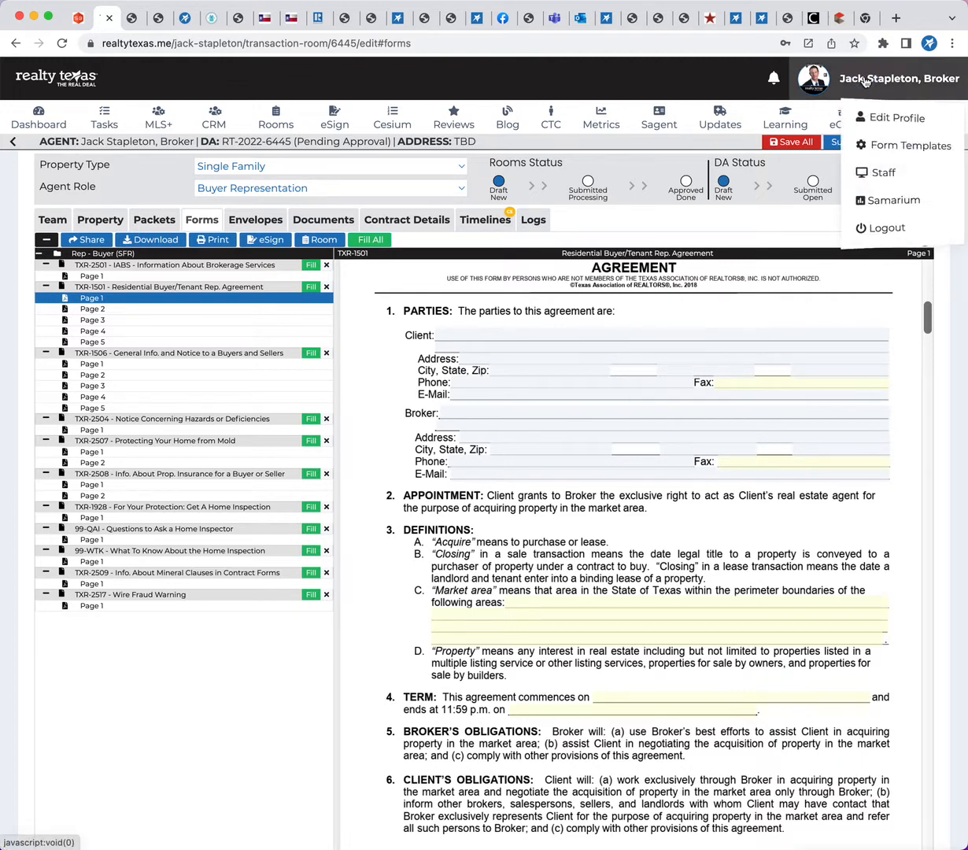
right_click(882, 146)
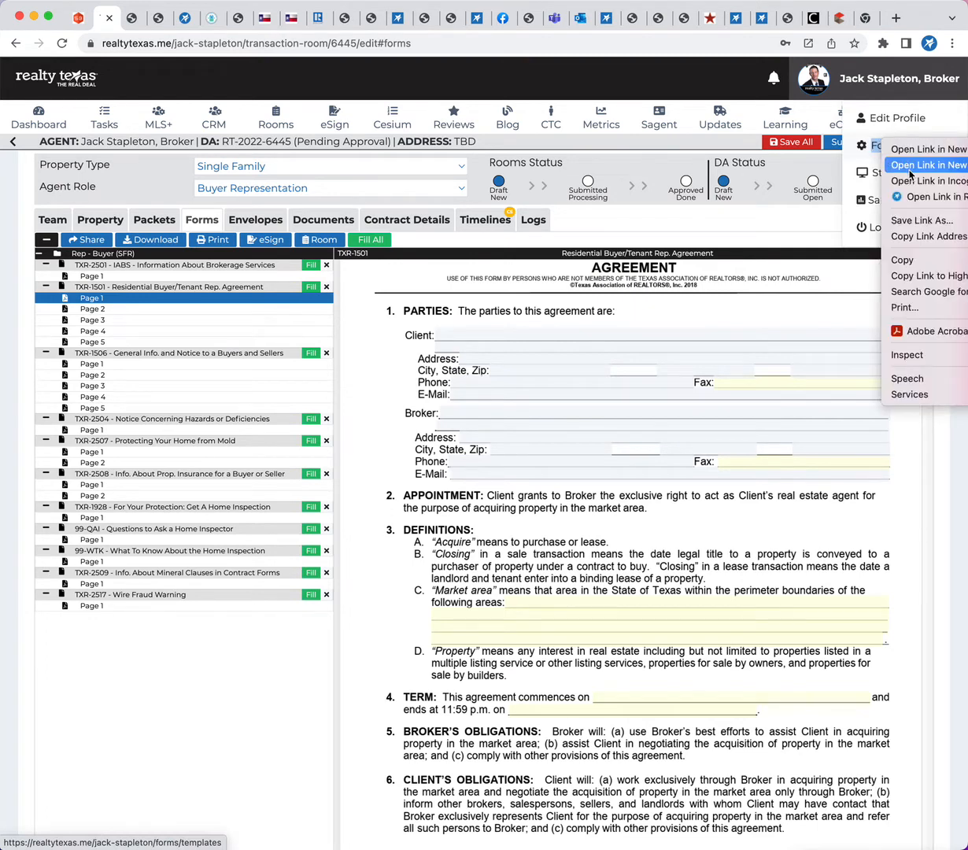
left_click(916, 149)
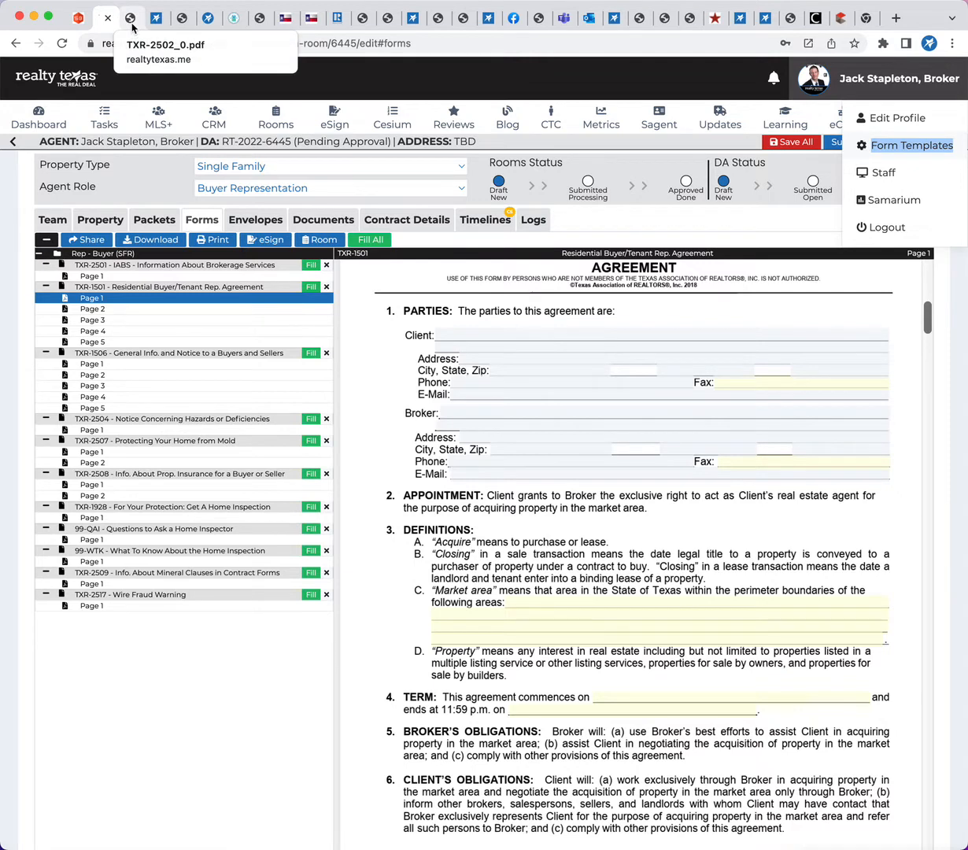
left_click(158, 22)
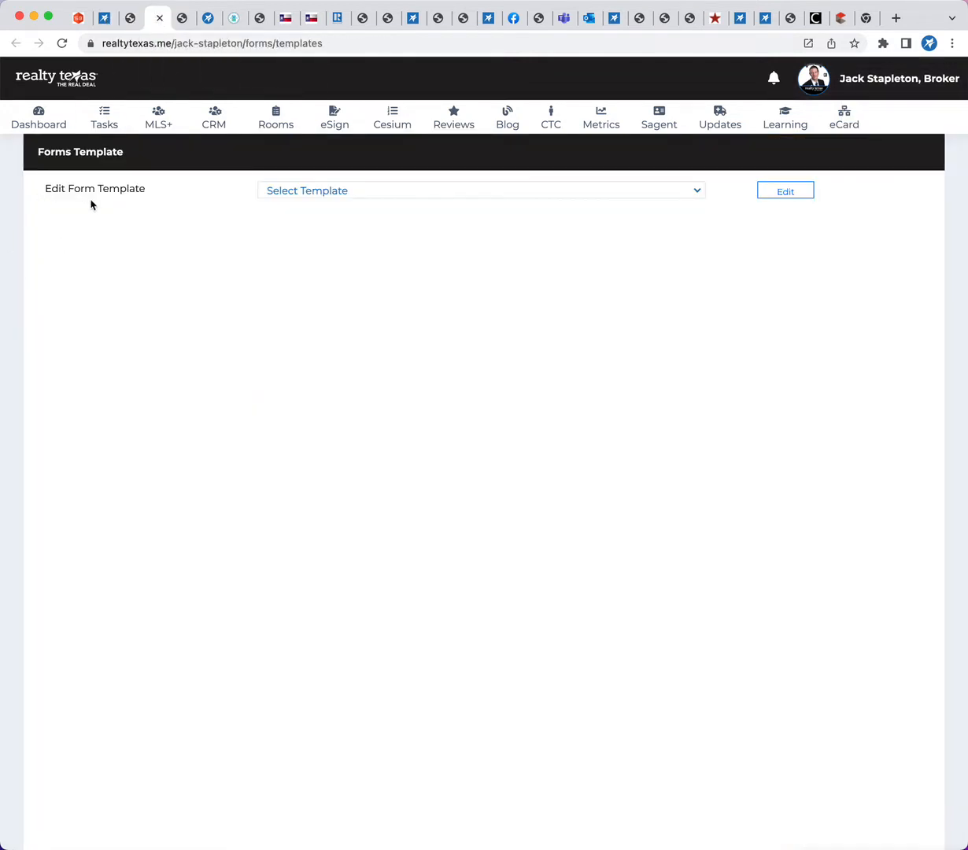
Search the form templates for 1501, checking the room's forms in between
left_click(324, 192)
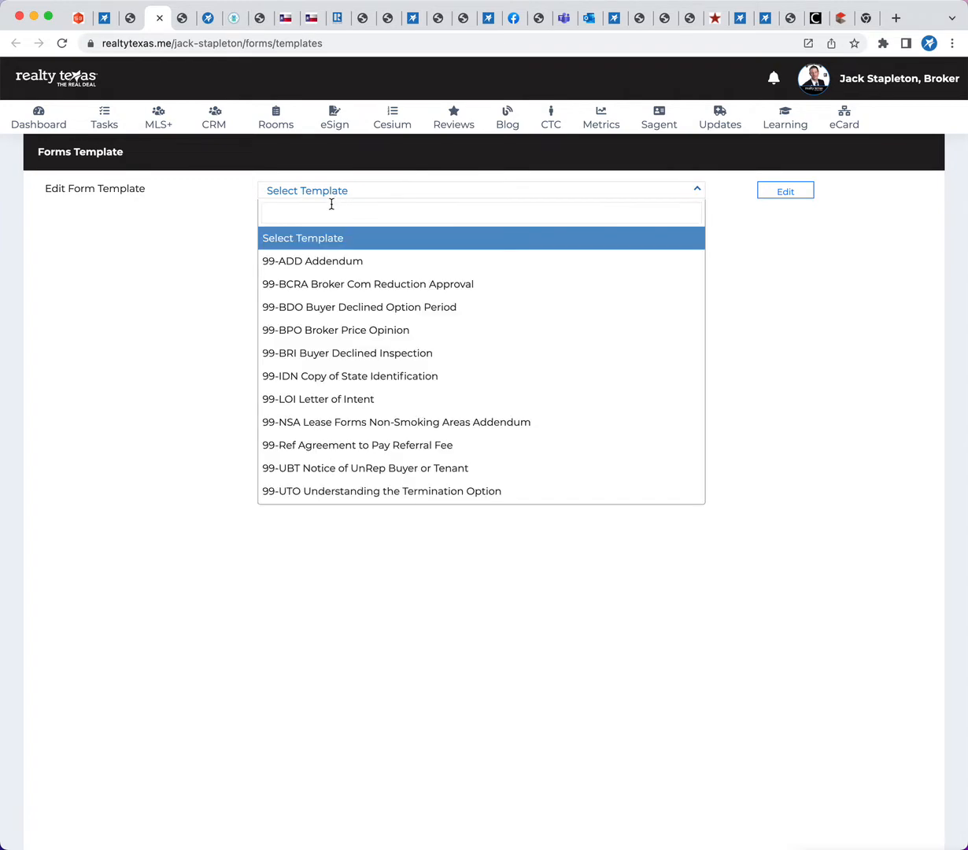
left_click(105, 20)
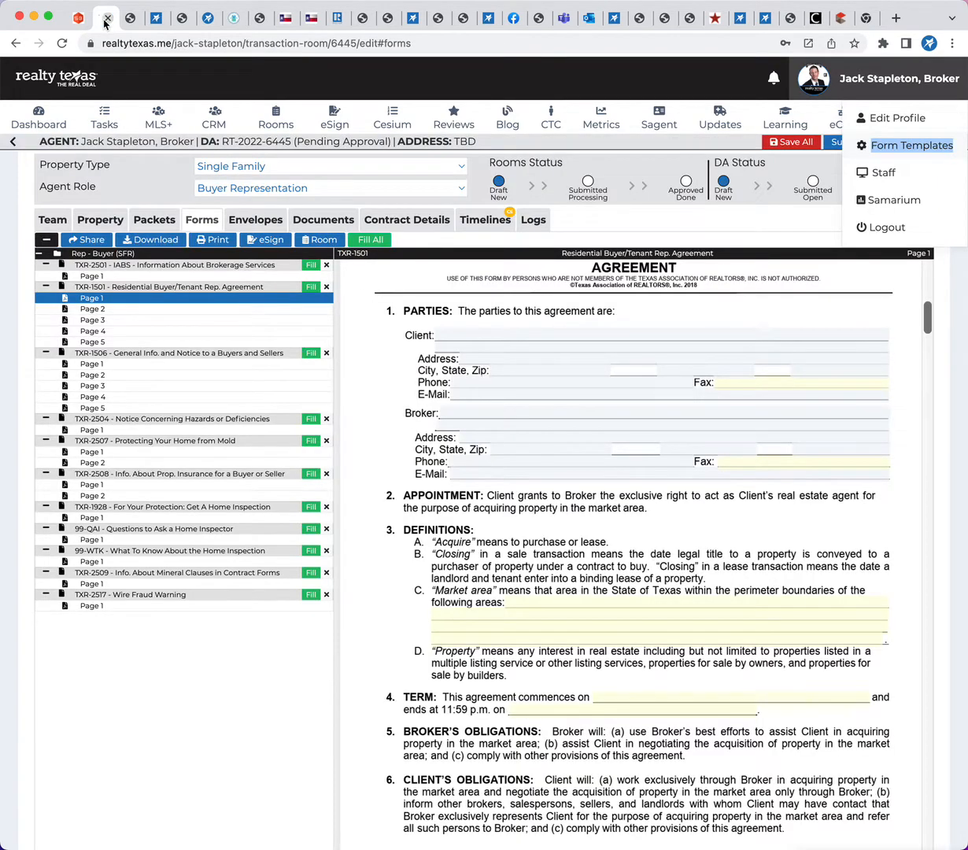
left_click(153, 22)
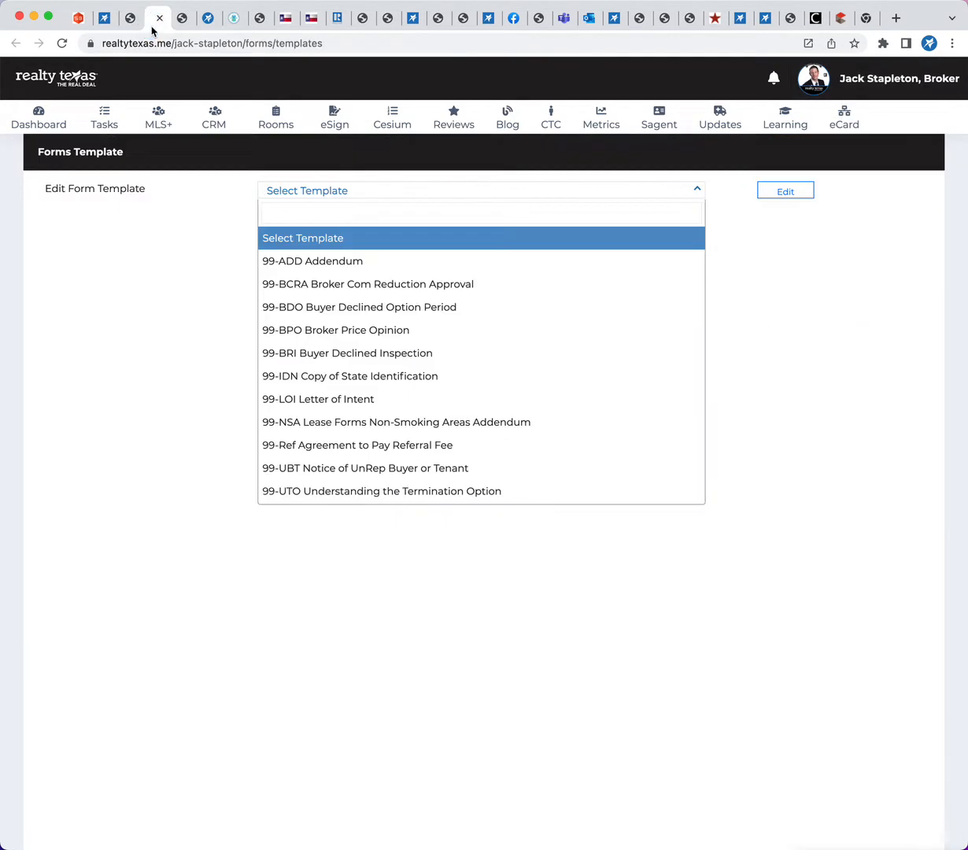
left_click(277, 211)
type("1501")
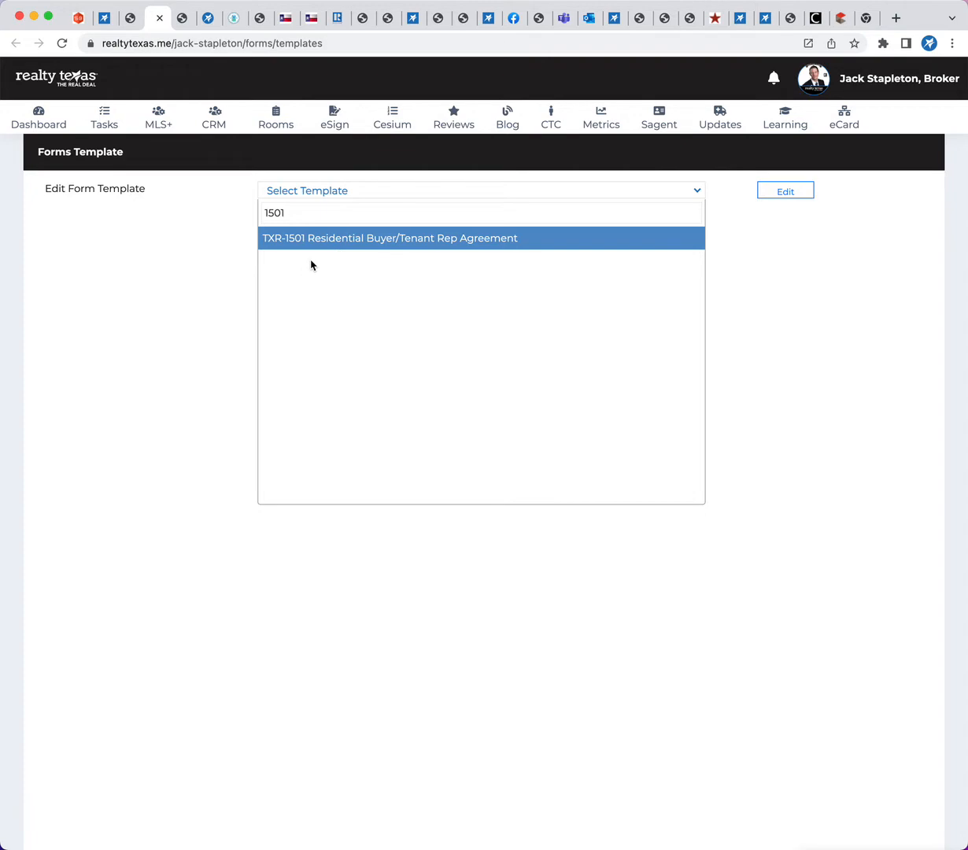
Replace the template search with "rep" and look through the matching packets and forms
key("BackSpace")
key("BackSpace")
key("BackSpace")
key("BackSpace")
type("rep")
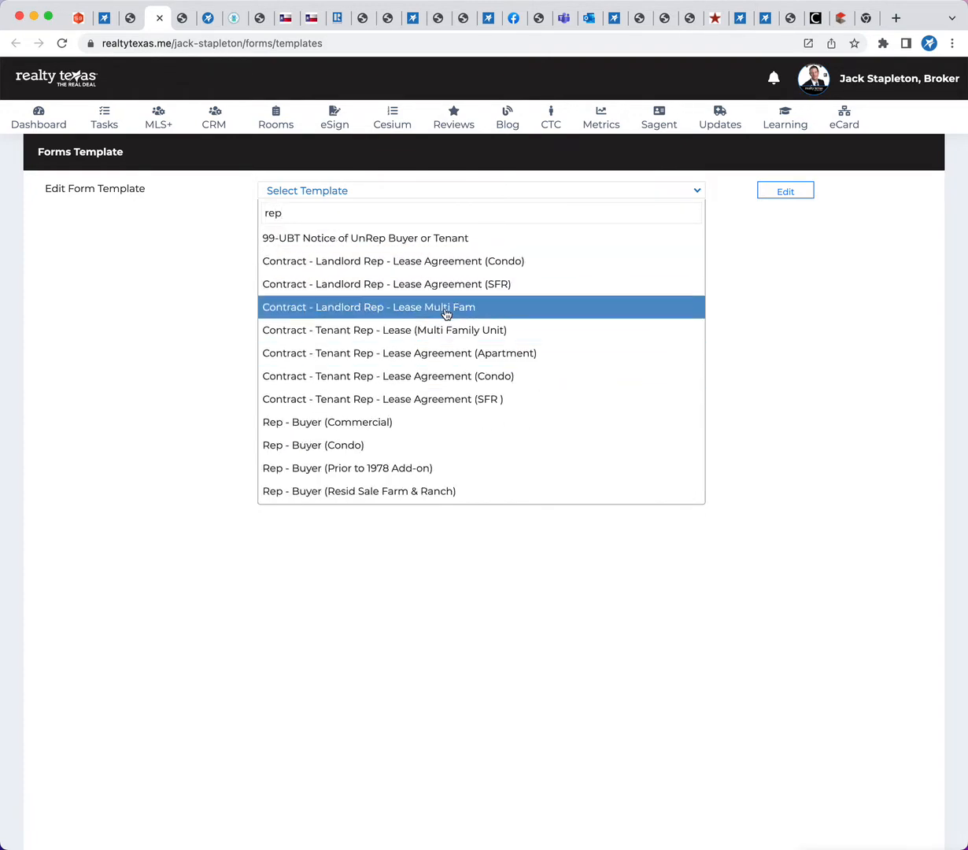
scroll(443, 395, "down", 1)
scroll(443, 395, "up", 1)
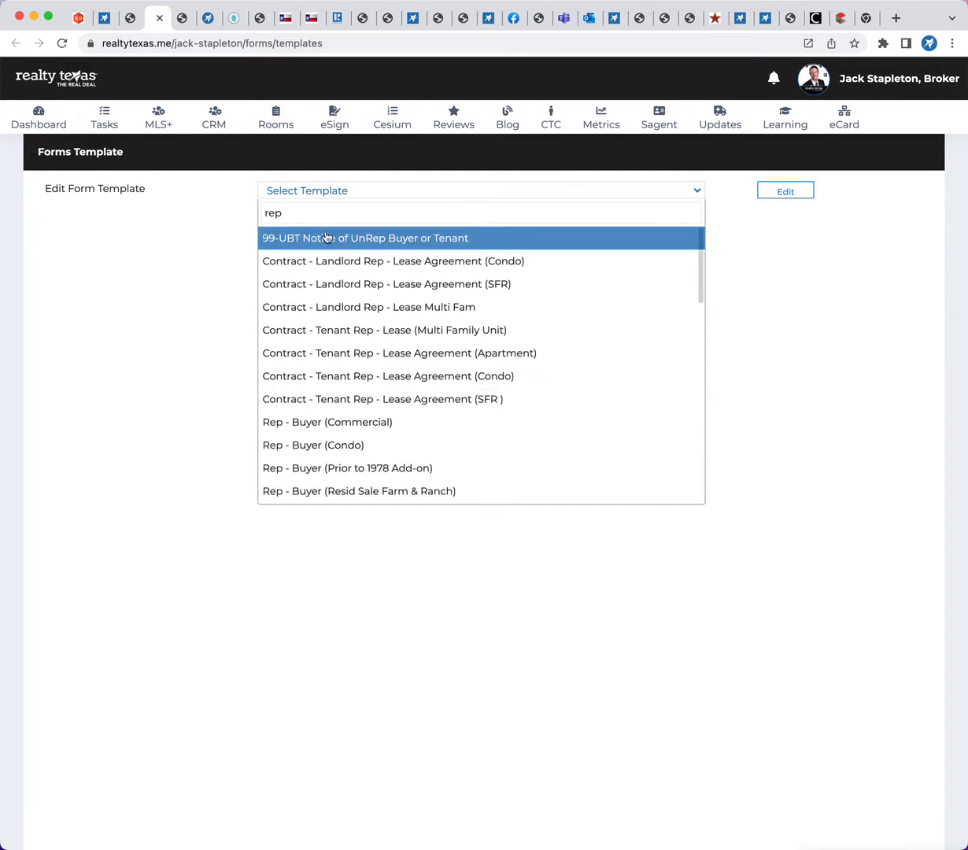
Search the form templates for 150 and open TXR-1501 Residential Buyer/Tenant Rep Agreement for editing
left_click_drag(309, 211, 165, 210)
type("150")
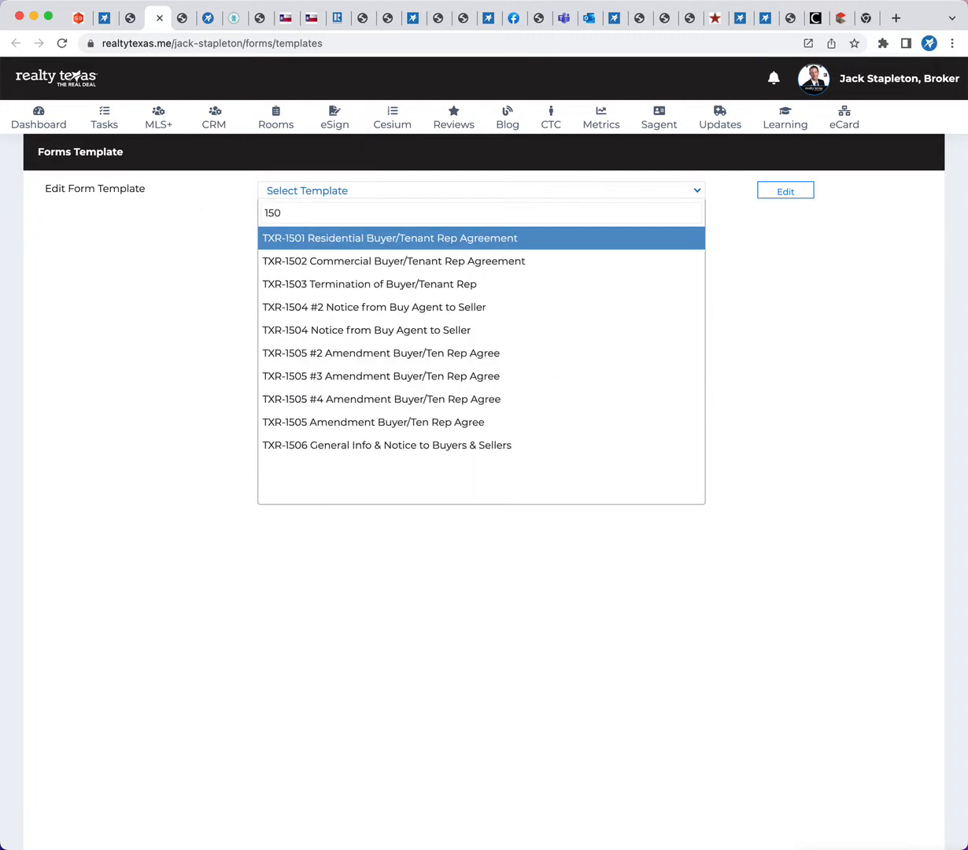
type("1")
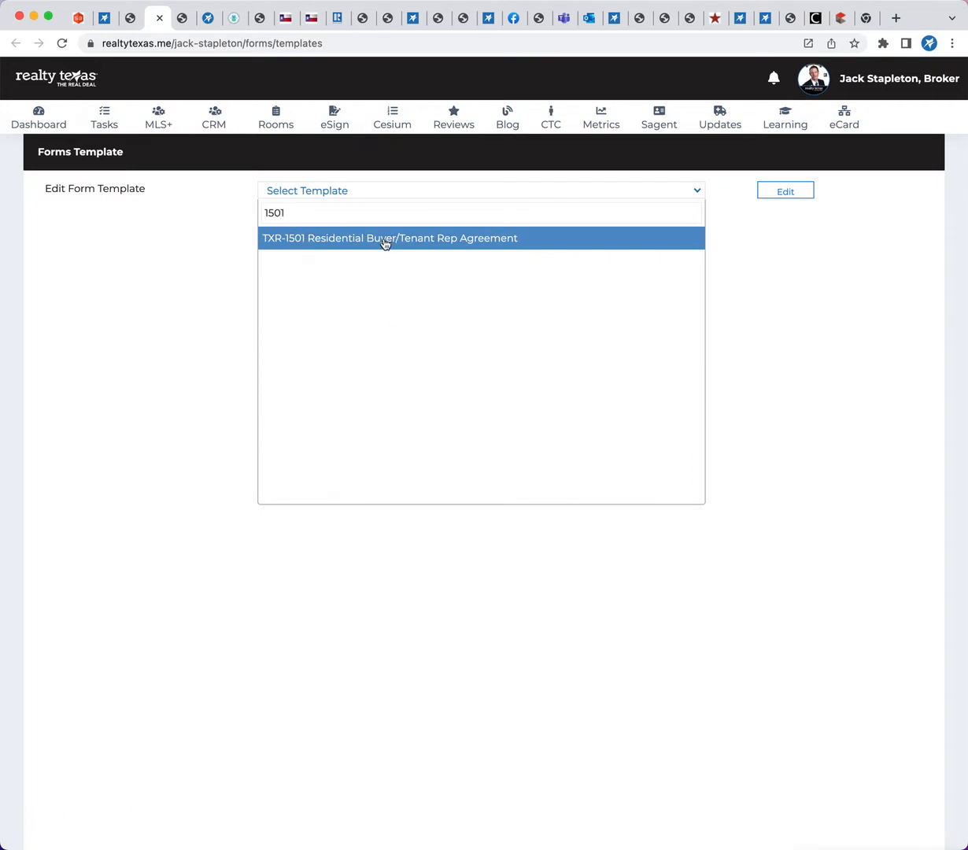
key("BackSpace")
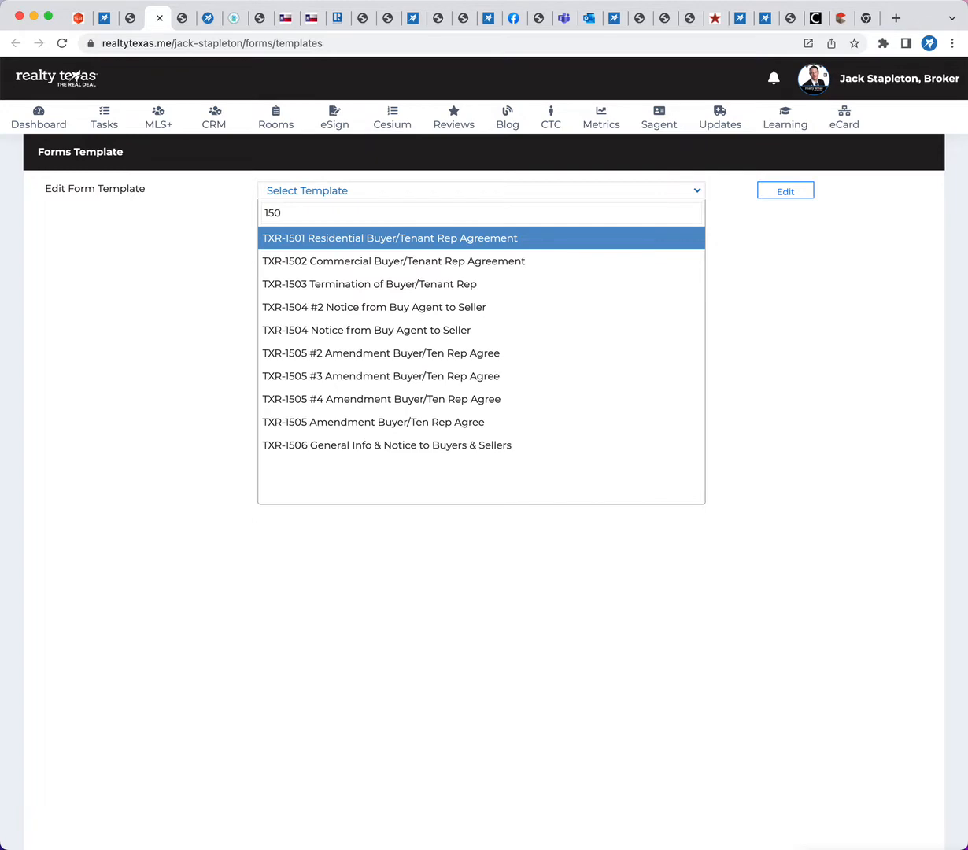
left_click(428, 240)
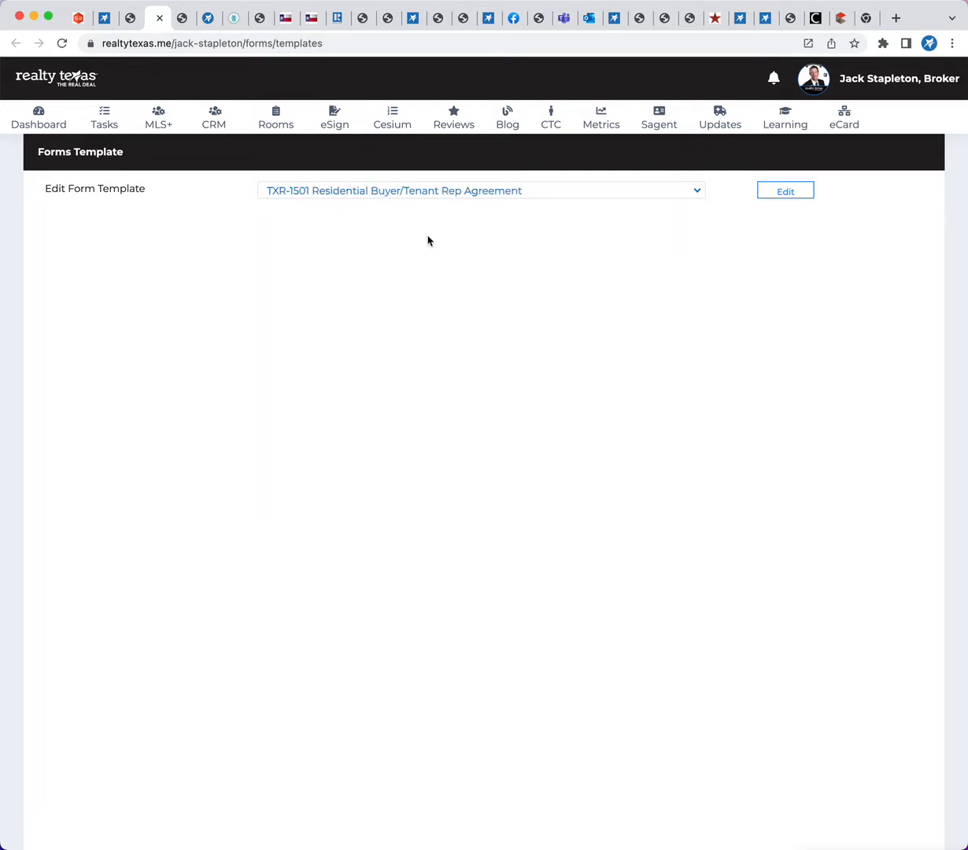
left_click(792, 194)
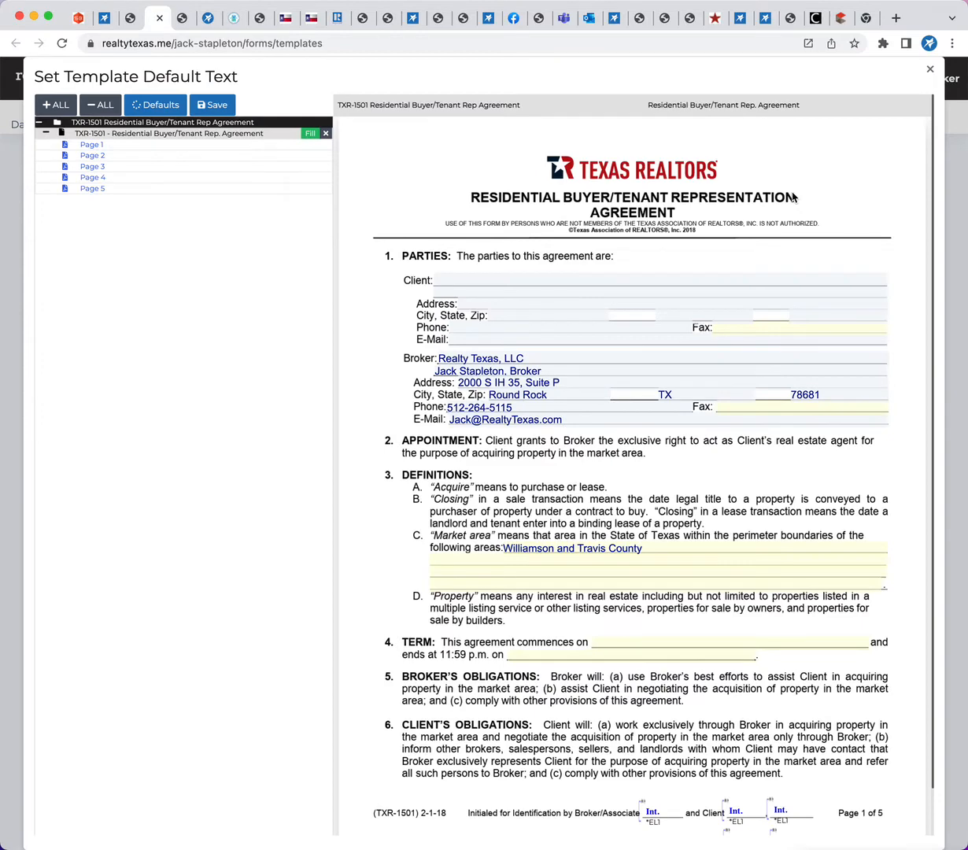
Check the broker and market area defaults on page 1, and mark option A, Intermediary Status, in paragraph 8
scroll(812, 469, "down", 1)
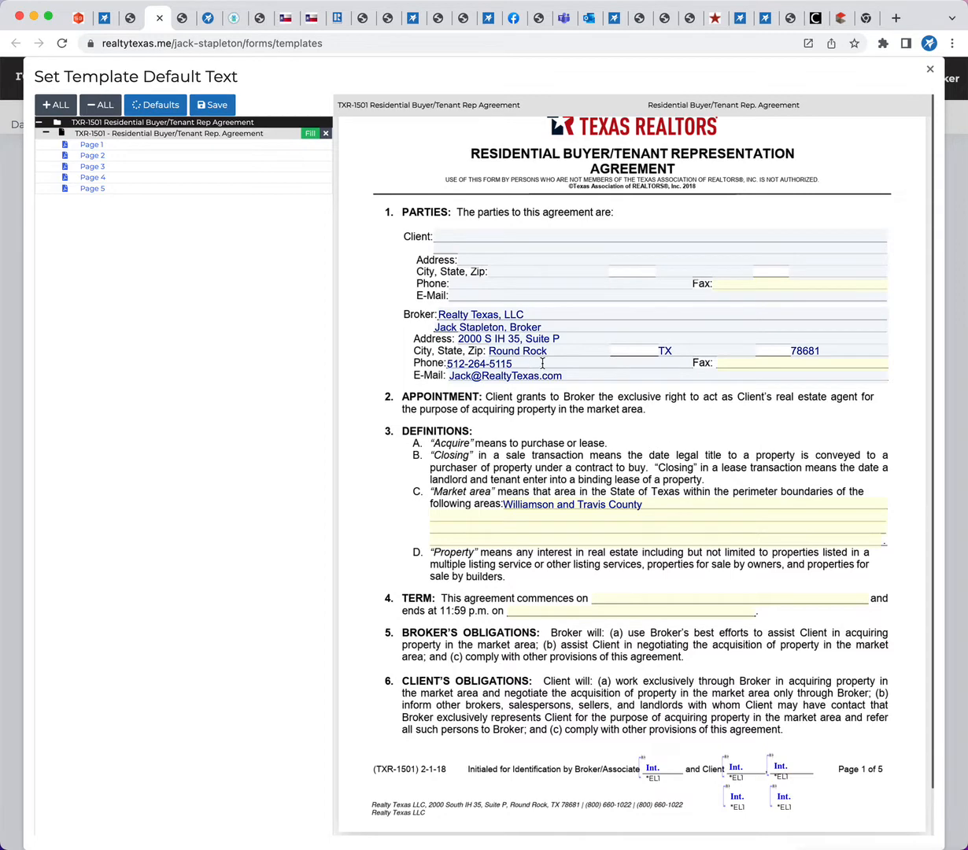
scroll(537, 404, "down", 3)
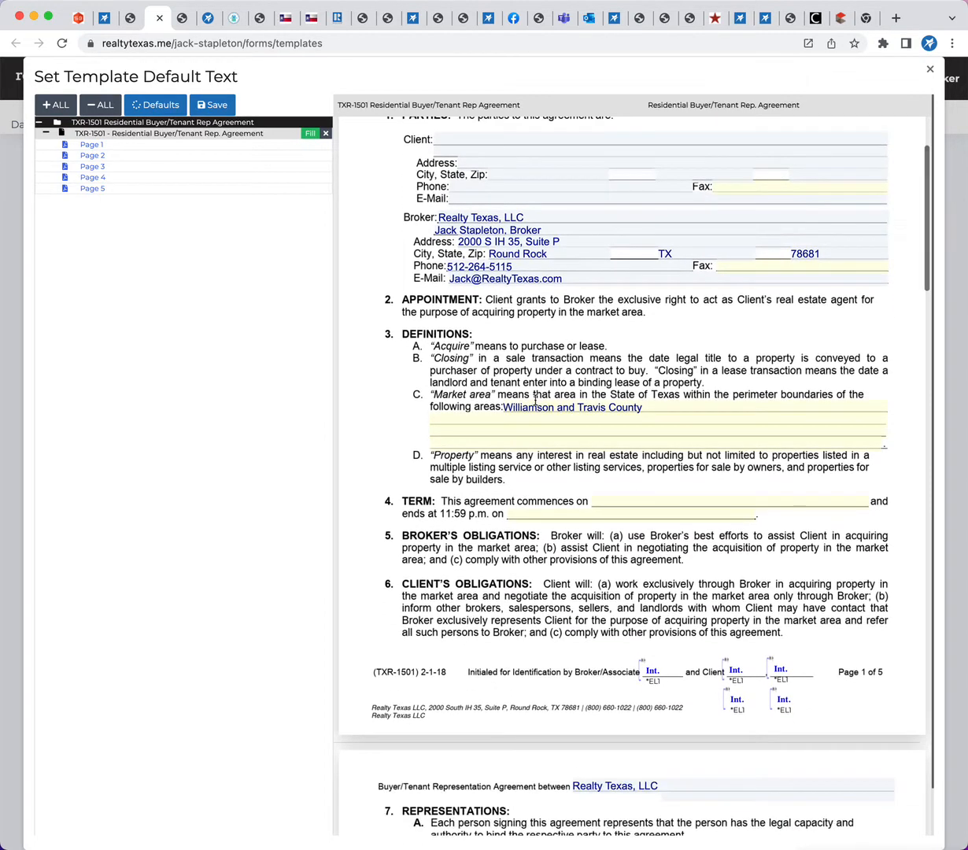
left_click_drag(642, 401, 344, 404)
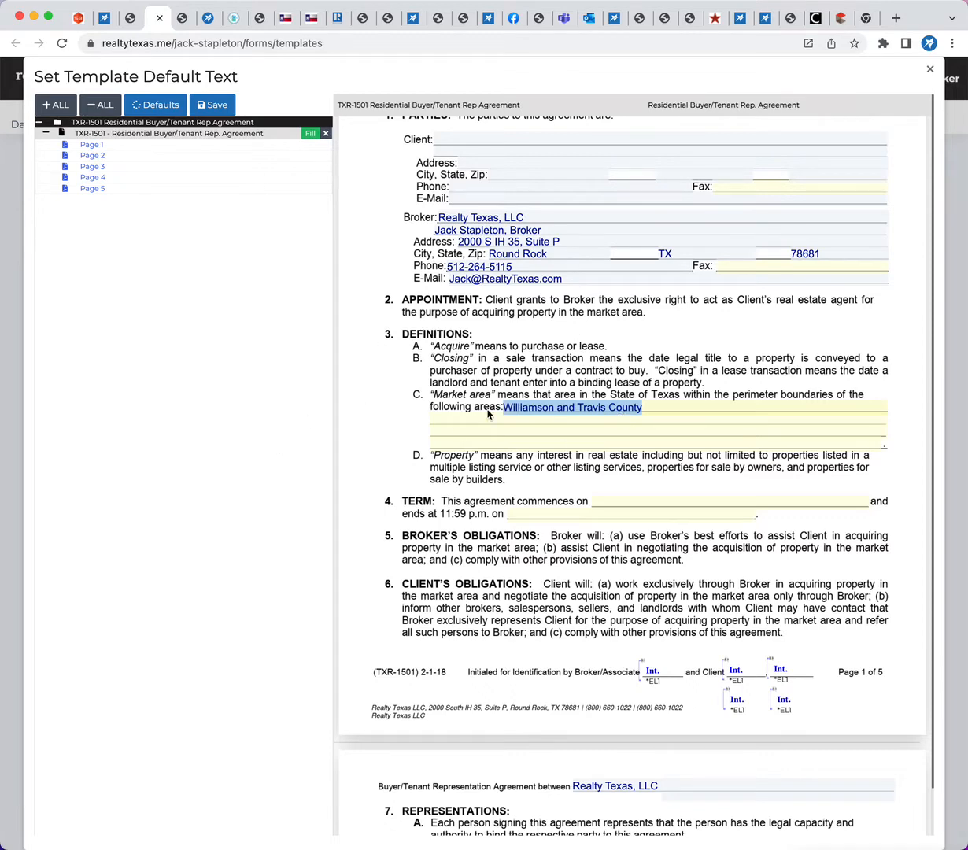
scroll(488, 415, "down", 6)
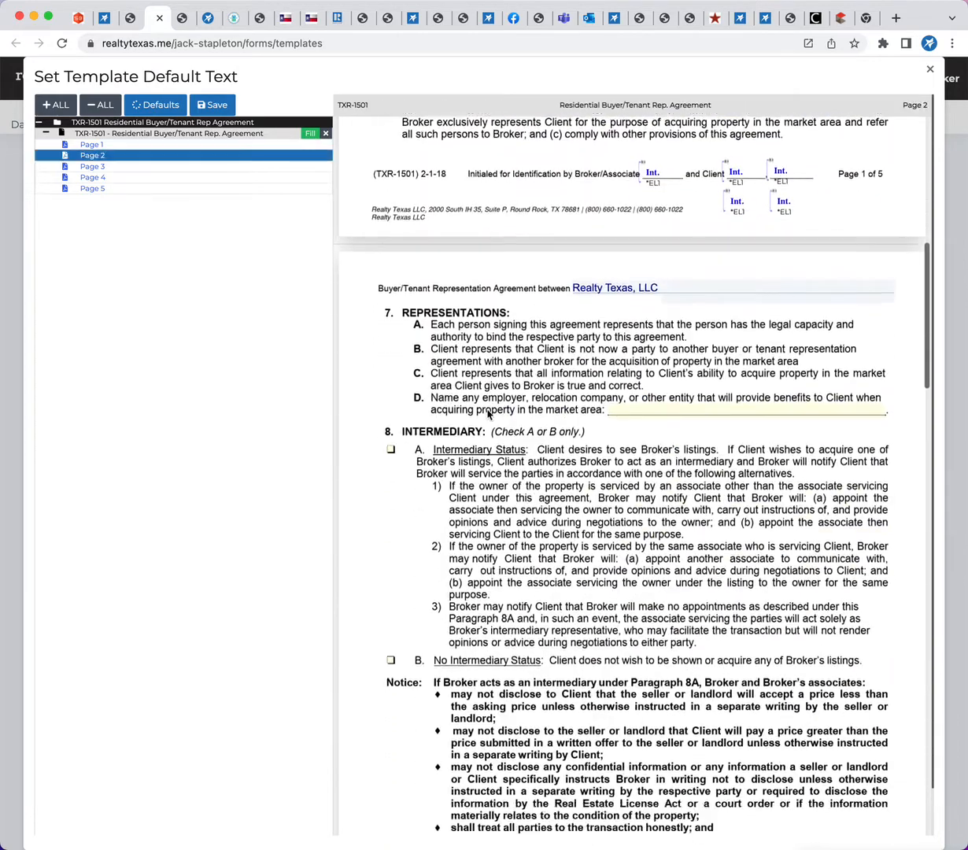
scroll(488, 415, "down", 5)
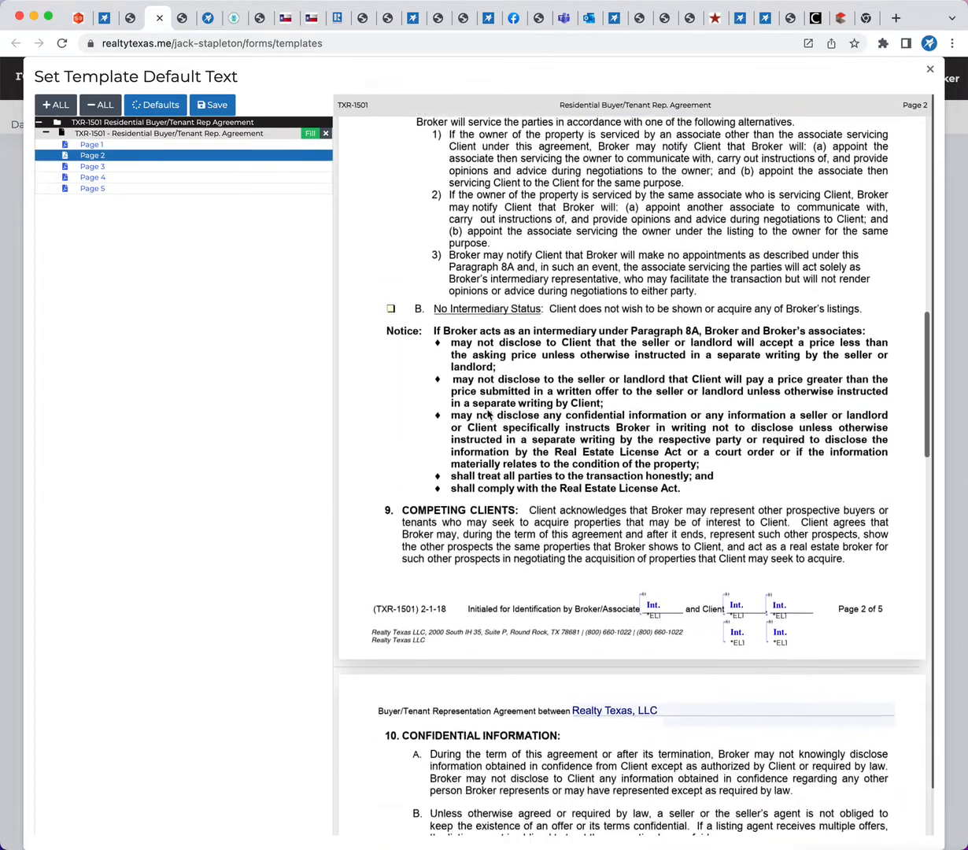
scroll(488, 415, "up", 3)
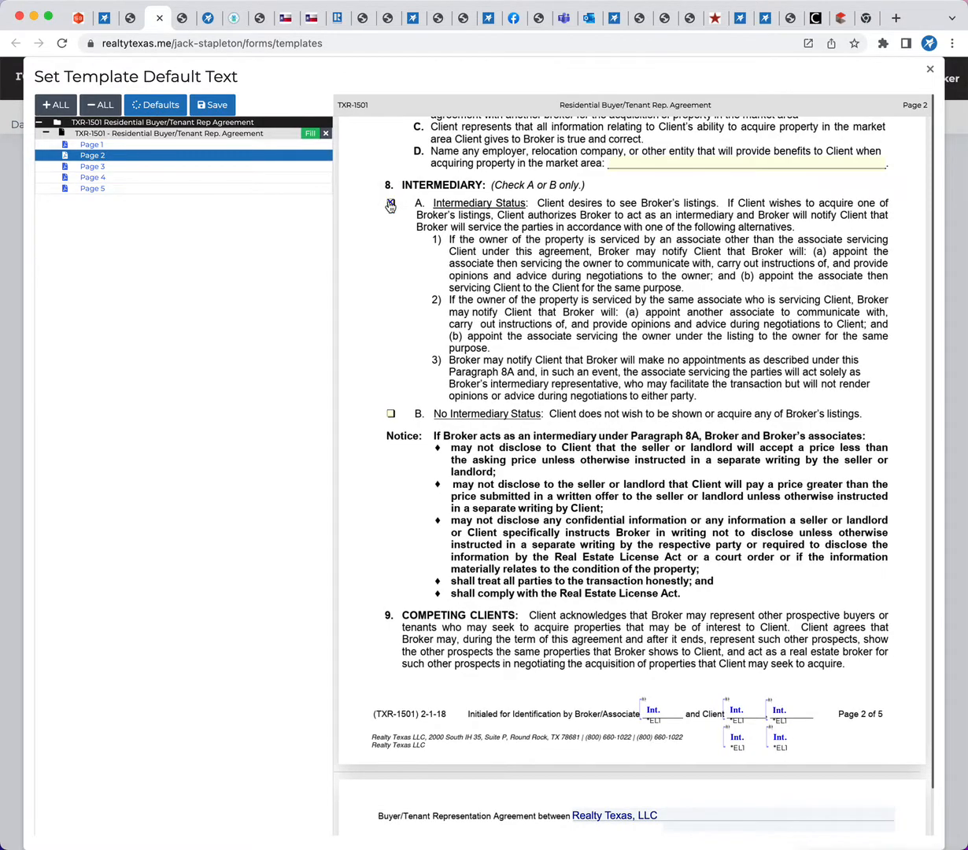
Review the default values for broker's fees, construction fee, protection period, county and addenda on pages 3 and 4
scroll(618, 373, "down", 5)
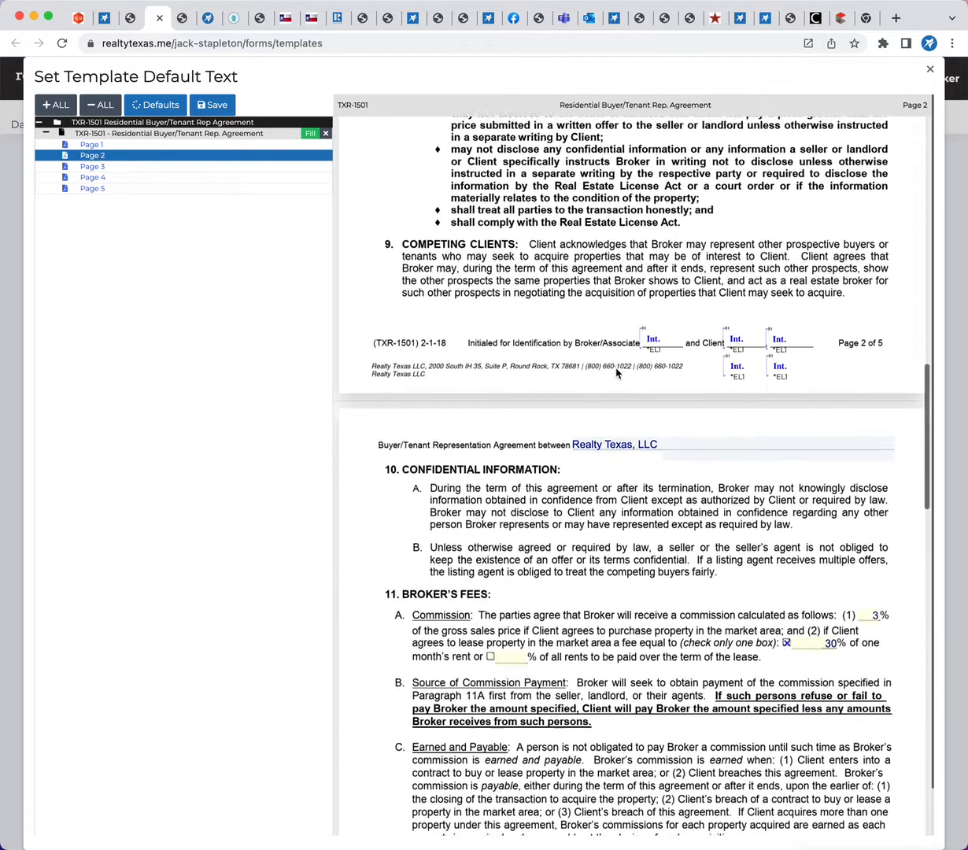
scroll(618, 373, "down", 2)
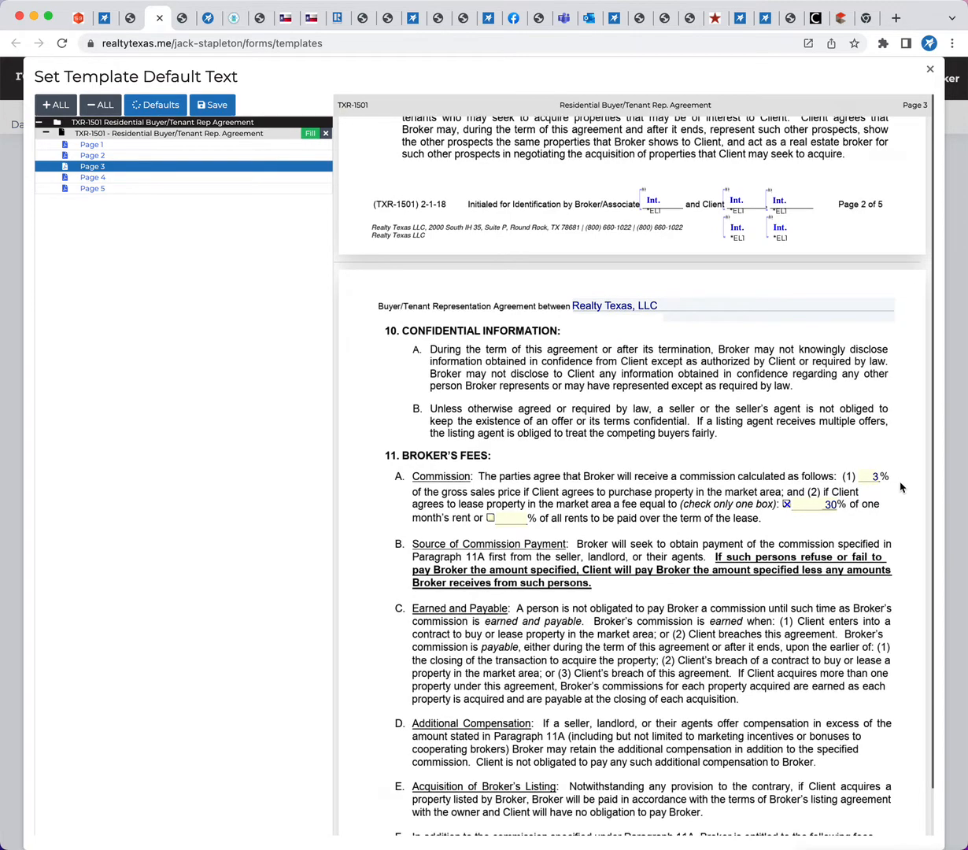
scroll(605, 513, "down", 1)
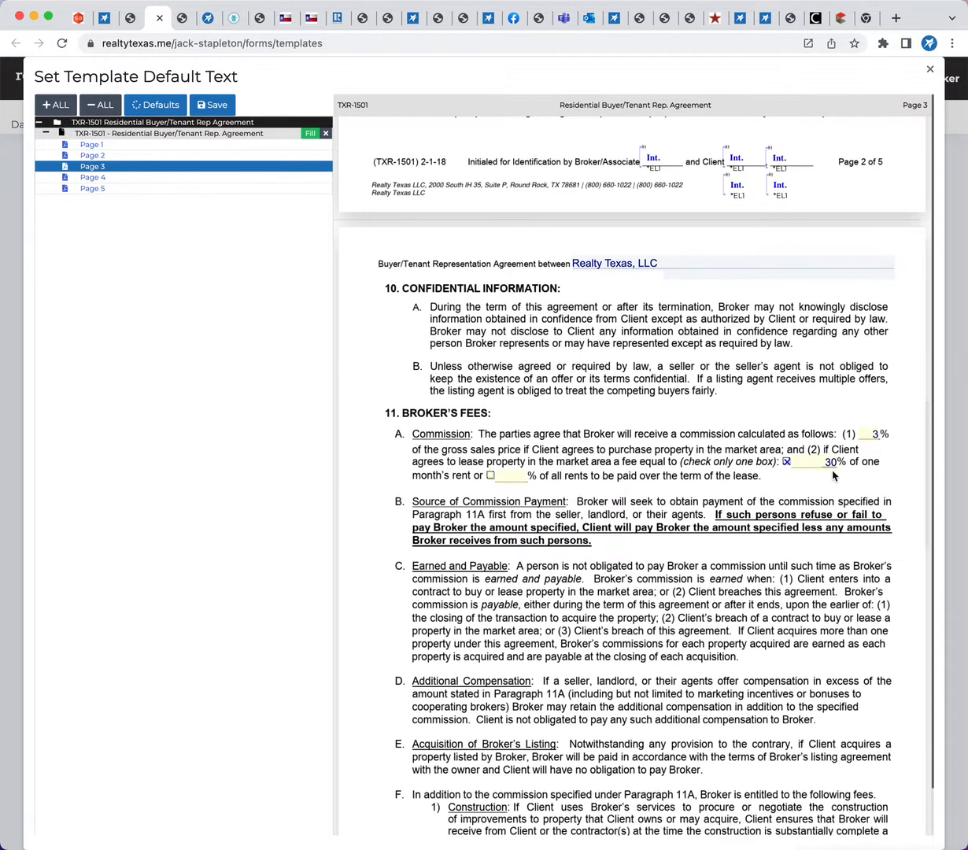
scroll(559, 560, "down", 2)
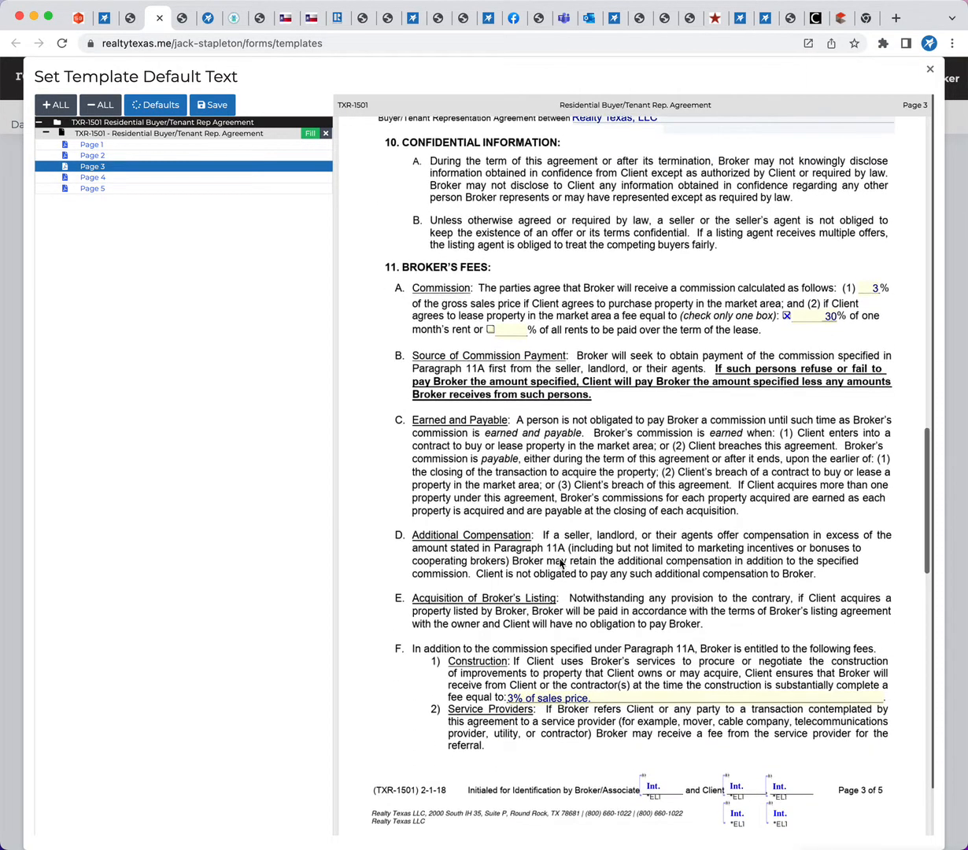
scroll(561, 563, "down", 2)
scroll(472, 582, "down", 1)
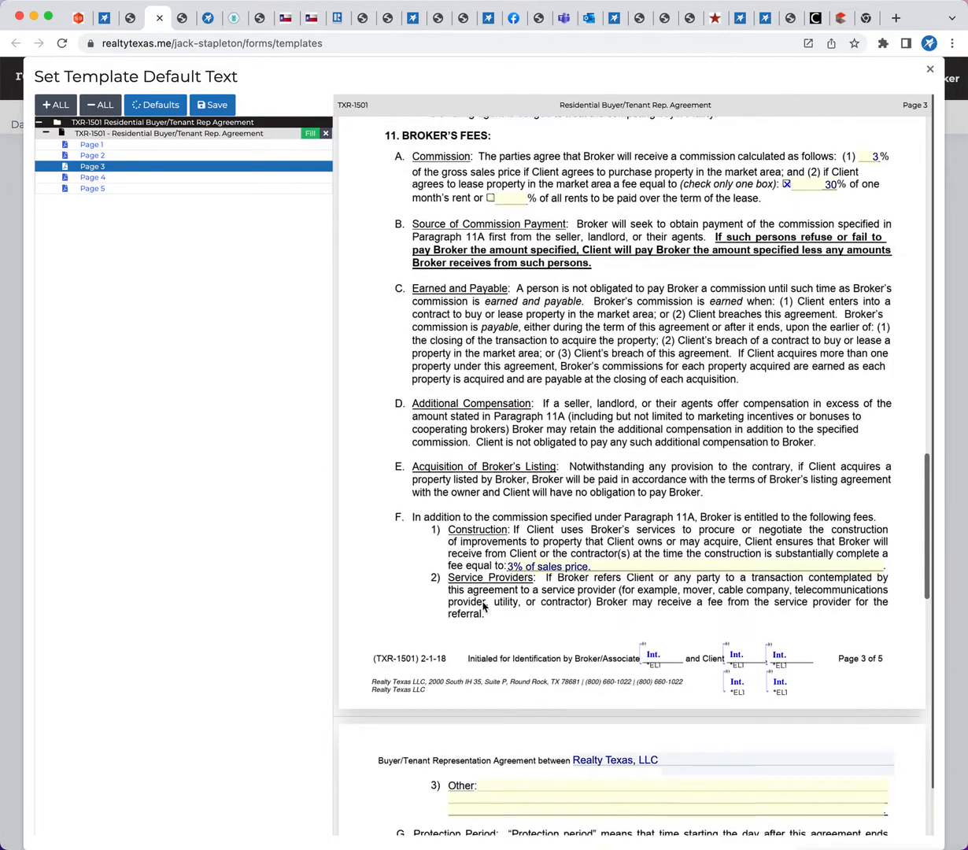
scroll(484, 605, "down", 6)
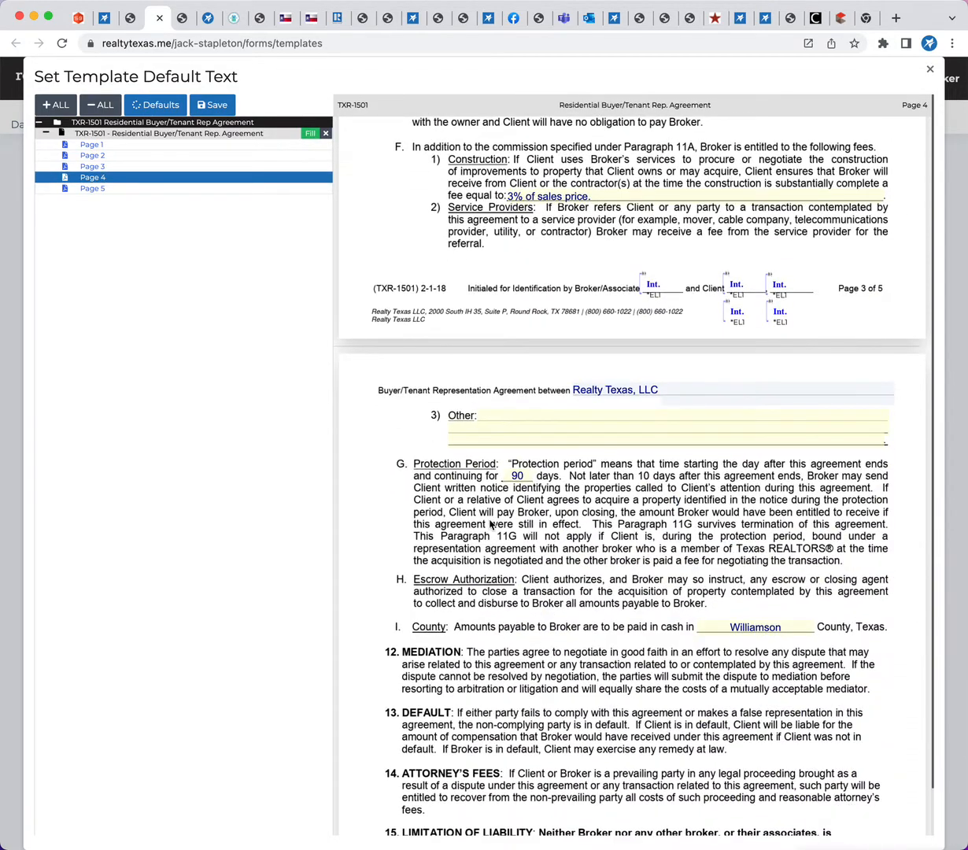
scroll(492, 524, "down", 4)
scroll(514, 366, "down", 3)
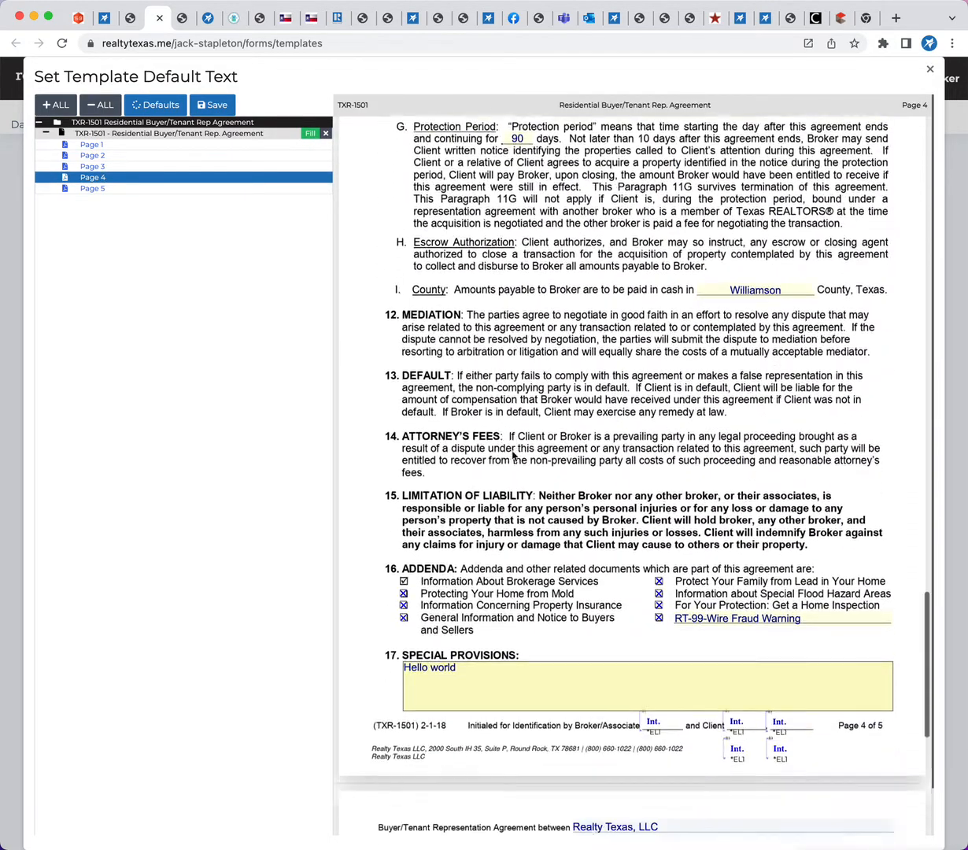
scroll(619, 611, "down", 4)
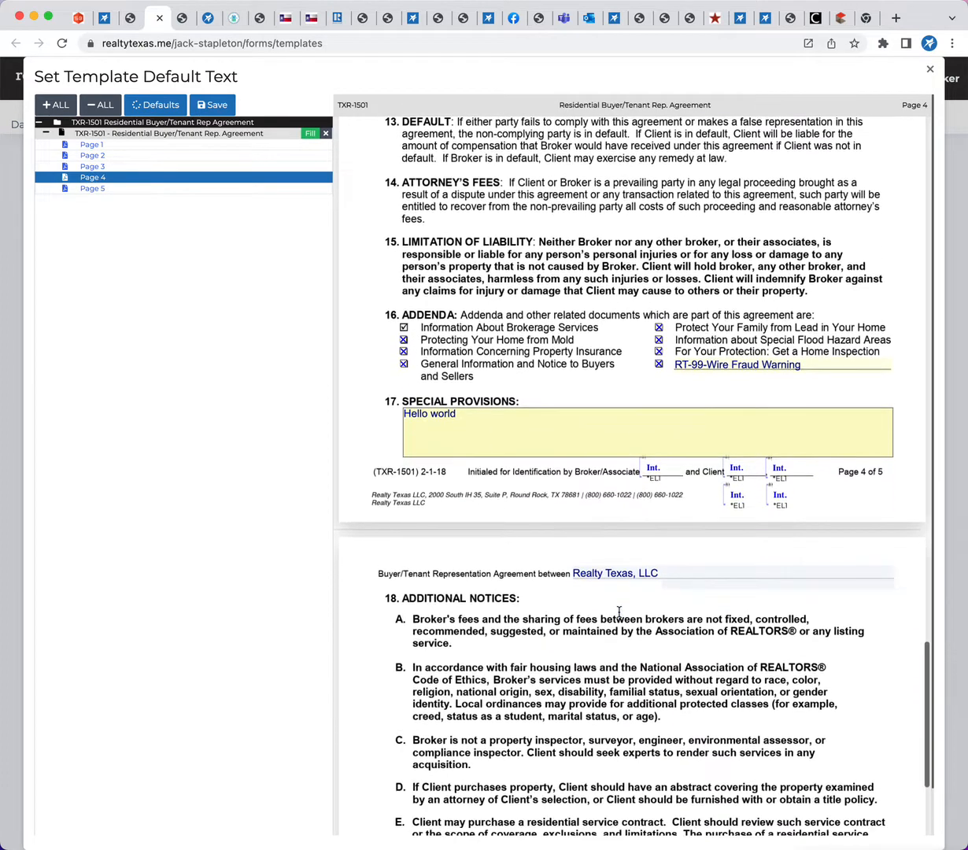
Replace the default text in paragraph 17, Special Provisions, with "No Special Provisions."
triple_click(439, 382)
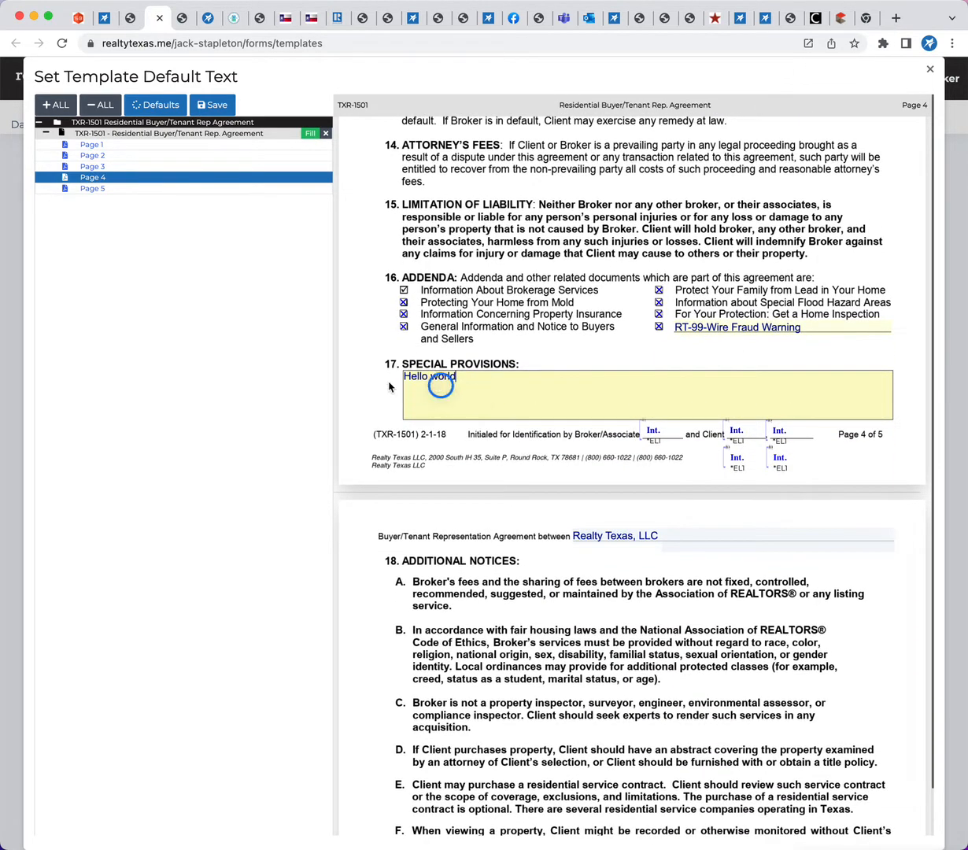
type("No Special Provi")
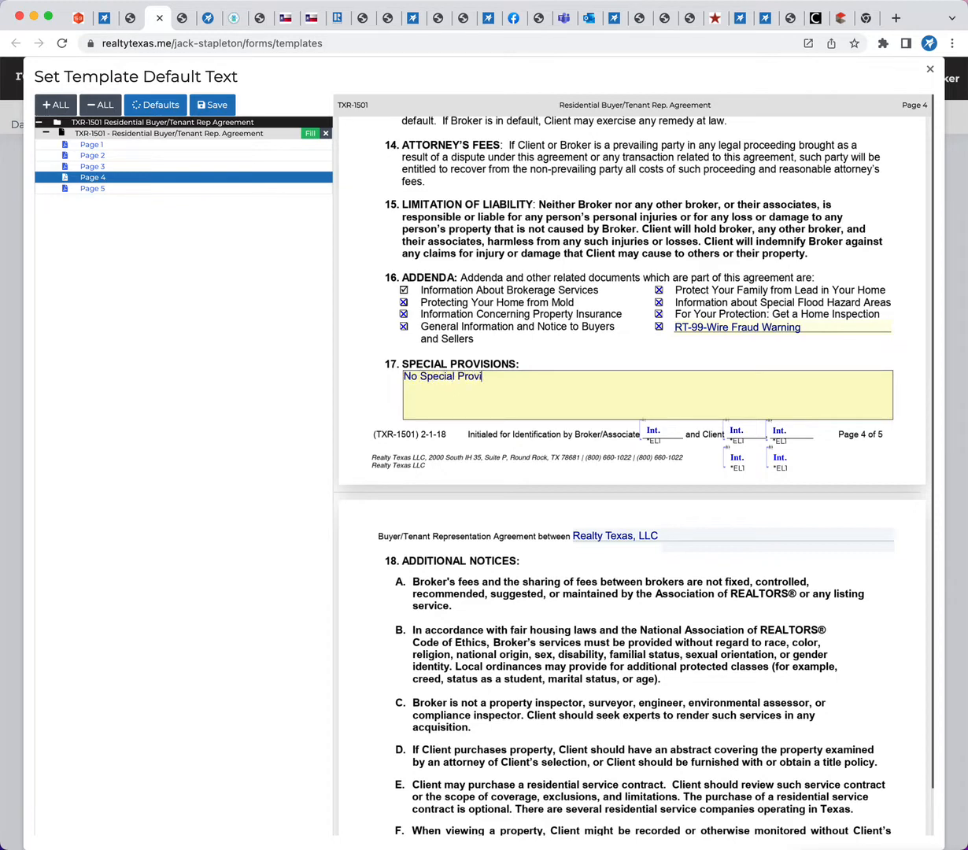
type("dions")
type("ions.")
Check the signature fields on page 5, save the template's default text and close the template editor
scroll(531, 586, "down", 5)
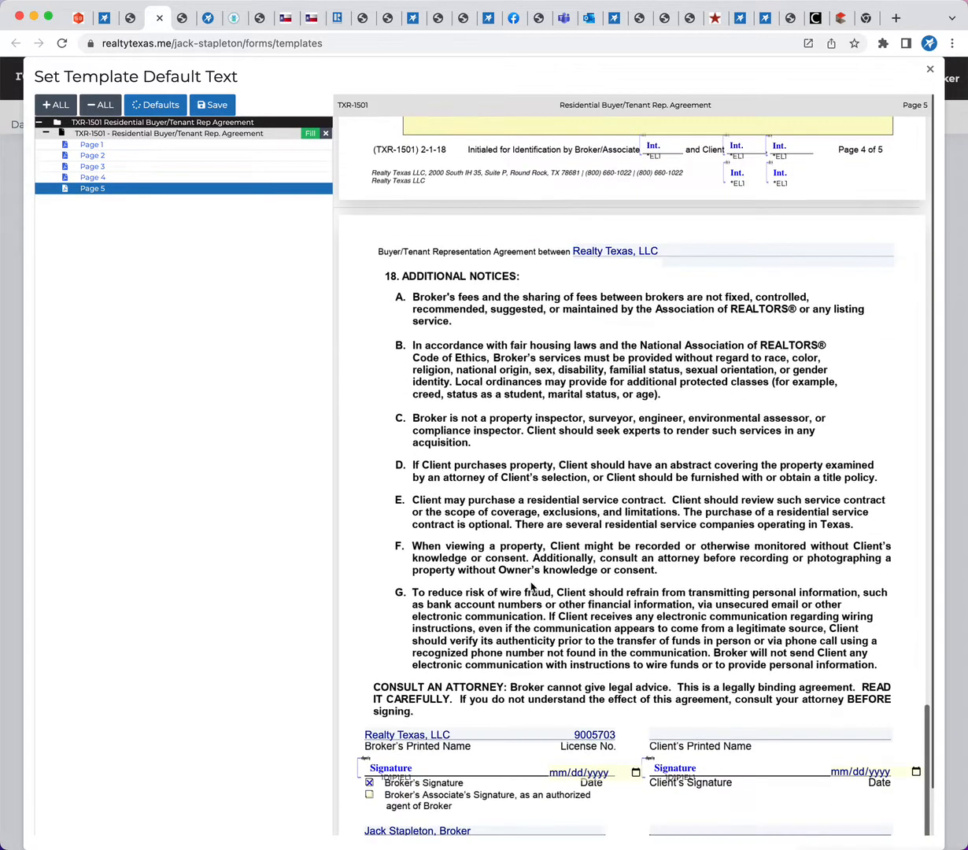
scroll(531, 586, "down", 1)
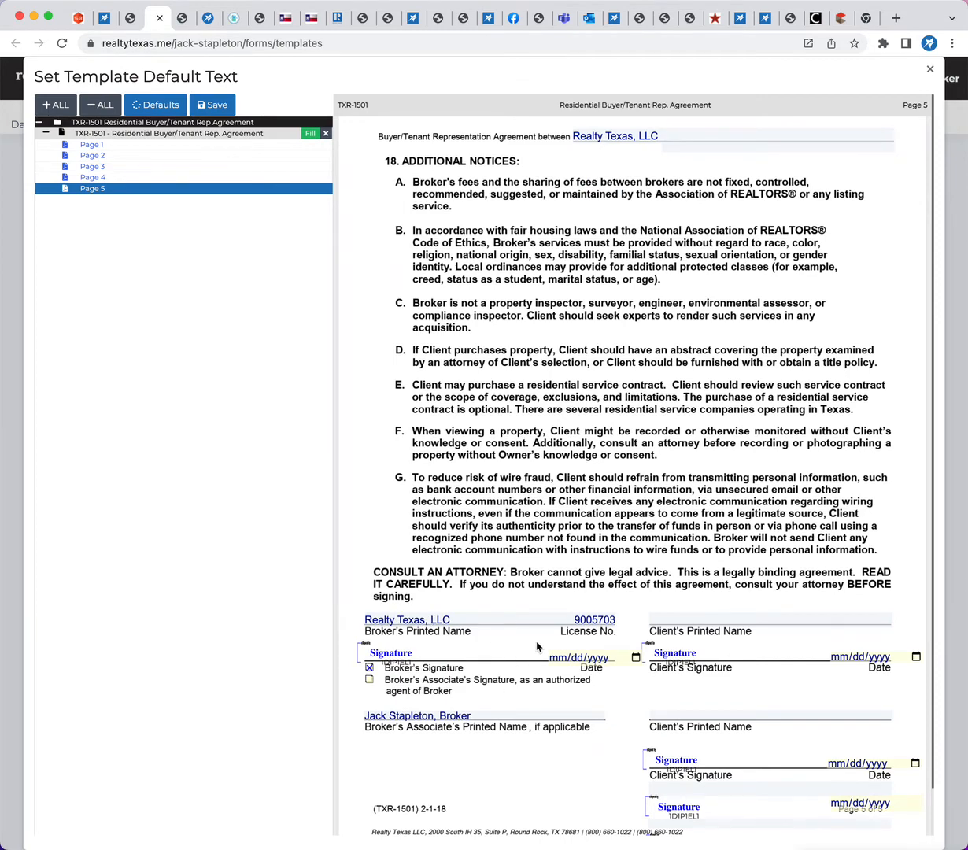
scroll(525, 691, "down", 1)
scroll(525, 691, "up", 1)
left_click(216, 106)
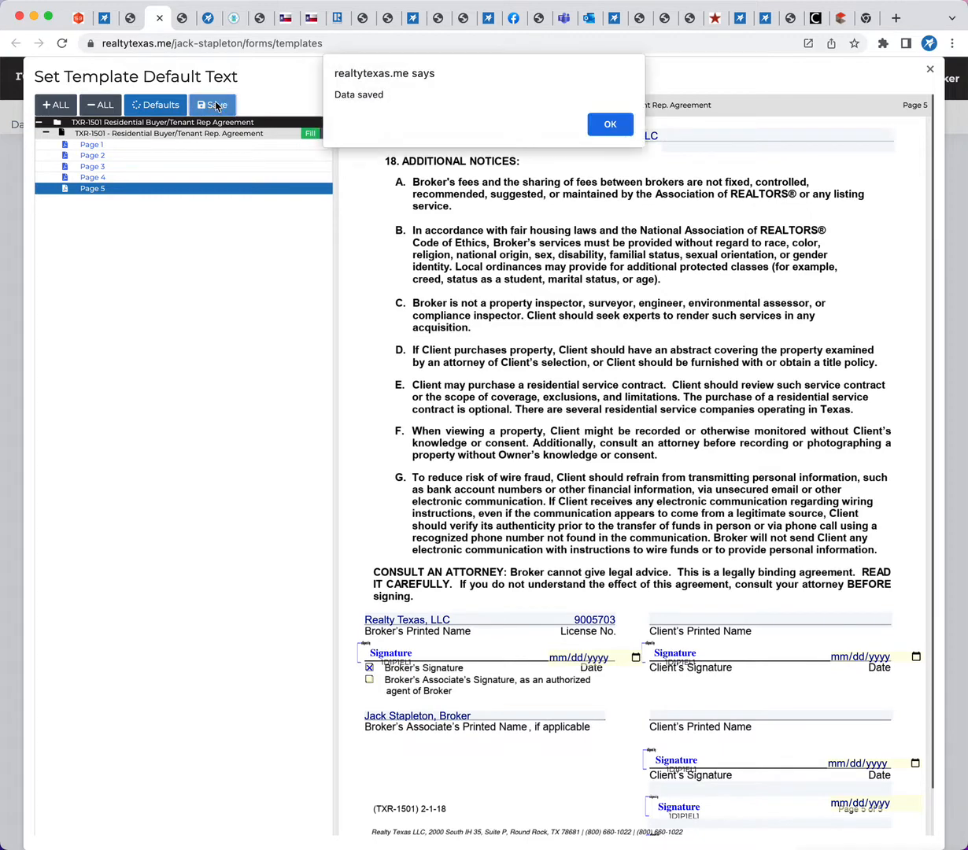
left_click(613, 126)
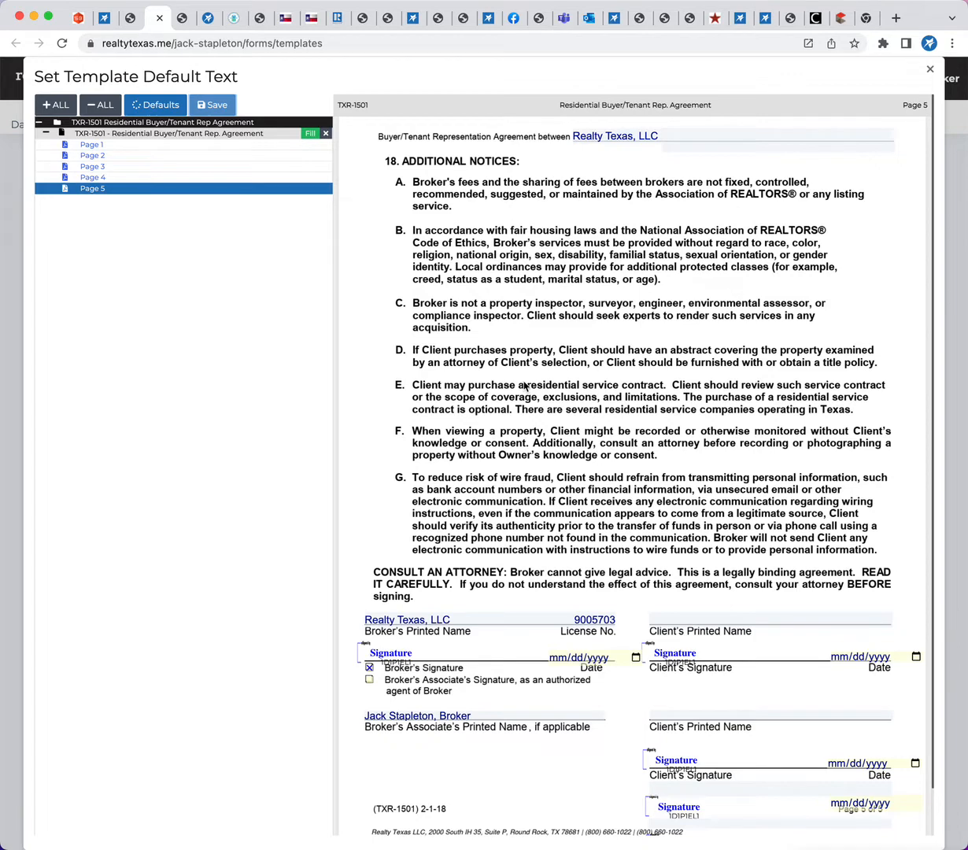
left_click(931, 71)
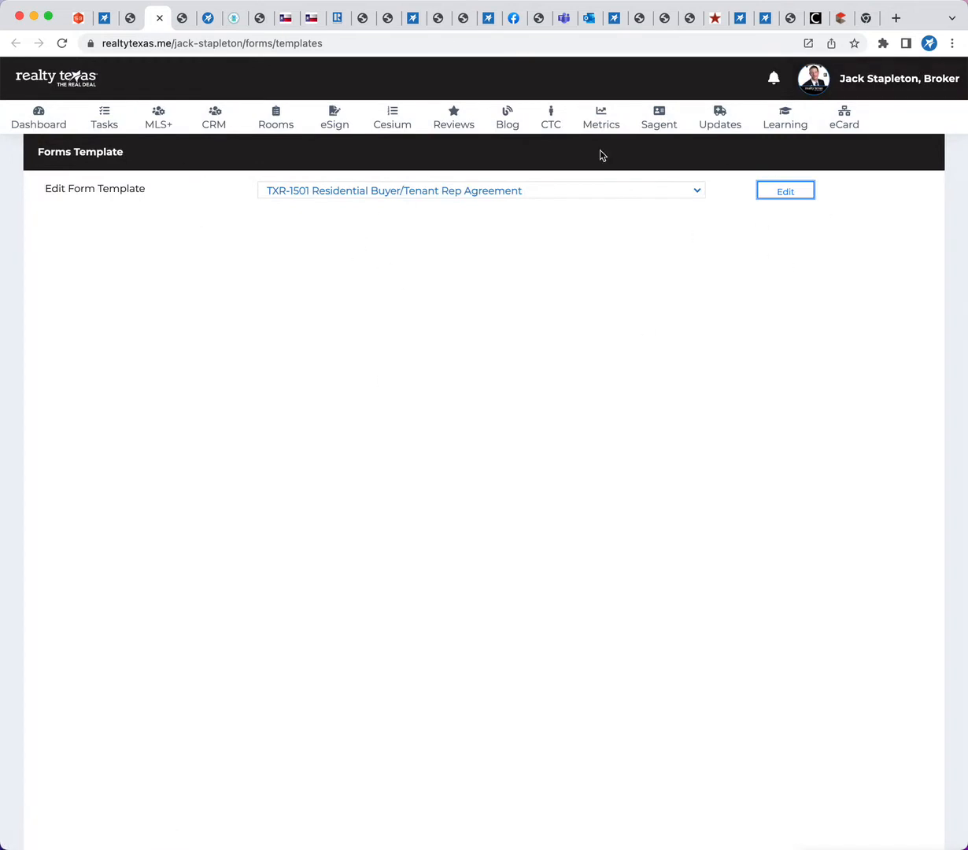
Return to the transaction room's forms, switch them to the field-list view and look through the TXR-1501 fields
left_click(889, 79)
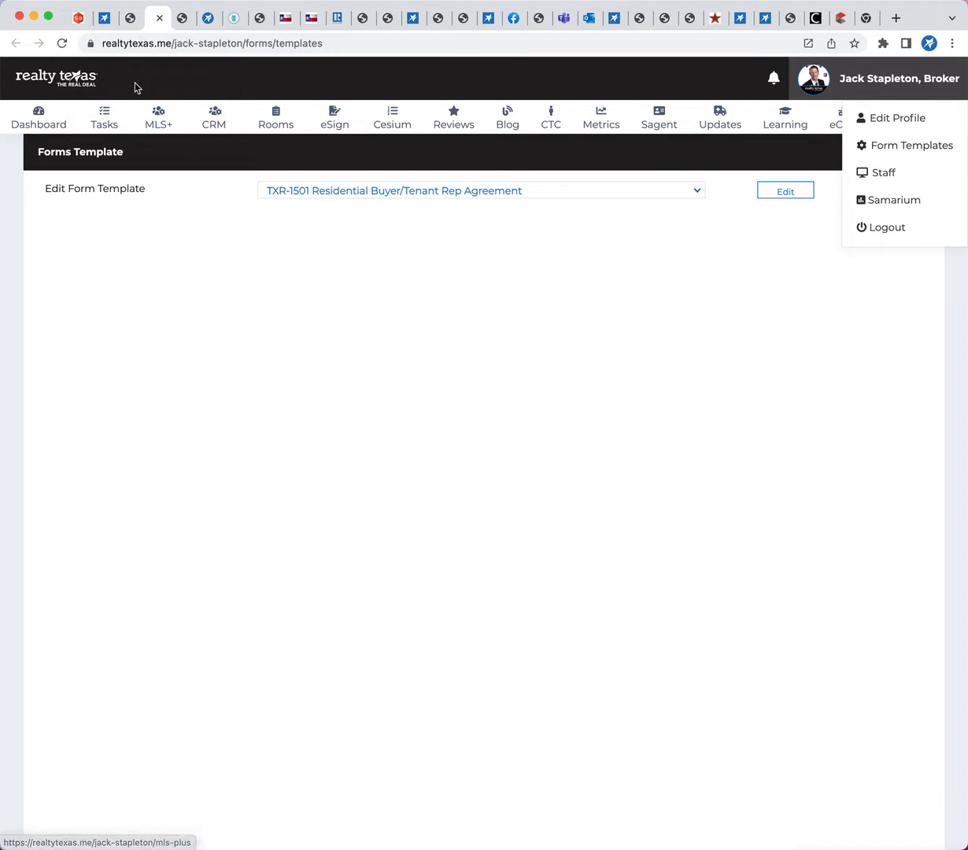
left_click(105, 18)
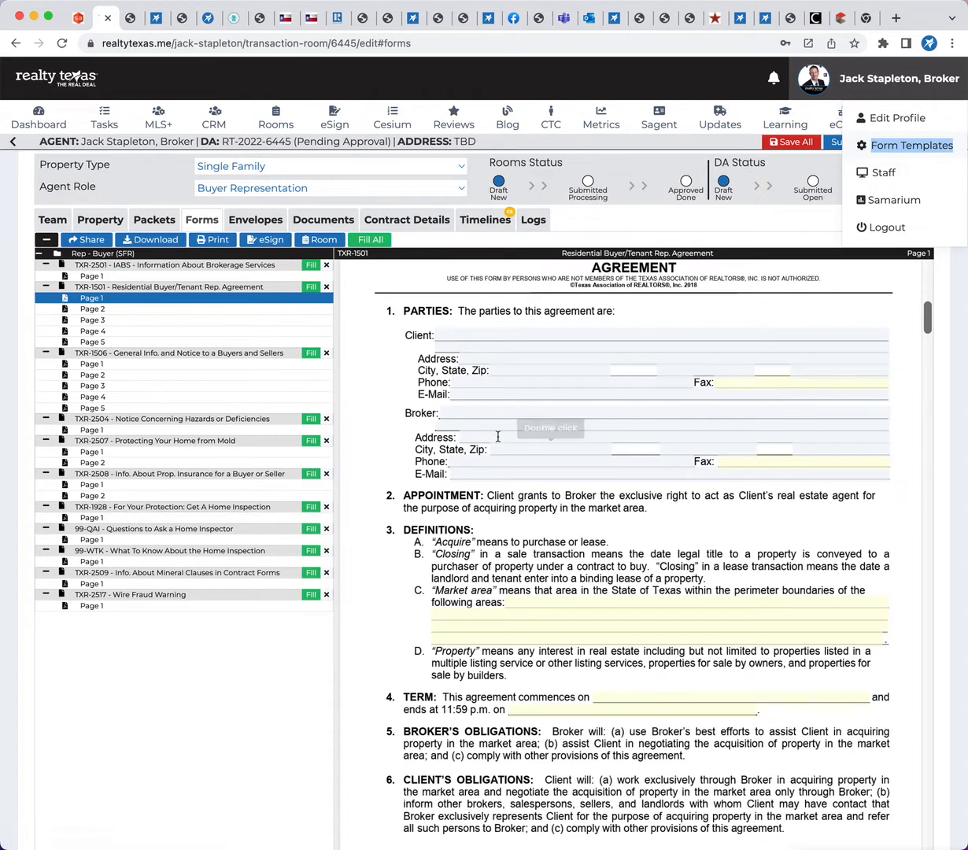
scroll(441, 543, "up", 5)
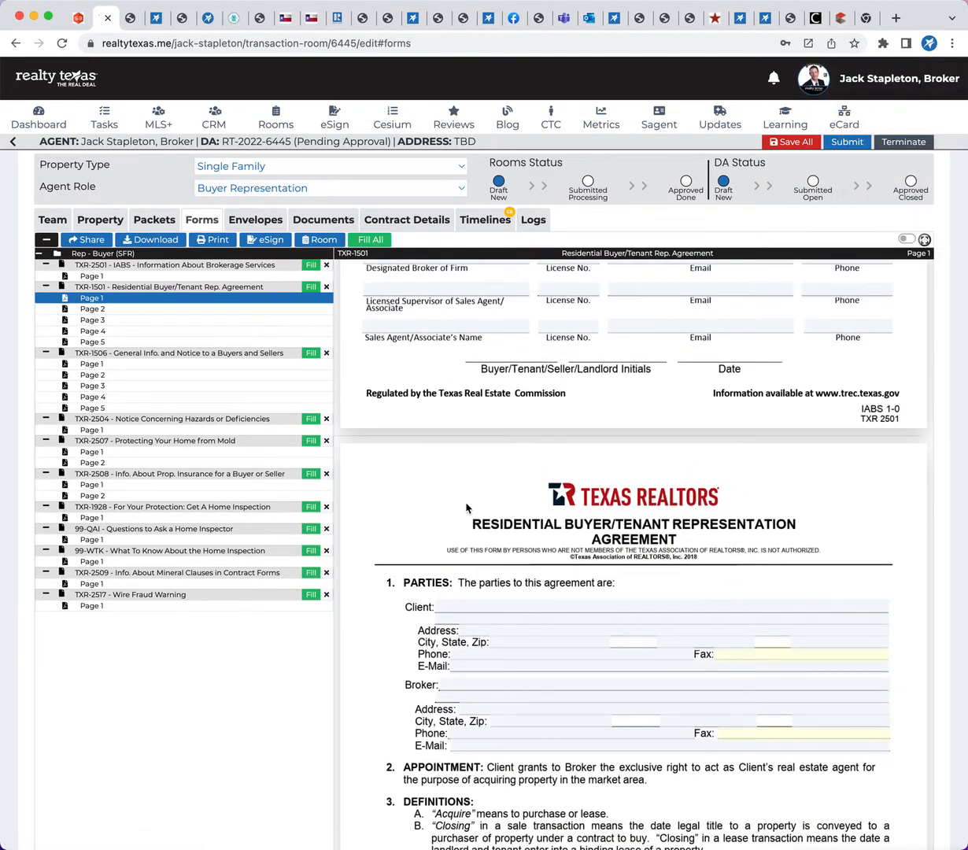
scroll(450, 490, "up", 10)
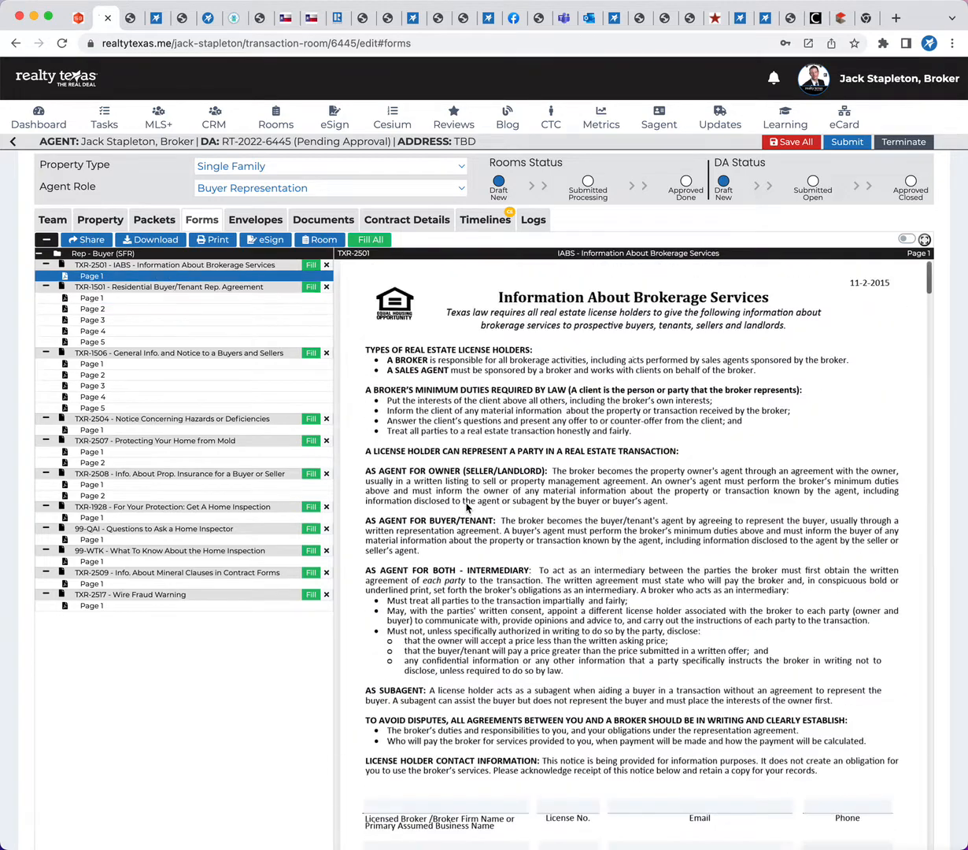
left_click(905, 239)
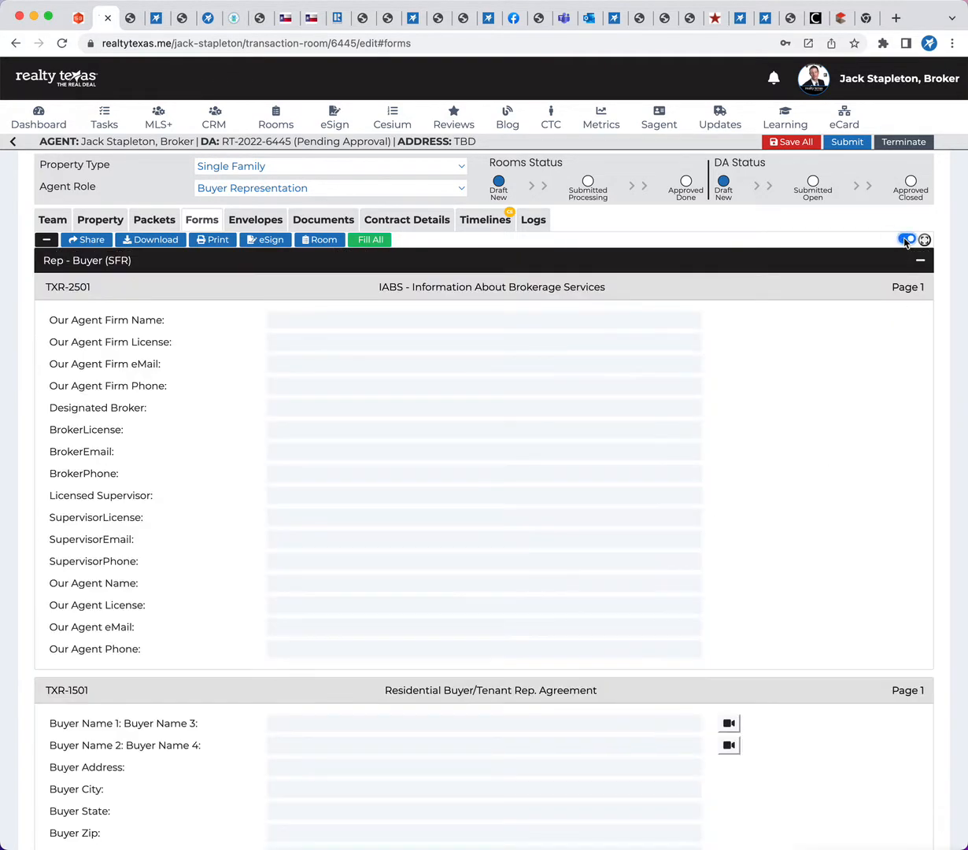
scroll(466, 437, "down", 2)
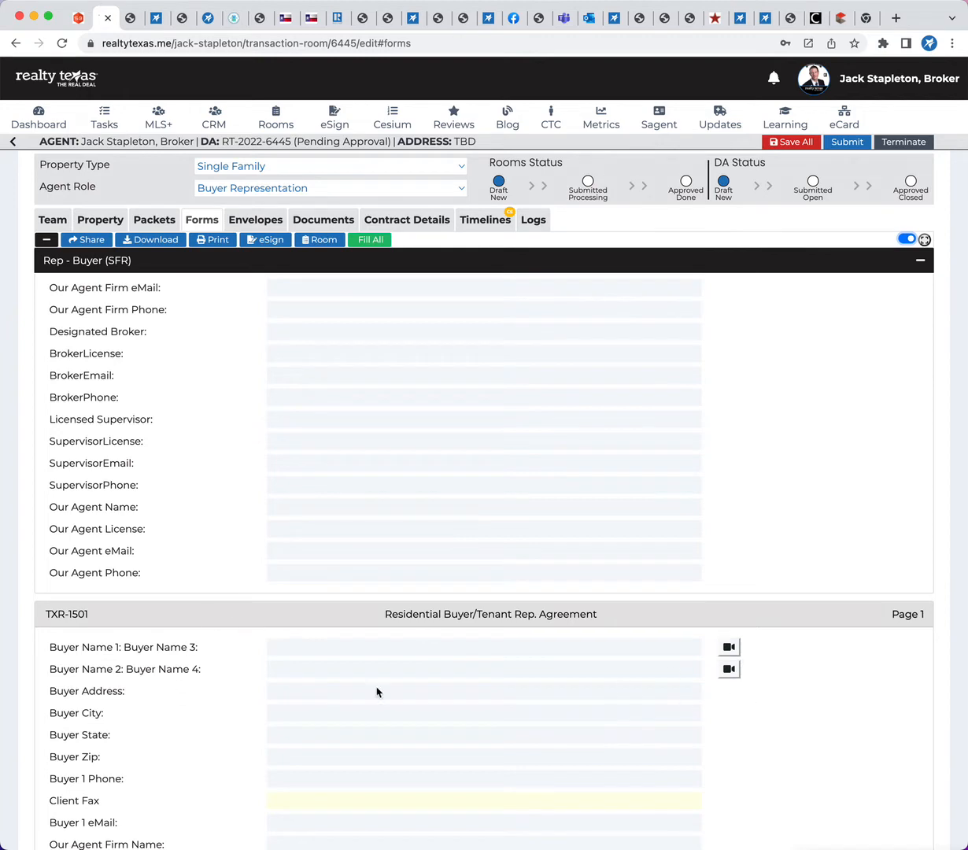
scroll(444, 606, "down", 10)
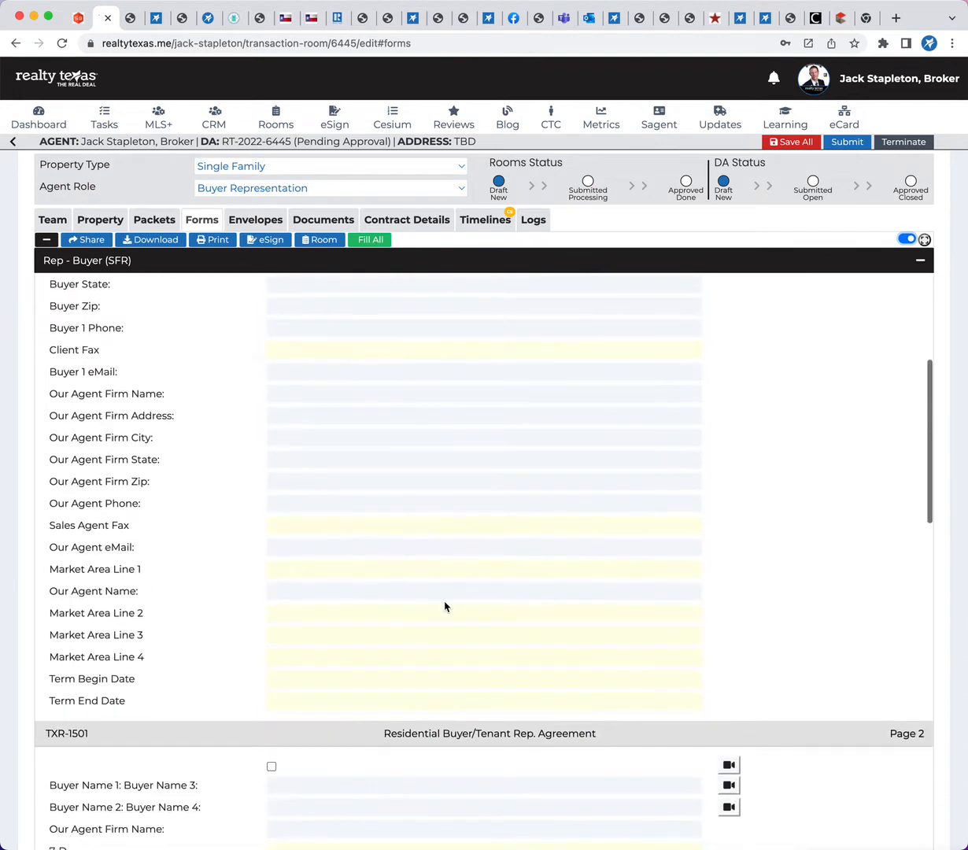
scroll(444, 606, "down", 12)
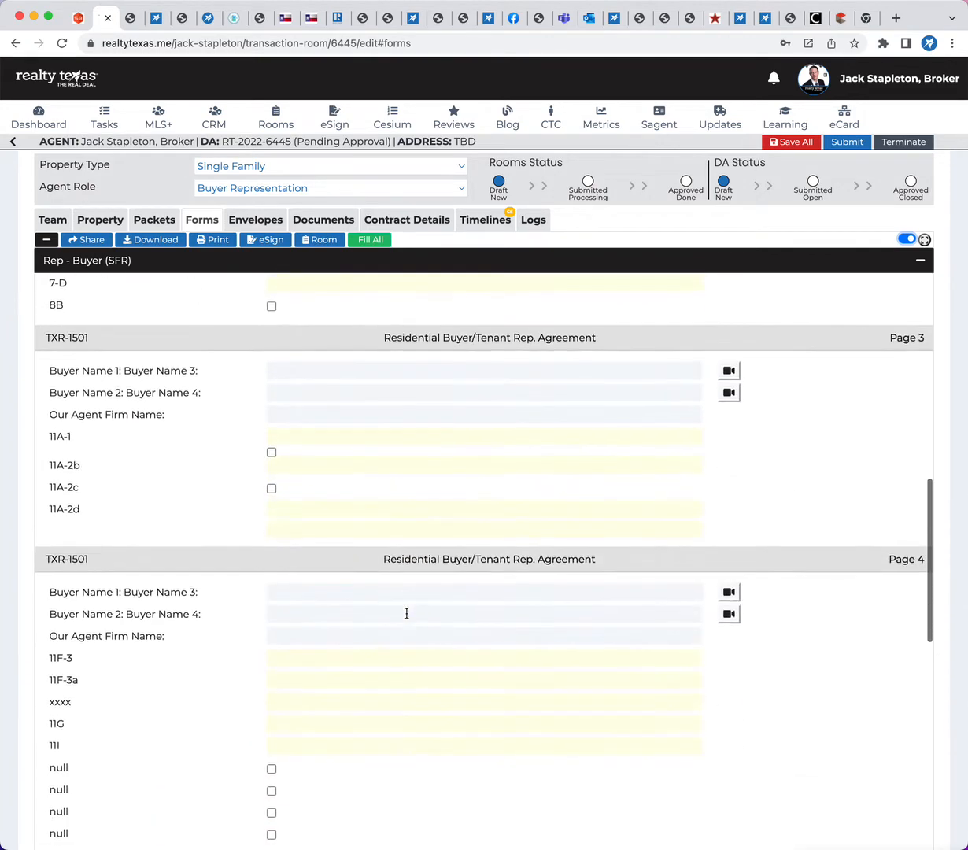
Look through the remaining fields in the list and switch the forms back to page view
scroll(406, 614, "down", 5)
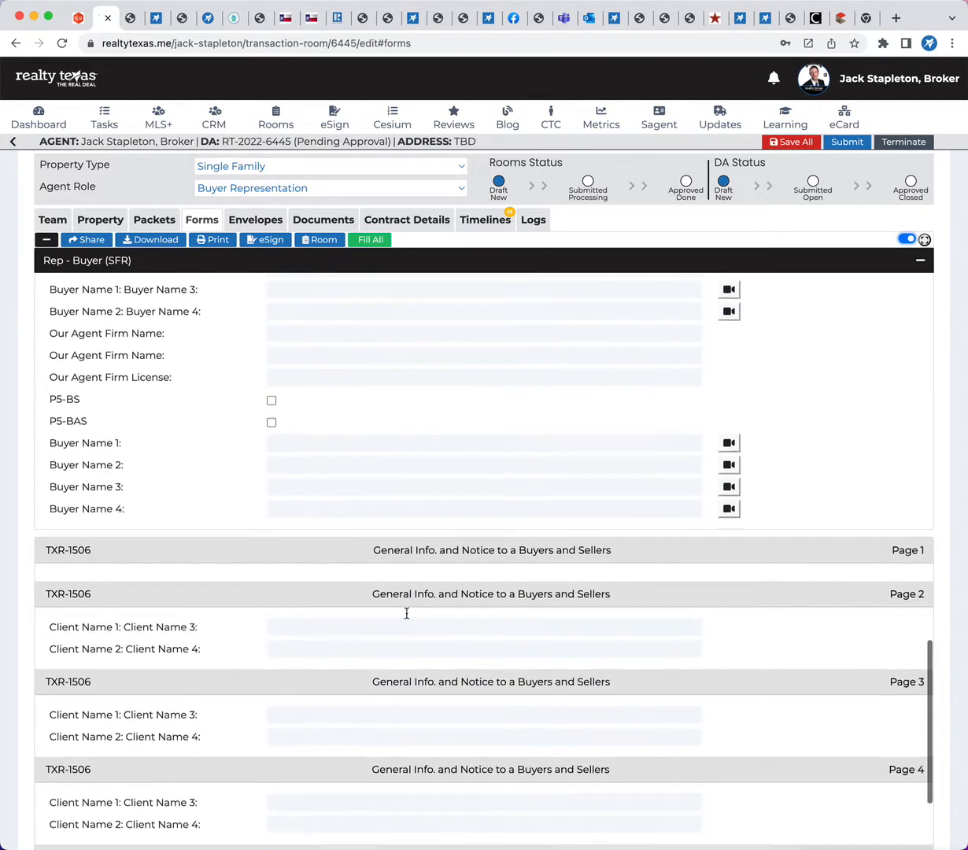
scroll(407, 614, "up", 20)
scroll(407, 613, "up", 5)
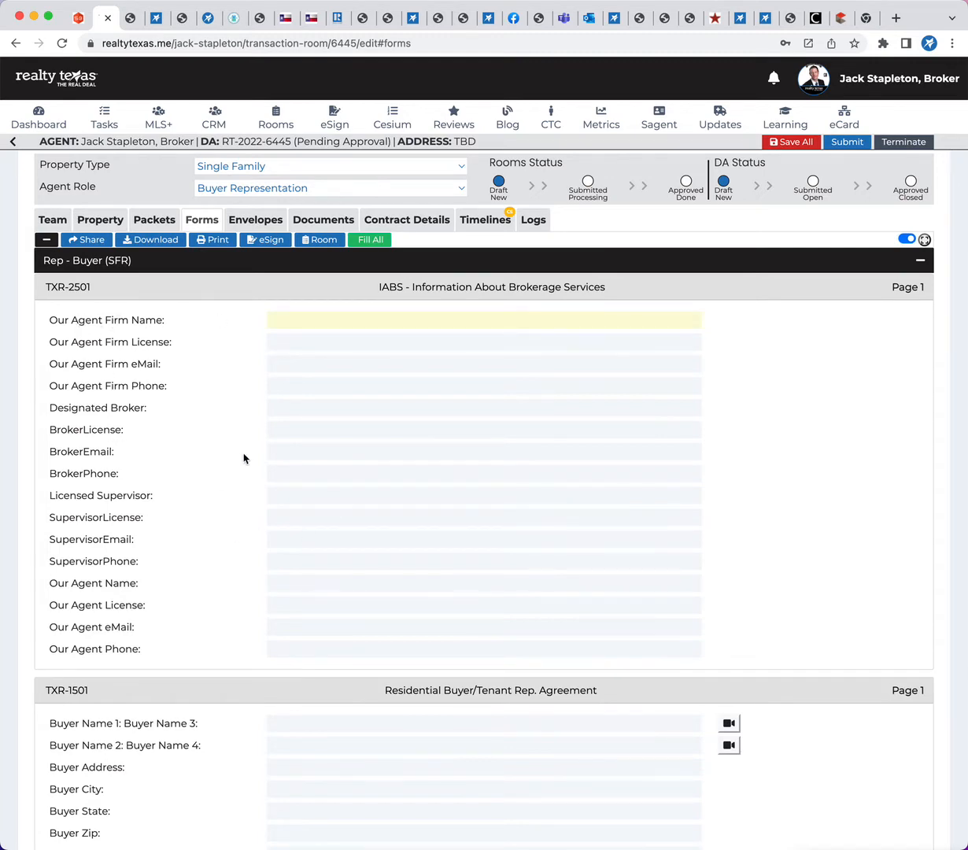
left_click(905, 239)
scroll(574, 527, "down", 10)
scroll(573, 528, "down", 3)
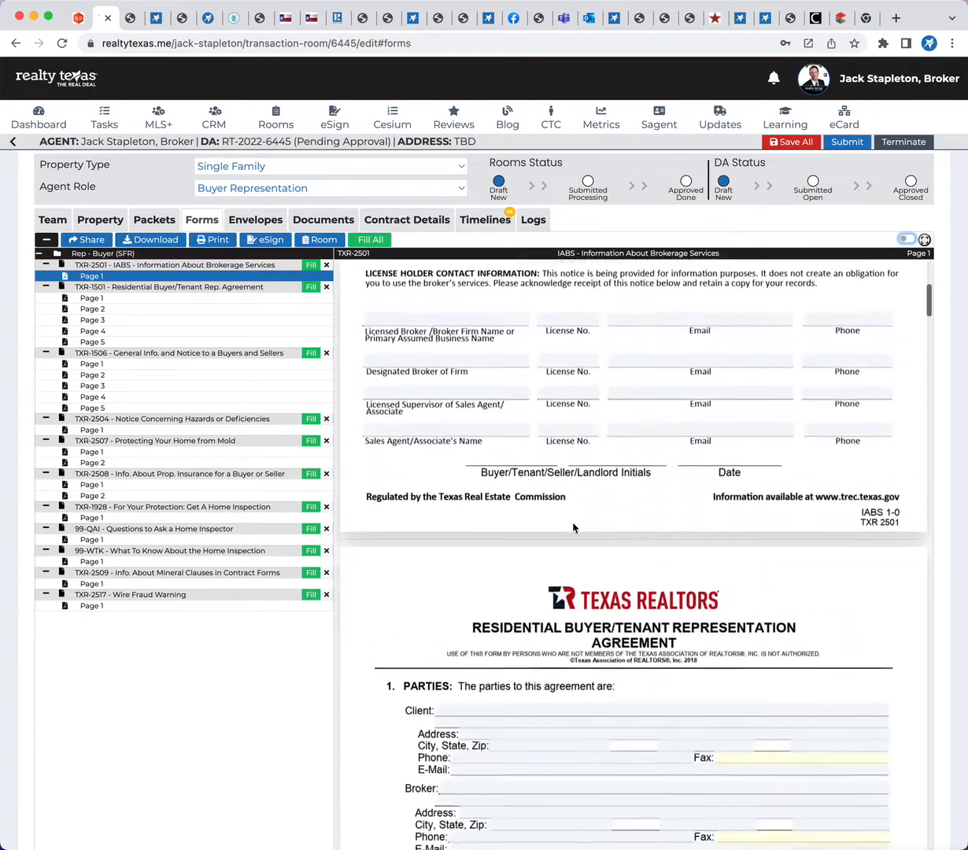
scroll(574, 528, "up", 10)
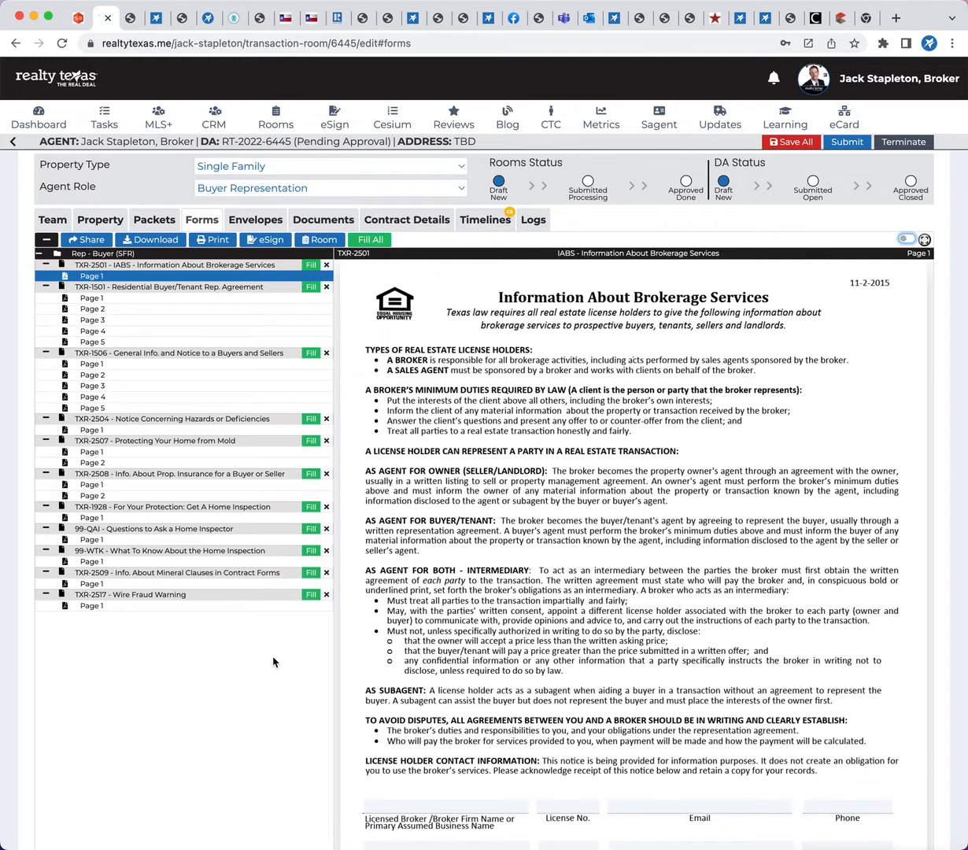
Fill all forms with room, MLS and default data, and check the license holder contact information on TXR-2501
left_click(370, 239)
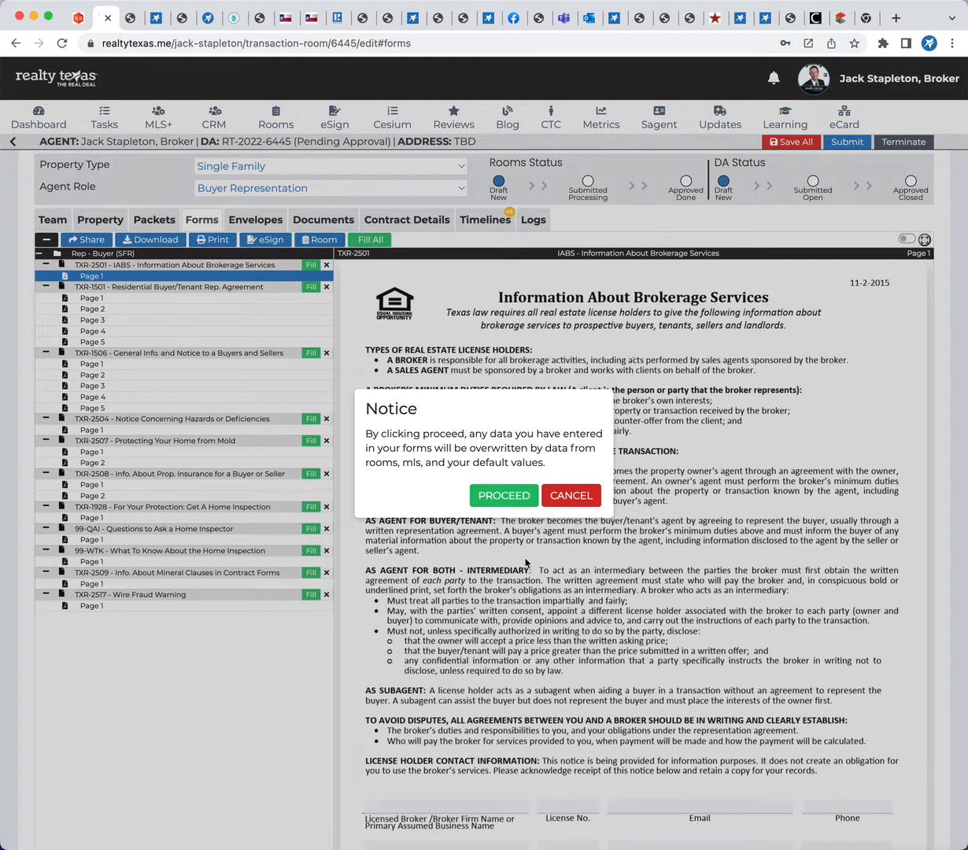
left_click(493, 495)
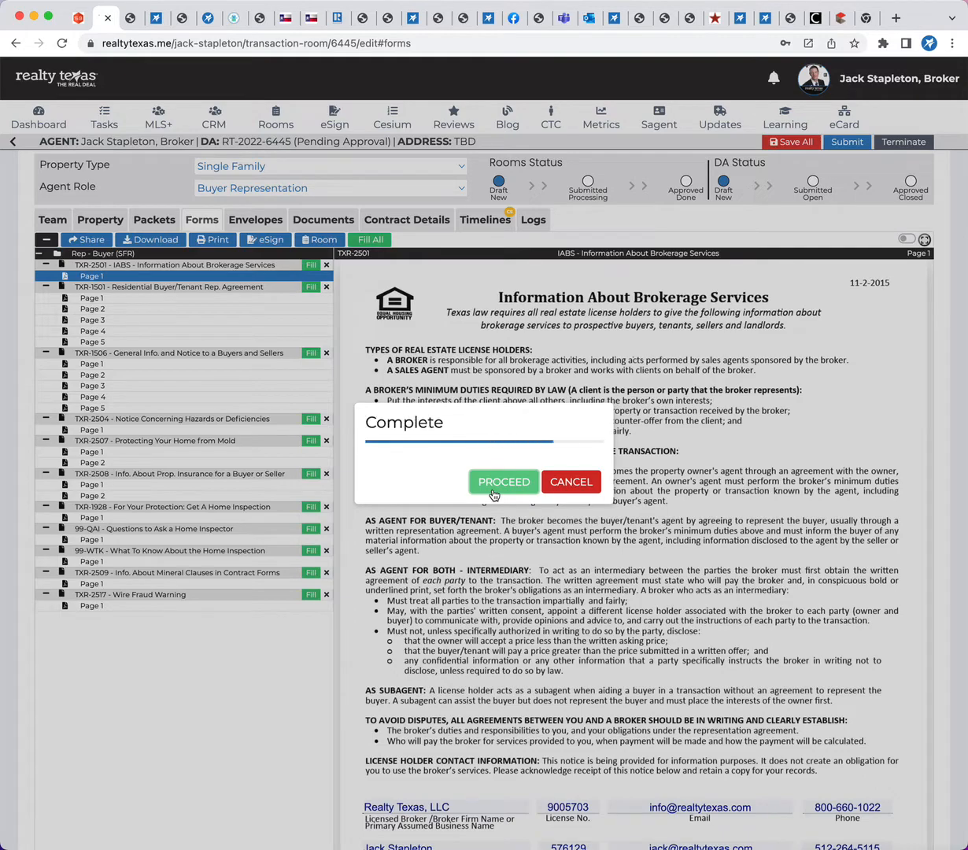
scroll(495, 494, "down", 3)
scroll(495, 494, "down", 3)
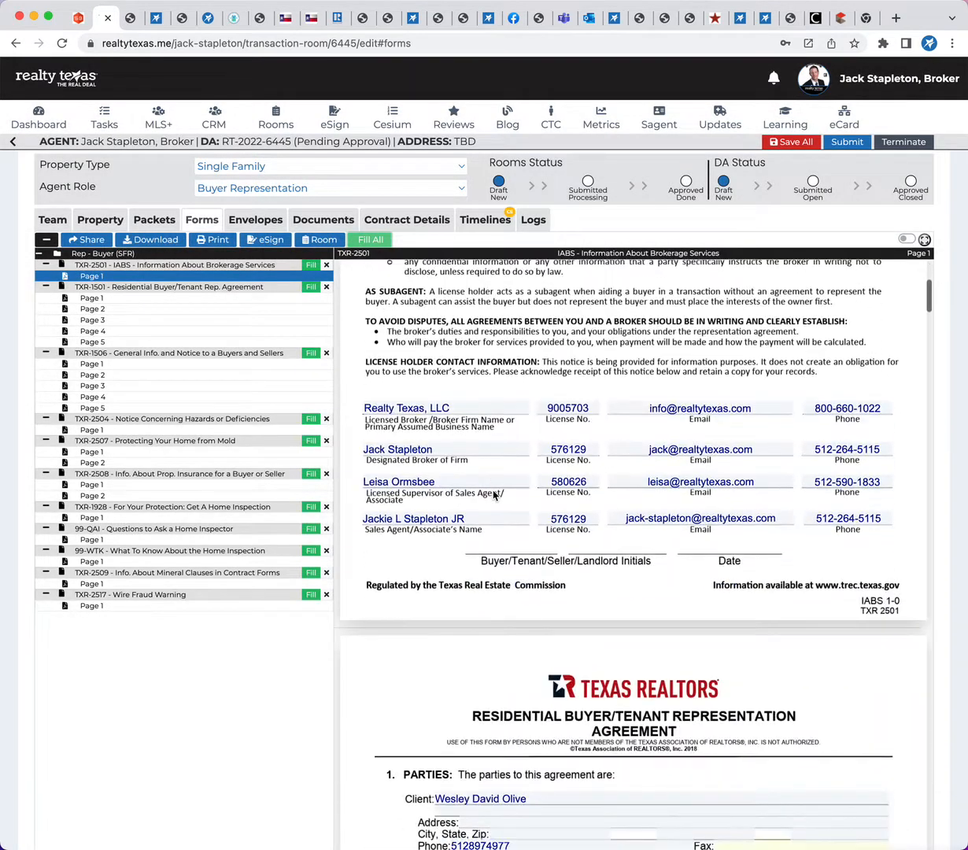
Review the filled parties, market area, term and intermediary sections on pages 1 and 2 of TXR-1501
scroll(621, 595, "down", 3)
scroll(645, 593, "down", 1)
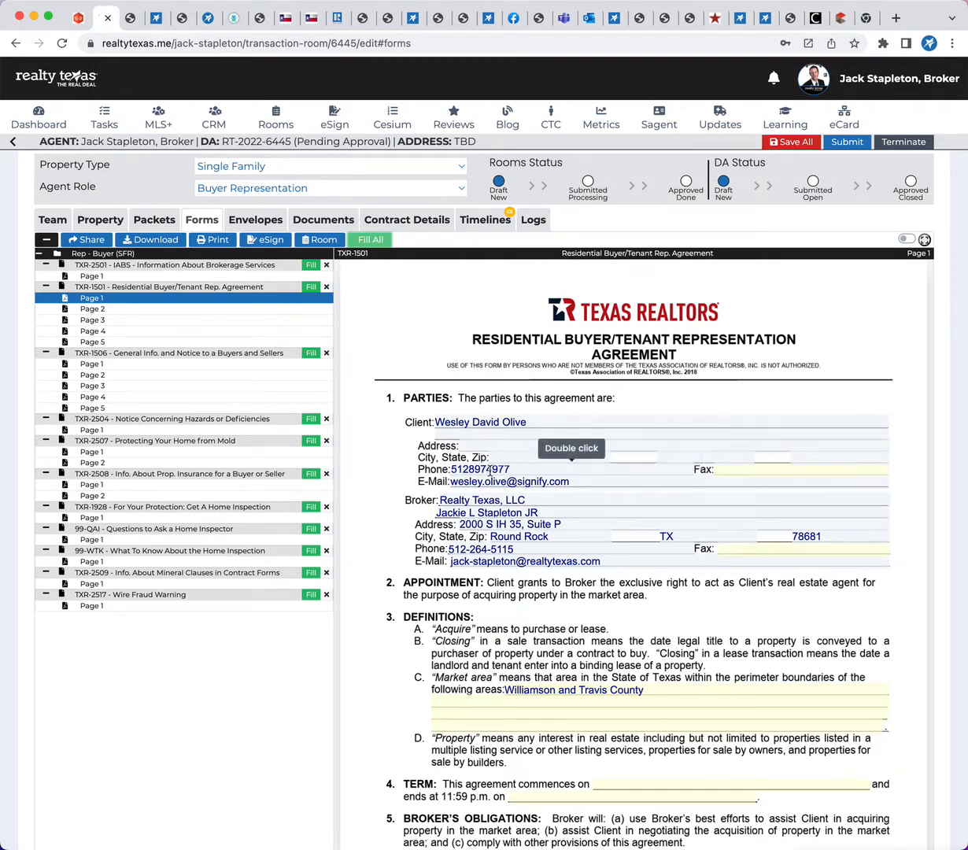
scroll(400, 502, "down", 1)
scroll(657, 409, "down", 3)
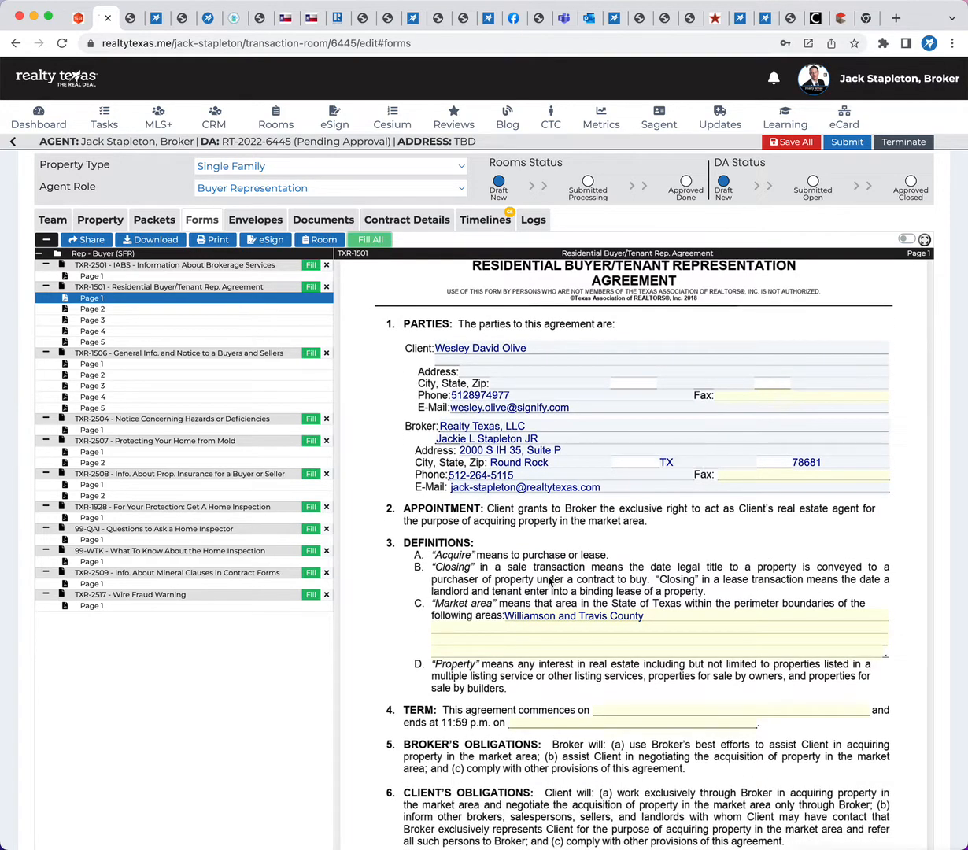
scroll(655, 535, "down", 2)
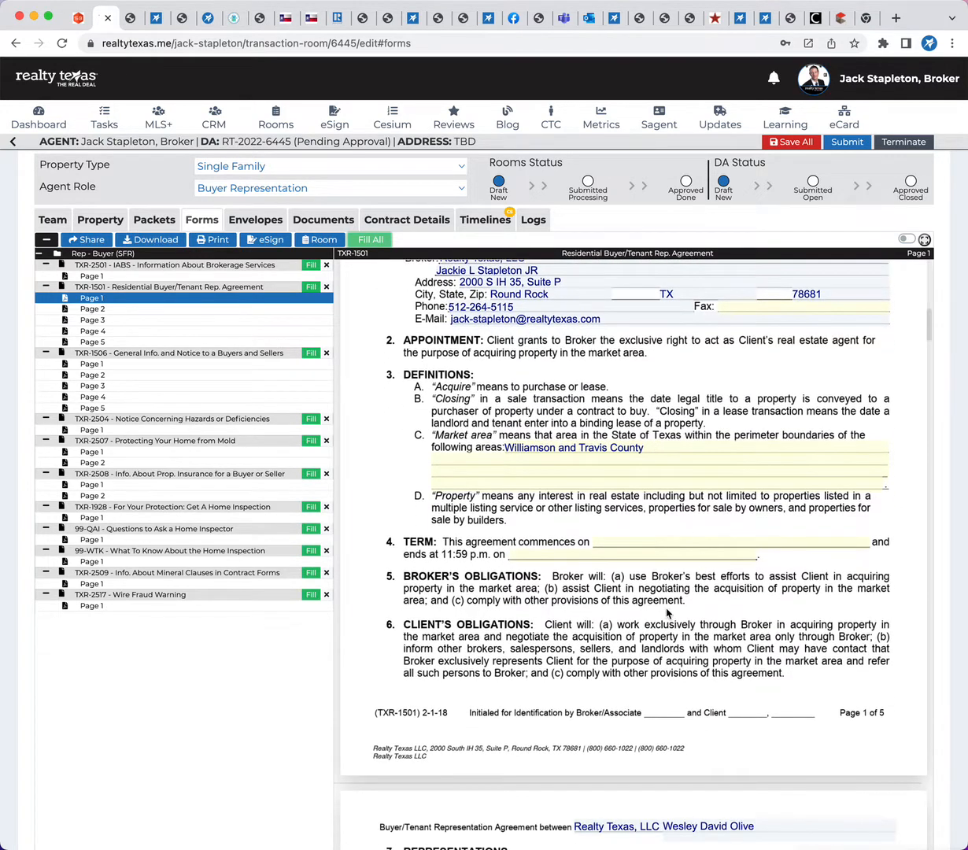
scroll(665, 606, "down", 10)
scroll(667, 612, "down", 8)
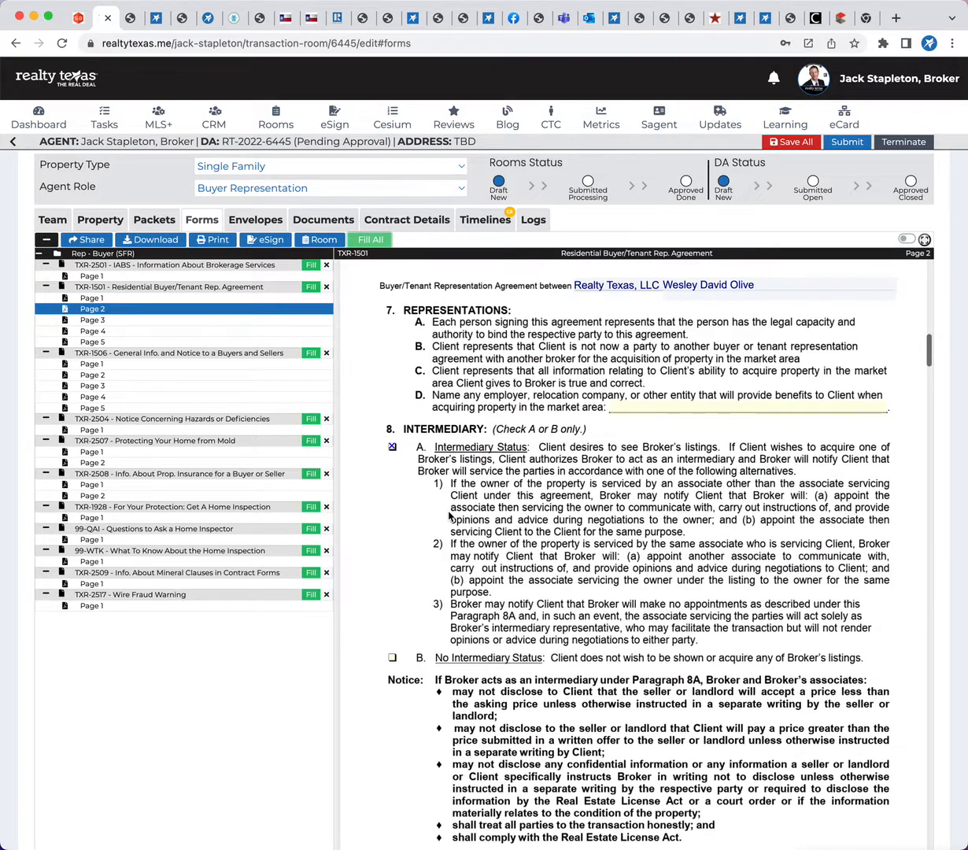
Review the broker's fees, county, addenda, special provisions and signature fields on pages 3 to 5 of TXR-1501, and return to TXR-2501
scroll(636, 553, "down", 12)
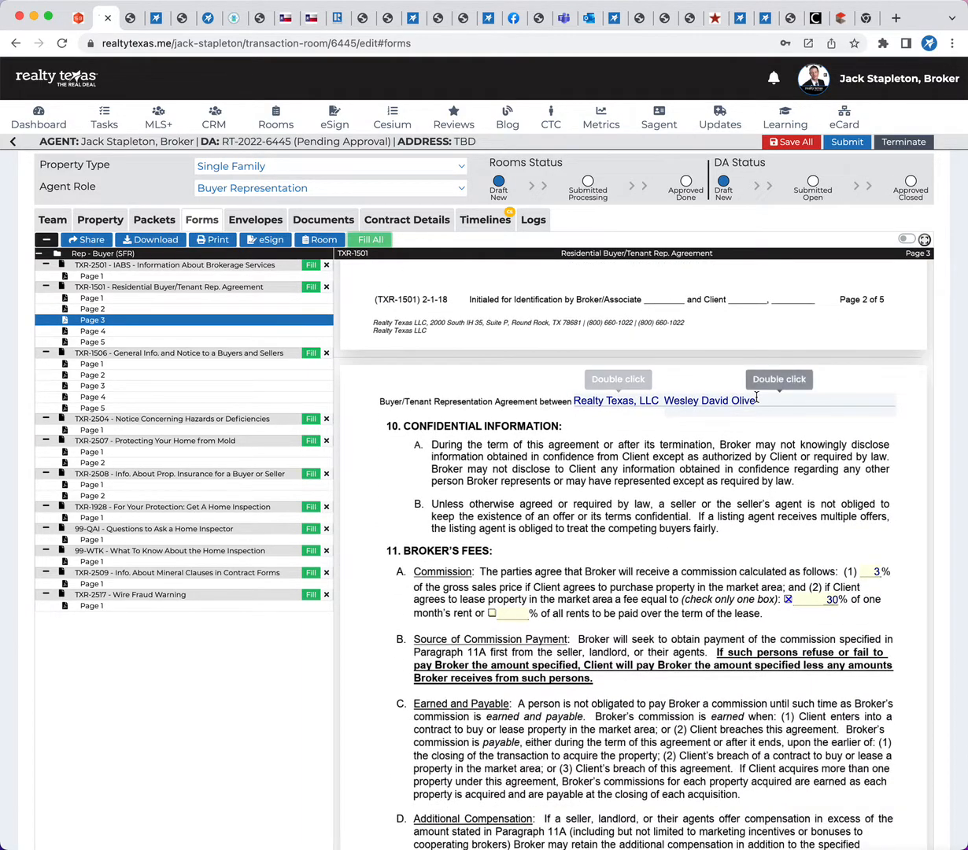
scroll(669, 527, "down", 1)
scroll(679, 536, "down", 2)
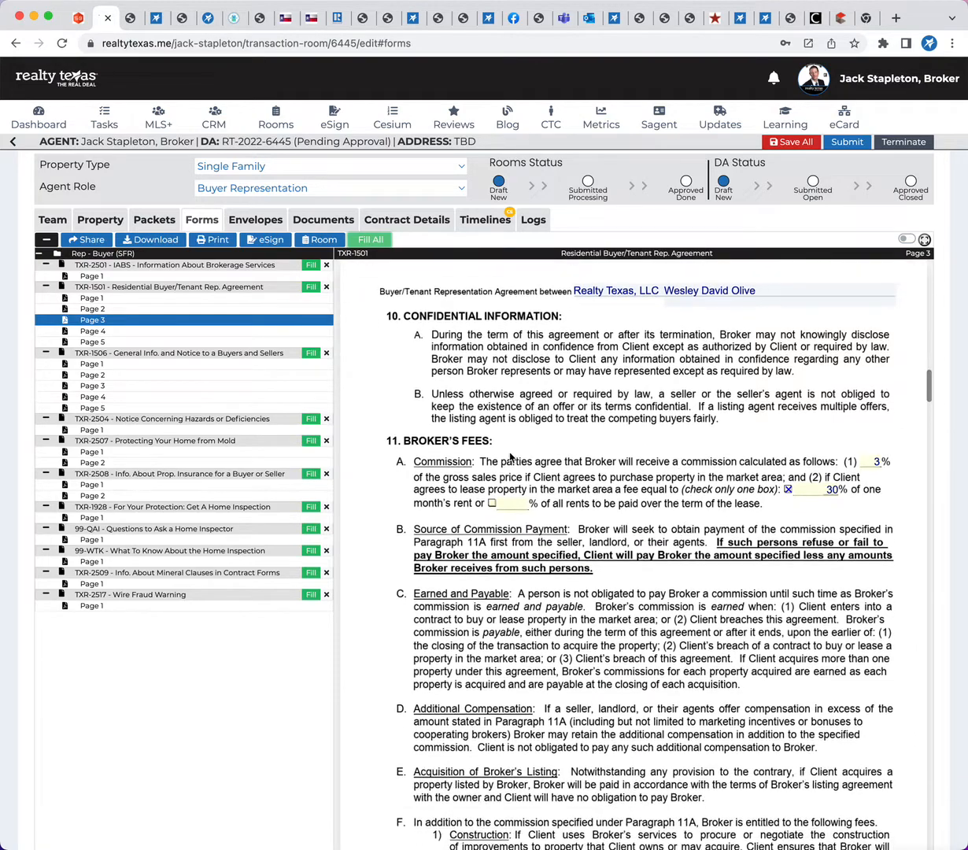
scroll(563, 598, "down", 15)
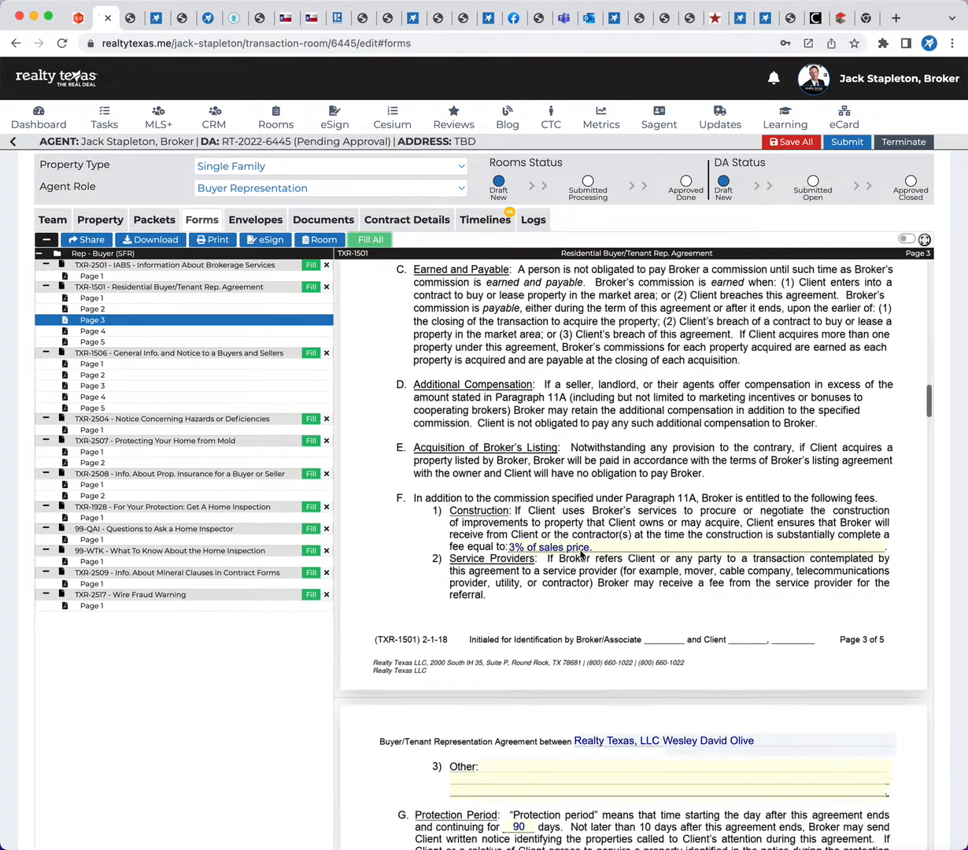
scroll(597, 589, "down", 9)
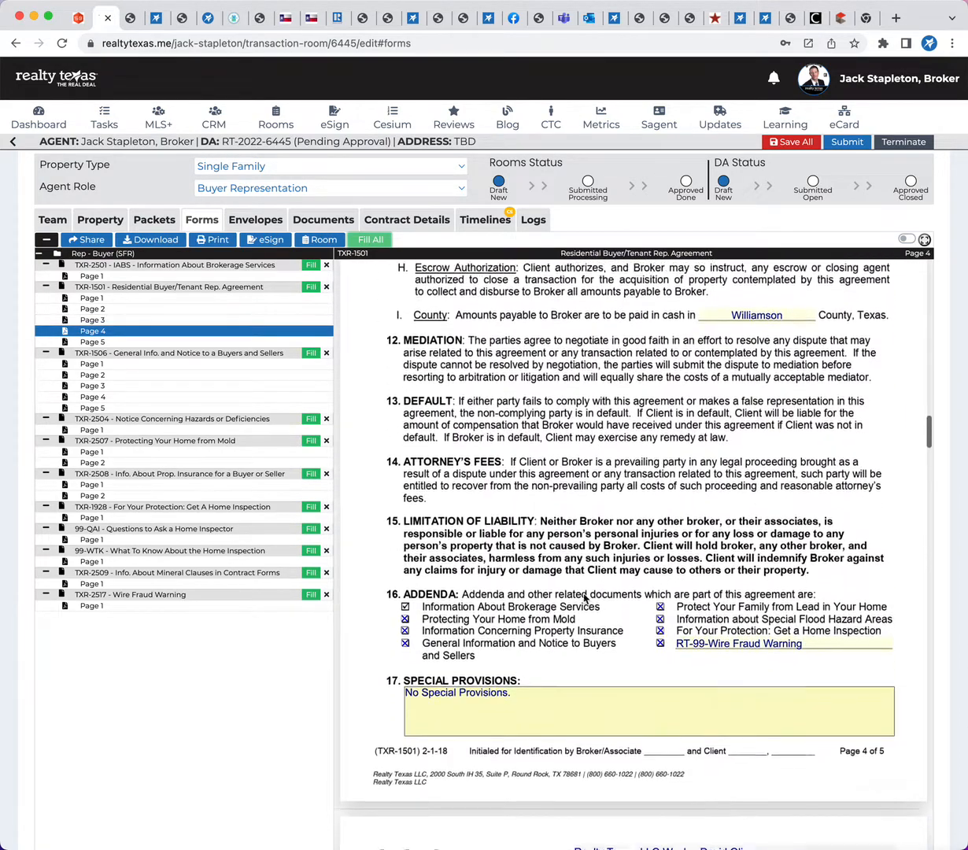
scroll(774, 666, "down", 18)
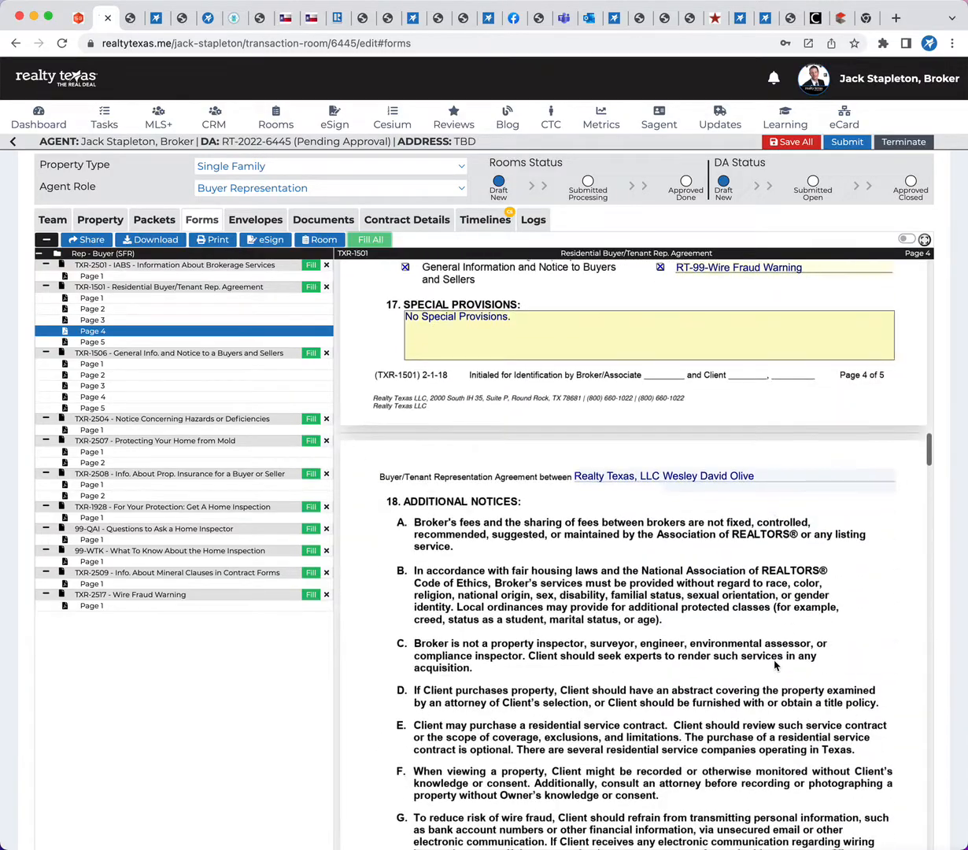
scroll(775, 666, "down", 20)
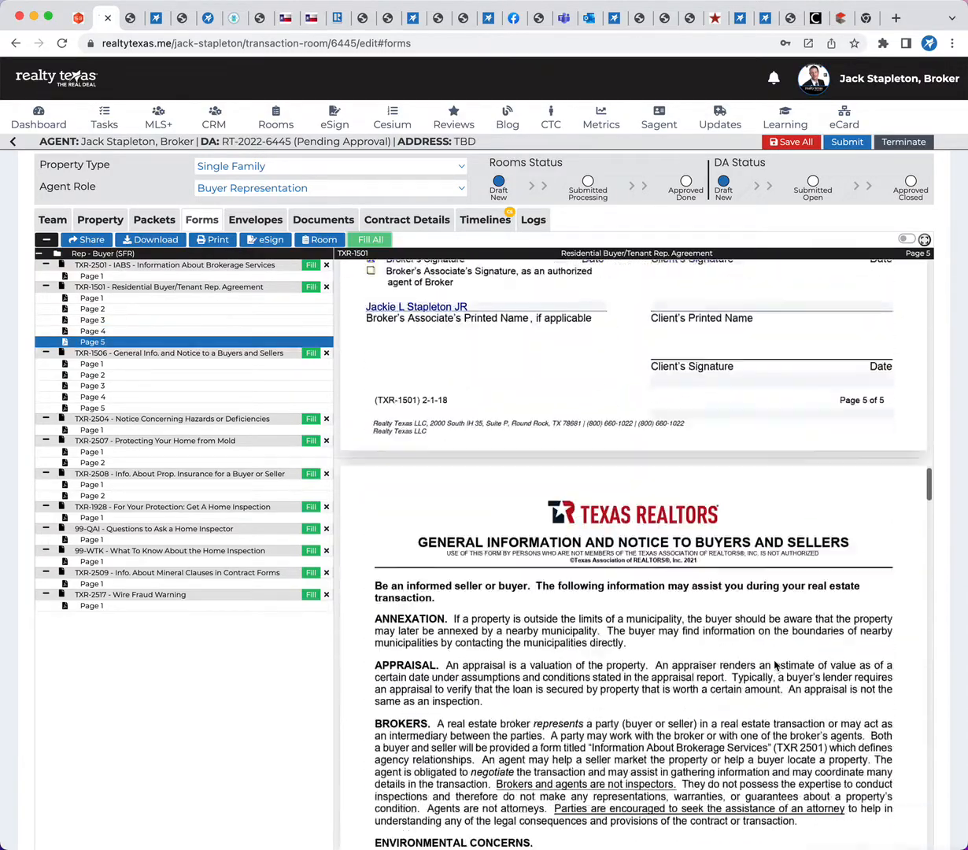
scroll(774, 666, "up", 20)
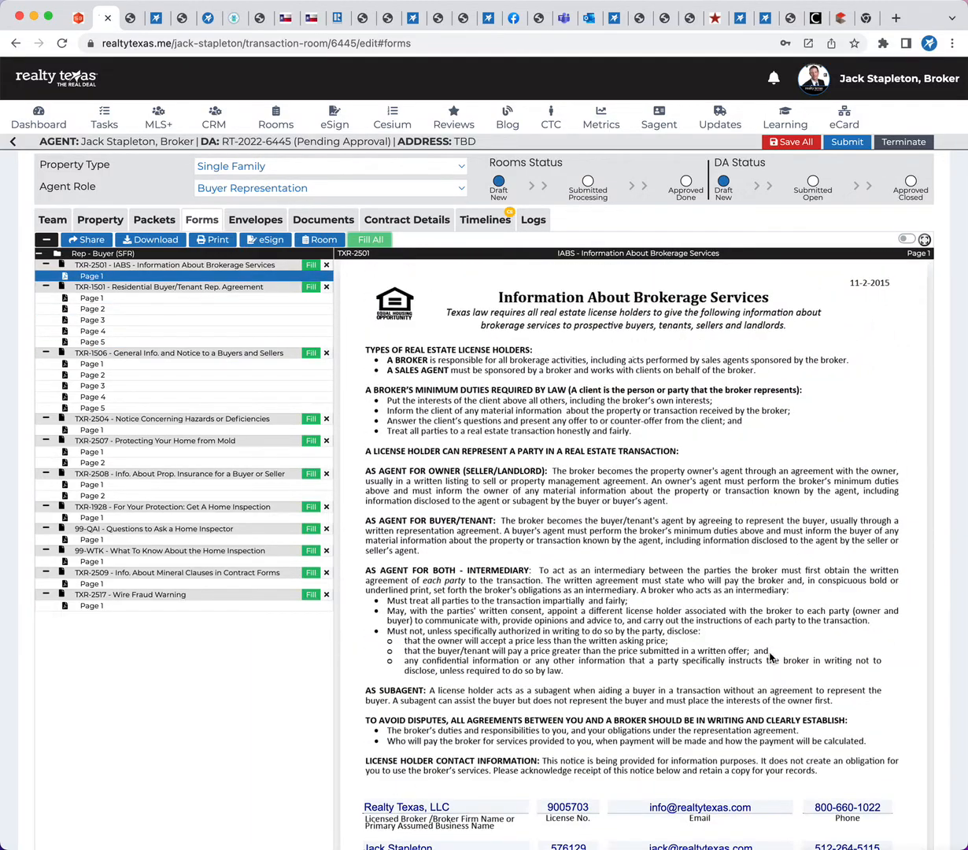
Revisit the room's applied packet forms and team party details, and return to the filled forms
left_click(153, 221)
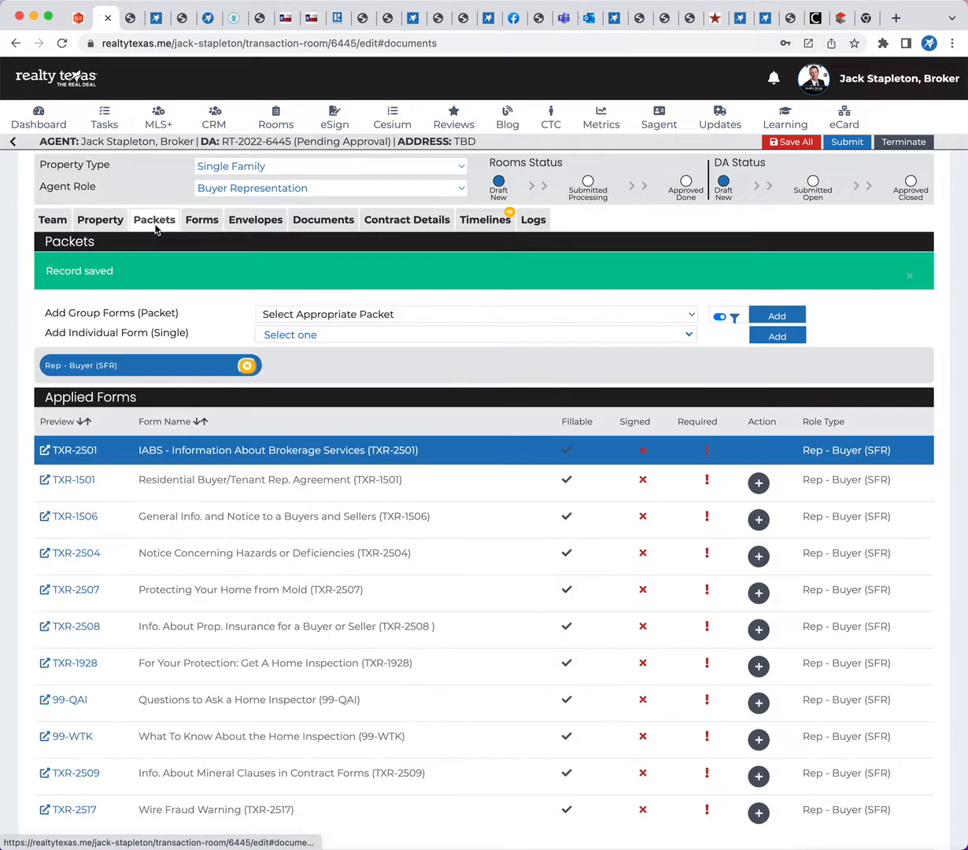
left_click(46, 225)
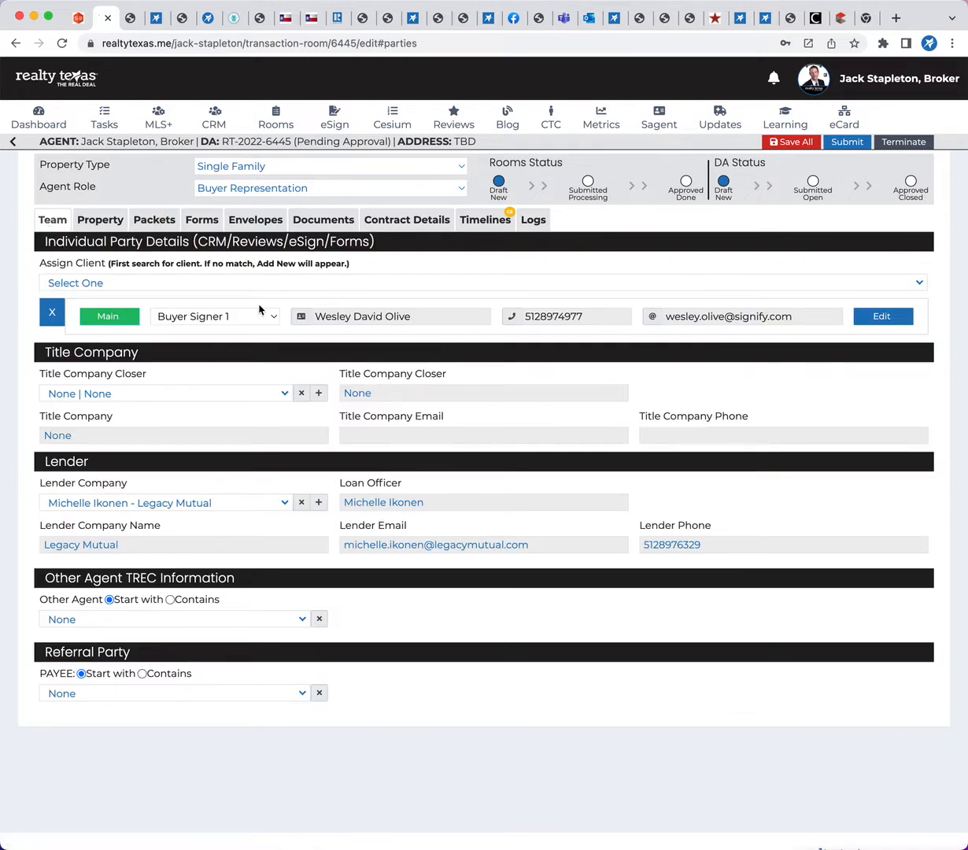
left_click(138, 218)
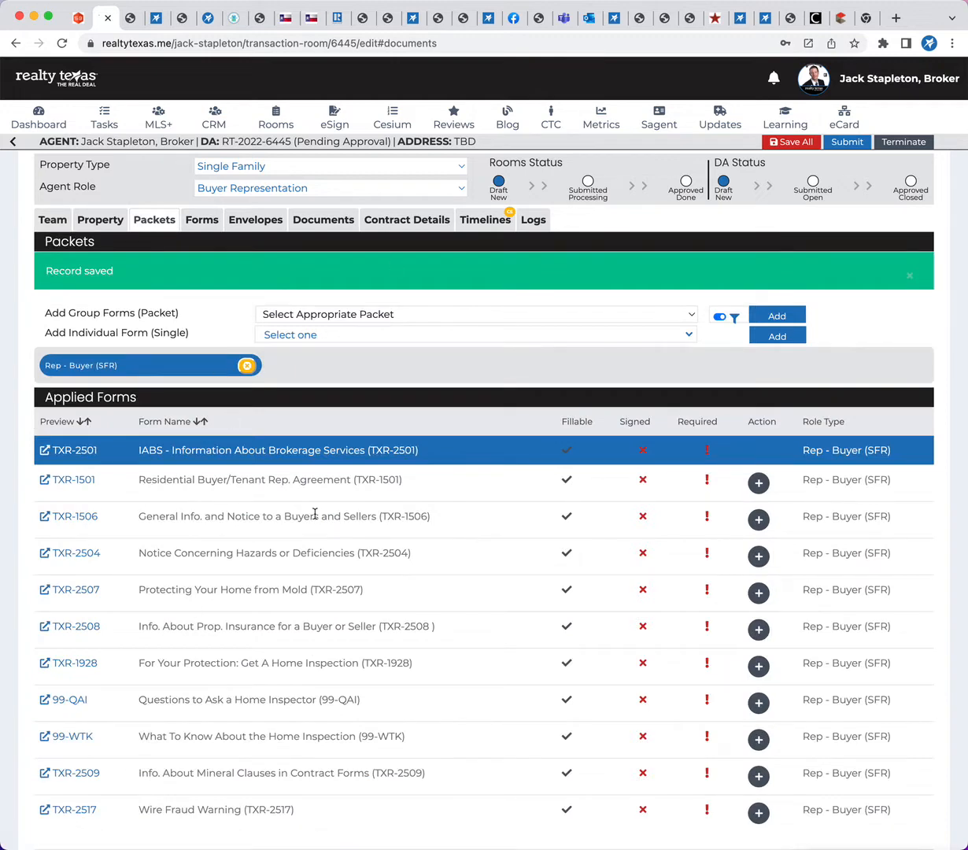
left_click(200, 221)
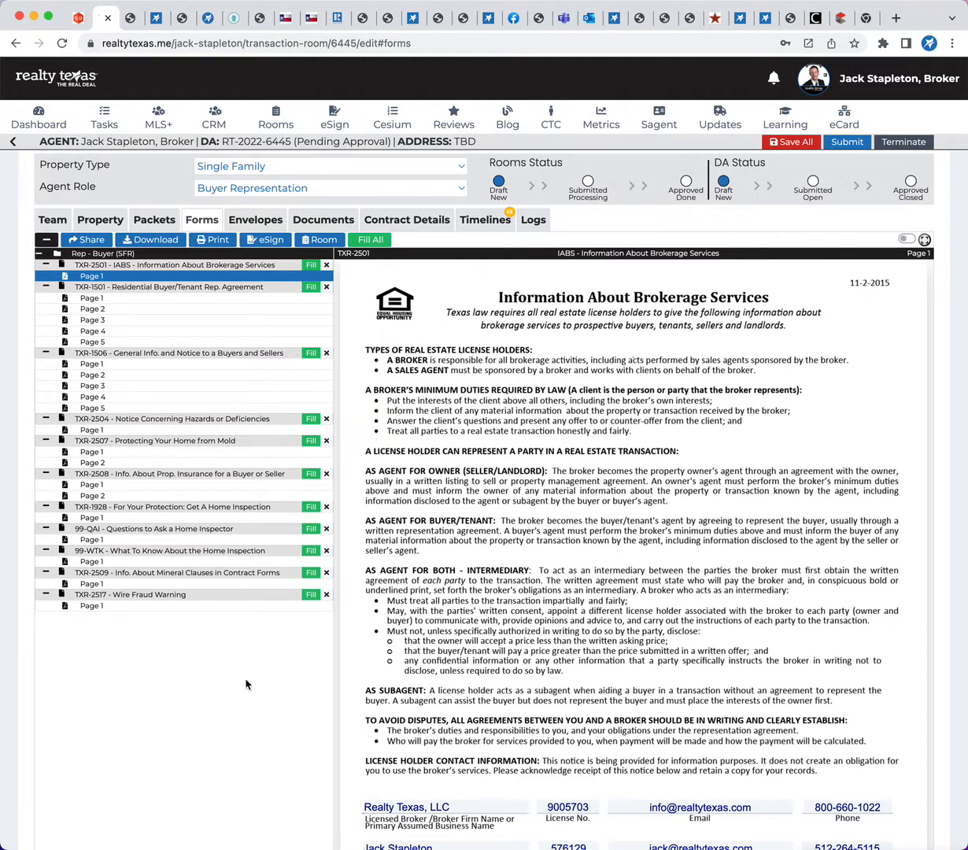
scroll(598, 541, "down", 2)
scroll(598, 541, "up", 2)
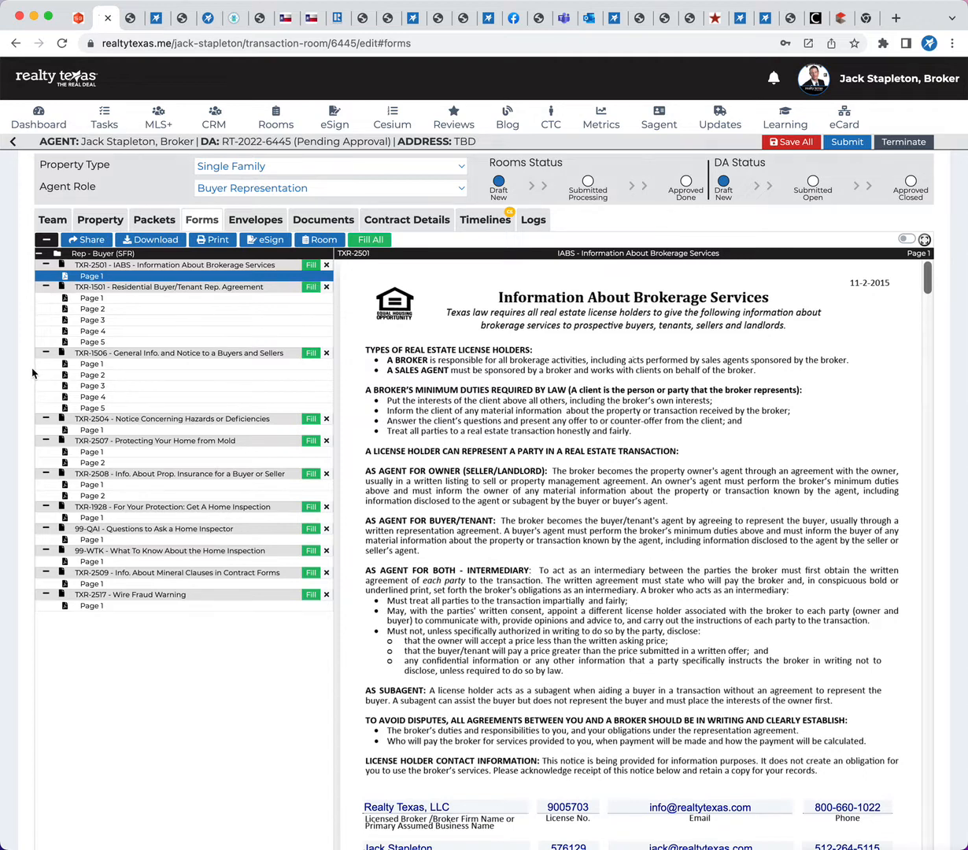
Create an eSign envelope containing all of the room's forms
left_click(267, 240)
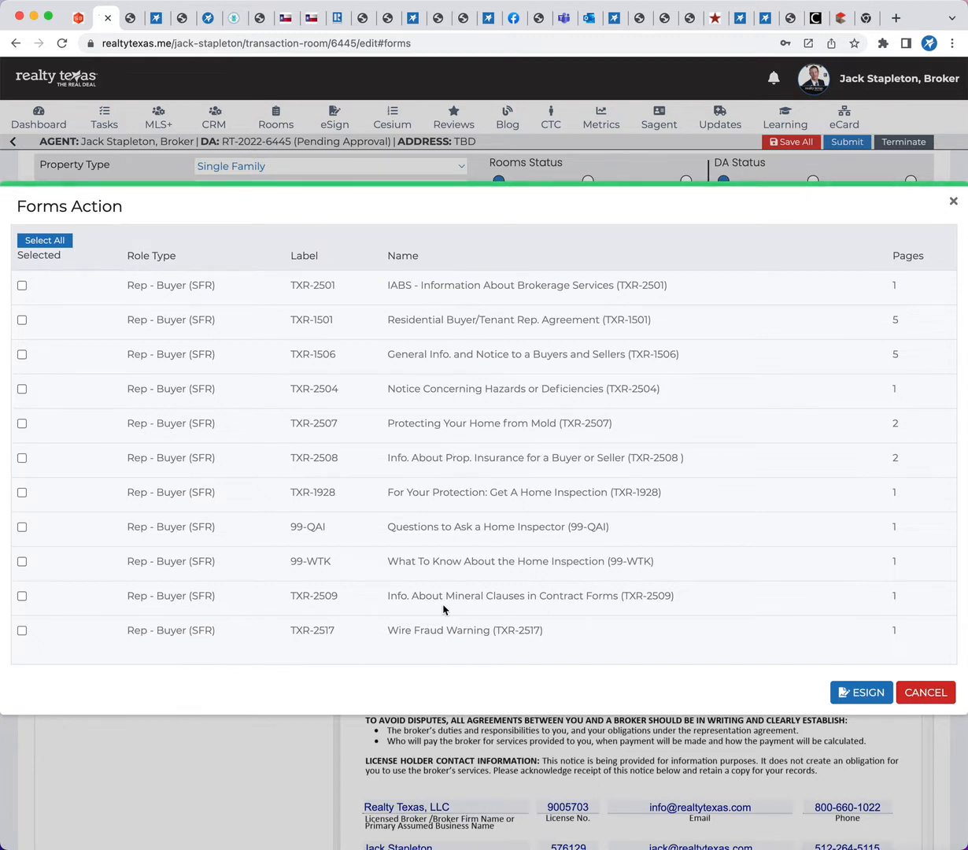
left_click(49, 240)
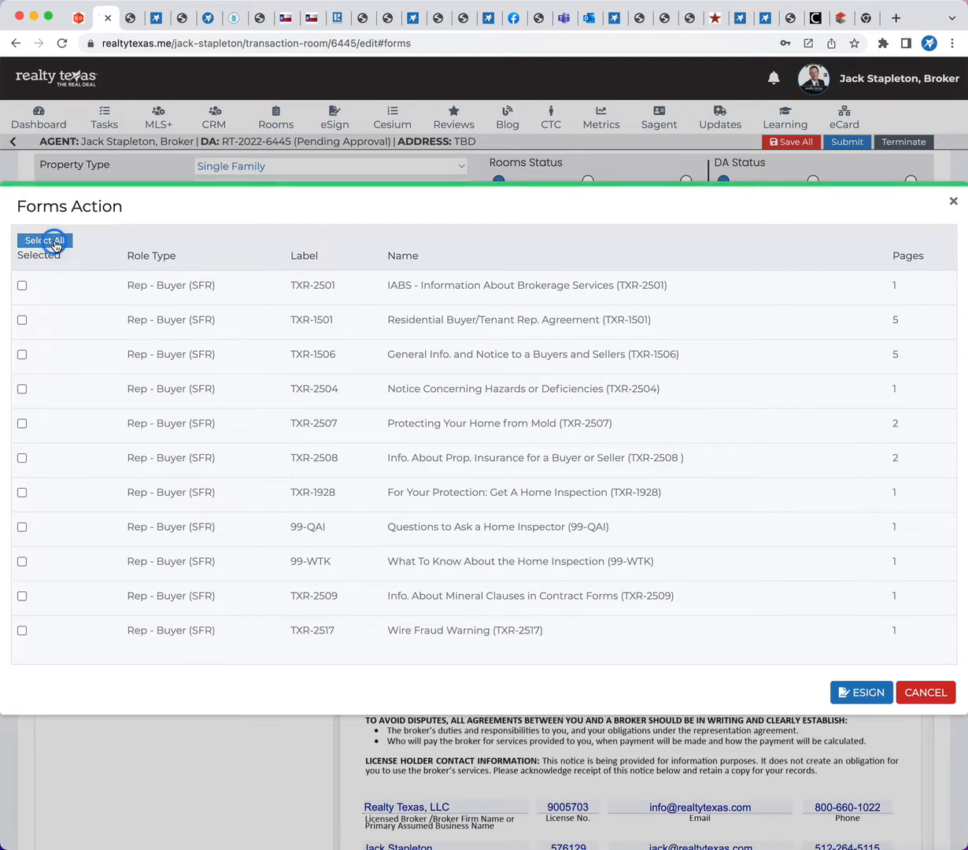
left_click(851, 695)
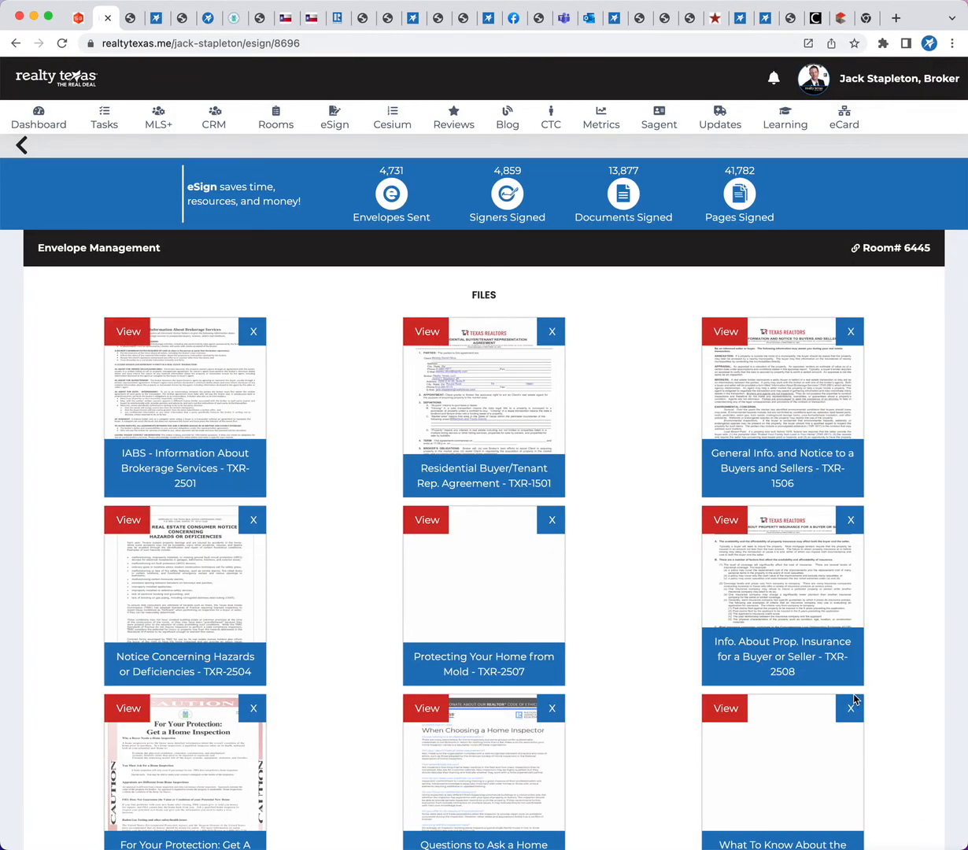
Set the envelope details to "Please eSign your Buyer Rep Agreement"
scroll(633, 575, "down", 3)
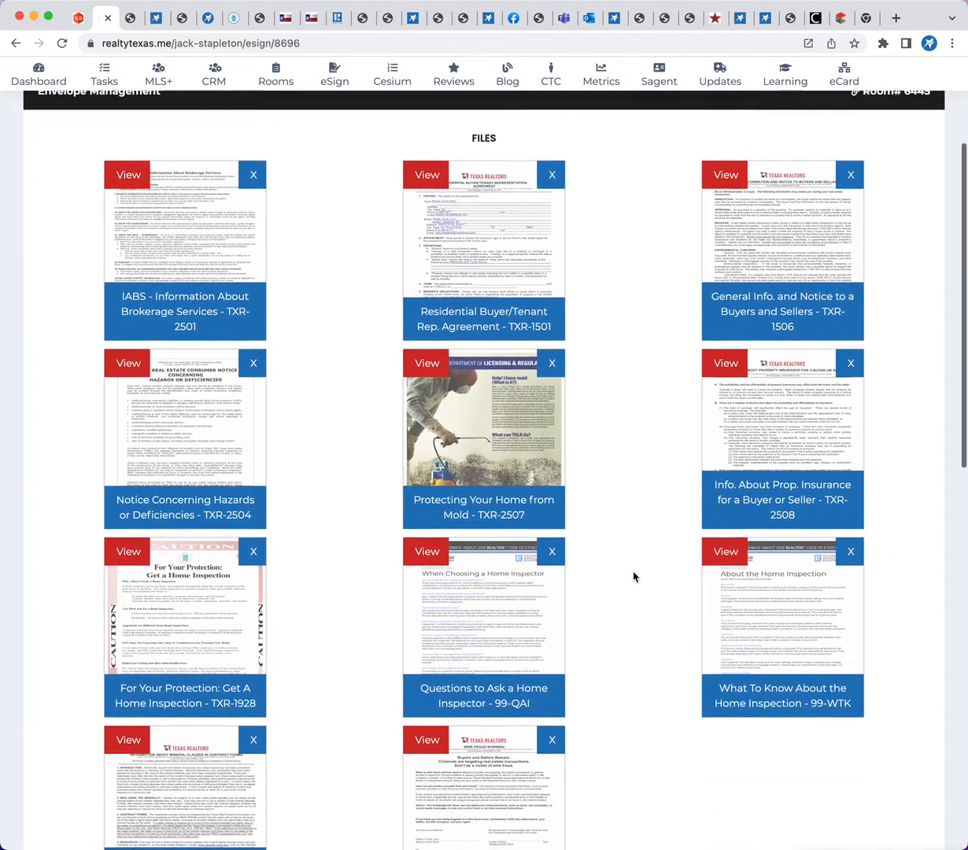
scroll(634, 577, "down", 9)
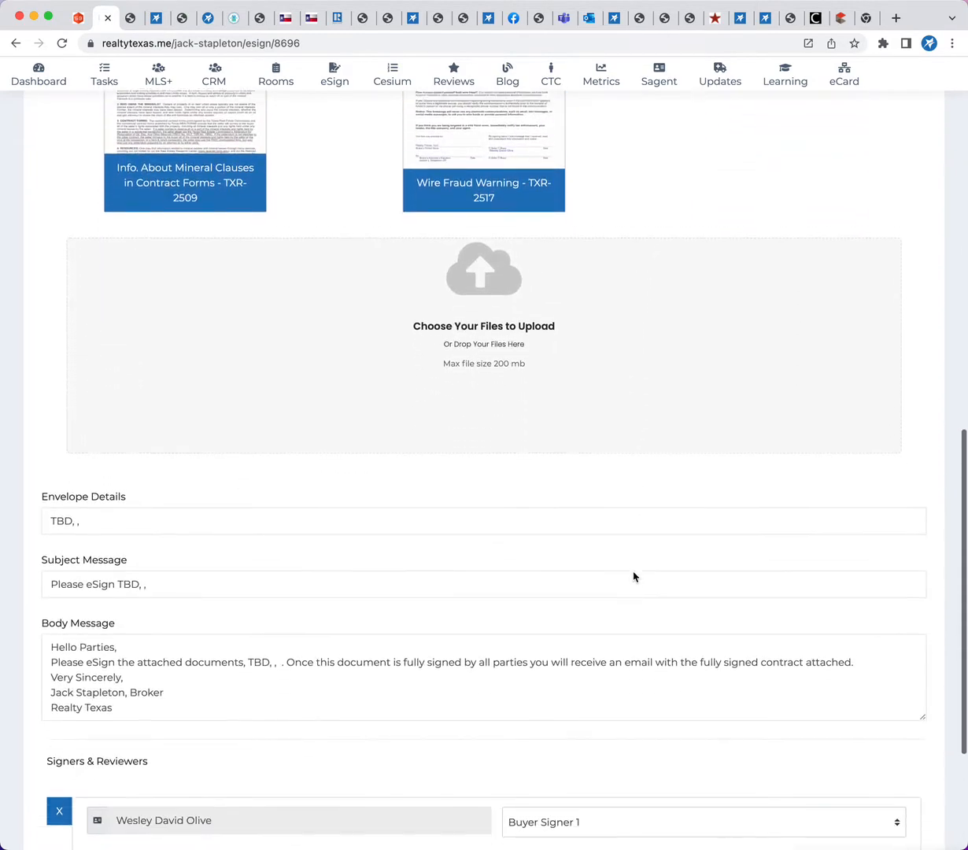
scroll(633, 576, "down", 1)
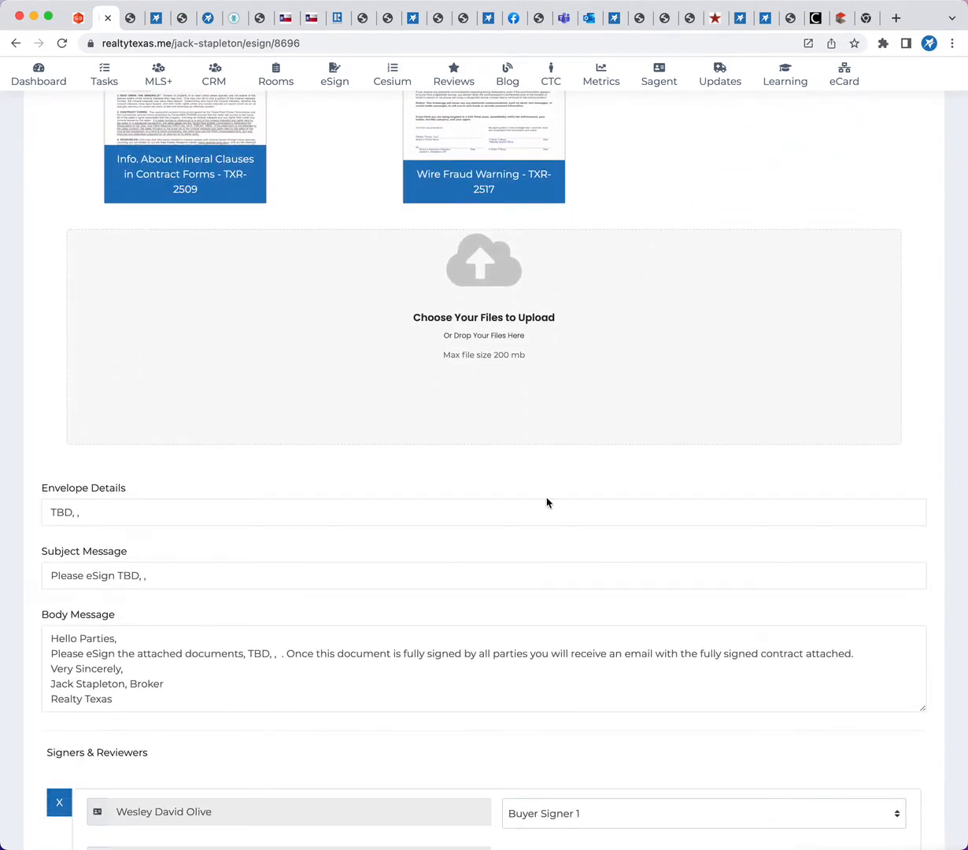
scroll(543, 508, "down", 3)
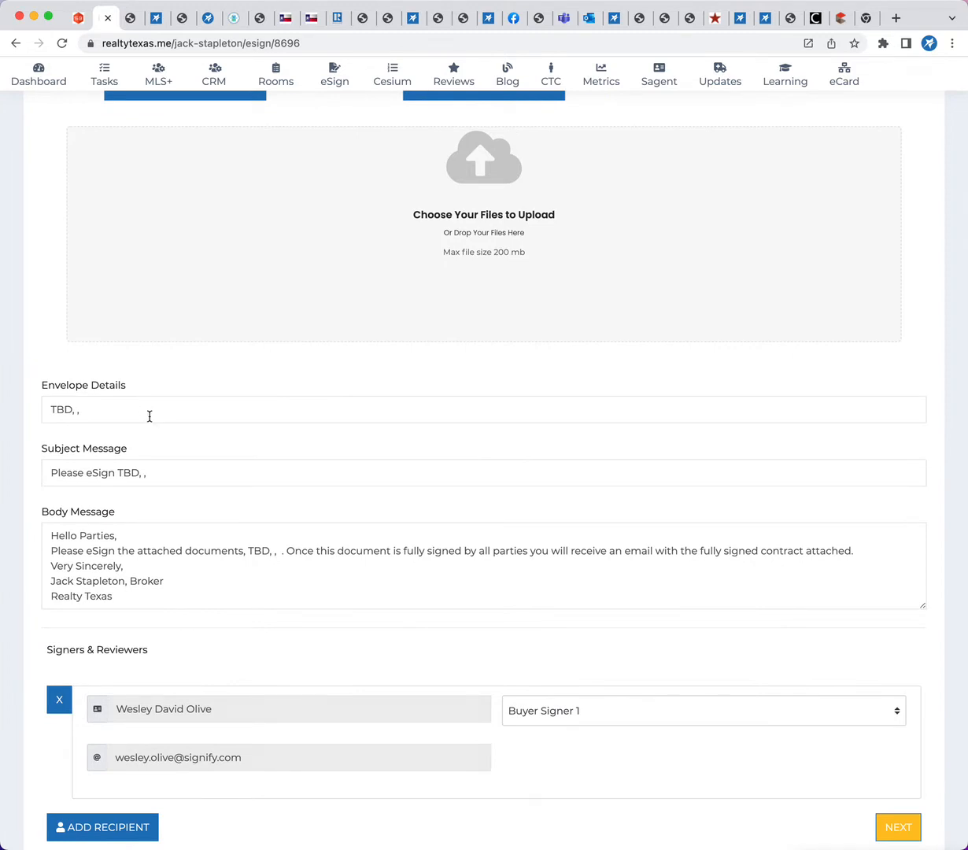
triple_click(103, 407)
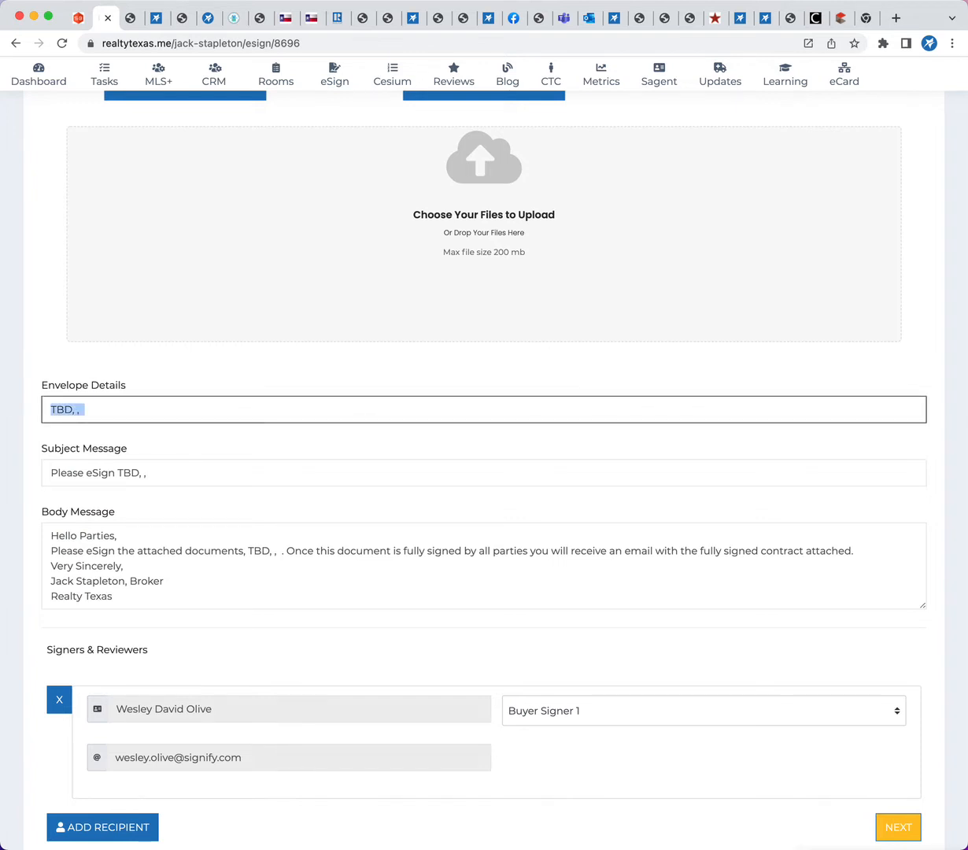
type("Please ")
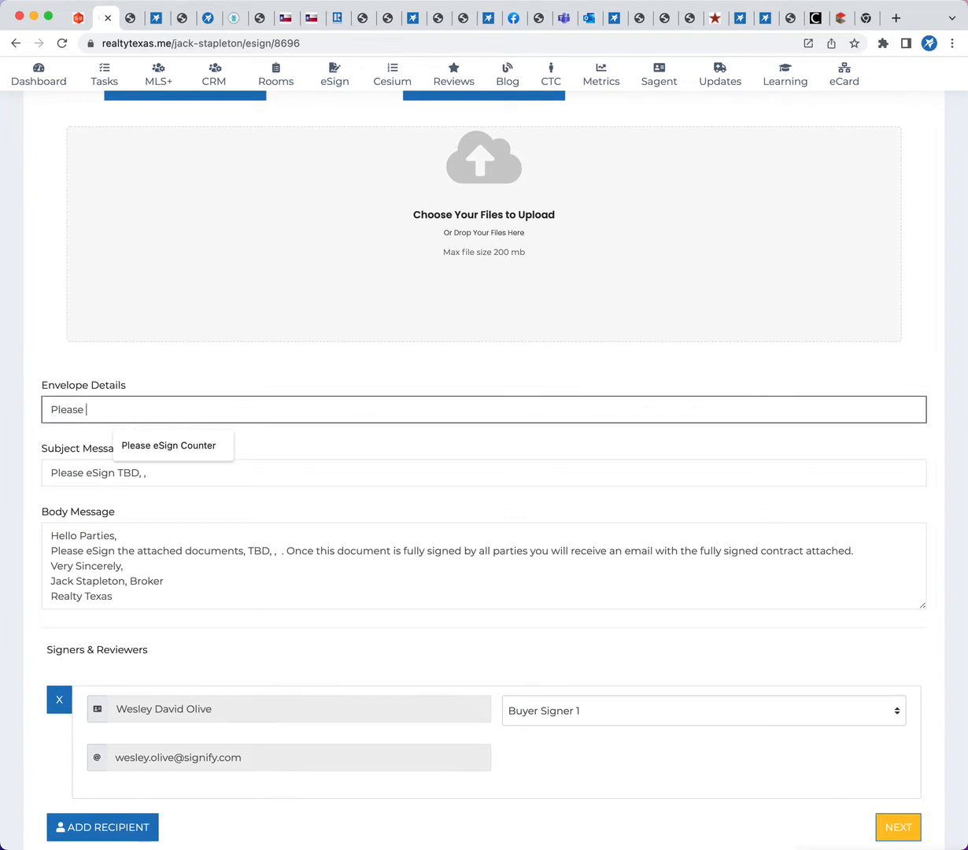
type("eSign your buy")
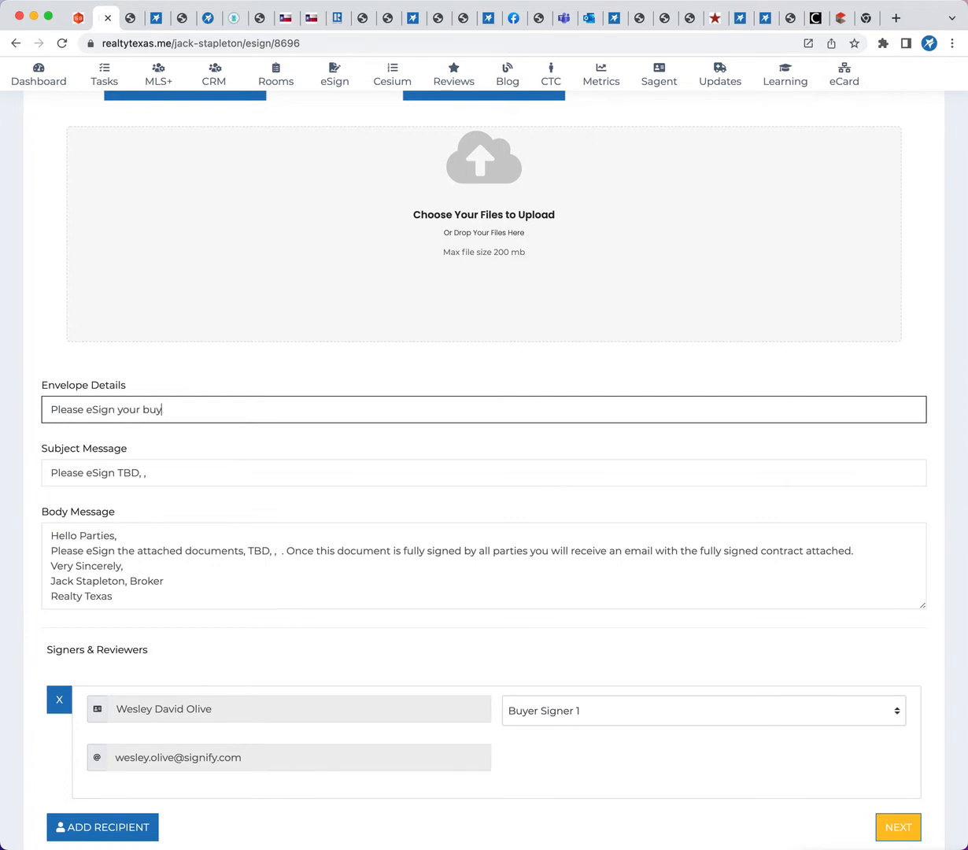
type("yer Rep Agreement")
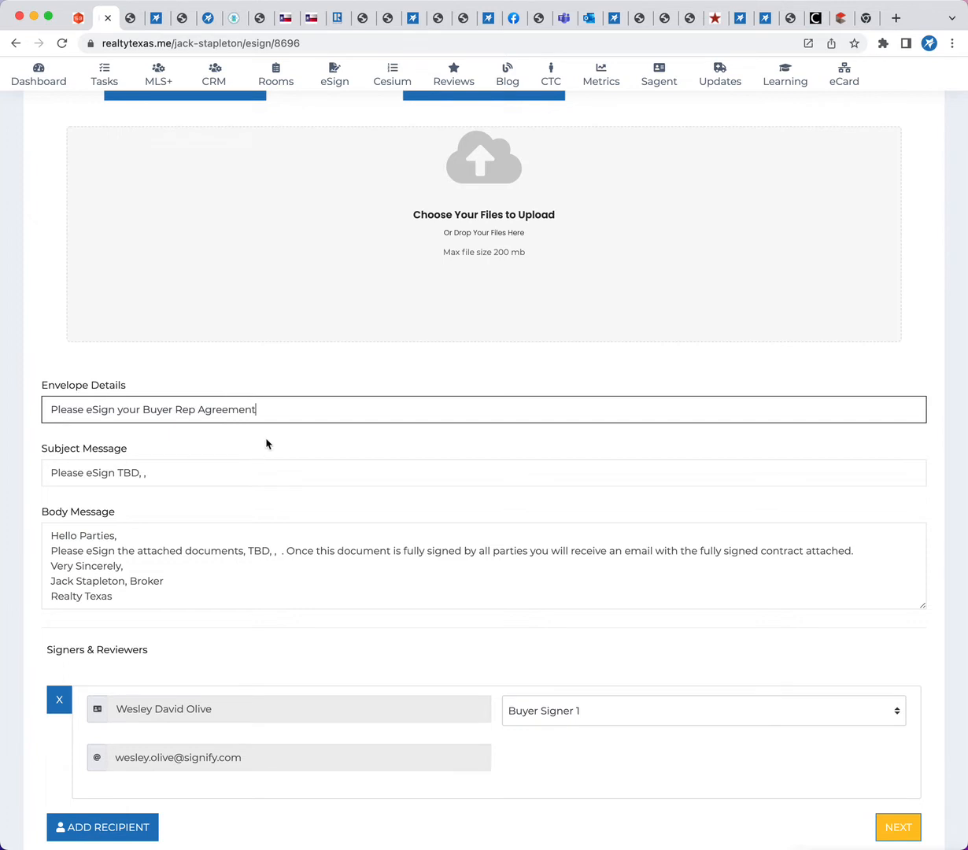
Copy the envelope details text "Please eSign your Buyer Rep Agreement" into the subject message, replacing its content
left_click(103, 384)
key("super+c")
left_click(168, 472)
key("super+a")
key("super+v")
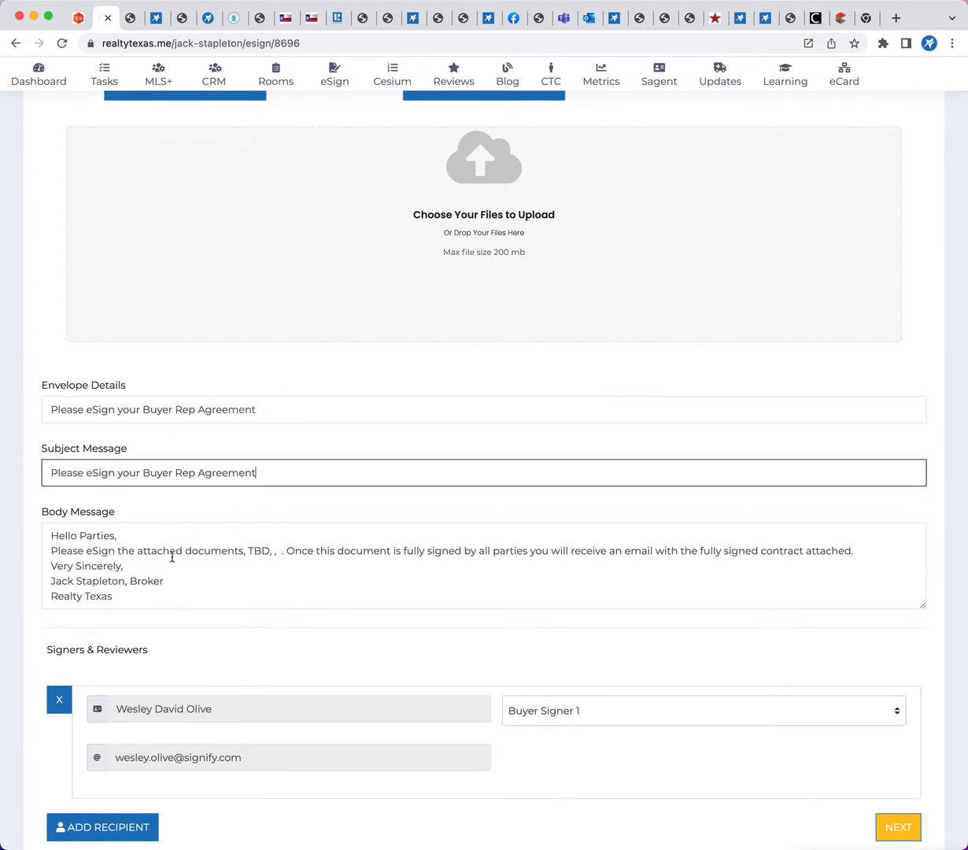
Reword the body message to name the attached "Buyer Rep Agreement" and the fully signed "rep agreement", and continue to field placement
left_click(125, 557)
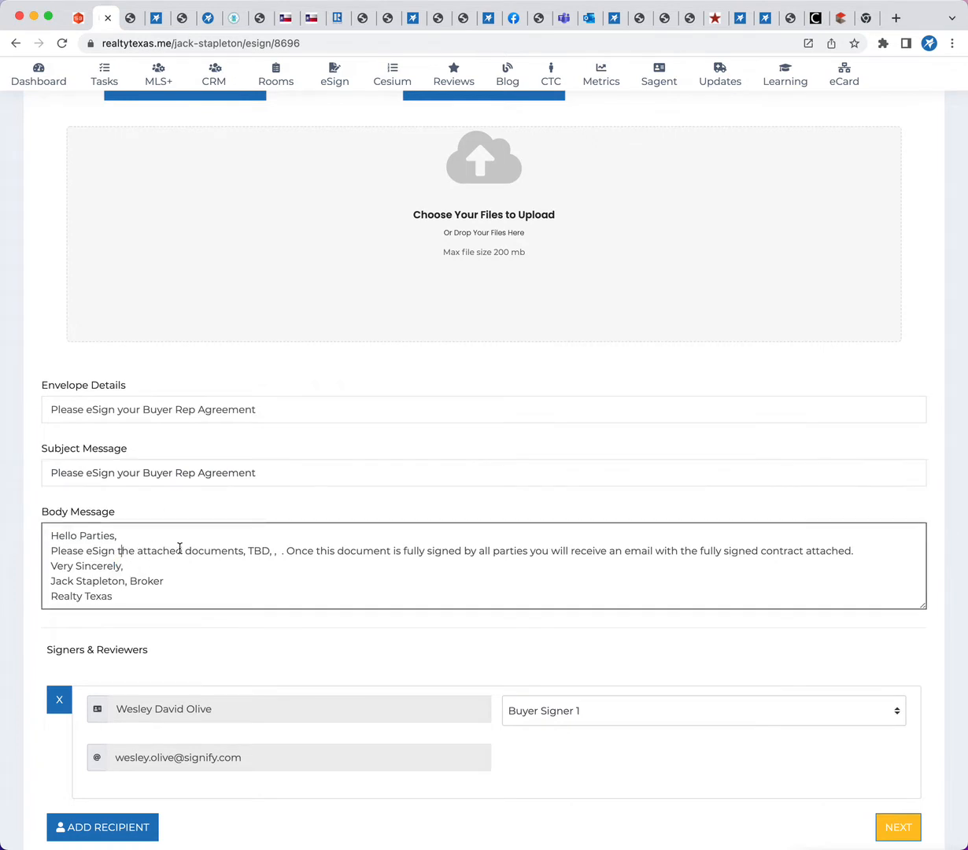
left_click_drag(186, 552, 283, 550)
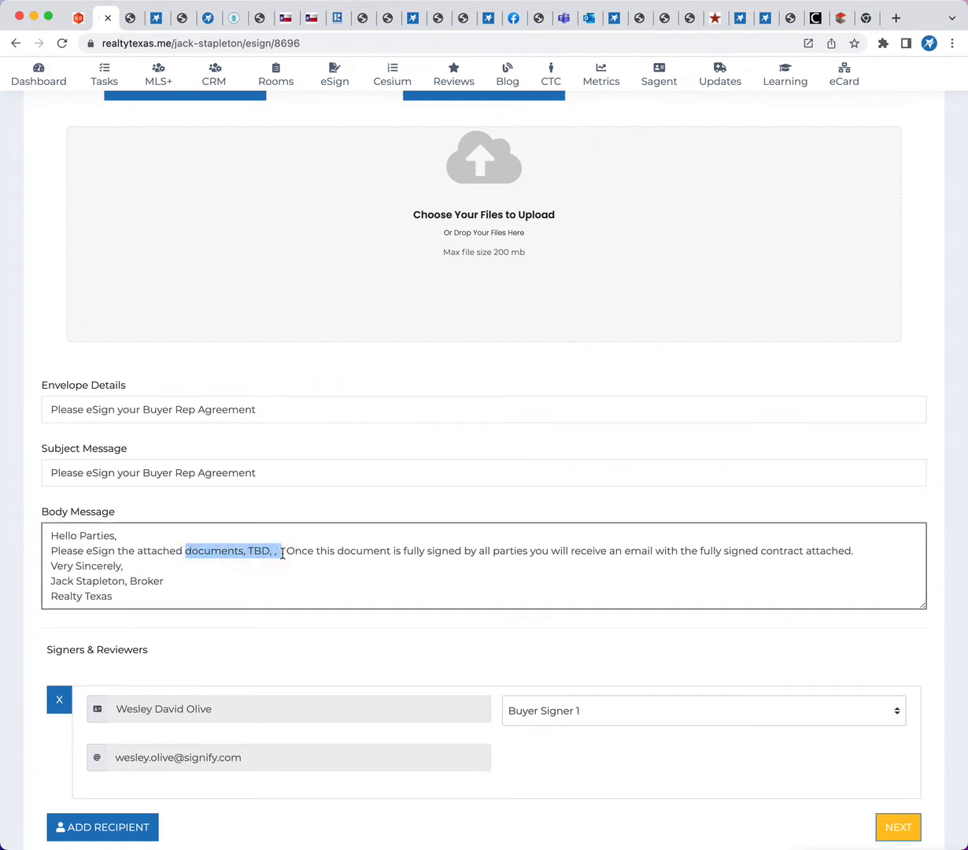
type("Buyer Rep")
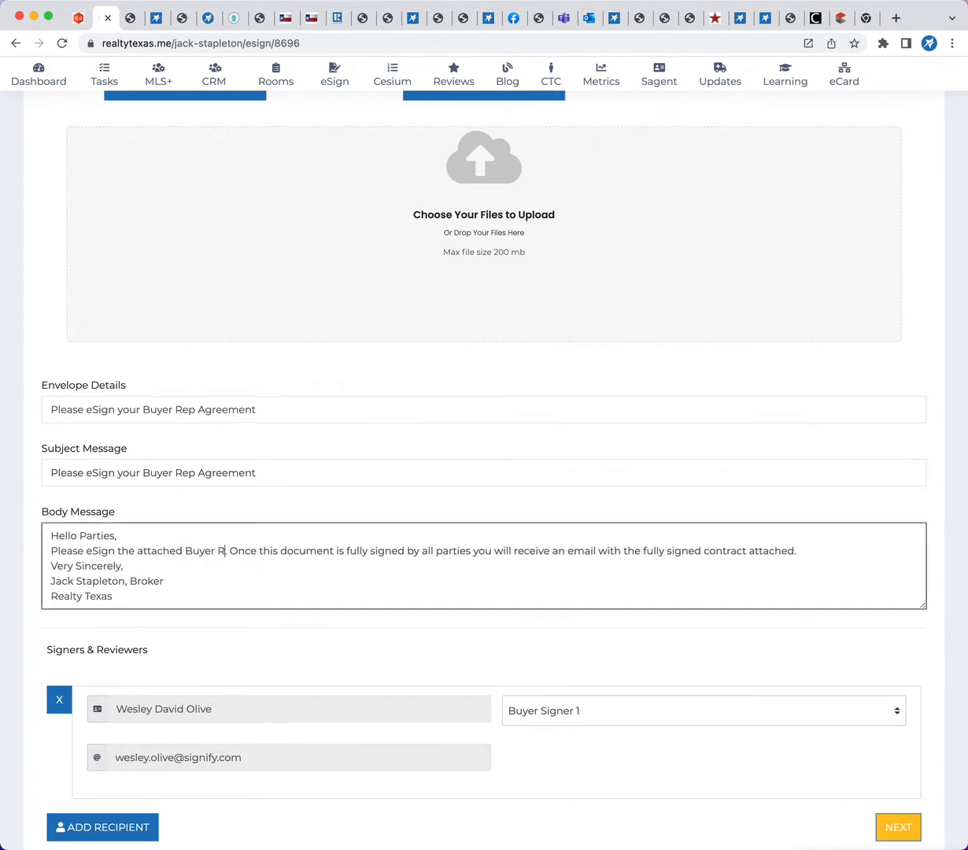
type(" Agreement.")
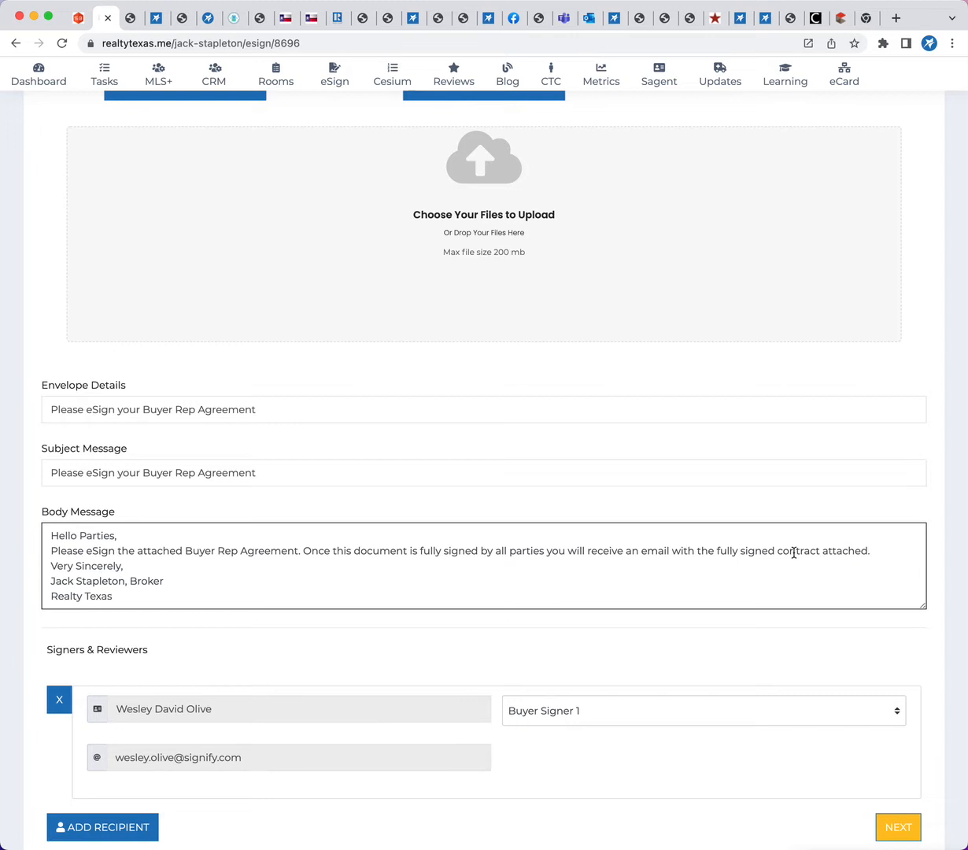
double_click(799, 550)
type("rep agreement")
scroll(362, 677, "down", 3)
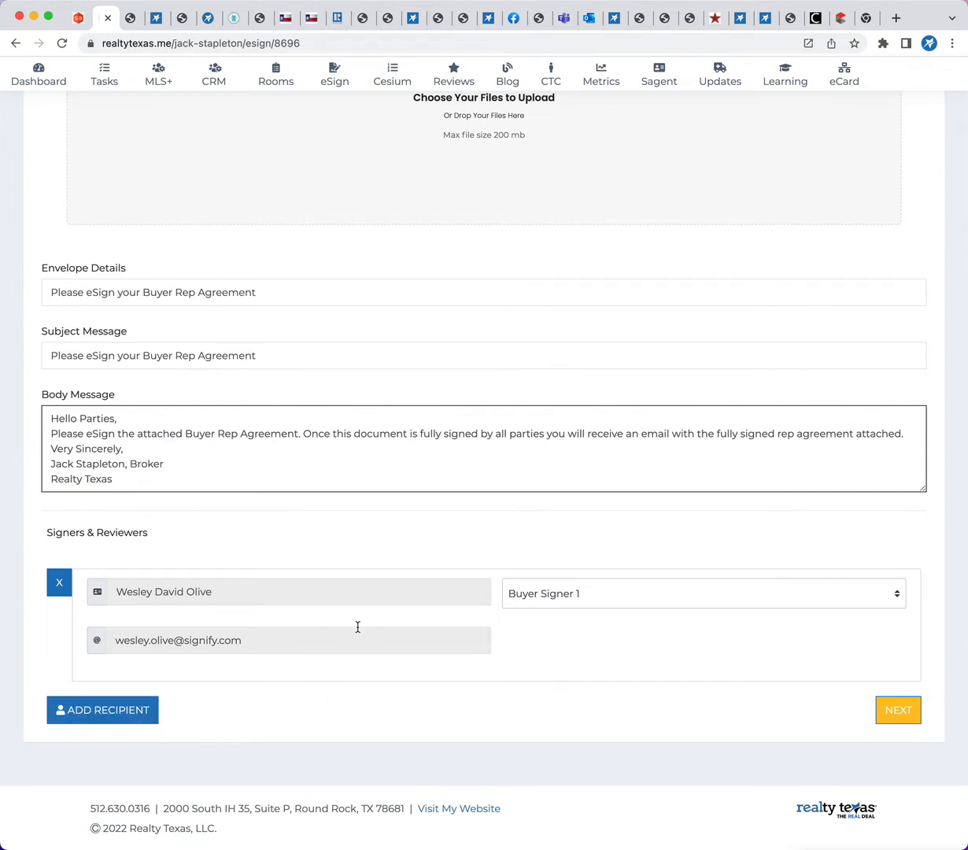
left_click(916, 709)
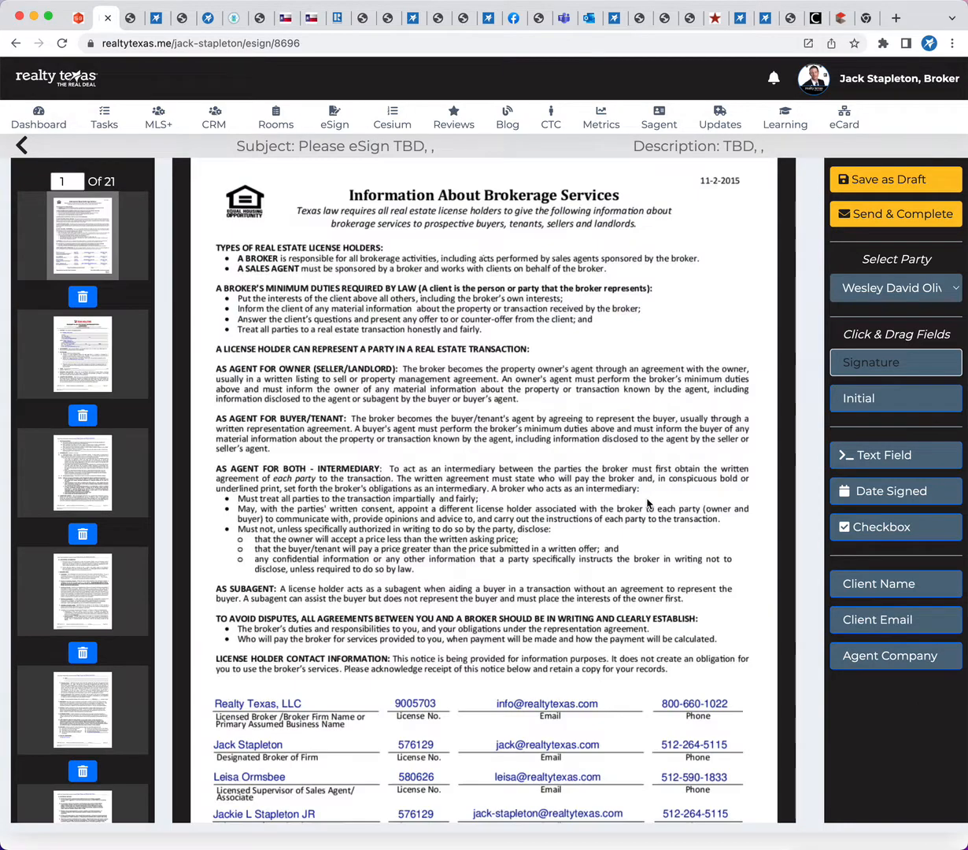
Review the pre-placed signature, initial and date-signed fields across all envelope pages, and return to page 1
scroll(647, 504, "down", 5)
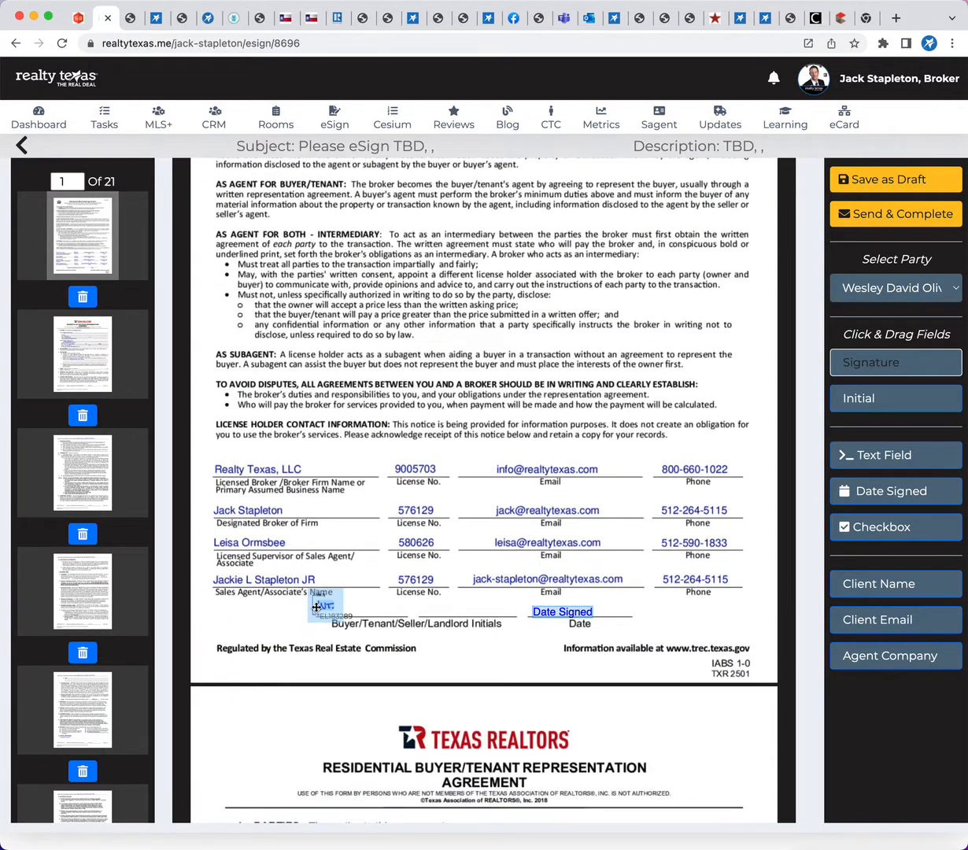
scroll(496, 629, "down", 10)
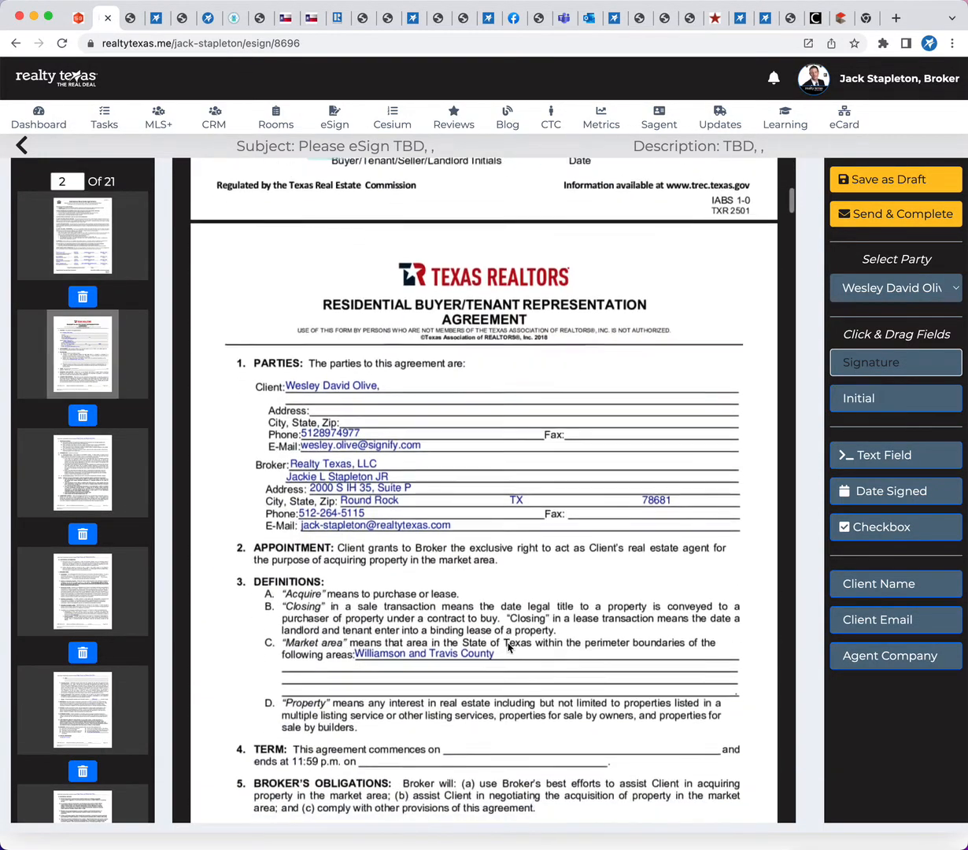
scroll(508, 647, "down", 15)
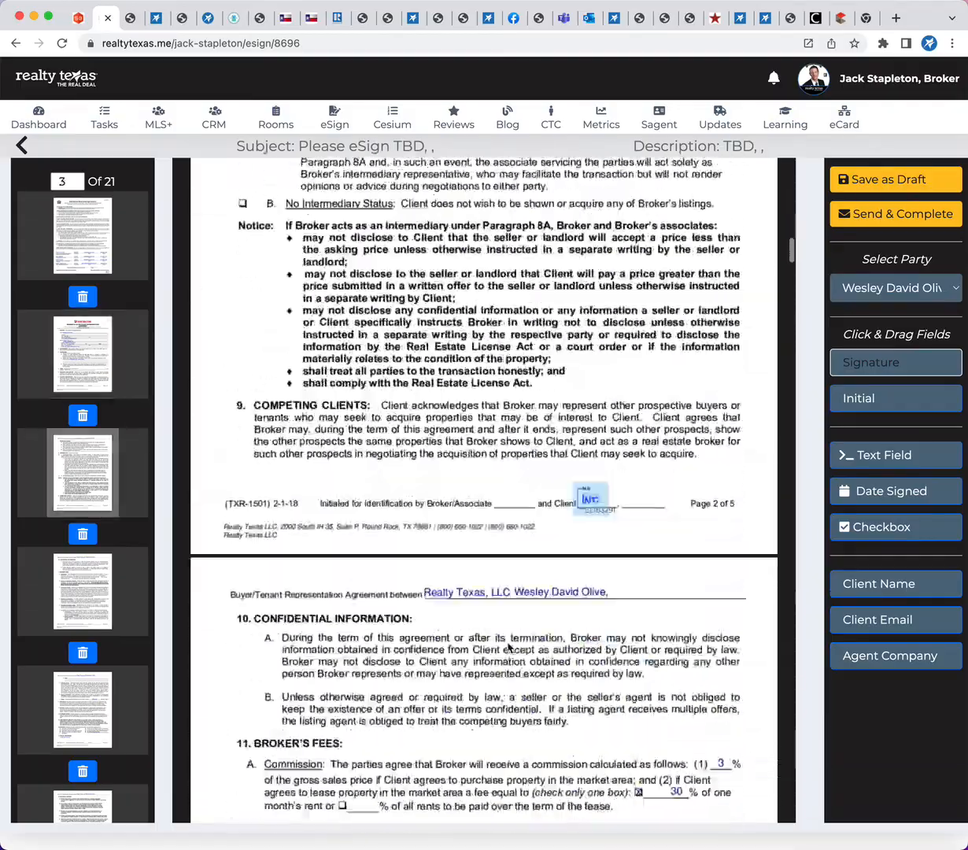
scroll(507, 647, "down", 20)
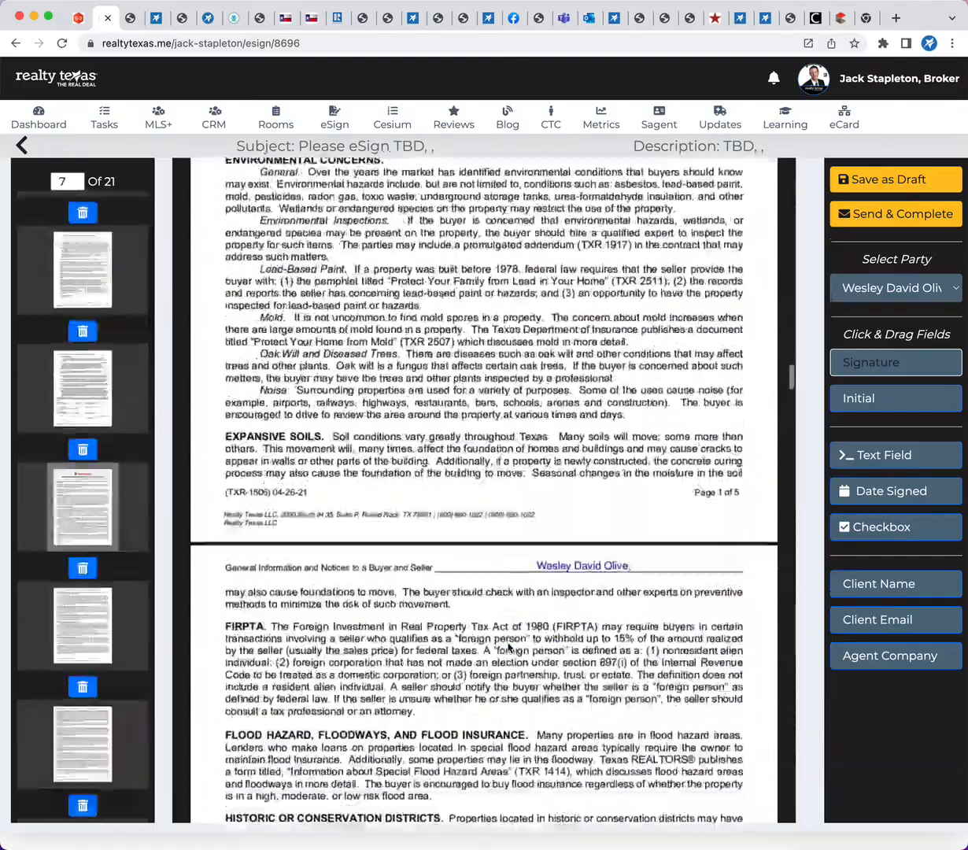
scroll(508, 647, "down", 20)
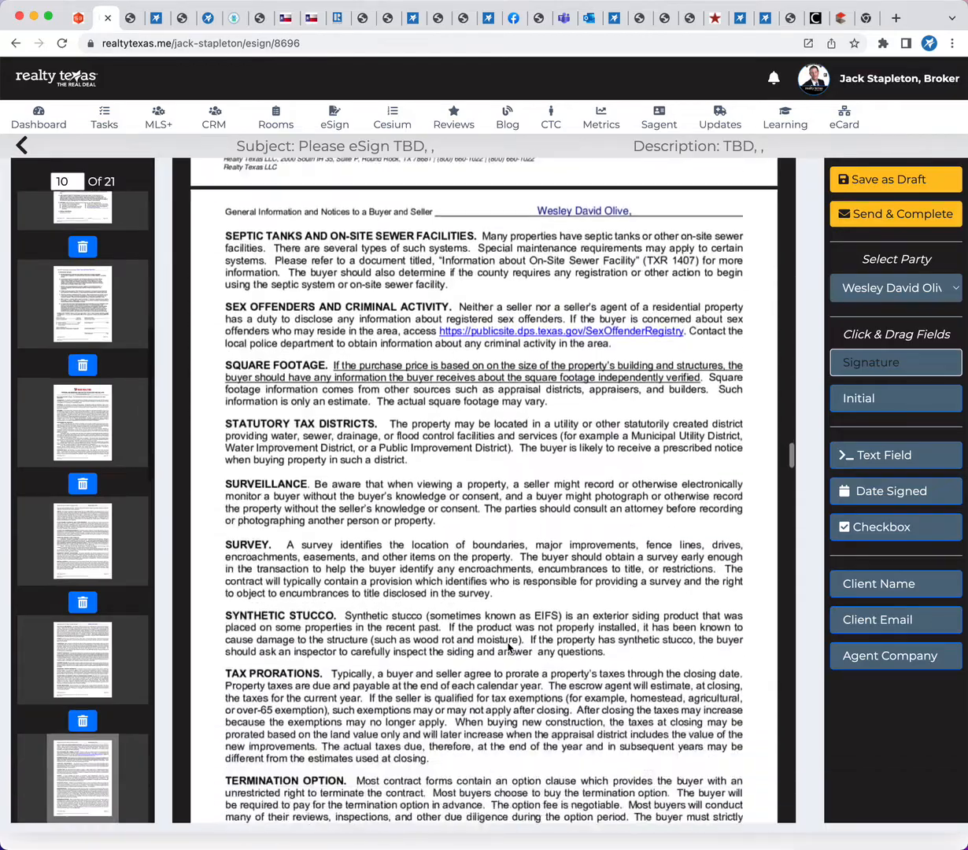
scroll(508, 647, "down", 20)
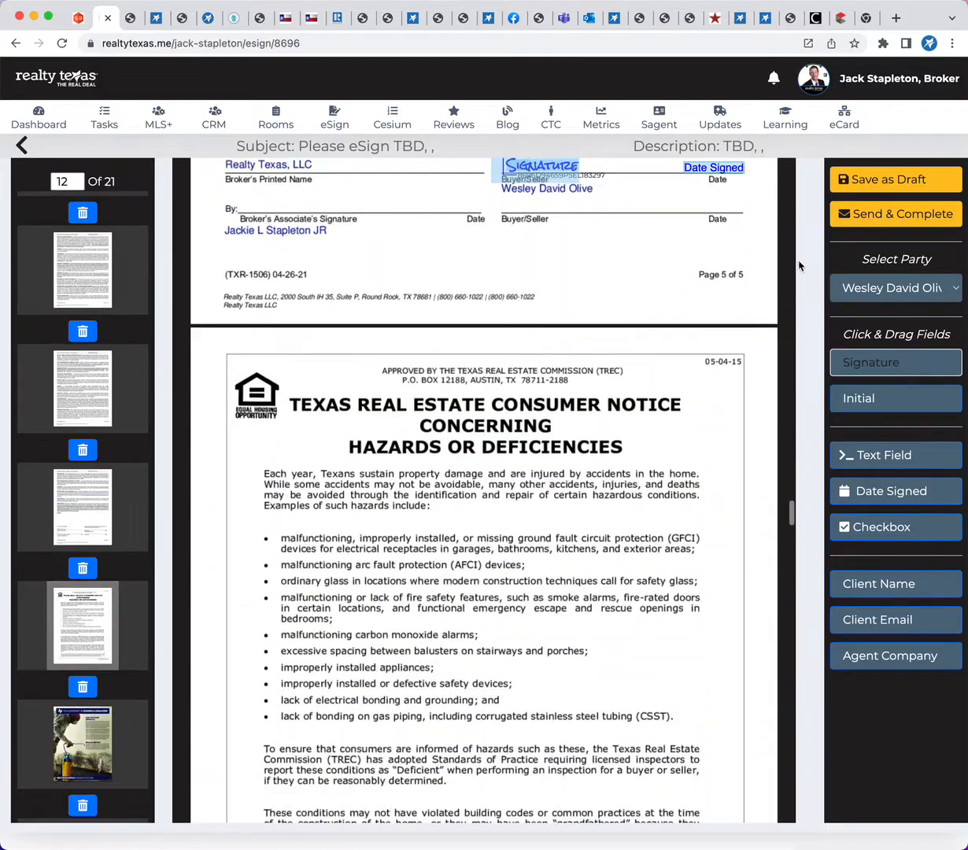
scroll(533, 494, "down", 15)
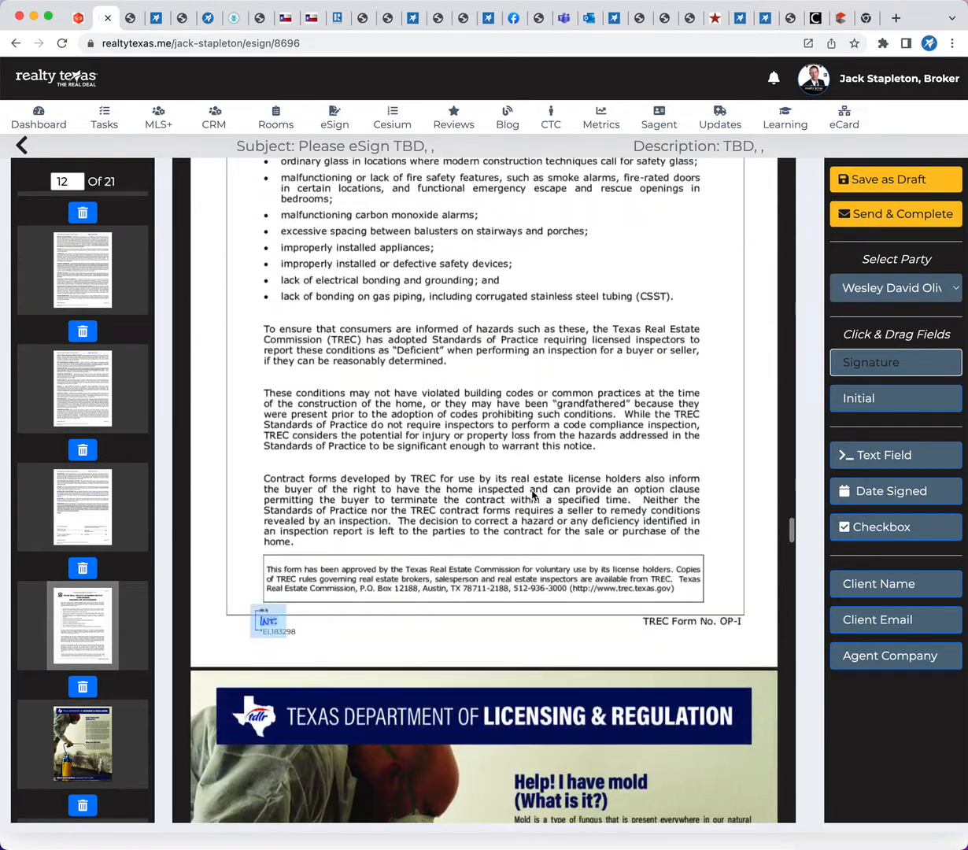
scroll(533, 494, "down", 20)
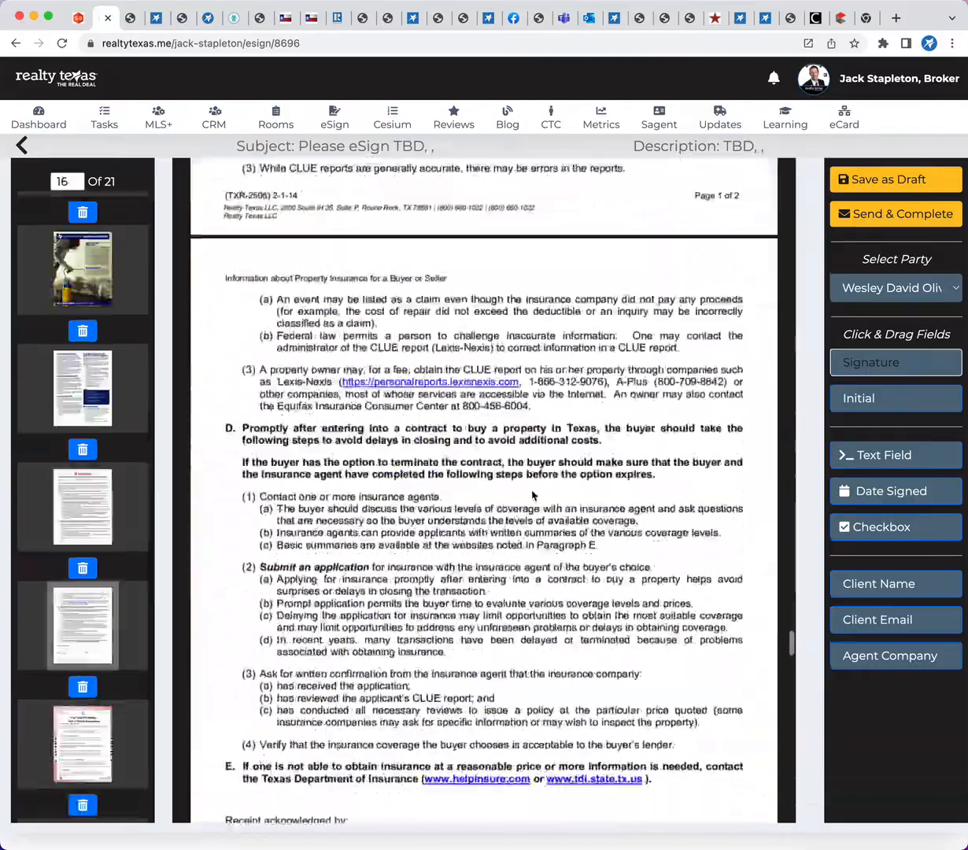
scroll(533, 495, "down", 10)
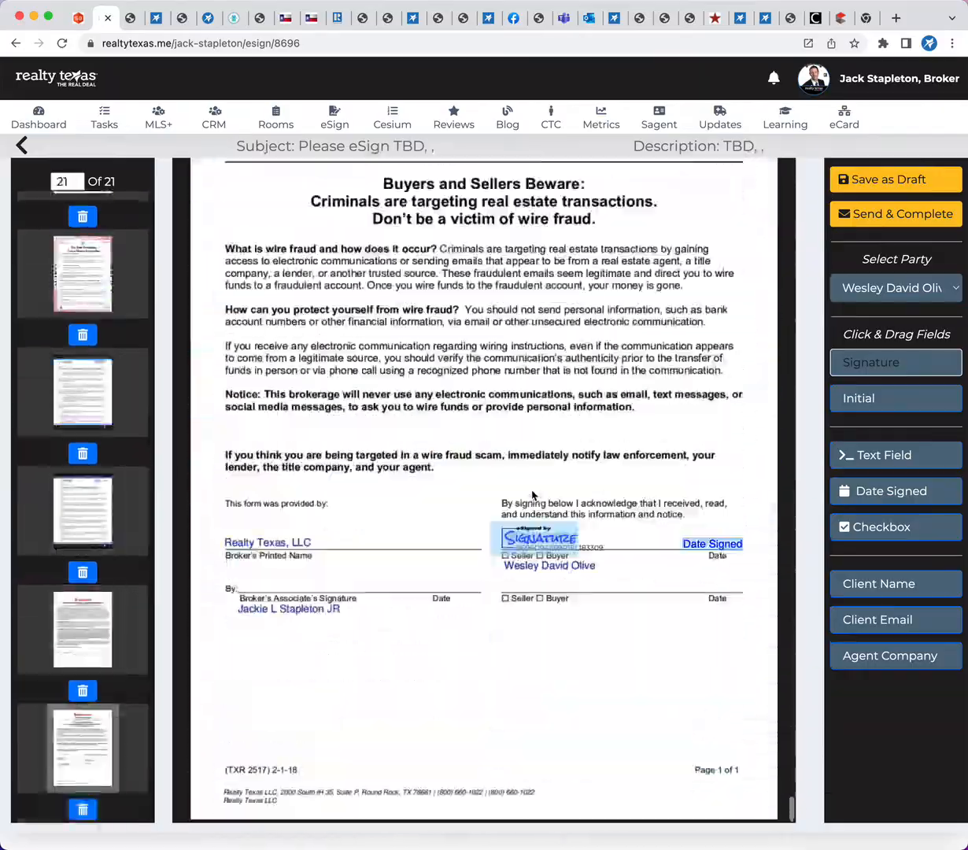
scroll(504, 666, "up", 20)
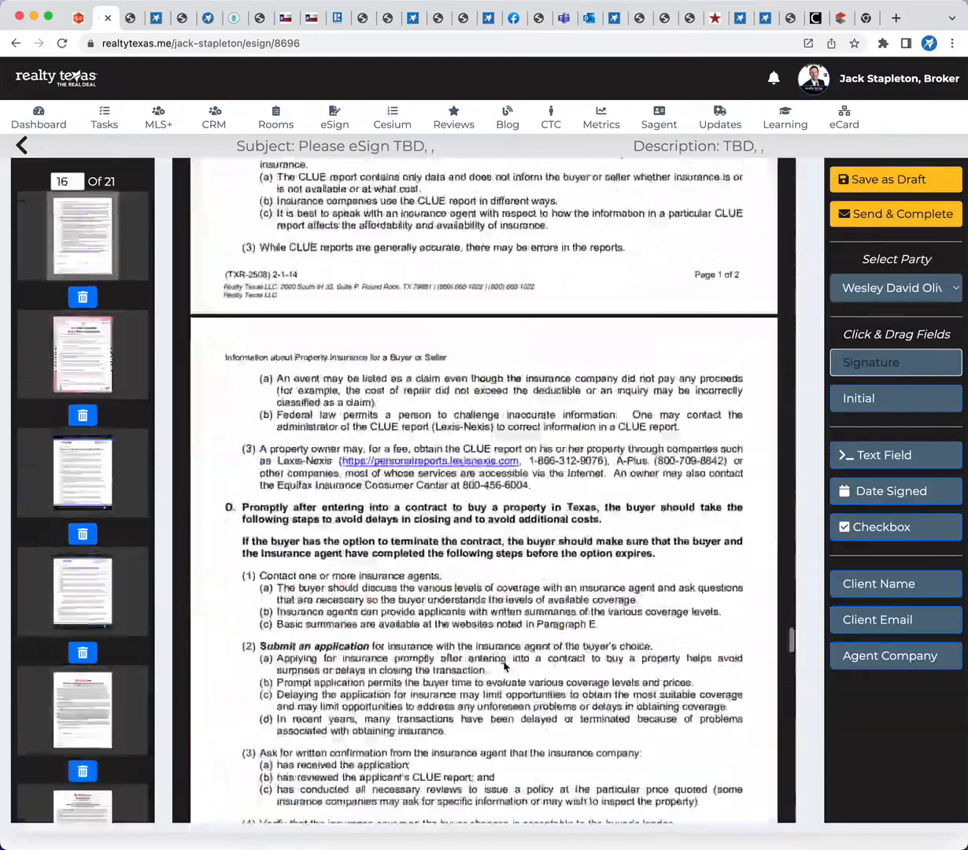
scroll(503, 667, "up", 20)
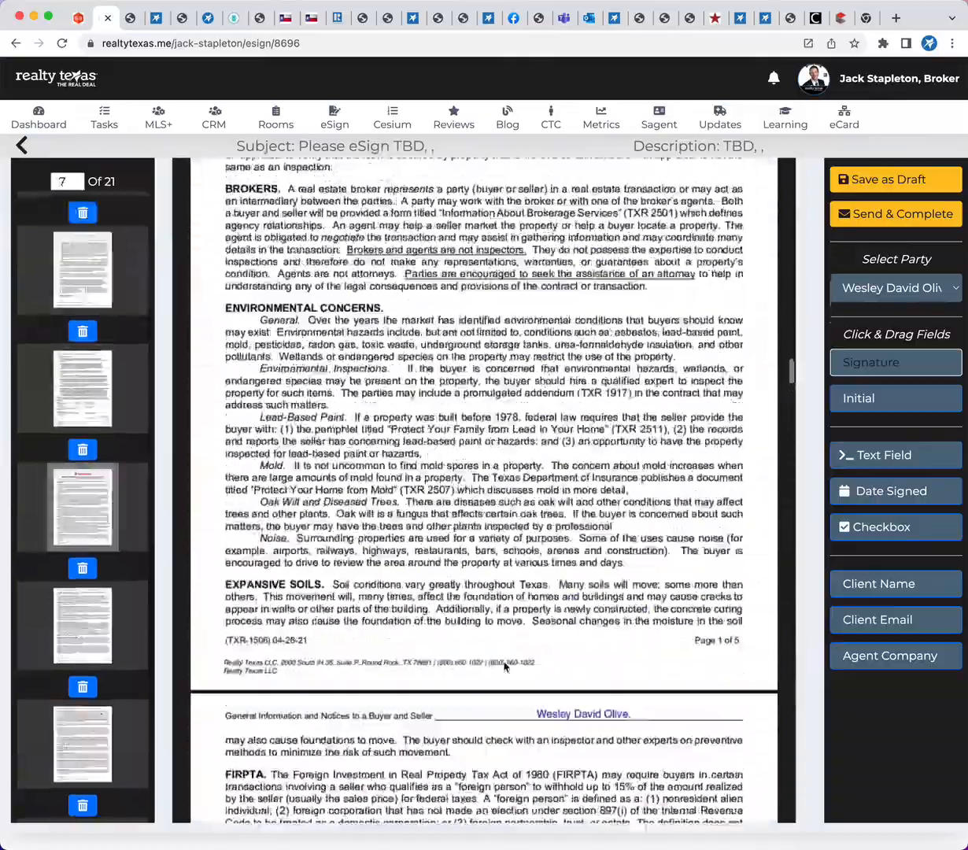
scroll(504, 666, "up", 6)
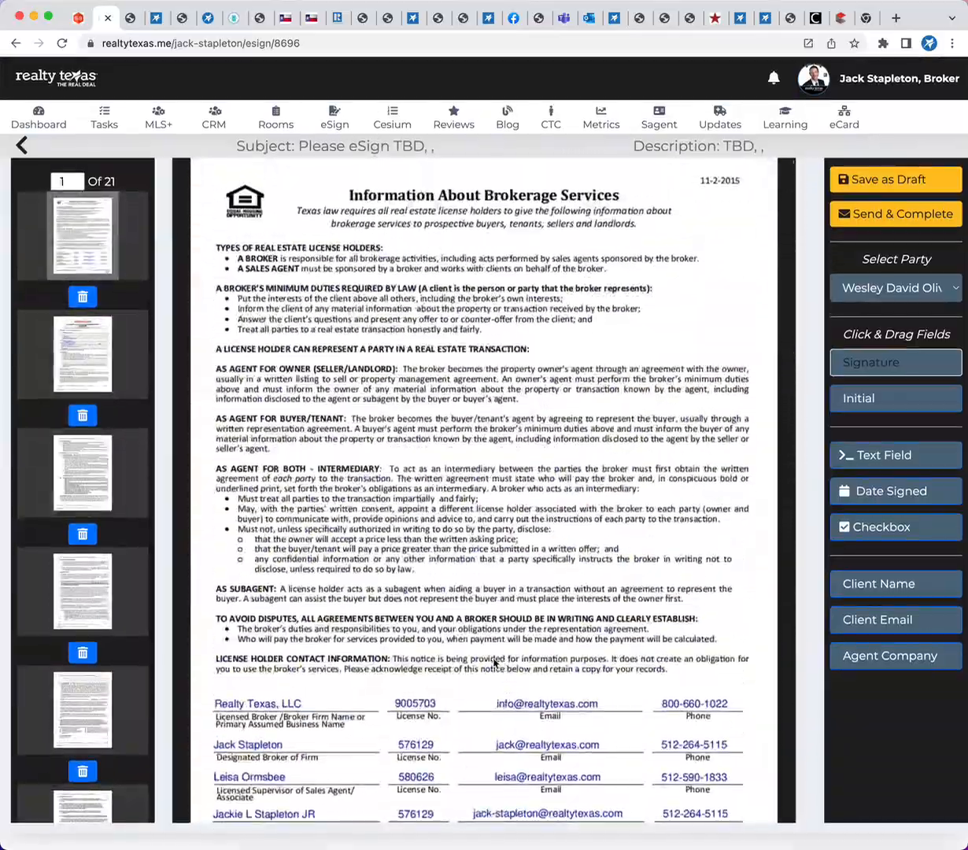
Save the envelope as a draft and show the list of draft envelopes
left_click(880, 186)
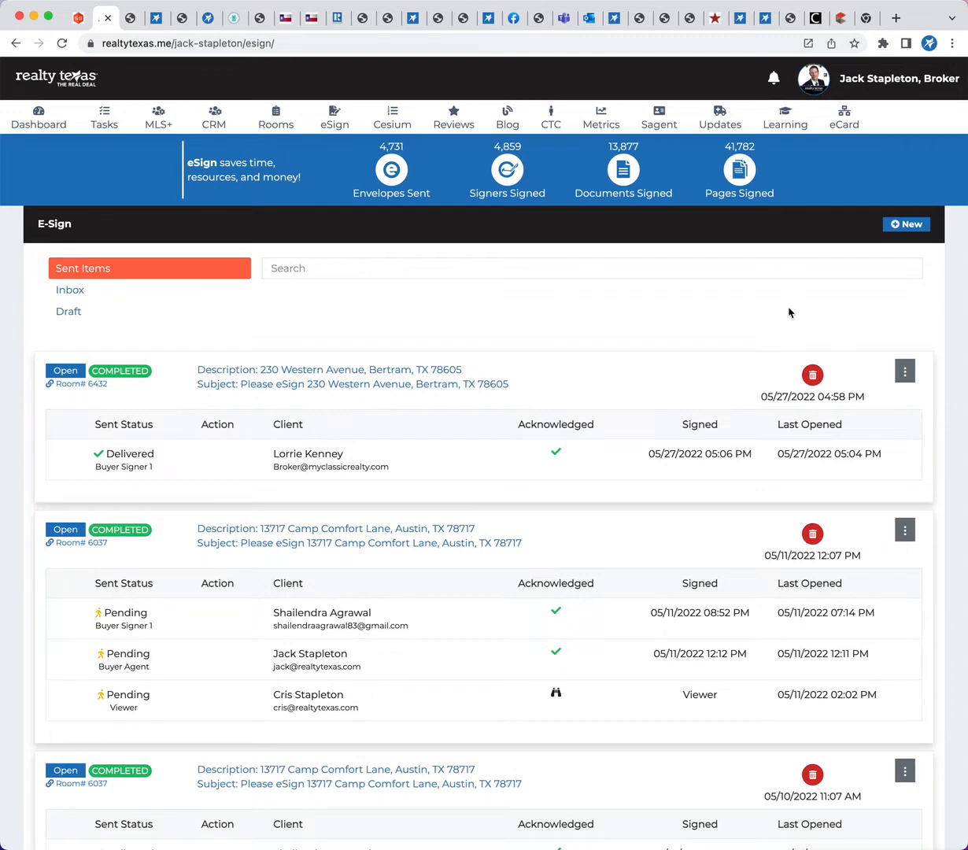
left_click(72, 311)
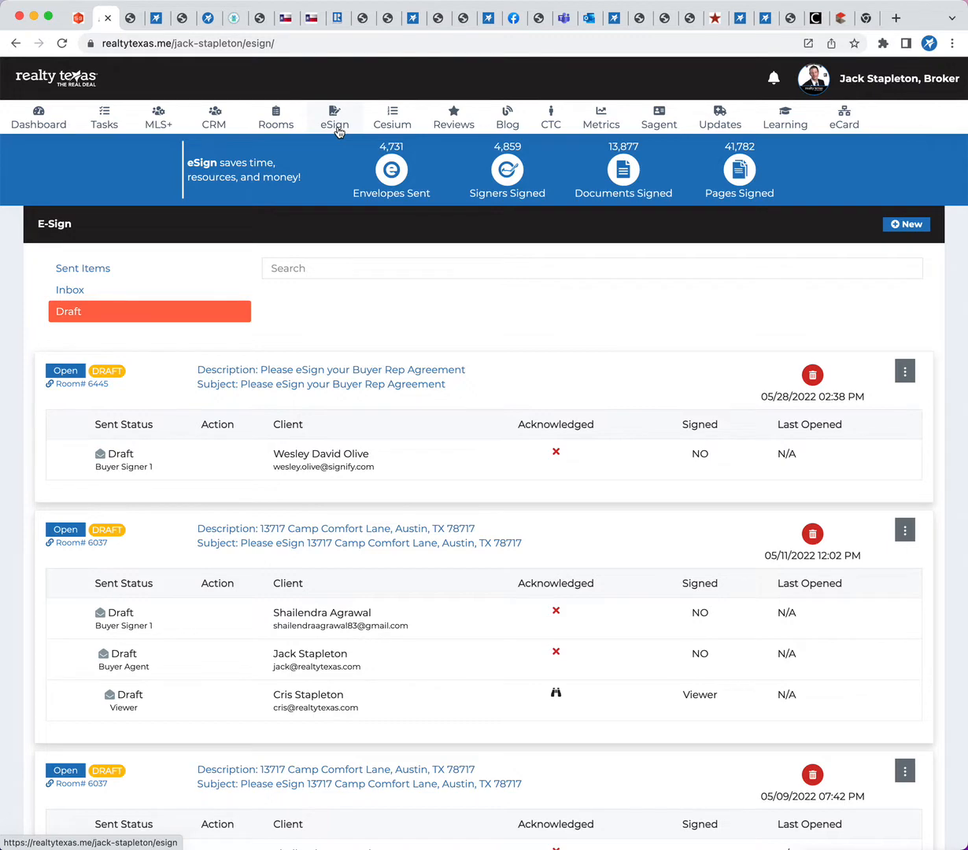
Open the forms in the Buyer Rep Agreement draft's transaction room and view the print selection with all forms selected, without printing
left_click(72, 384)
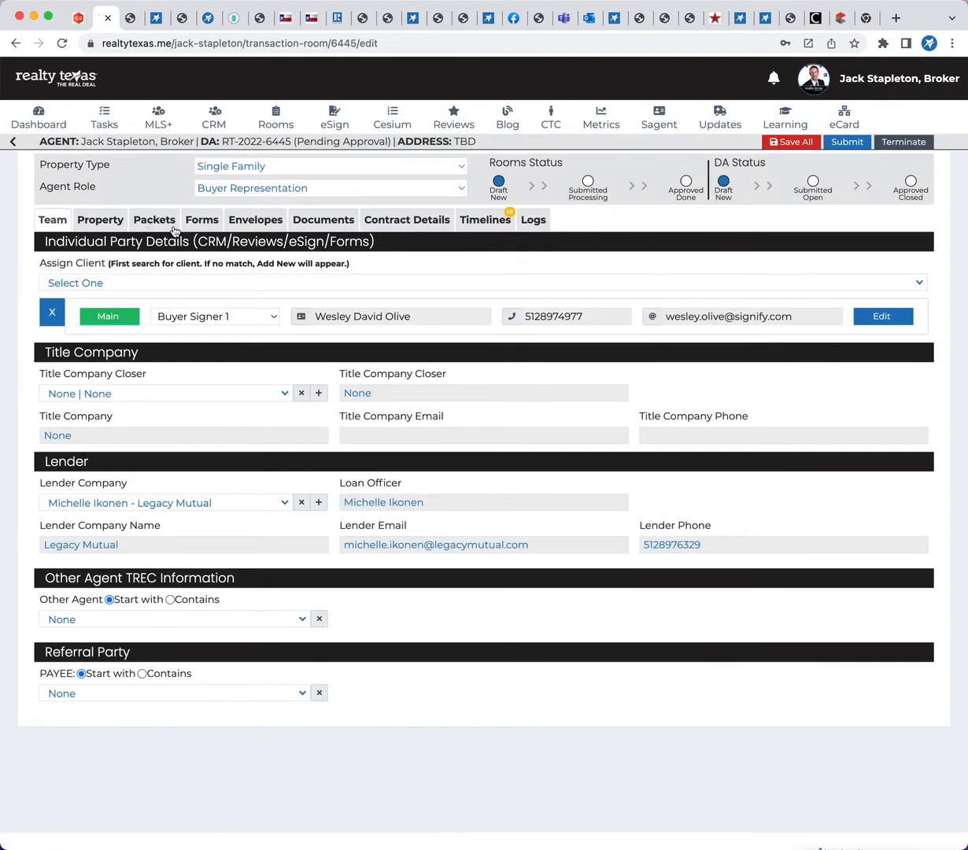
left_click(199, 226)
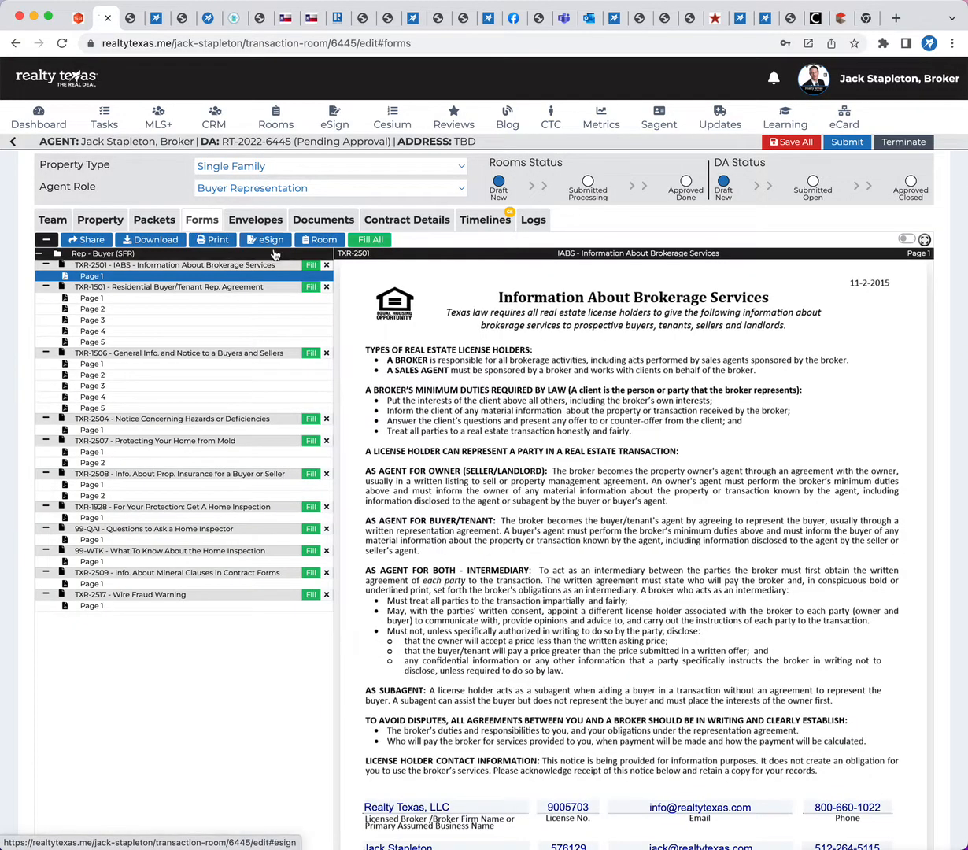
left_click(227, 240)
left_click(62, 240)
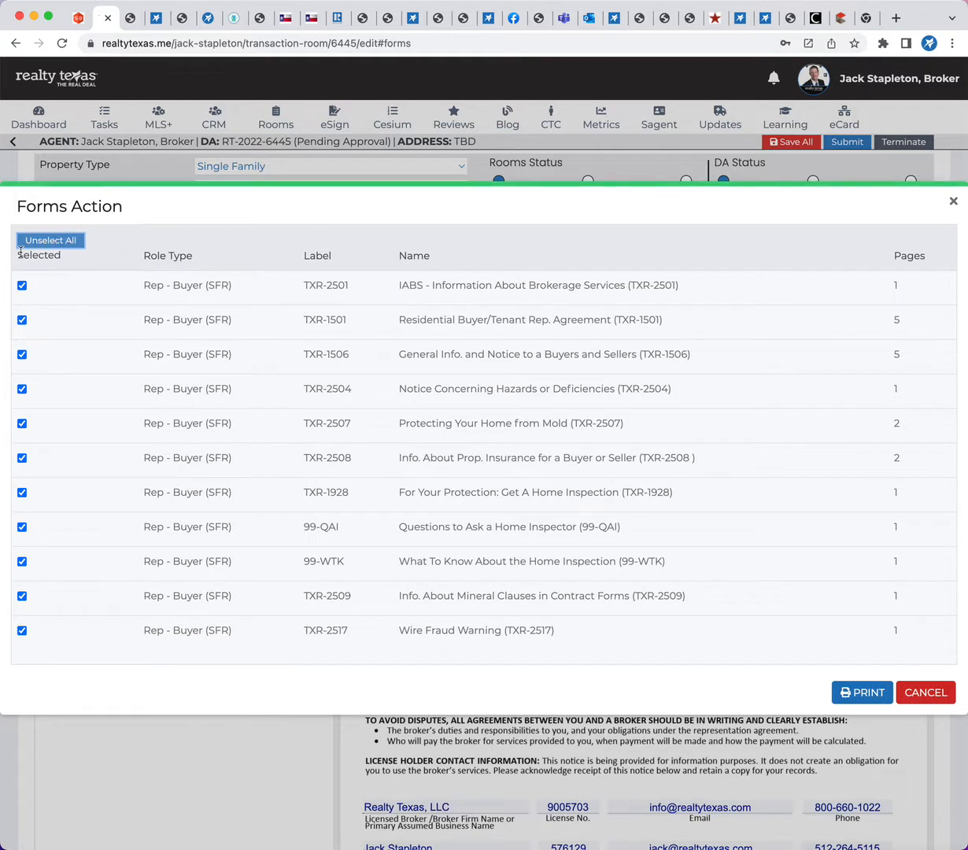
left_click(924, 694)
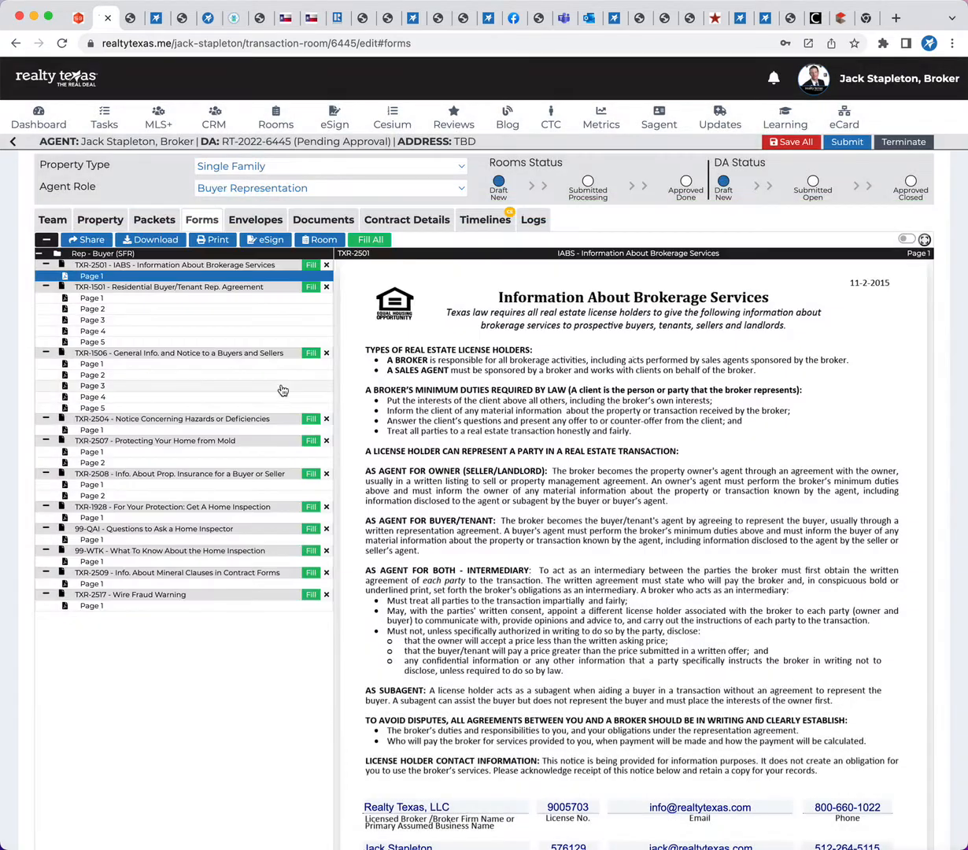
Download all forms of the Rep - Buyer (SFR) packet
left_click(142, 239)
left_click(47, 240)
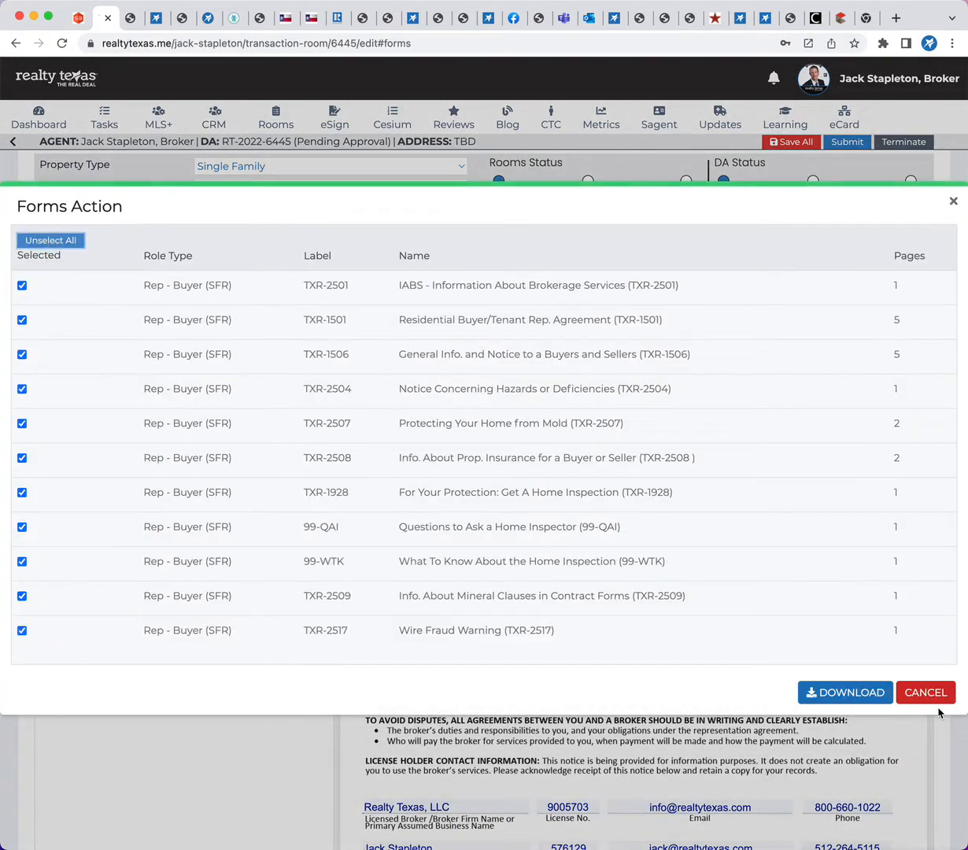
left_click(858, 692)
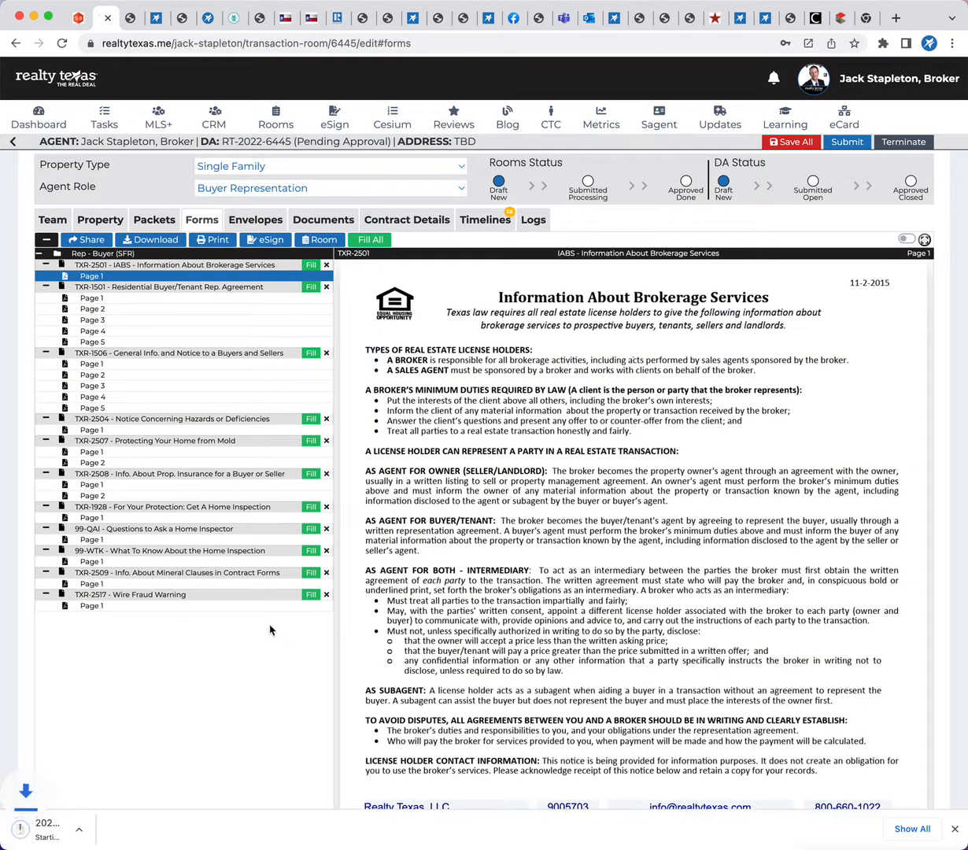
Open the downloaded ZIP archive, inspect the PDF files in its extracted folder, and close the Finder window
left_click(75, 837)
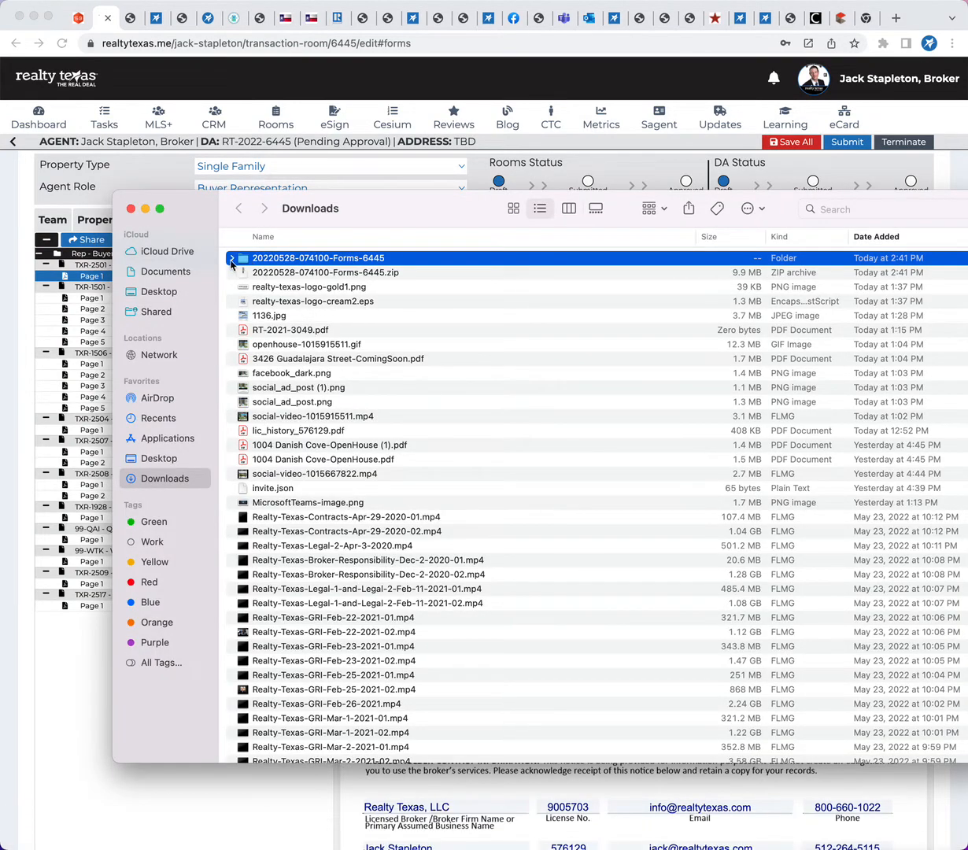
left_click(230, 258)
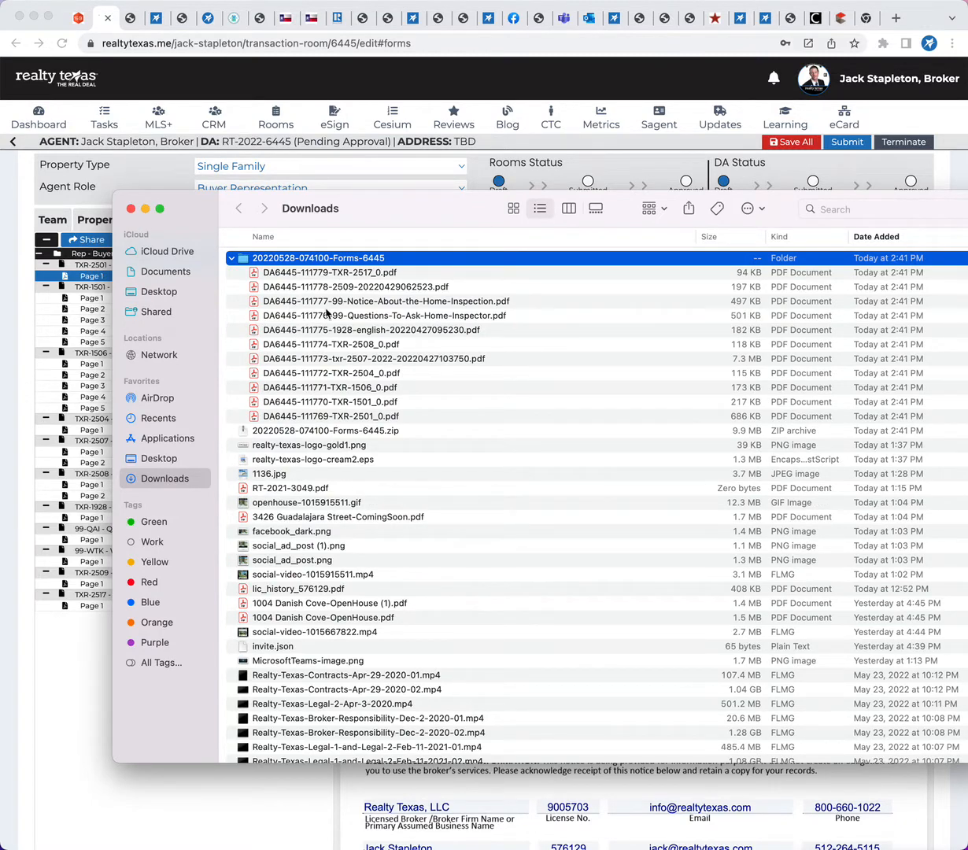
left_click(131, 209)
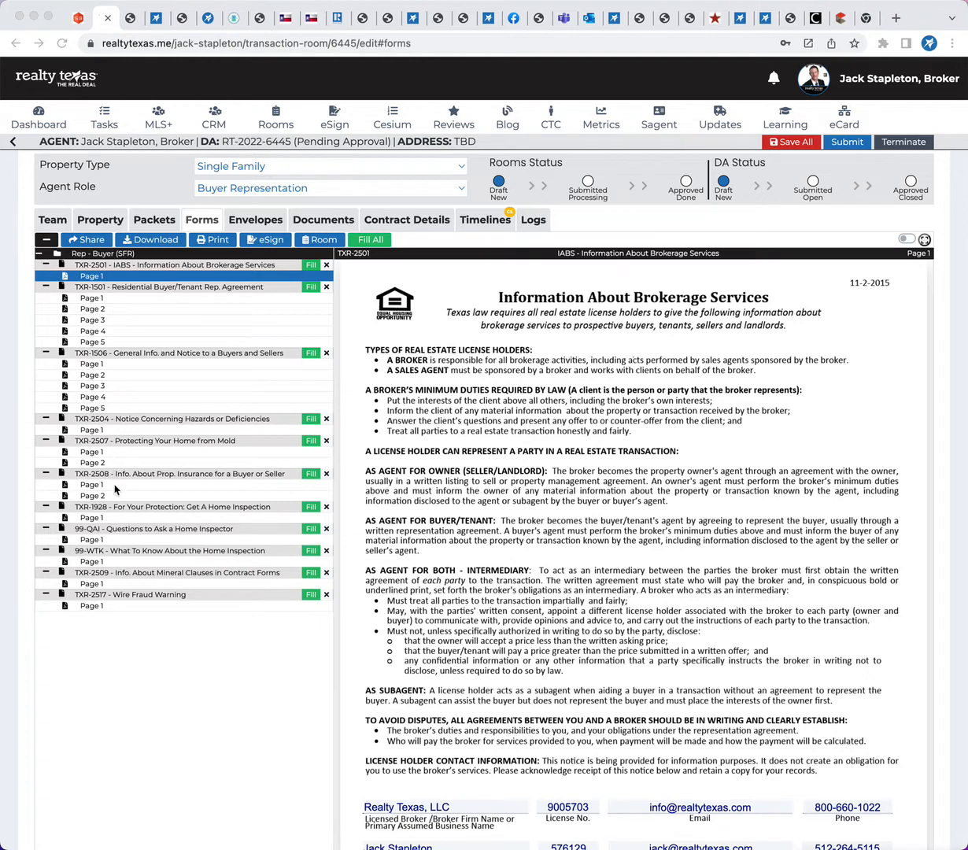
Review the sharing message and selected documents for Buyer Signer 1, and leave without sharing
left_click(85, 241)
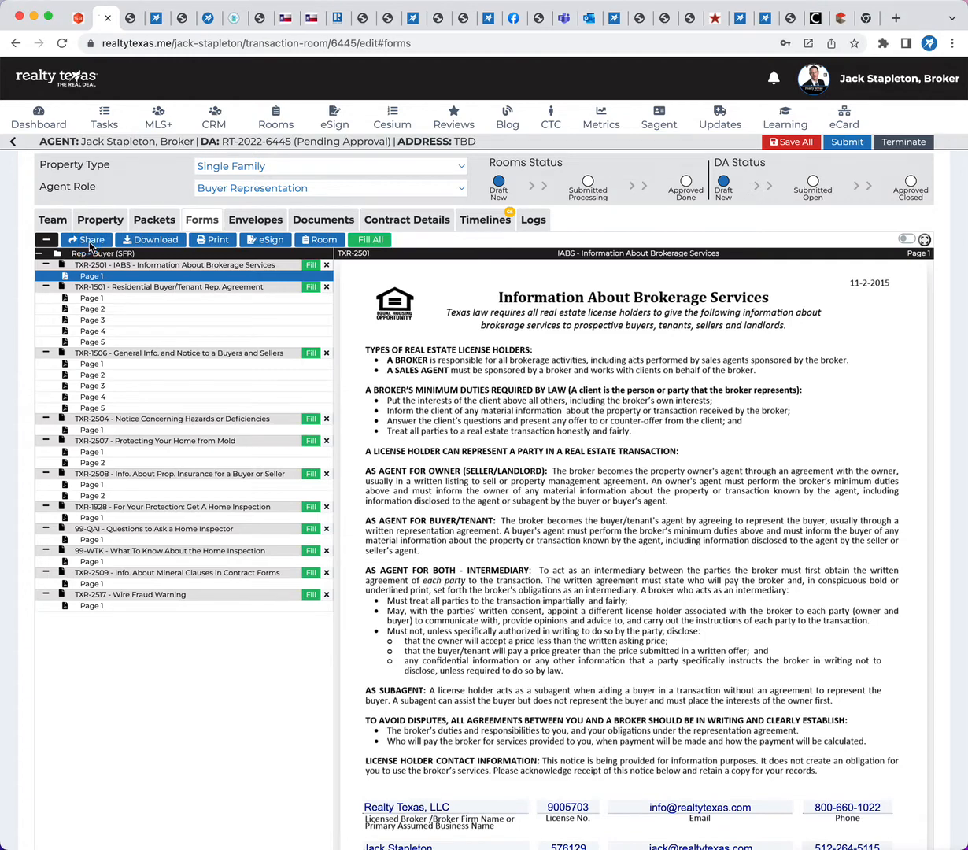
left_click(88, 240)
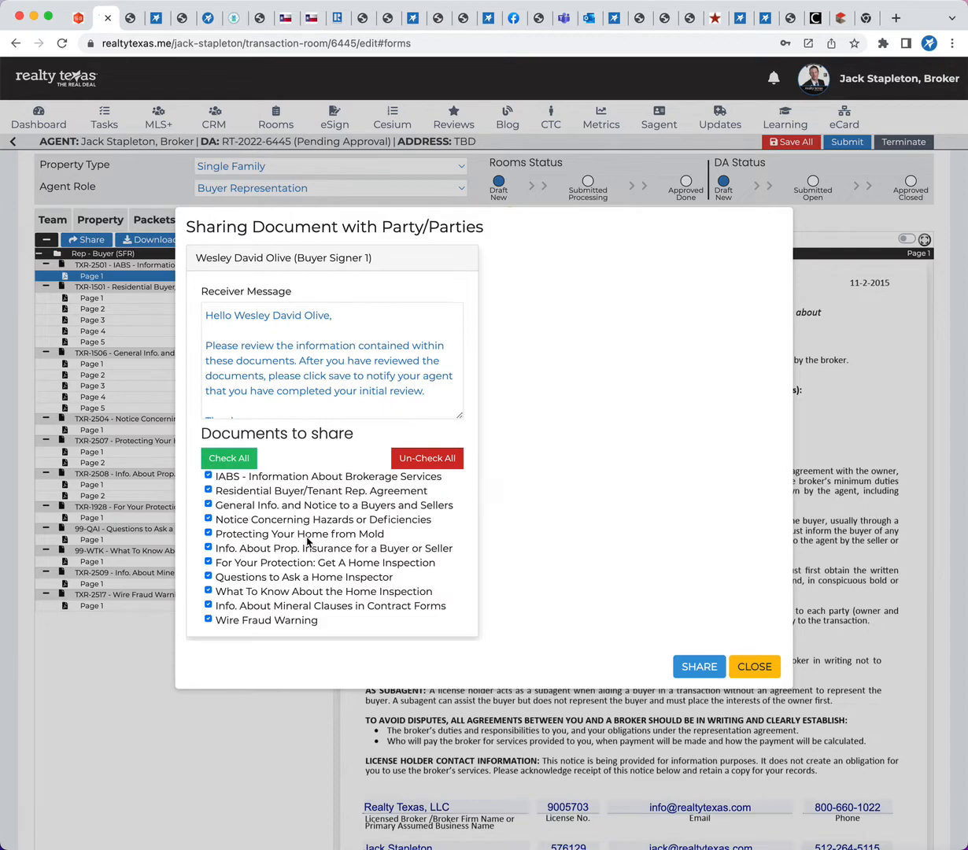
left_click(750, 665)
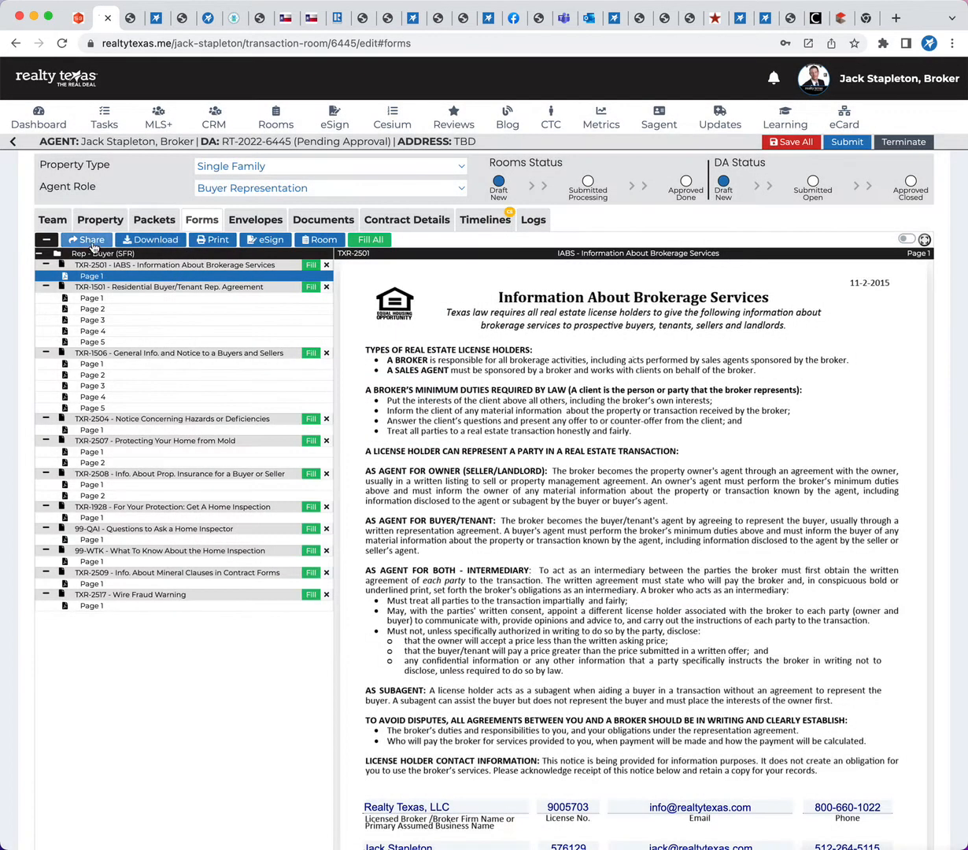
Replace the room's assigned client with the agent's own contact record that includes a street address
left_click(53, 219)
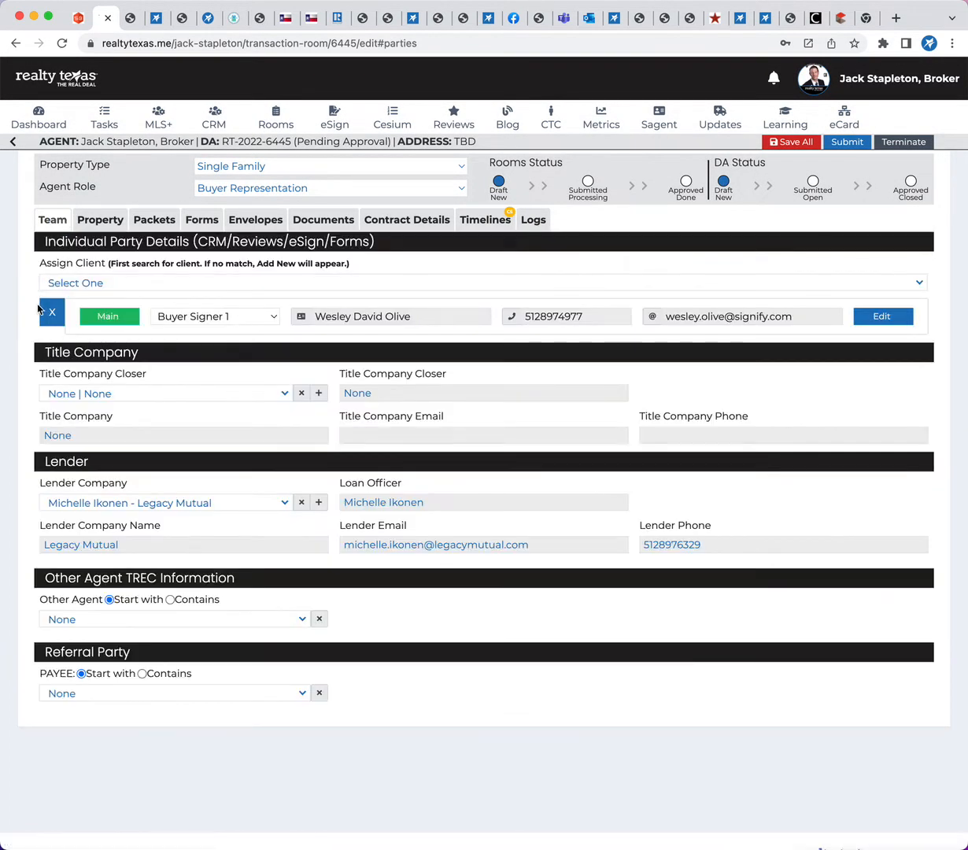
left_click(52, 312)
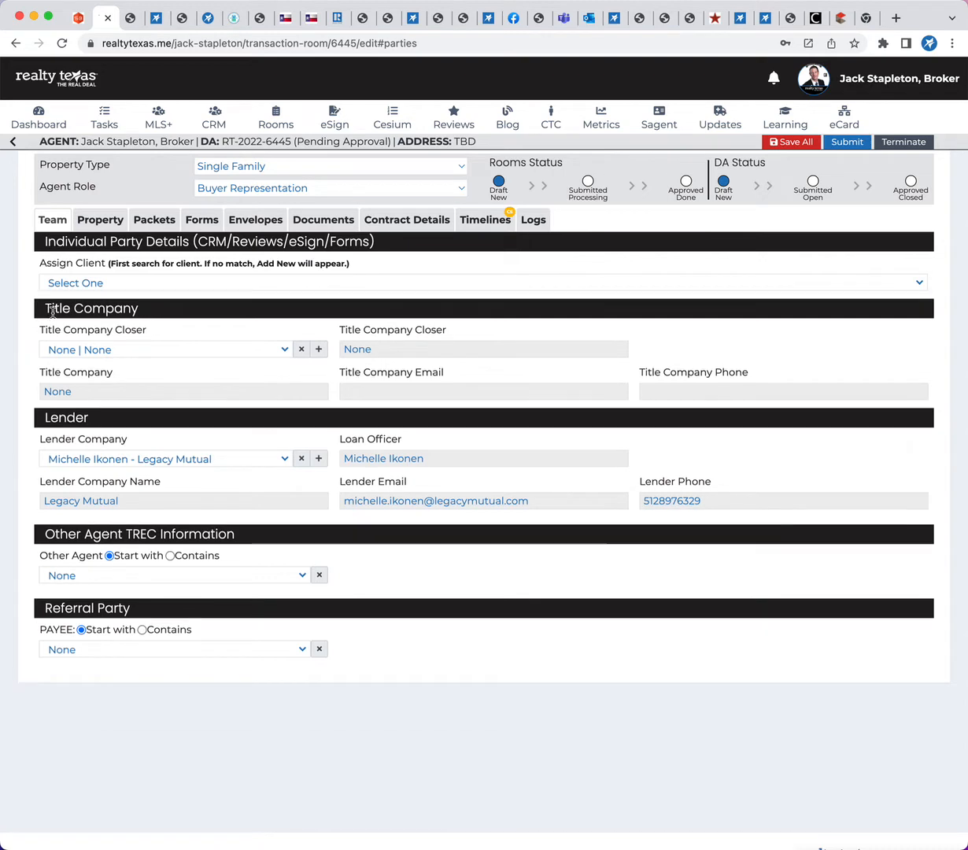
left_click(163, 281)
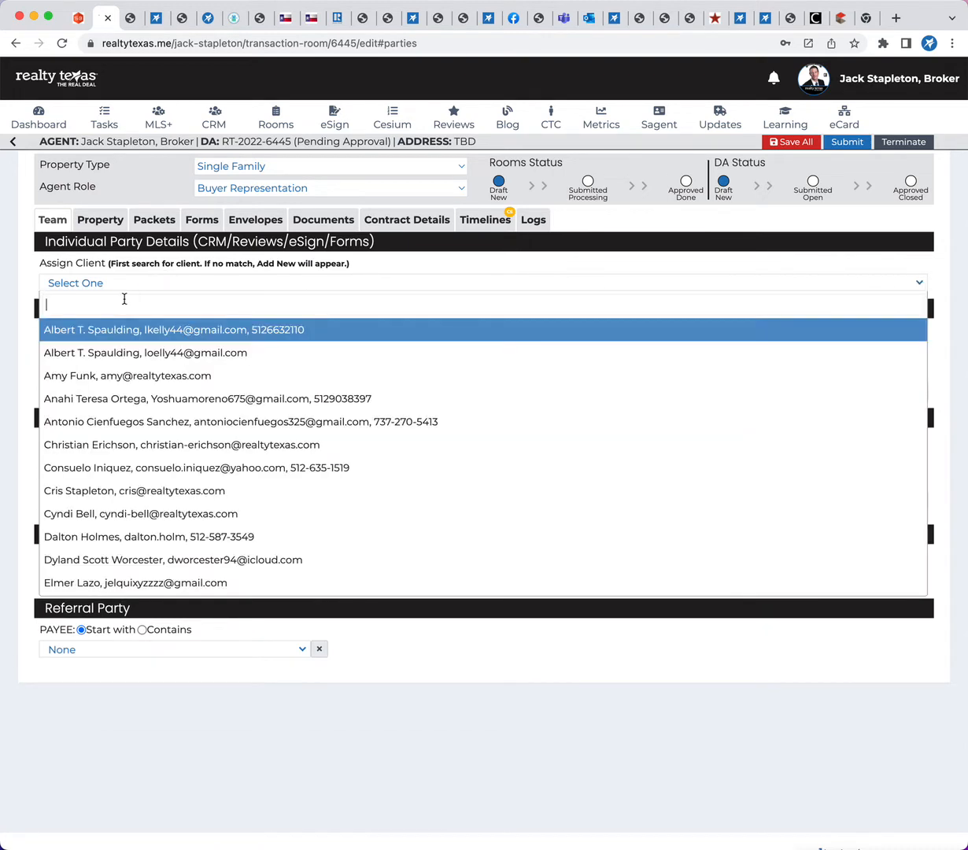
type("jack")
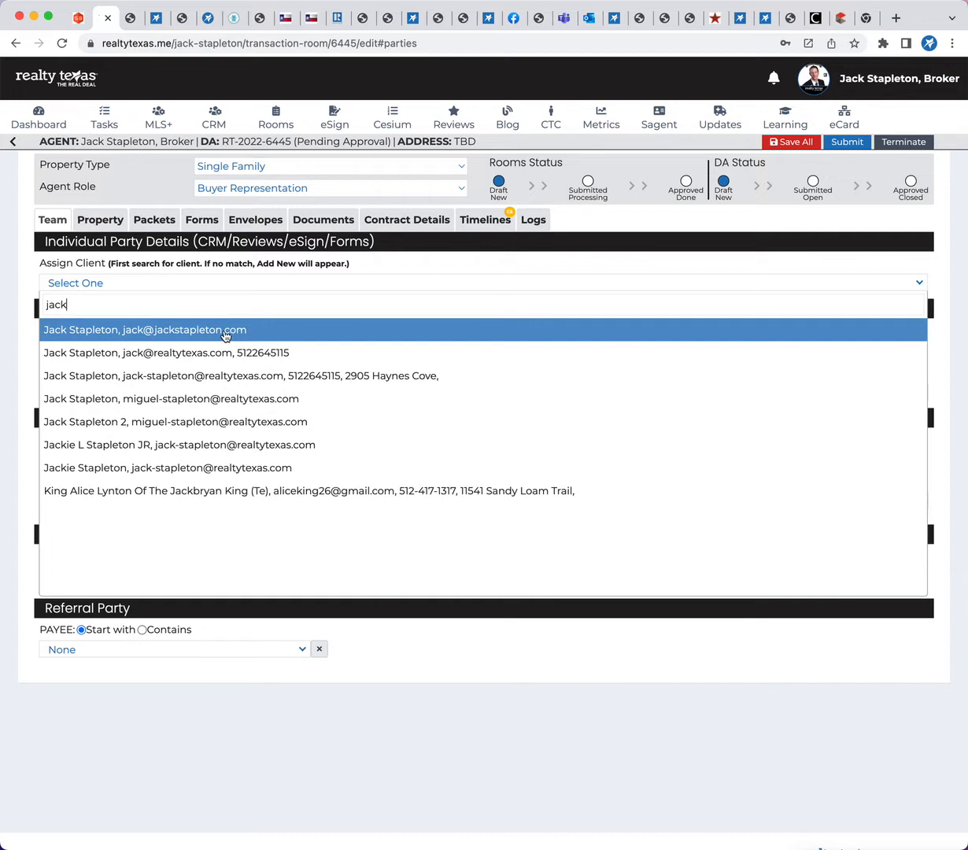
left_click(190, 374)
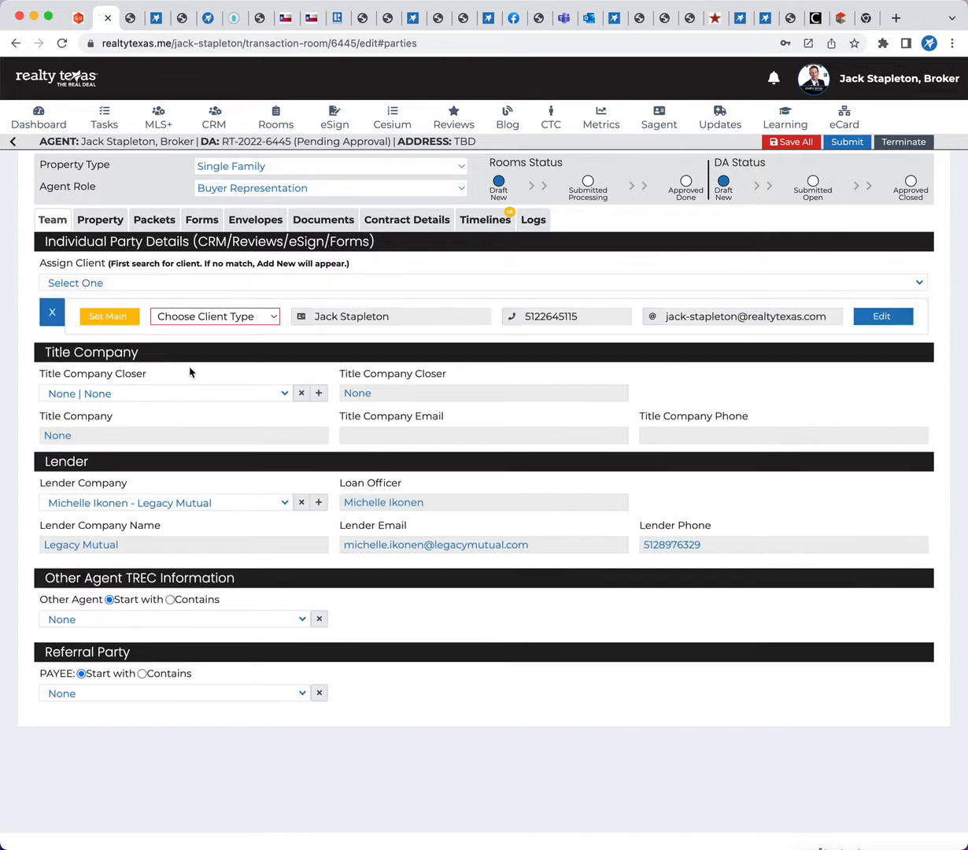
Set the new client's type to Buyer Signer 1 and save the room record
left_click(237, 317)
left_click(213, 333)
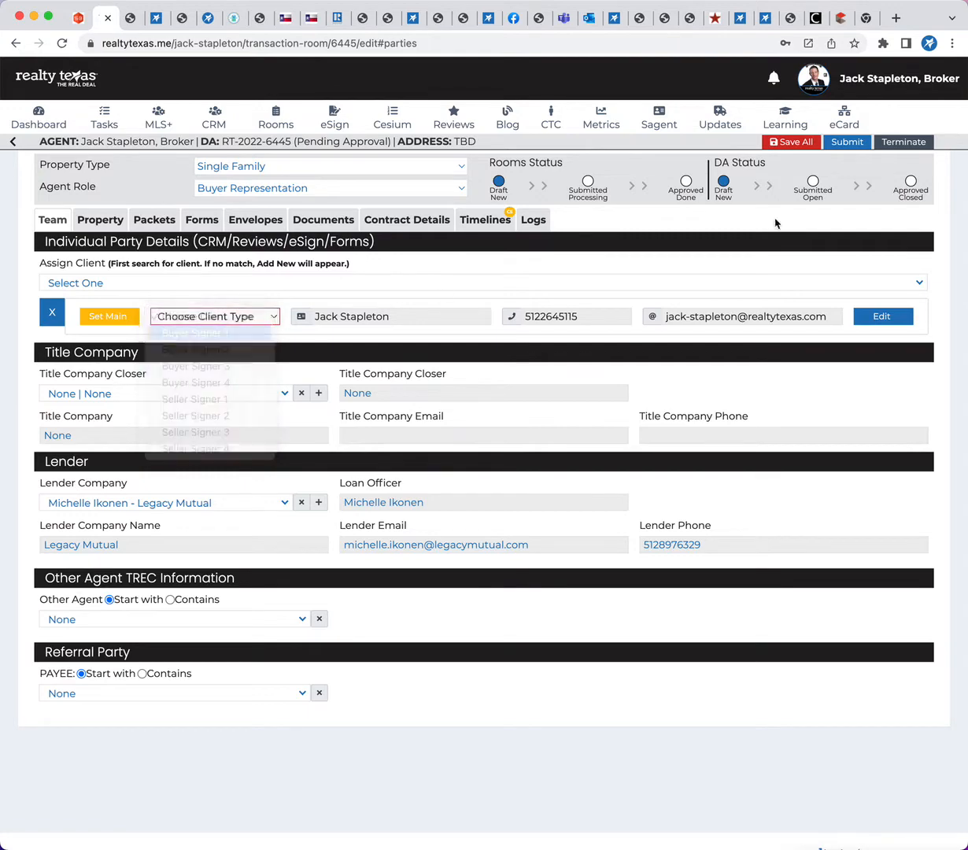
left_click(792, 145)
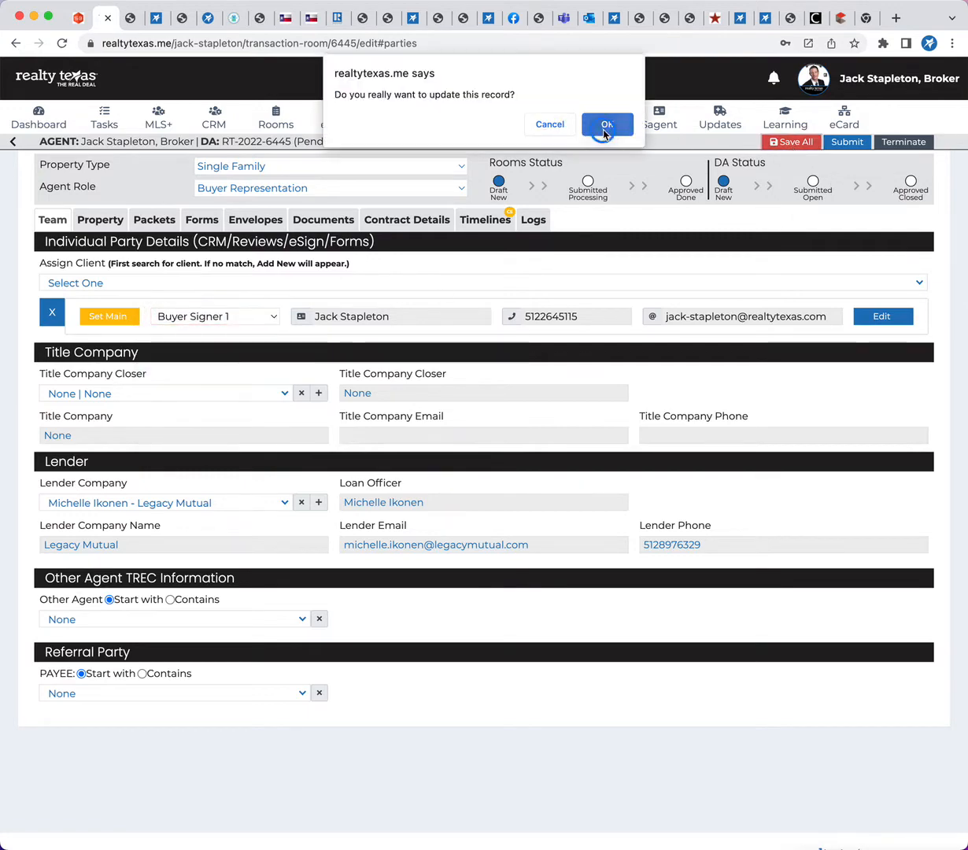
left_click(606, 124)
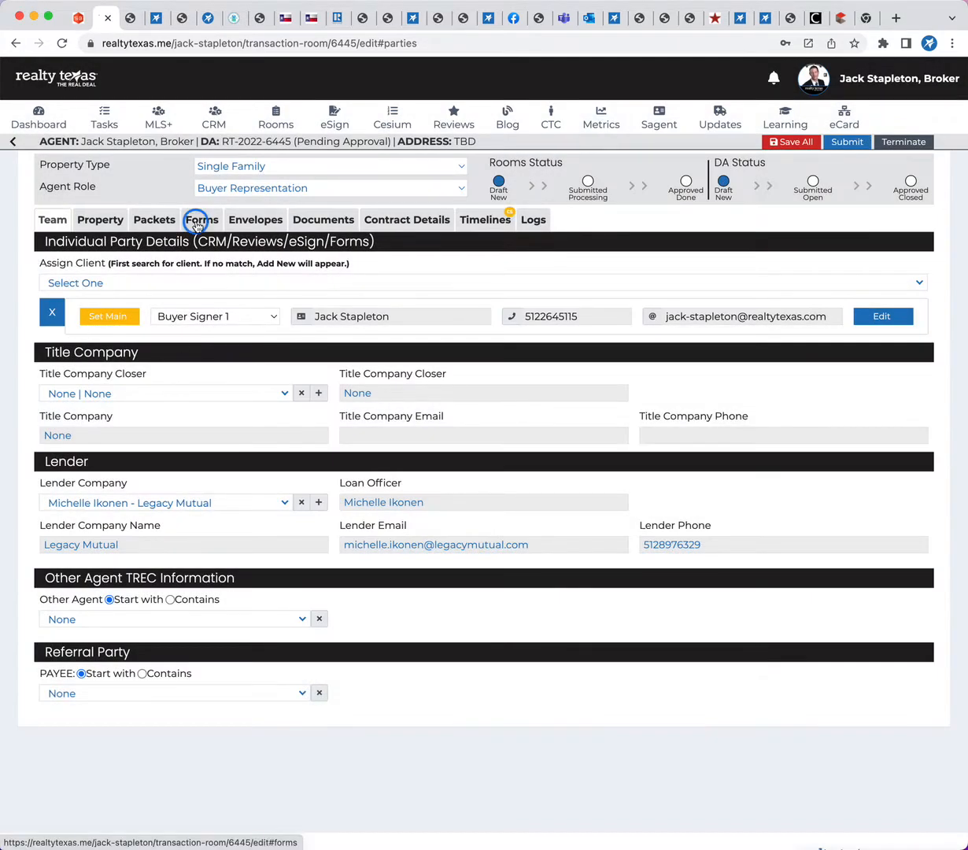
Refill all forms with the room's data and check the parties on page 1 of the Residential Buyer/Tenant Rep. Agreement
left_click(198, 223)
left_click(370, 239)
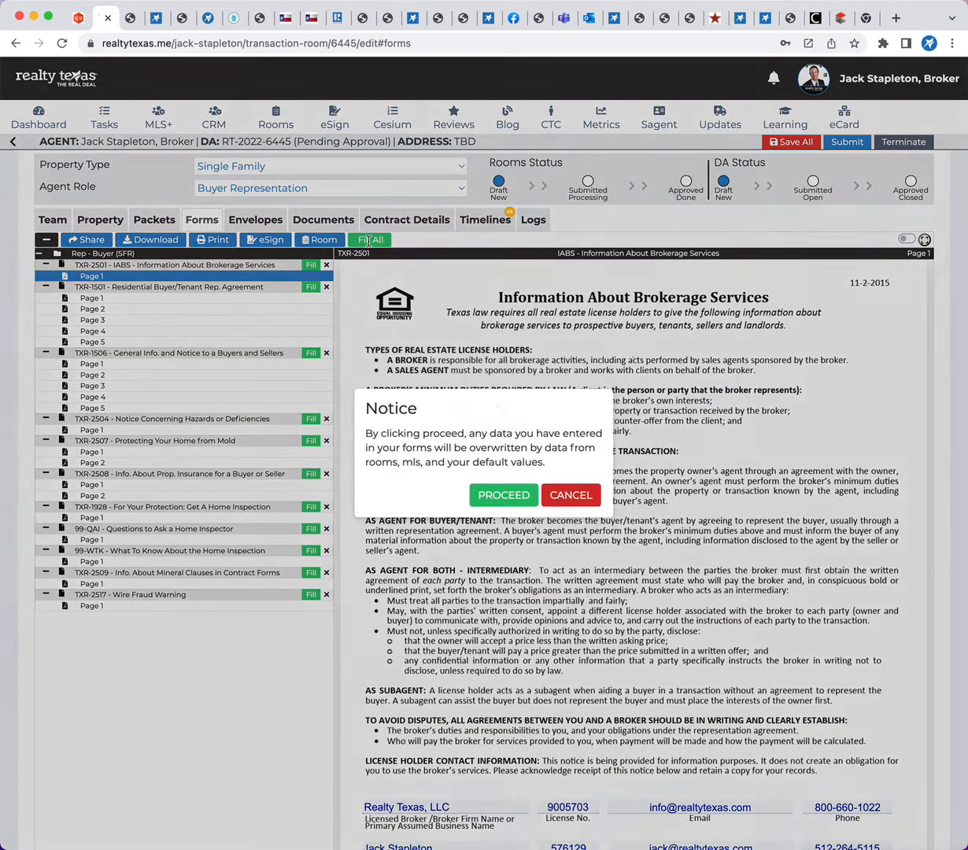
left_click(492, 496)
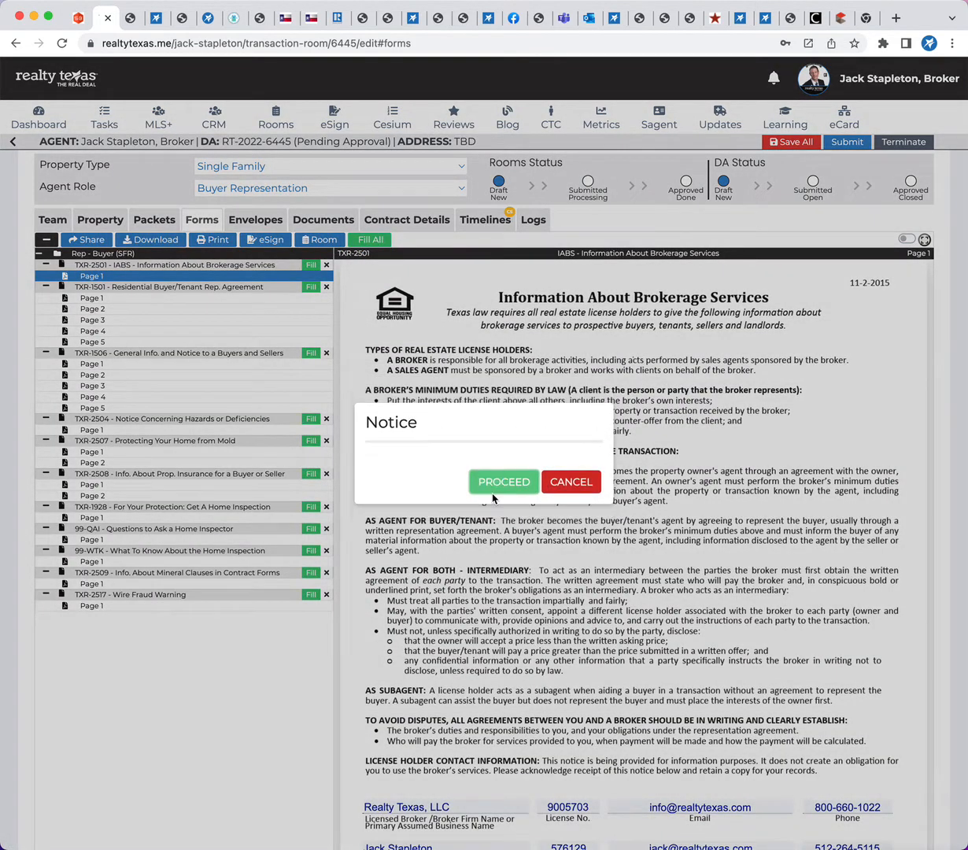
scroll(495, 618, "down", 15)
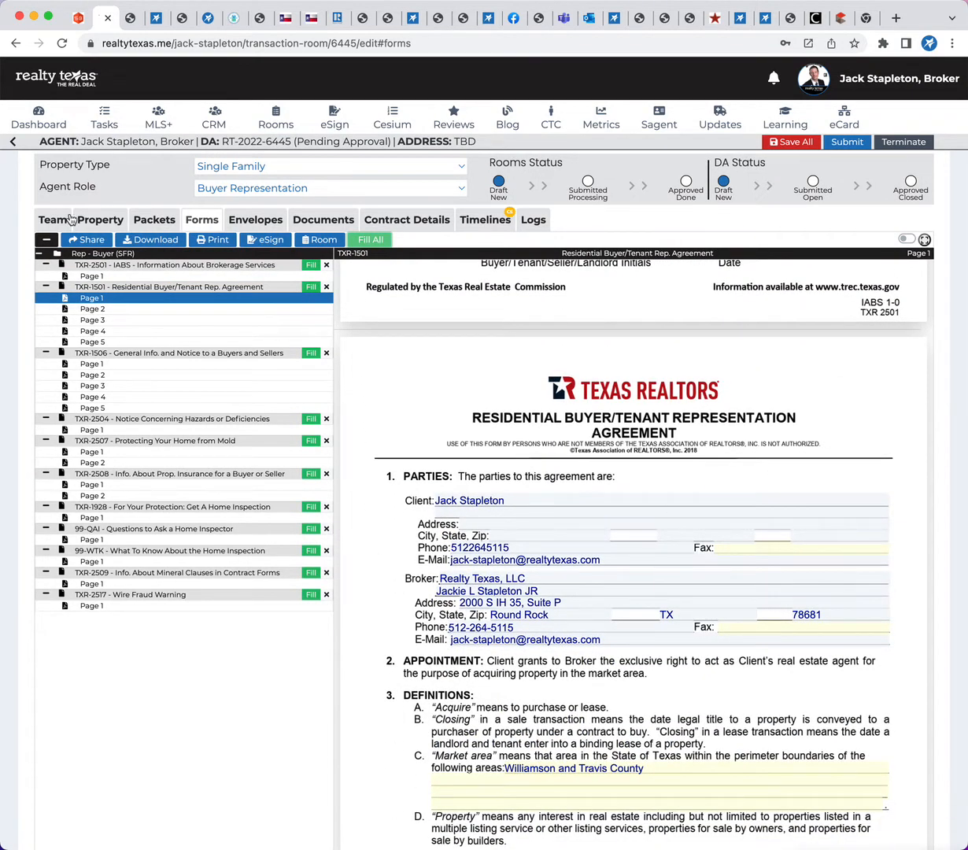
Share all listed documents with Buyer Signer 1 by email, keeping the default receiver message
left_click(85, 240)
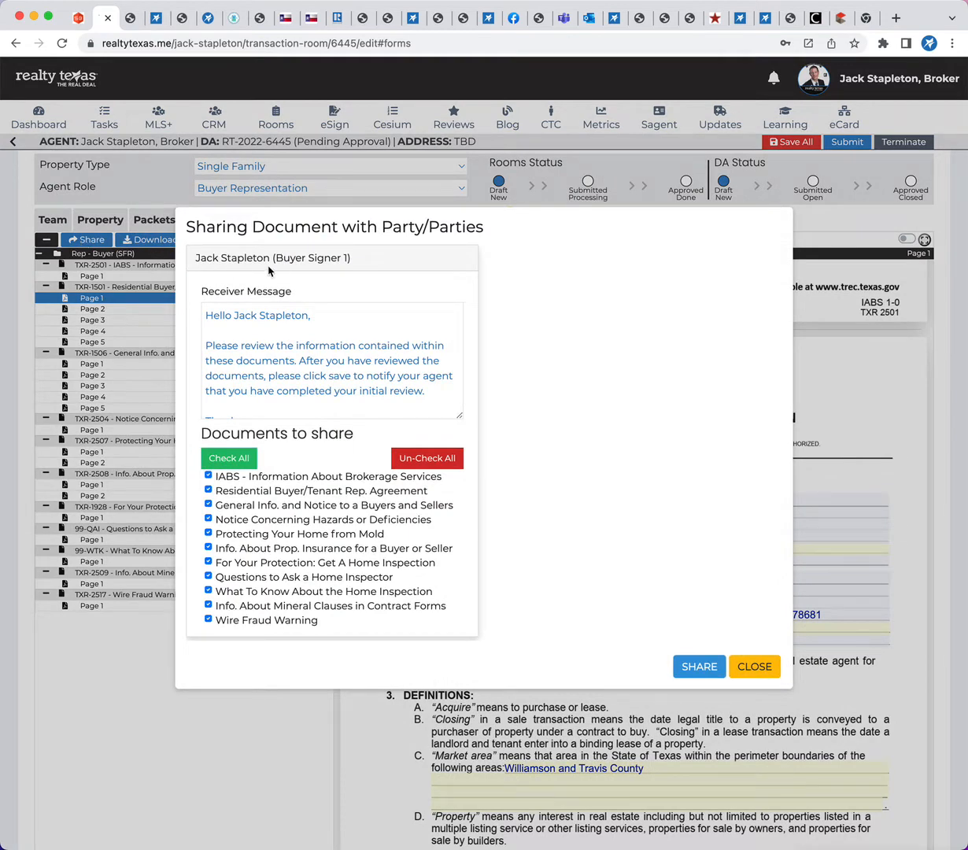
scroll(269, 518, "down", 1)
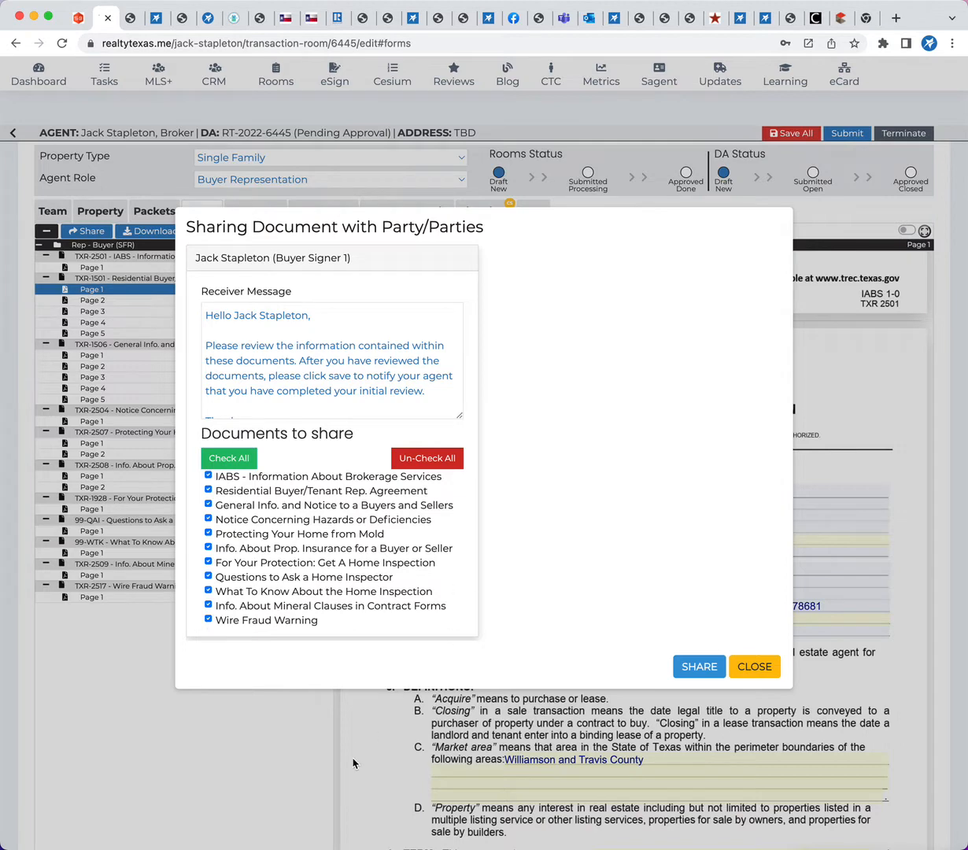
left_click(686, 667)
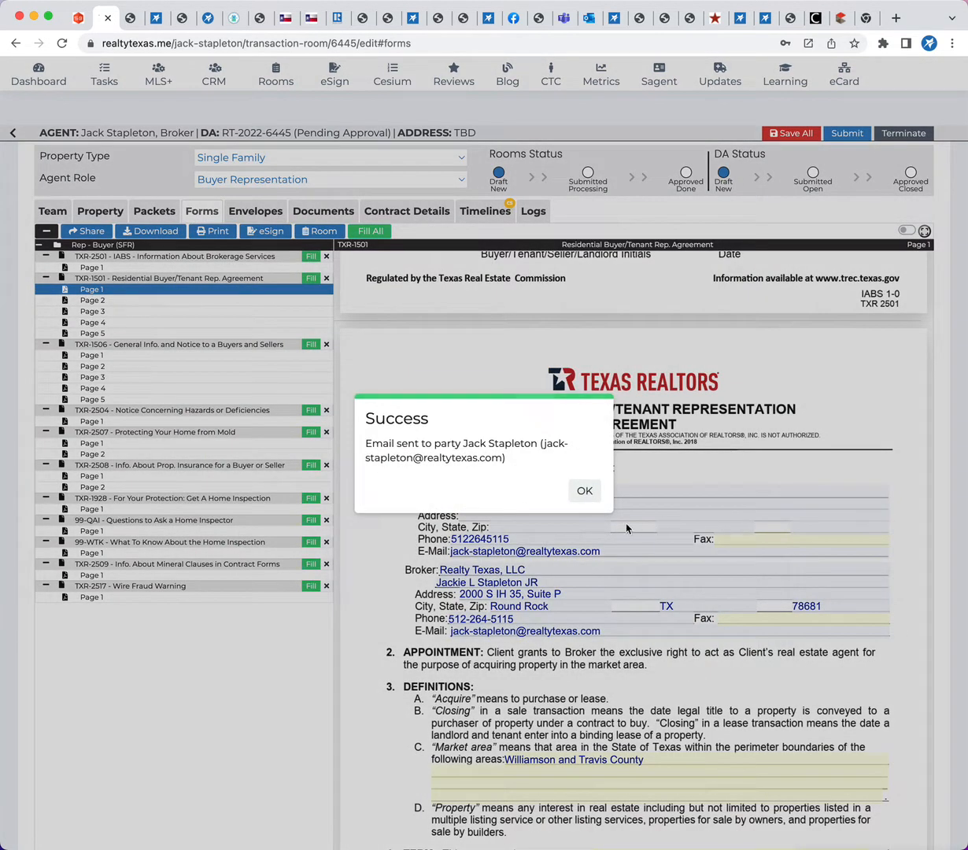
left_click(583, 489)
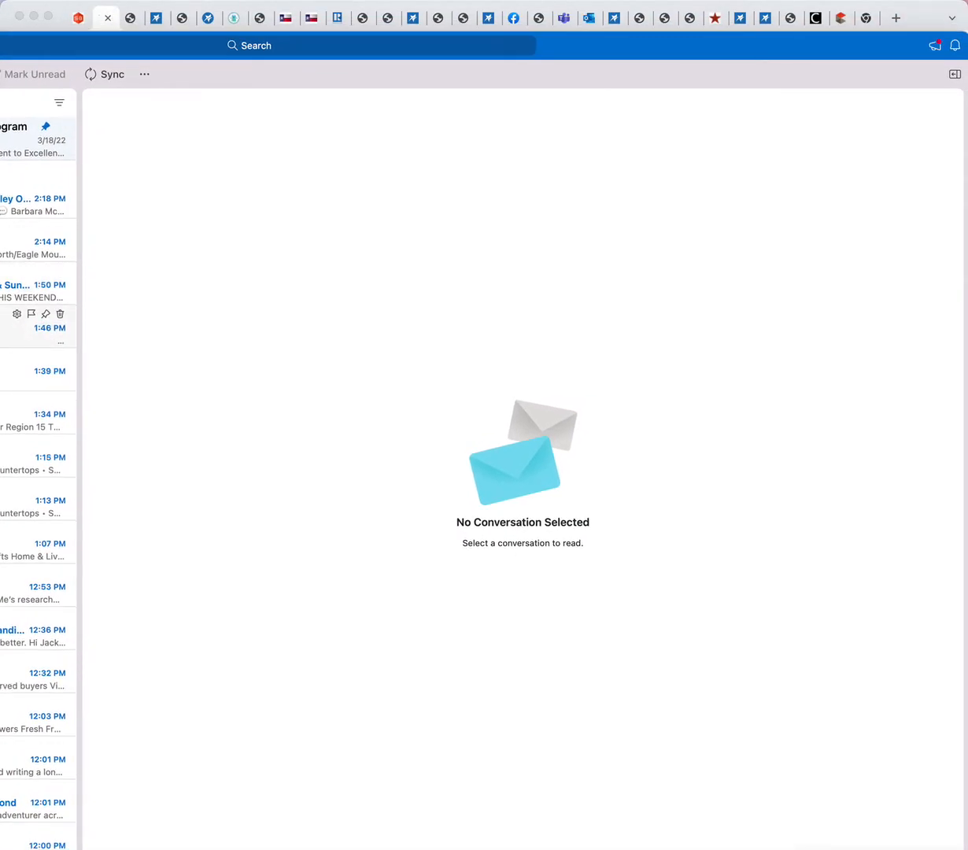
Switch to Outlook, look through the inbox for the shared-documents email, and return to the transaction room
left_click_drag(583, 46, 576, 197)
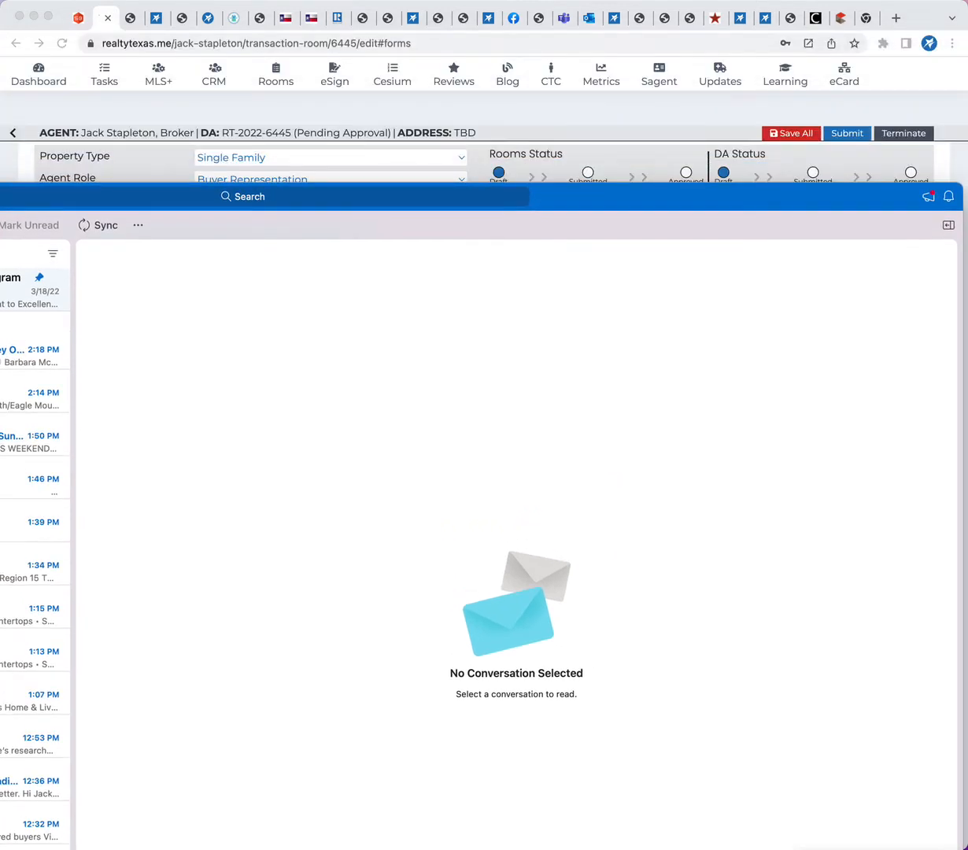
scroll(33, 480, "down", 2)
scroll(33, 480, "up", 4)
scroll(33, 472, "up", 2)
left_click(177, 11)
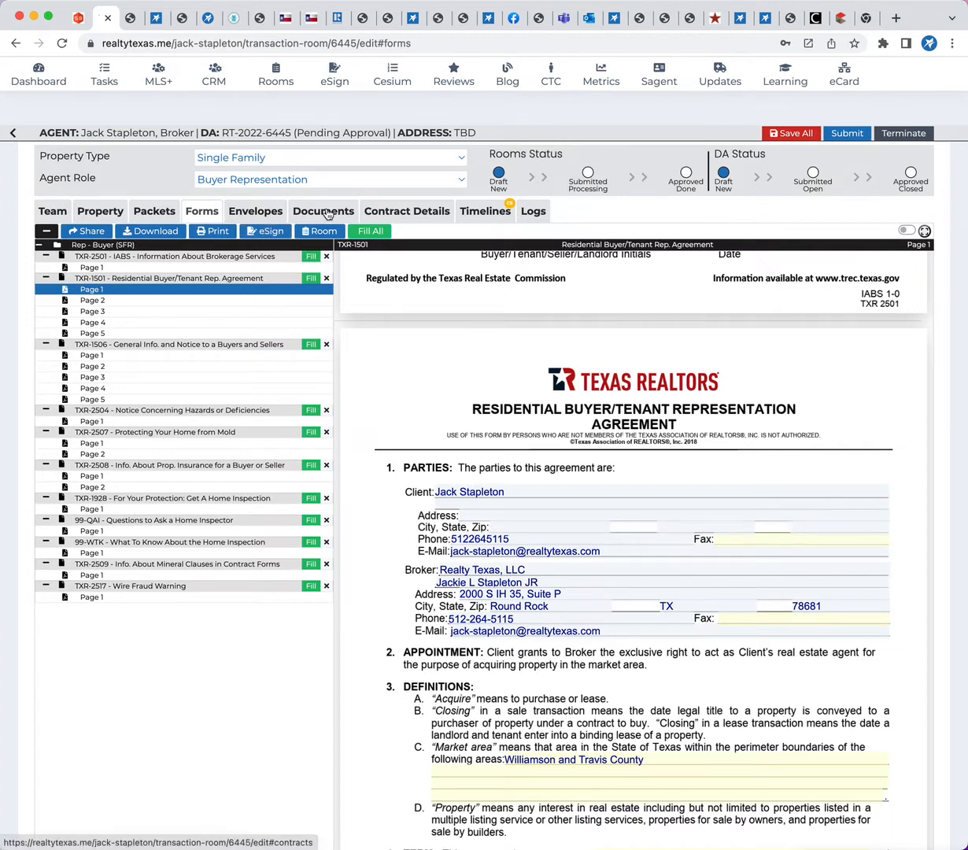
Show the room's eSign envelopes, check the Outlook mailbox again for the shared-documents email, and return to the room
left_click(254, 211)
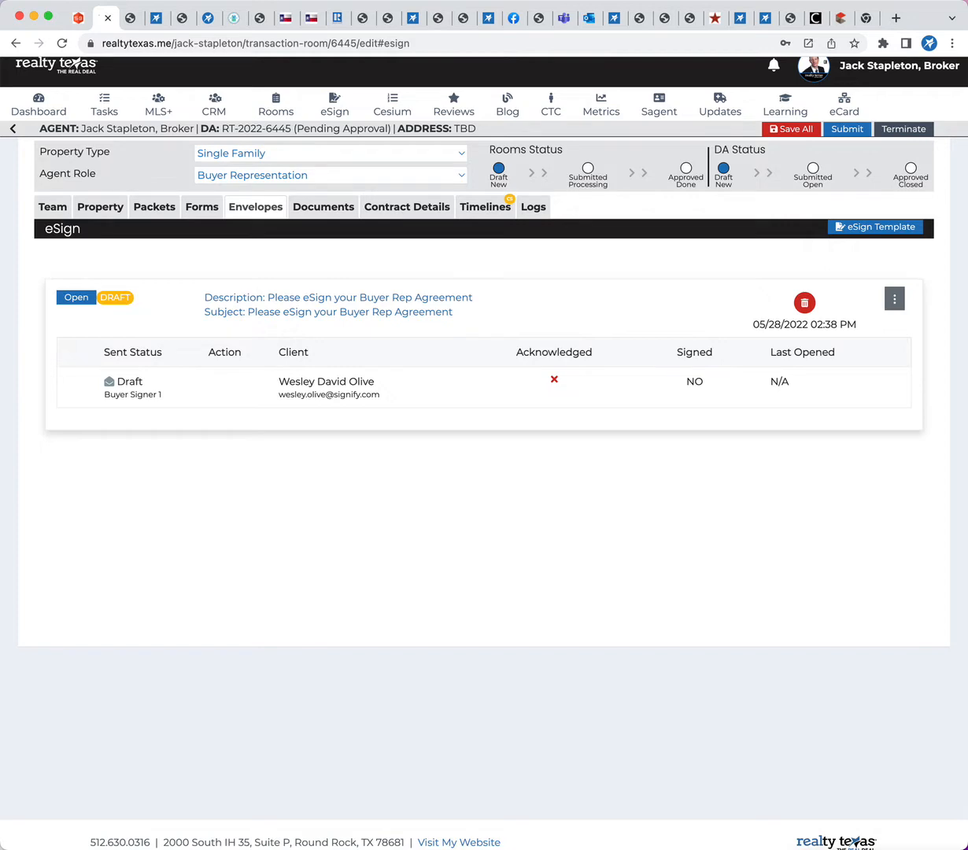
key("super+Tab")
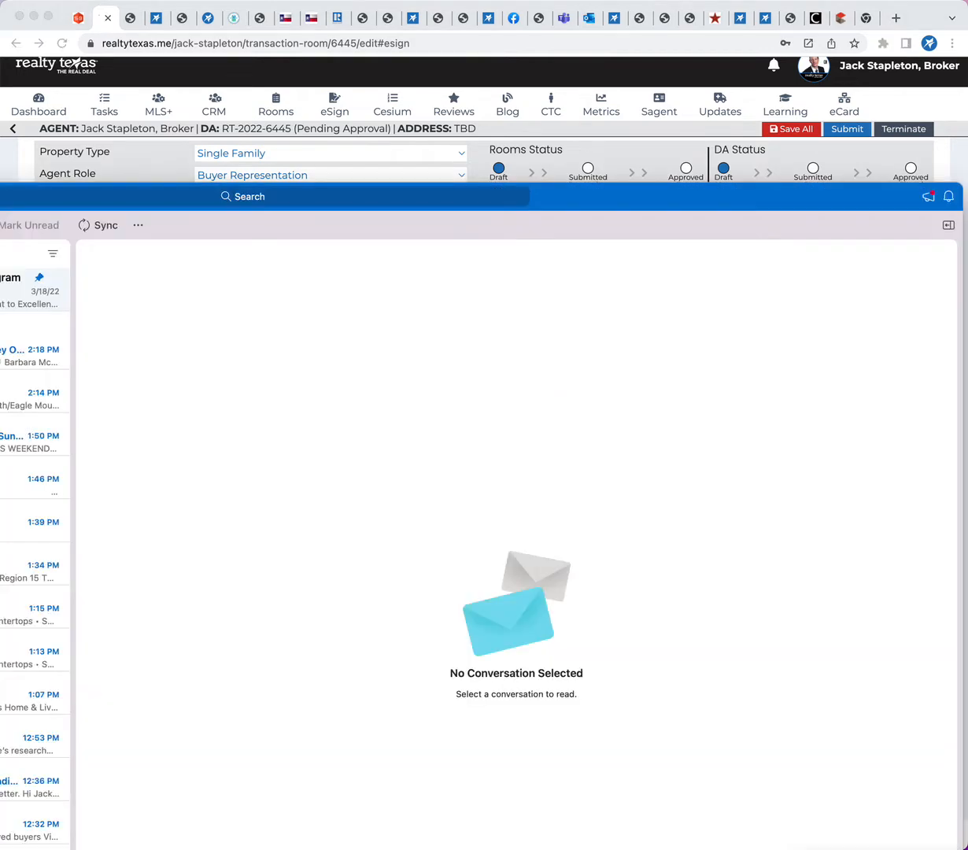
scroll(35, 543, "down", 10)
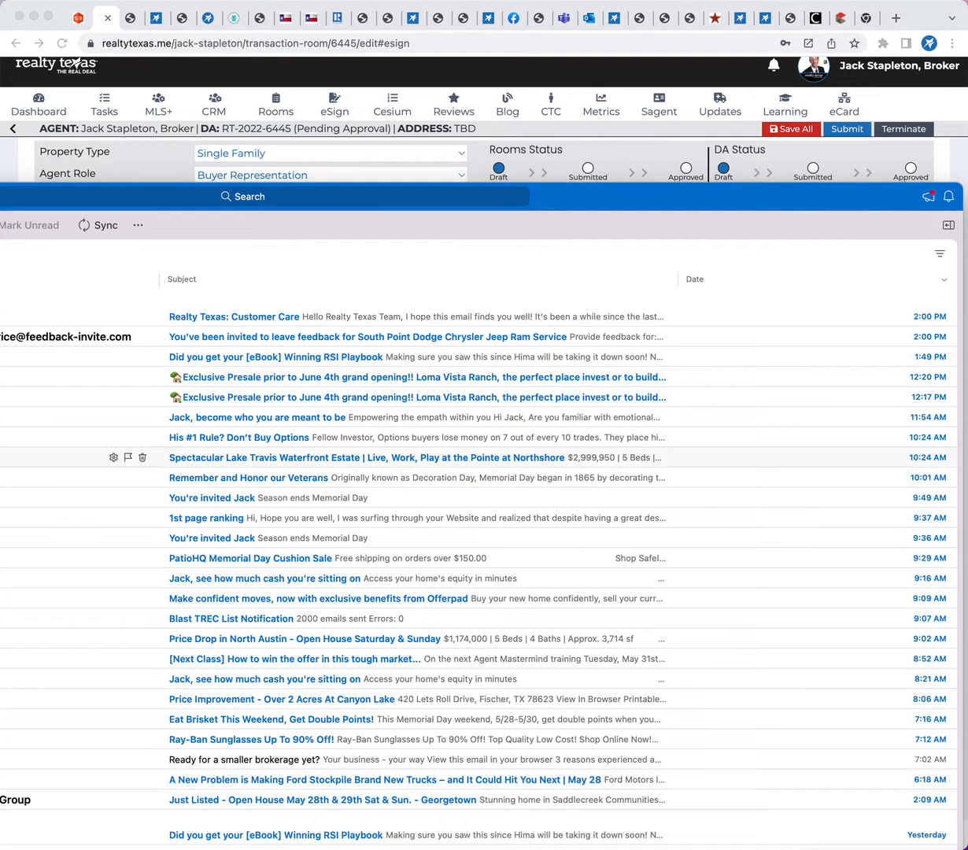
scroll(460, 470, "up", 2)
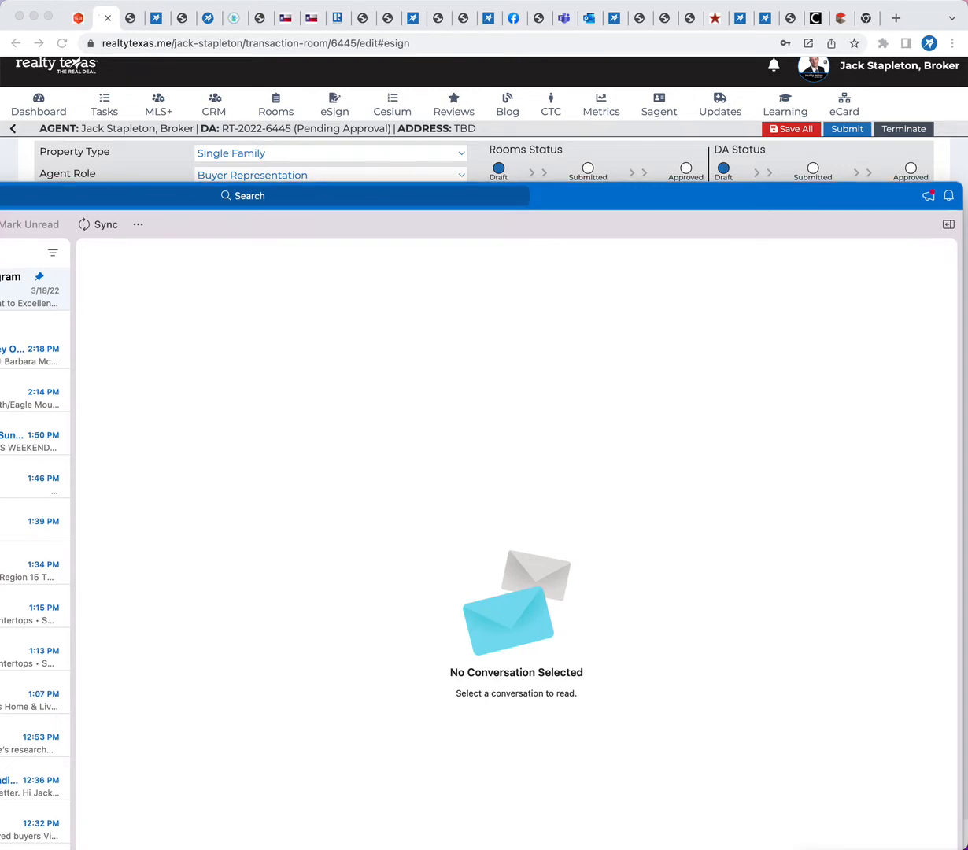
key("super+m")
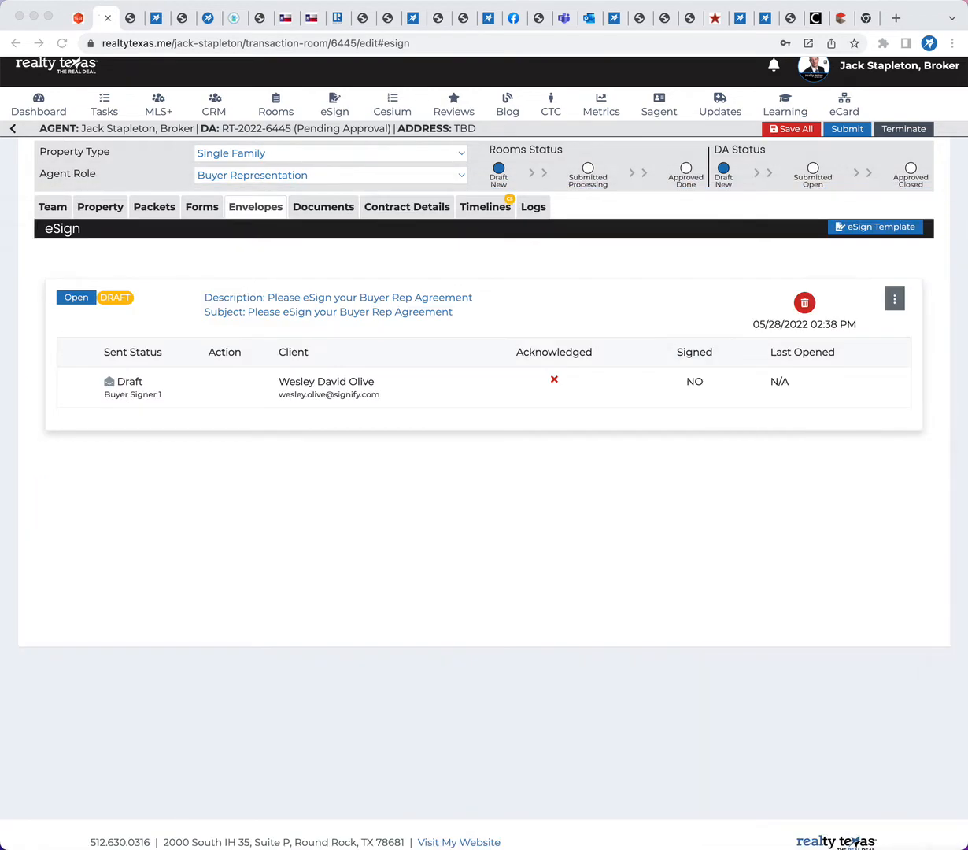
left_click(413, 552)
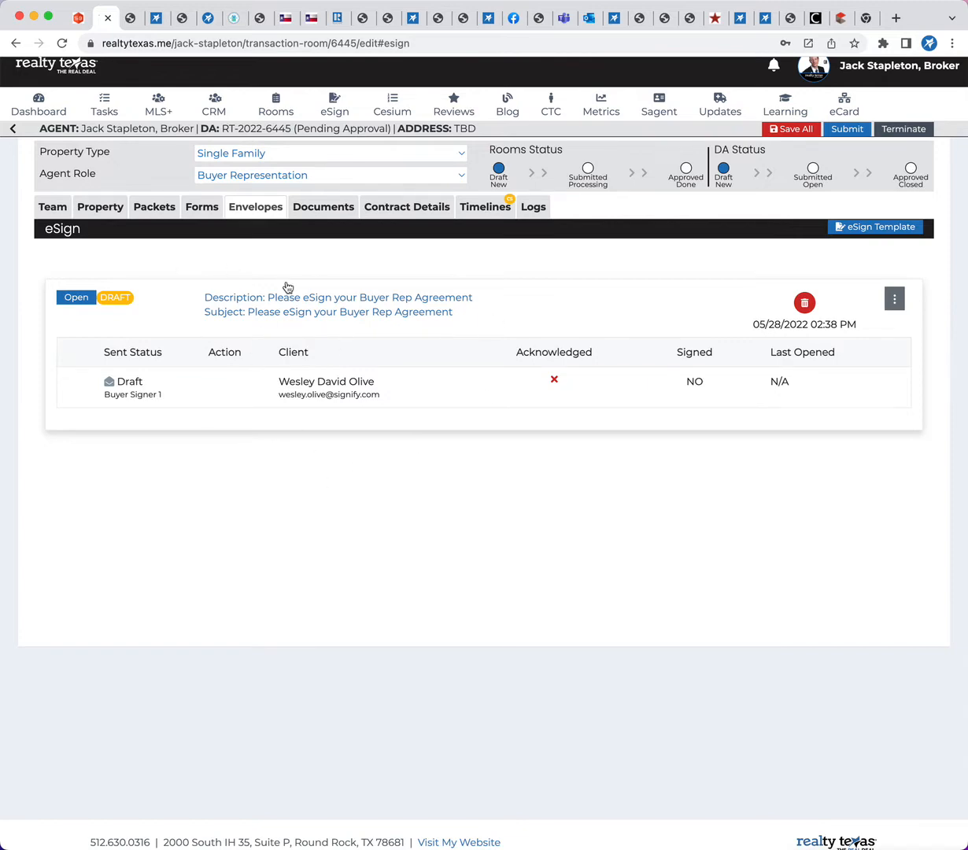
Review the room's forms and envelopes, and delete the IABS - Information About Brokerage Services file from its documents
left_click(201, 206)
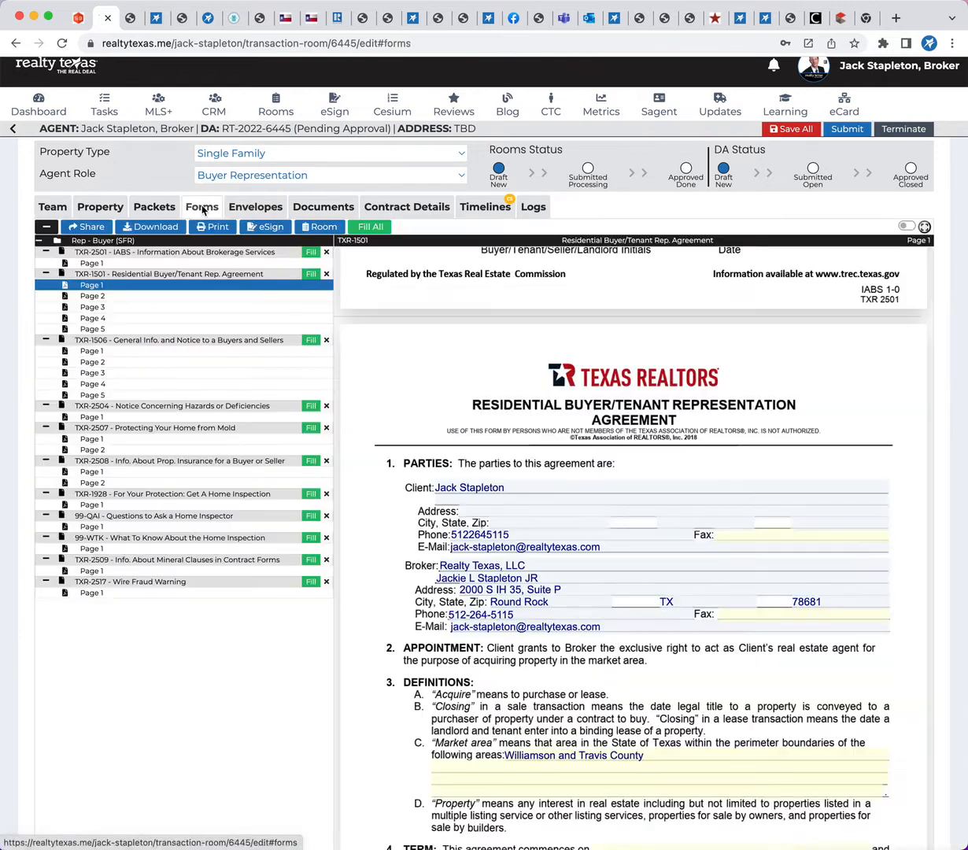
left_click(249, 208)
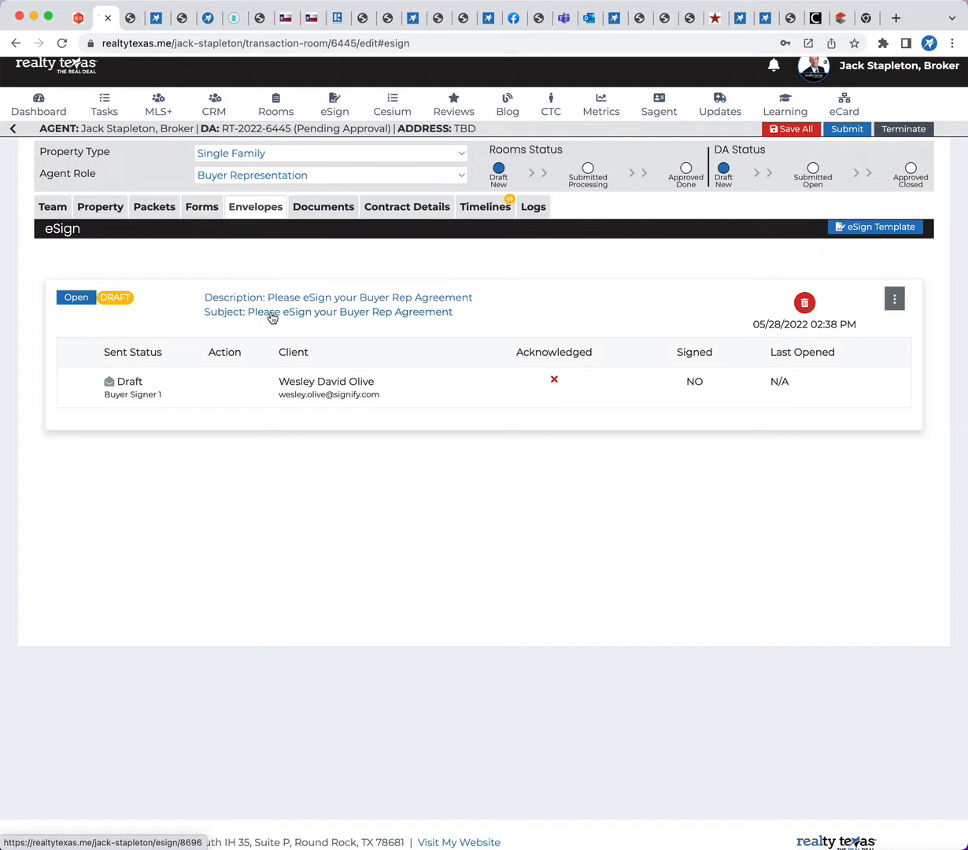
left_click(307, 208)
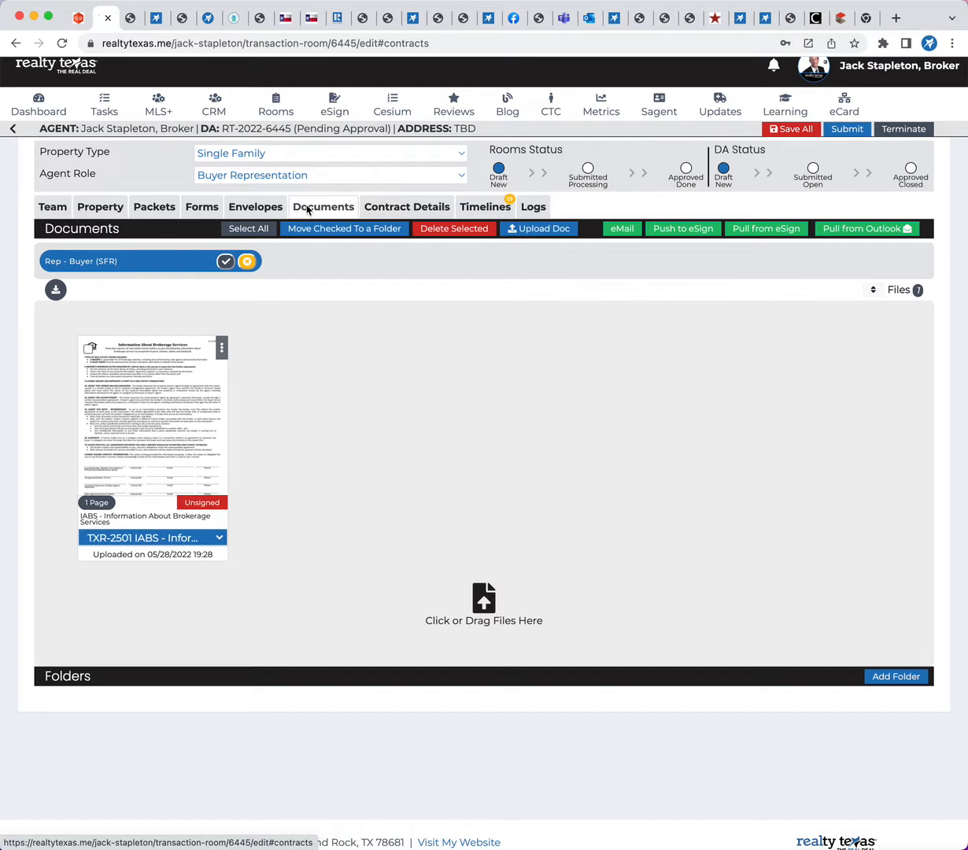
left_click(222, 355)
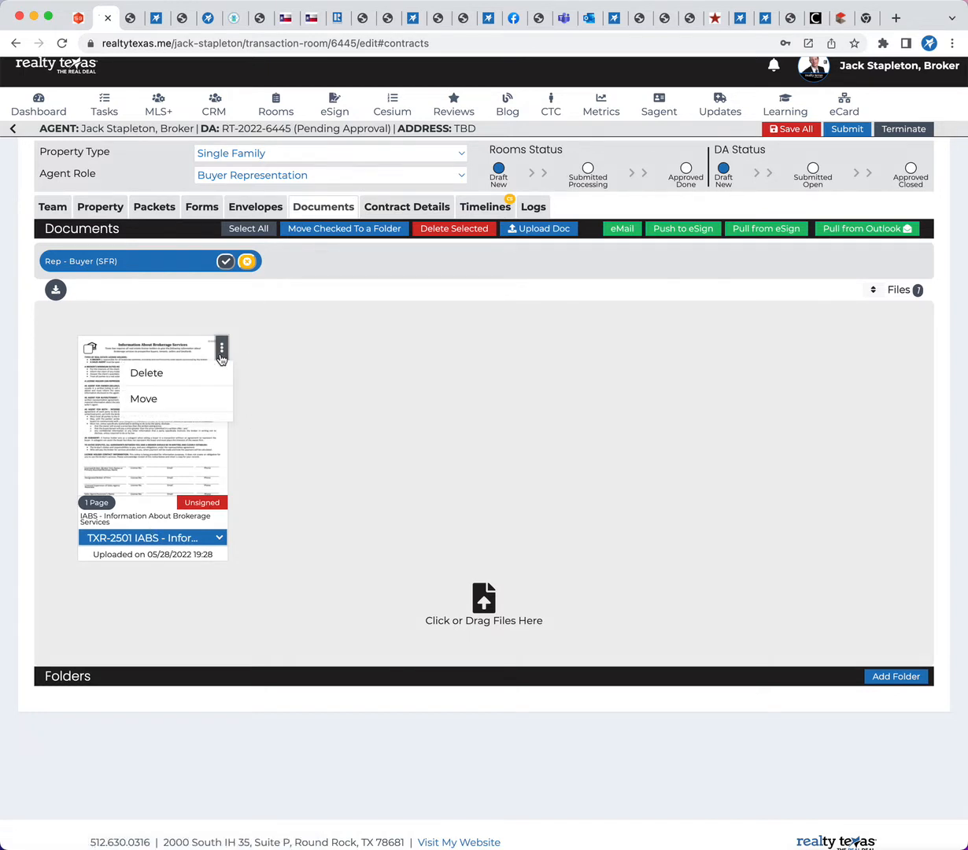
left_click(147, 373)
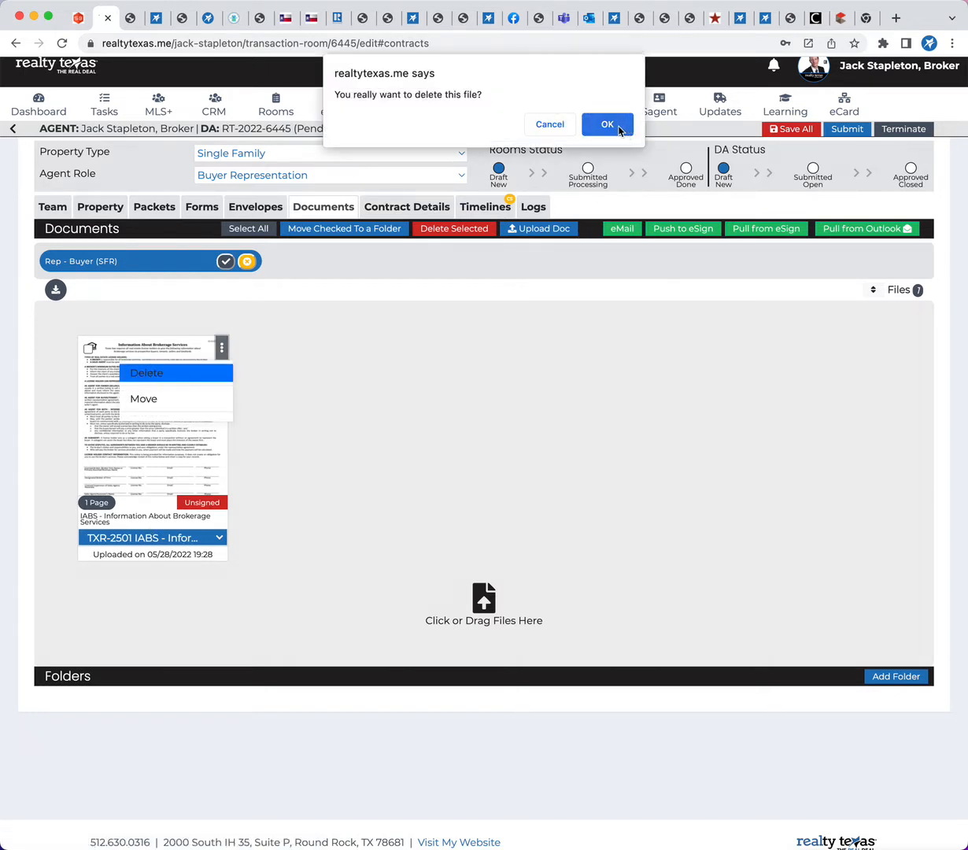
left_click(617, 130)
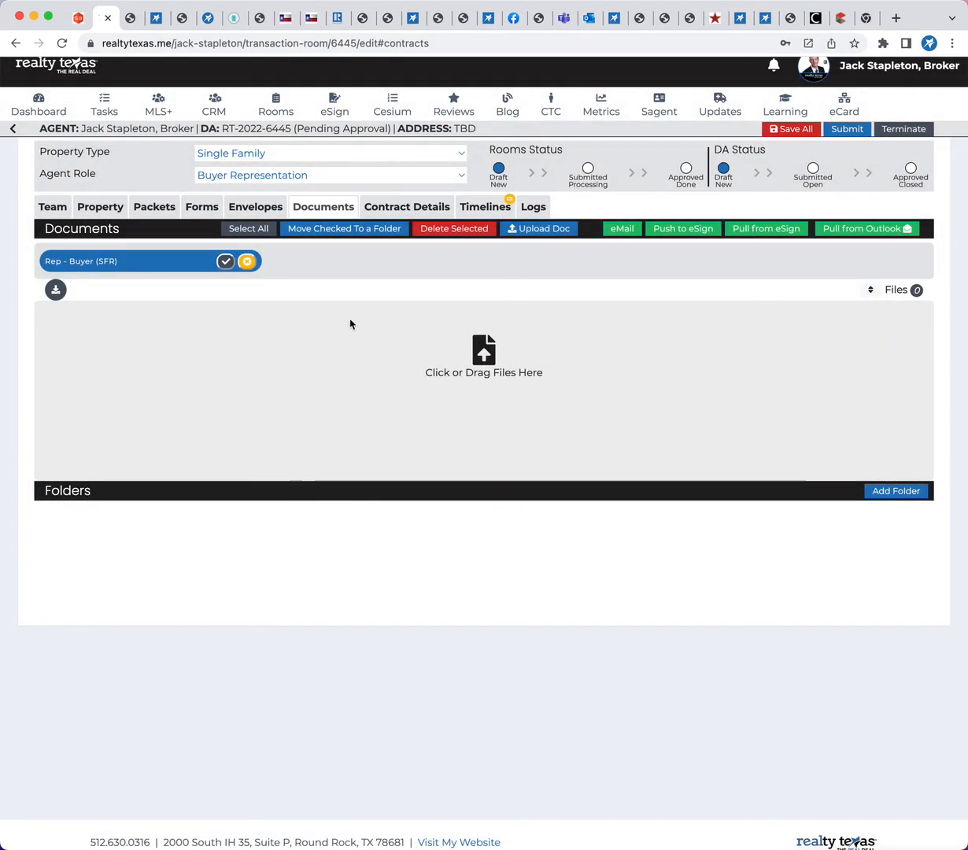
Refill all of the room's forms with its data, overwriting the entered values, and save the room record
left_click(198, 208)
scroll(567, 582, "down", 3)
scroll(566, 519, "up", 5)
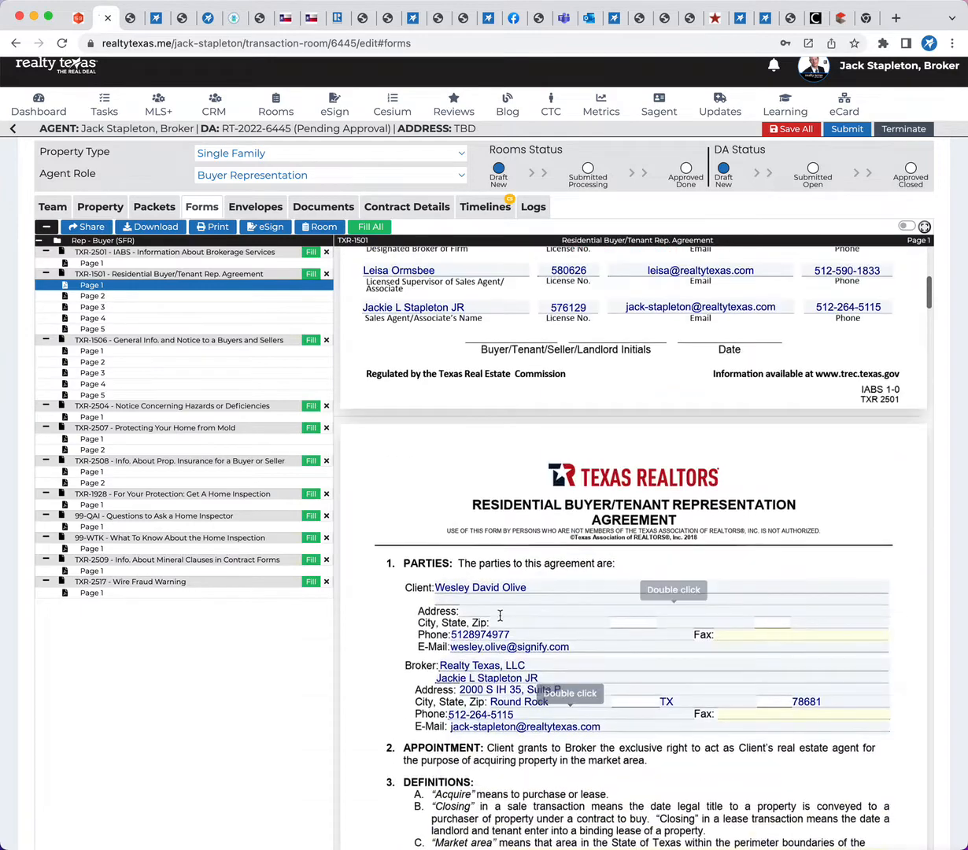
left_click(355, 226)
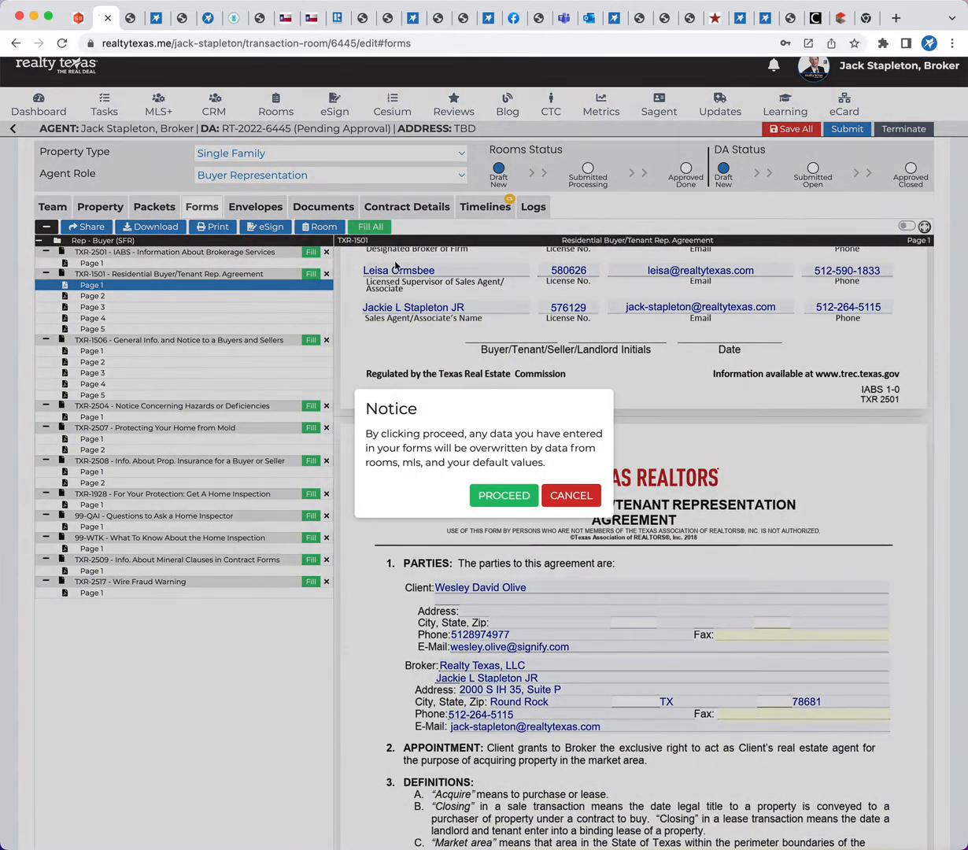
left_click(503, 490)
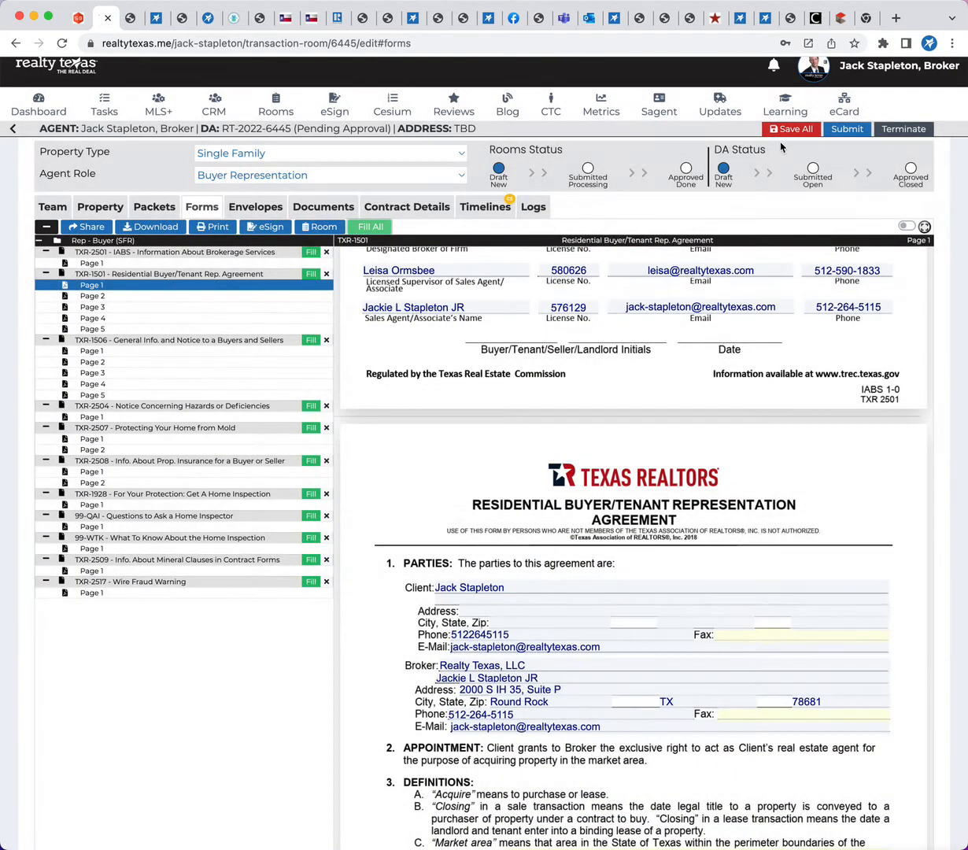
left_click(789, 129)
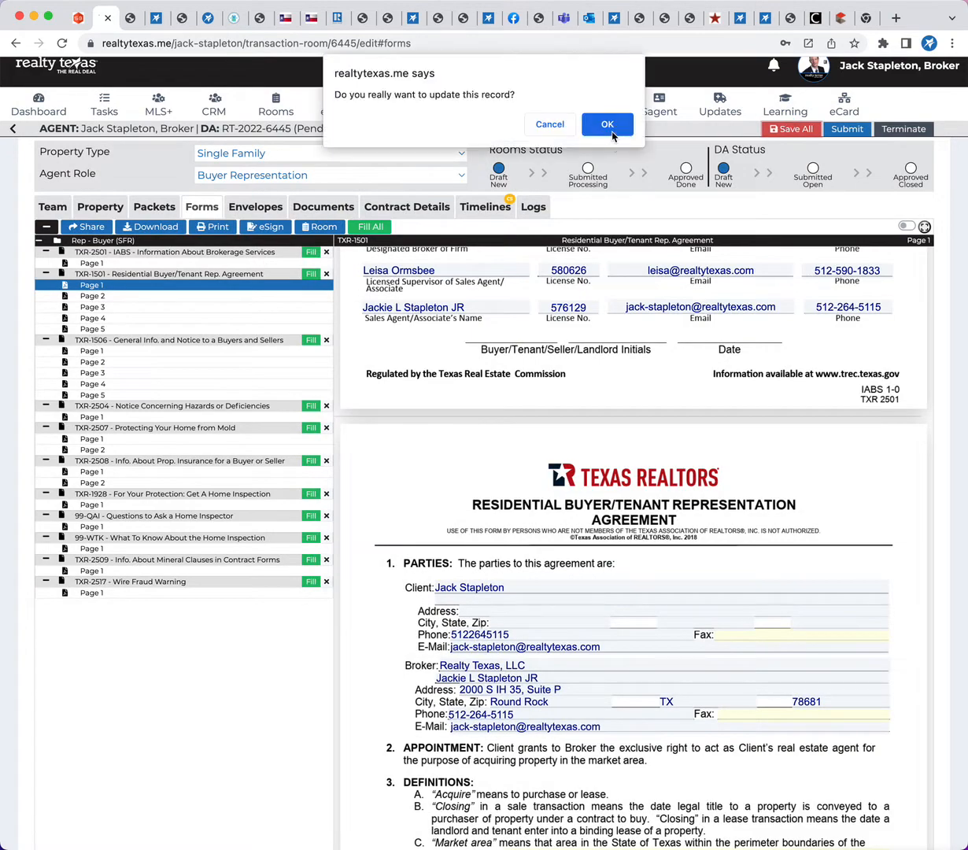
left_click(613, 123)
left_click(612, 124)
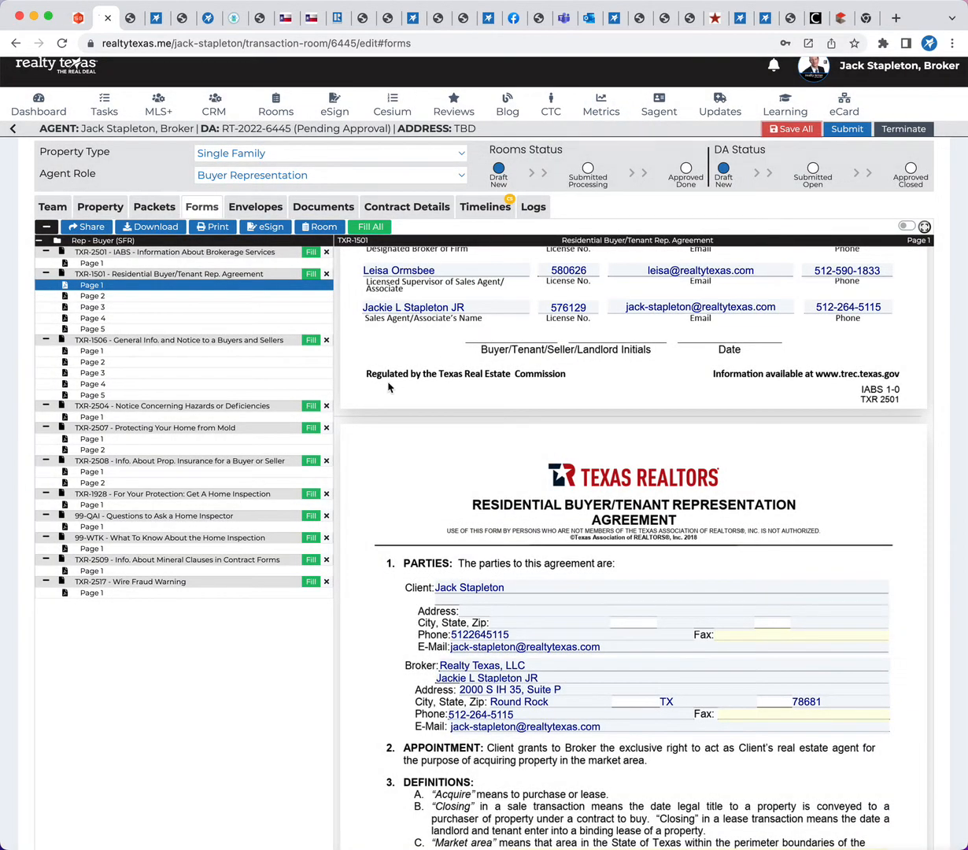
Add all listed Rep - Buyer (SFR) forms to the room's documents and dismiss the confirmation
left_click(319, 227)
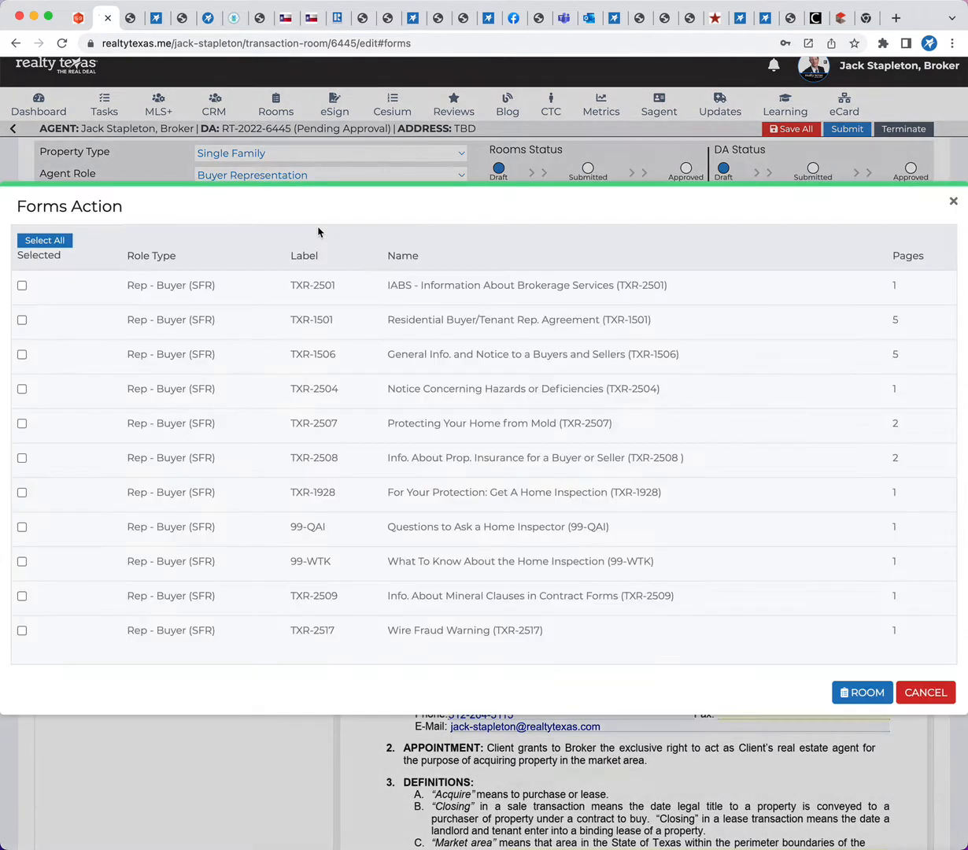
left_click(45, 240)
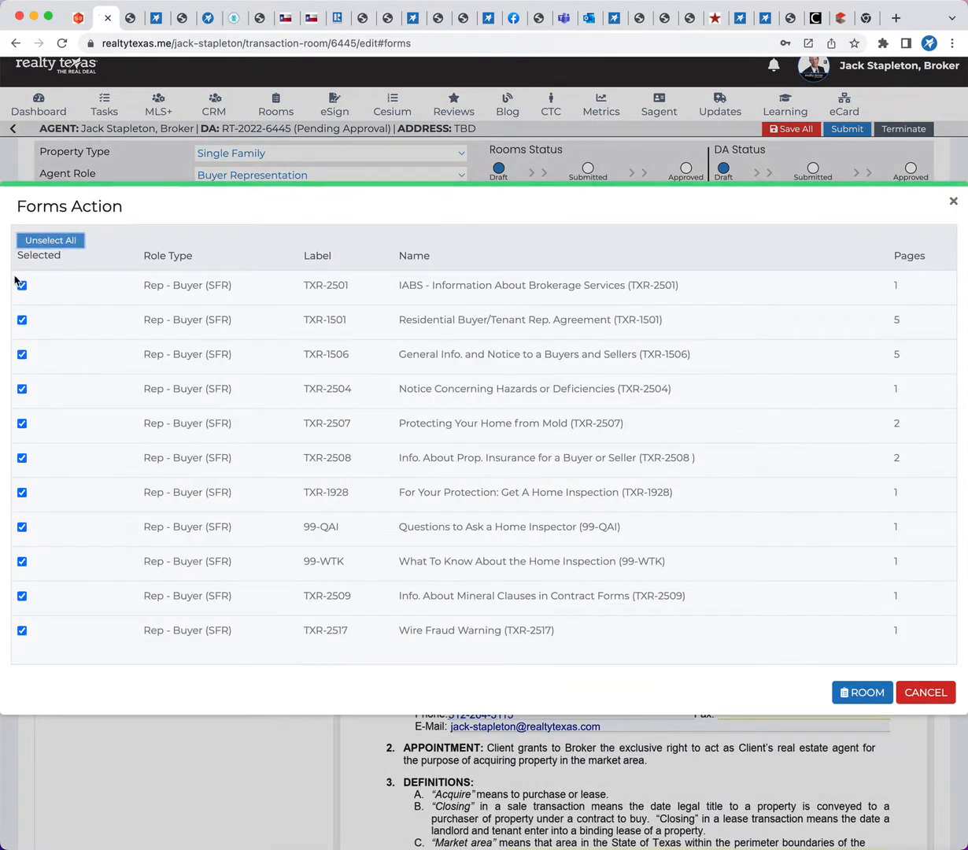
left_click(841, 695)
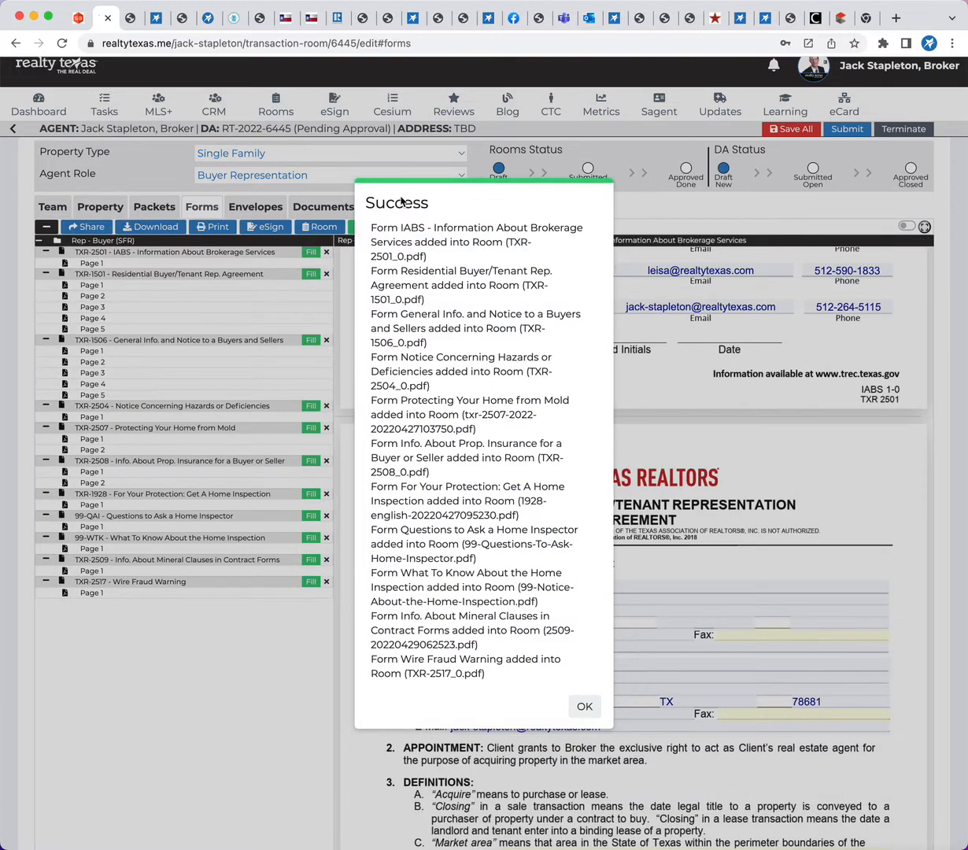
left_click_drag(387, 228, 479, 687)
left_click(580, 704)
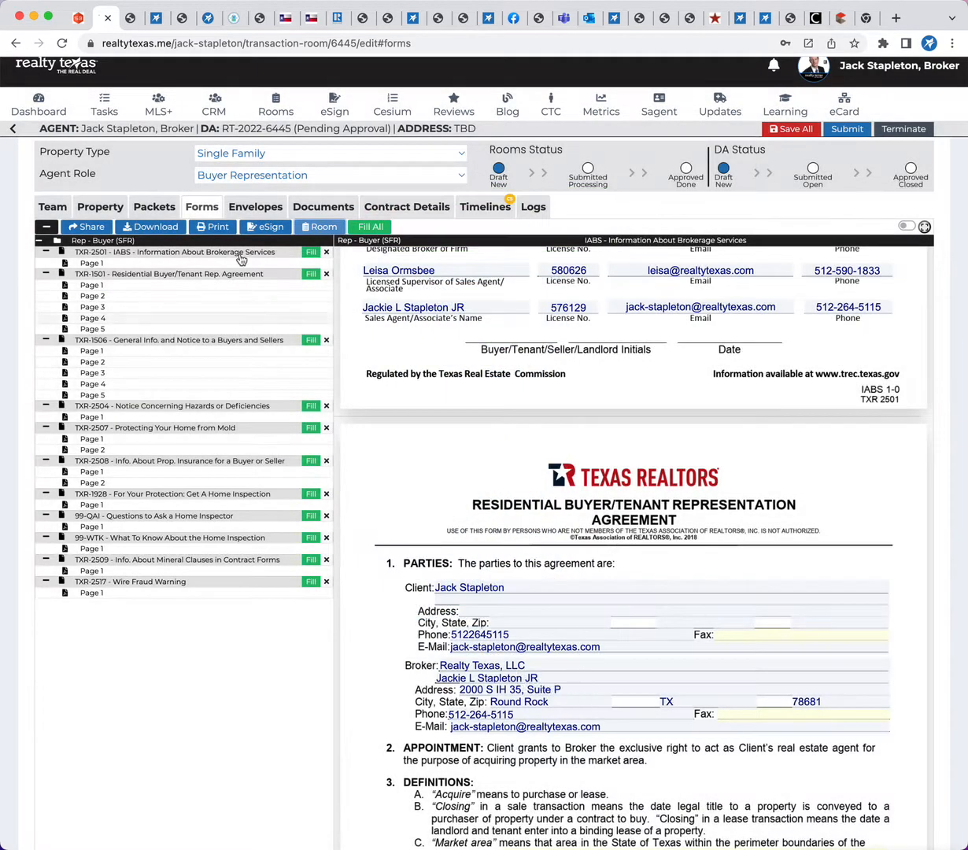
Show the room's documents and sort the added files
left_click(329, 208)
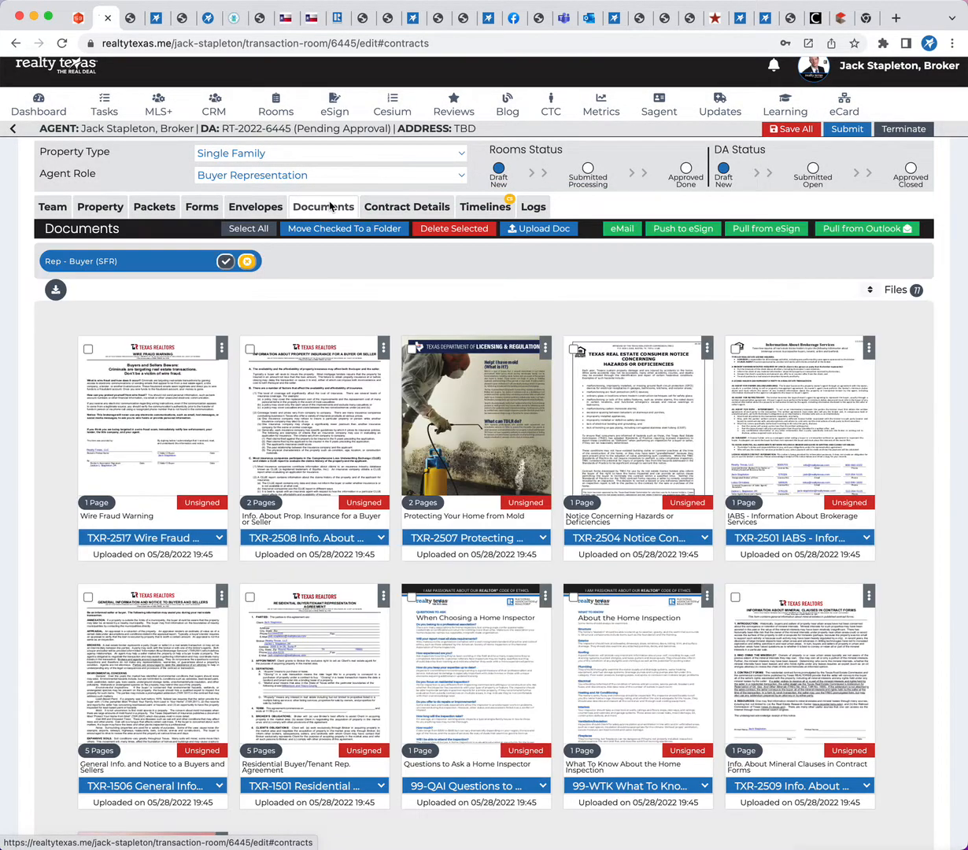
scroll(187, 529, "down", 4)
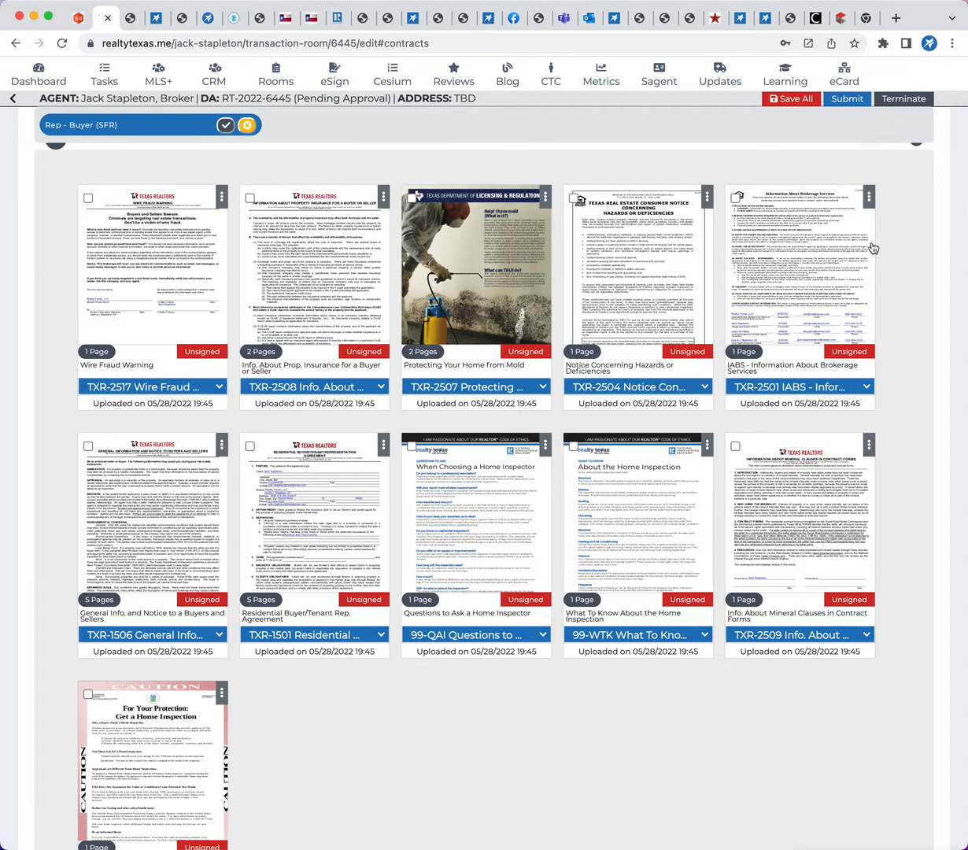
scroll(598, 354, "up", 3)
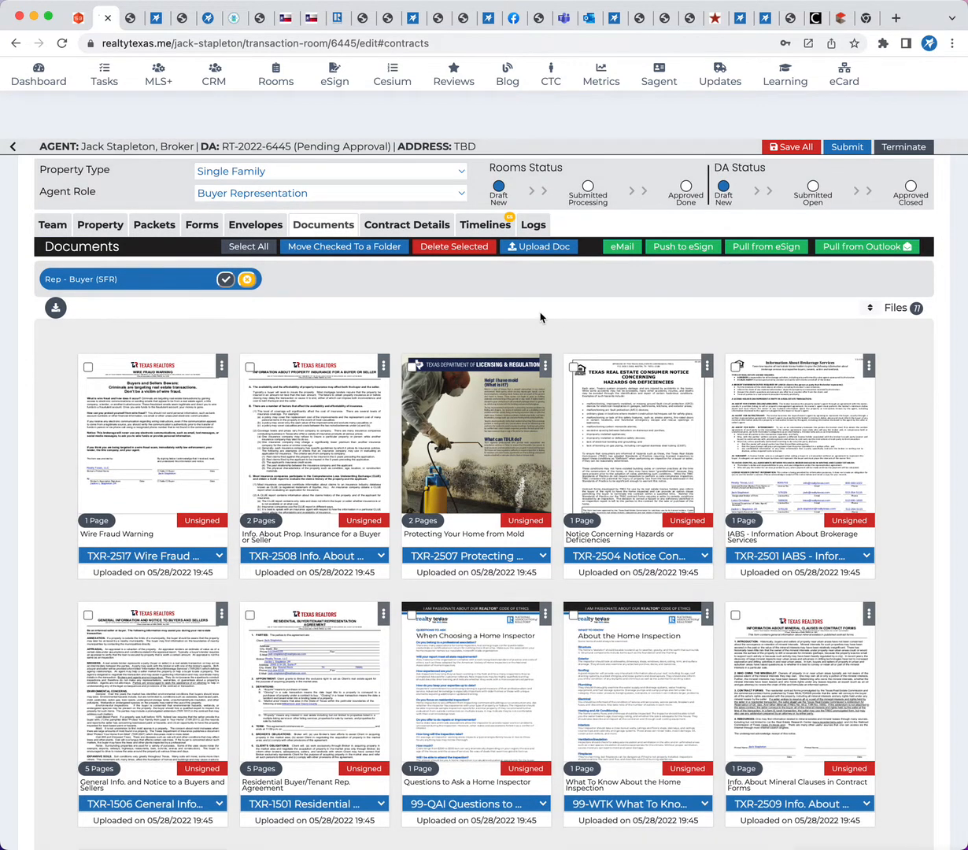
left_click(870, 311)
scroll(904, 410, "down", 2)
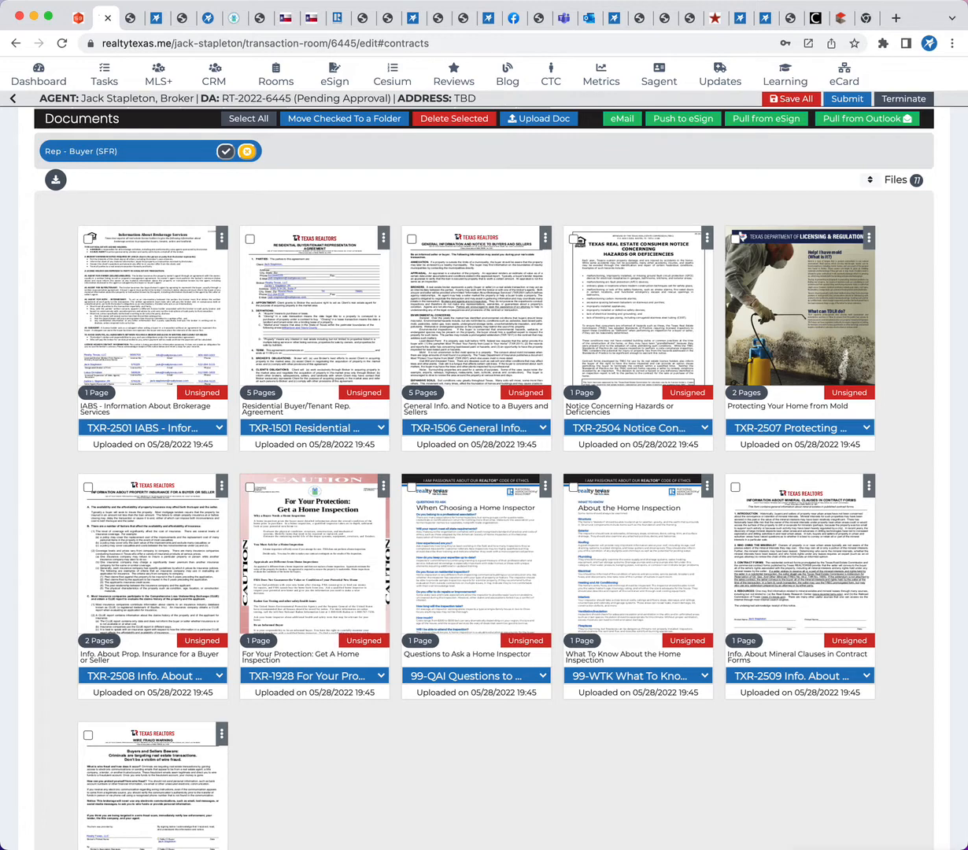
Look through the sorted document files down to the Wire Fraud Warning and save the room record
scroll(343, 470, "up", 2)
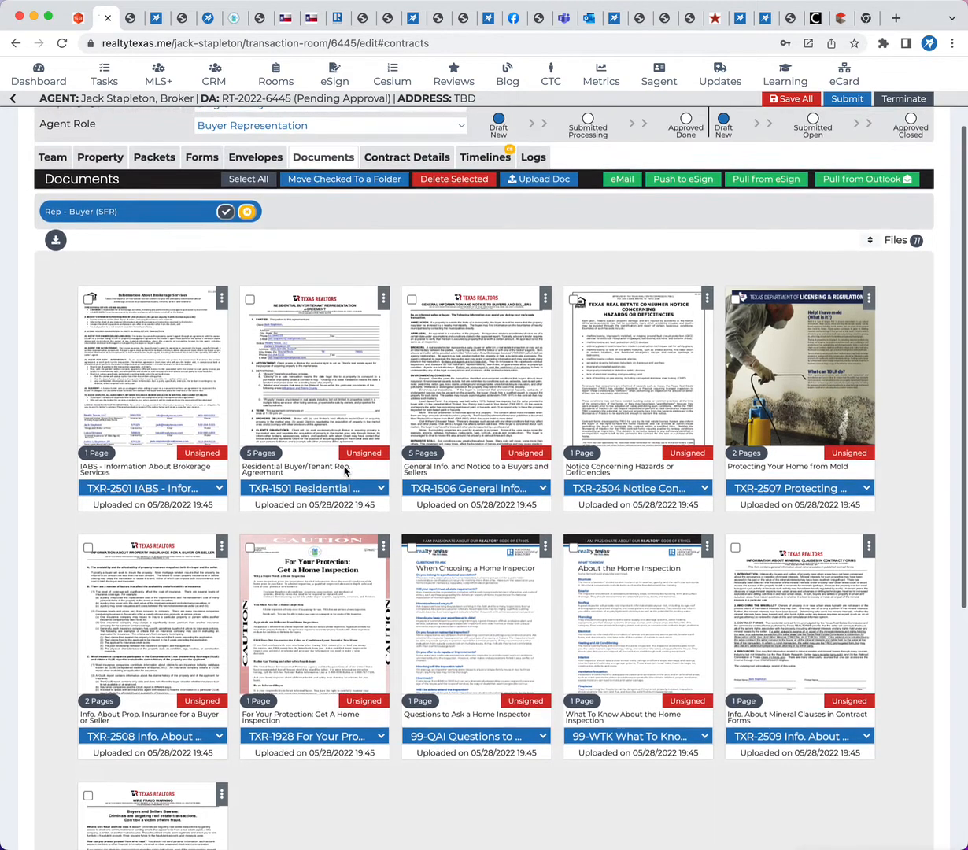
scroll(344, 466, "down", 1)
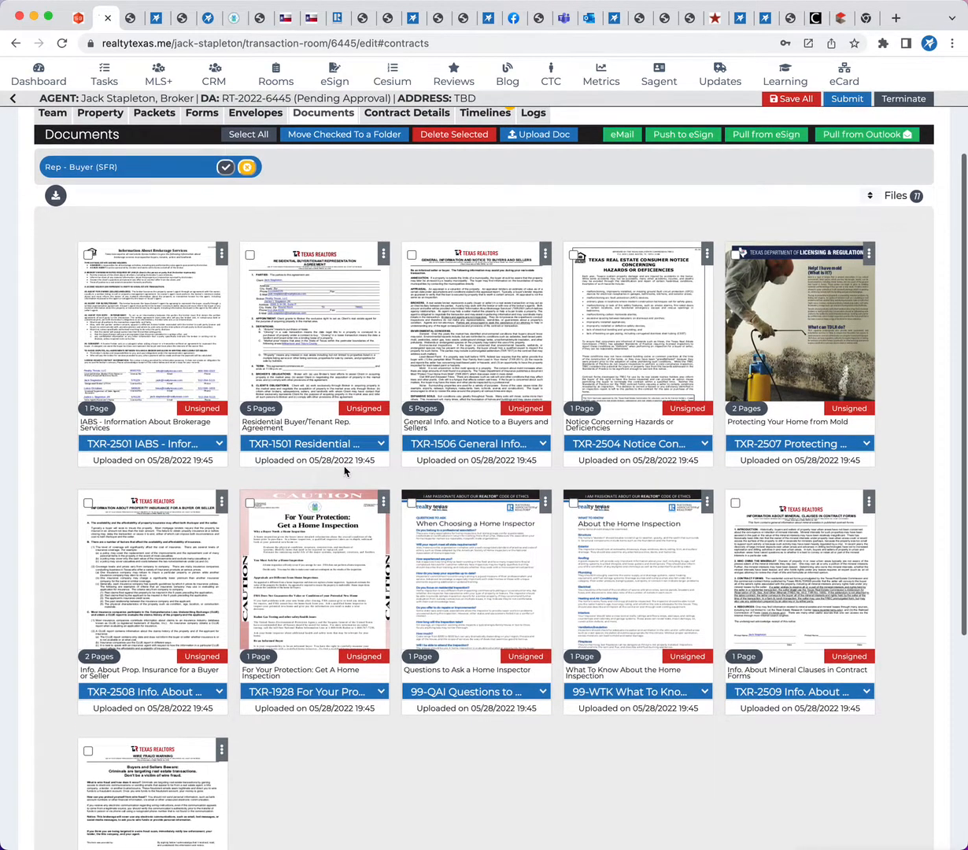
scroll(358, 606, "down", 4)
scroll(362, 612, "down", 2)
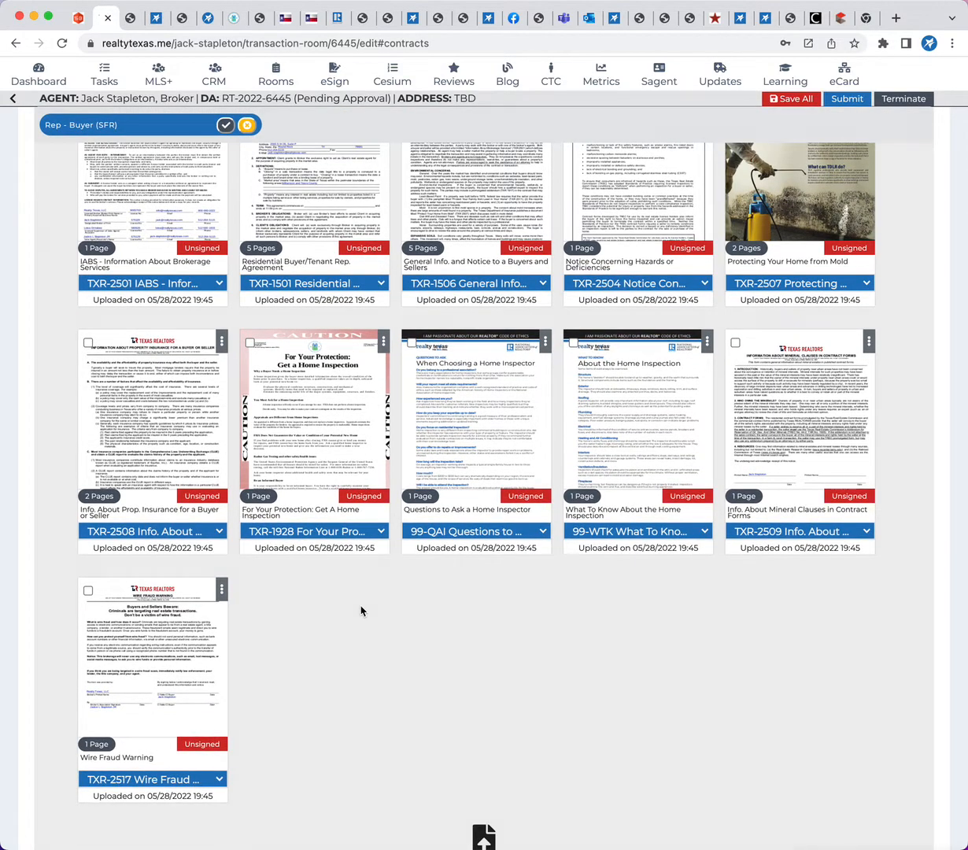
scroll(360, 622, "up", 5)
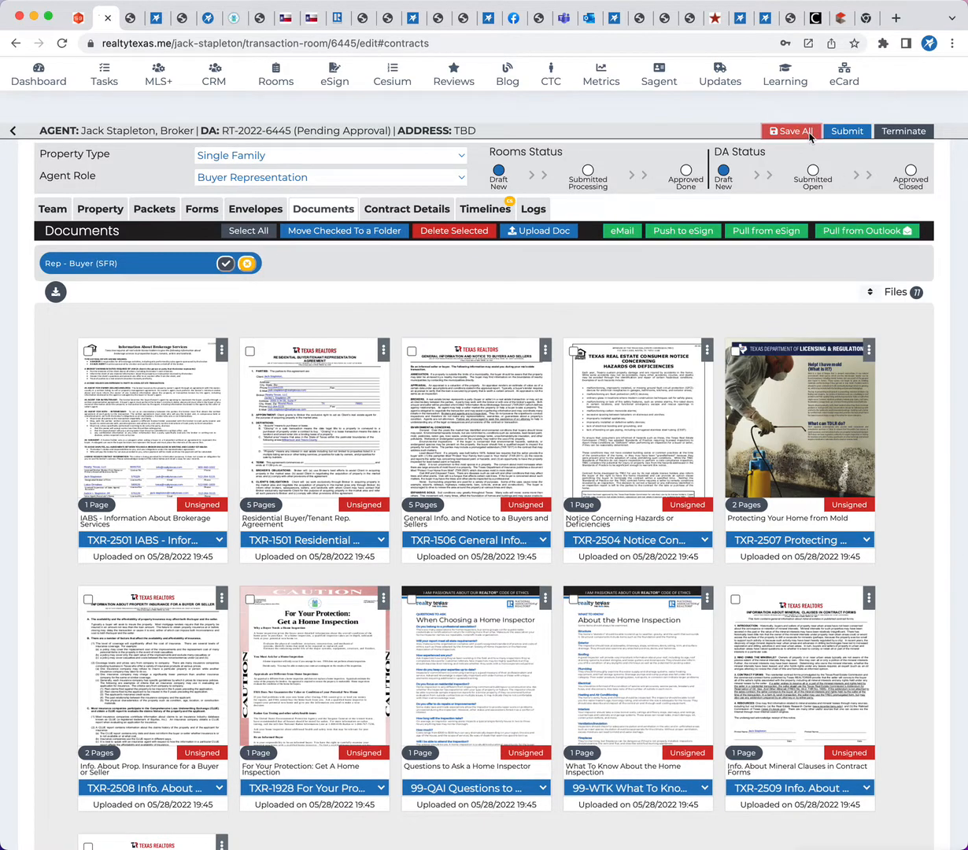
left_click(779, 131)
left_click(607, 128)
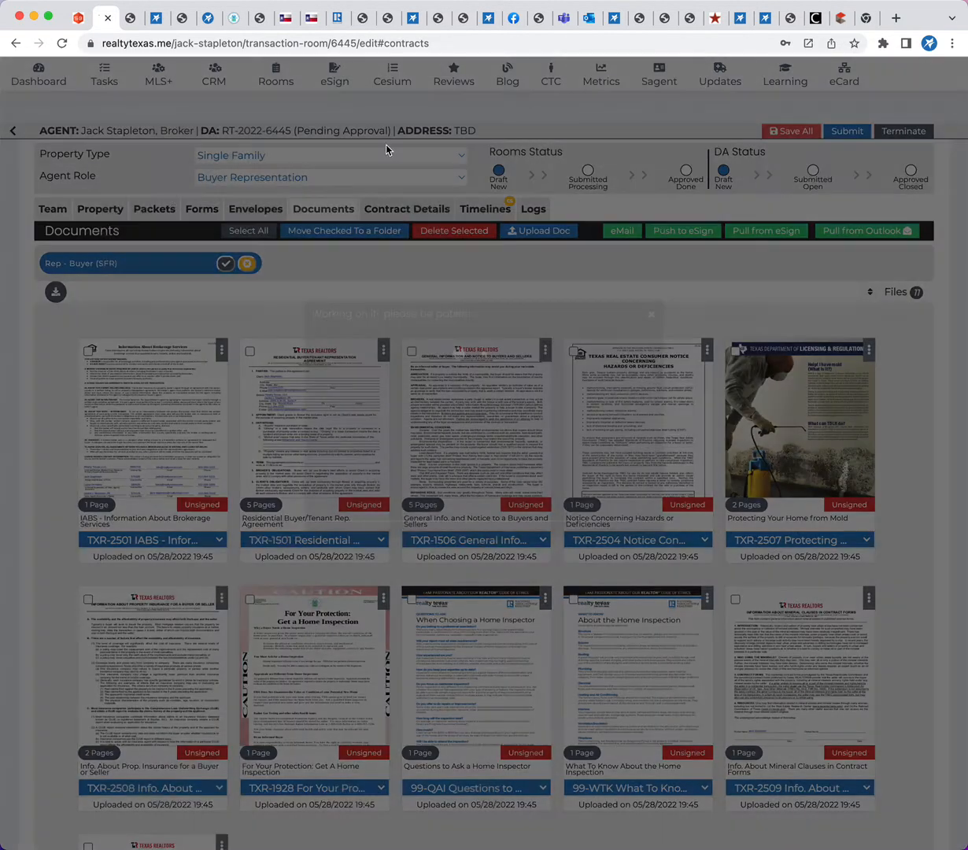
Show the room's property details and look through the other browser tabs for a listing number in My MLS History
left_click(101, 209)
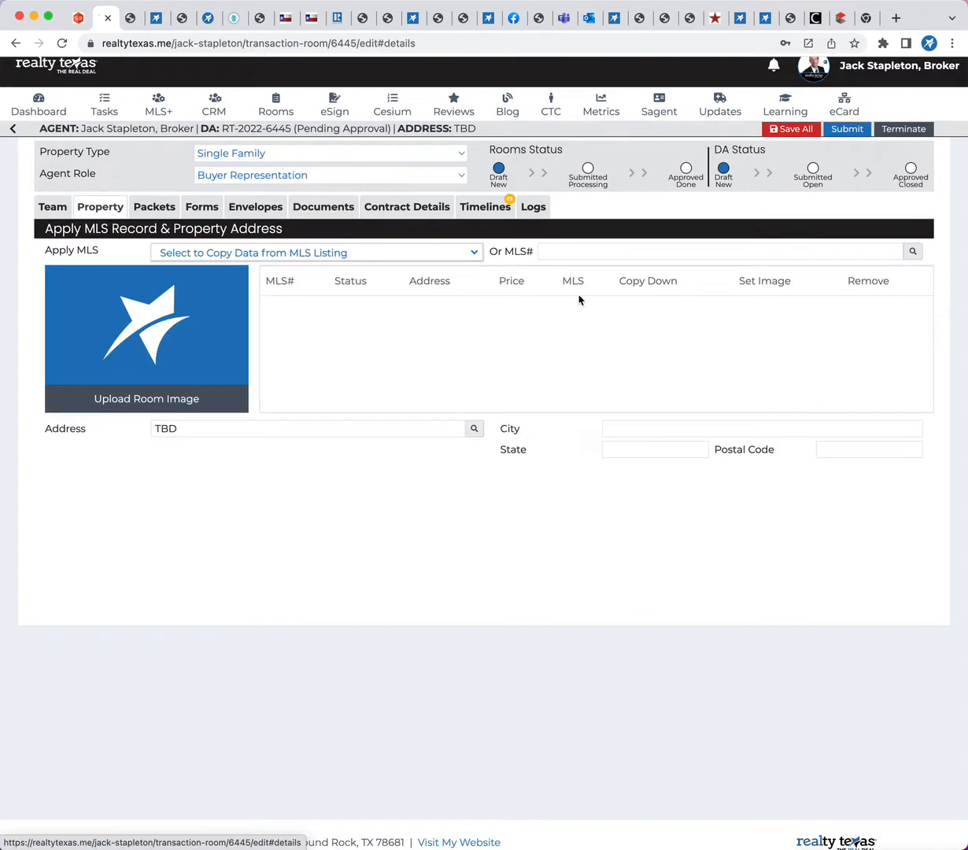
left_click(766, 19)
left_click(744, 22)
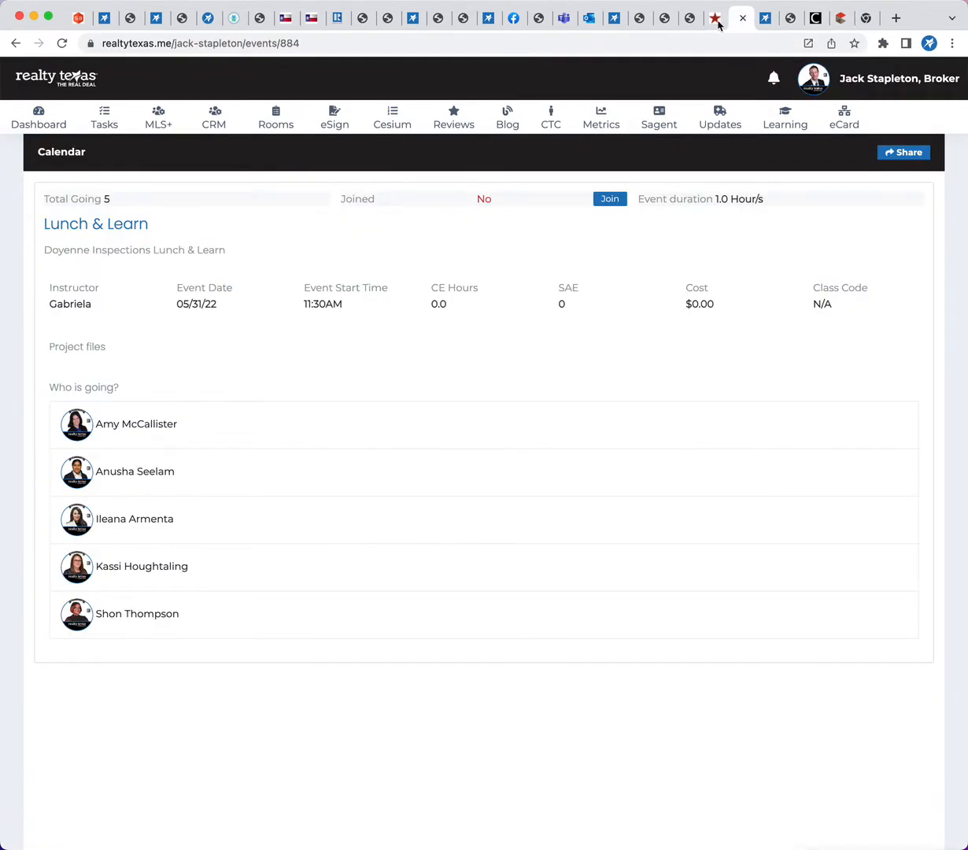
left_click(617, 19)
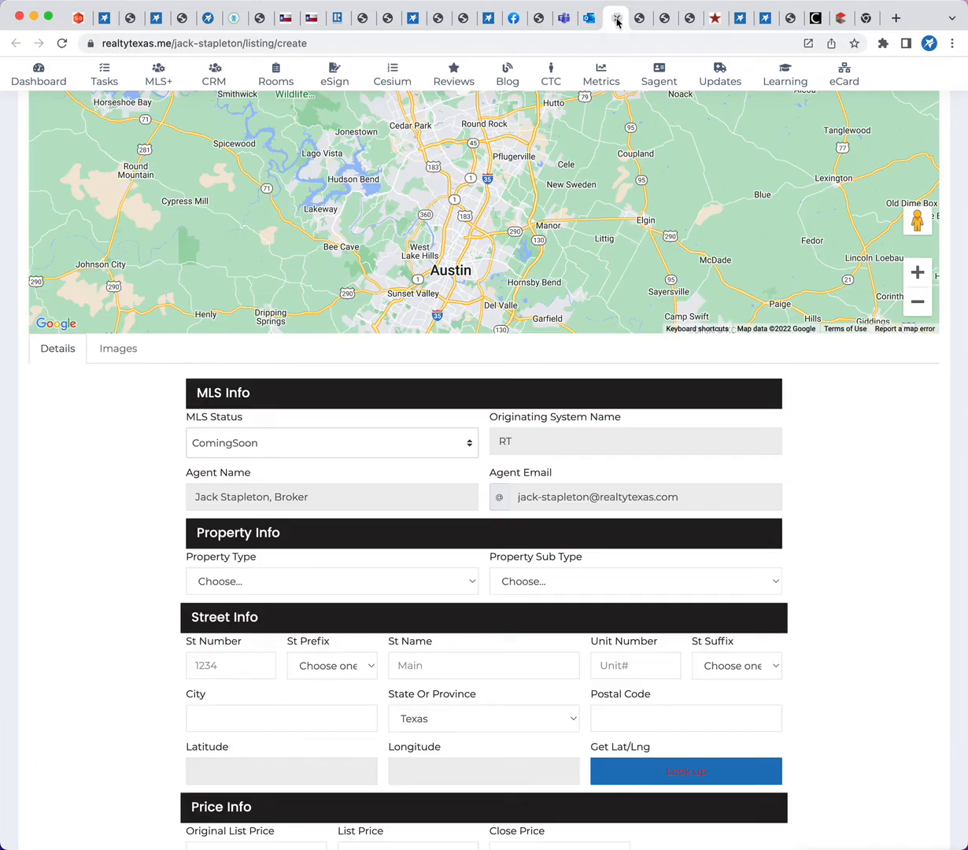
left_click(491, 21)
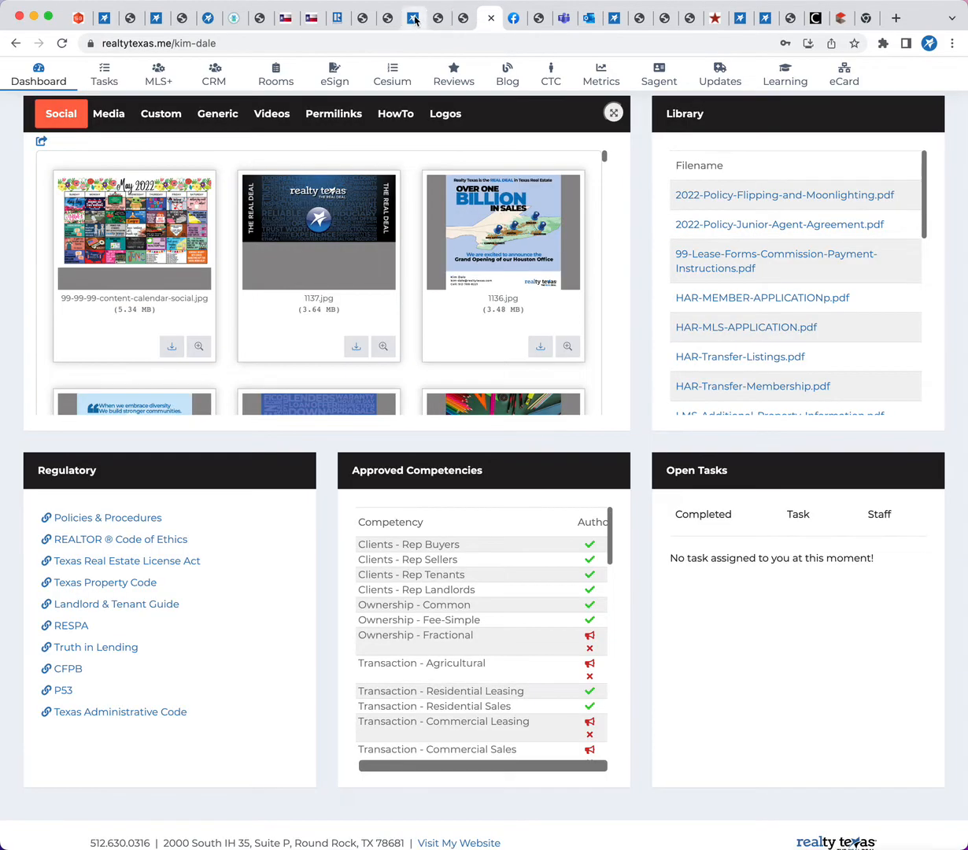
scroll(402, 359, "down", 10)
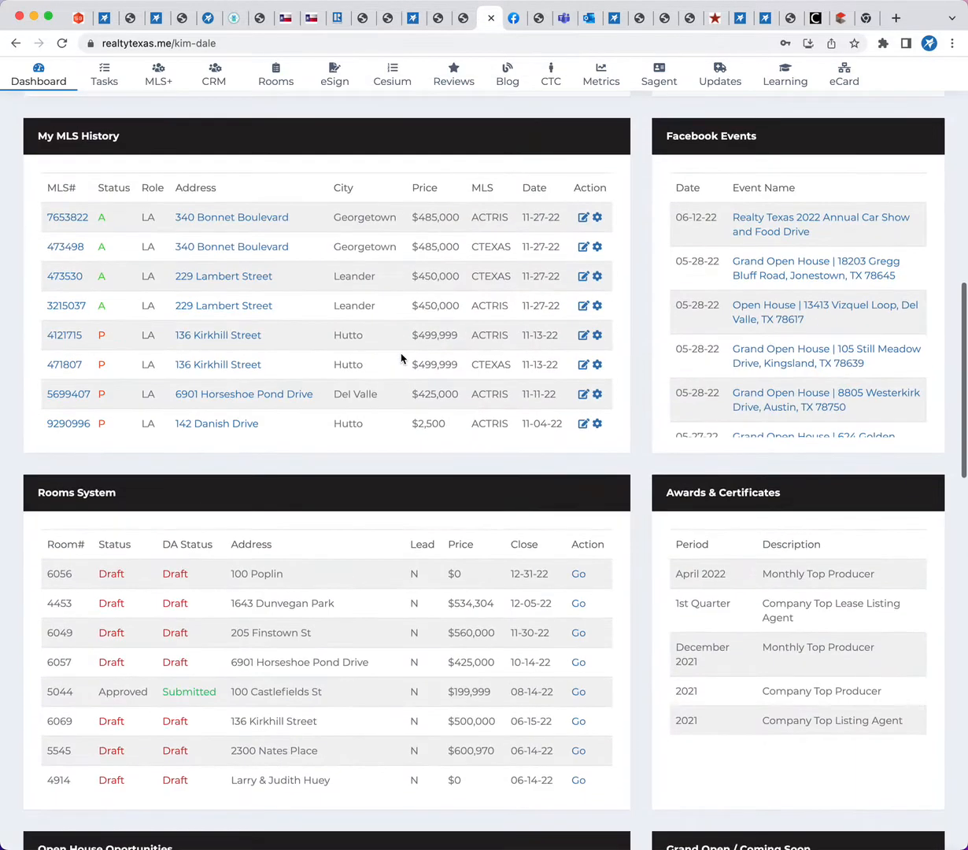
scroll(401, 359, "up", 2)
scroll(156, 379, "up", 1)
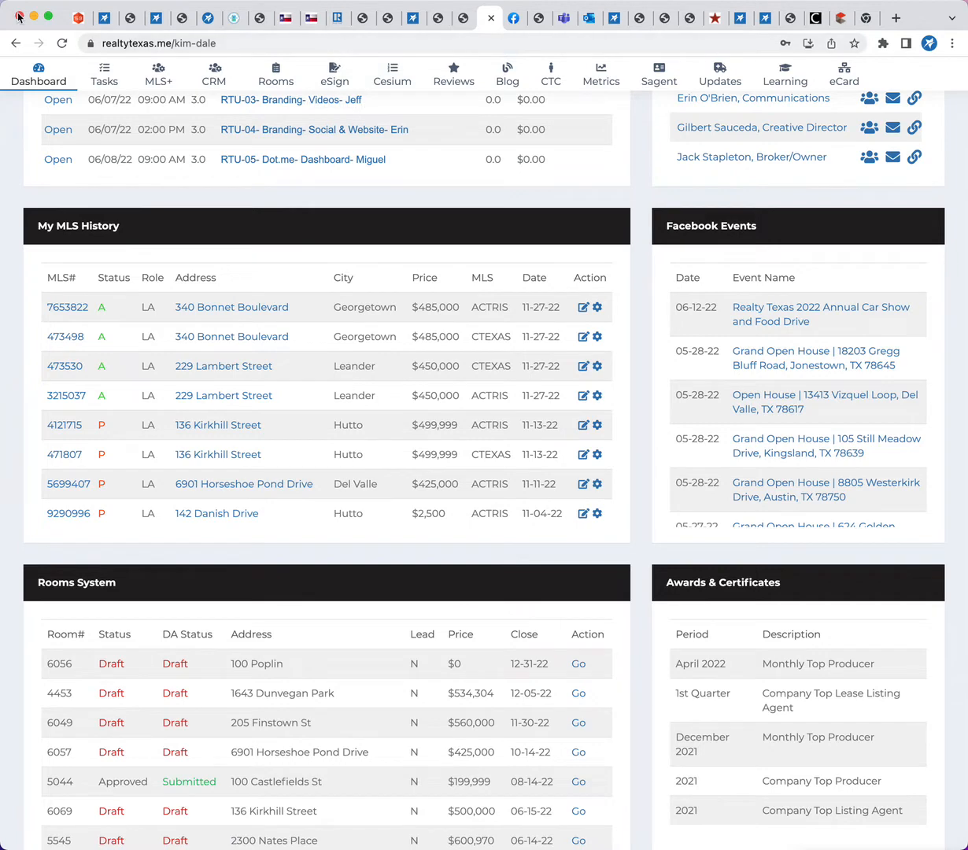
Return to the room's property details, look up MLS# 437530, and close the lookup list without choosing a listing
left_click(107, 22)
left_click(564, 251)
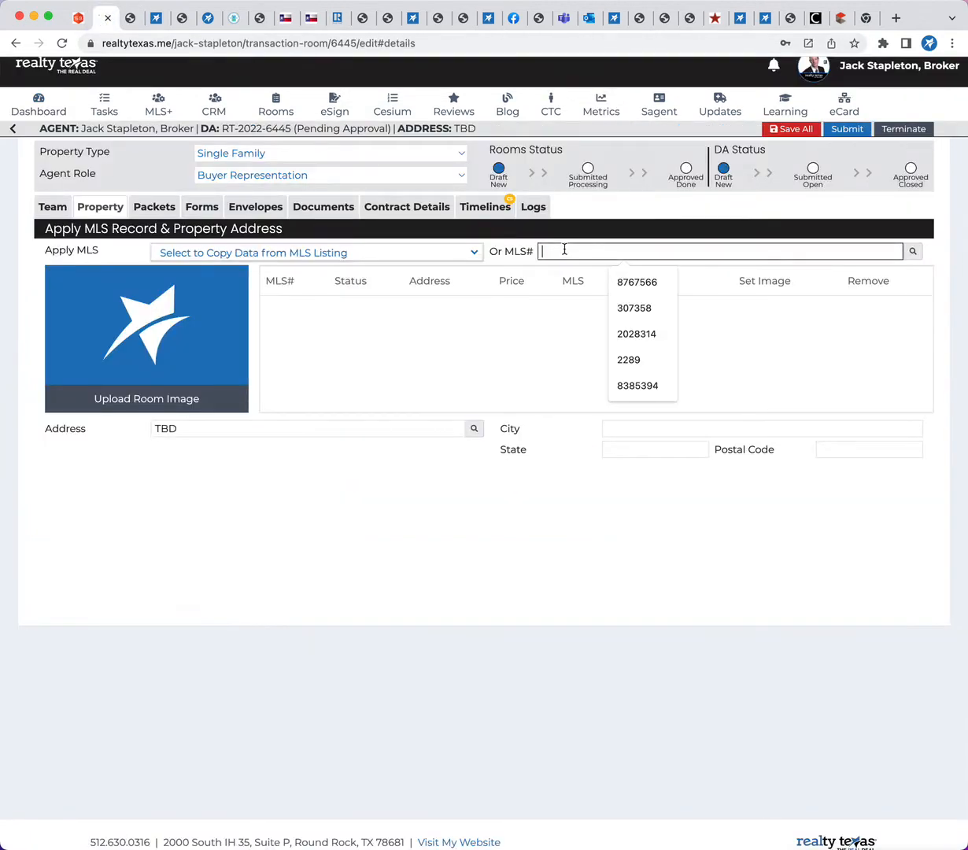
type("437530")
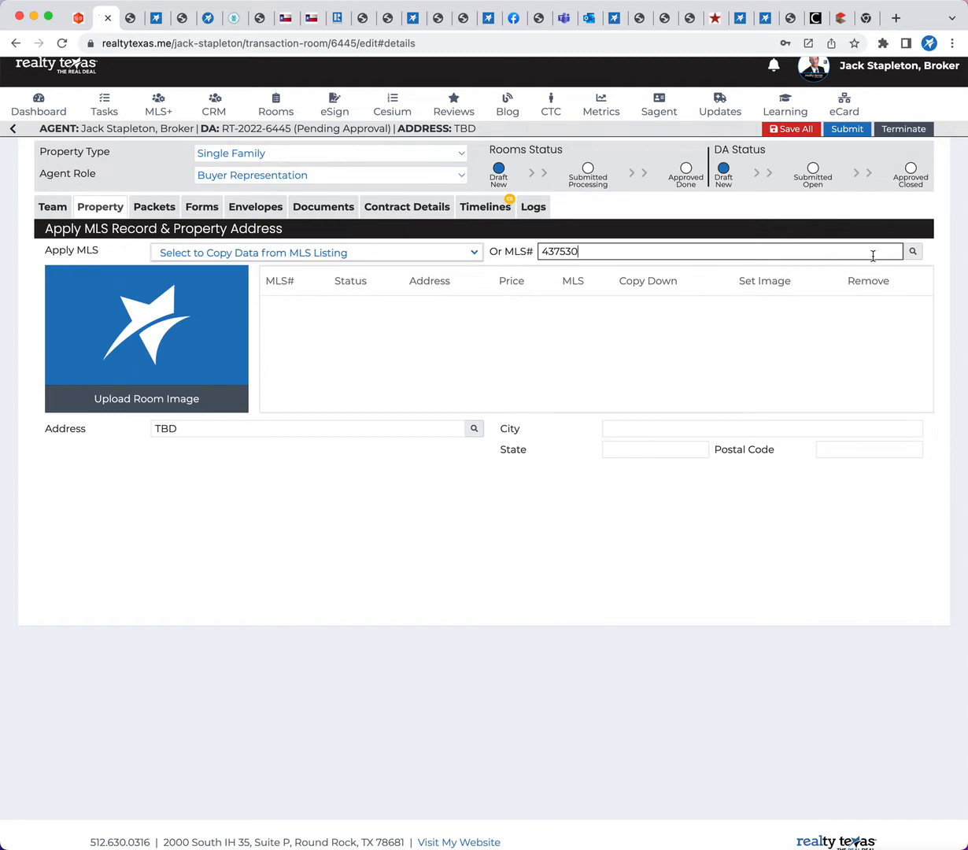
left_click(912, 251)
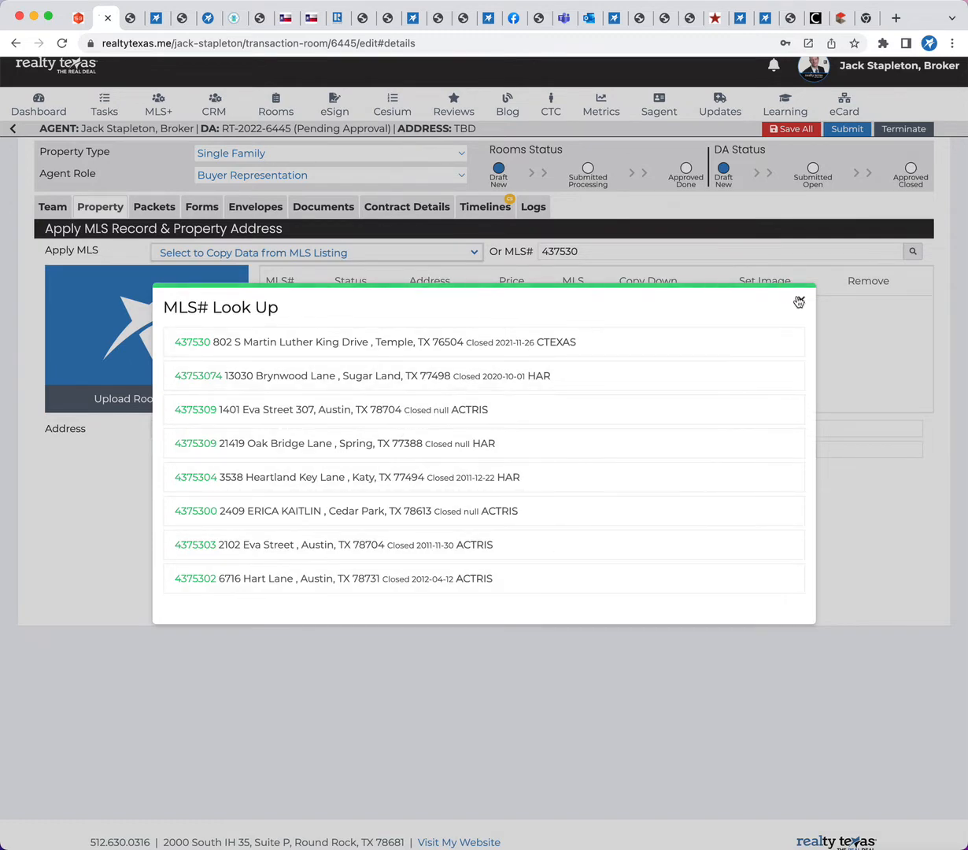
left_click(763, 285)
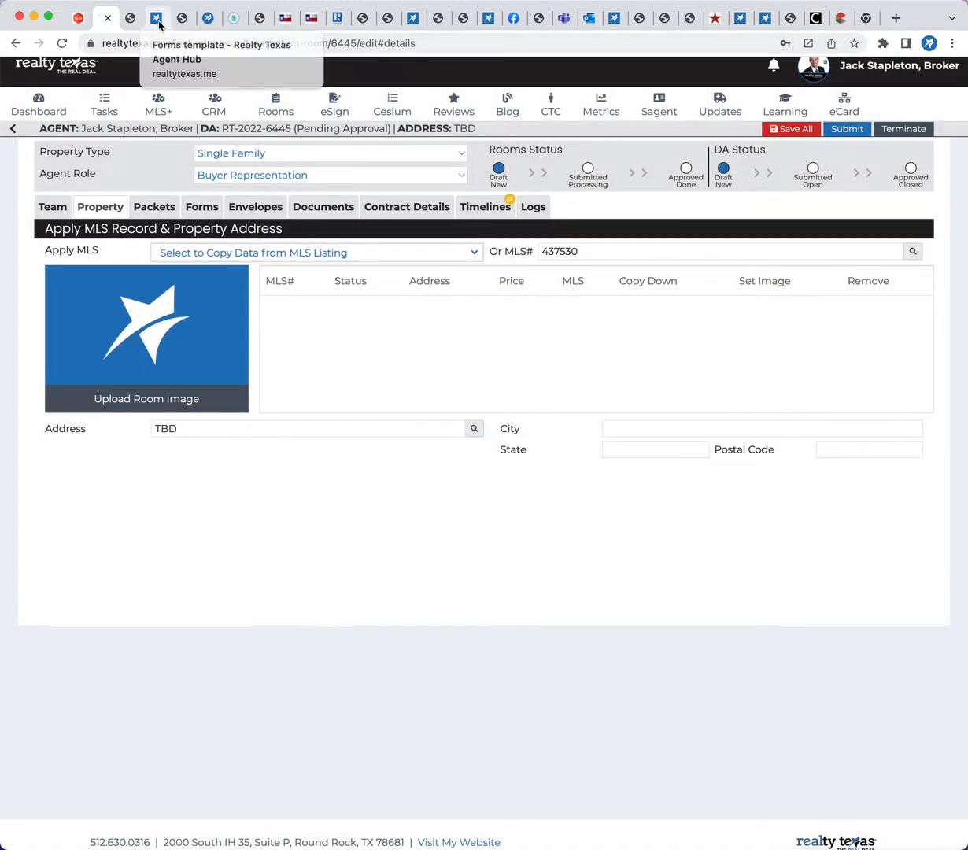
Copy MLS# 3353631 from the Round Rock listing page in another browser tab and look through the listing's details
left_click(158, 20)
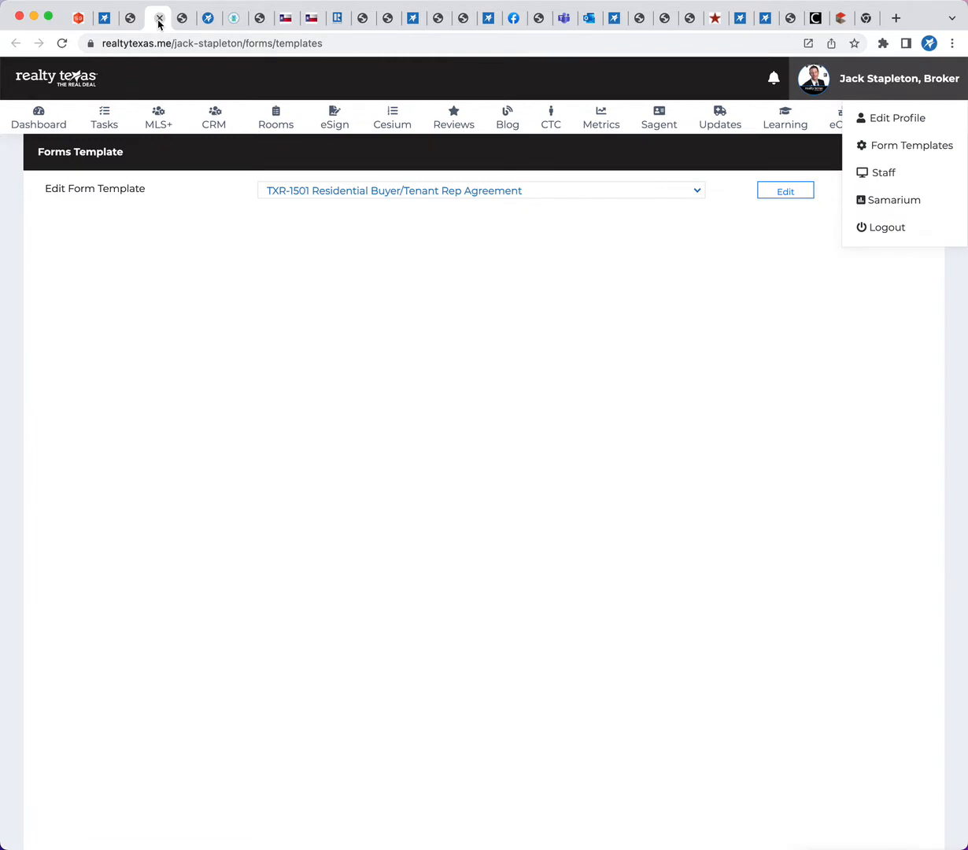
left_click(206, 19)
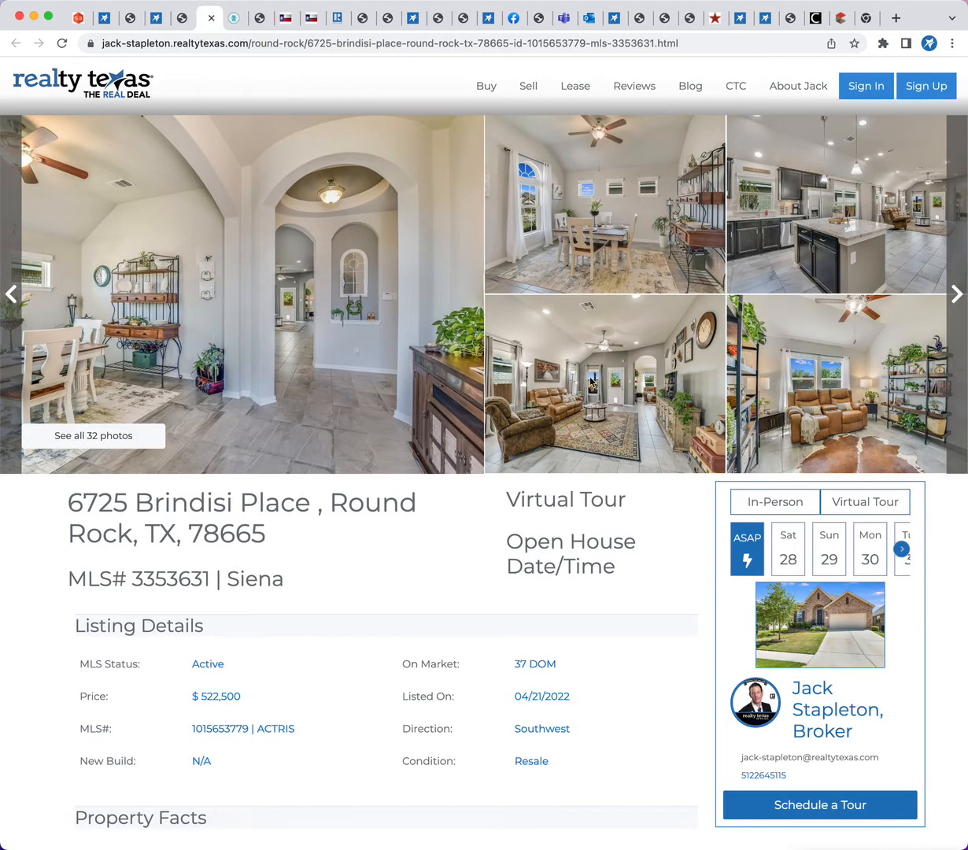
scroll(496, 561, "down", 1)
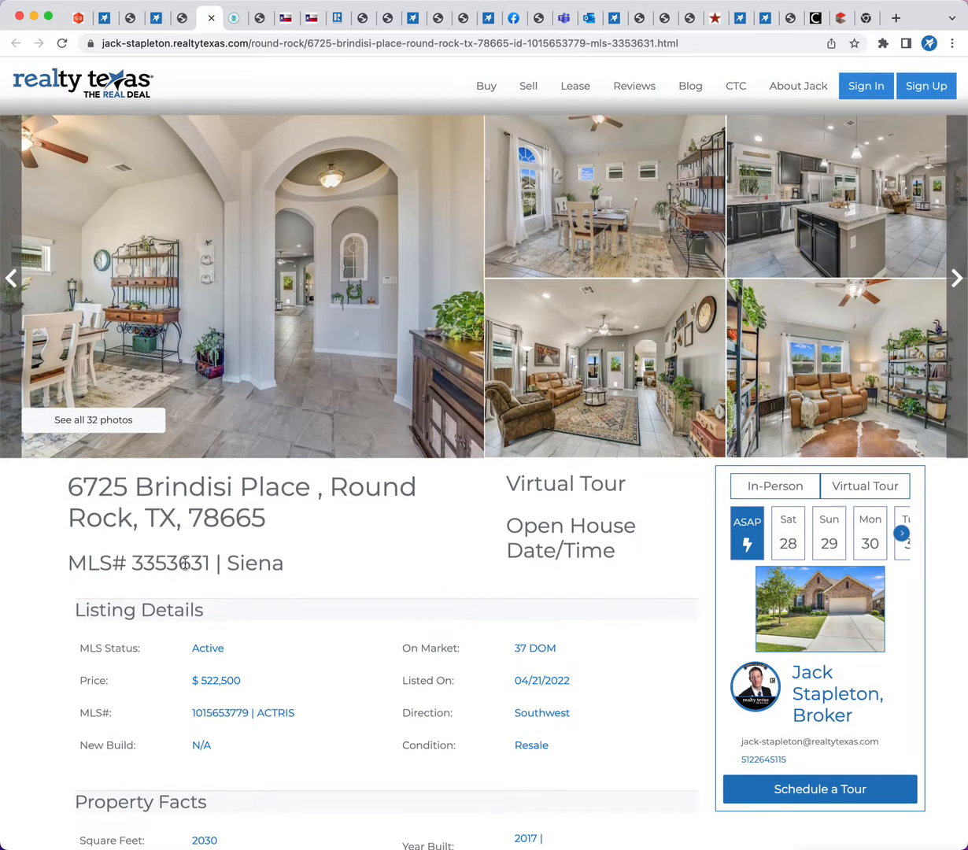
double_click(178, 562)
key("super+c")
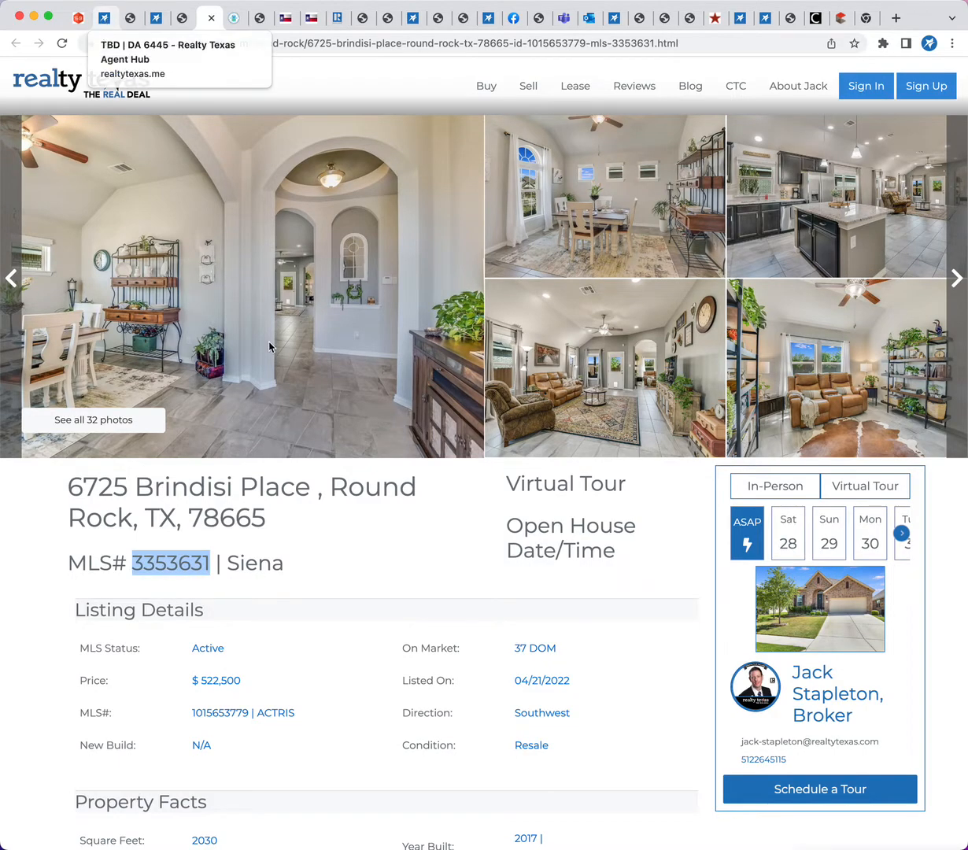
scroll(339, 495, "down", 15)
scroll(341, 496, "down", 20)
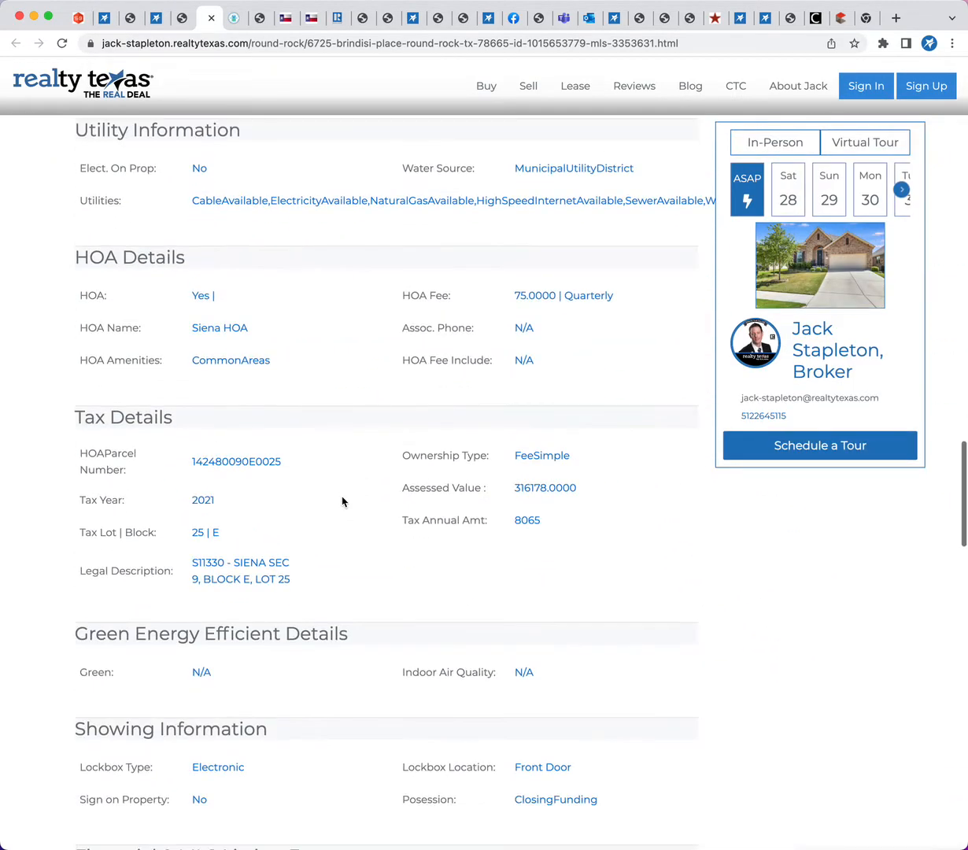
scroll(342, 502, "up", 20)
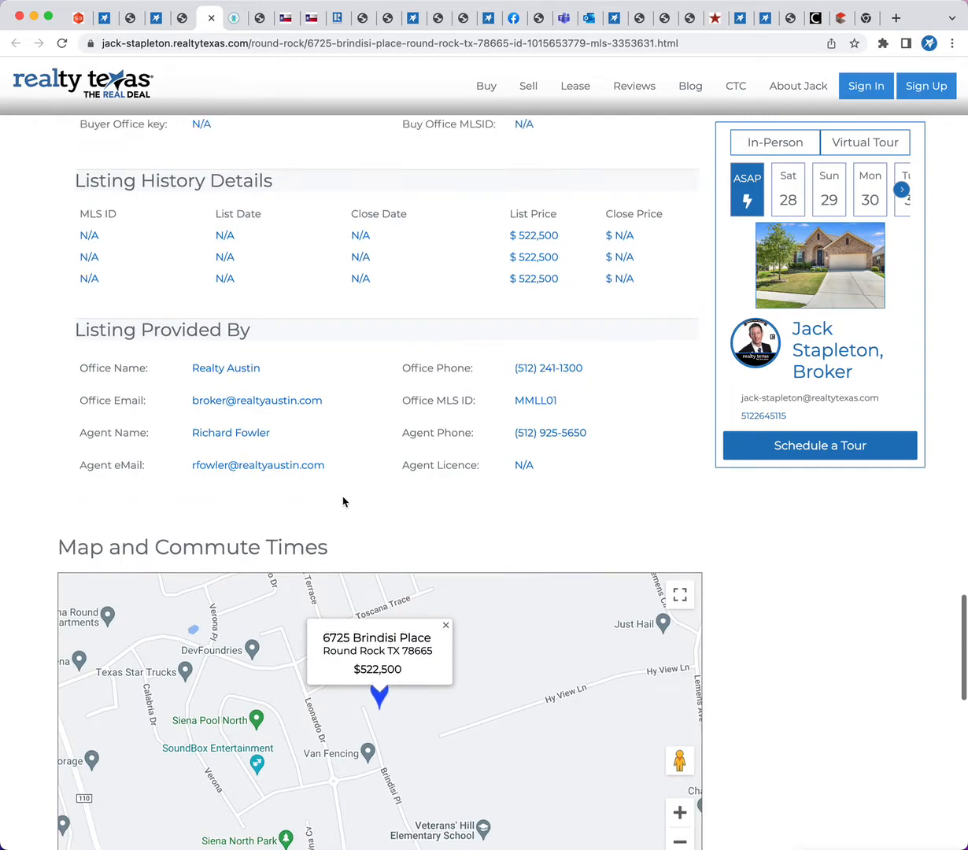
Look up MLS# 3353631 in the room's property details, apply the ACTRIS listing, and dismiss the Set the Other Agent dialog
left_click(101, 23)
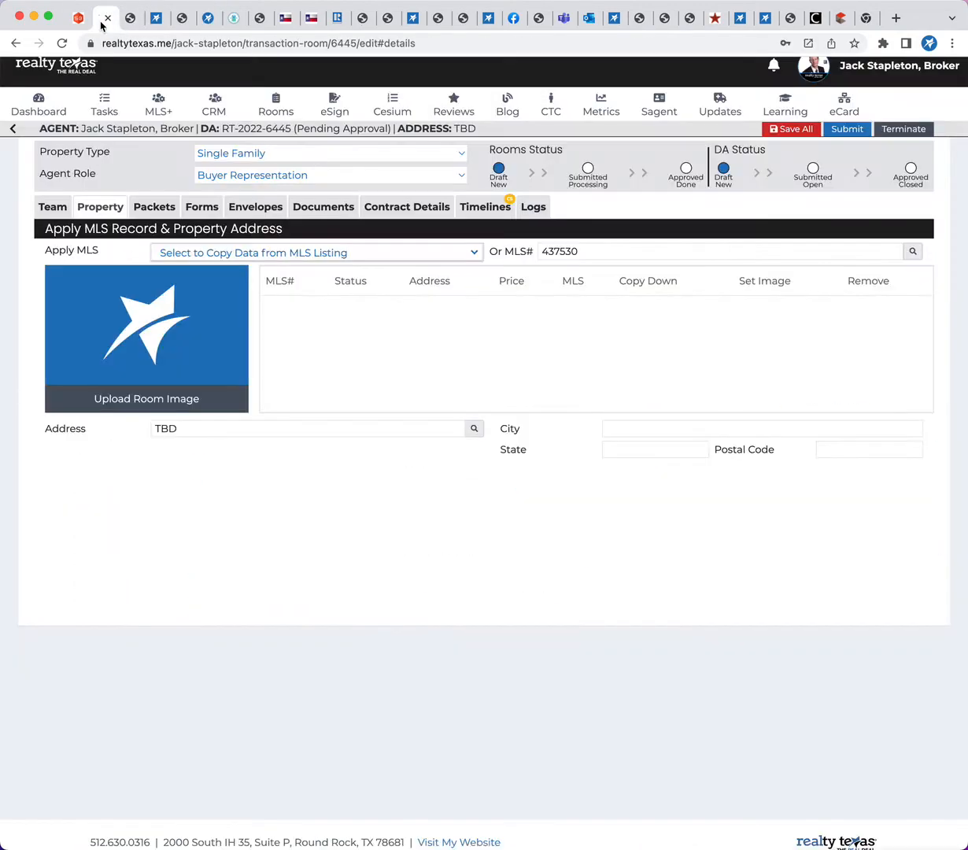
left_click_drag(594, 251, 418, 254)
key("super+v")
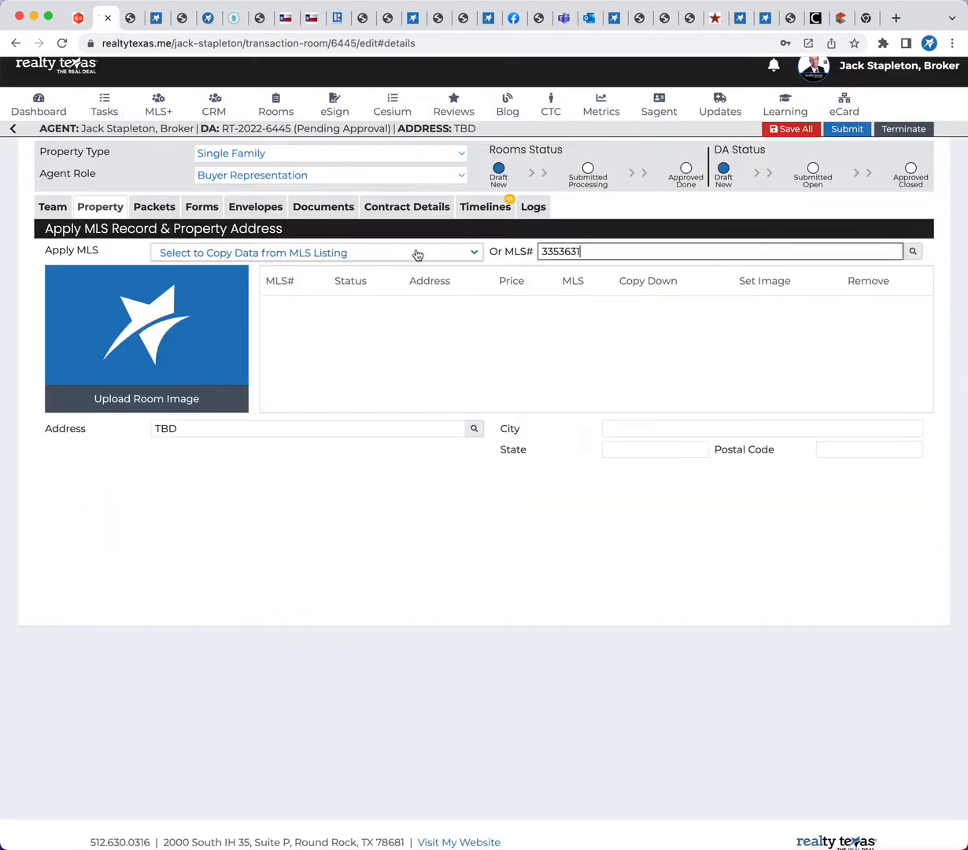
left_click(913, 252)
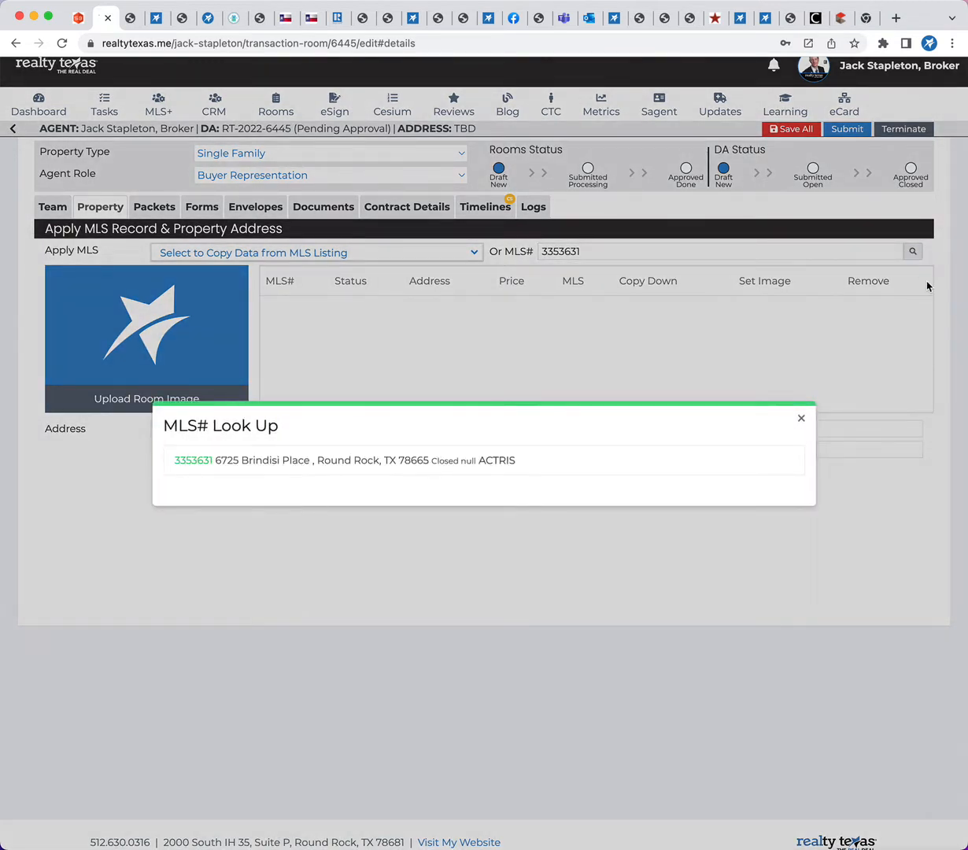
left_click(190, 461)
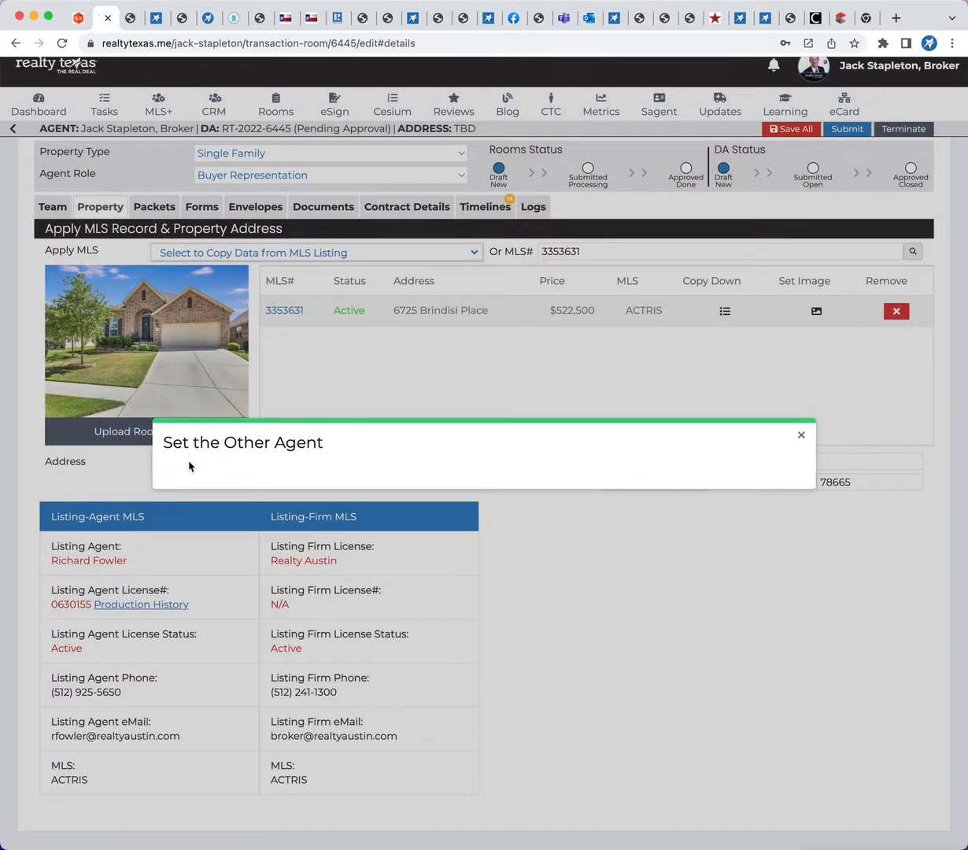
left_click(802, 436)
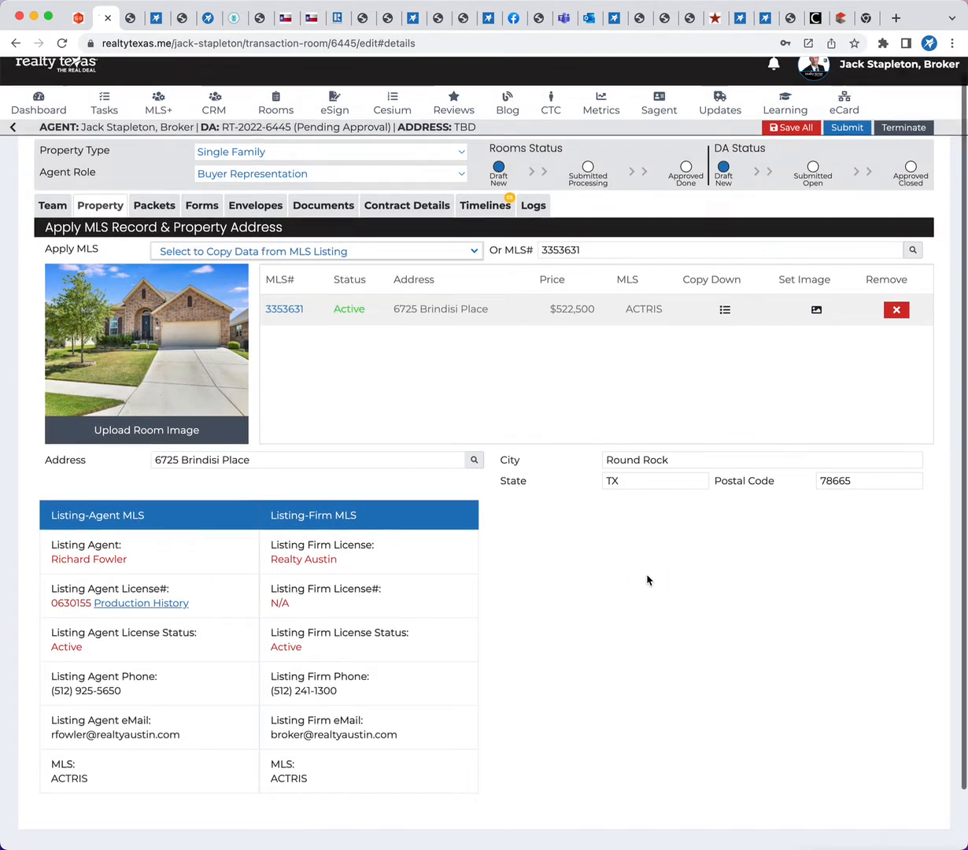
Save the room record with the applied MLS listing, confirming the update
scroll(648, 580, "up", 1)
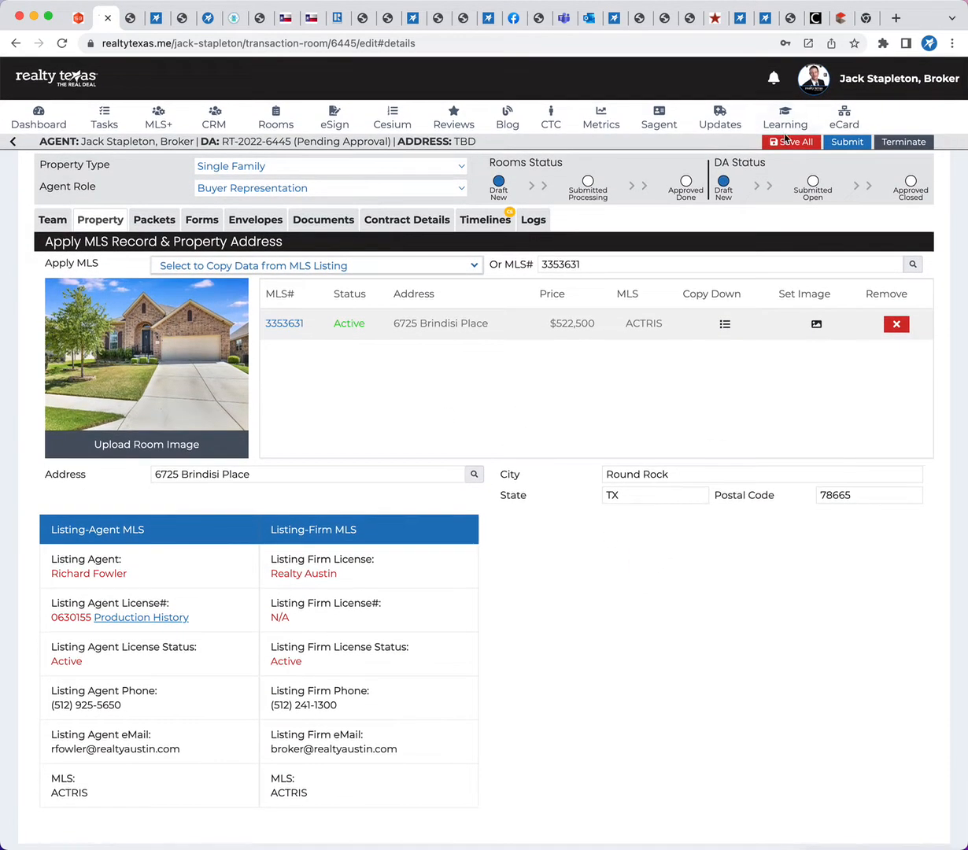
left_click(785, 143)
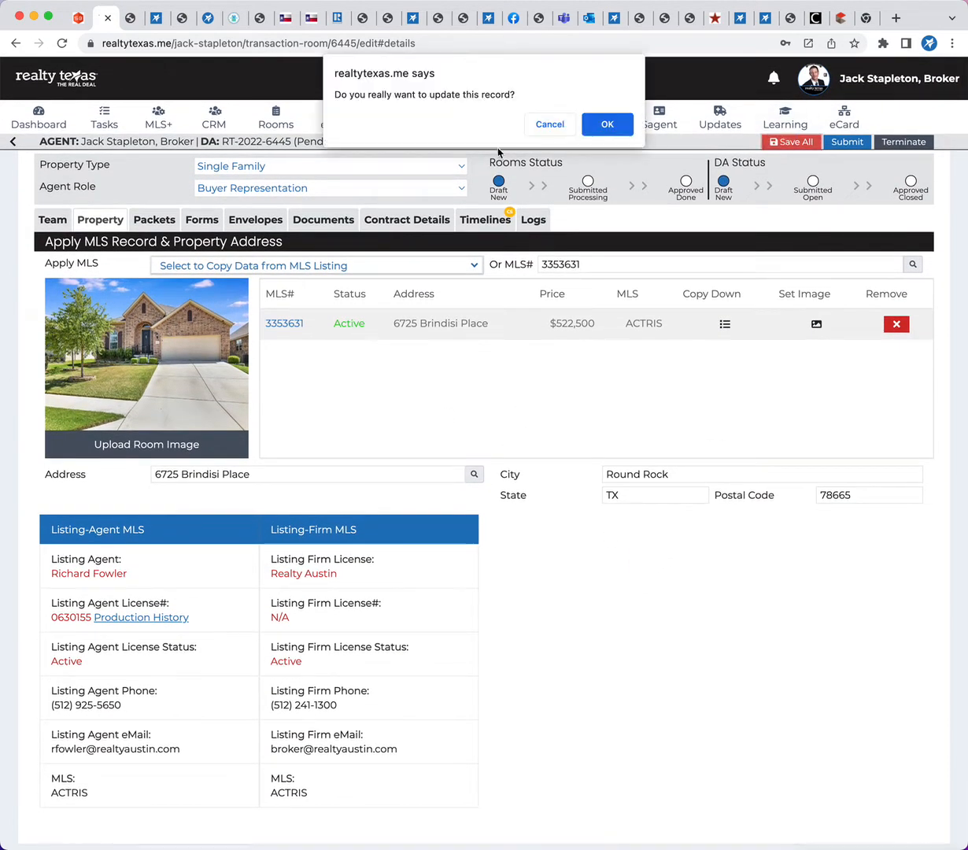
left_click(600, 124)
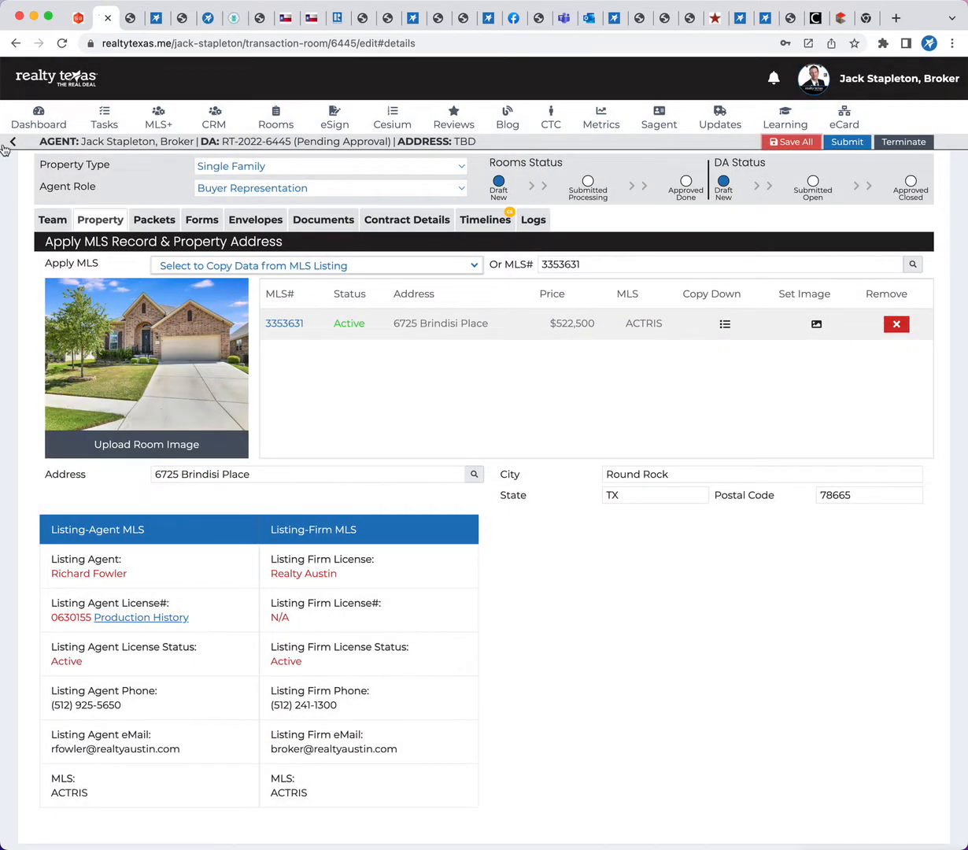
left_click(811, 143)
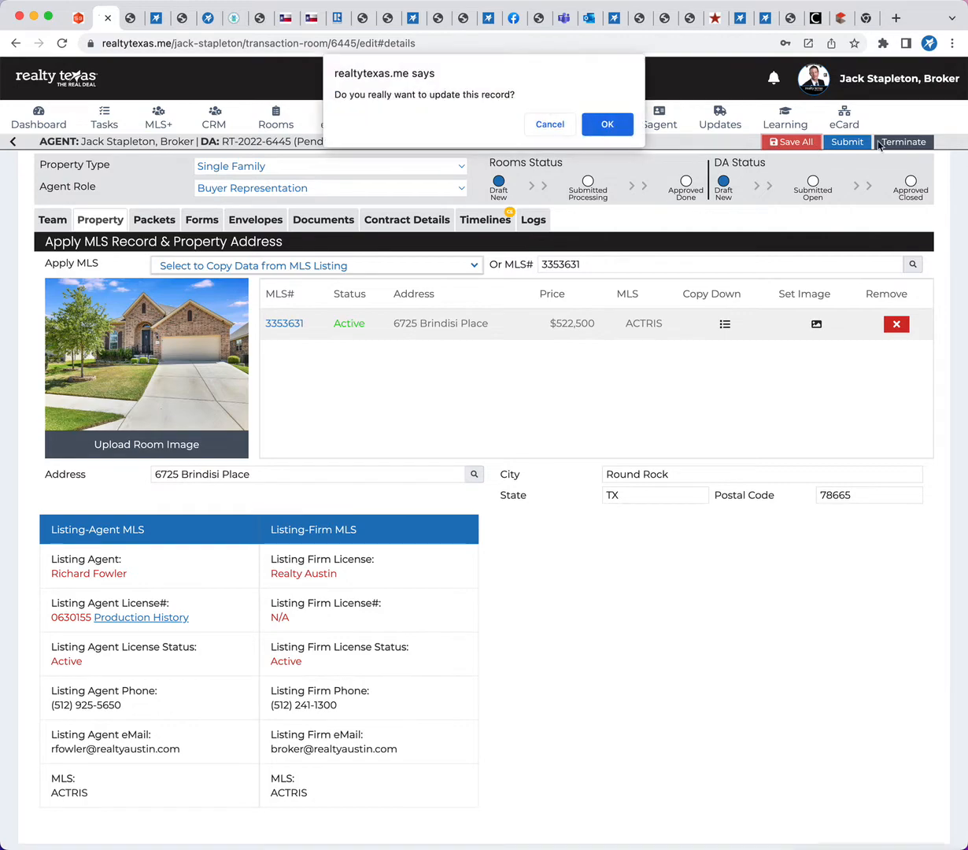
left_click(602, 120)
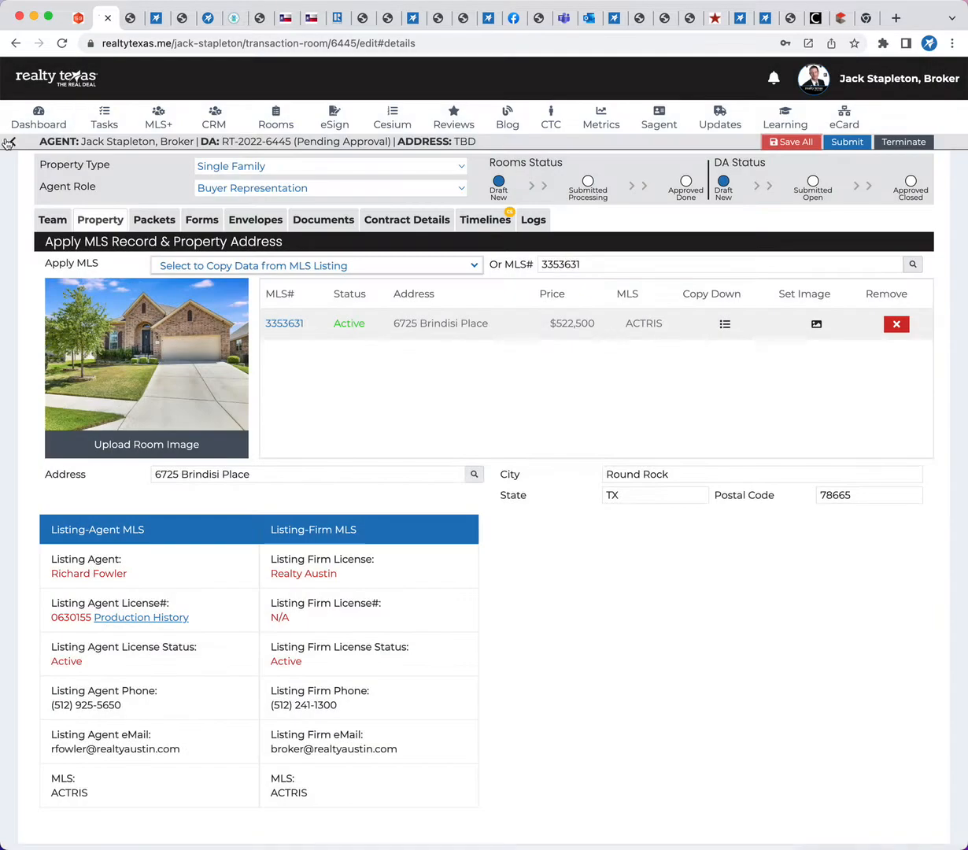
Check the saved room in the reloaded transaction rooms list and reopen its property details
left_click(10, 142)
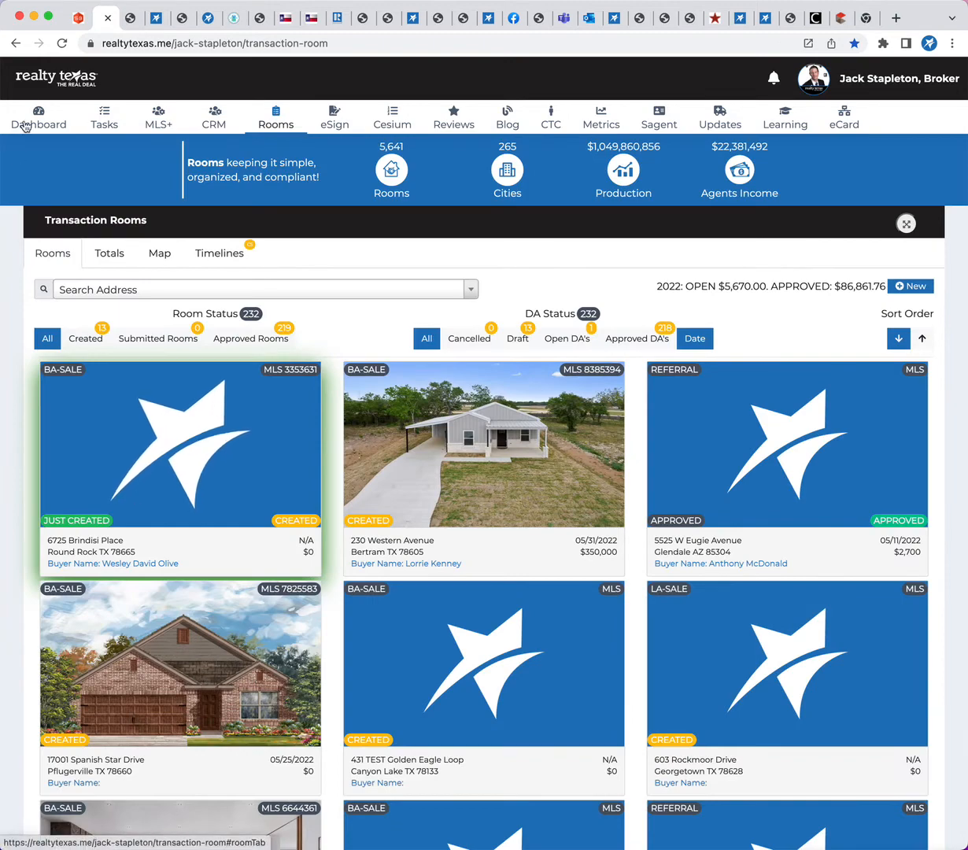
left_click(63, 44)
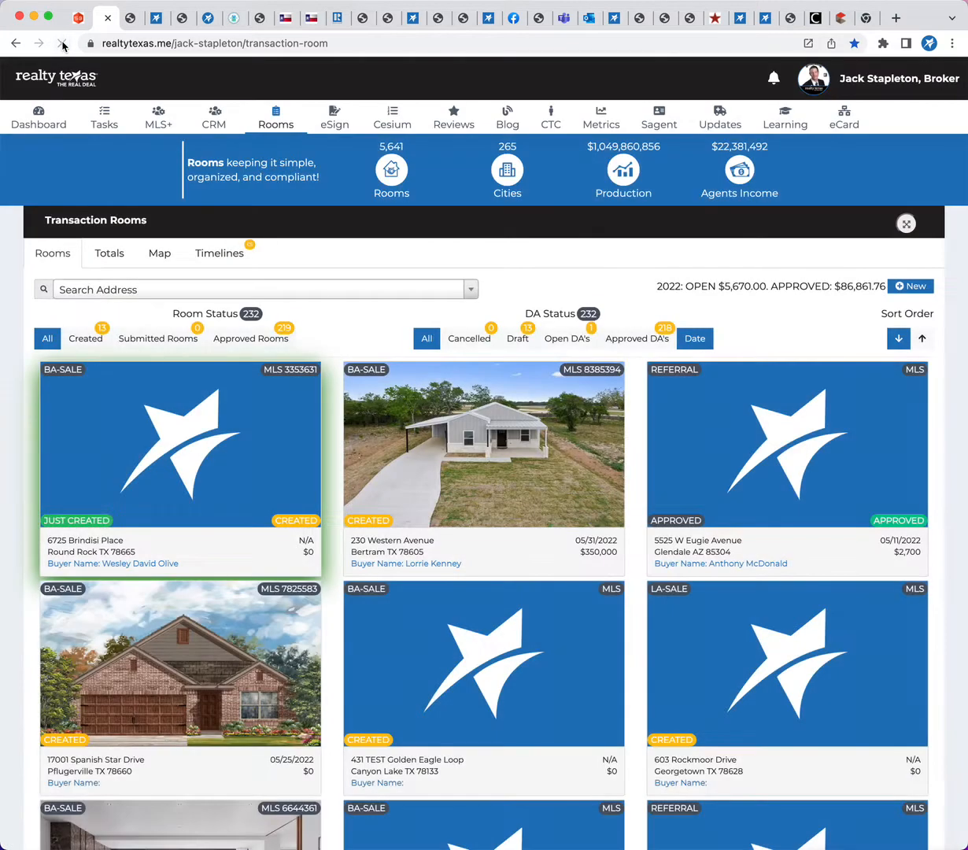
left_click(173, 456)
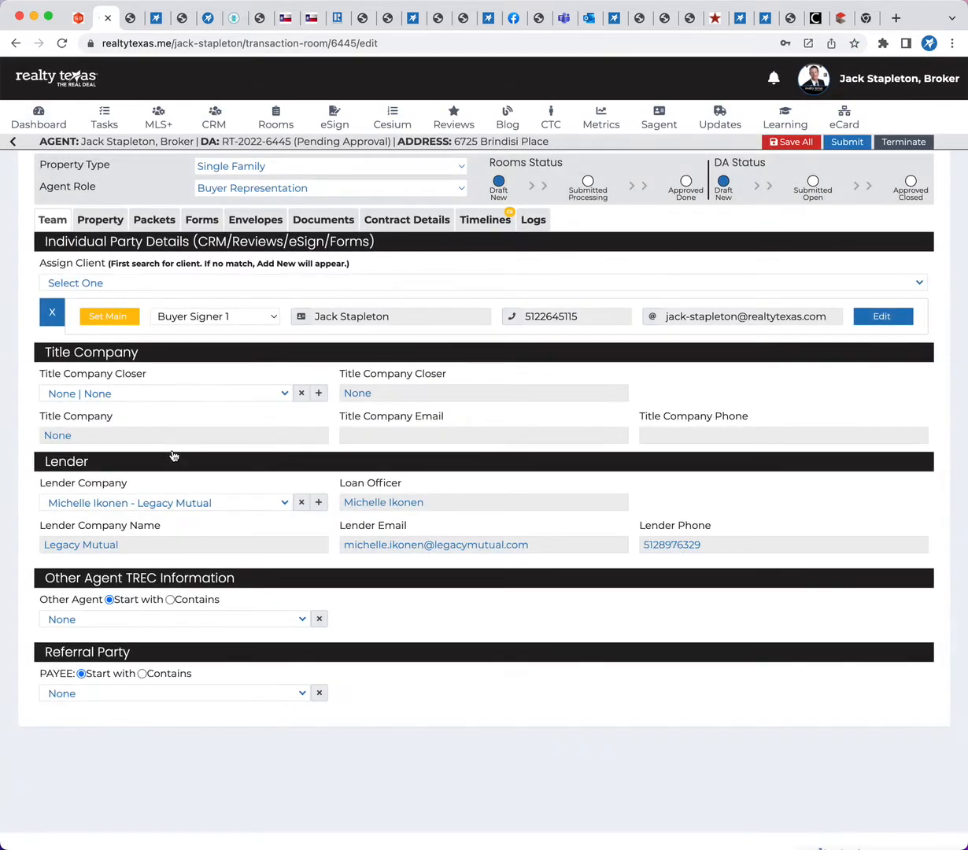
left_click(108, 220)
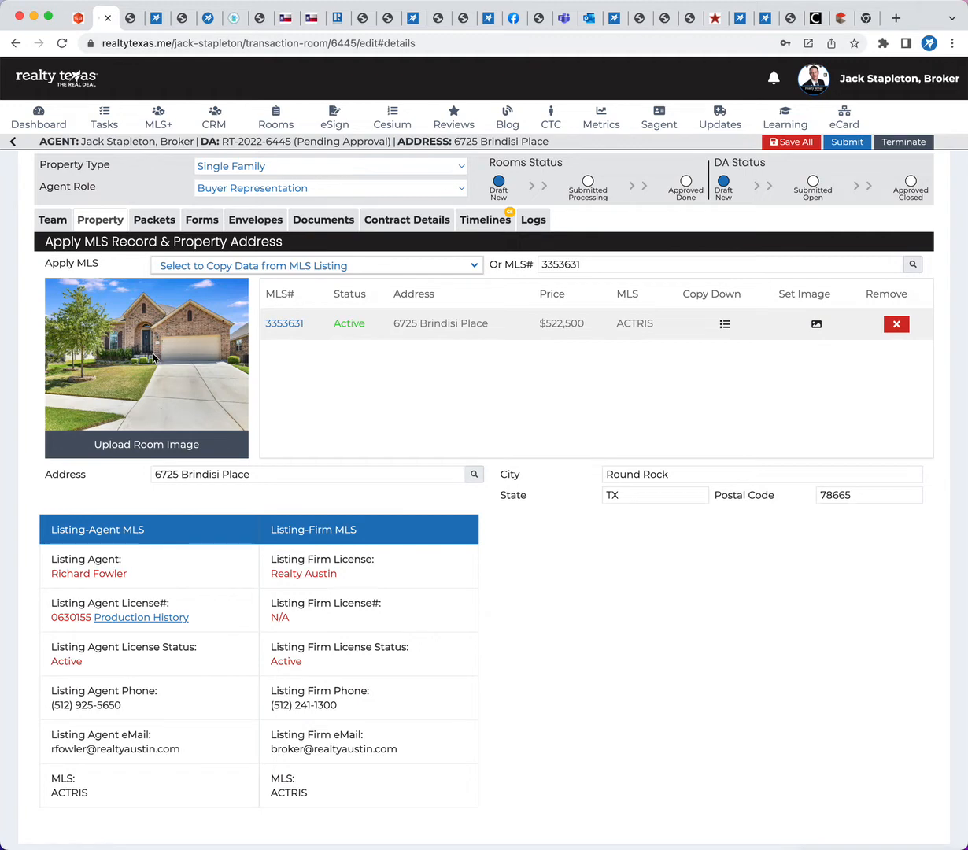
left_click(12, 141)
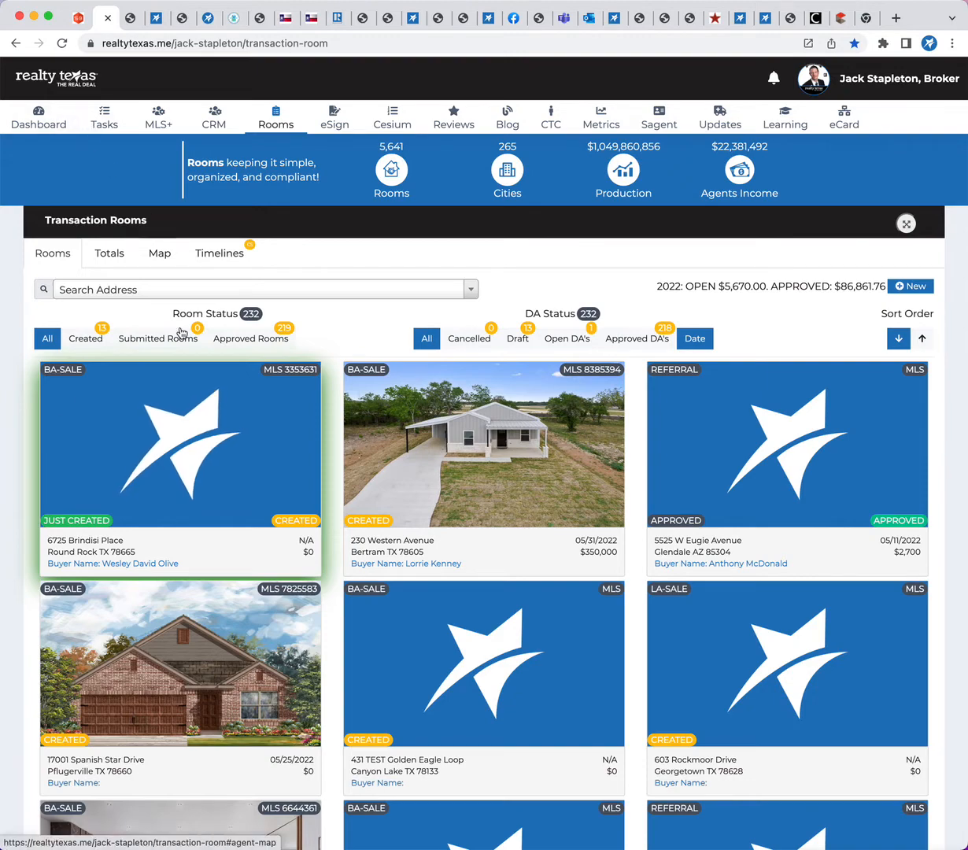
left_click(160, 405)
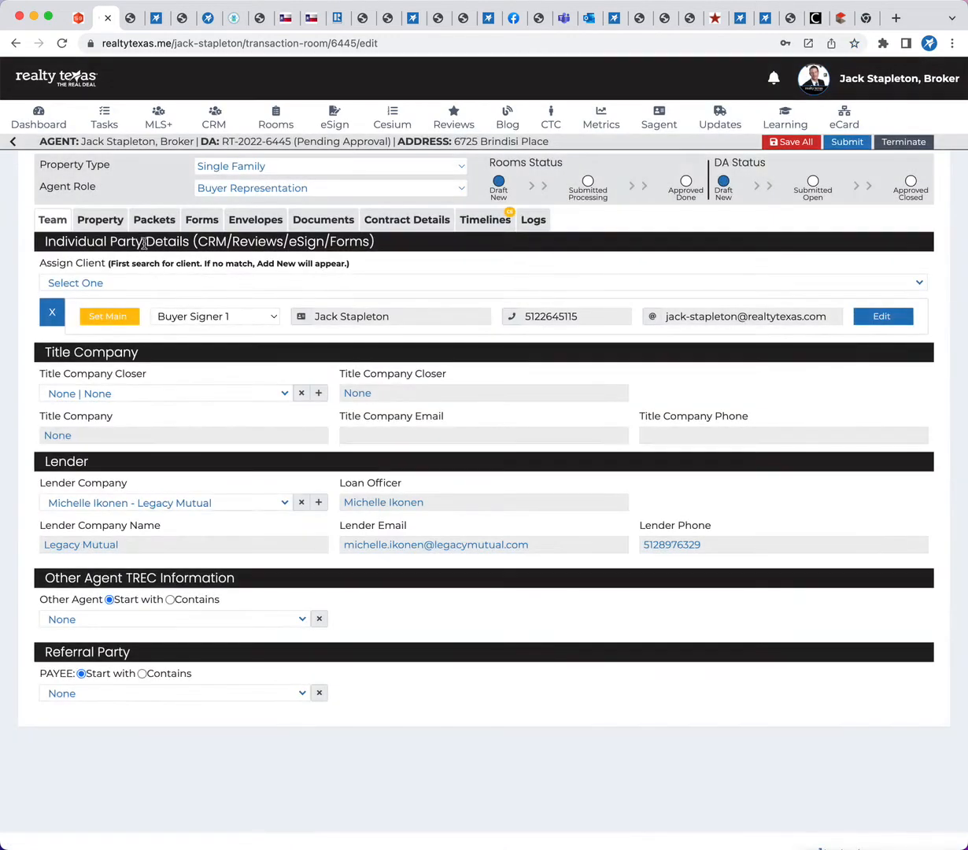
left_click(107, 220)
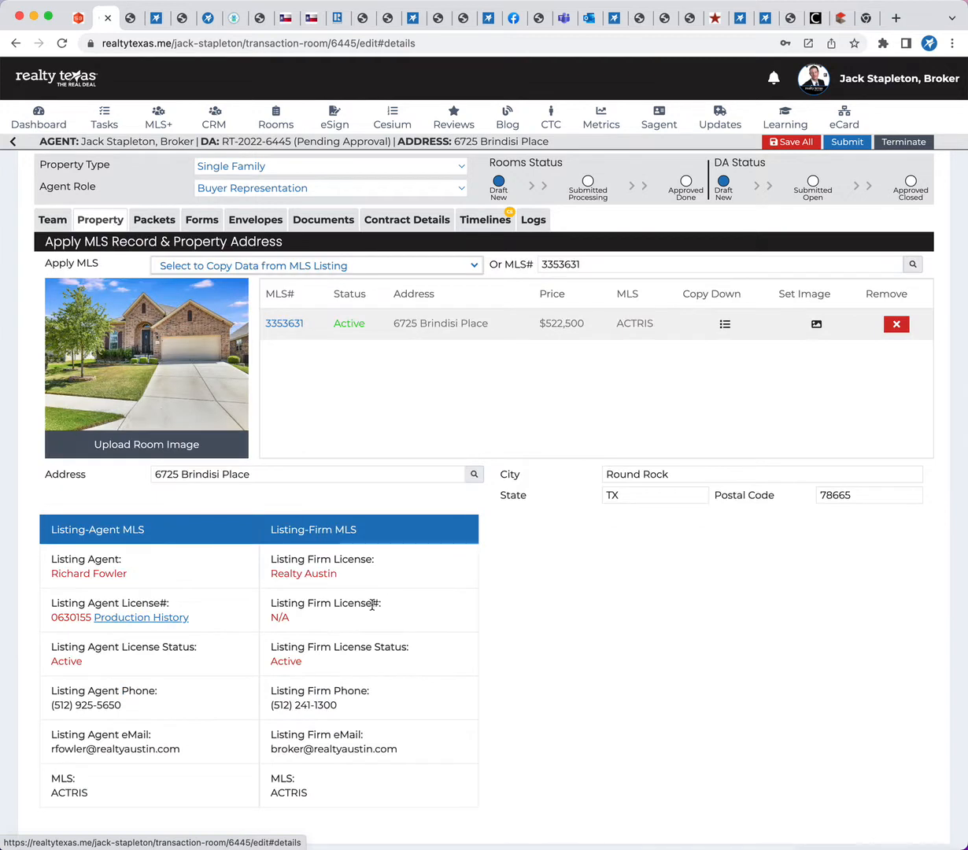
Review the applied listing's agent and firm information, including the listing firm's email and phone
scroll(401, 606, "down", 1)
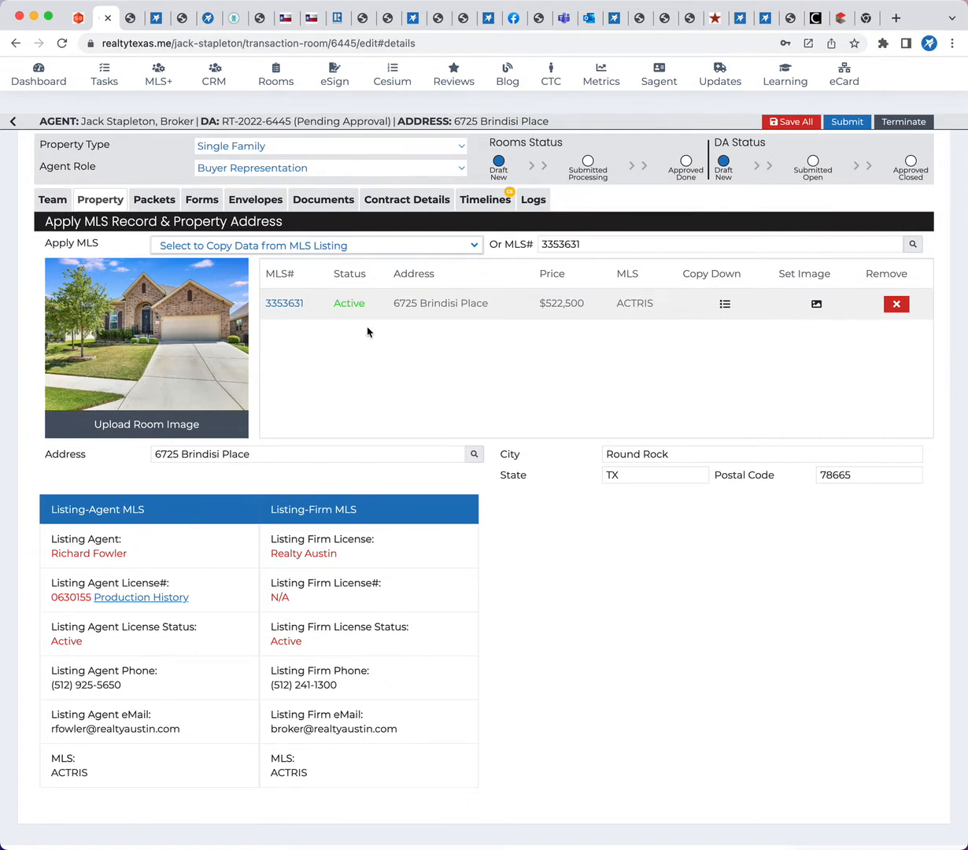
scroll(756, 612, "down", 1)
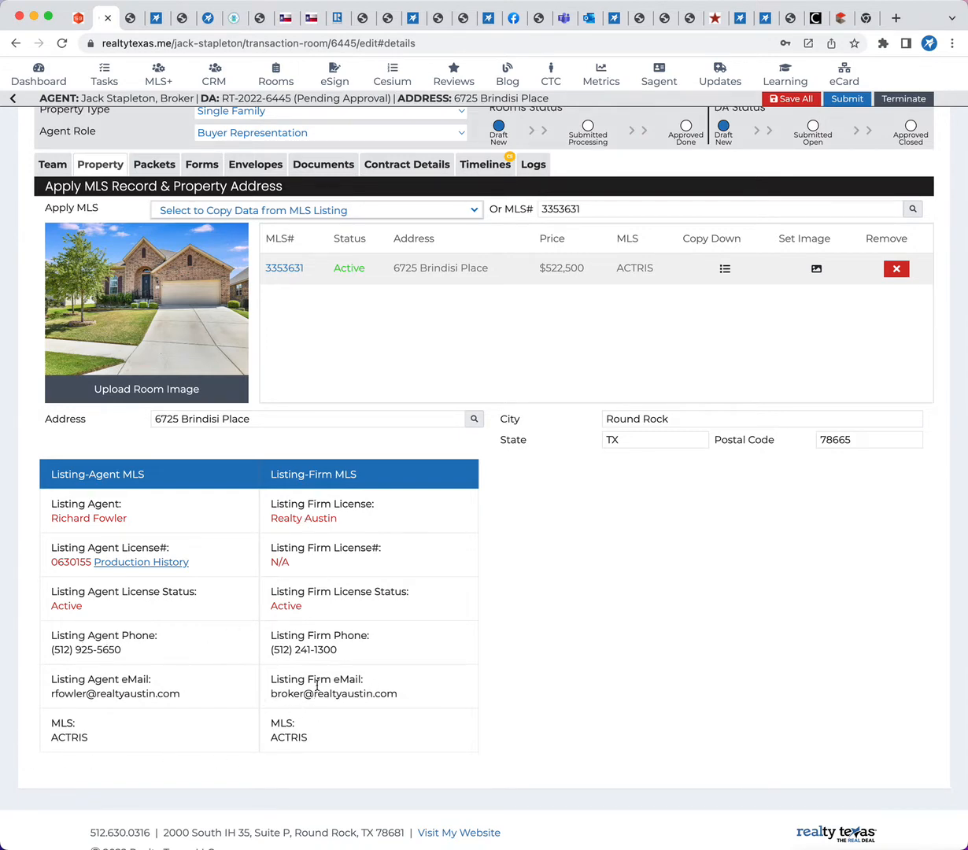
left_click_drag(422, 694, 356, 516)
left_click(417, 615)
left_click_drag(272, 693, 382, 694)
left_click_drag(269, 650, 349, 652)
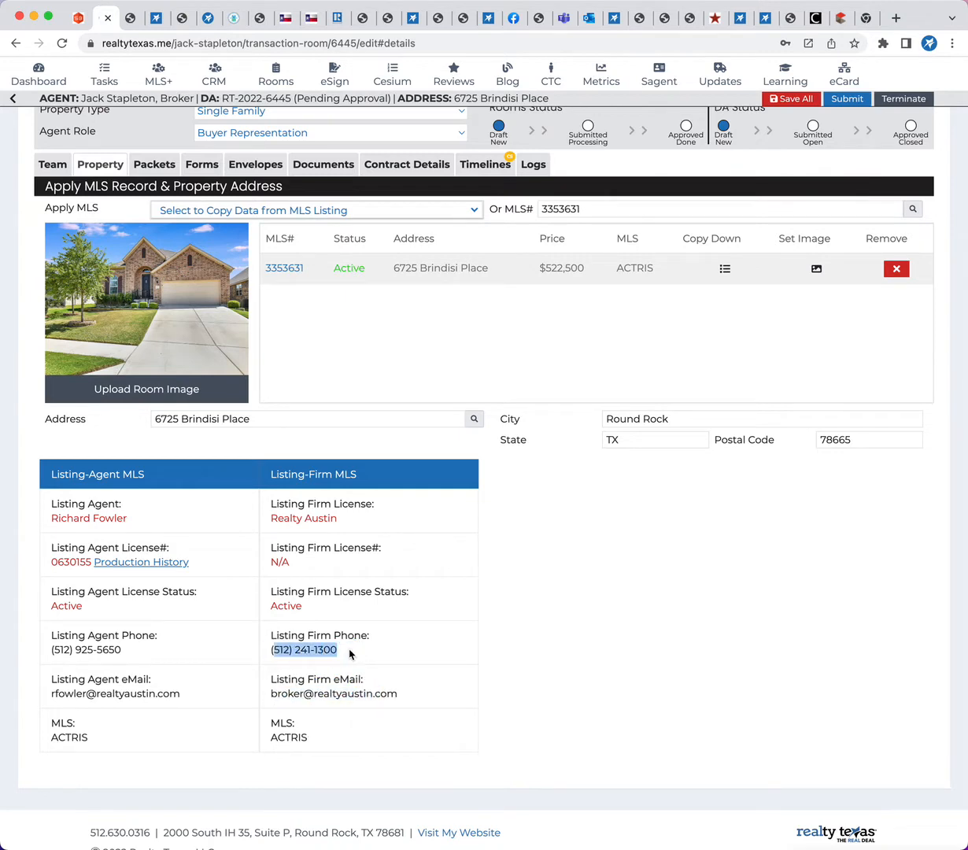
scroll(373, 450, "up", 2)
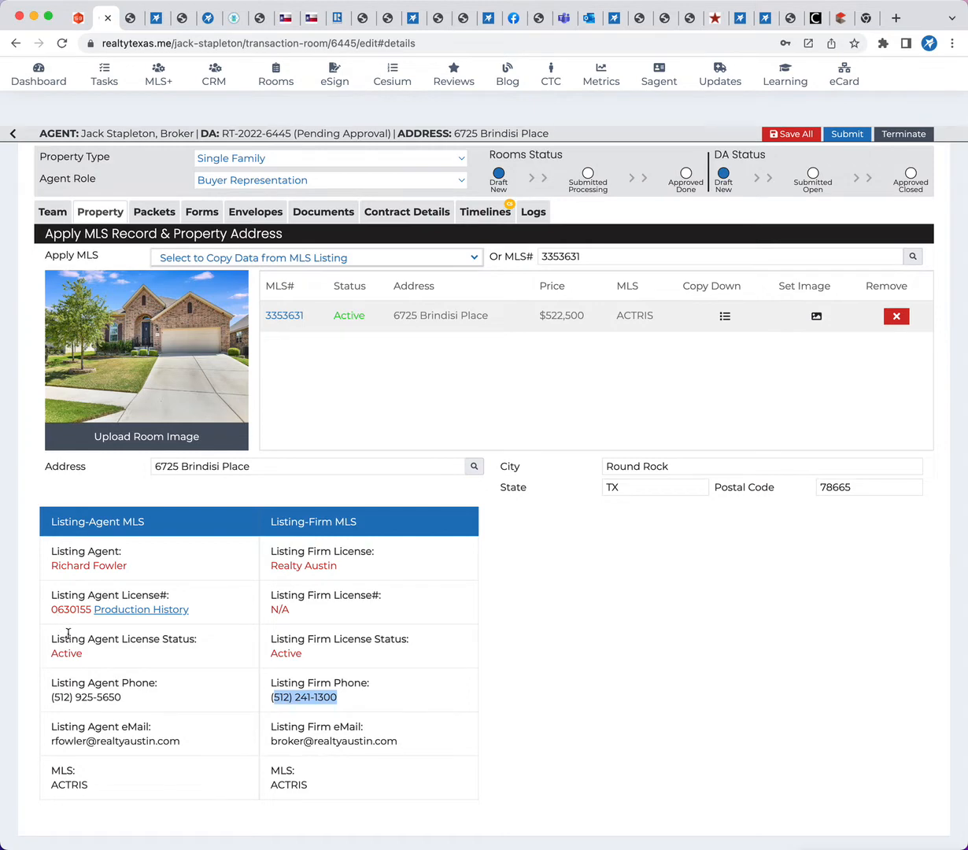
Set the room's Other Agent to the Realty Austin listing agent, found by license number, and save the room record
left_click(52, 211)
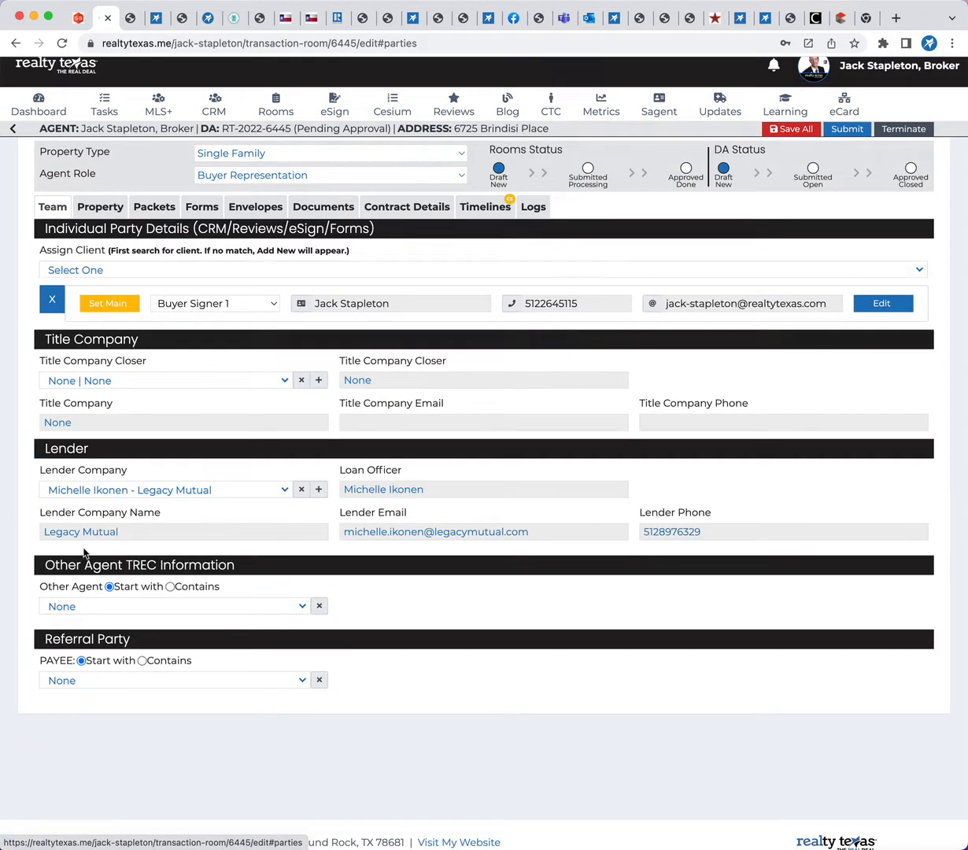
left_click(118, 605)
left_click(107, 305)
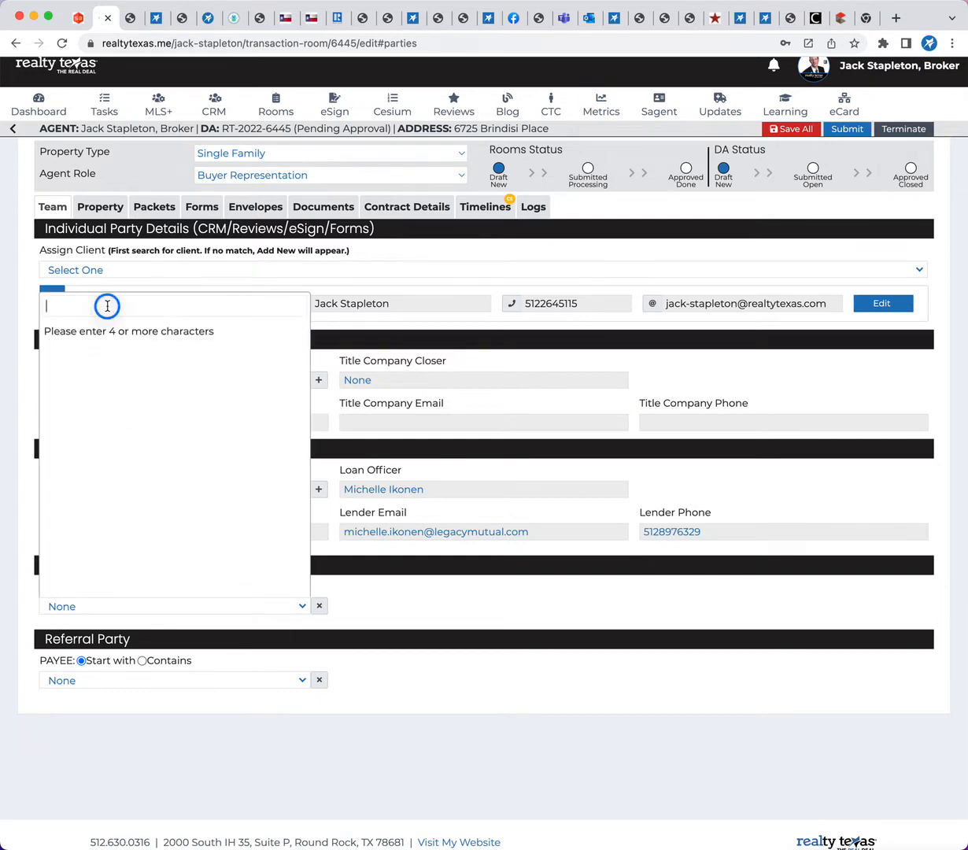
type("630155")
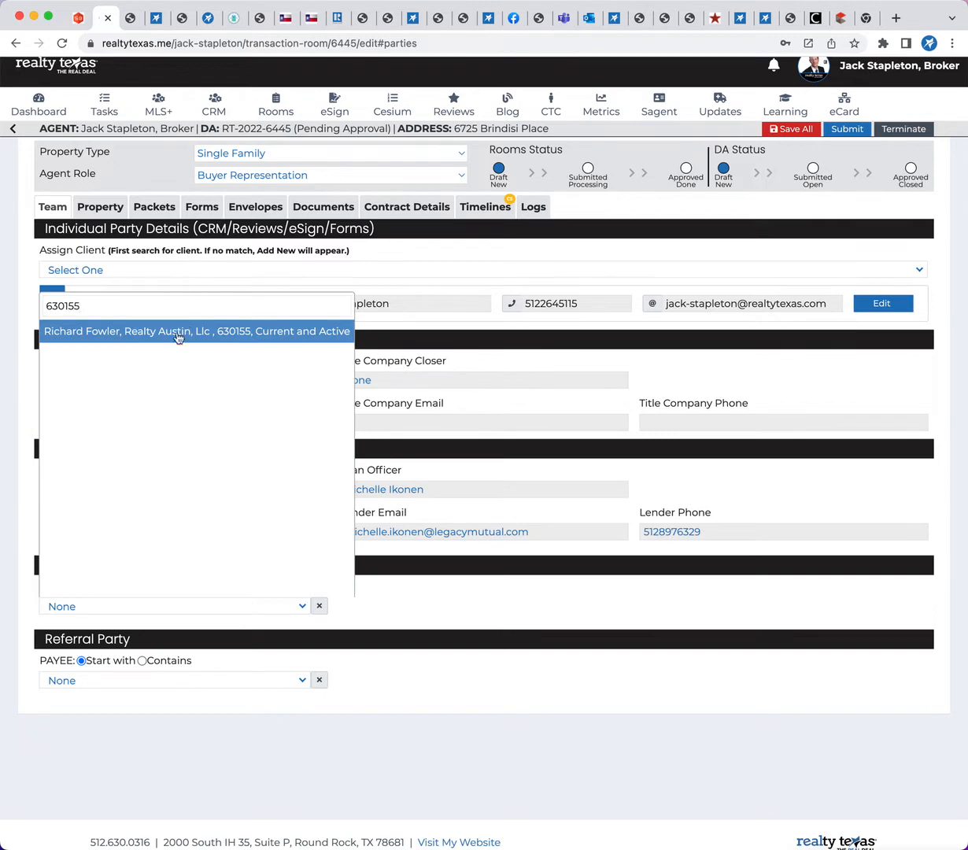
left_click(176, 337)
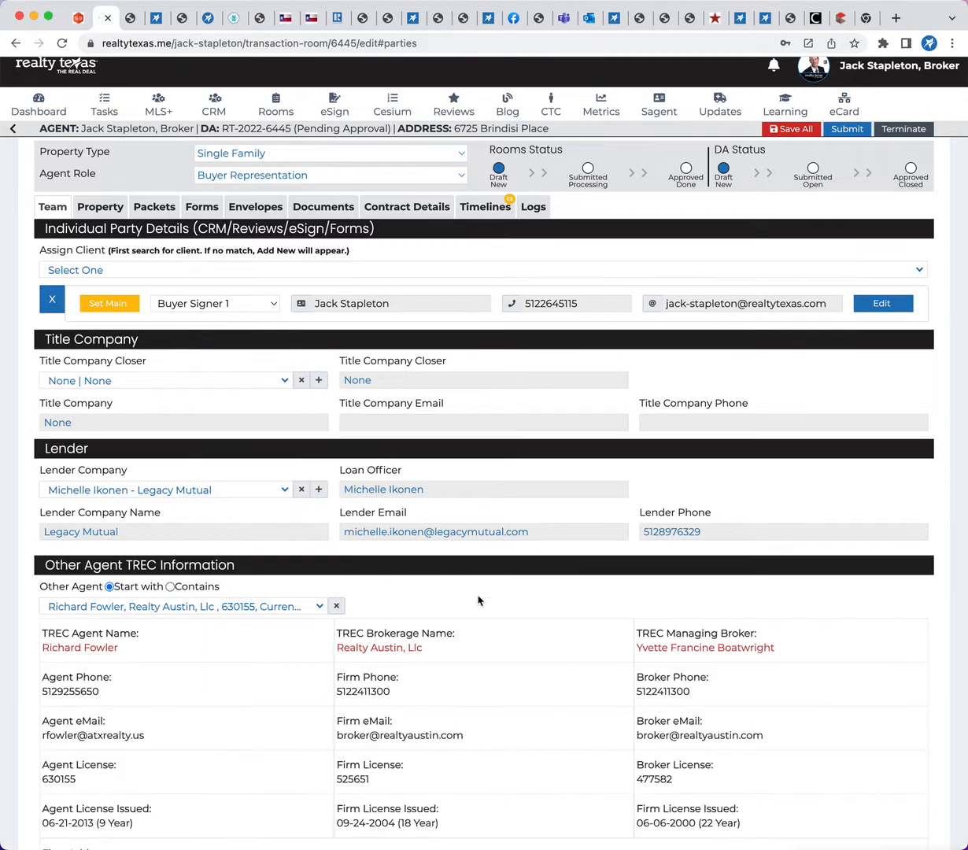
left_click(790, 129)
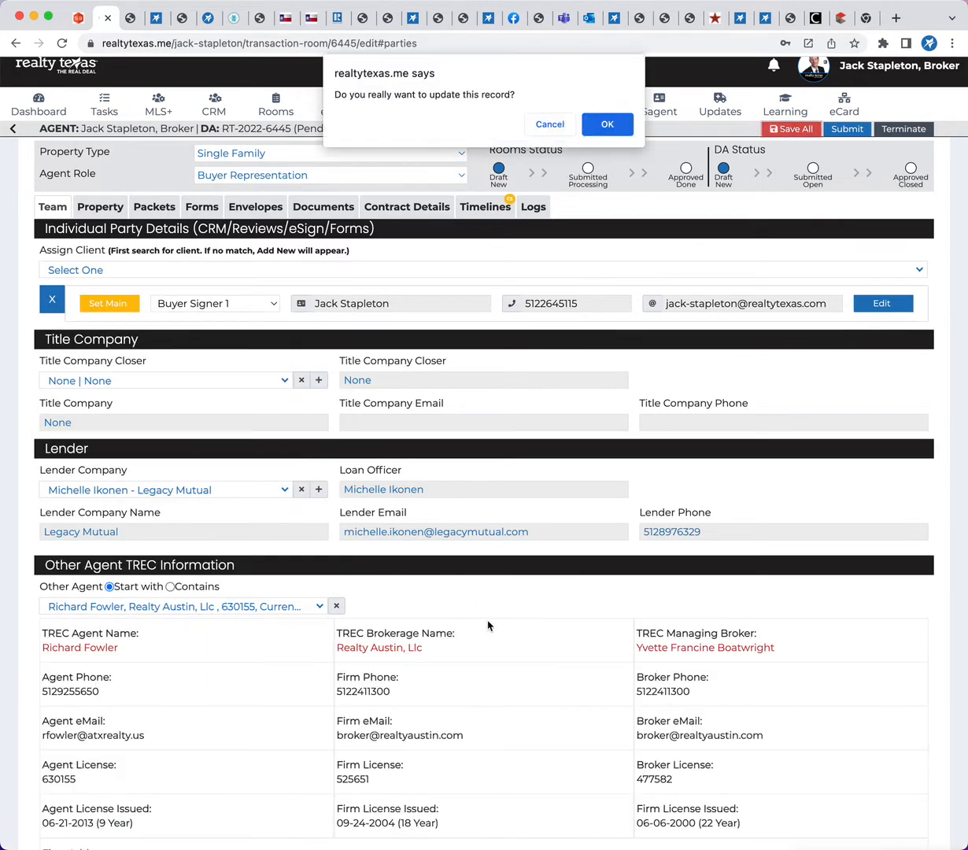
left_click(608, 123)
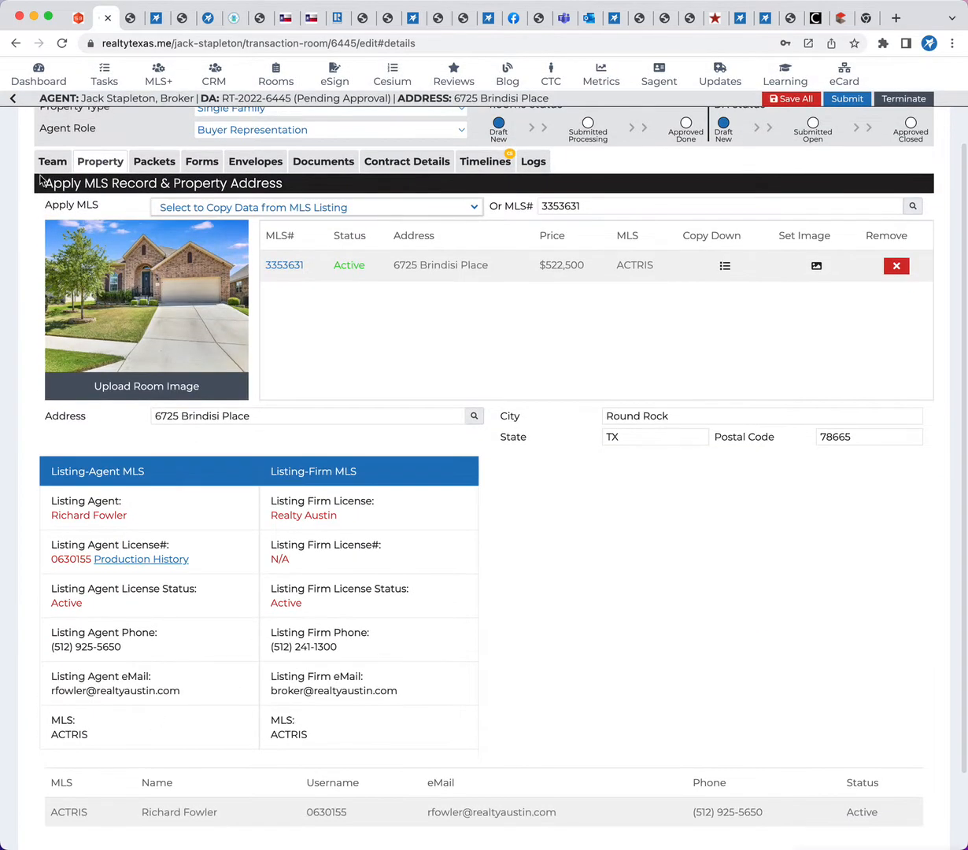
Show the room's team details and examine the other agent's TREC brokerage and managing broker information
left_click(45, 162)
scroll(240, 583, "down", 3)
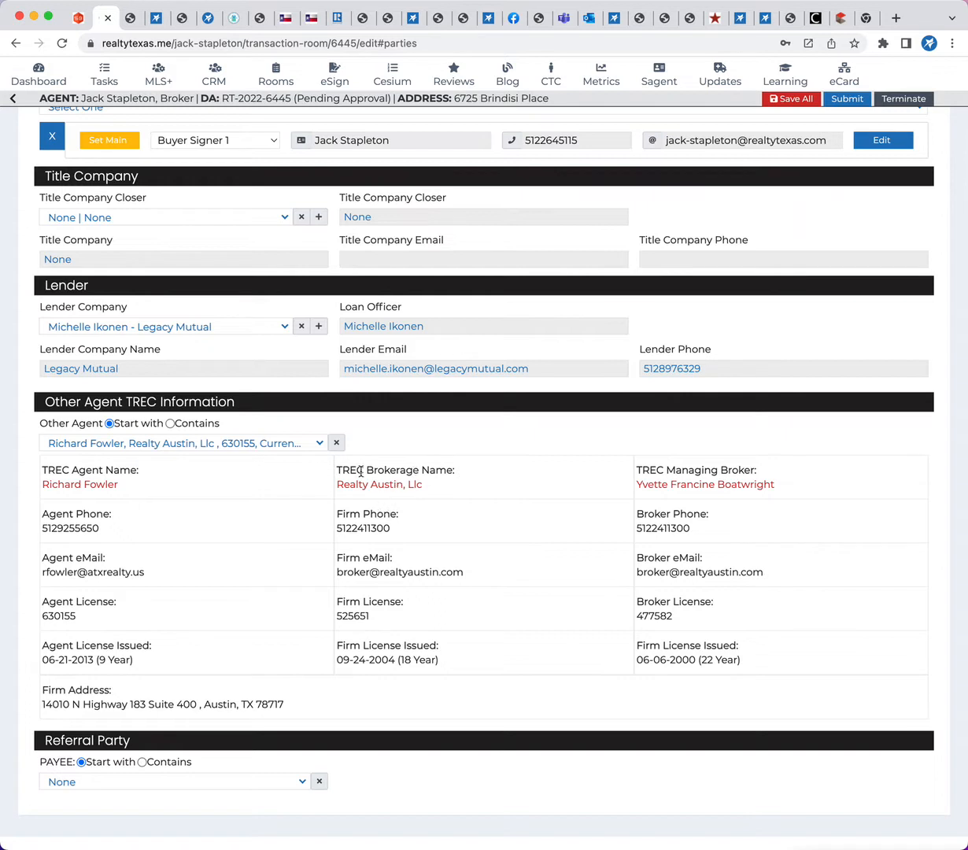
left_click_drag(338, 477, 454, 480)
left_click(676, 472)
left_click_drag(676, 472, 757, 470)
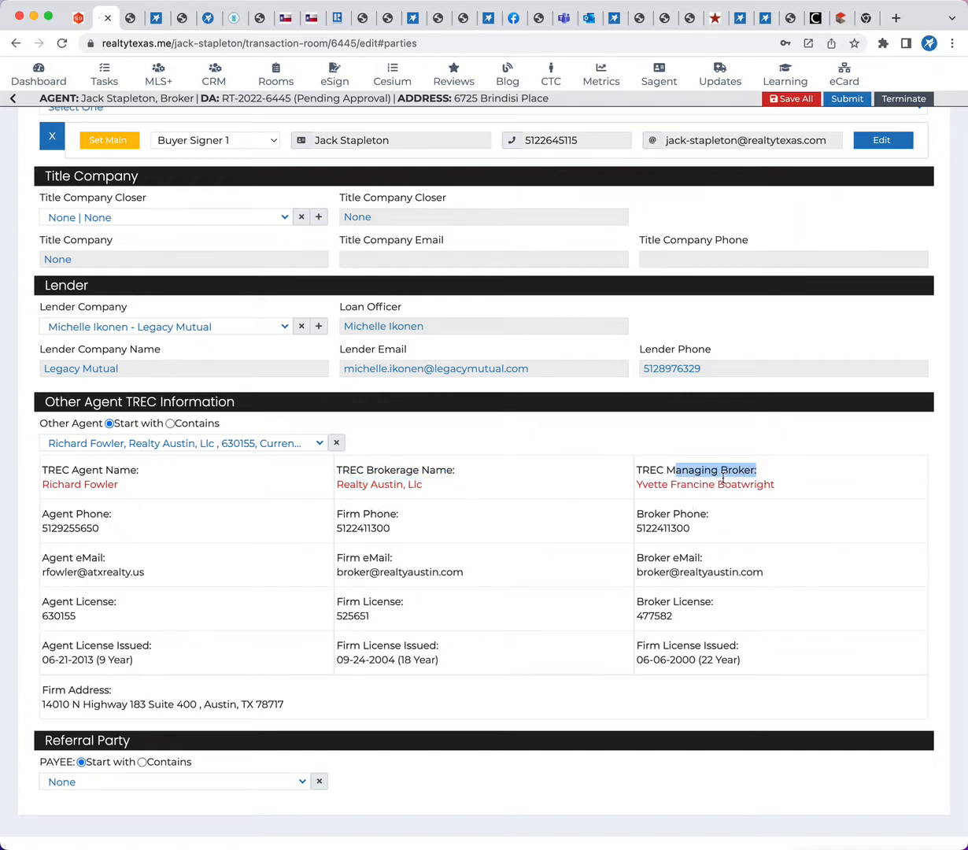
Check the managing broker's phone, email and license number in the Other Agent TREC Information section
double_click(657, 528)
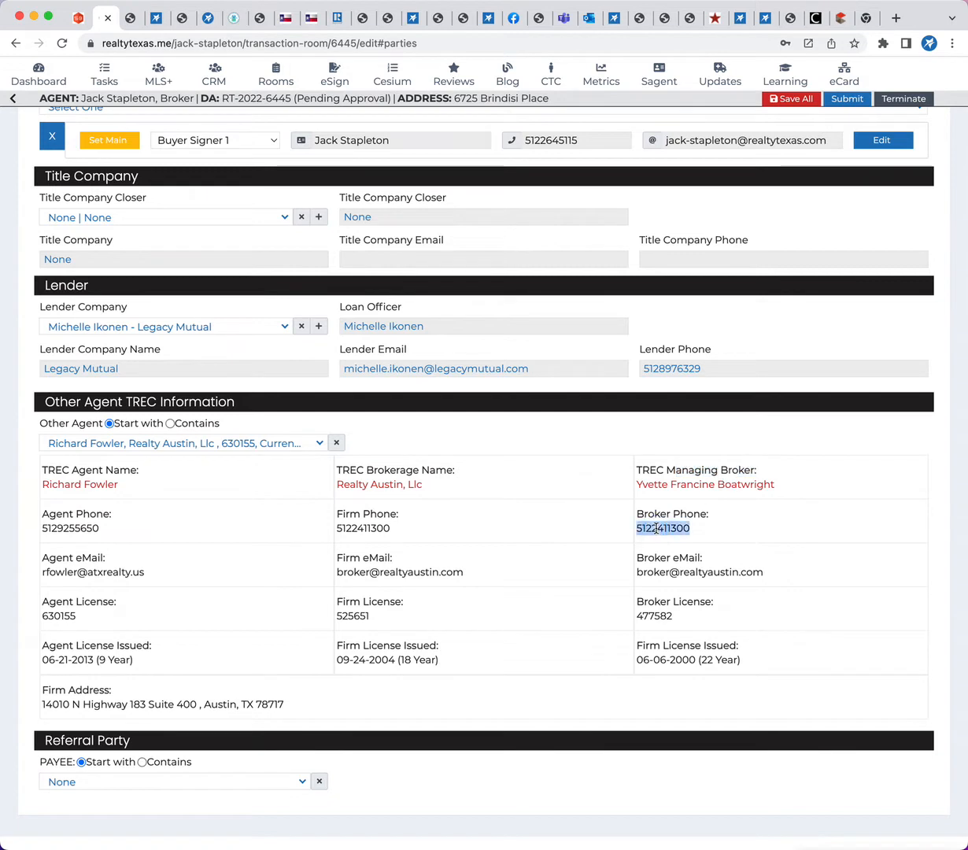
double_click(661, 568)
double_click(654, 616)
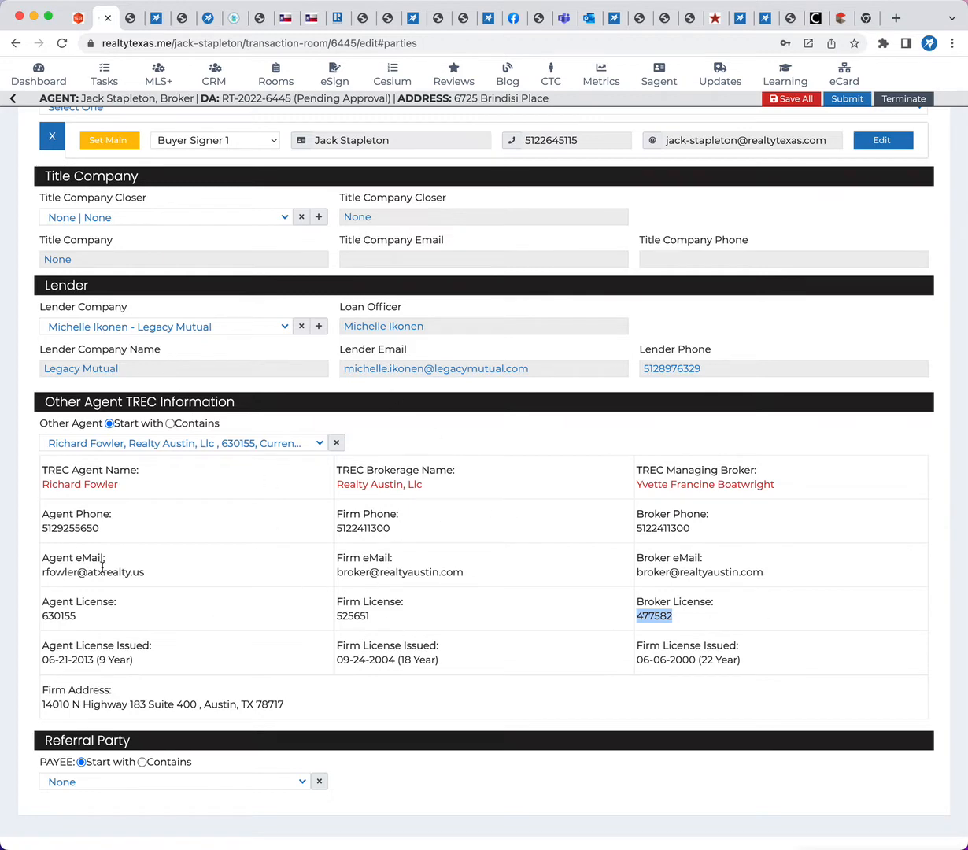
Open the listing agent's Production History from the room's property details
scroll(177, 570, "up", 5)
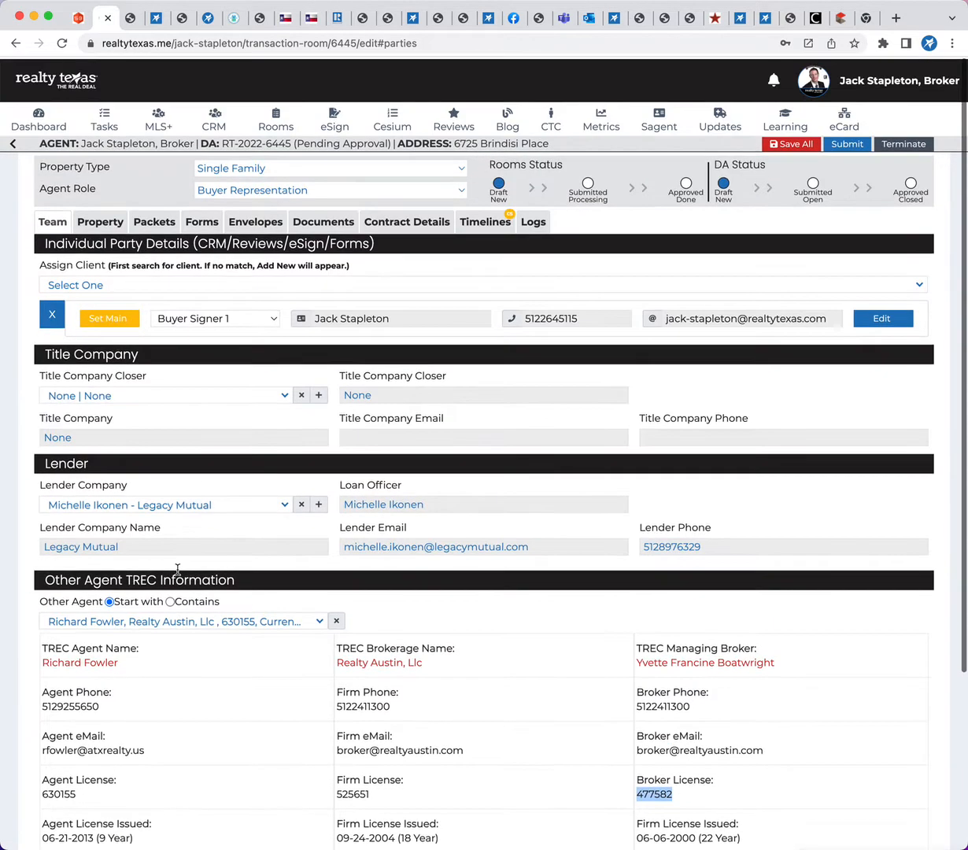
left_click(100, 221)
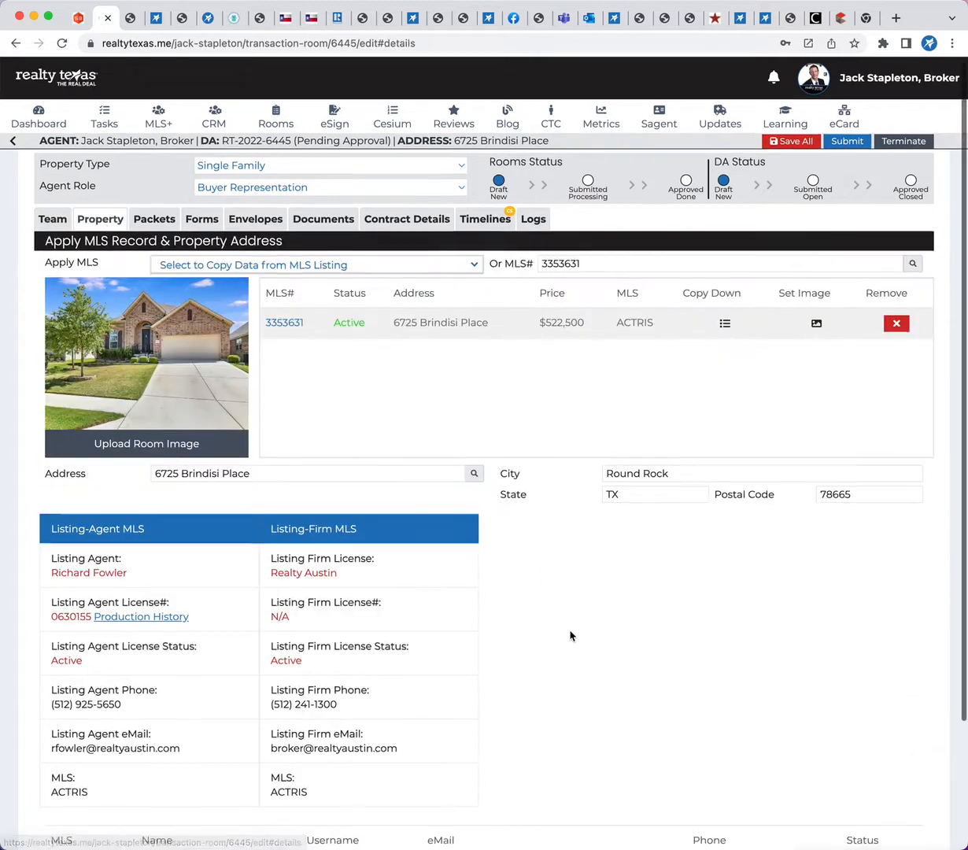
scroll(570, 636, "down", 3)
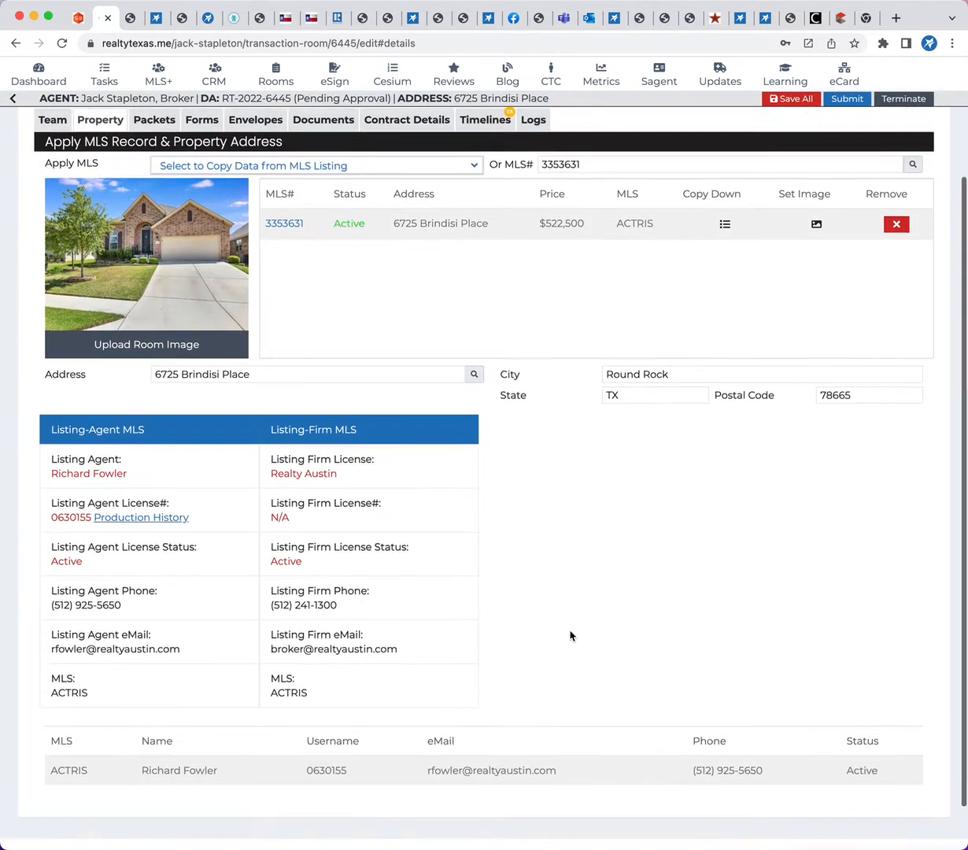
scroll(571, 636, "down", 1)
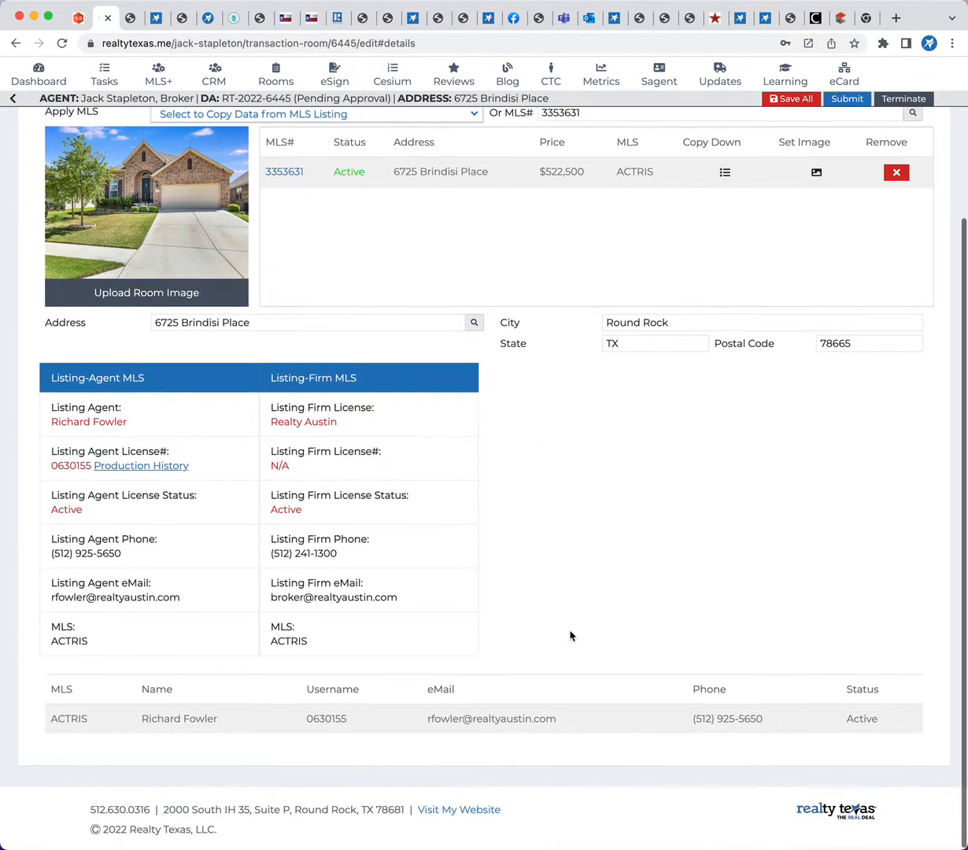
left_click(136, 466)
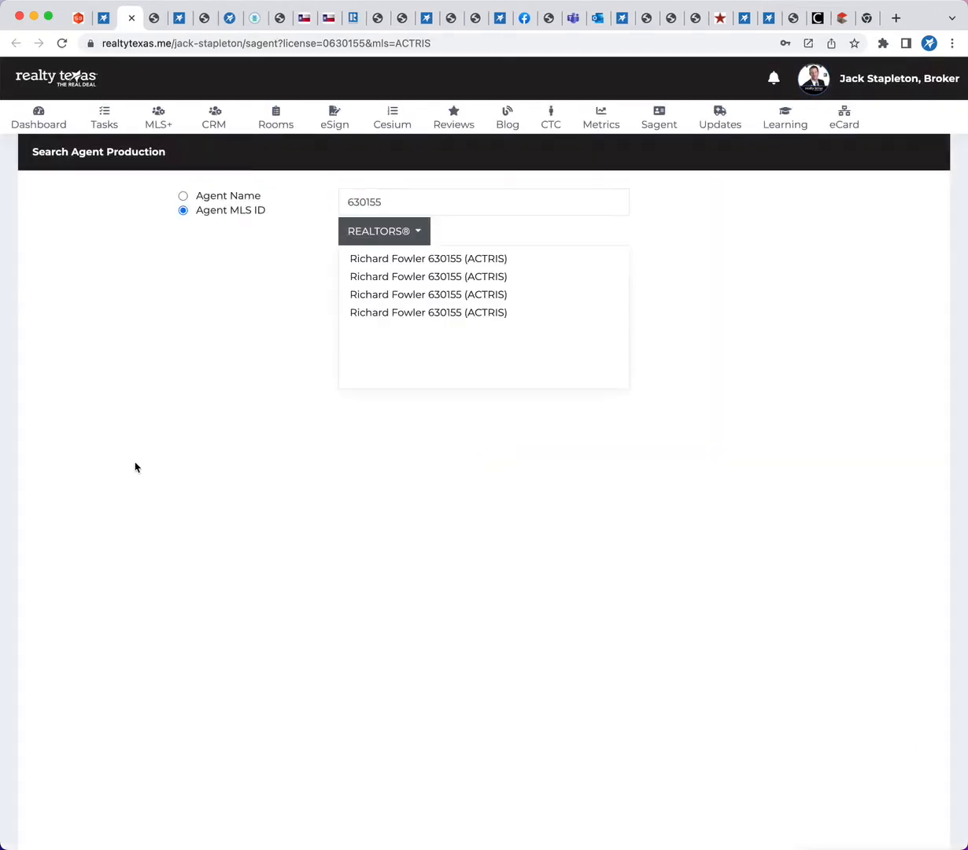
Enlarge the agent production map to the Austin area and inspect where the agent's sales are located
scroll(140, 531, "down", 4)
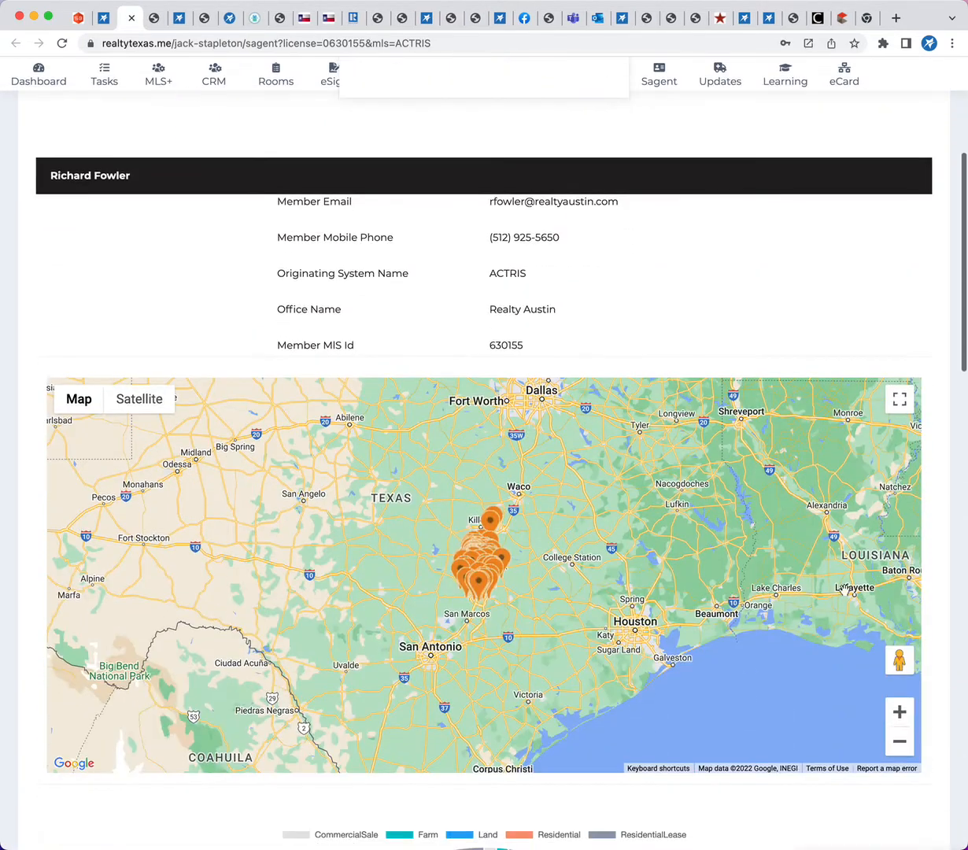
left_click(898, 722)
left_click(898, 723)
left_click(899, 722)
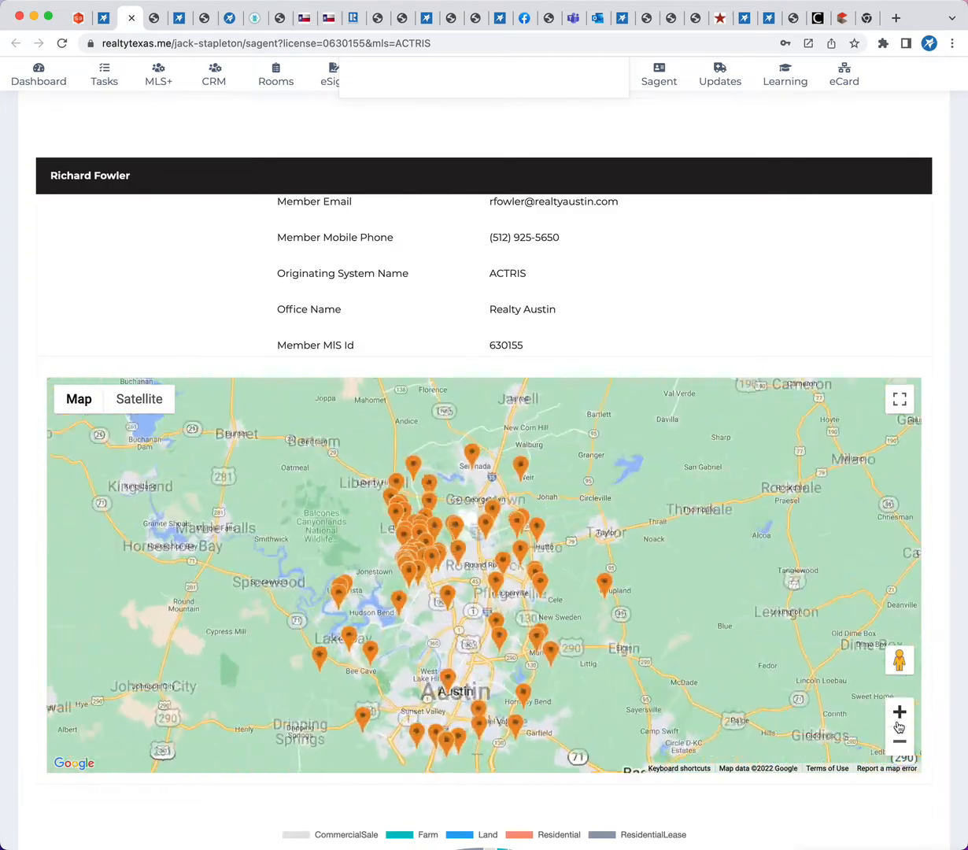
left_click_drag(716, 646, 716, 600)
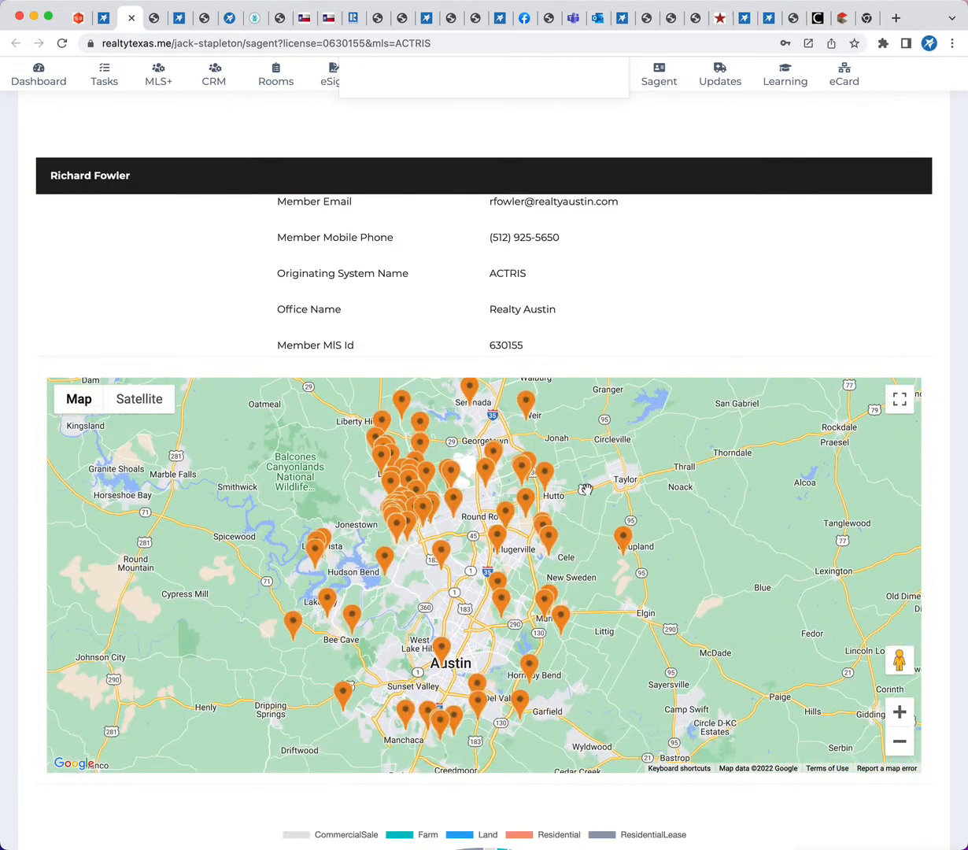
Review the agent's property type pie chart and the yearly table of totals, average sales prices and production
scroll(933, 582, "down", 8)
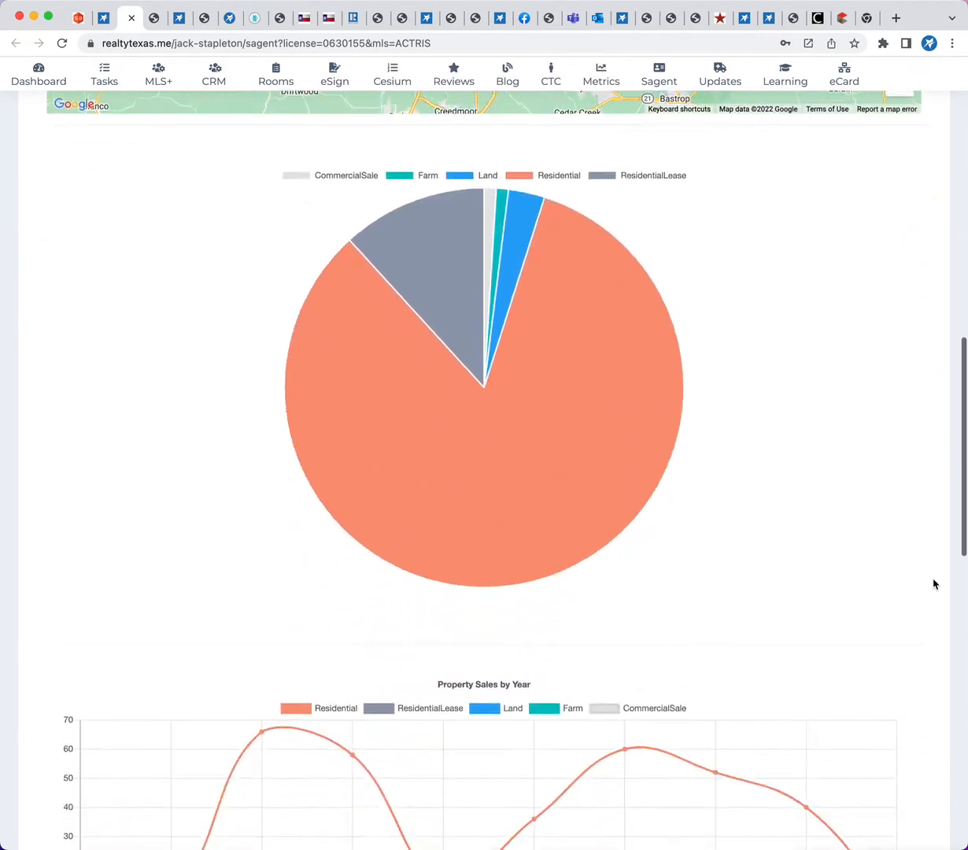
scroll(933, 582, "down", 9)
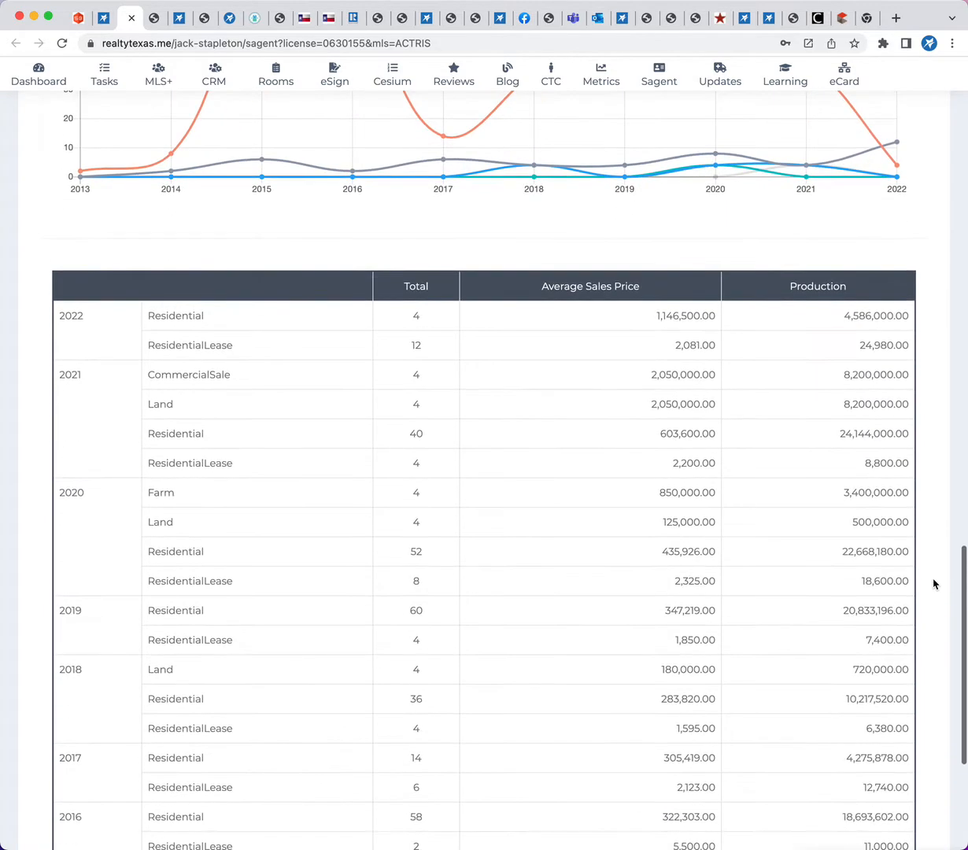
scroll(933, 582, "down", 1)
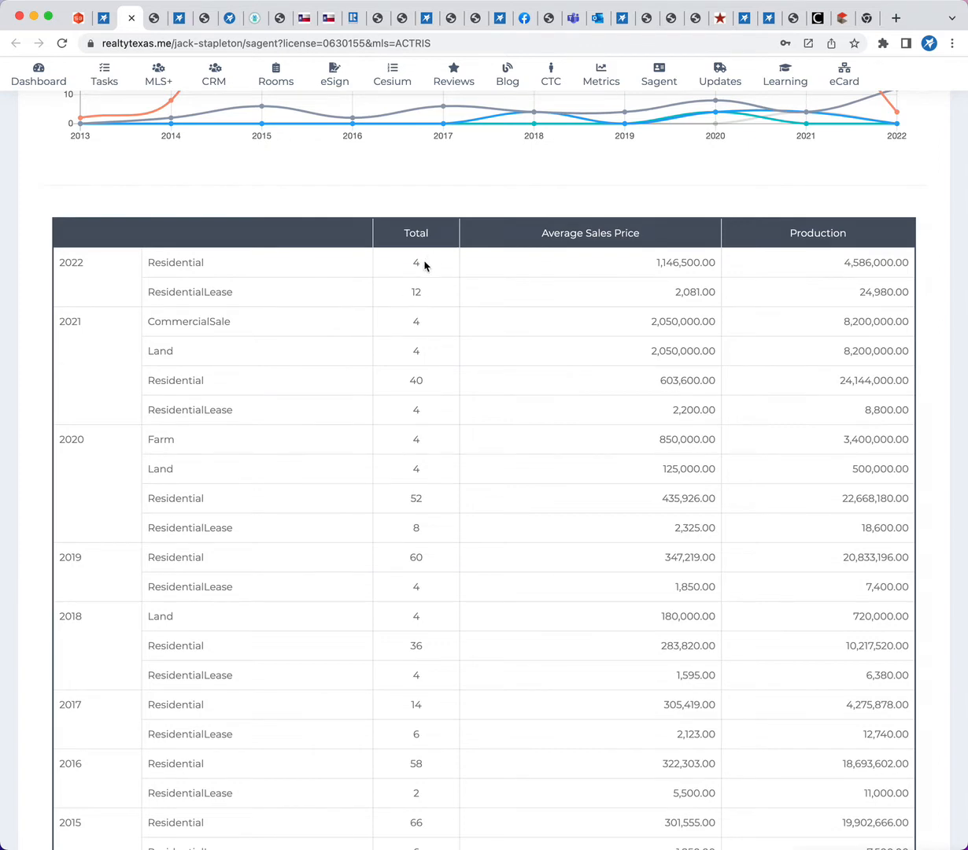
scroll(295, 385, "down", 4)
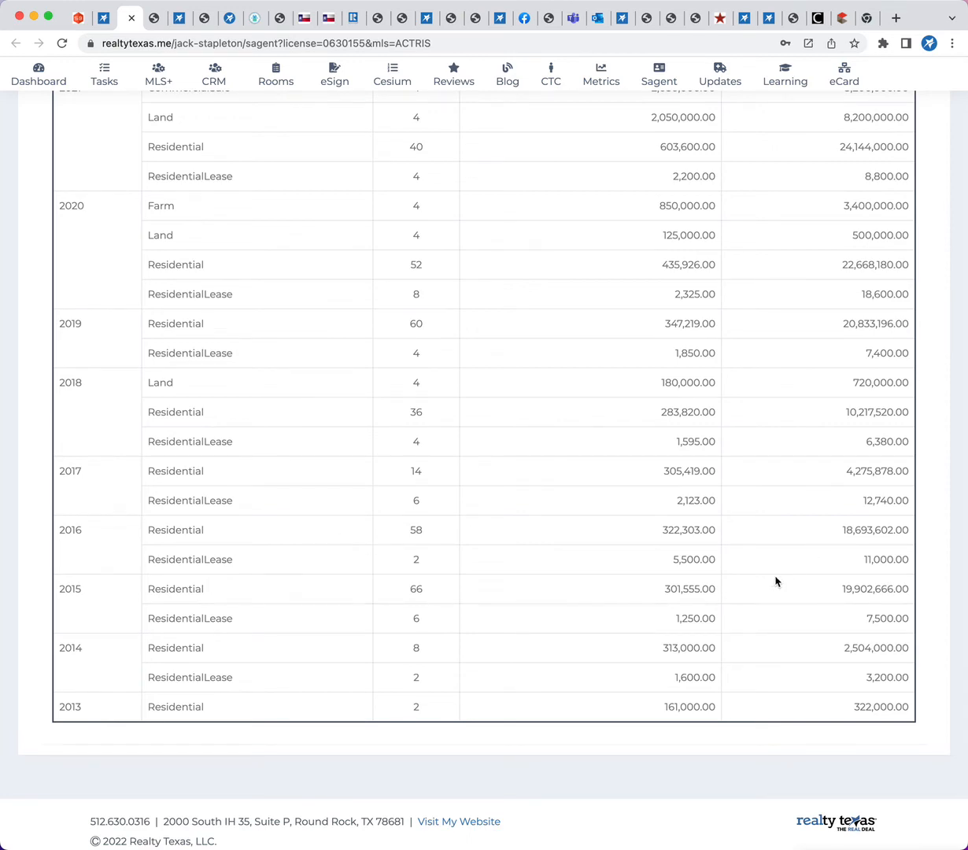
scroll(777, 579, "up", 2)
scroll(810, 422, "up", 6)
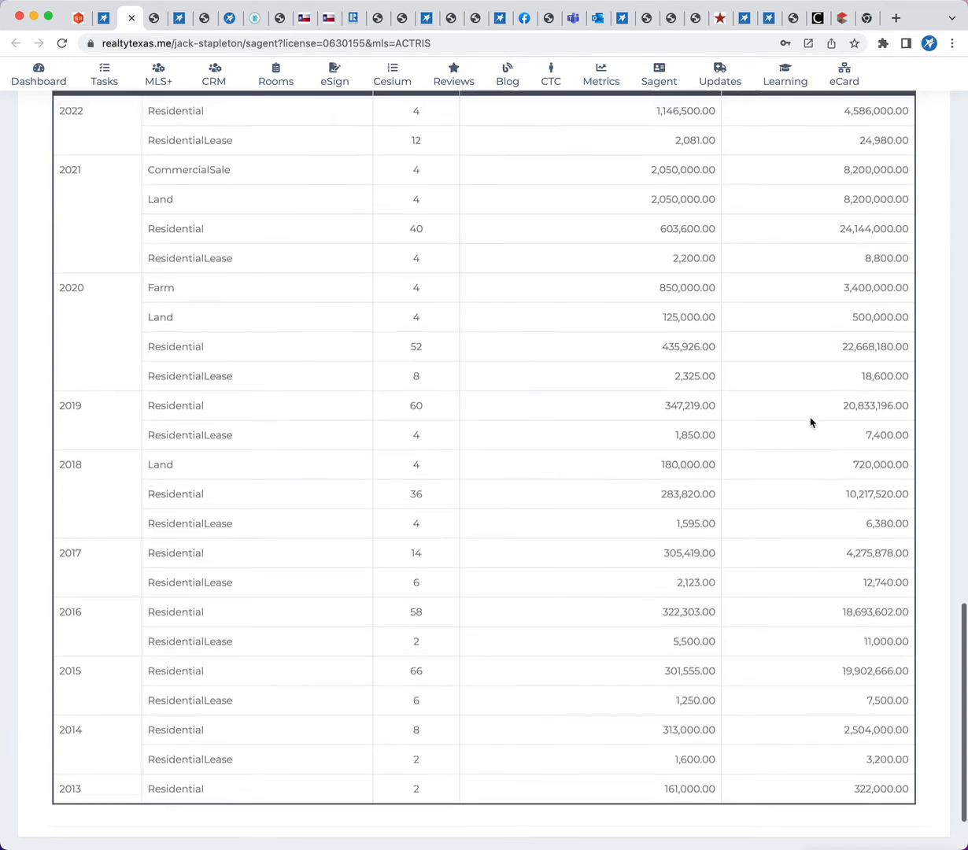
scroll(795, 501, "up", 3)
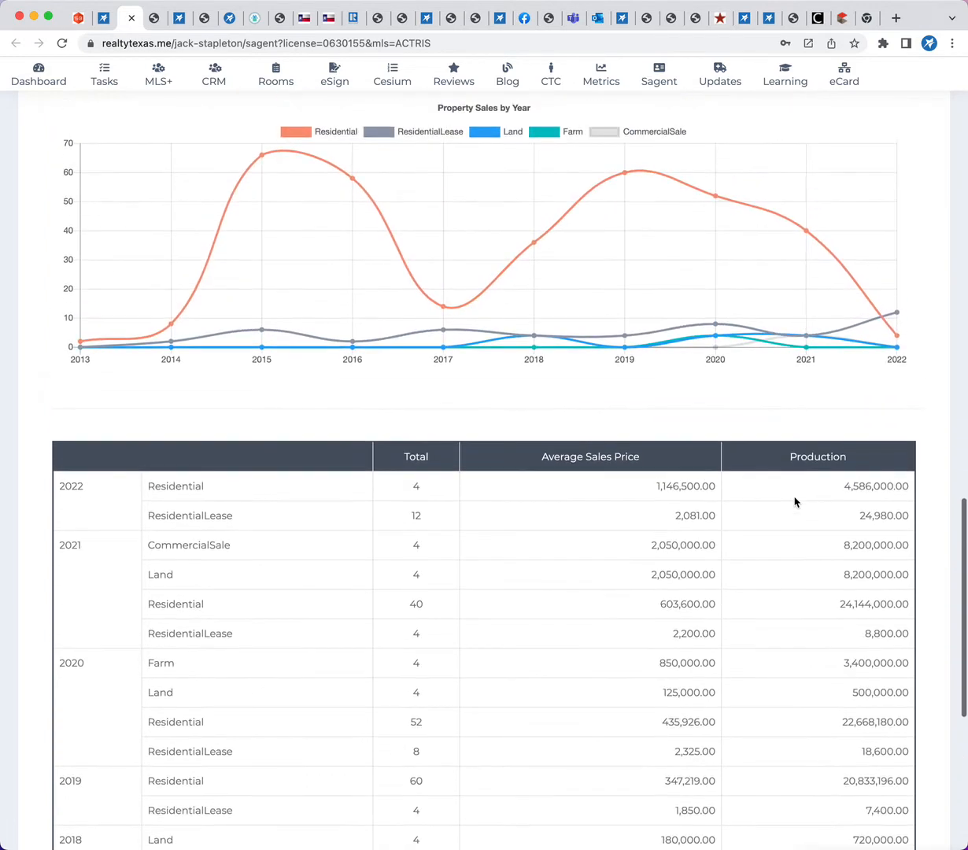
Examine the year-by-year figures in the Property Sales by Year chart from 2013 to 2022
mouse_move(68, 355)
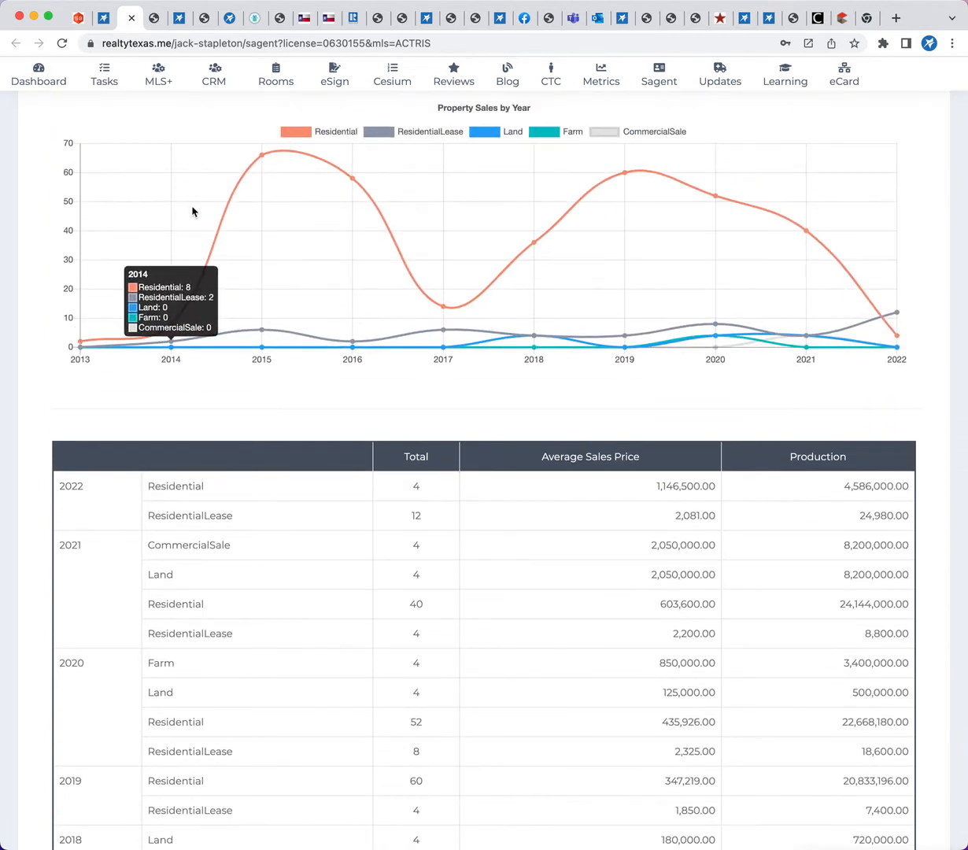
mouse_move(253, 151)
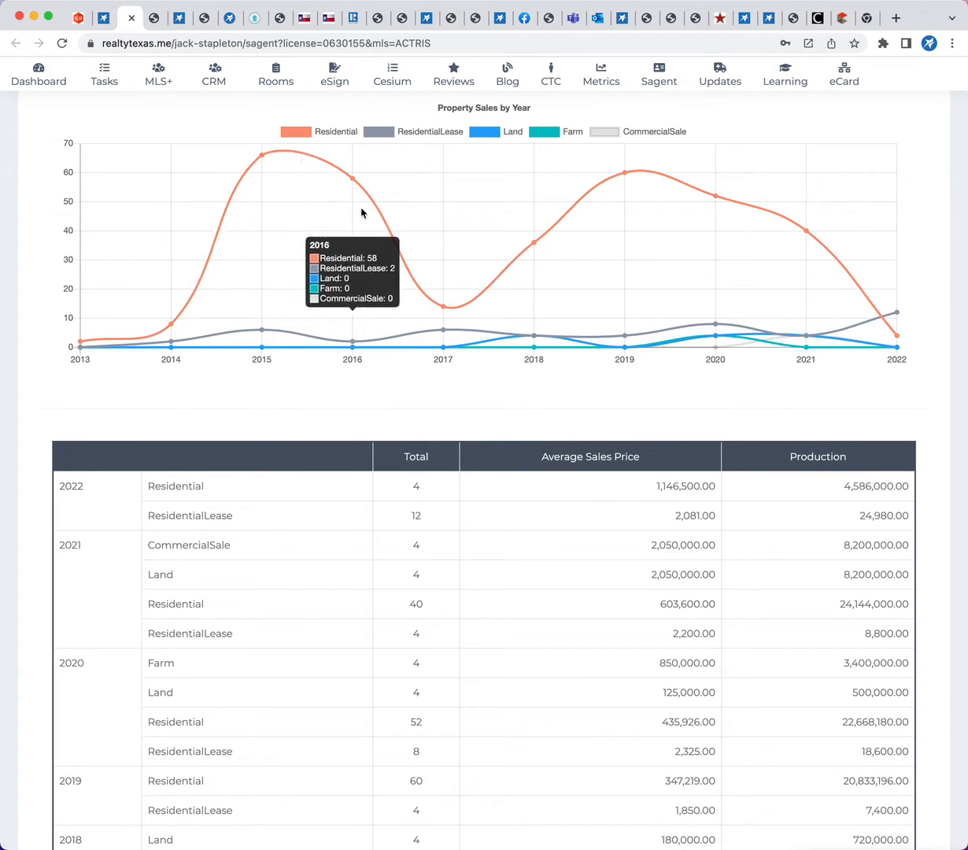
mouse_move(362, 216)
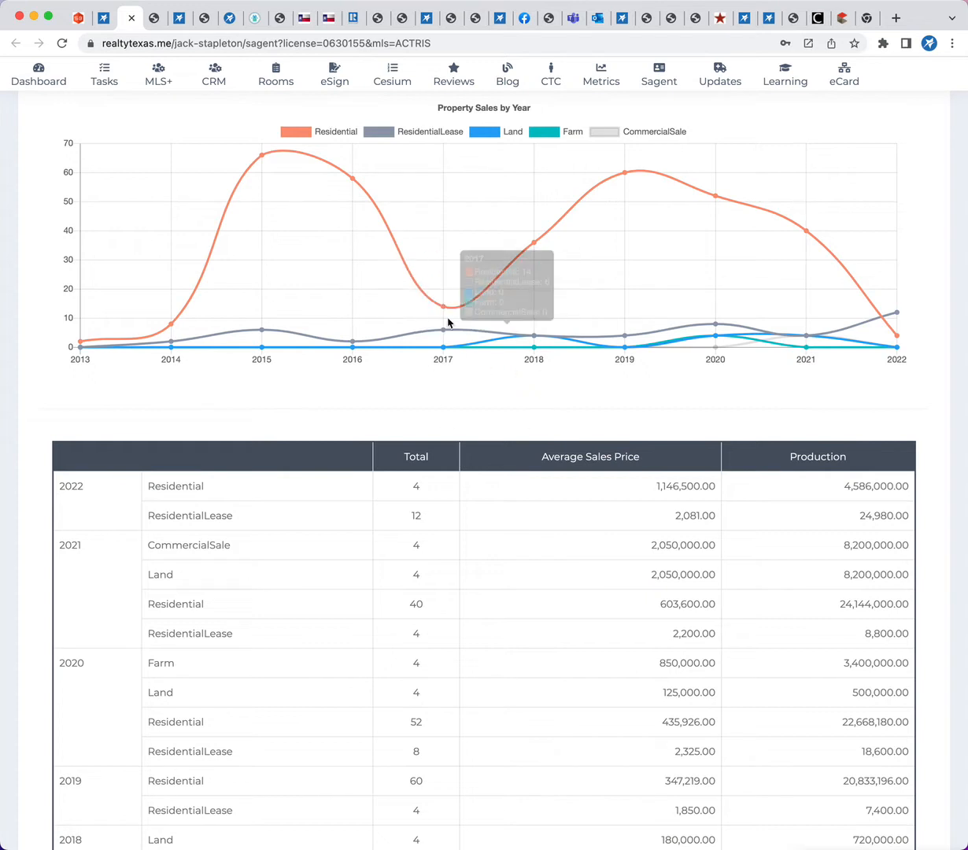
mouse_move(513, 272)
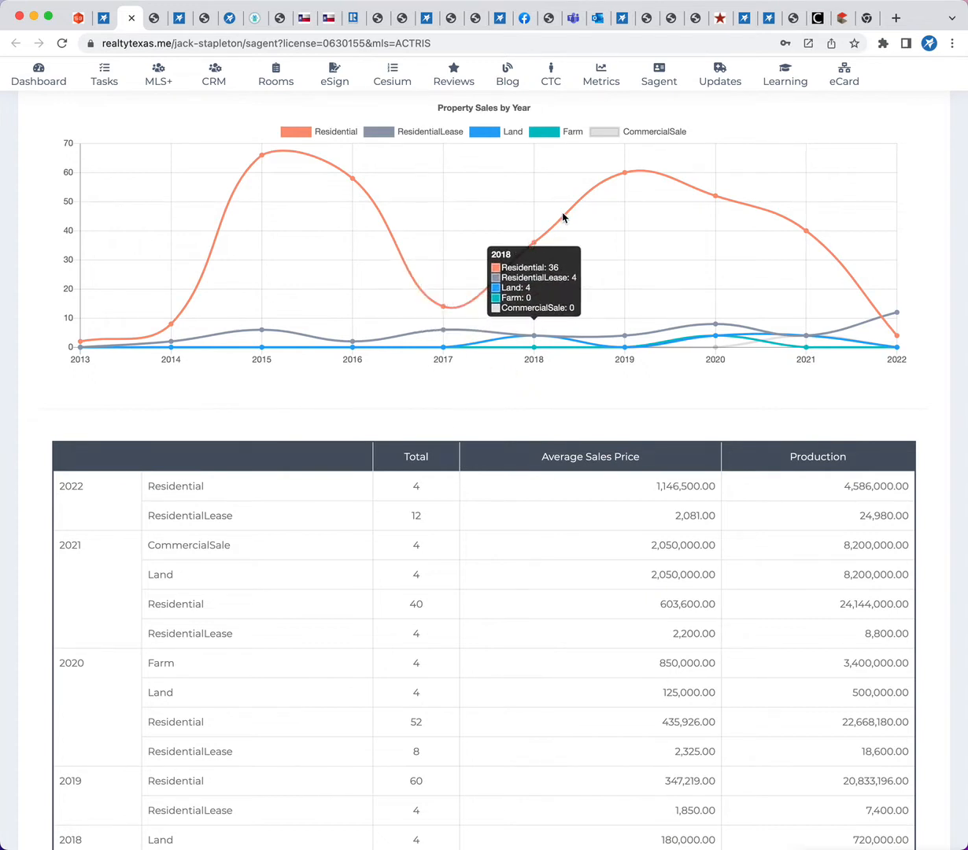
mouse_move(708, 196)
mouse_move(791, 217)
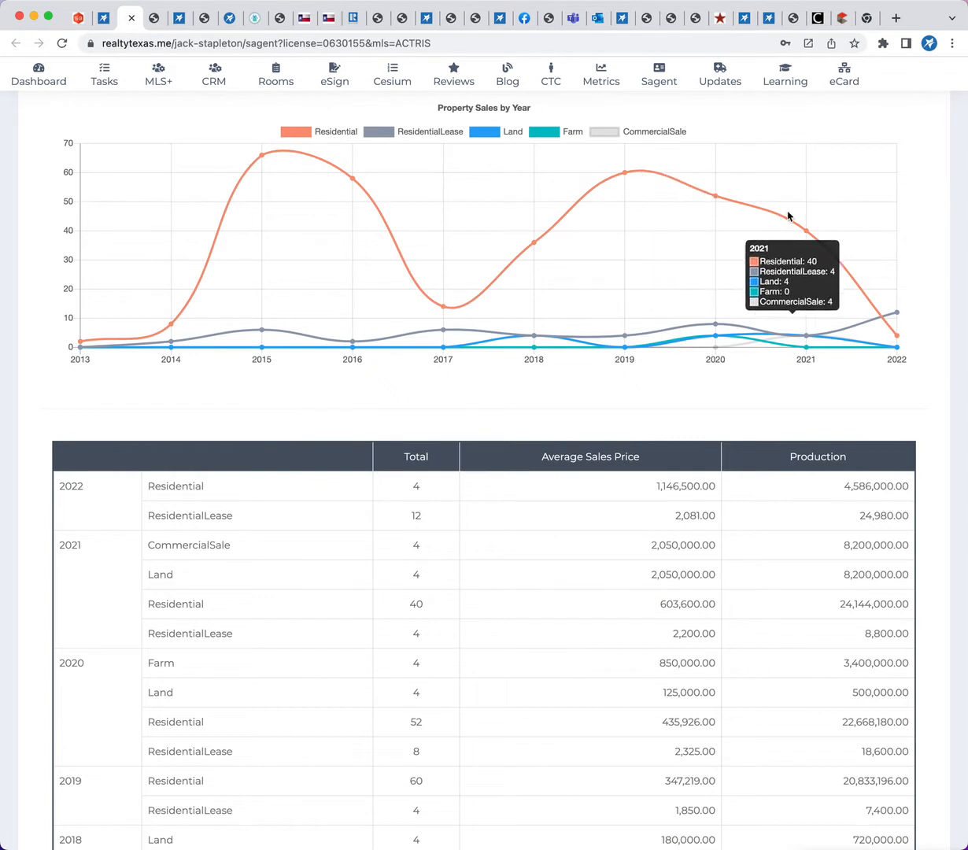
mouse_move(889, 339)
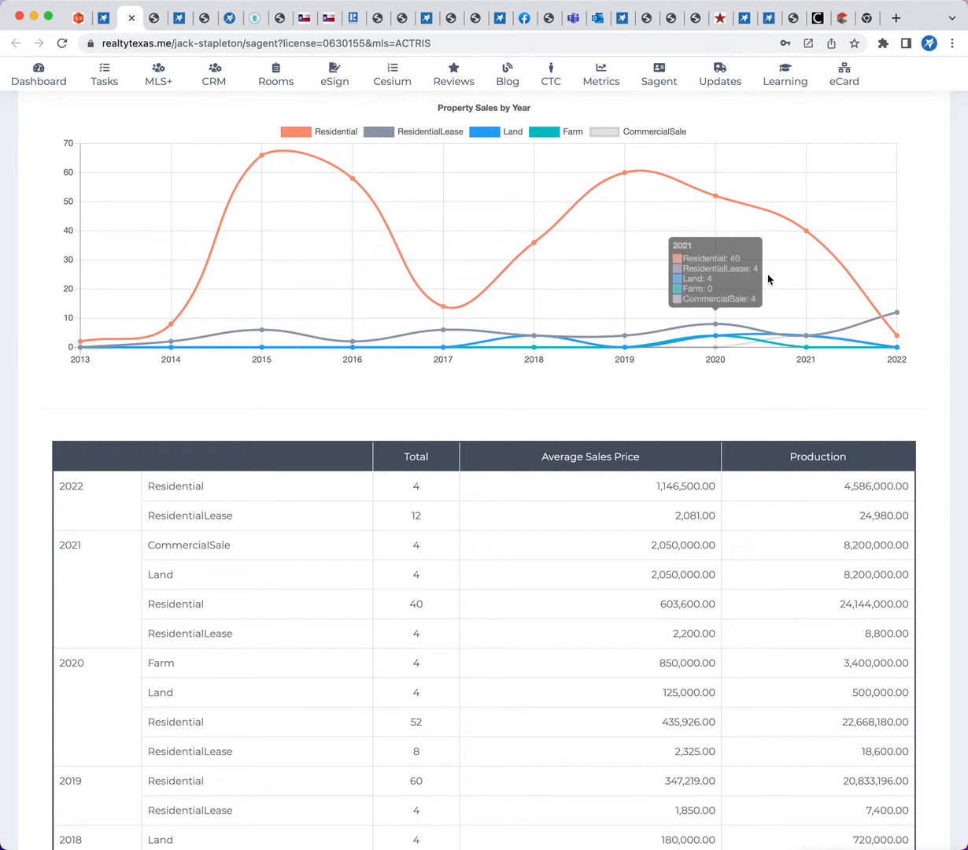
mouse_move(618, 169)
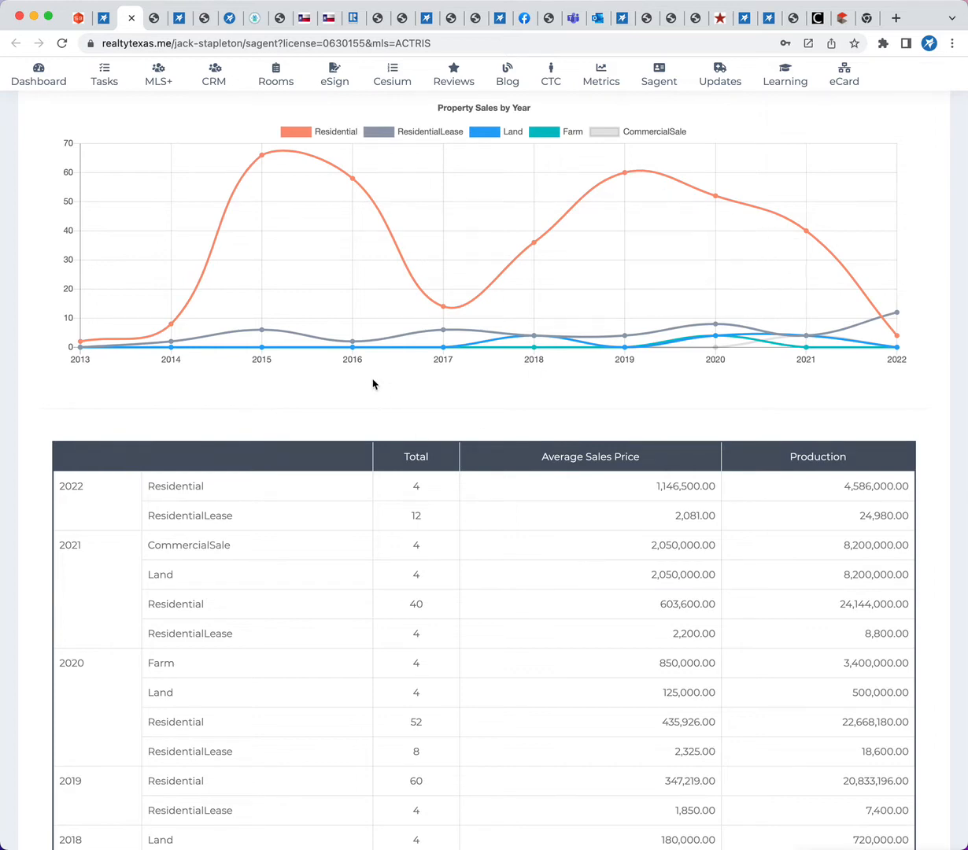
Go back over the agent production report to its search section and return to the transaction room's property details
scroll(373, 384, "up", 8)
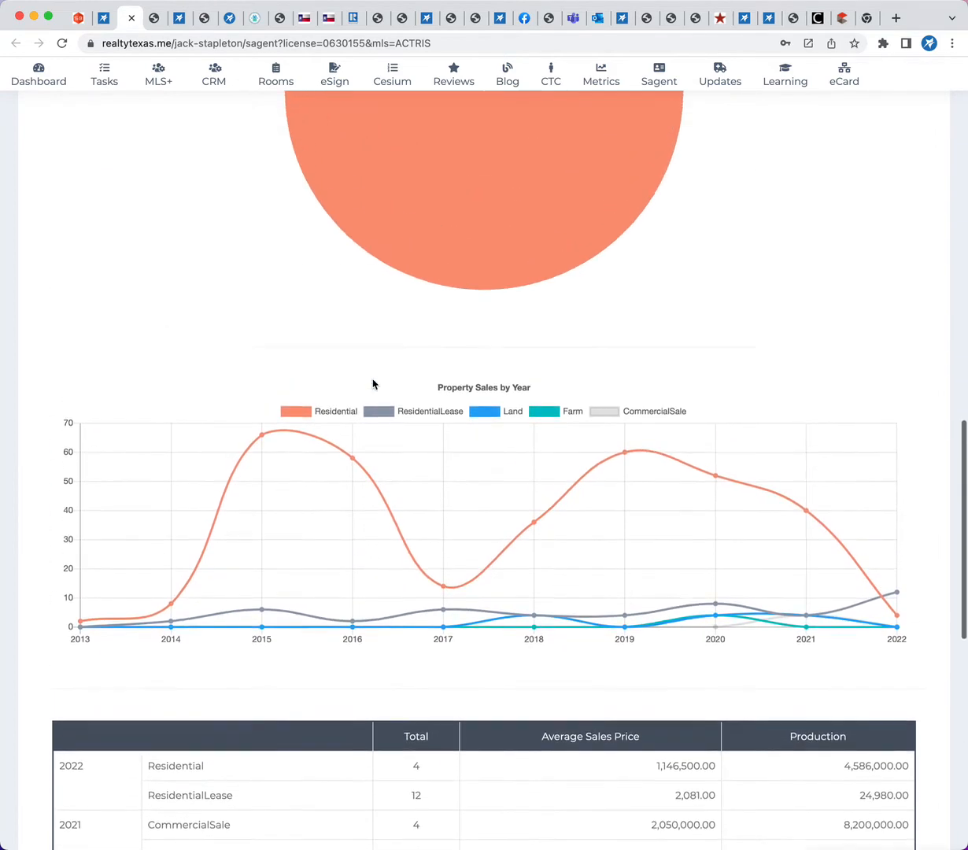
scroll(373, 384, "up", 10)
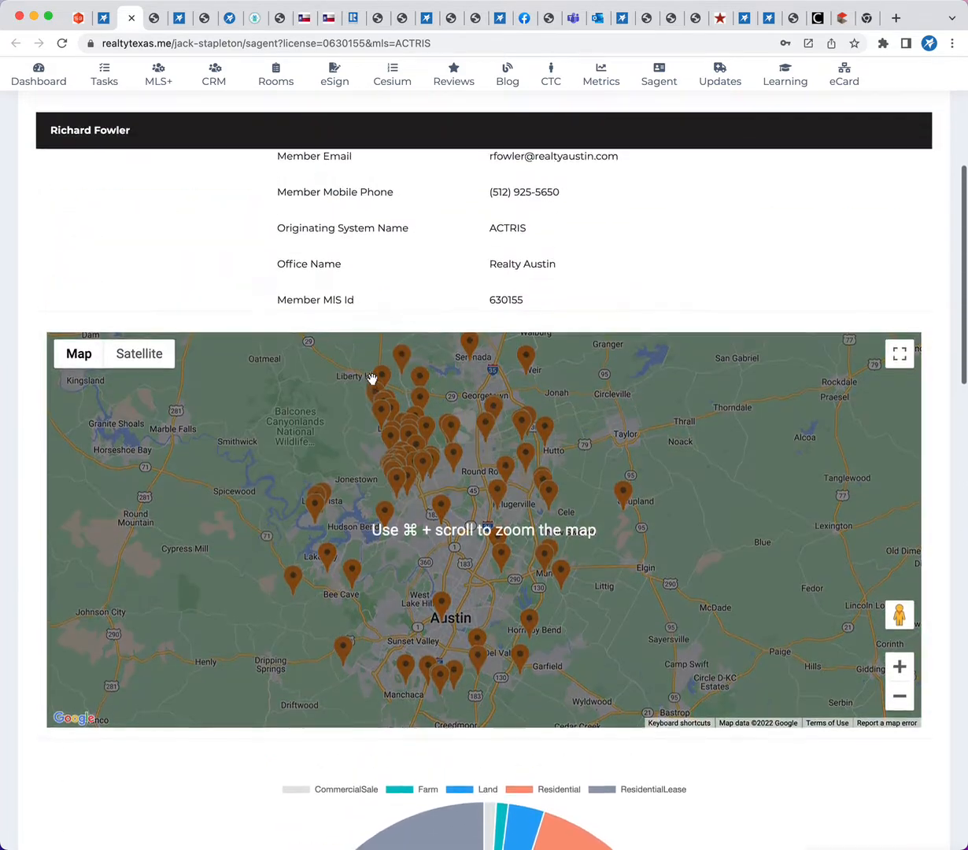
scroll(373, 384, "up", 3)
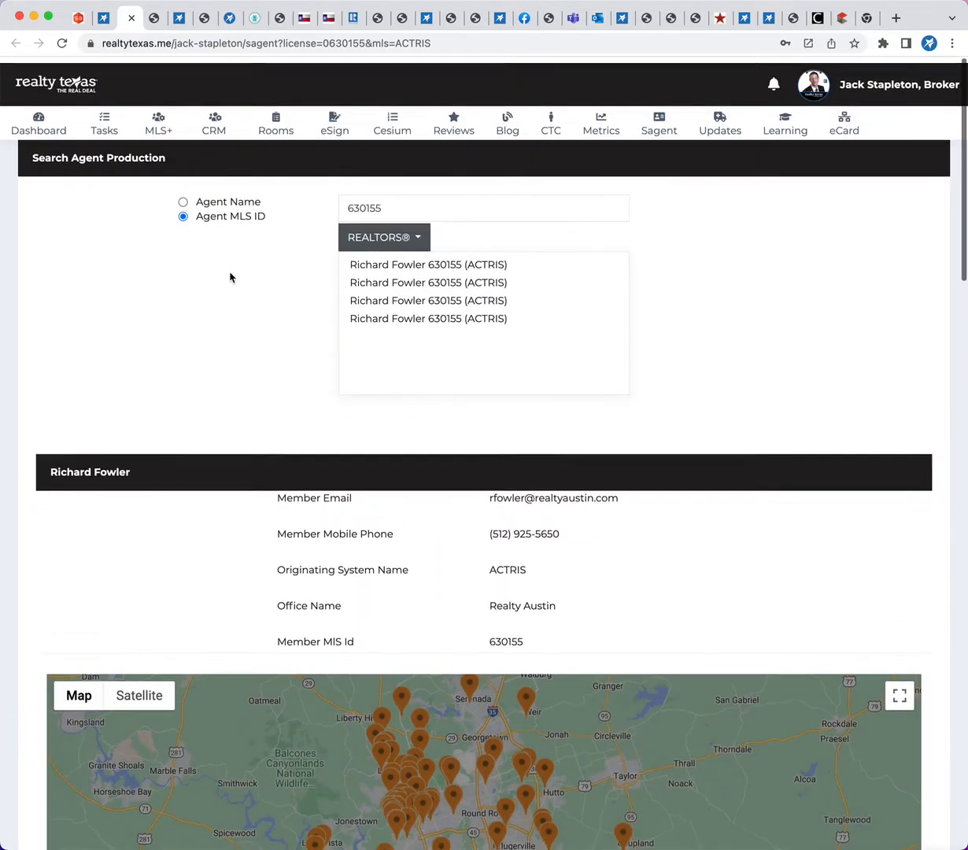
left_click(102, 17)
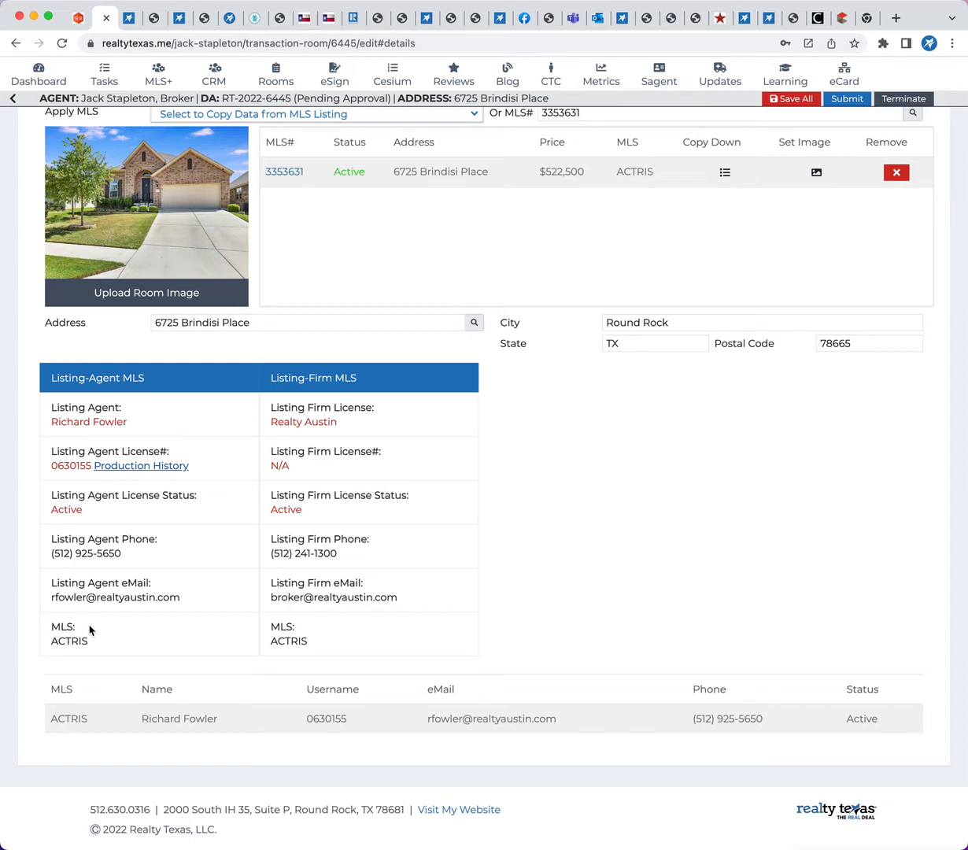
scroll(720, 463, "up", 1)
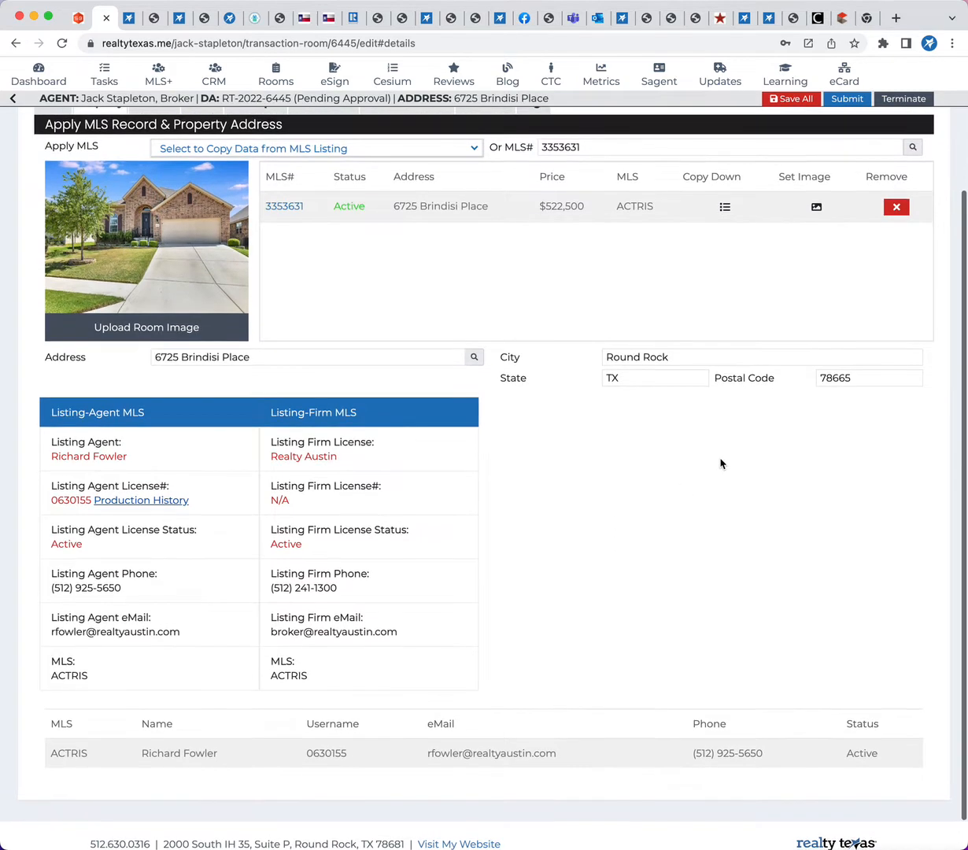
scroll(720, 464, "up", 2)
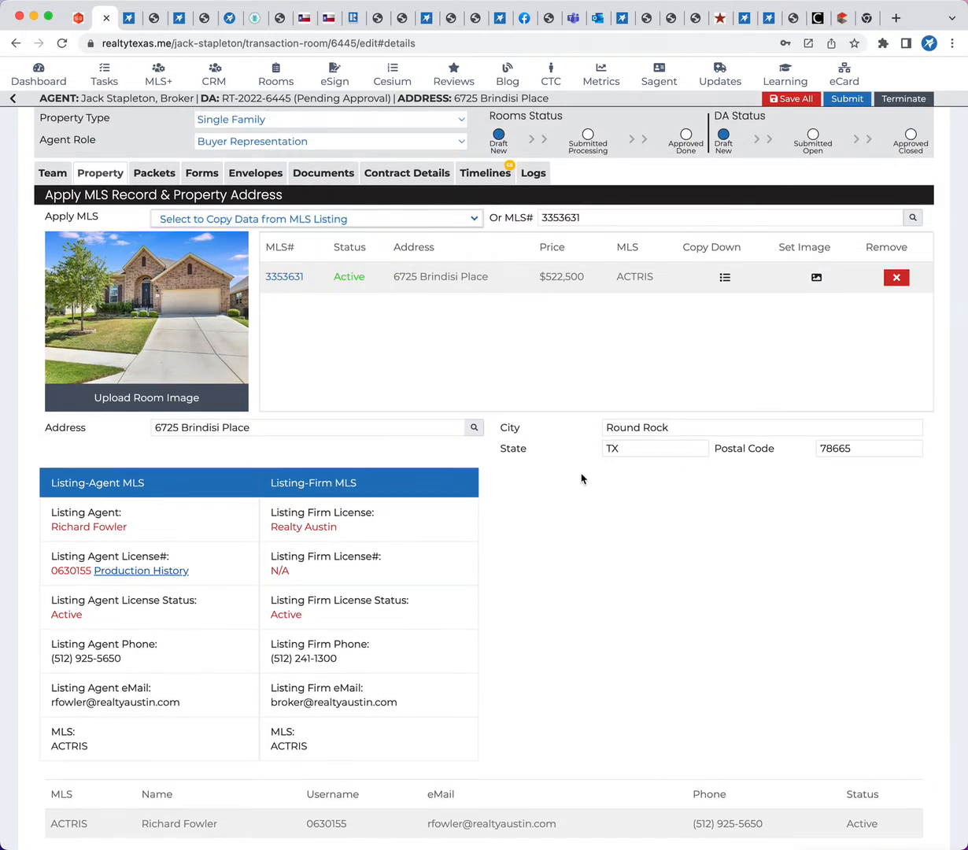
scroll(667, 627, "up", 1)
Show the room's packets and choose Contract - Sale (1-4 Resid Resale) Buyer as the group forms packet
left_click(157, 222)
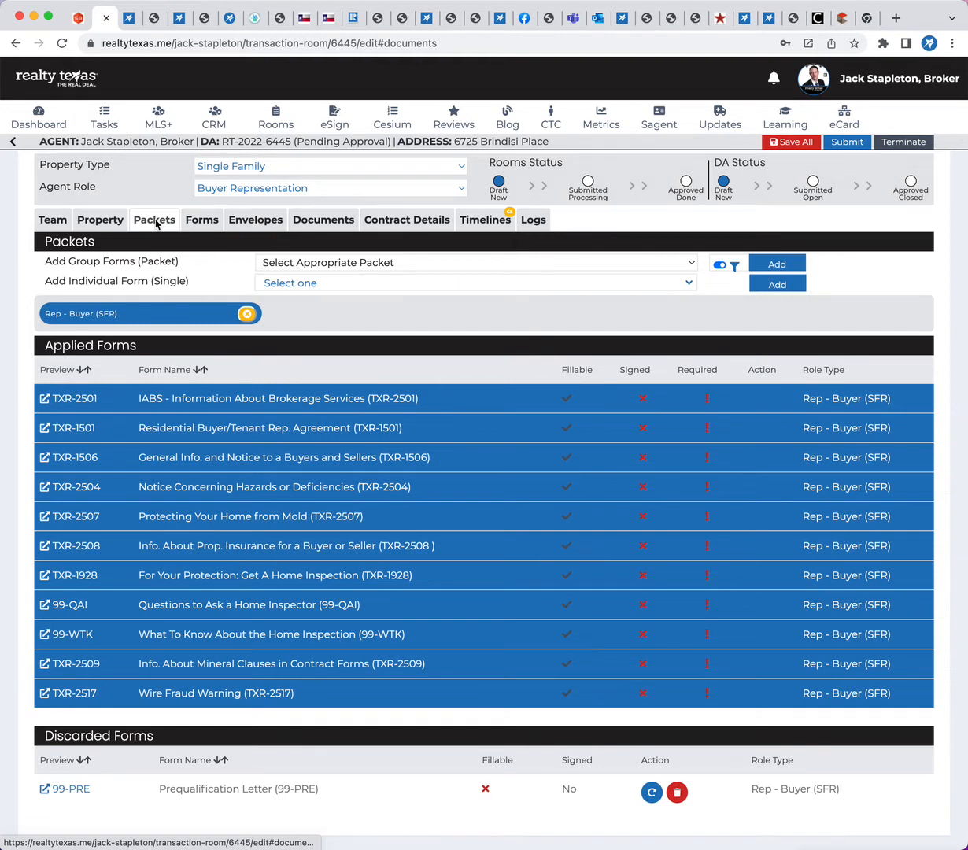
left_click(96, 220)
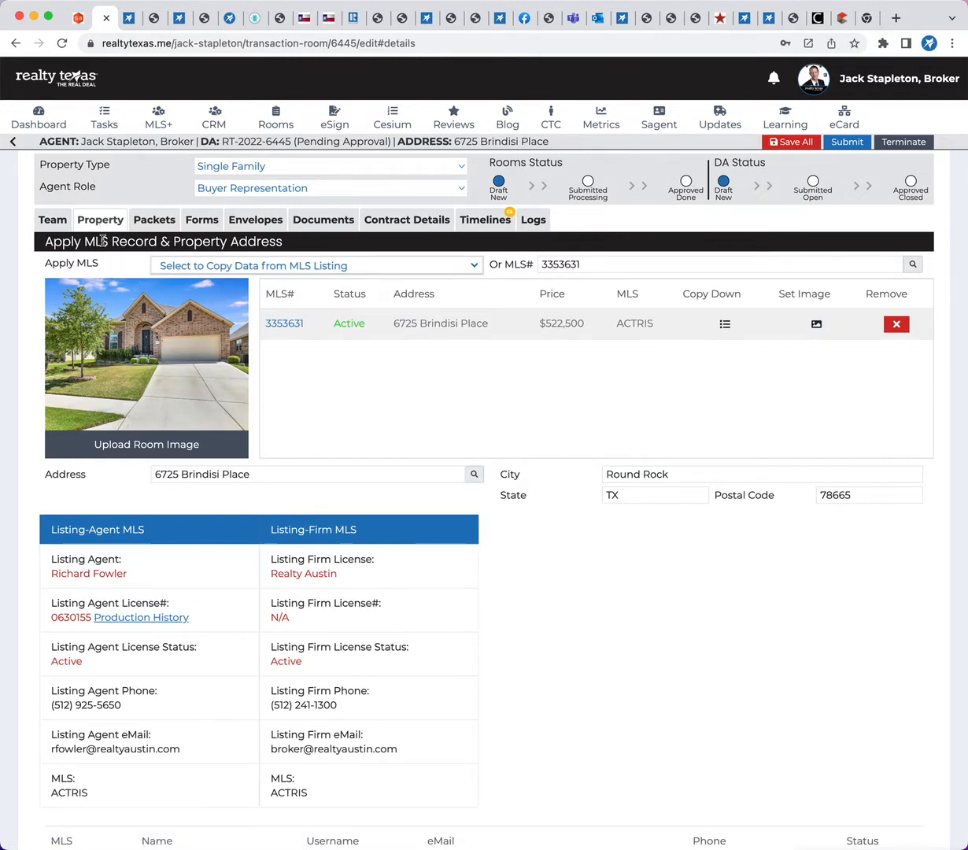
left_click(155, 220)
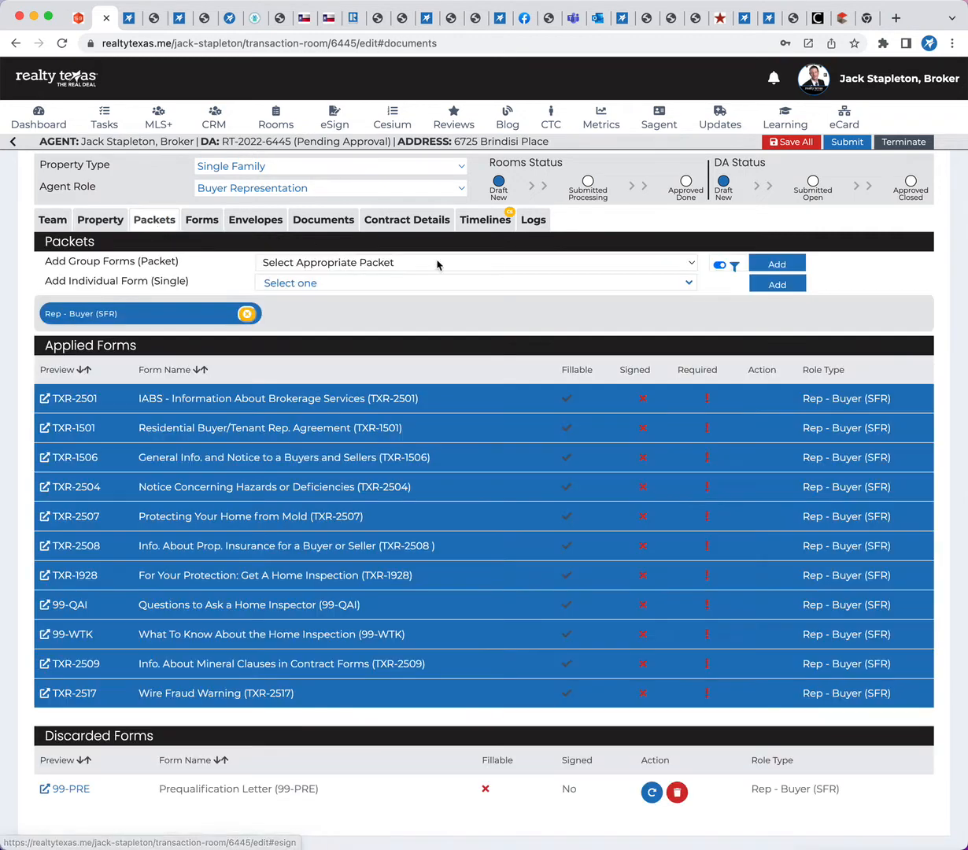
left_click(693, 265)
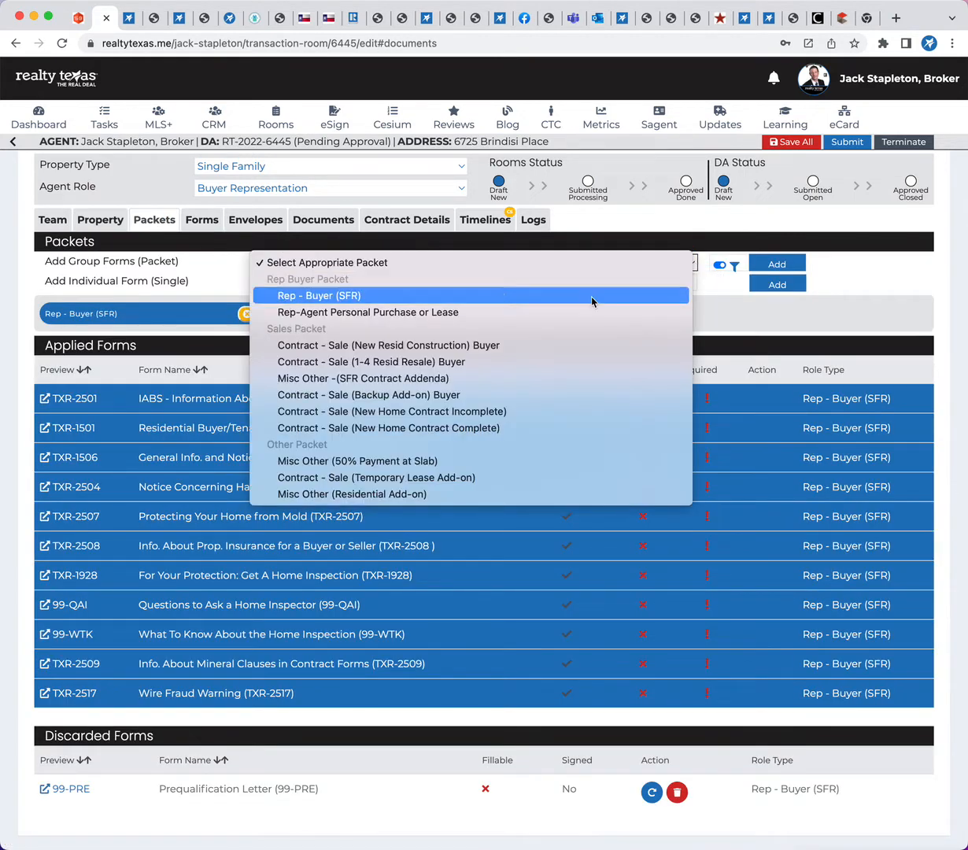
left_click(334, 363)
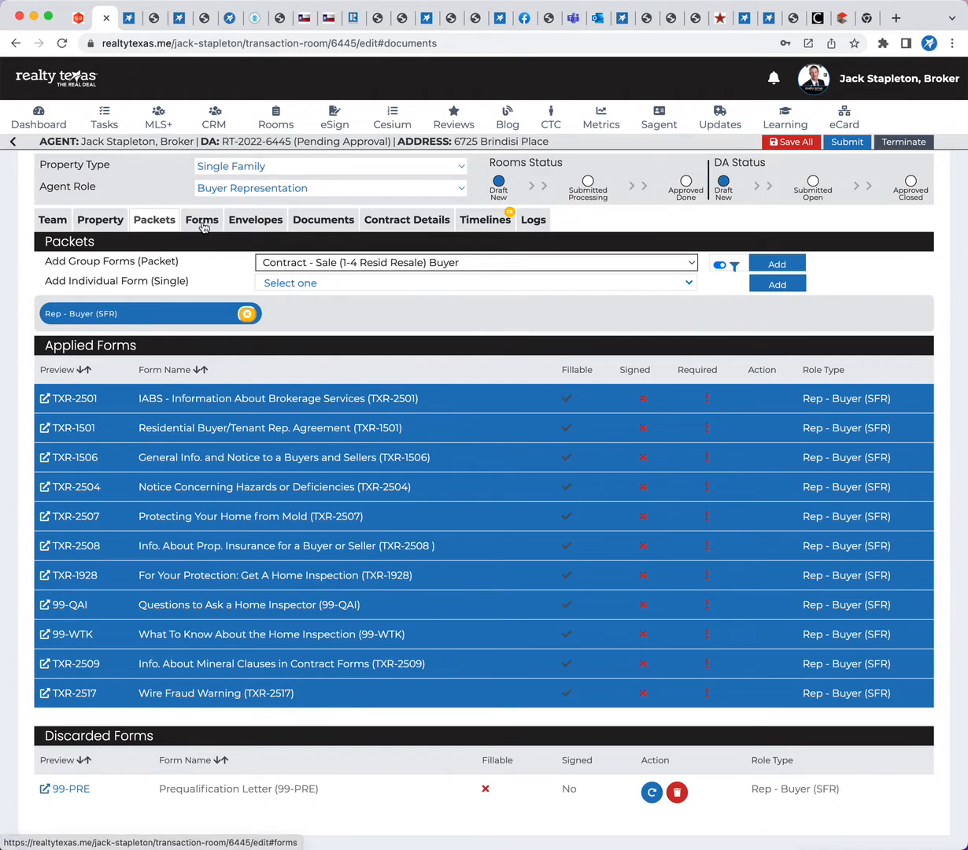
Look through the room's uploaded documents and check the form options for the IABS document
left_click(319, 223)
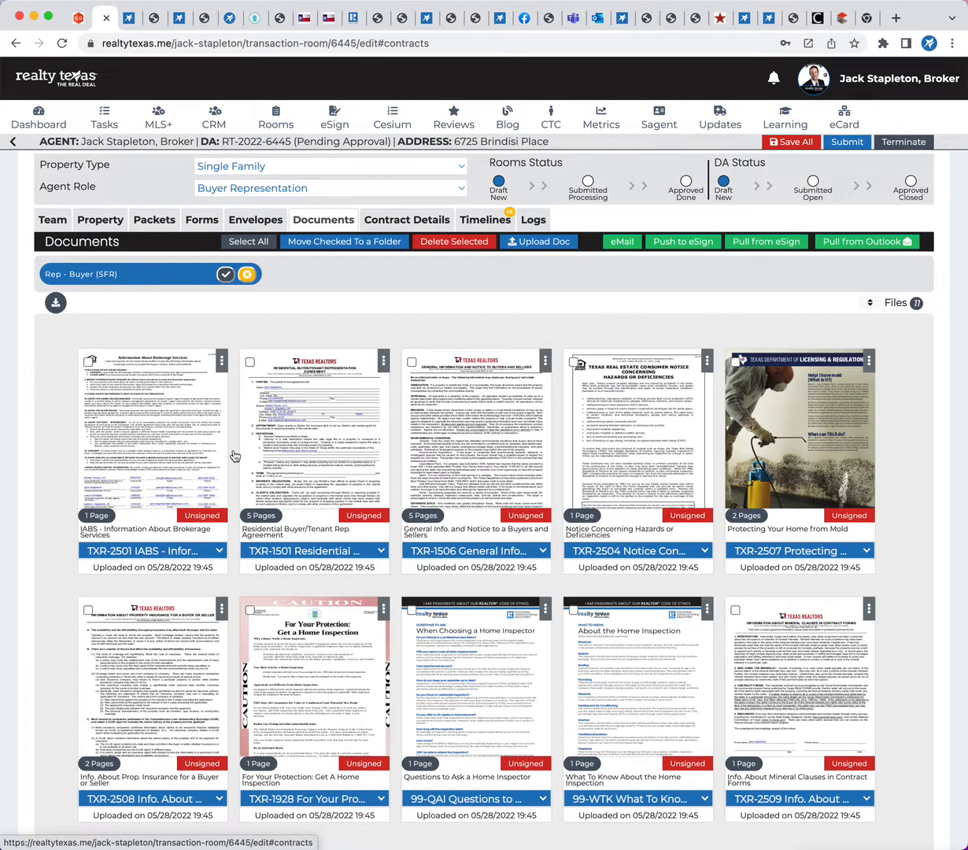
scroll(233, 457, "down", 2)
left_click(219, 476)
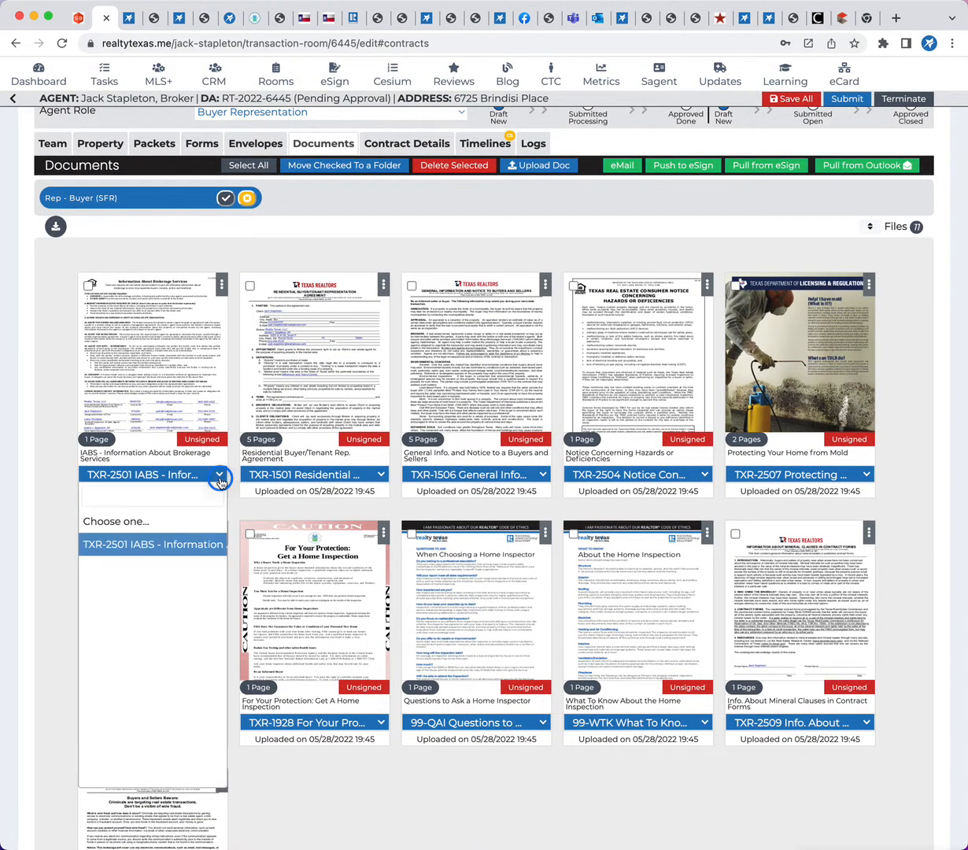
left_click(220, 478)
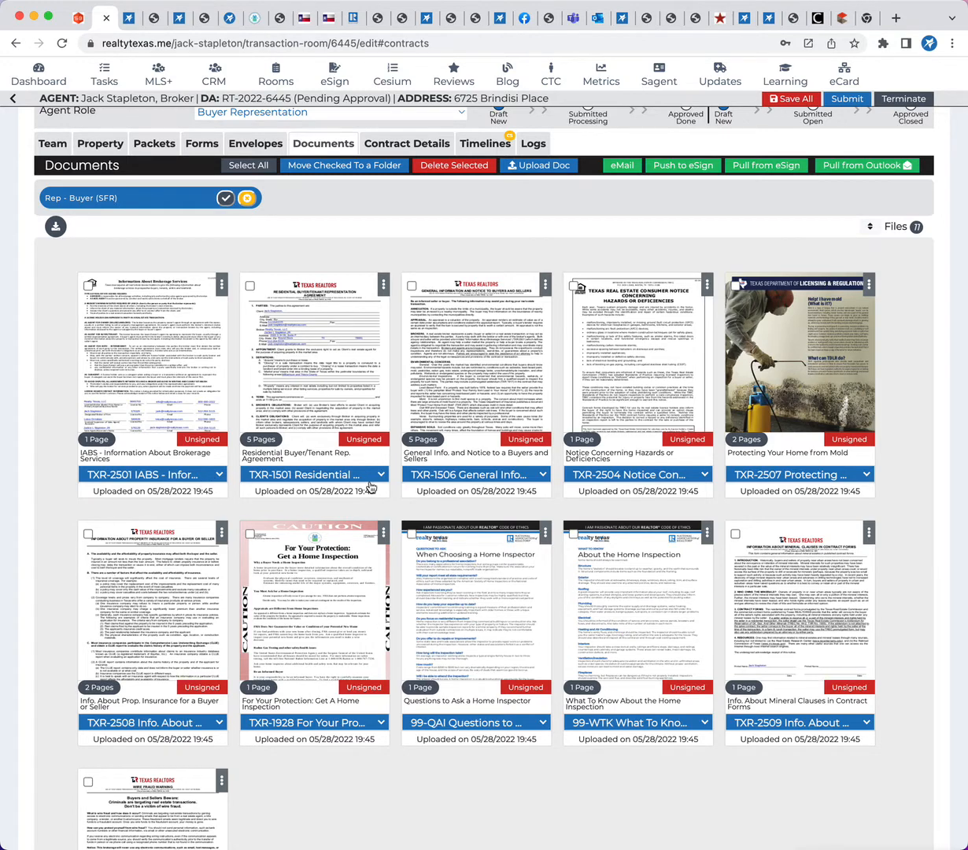
scroll(431, 616, "down", 3)
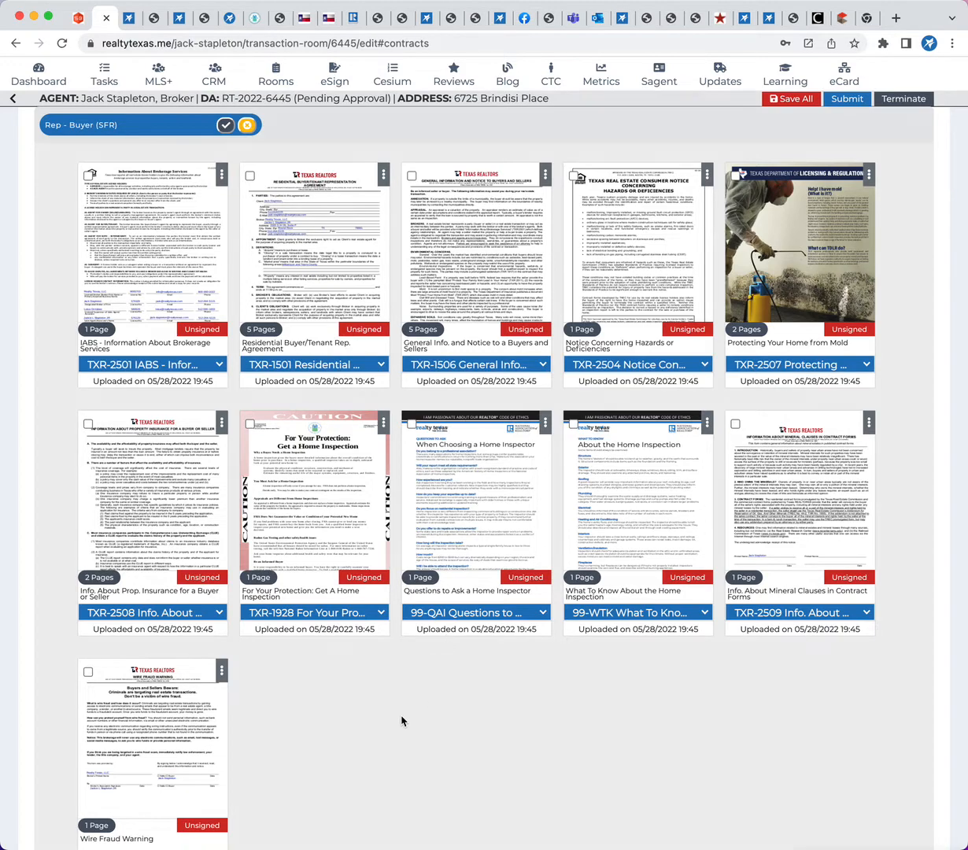
scroll(402, 721, "down", 5)
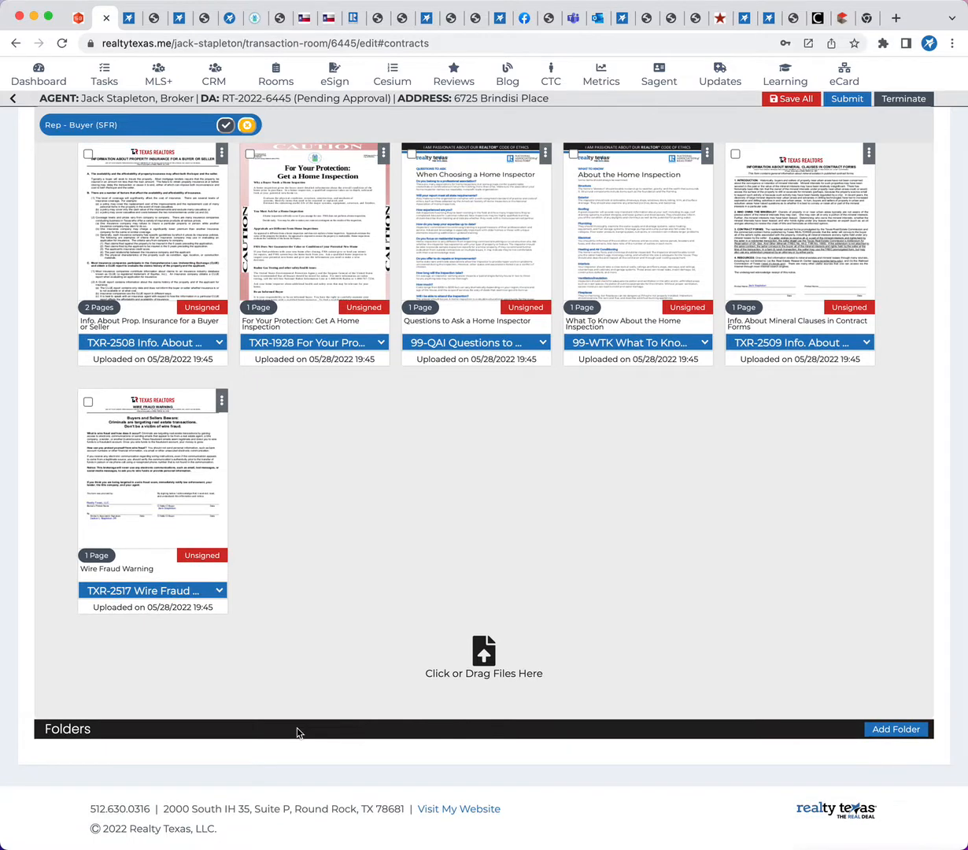
Add a document folder to the room and name it Unsigned
left_click(889, 727)
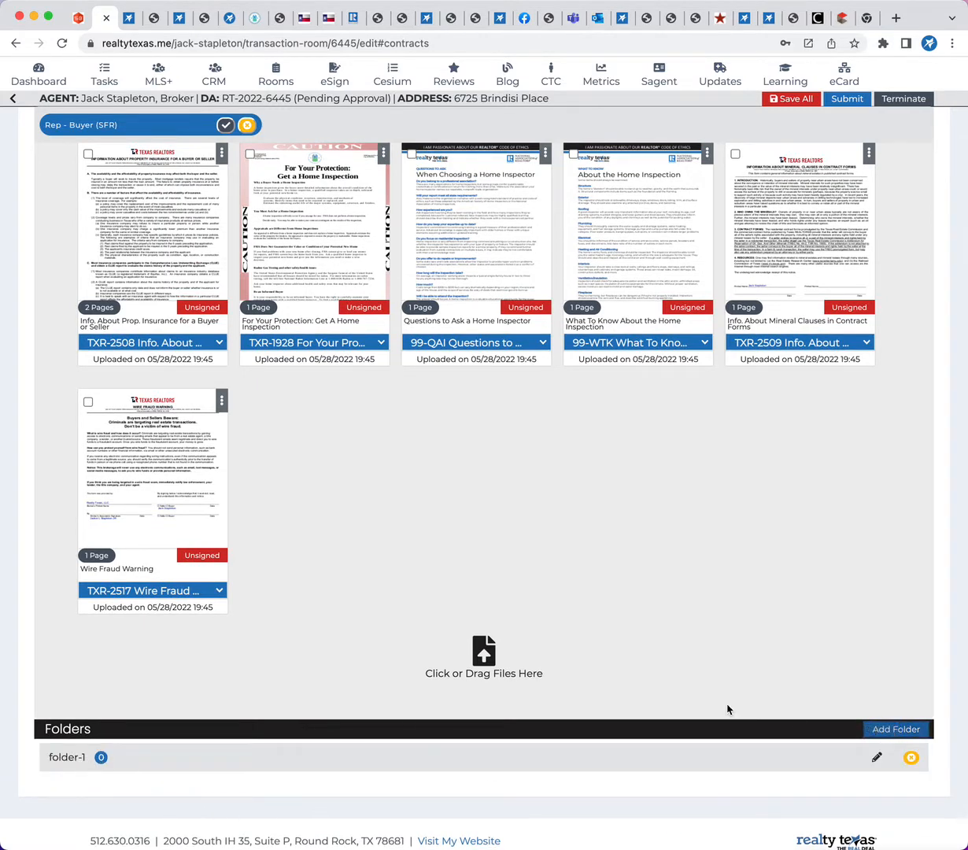
left_click(876, 757)
triple_click(97, 751)
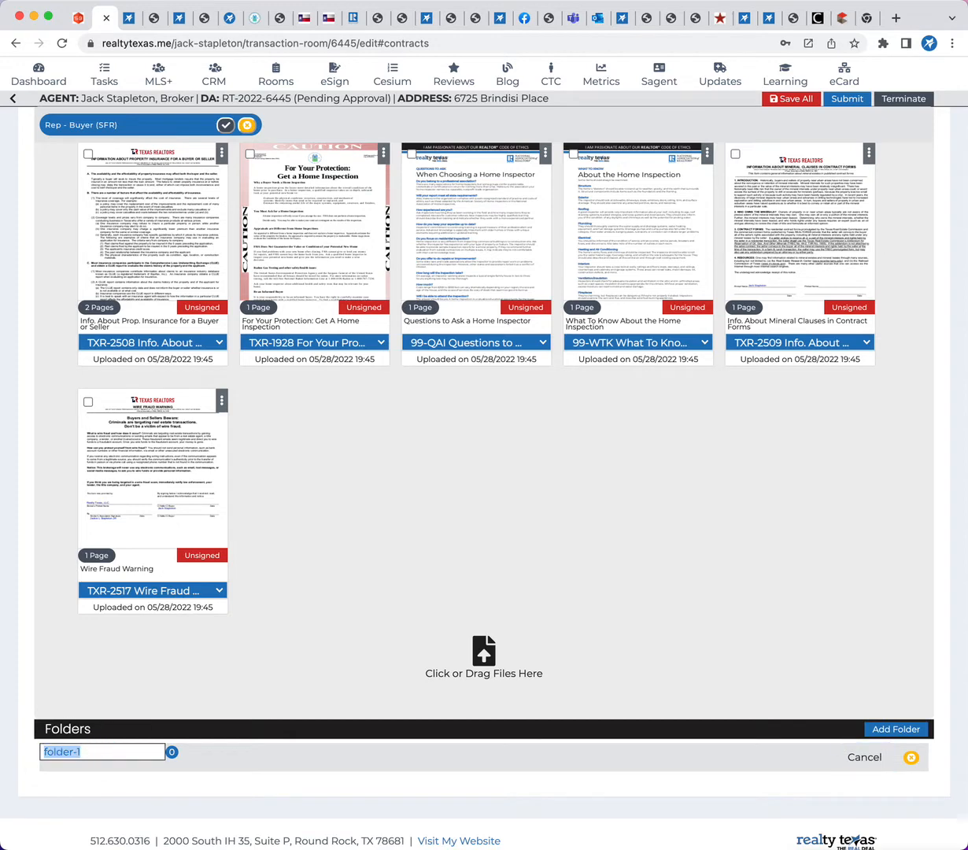
type("Ber")
key("BackSpace")
key("BackSpace")
key("BackSpace")
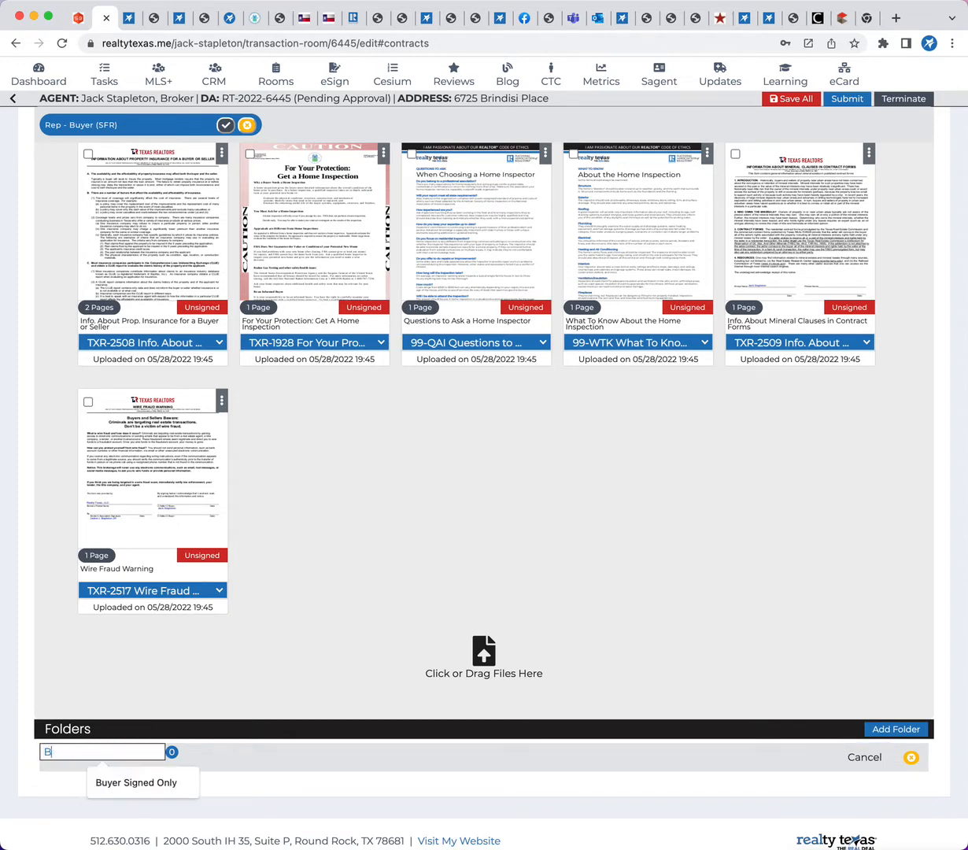
type("Unsigned")
key("Return")
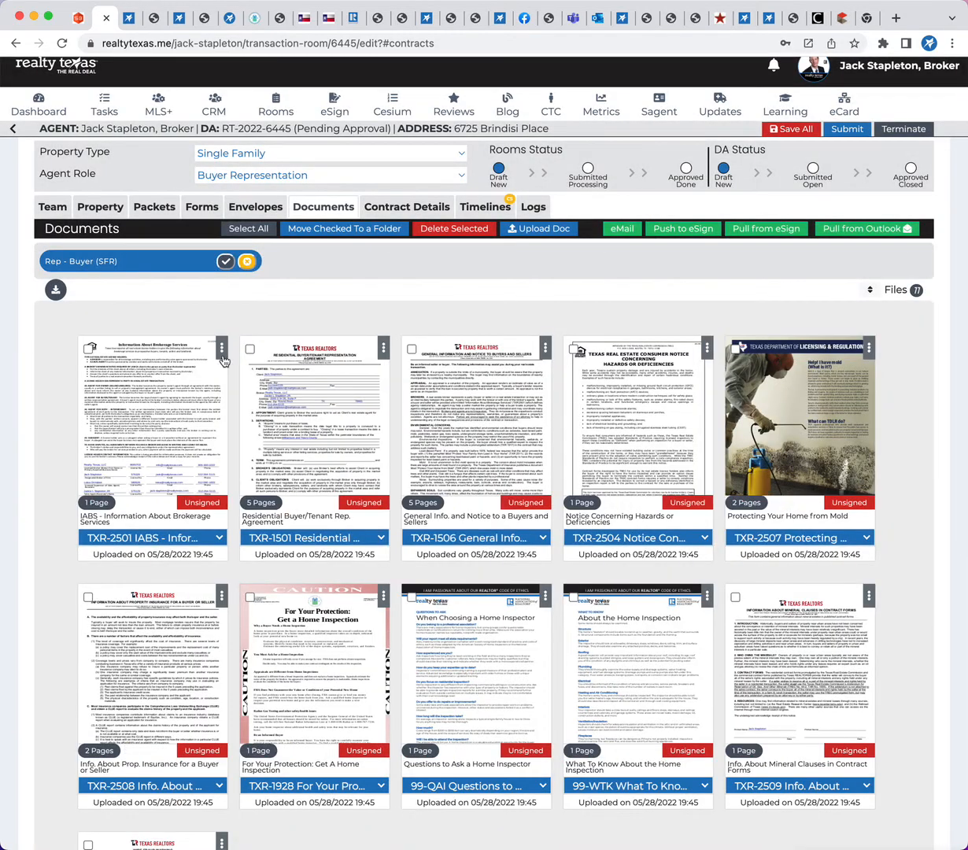
Select all of the room's documents and move them into the Unsigned folder
left_click(241, 233)
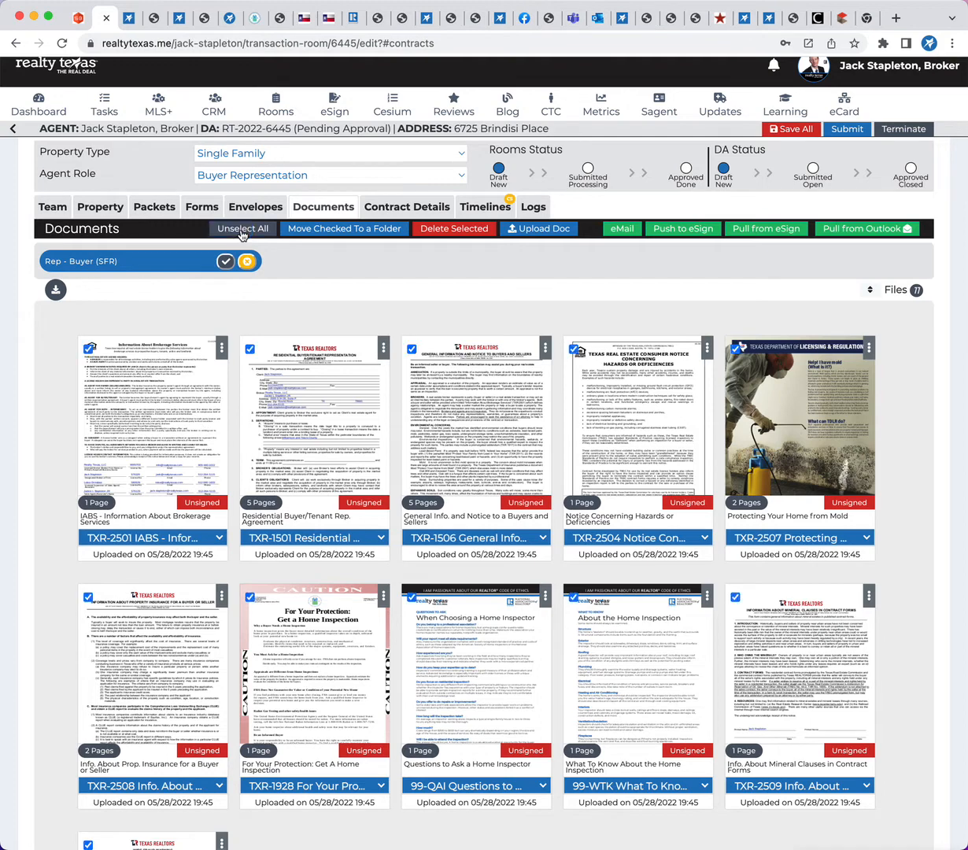
left_click(358, 230)
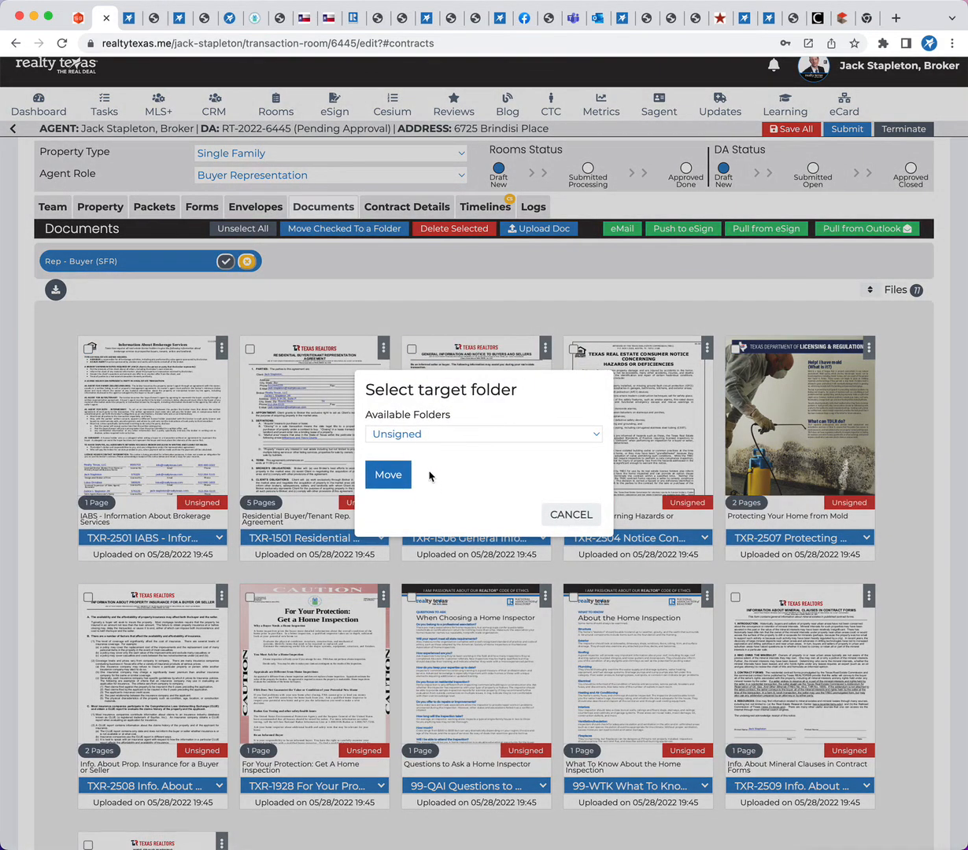
left_click(424, 434)
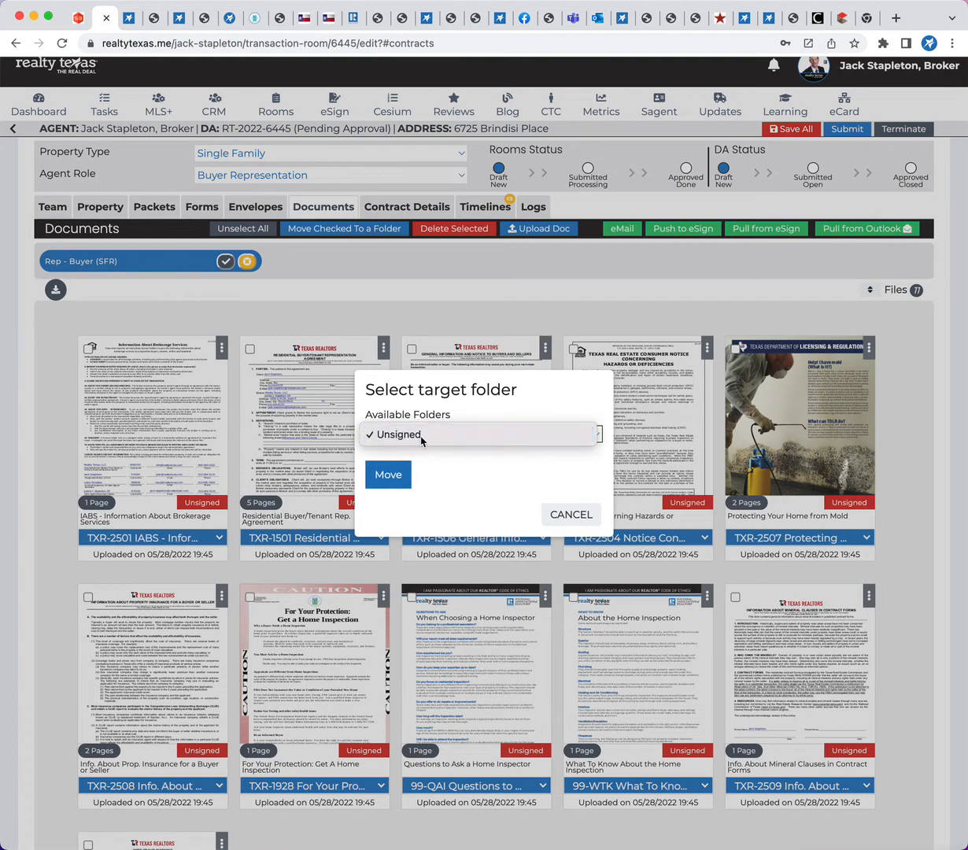
left_click(424, 435)
left_click(387, 475)
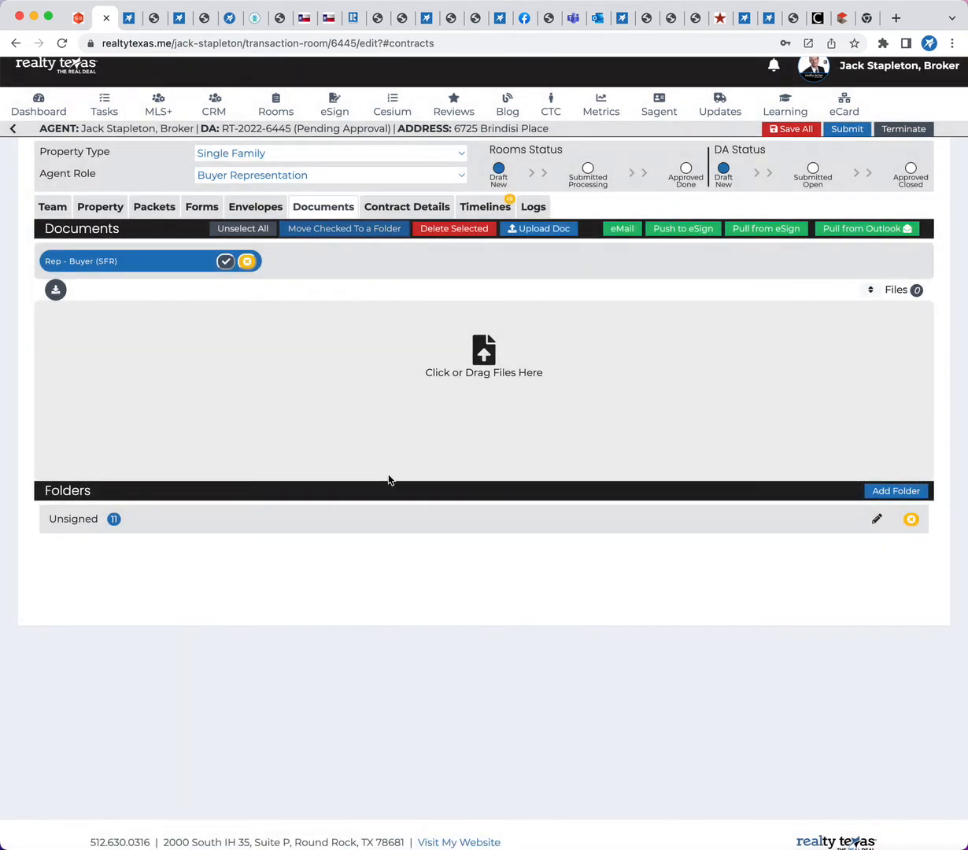
Expand the Unsigned folder to view its documents, and collapse it again
left_click(79, 519)
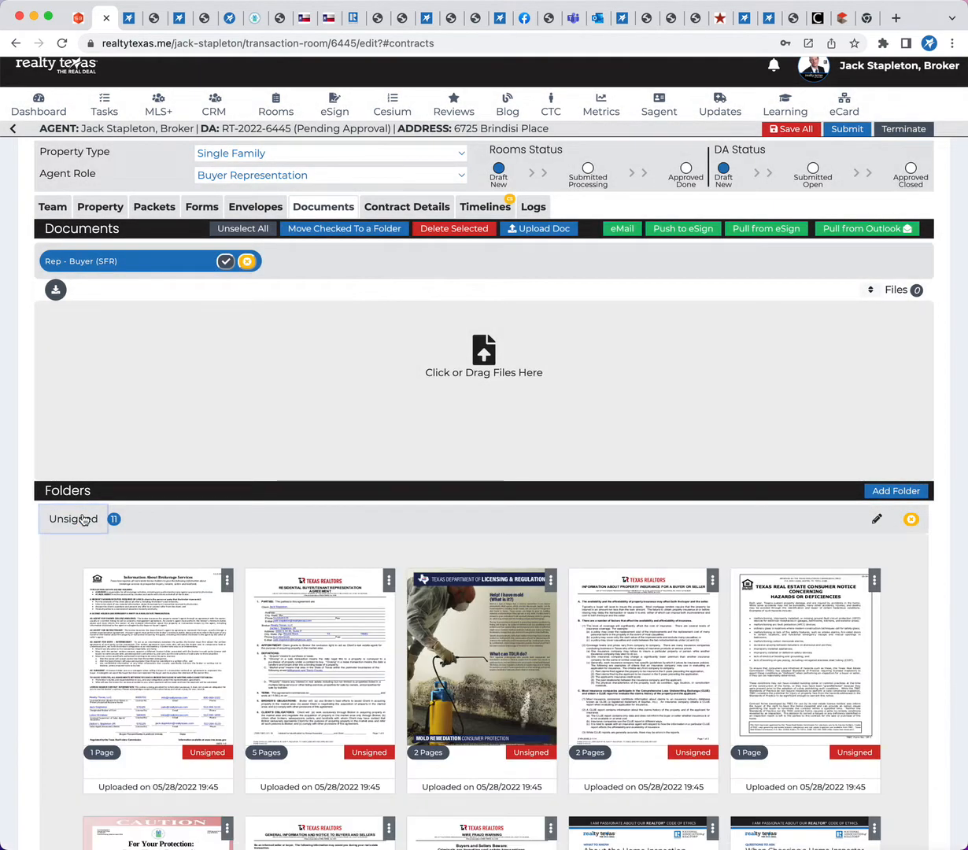
scroll(114, 590, "down", 3)
left_click(72, 312)
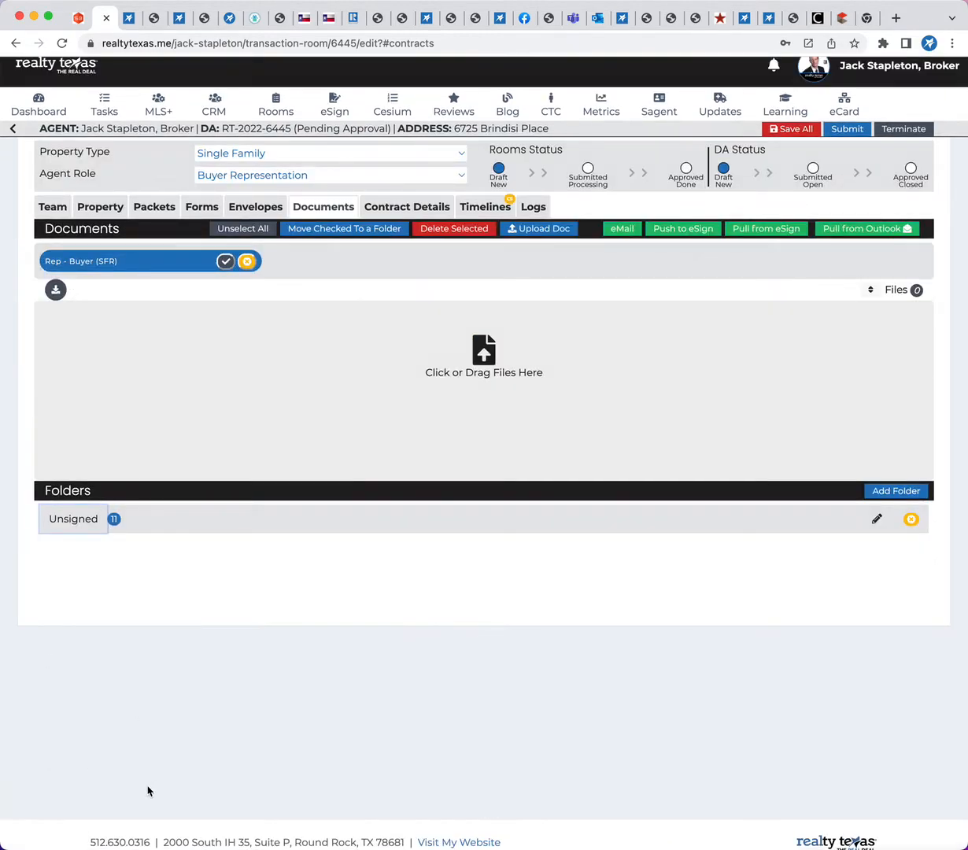
Create an eSign envelope from all the Rep - Buyer (SFR) forms in the room
left_click(199, 205)
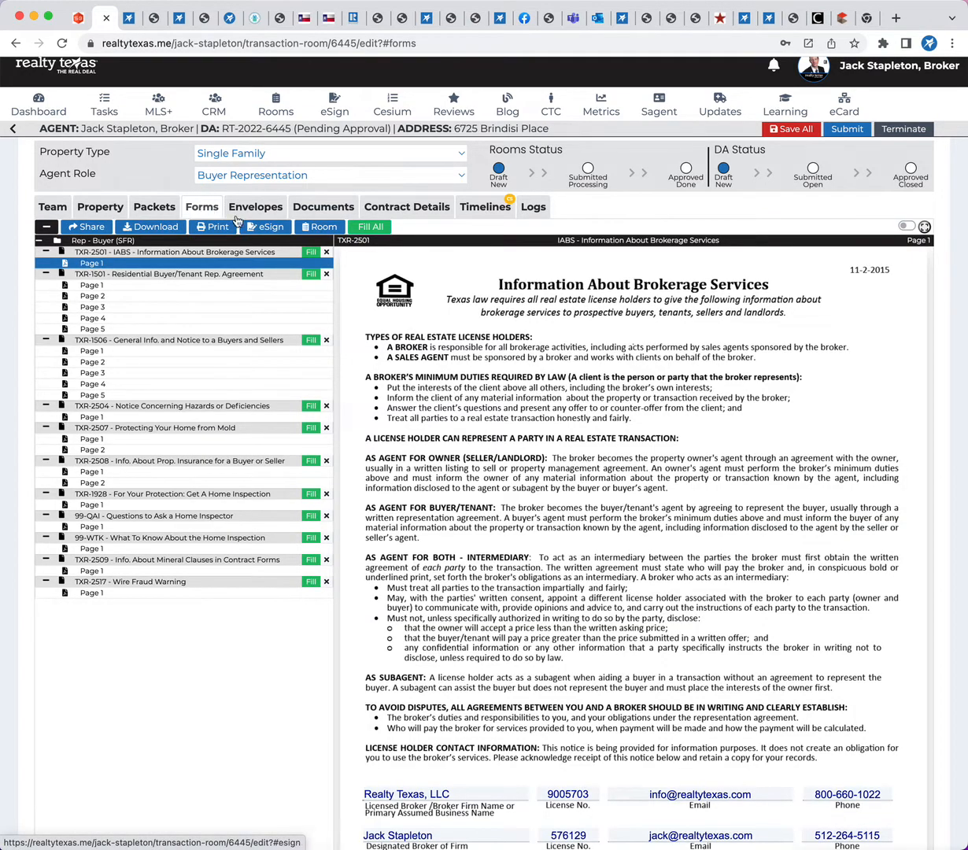
left_click(273, 229)
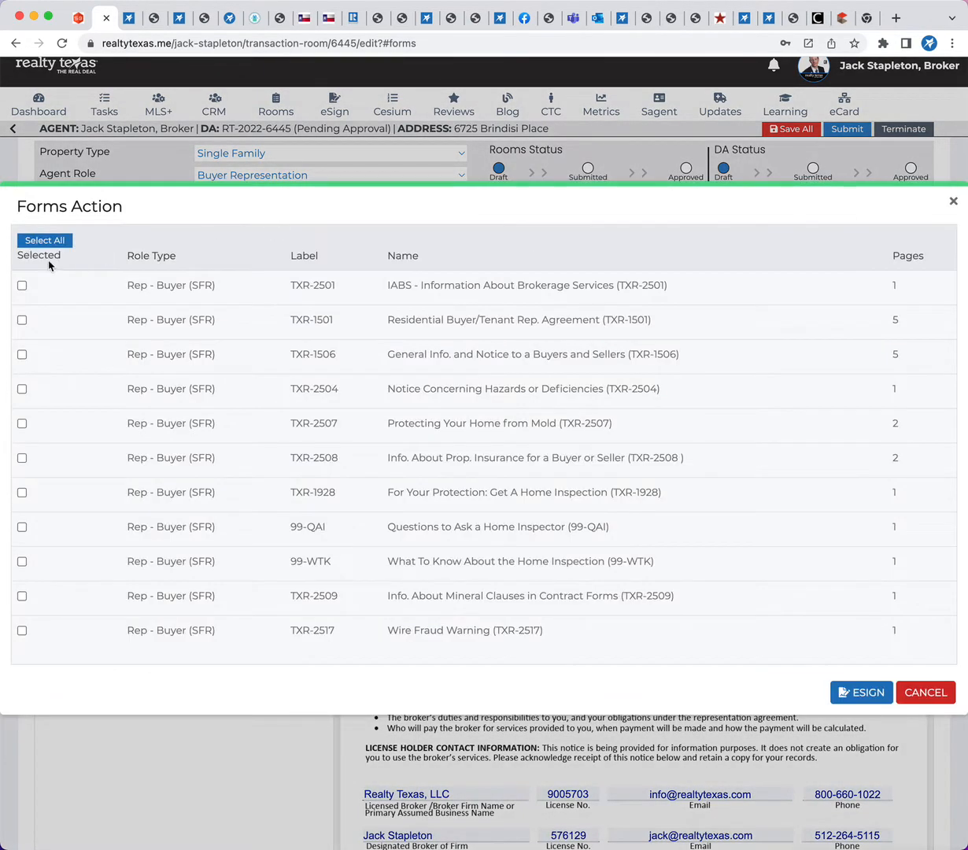
left_click(44, 240)
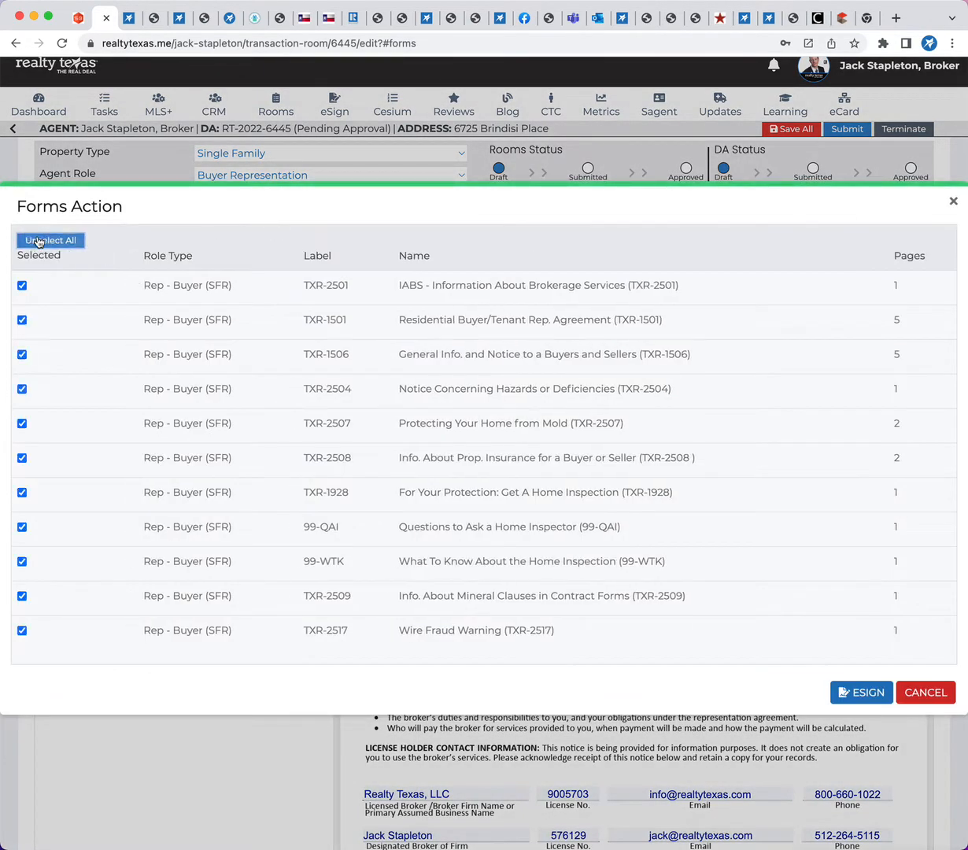
left_click(863, 693)
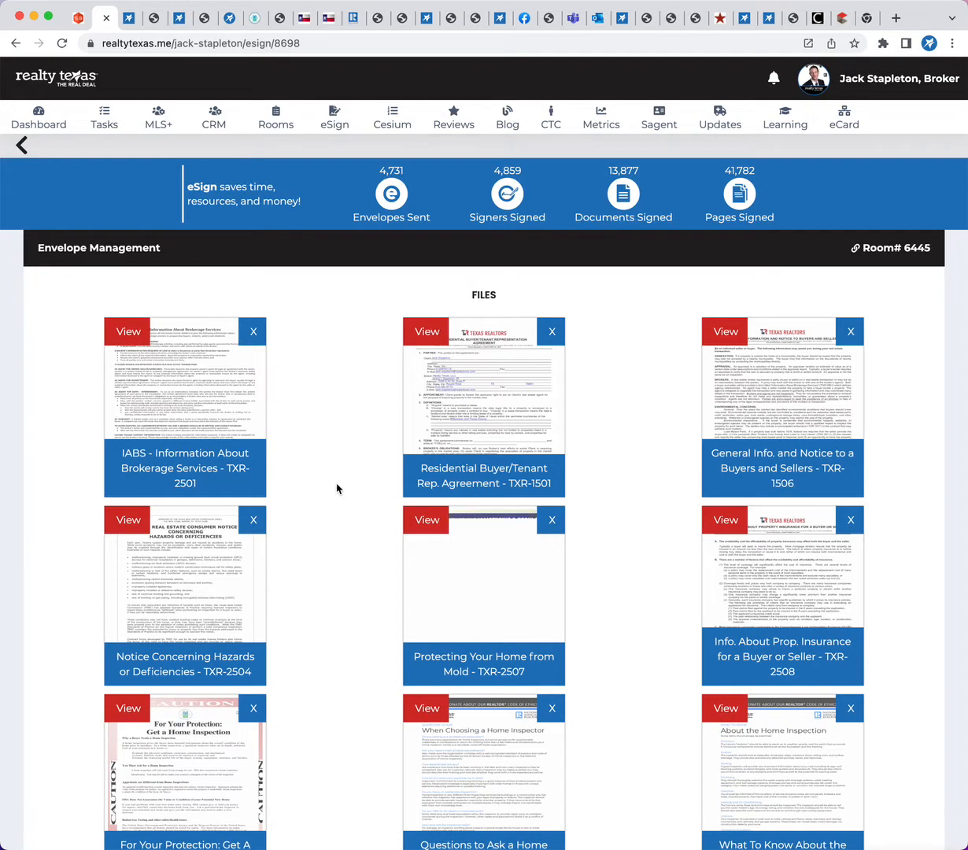
Review the envelope's files, details, subject message, body message and signers
scroll(337, 487, "down", 2)
scroll(337, 489, "down", 10)
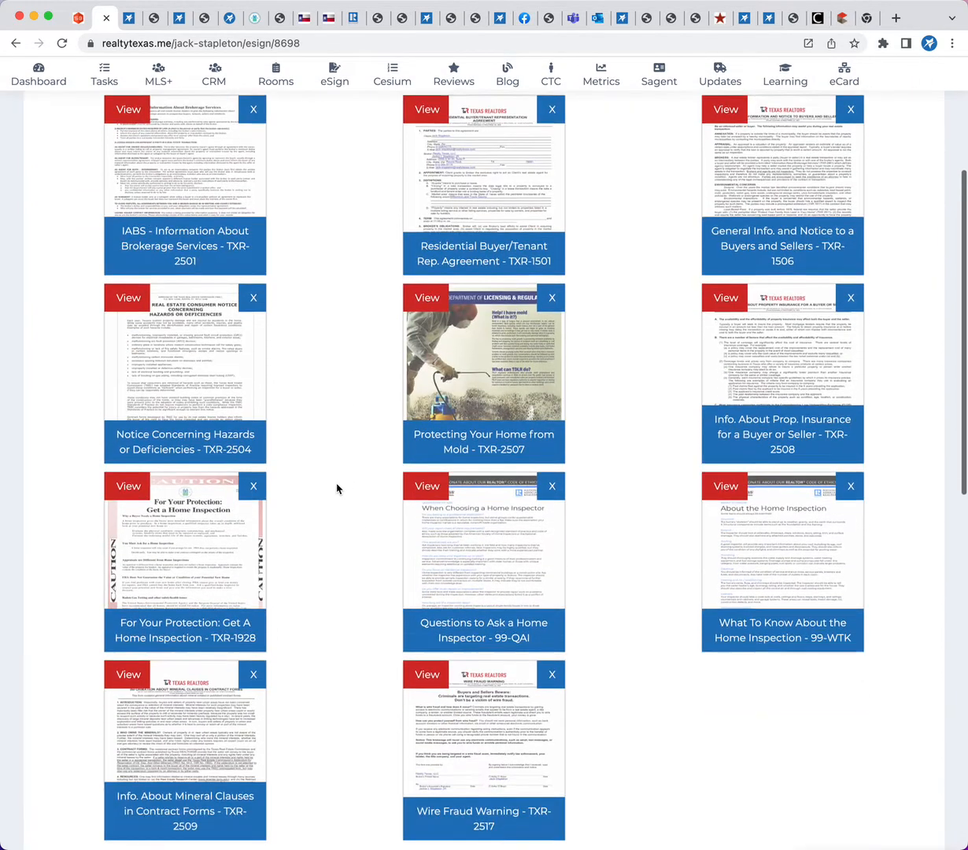
scroll(337, 489, "down", 1)
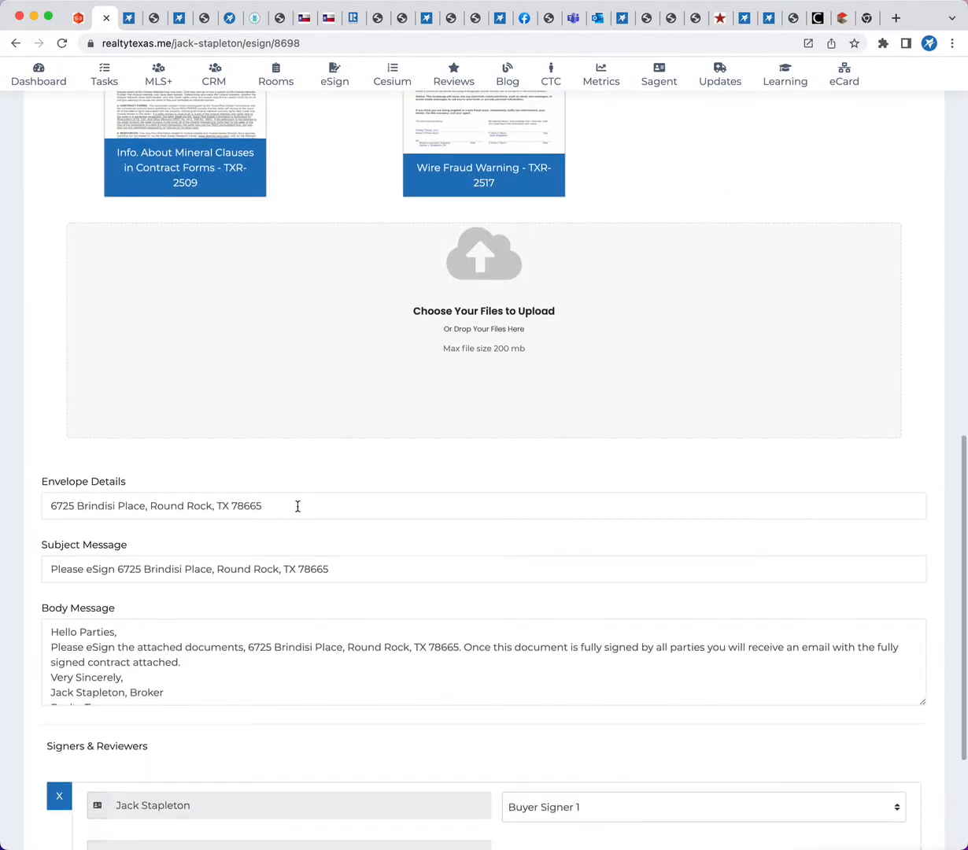
left_click_drag(296, 506, 6, 503)
left_click_drag(368, 568, 35, 569)
scroll(244, 665, "down", 3)
scroll(244, 684, "down", 3)
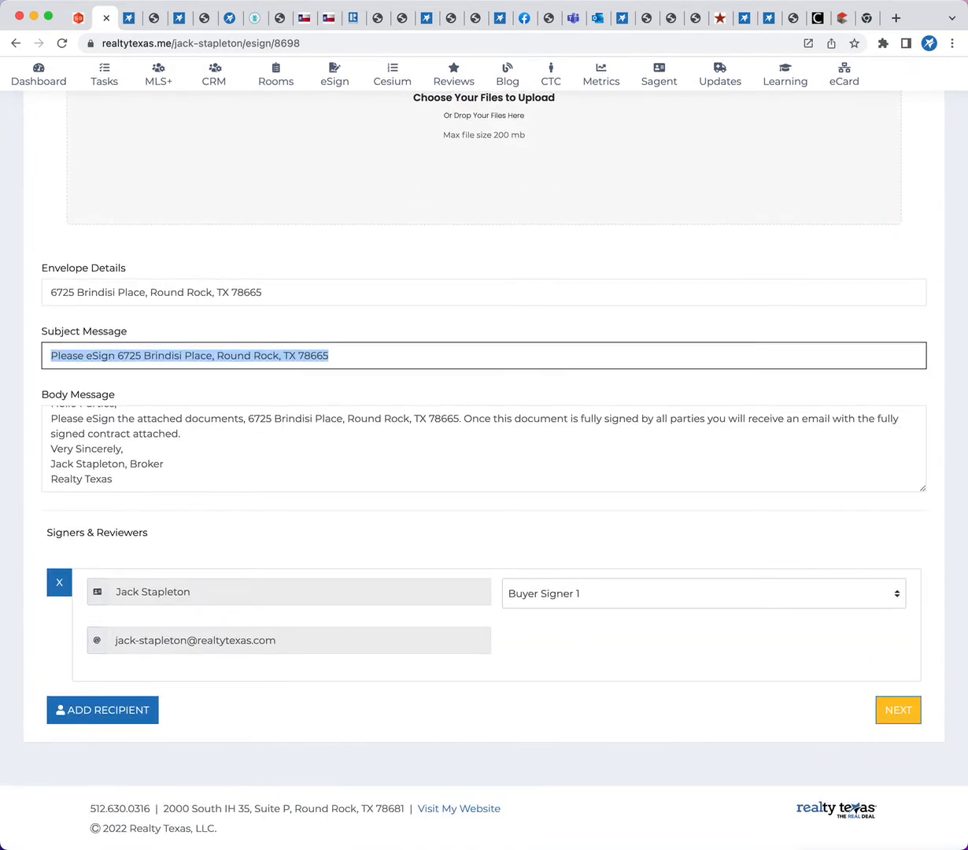
Proceed to the envelope's signing fields, check those on the brokerage services form, and send the envelope
left_click(910, 711)
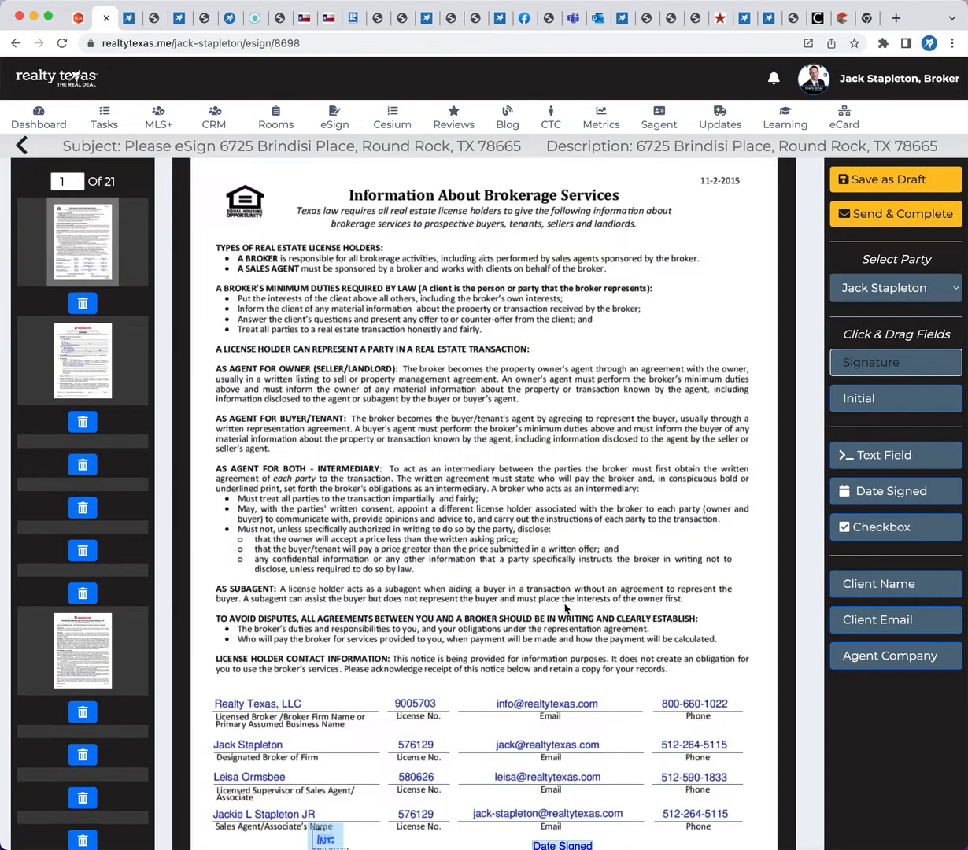
scroll(565, 607, "down", 2)
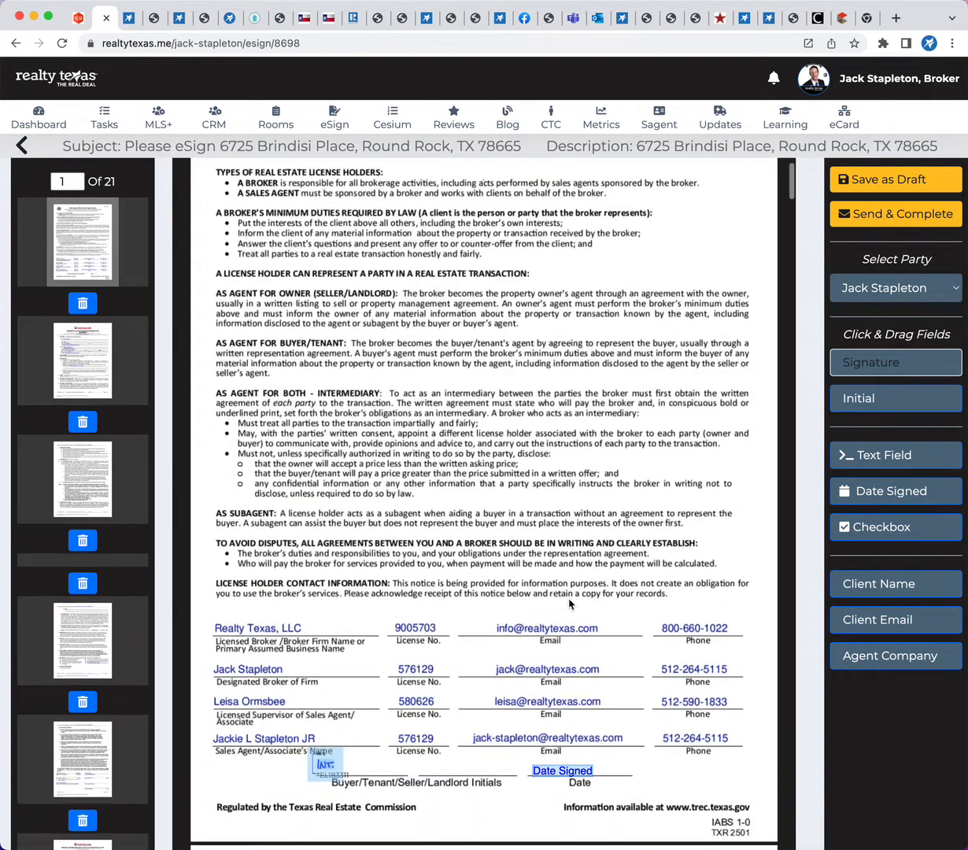
left_click(879, 222)
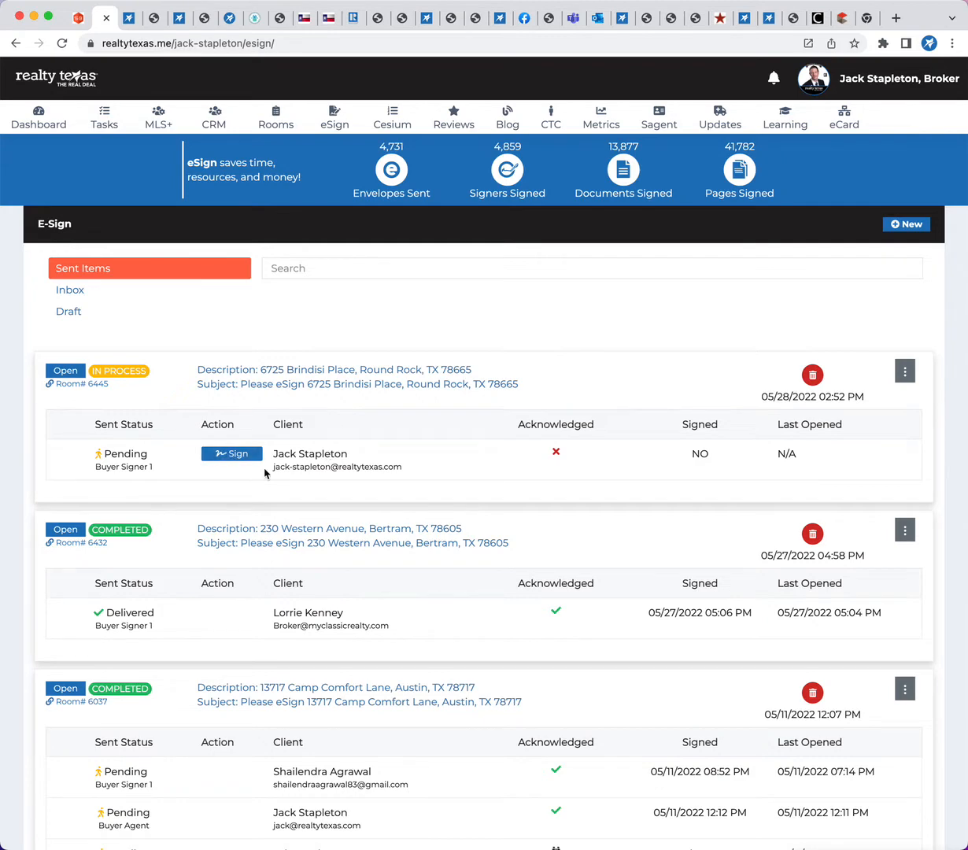
Check the signer's e-mail in the sent envelope, open the document from the eSign request in the mail app, and accept the terms and conditions
left_click_drag(275, 465, 411, 472)
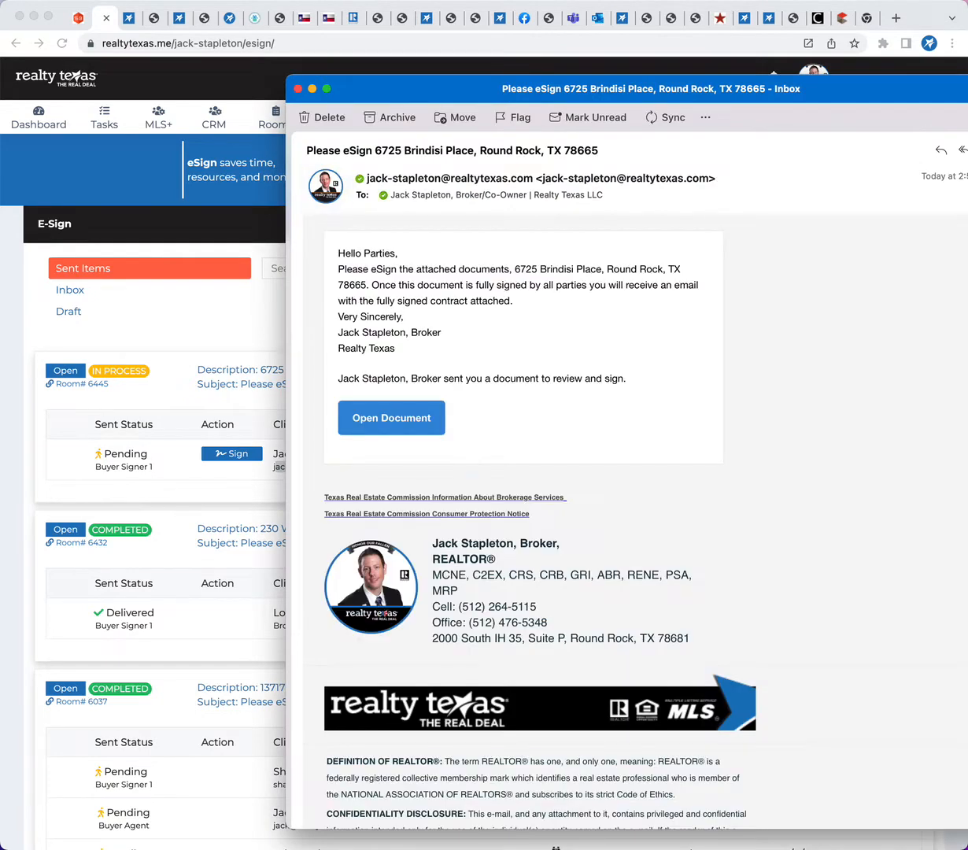
left_click_drag(659, 92, 467, 62)
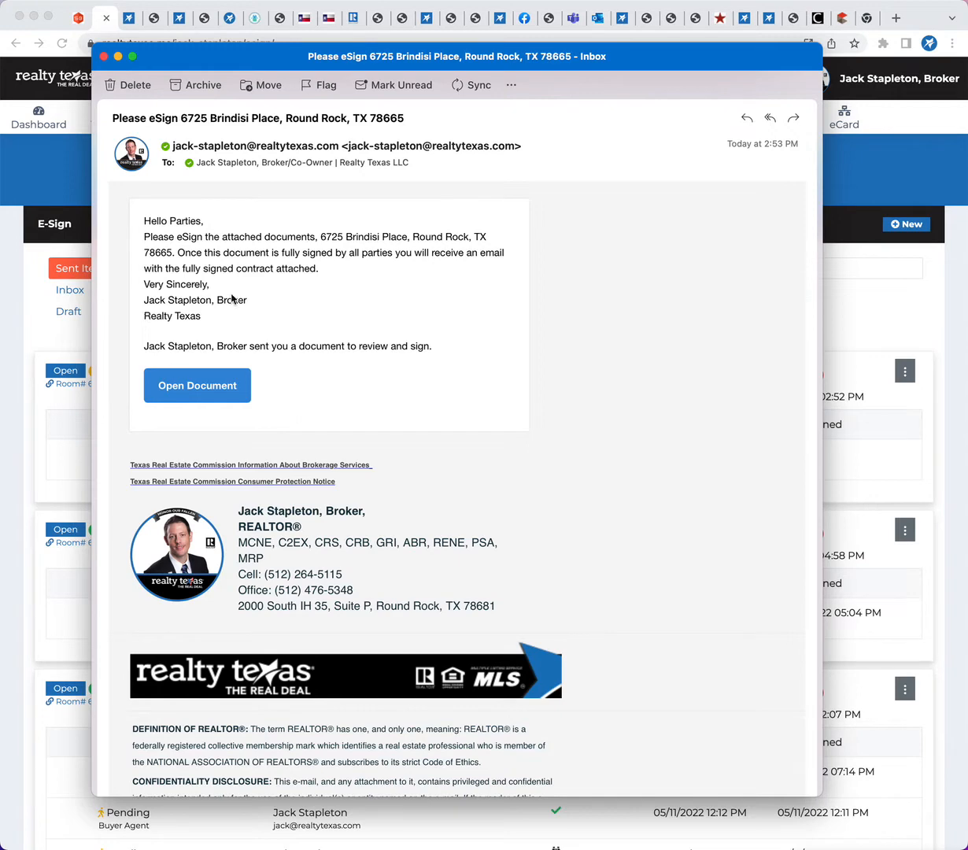
left_click(201, 384)
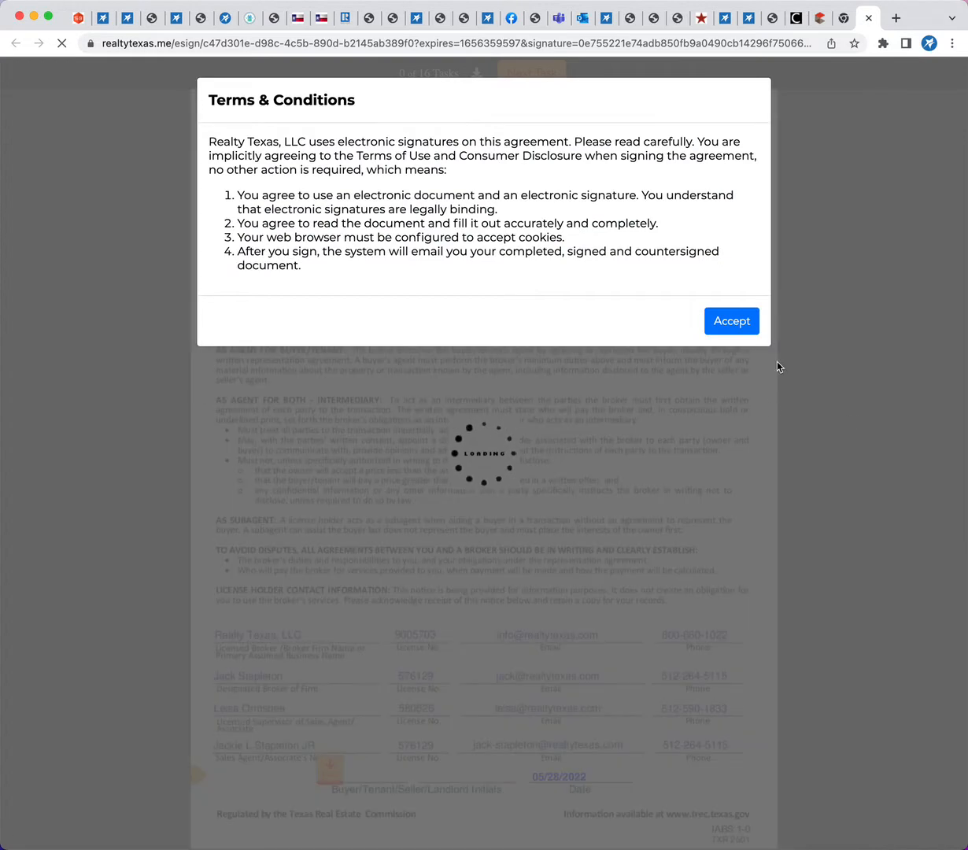
left_click(731, 323)
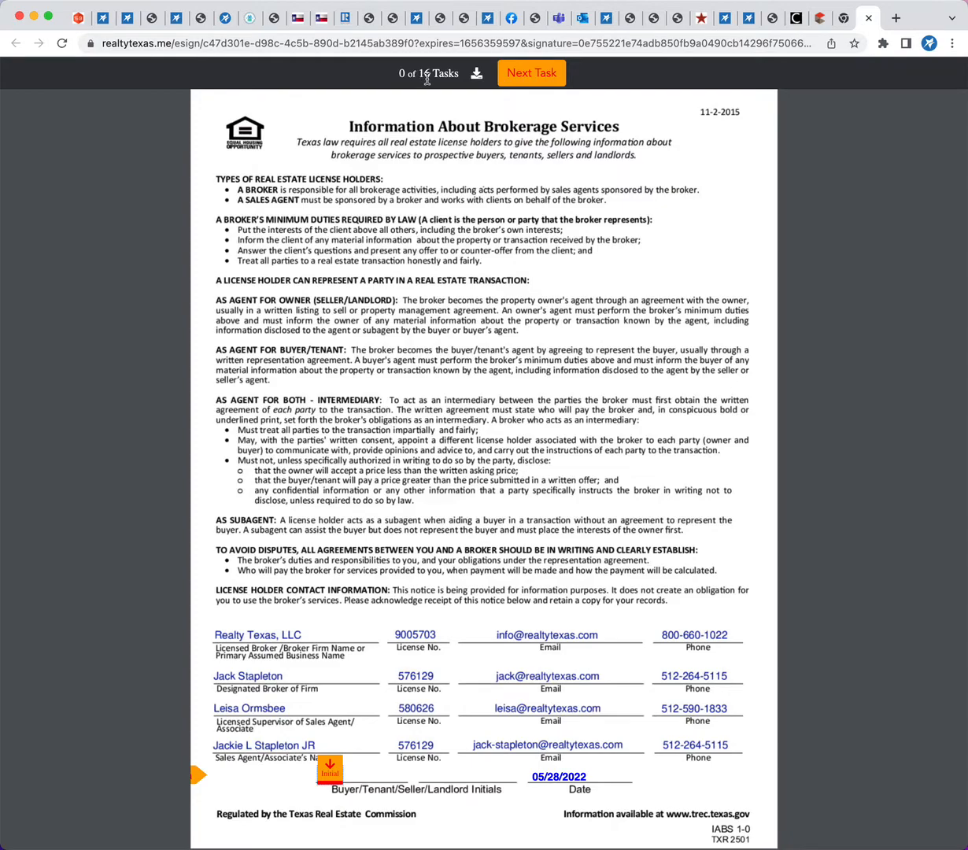
Initial the Information About Brokerage Services form, and initial the first four pages and sign the last page of the Residential Buyer/Tenant Representation Agreement
left_click(510, 75)
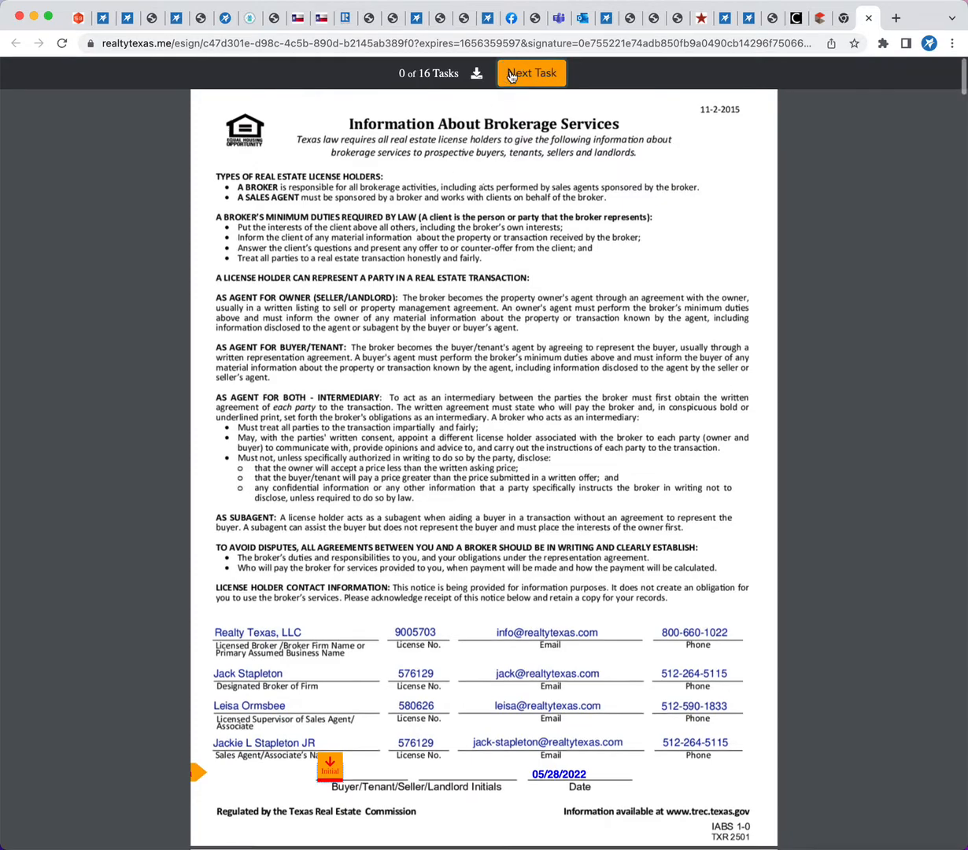
left_click(329, 449)
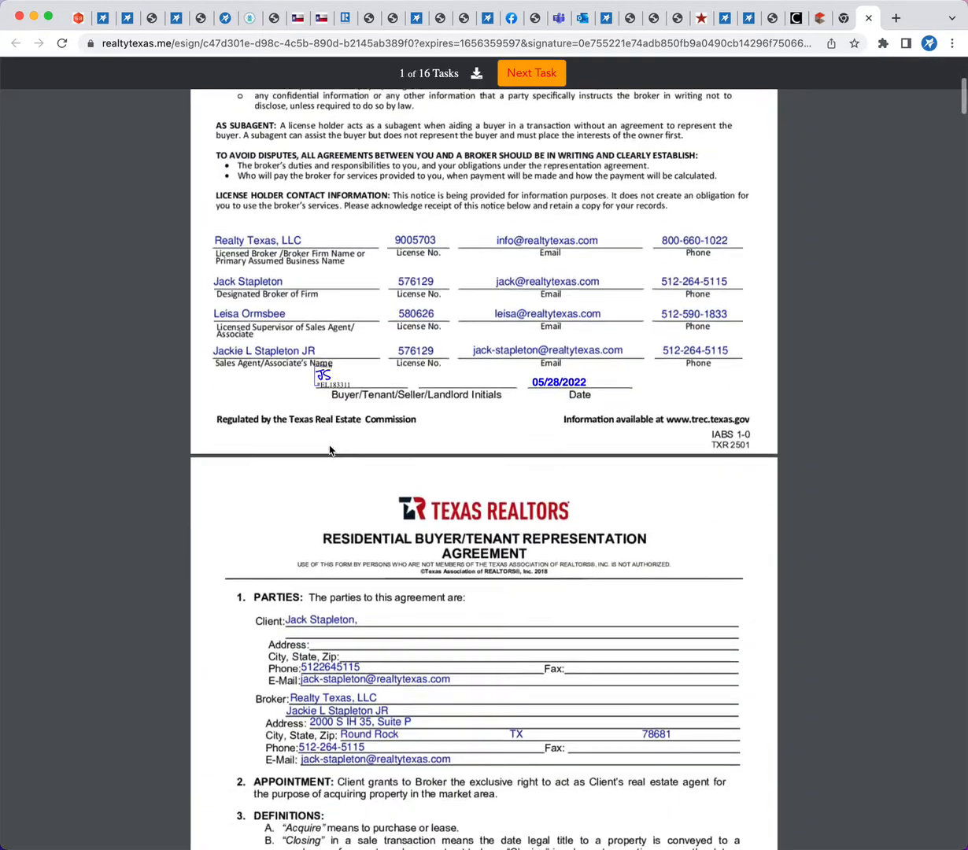
left_click(593, 450)
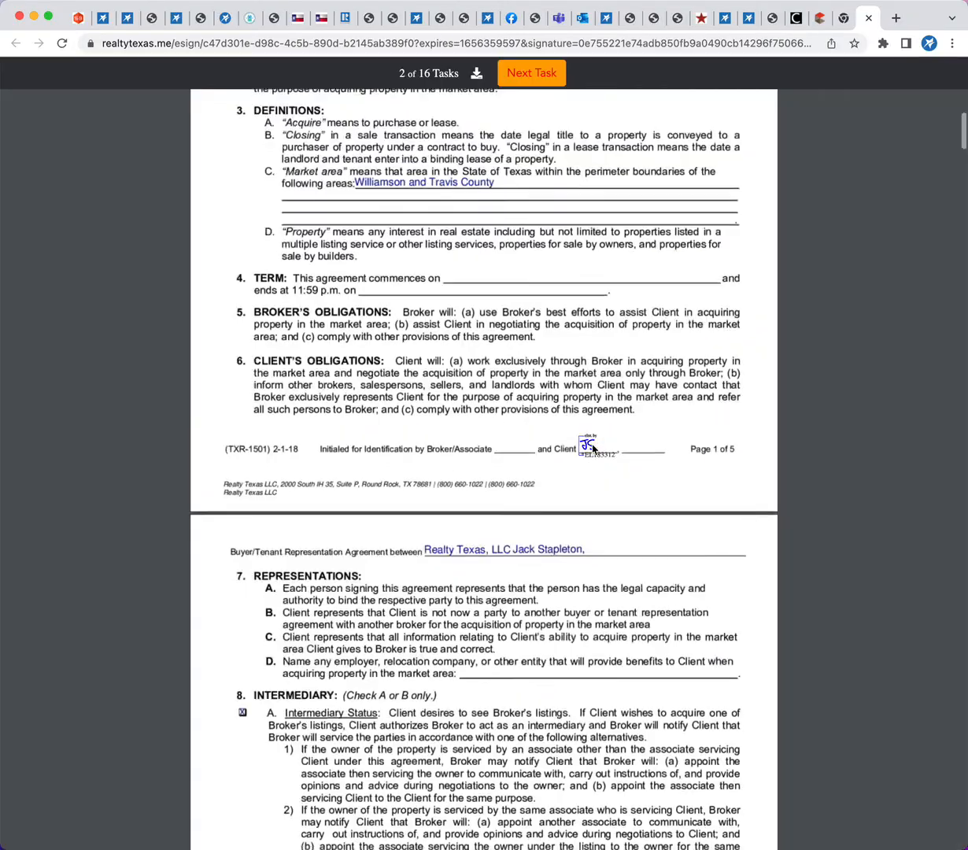
left_click(594, 450)
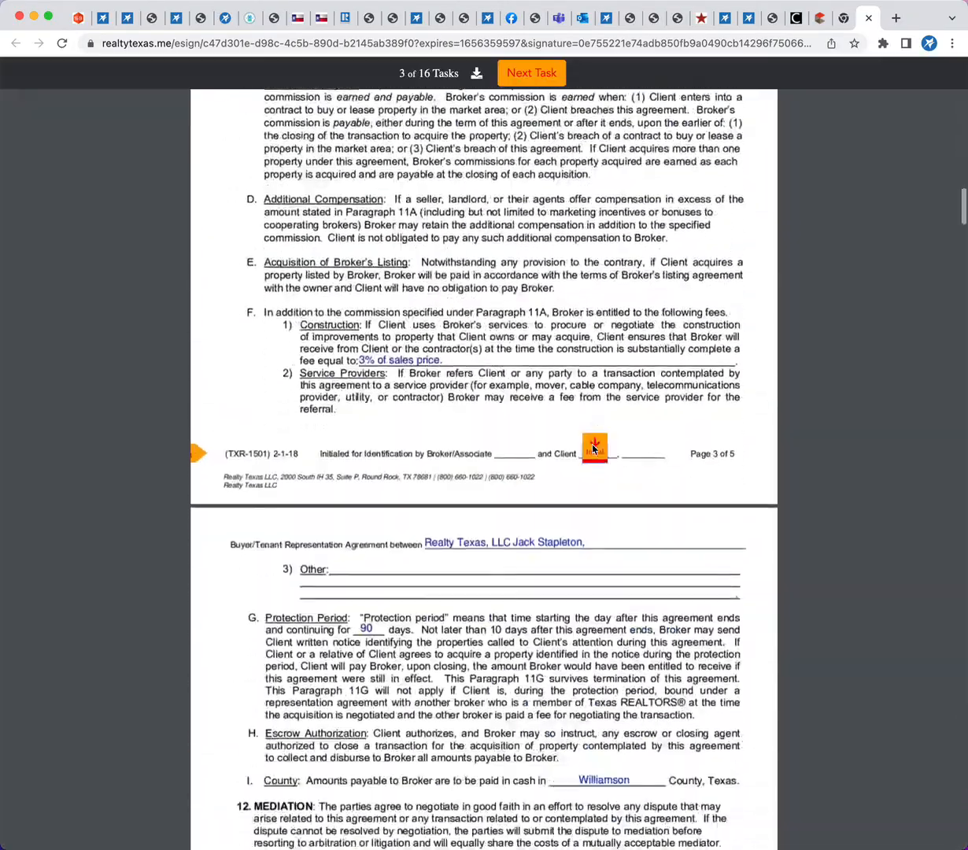
left_click(594, 450)
left_click(593, 448)
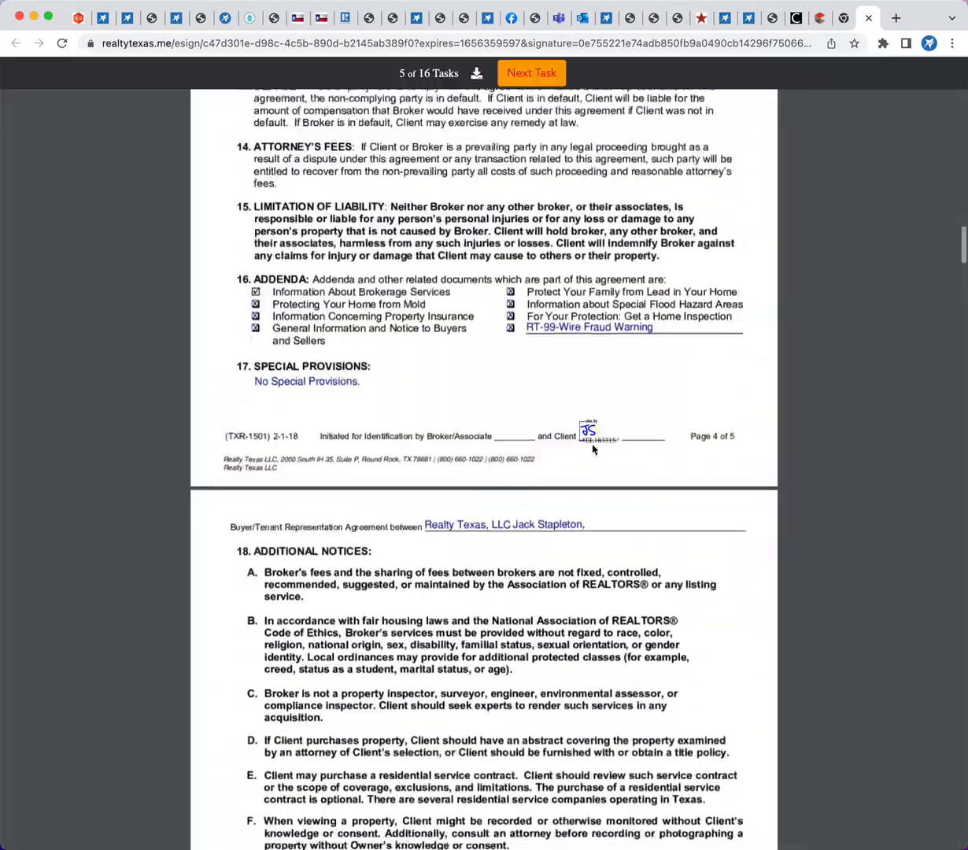
left_click(527, 445)
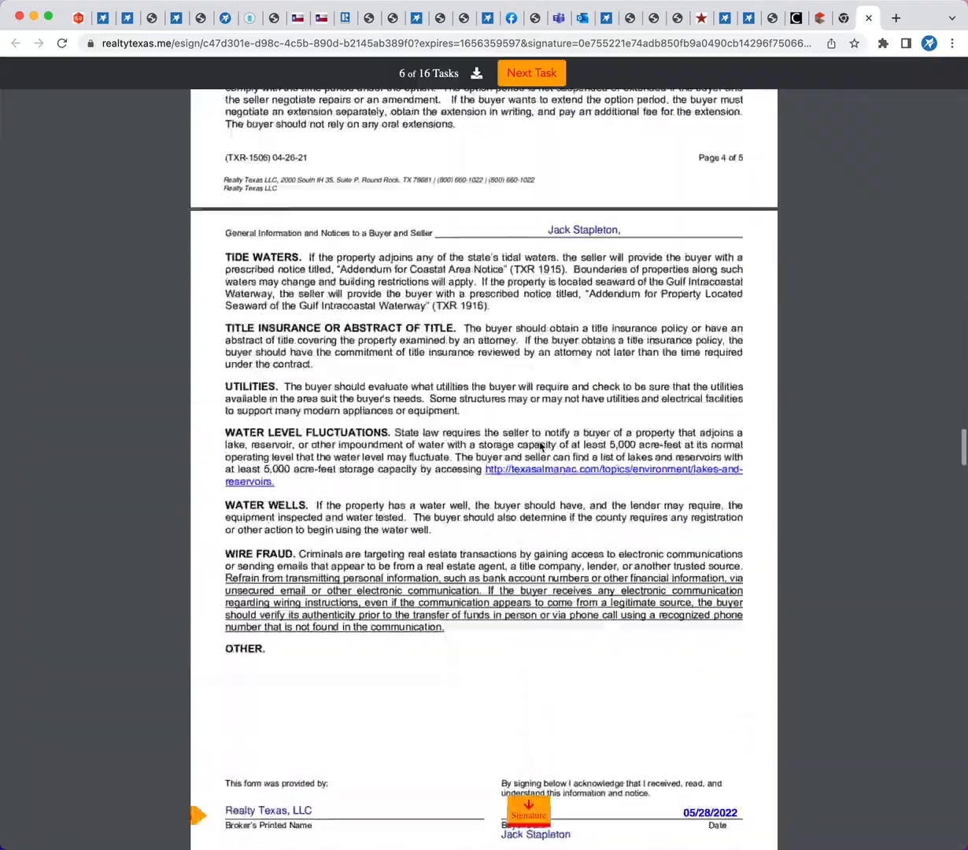
Sign the General Information and Notices form and complete the initials on the inspection hazards, mold and following information forms up to the FHA home inspection notice
left_click(525, 443)
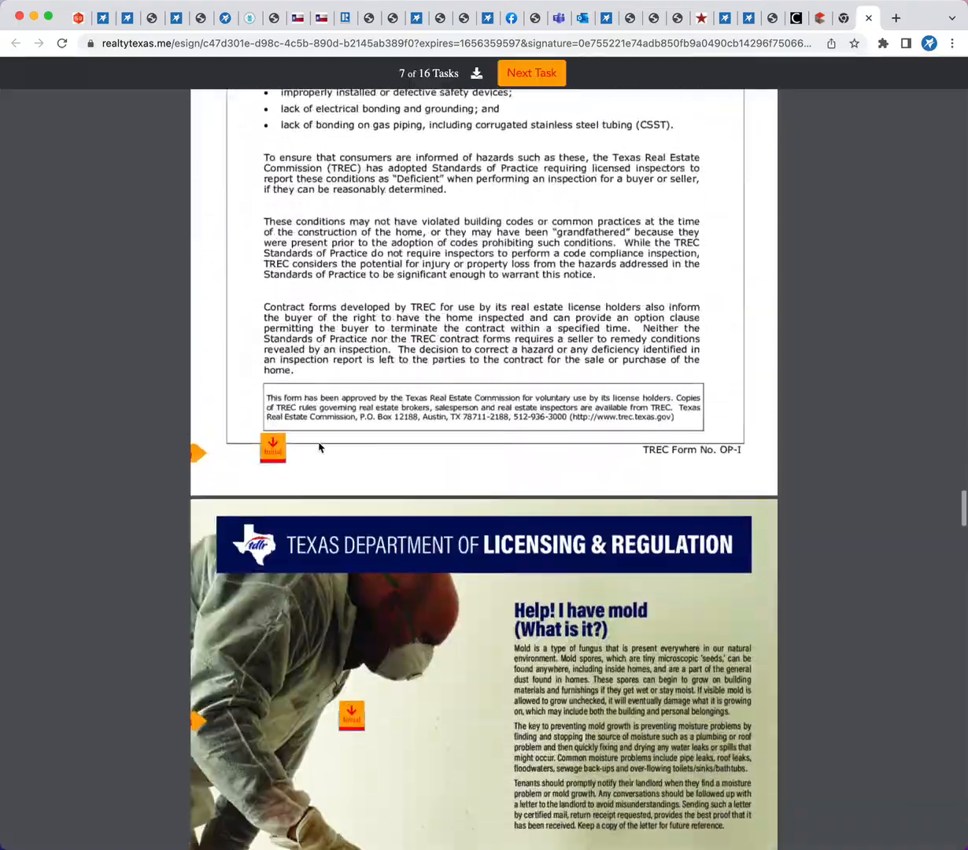
left_click(274, 446)
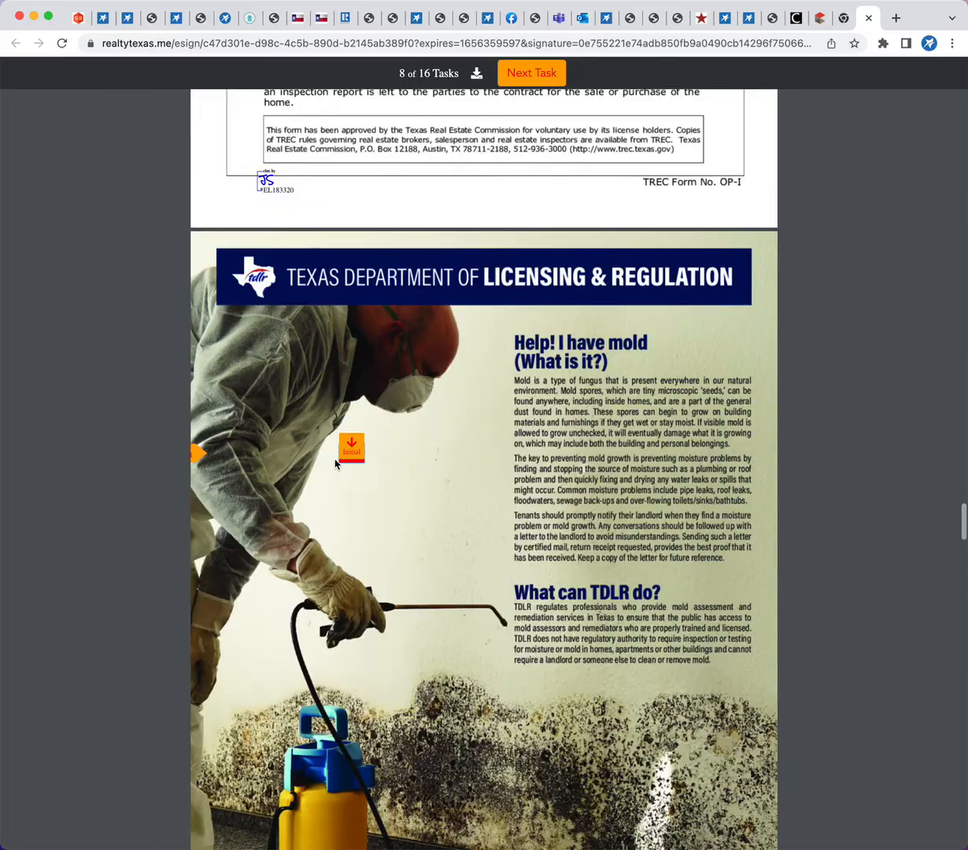
left_click(350, 452)
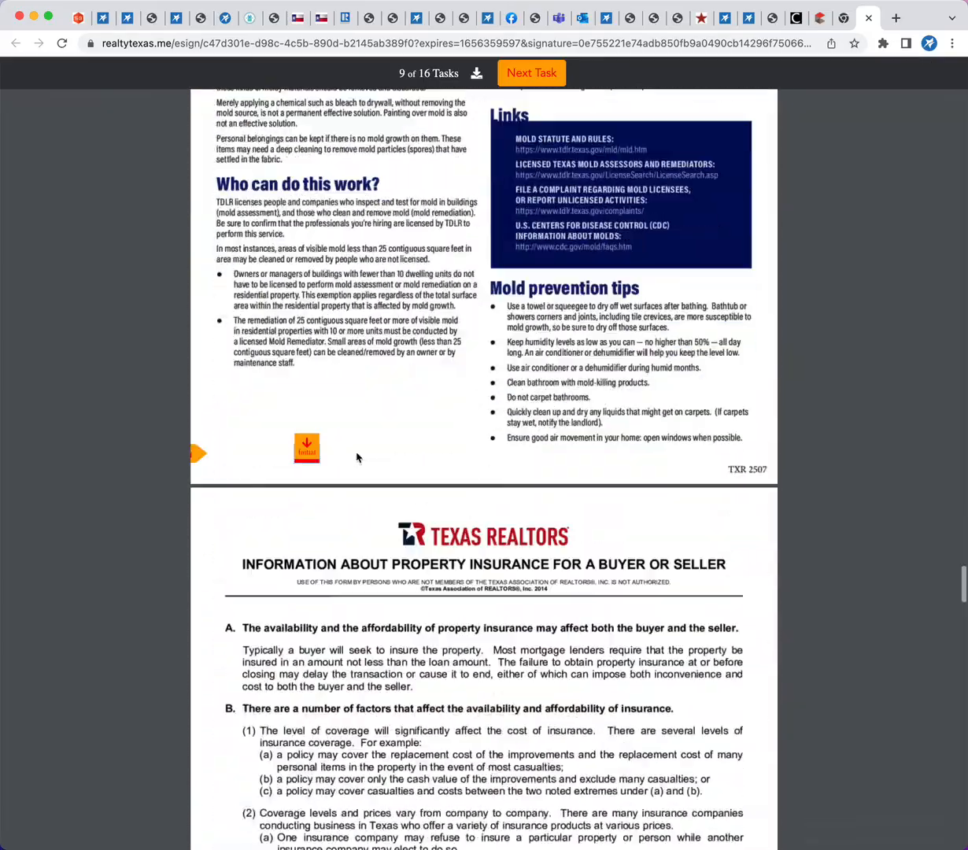
left_click(302, 443)
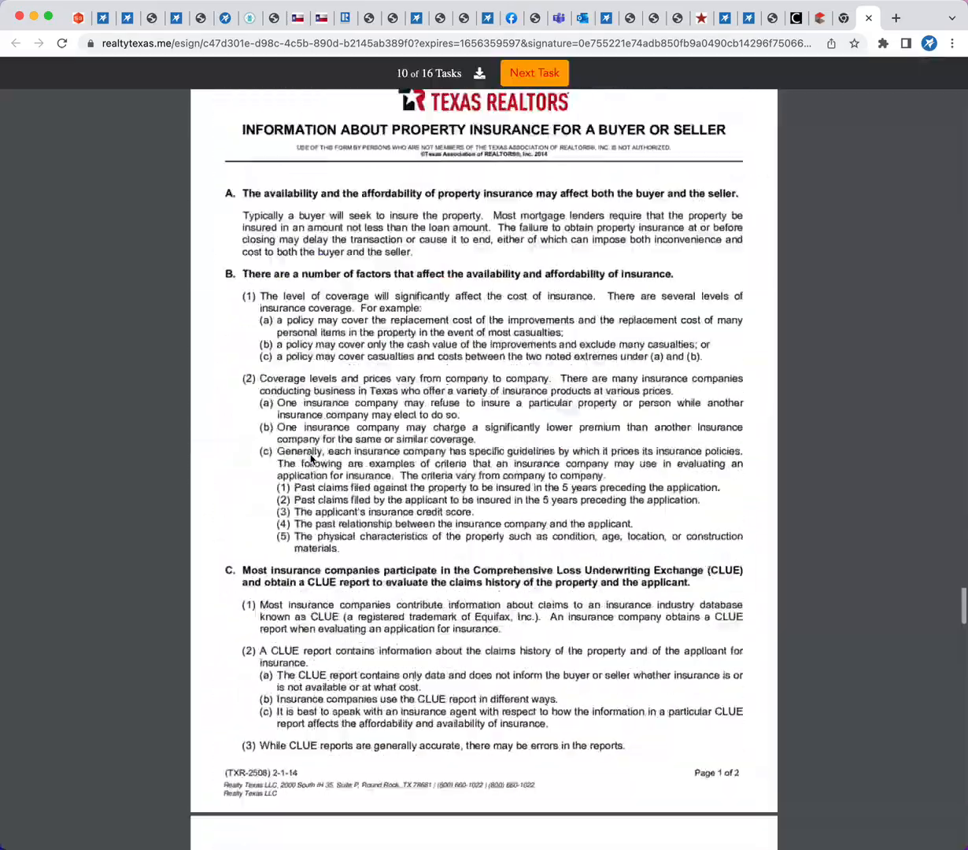
left_click(254, 447)
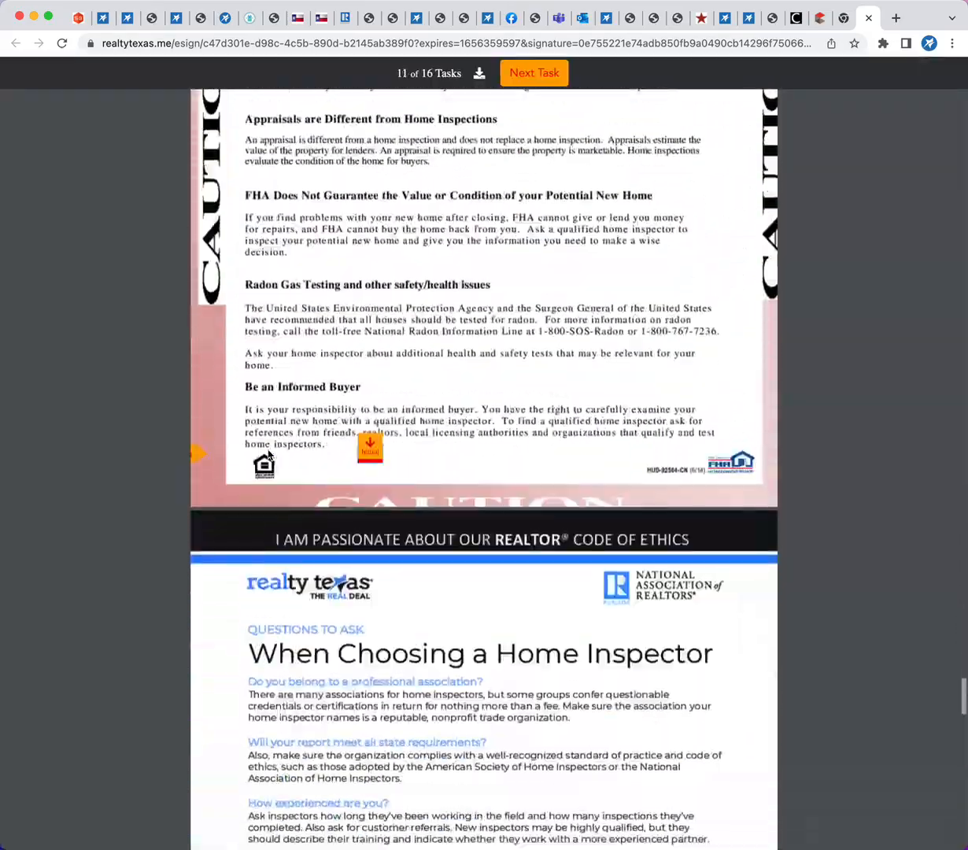
Initial the remaining home inspection and mineral clauses forms, sign the Wire Fraud Warning, and finish and send the signed envelope
left_click(375, 455)
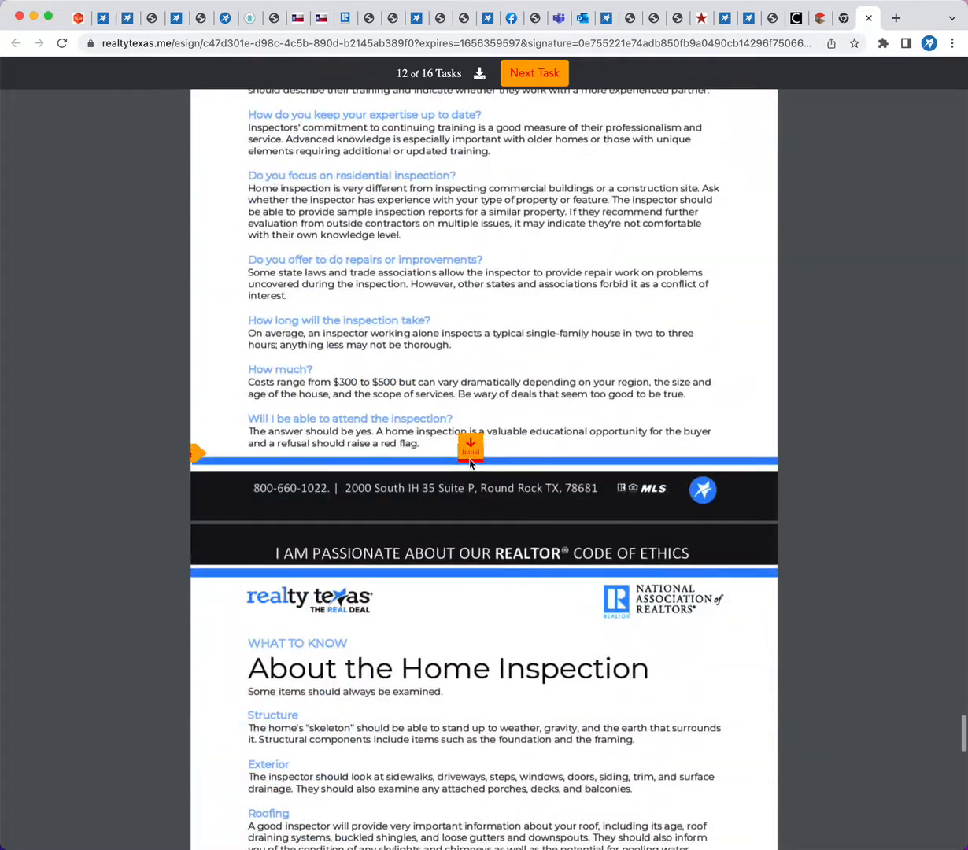
left_click(469, 455)
left_click(362, 458)
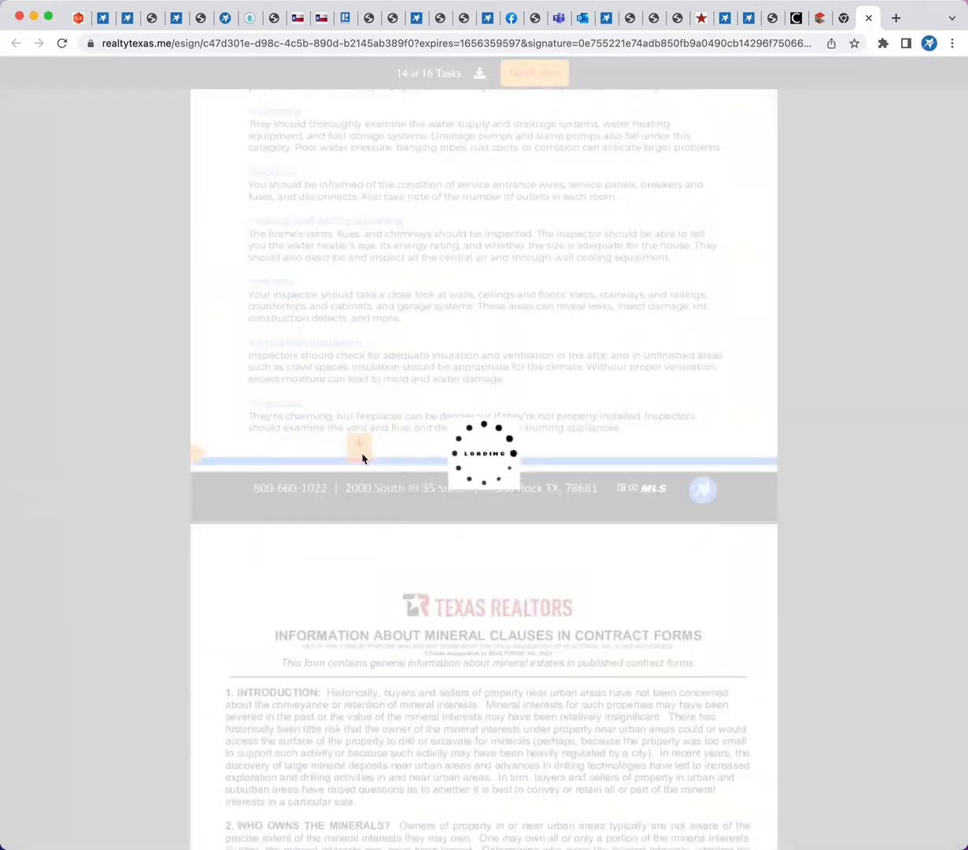
left_click(254, 447)
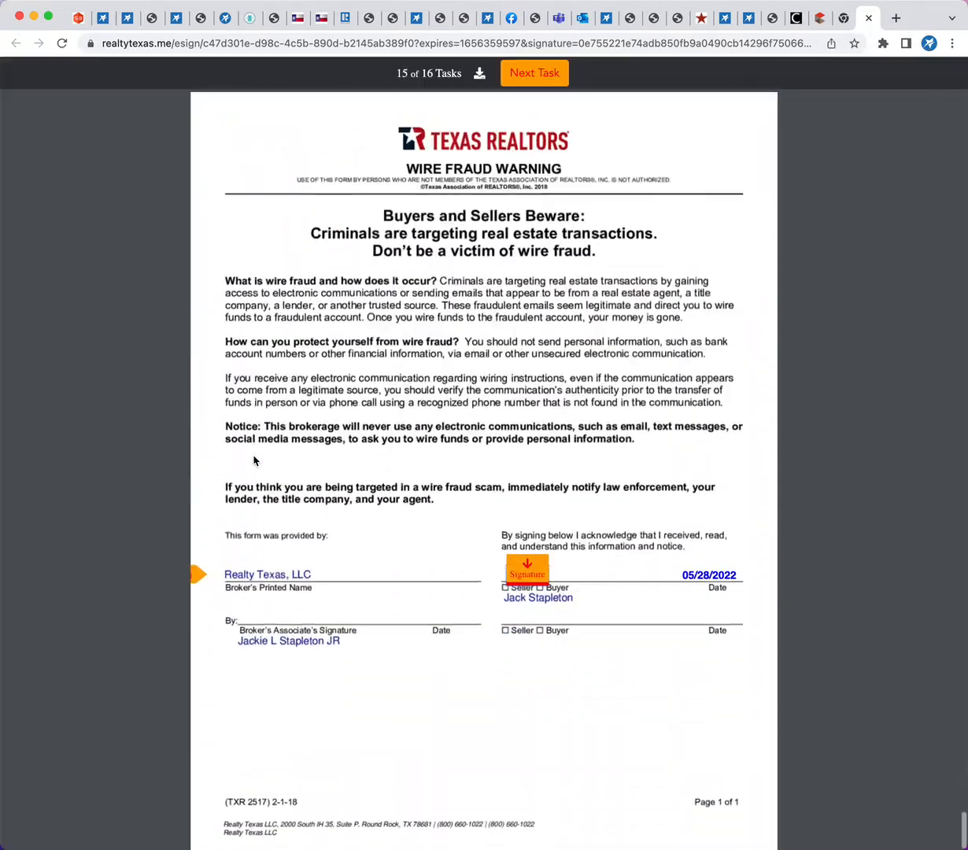
left_click(542, 556)
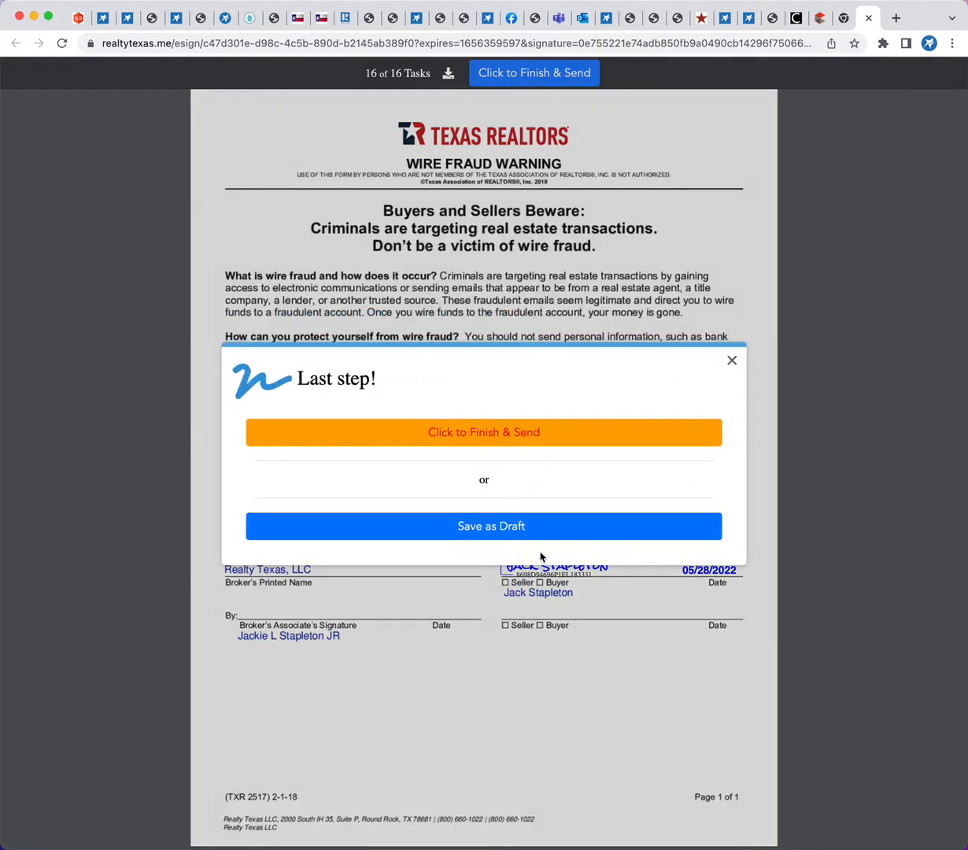
left_click(462, 433)
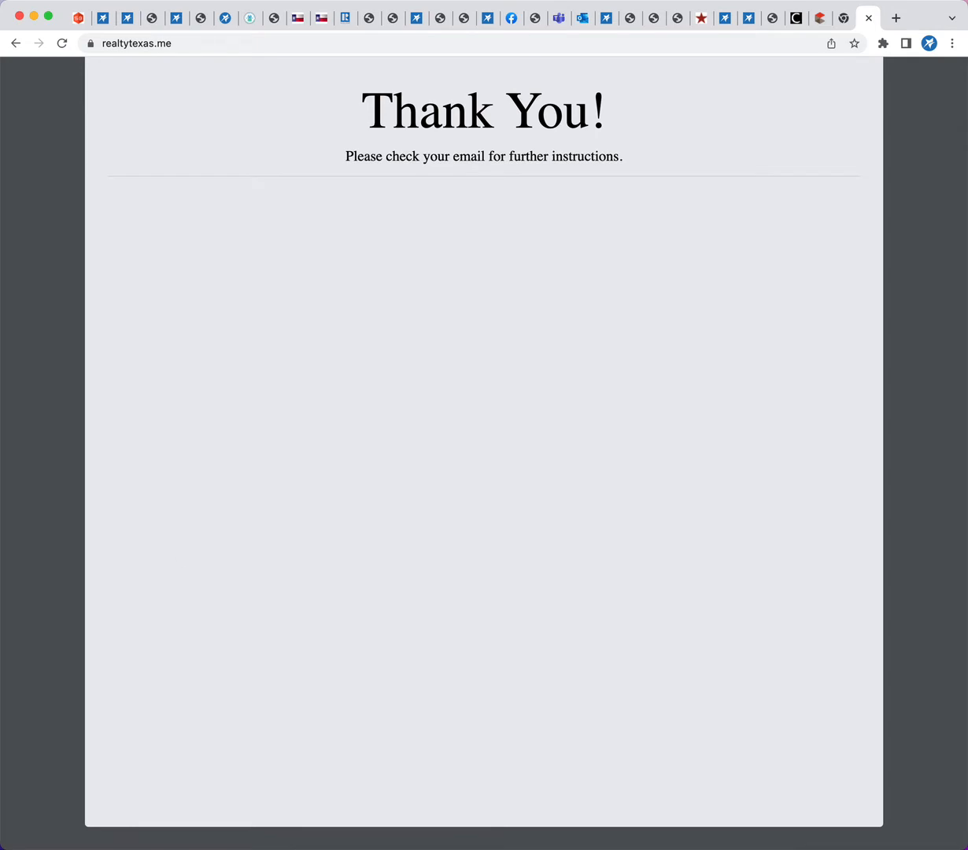
Switch to the Messages app, open the eSign link in today's Realty Texas text message, and finish and send the documents from there
key("super+Tab")
left_click(227, 294)
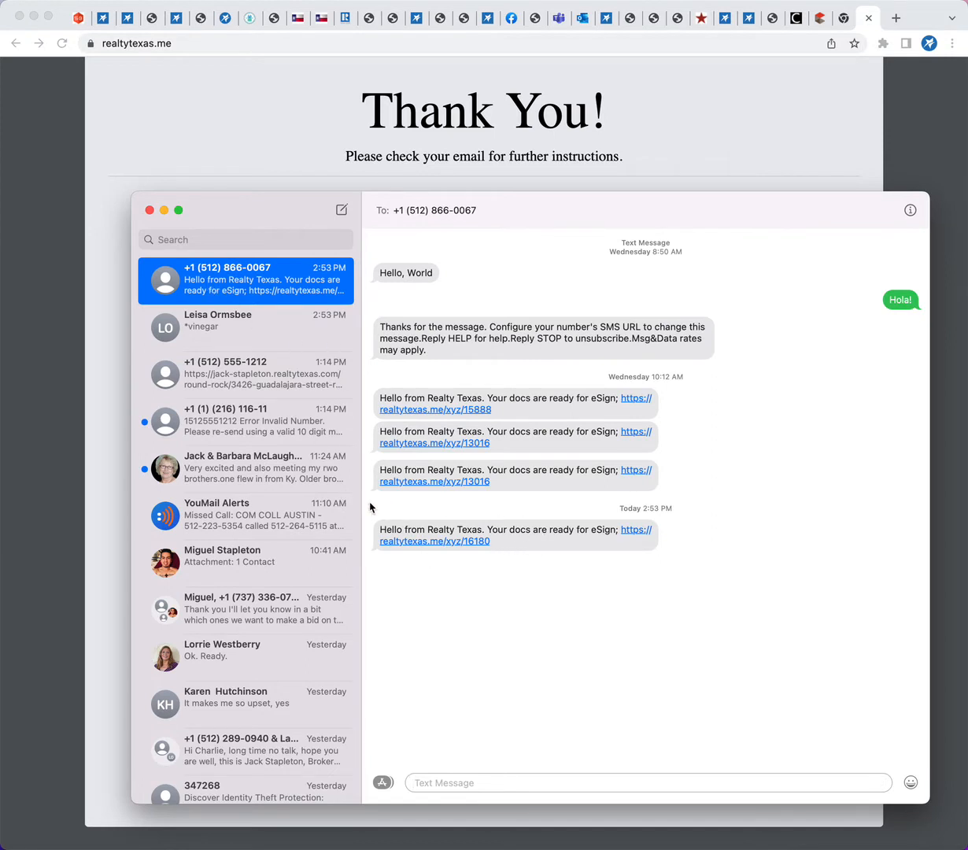
left_click_drag(378, 526, 610, 522)
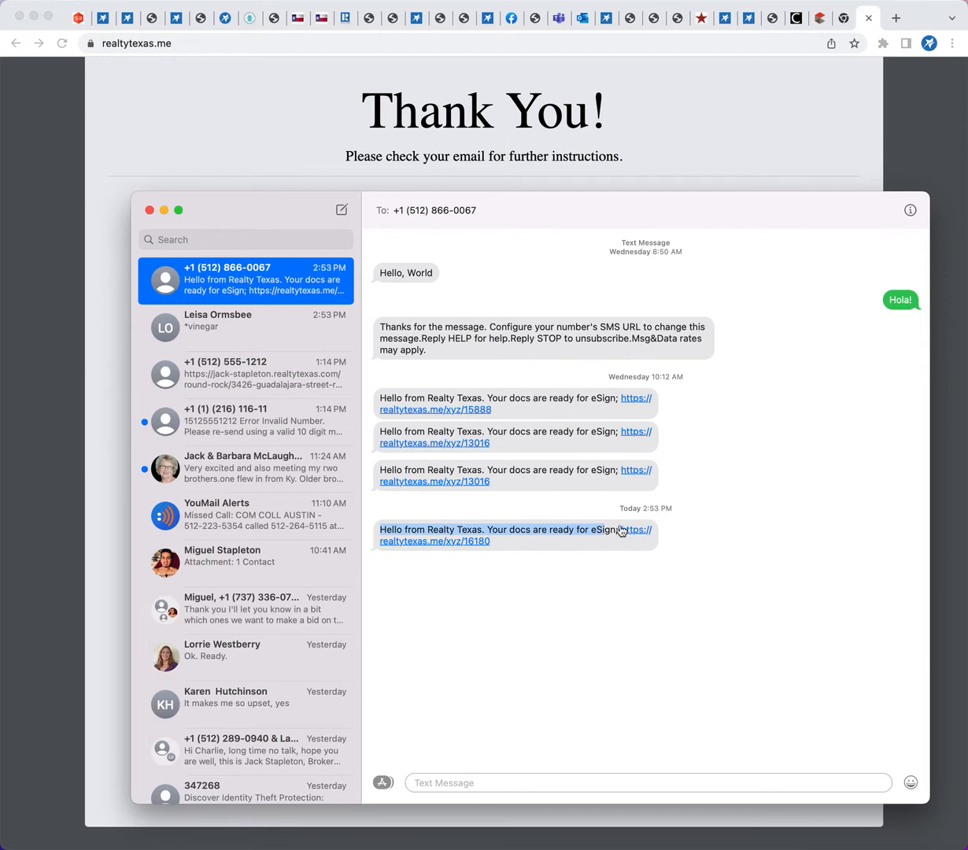
left_click(629, 532)
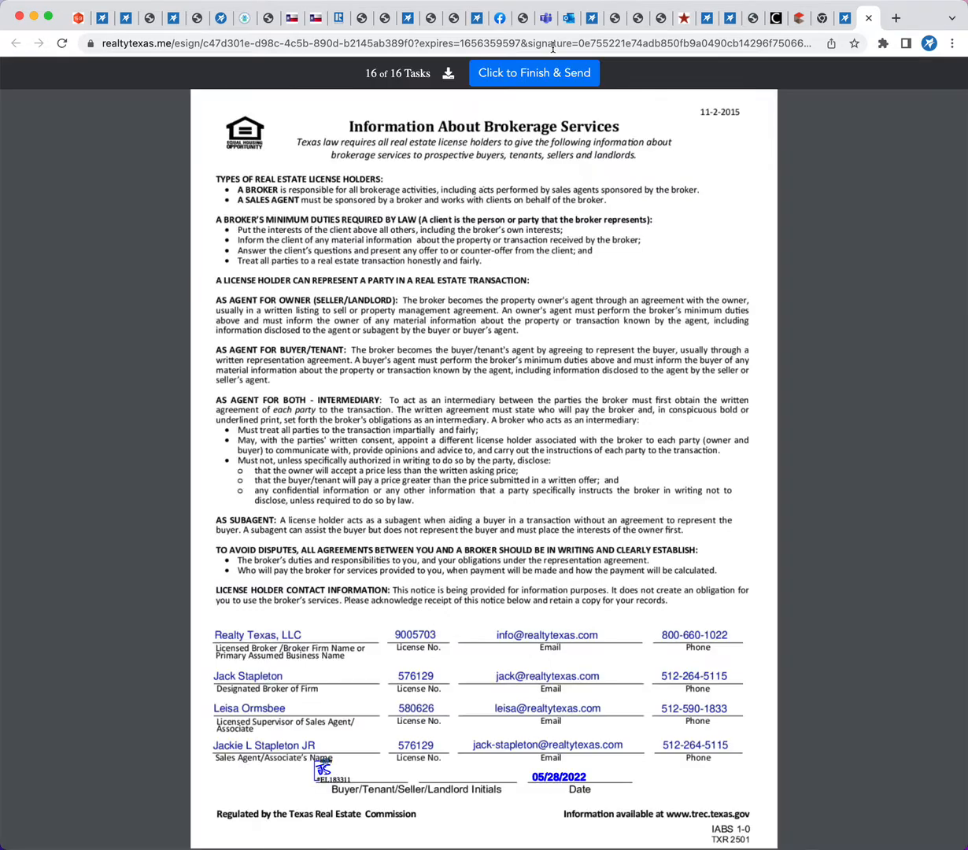
left_click(525, 70)
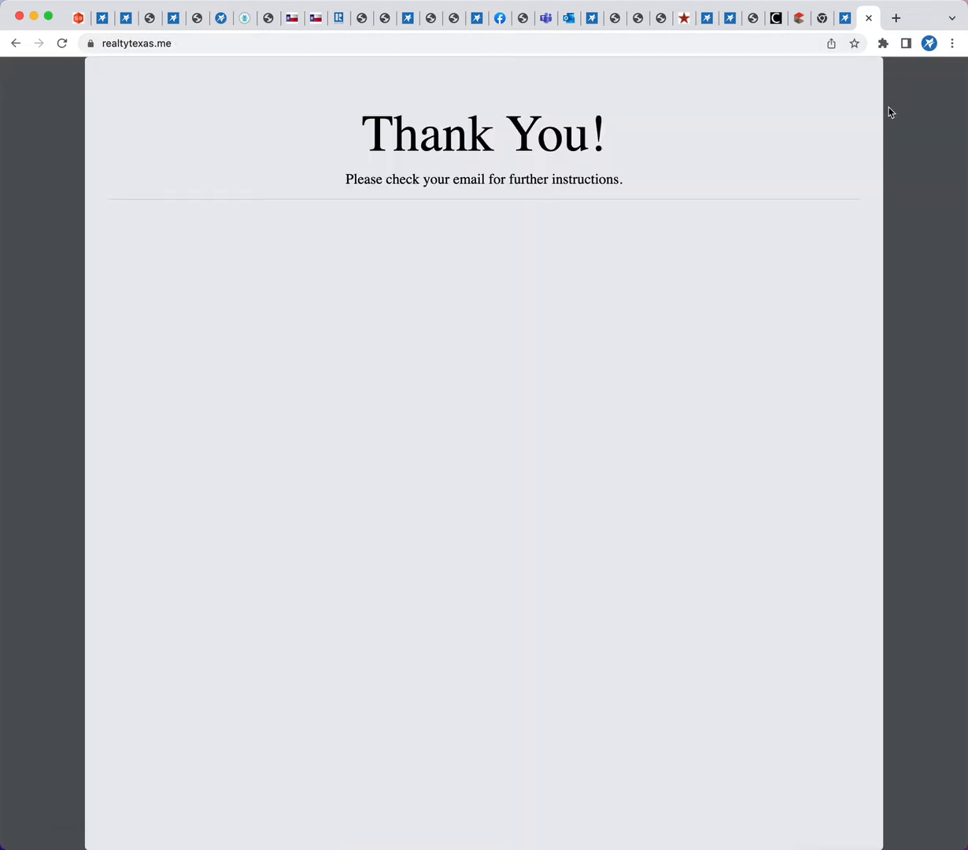
left_click(102, 19)
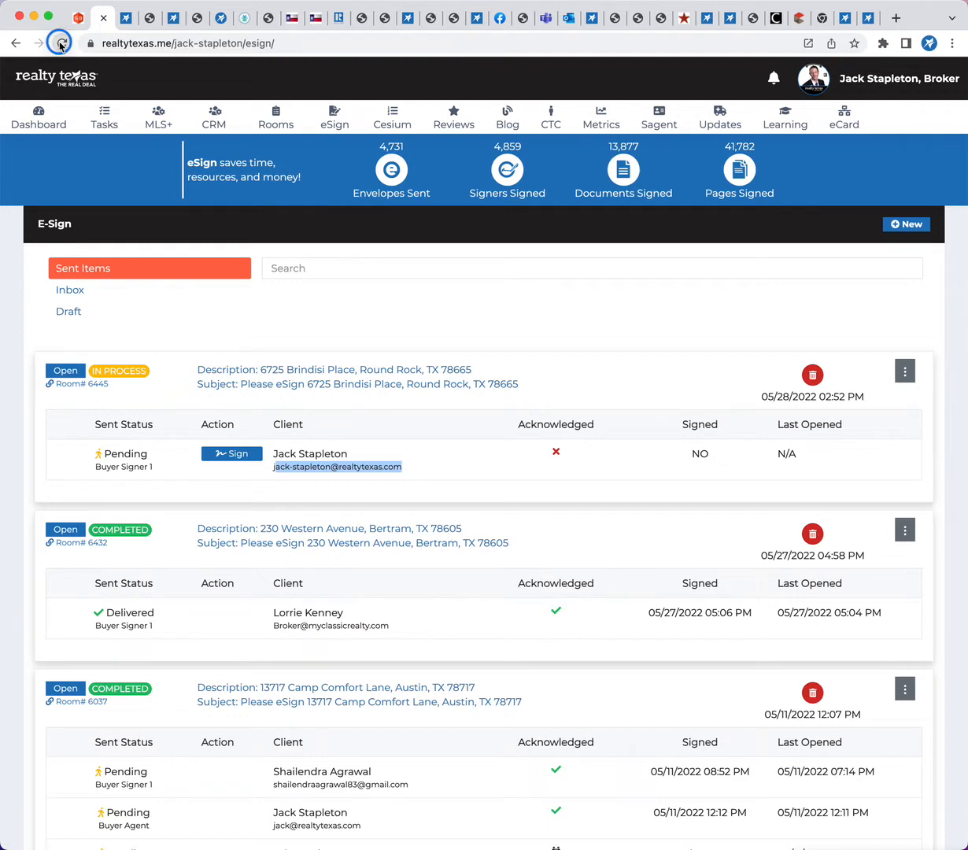
left_click(62, 44)
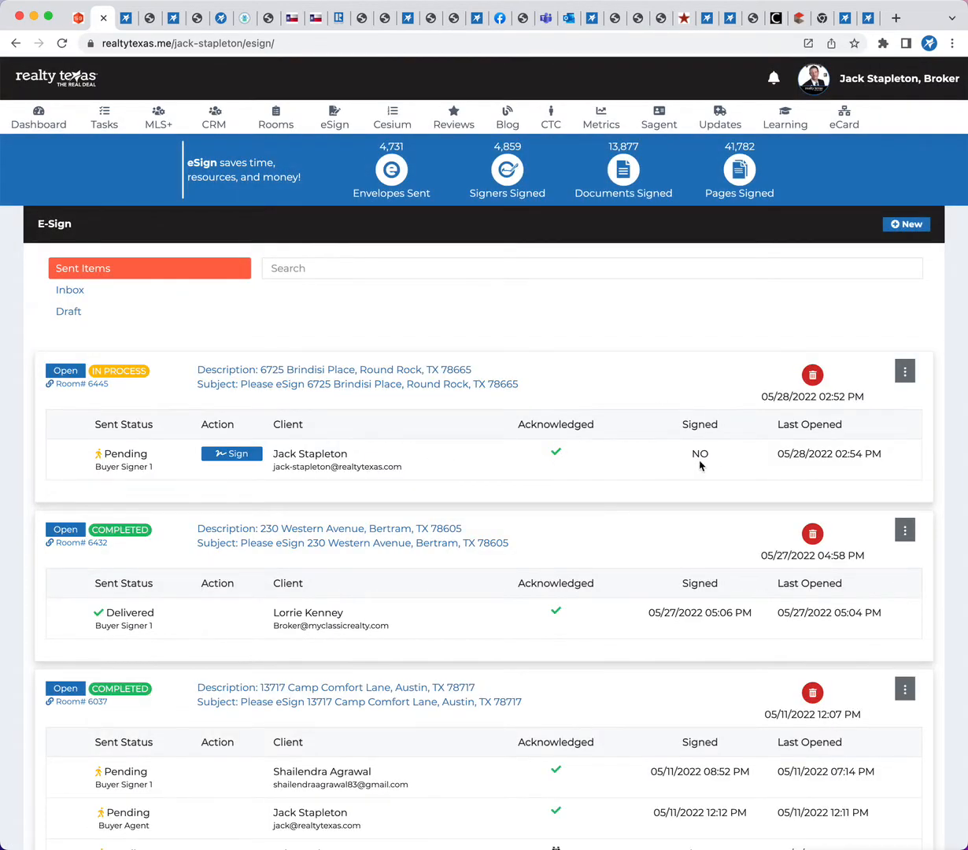
left_click(62, 43)
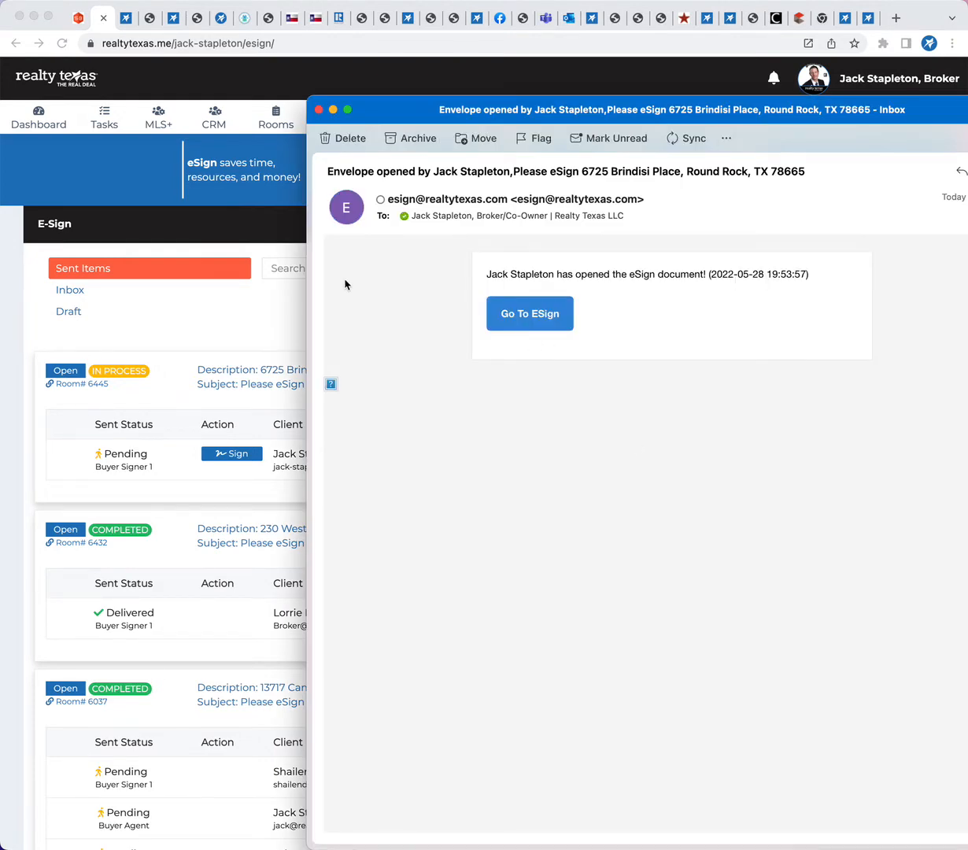
left_click(319, 109)
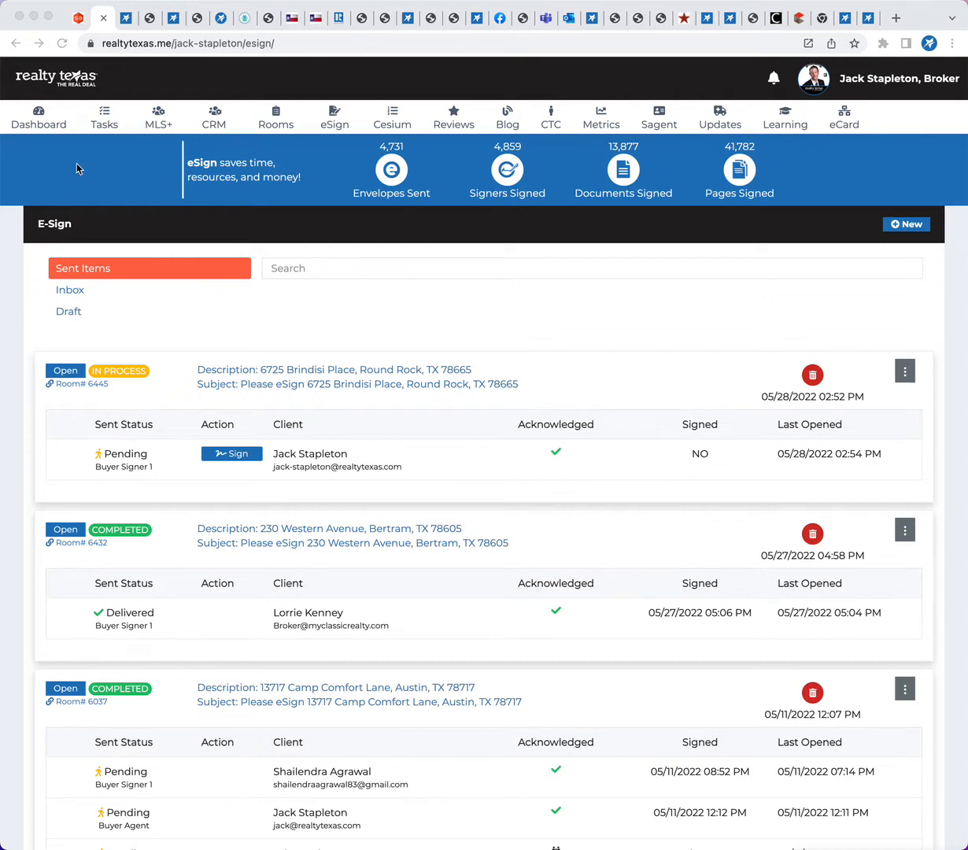
Refresh the eSign sent items and check the signed and last-opened times of the newest envelope
left_click(61, 44)
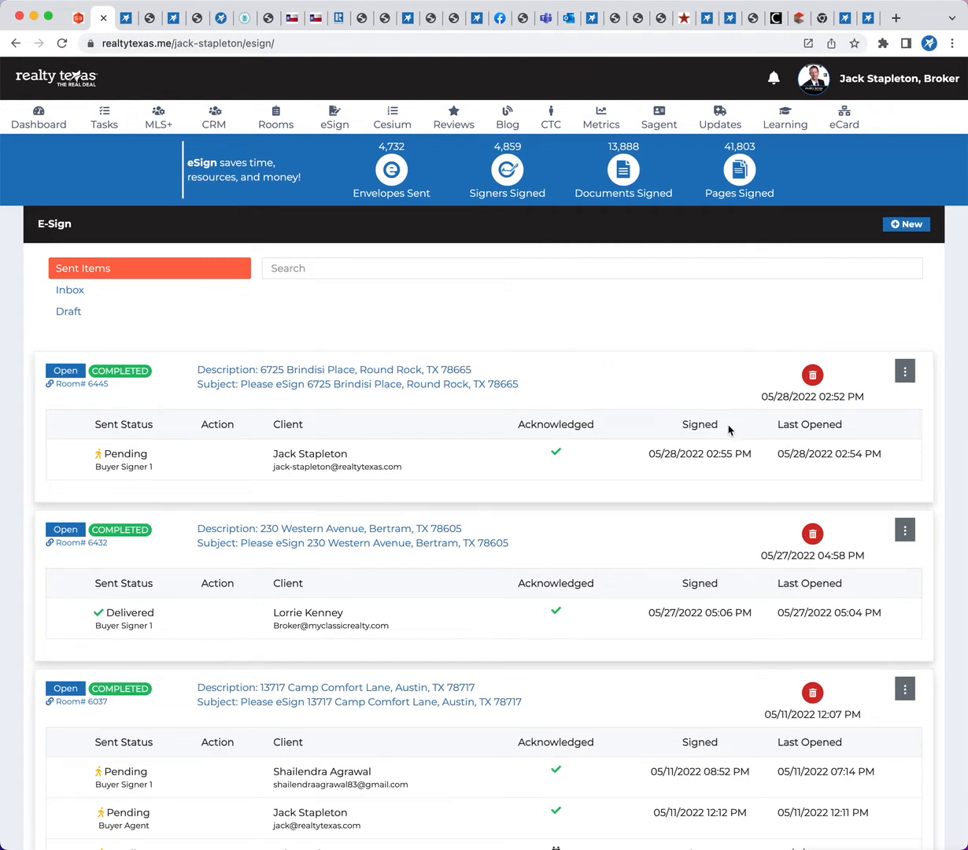
left_click(659, 454)
left_click_drag(683, 455, 768, 457)
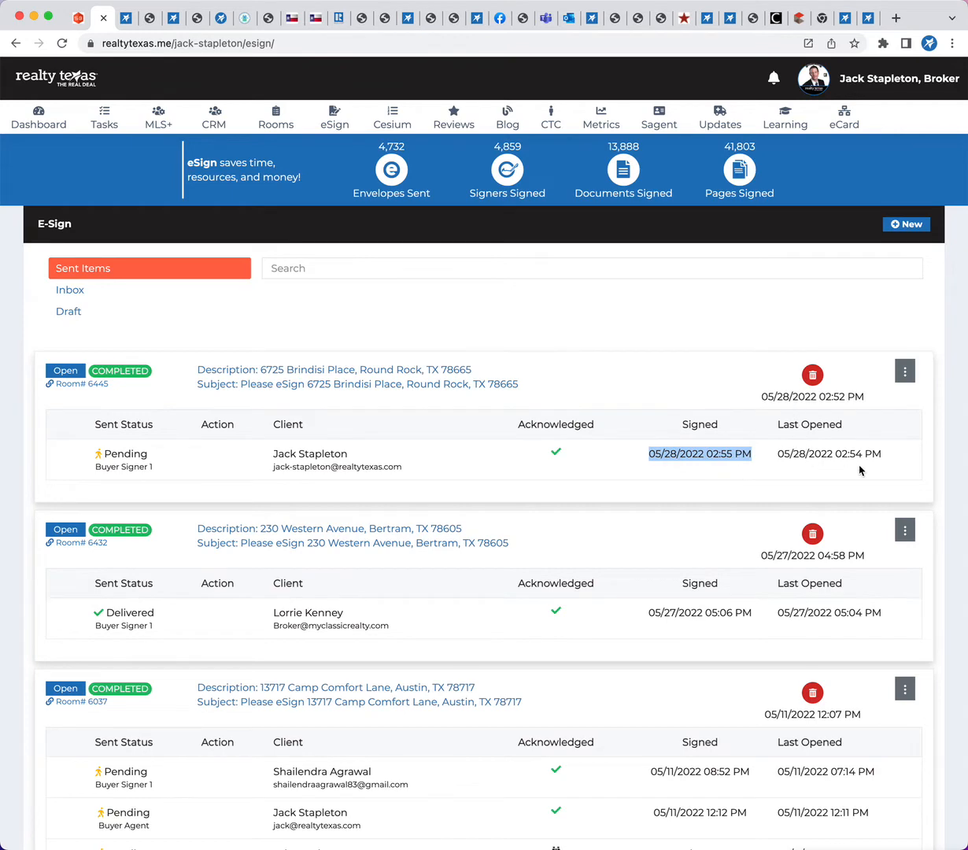
left_click_drag(834, 455, 880, 455)
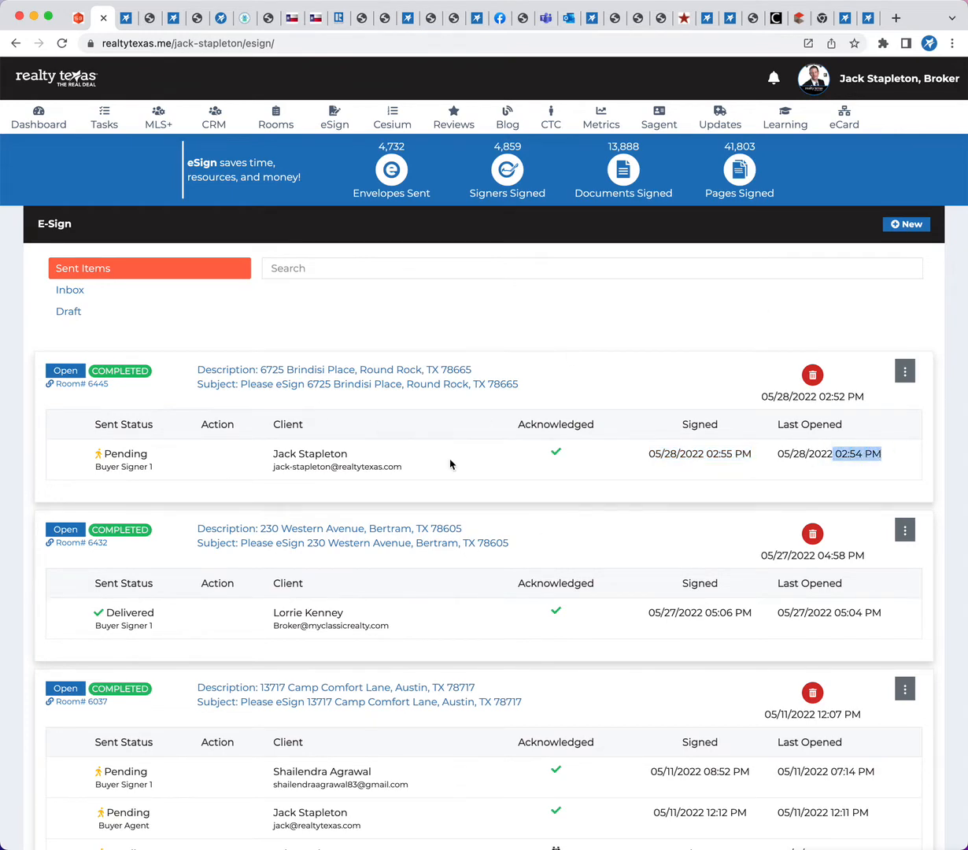
Open the transaction room linked to the newest envelope and show its eSign envelopes
left_click(68, 374)
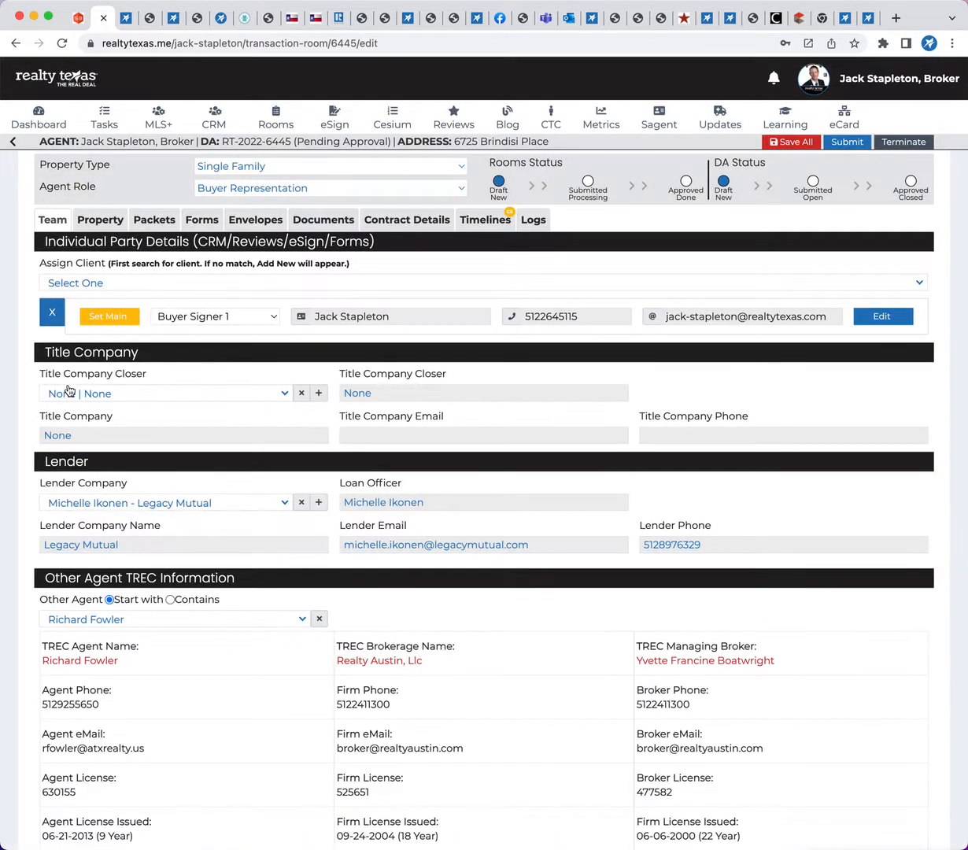
left_click(267, 222)
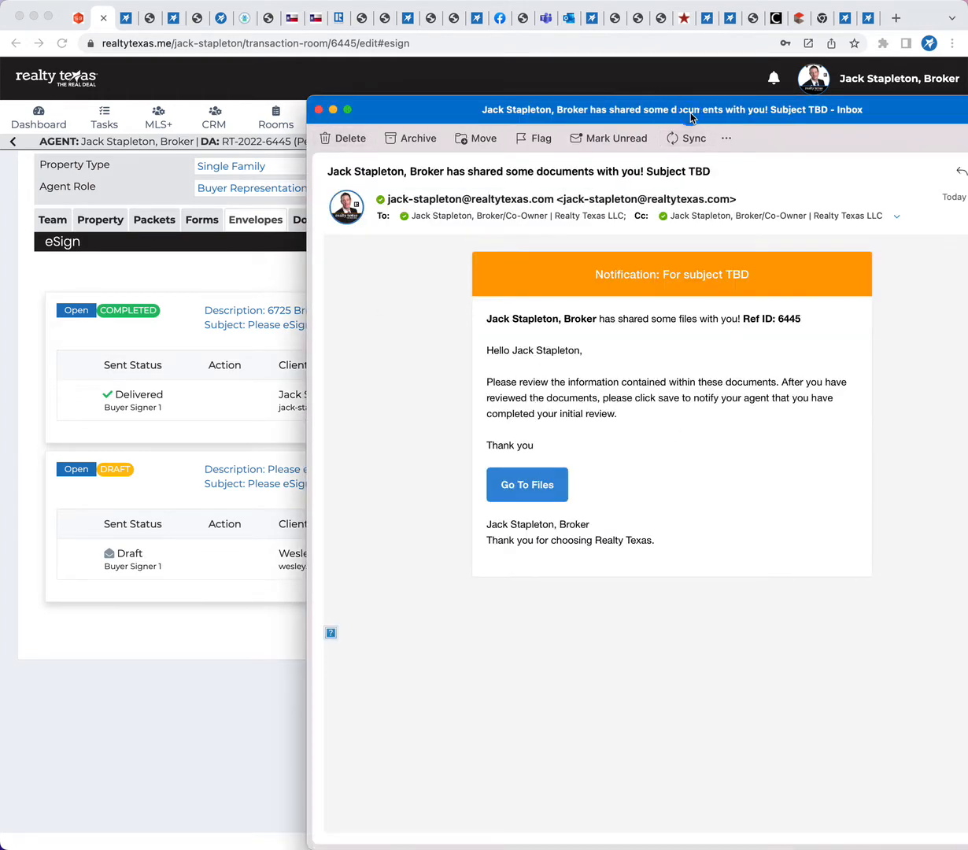
Open the shared files from the document-sharing notification e-mail and review the brokerage services form, buyer representation agreement and general information notice
left_click_drag(661, 110, 511, 91)
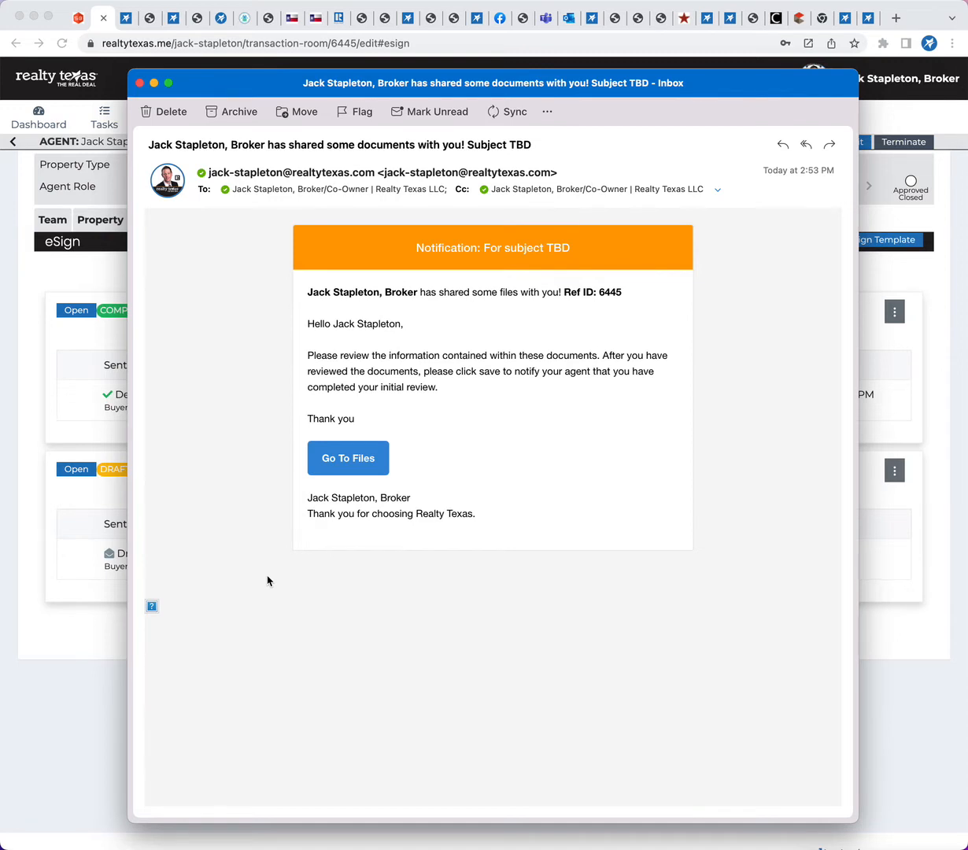
left_click(337, 463)
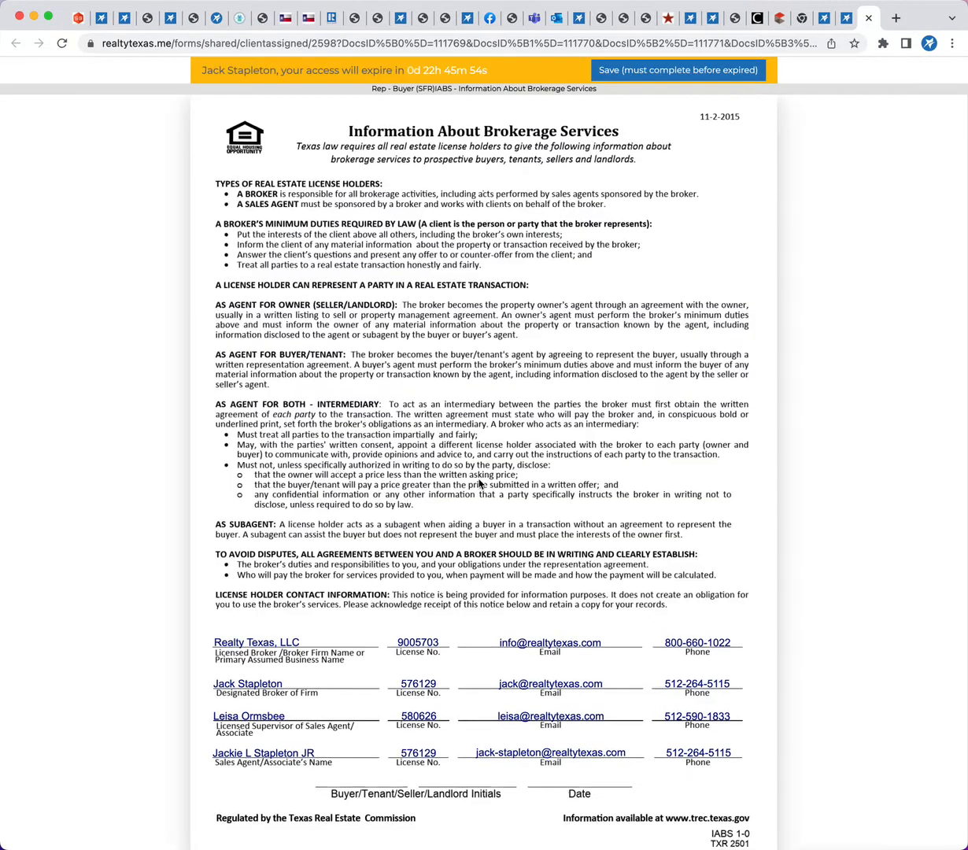
scroll(476, 480, "down", 10)
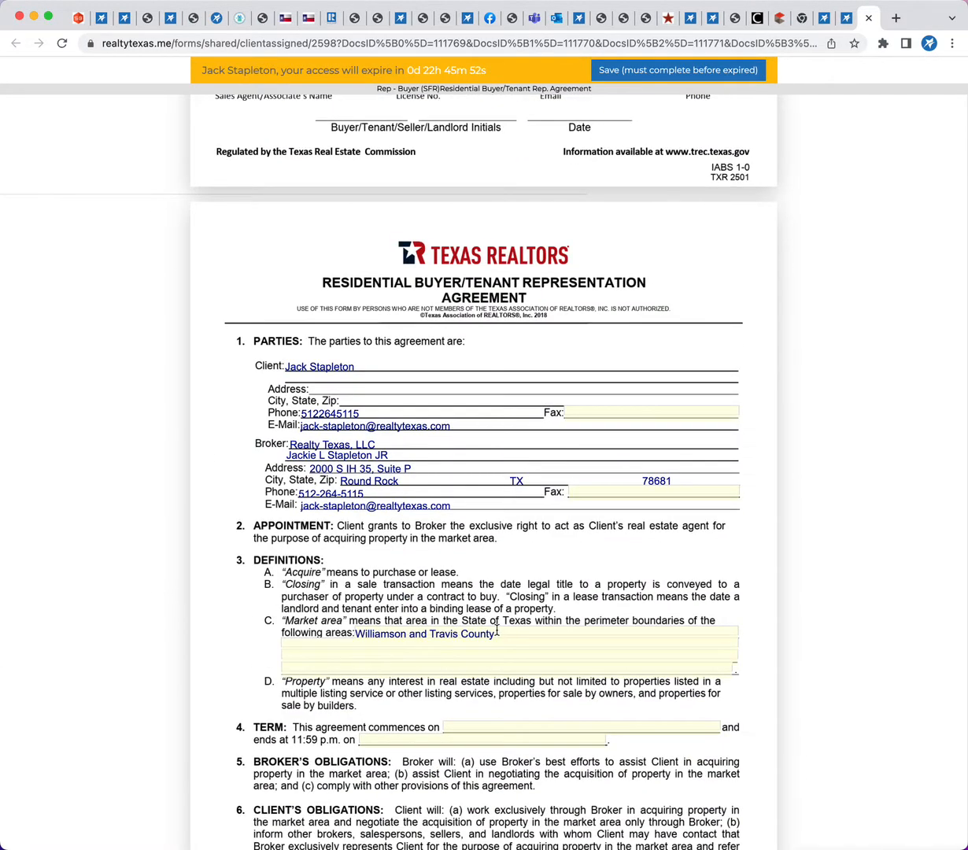
scroll(478, 605, "down", 1)
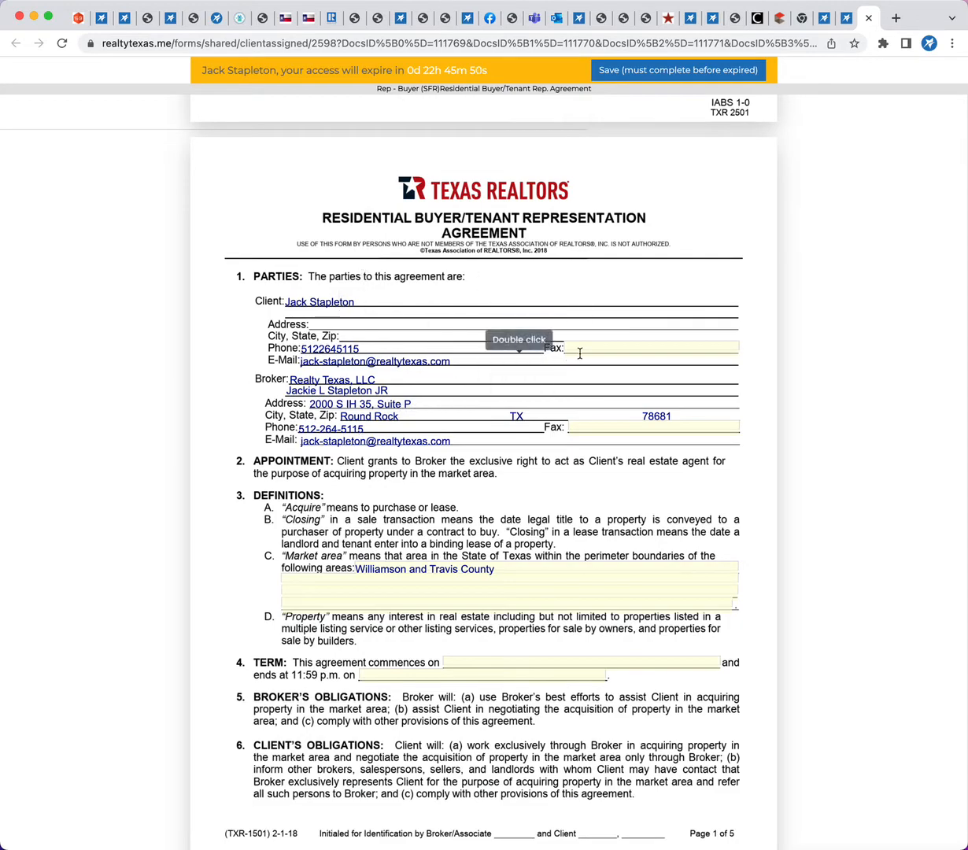
scroll(441, 605, "down", 2)
scroll(449, 621, "down", 12)
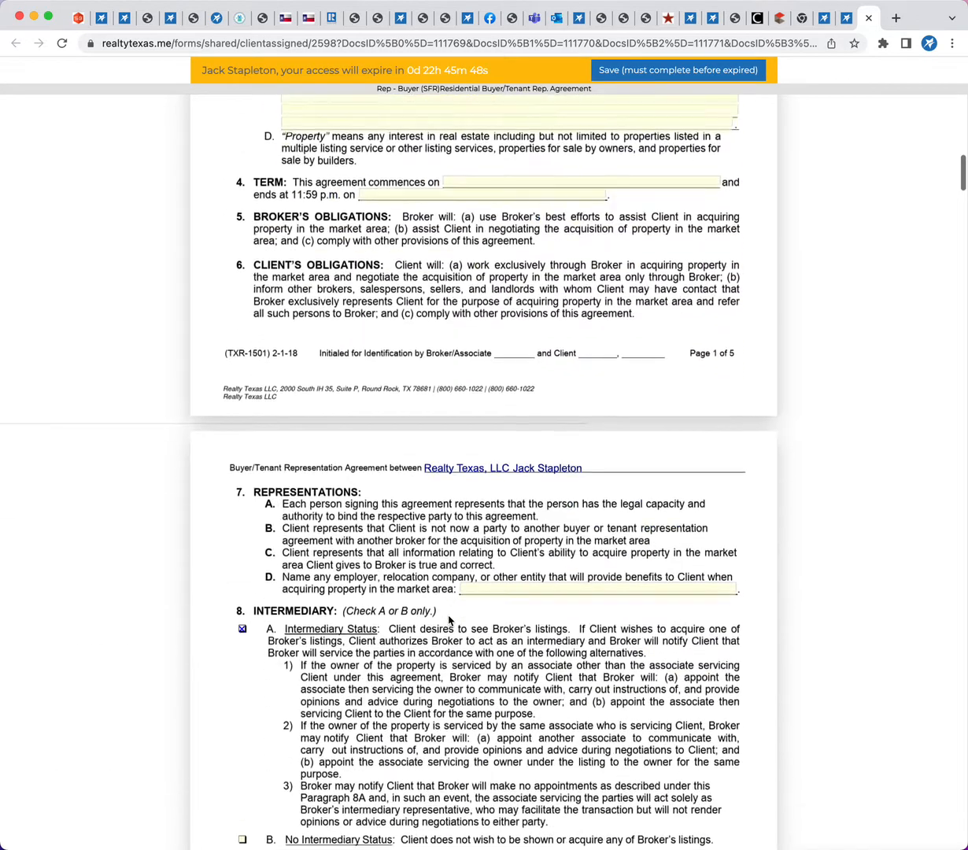
scroll(445, 621, "down", 4)
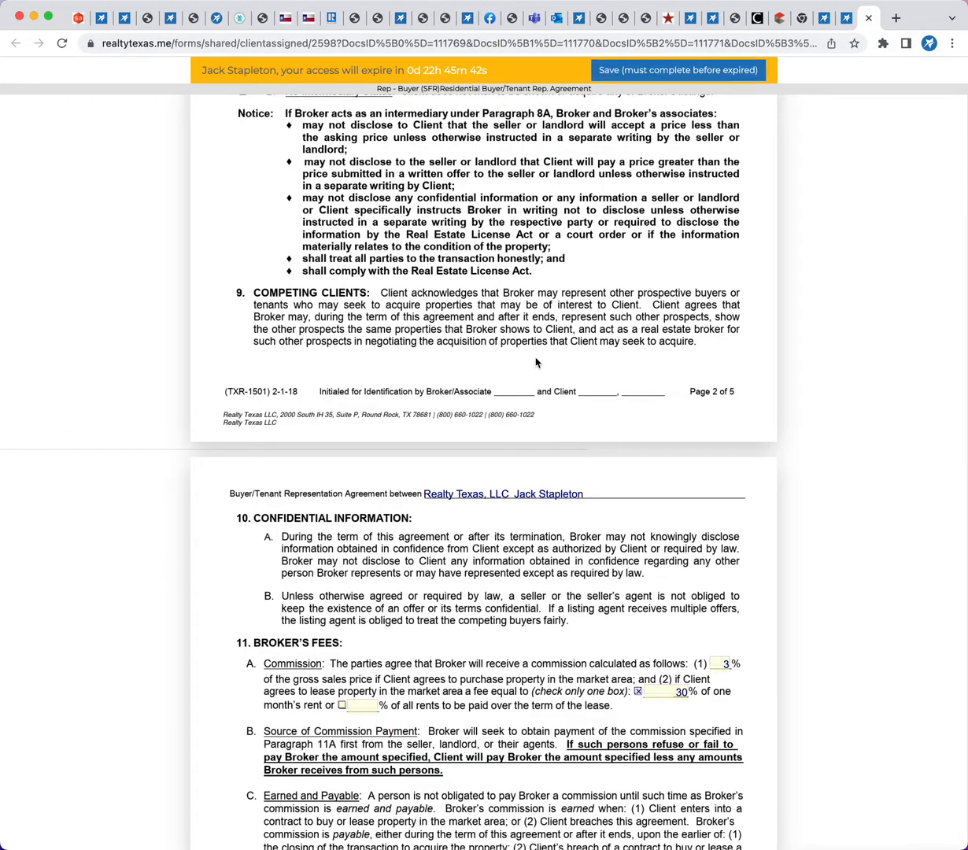
scroll(519, 367, "down", 10)
scroll(517, 367, "down", 2)
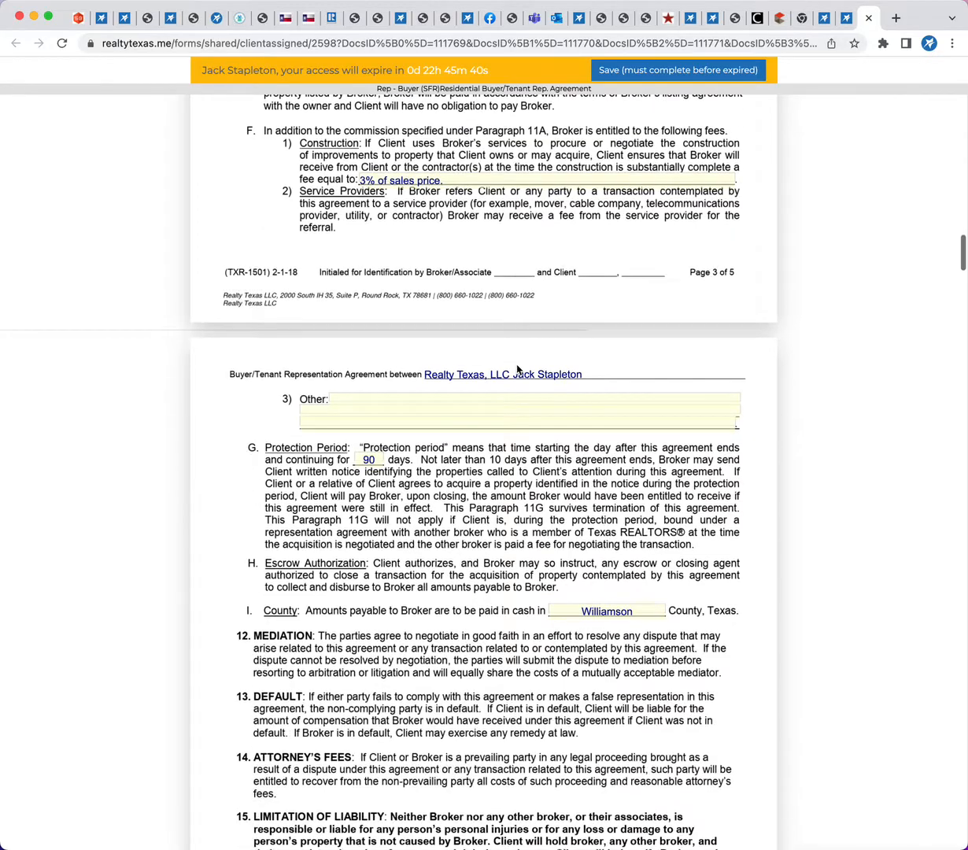
scroll(517, 367, "down", 8)
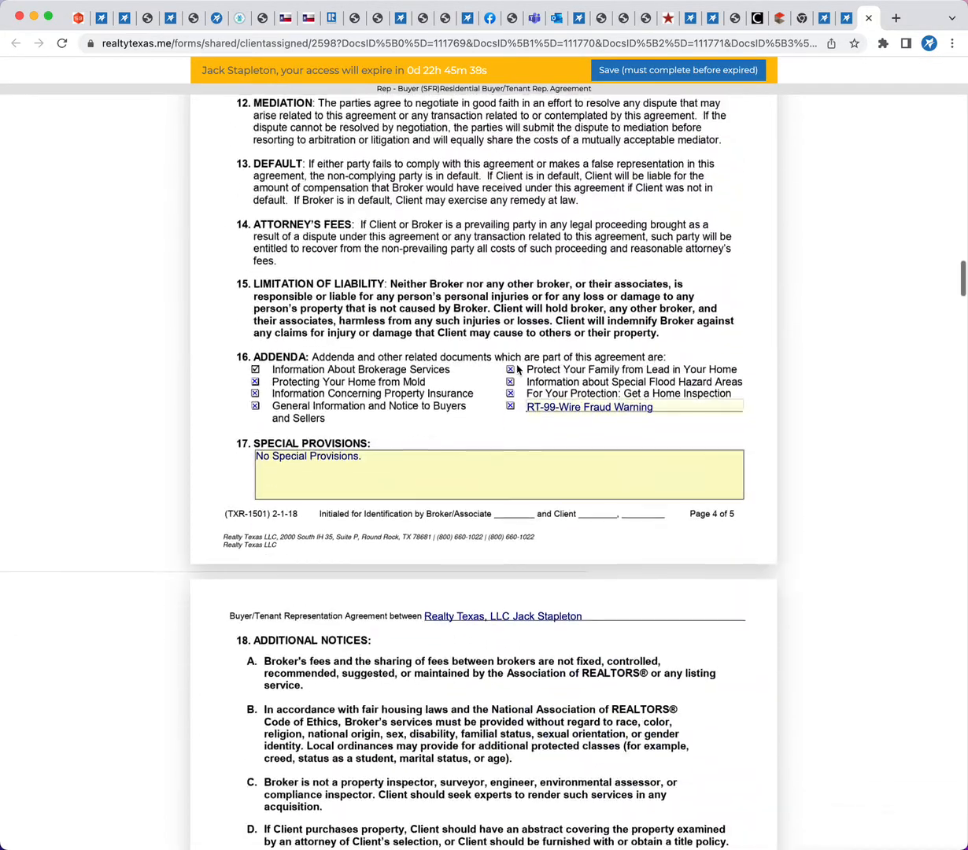
scroll(441, 649, "down", 20)
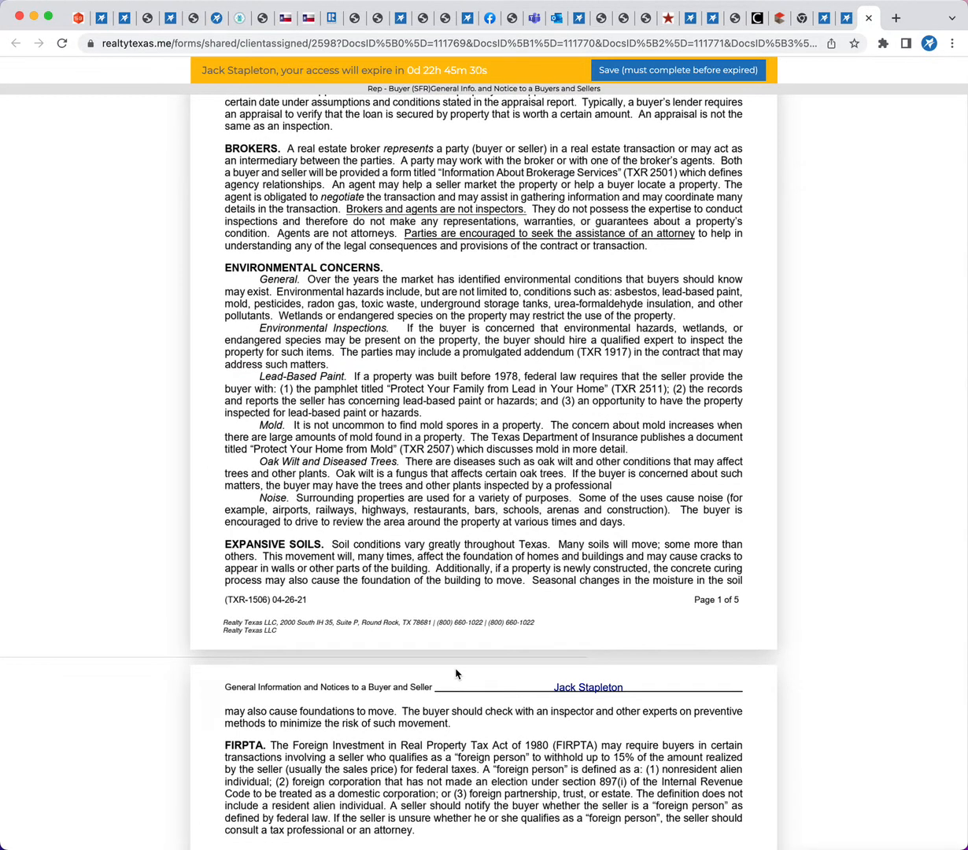
Return to the transaction room and choose the "Contract - Sale (1-4 Resid Resale) Buyer" packet for the group forms without adding it
left_click(98, 24)
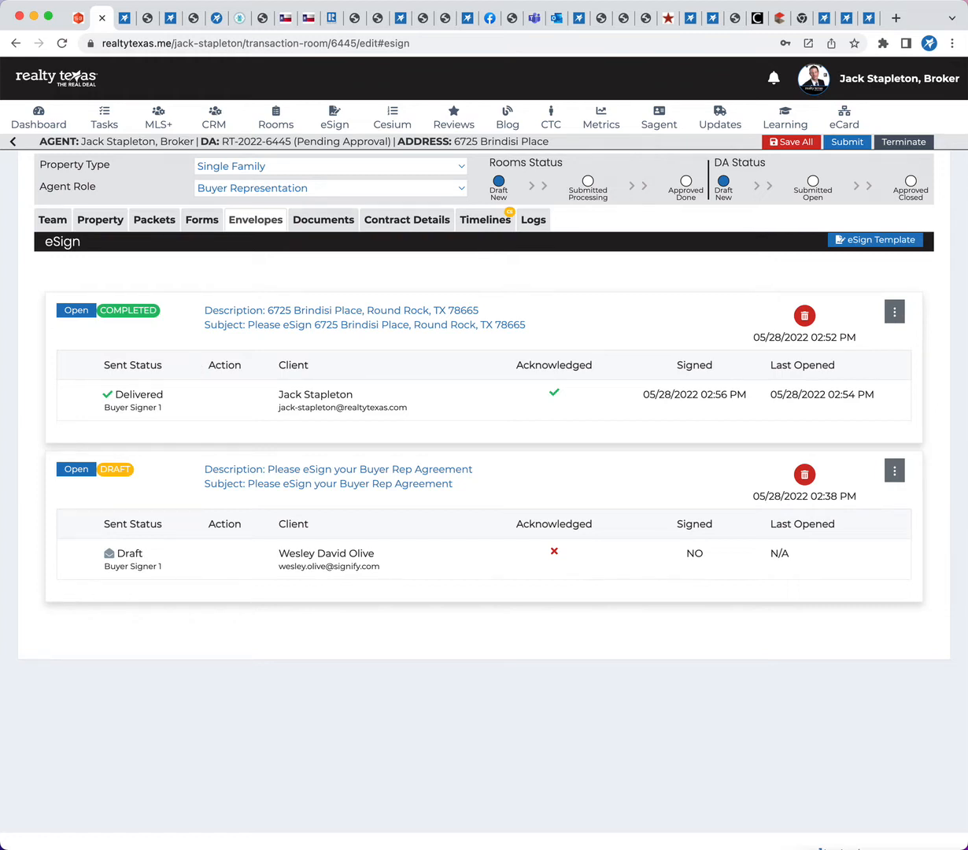
left_click(204, 223)
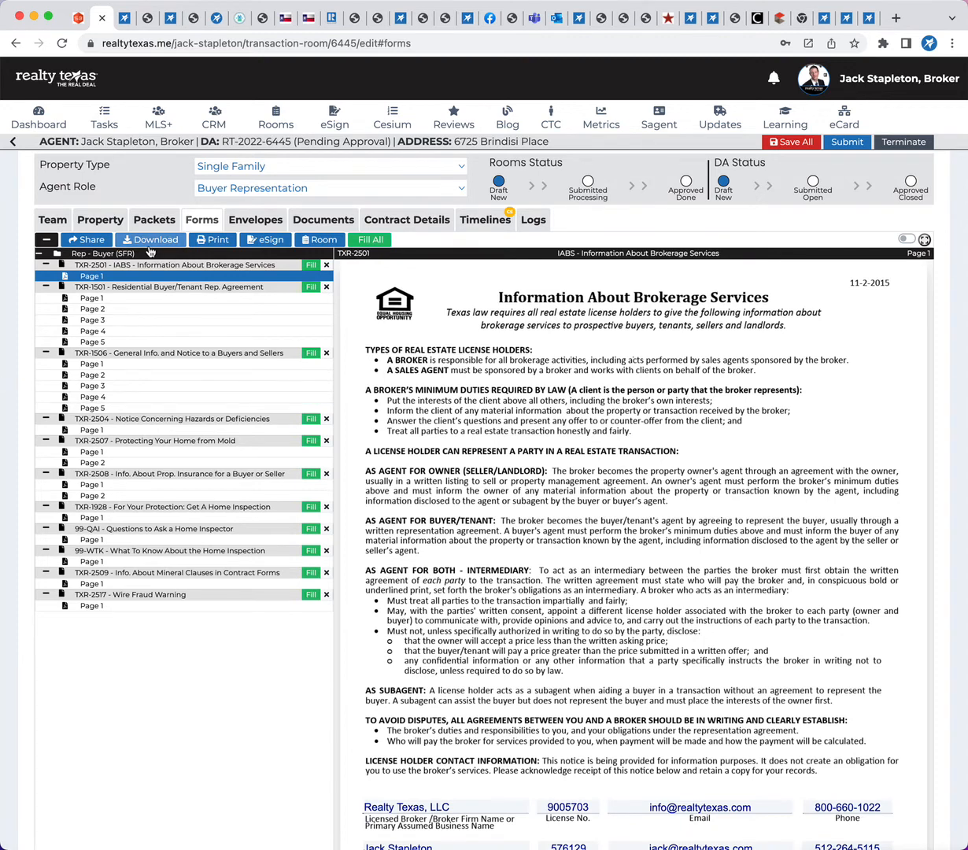
left_click(150, 221)
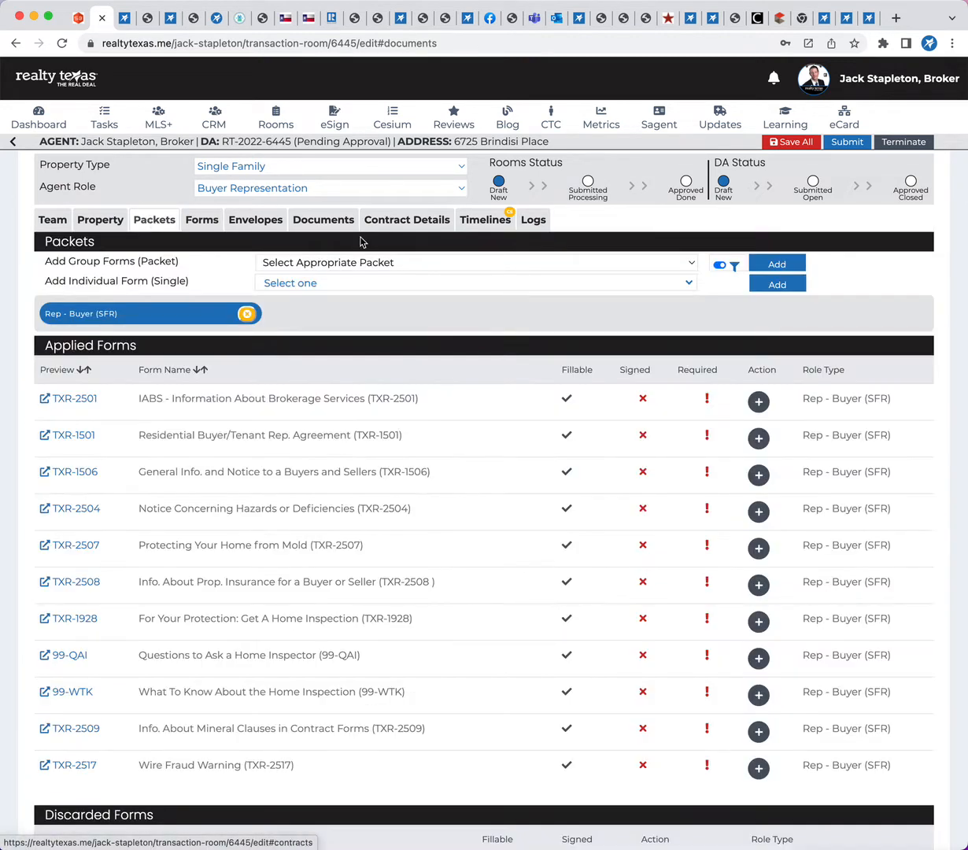
left_click(336, 264)
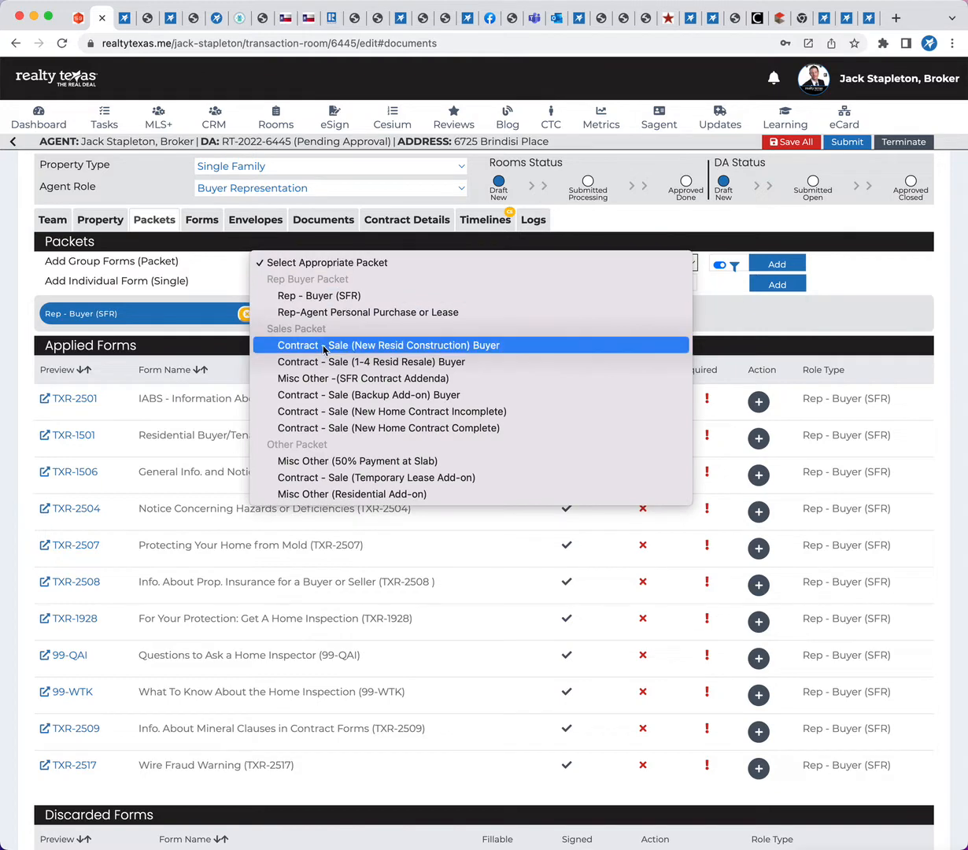
left_click(339, 361)
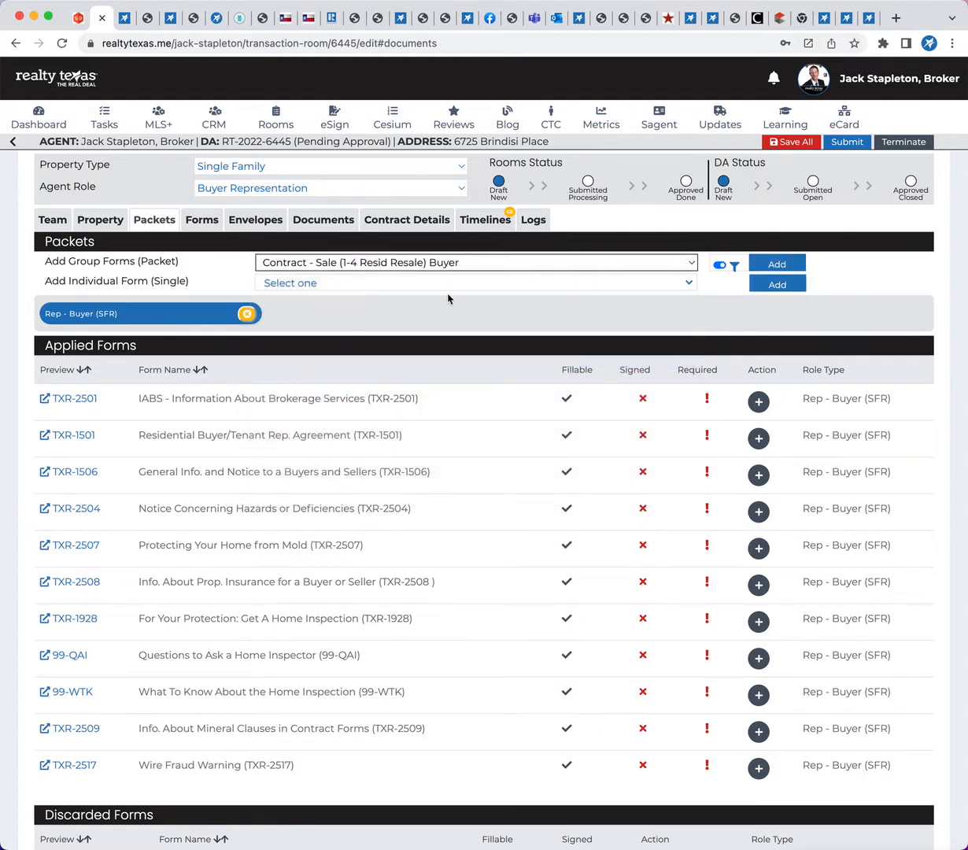
Look through the room's stored documents, its fillable forms and the forms applied from the packet
scroll(461, 498, "down", 1)
left_click(313, 224)
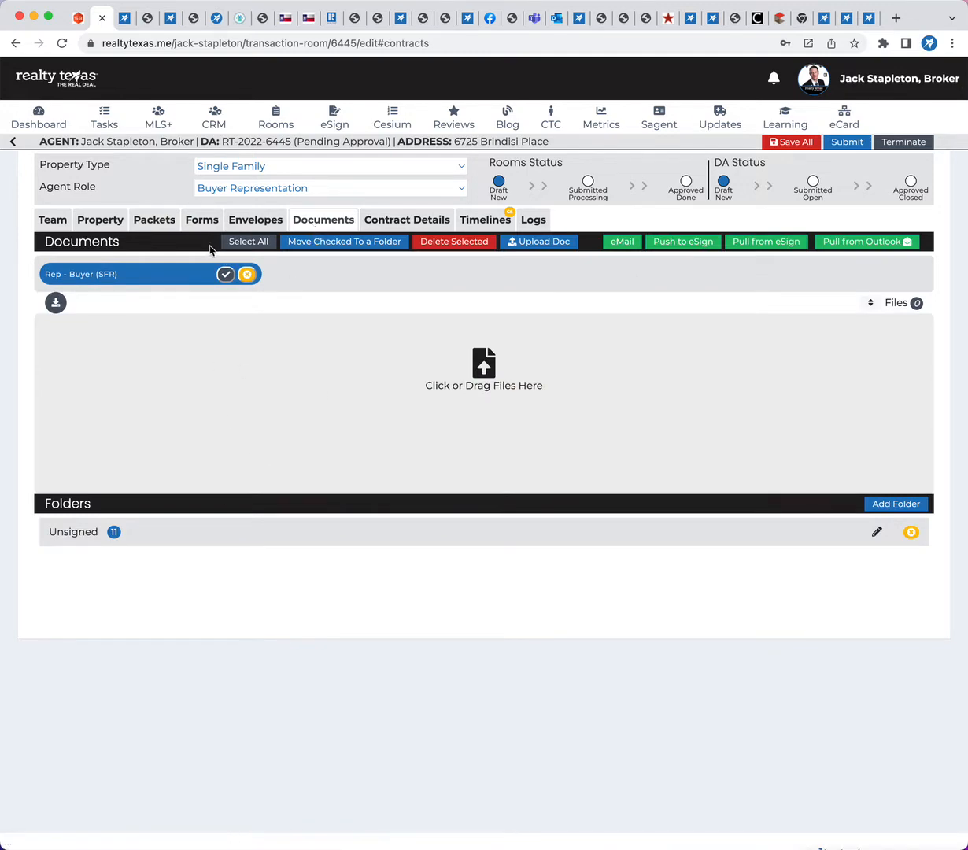
left_click(202, 220)
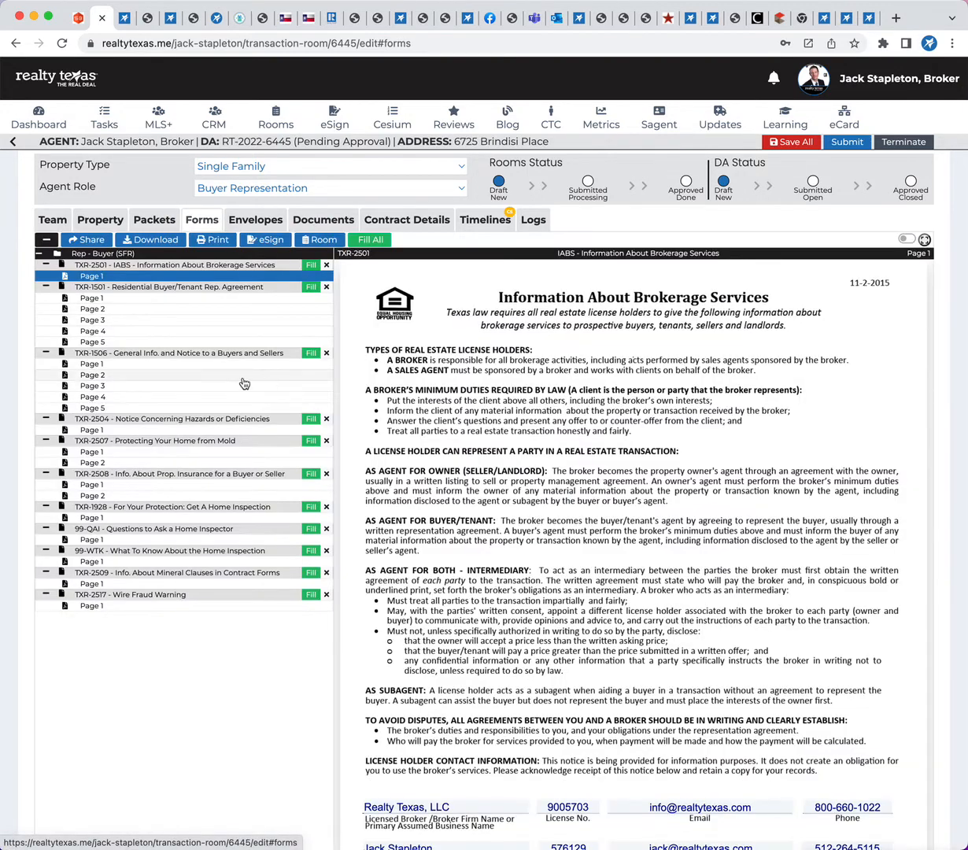
left_click(155, 220)
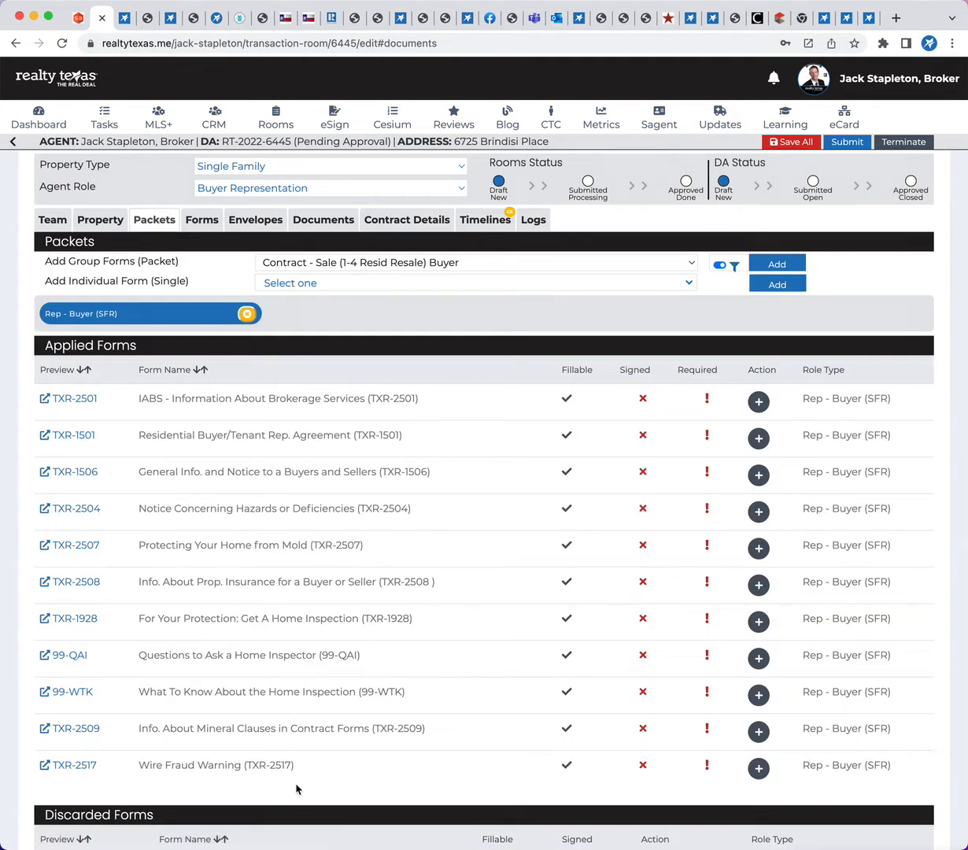
Pull all signed documents from the completed 05/28/2022 02:52 PM eSign envelope into the room's documents
left_click(324, 222)
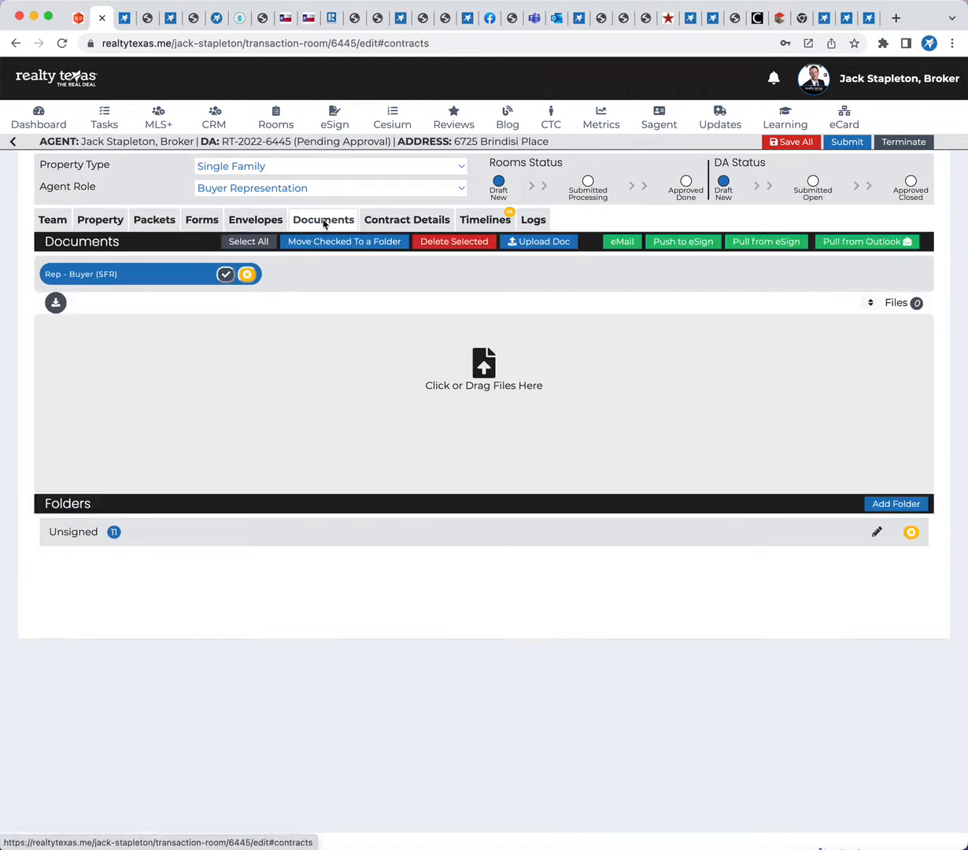
left_click(771, 244)
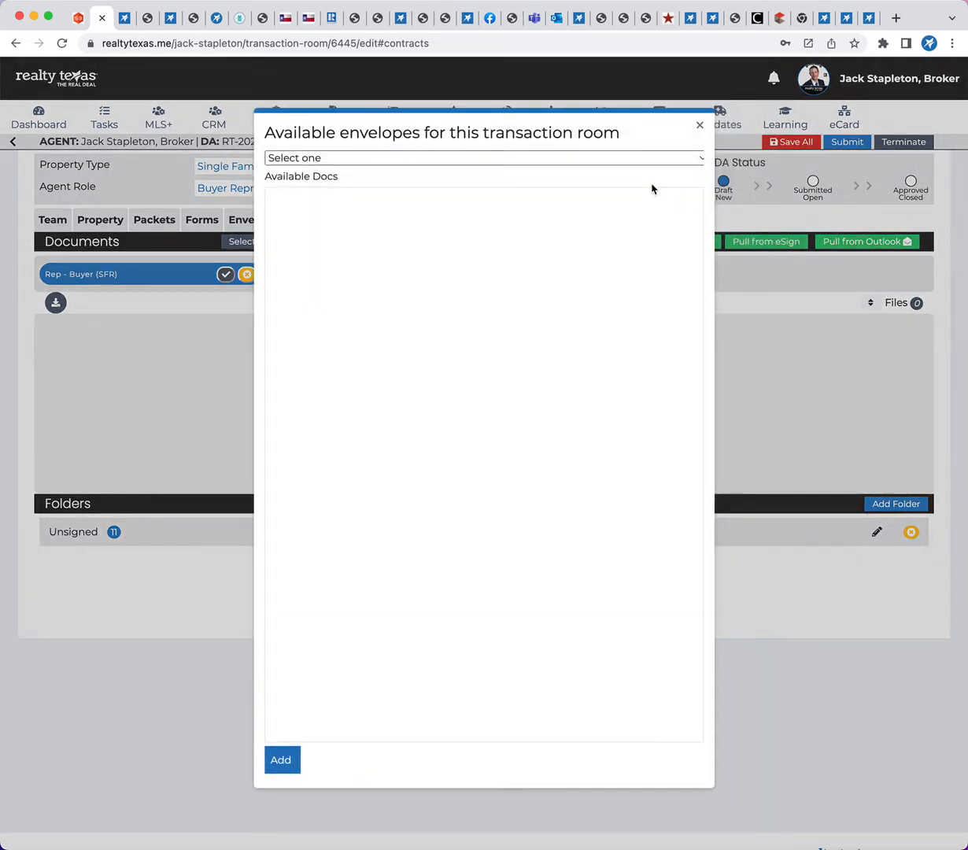
left_click(626, 159)
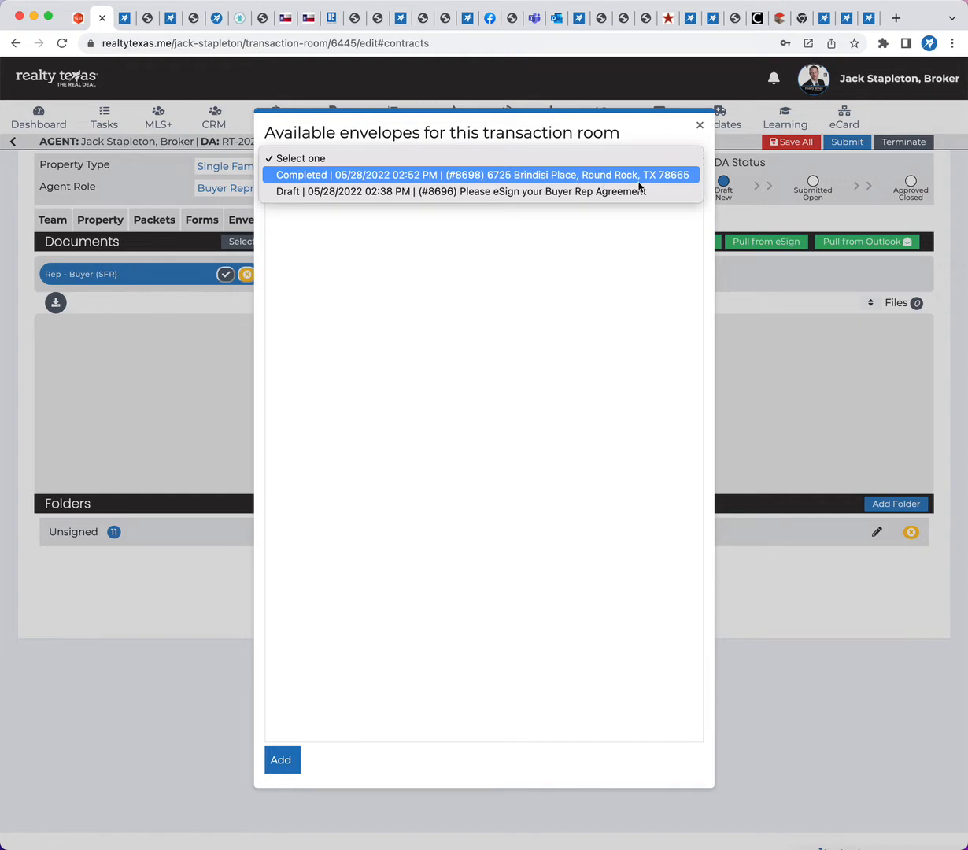
left_click(543, 175)
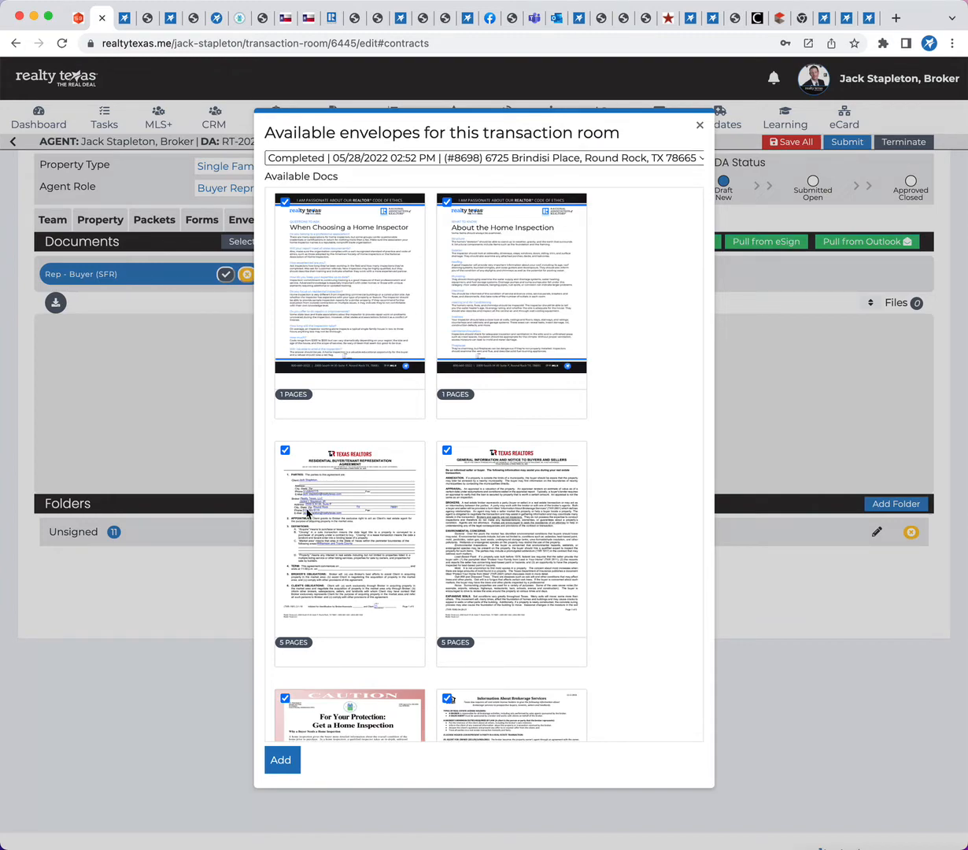
scroll(490, 524, "down", 15)
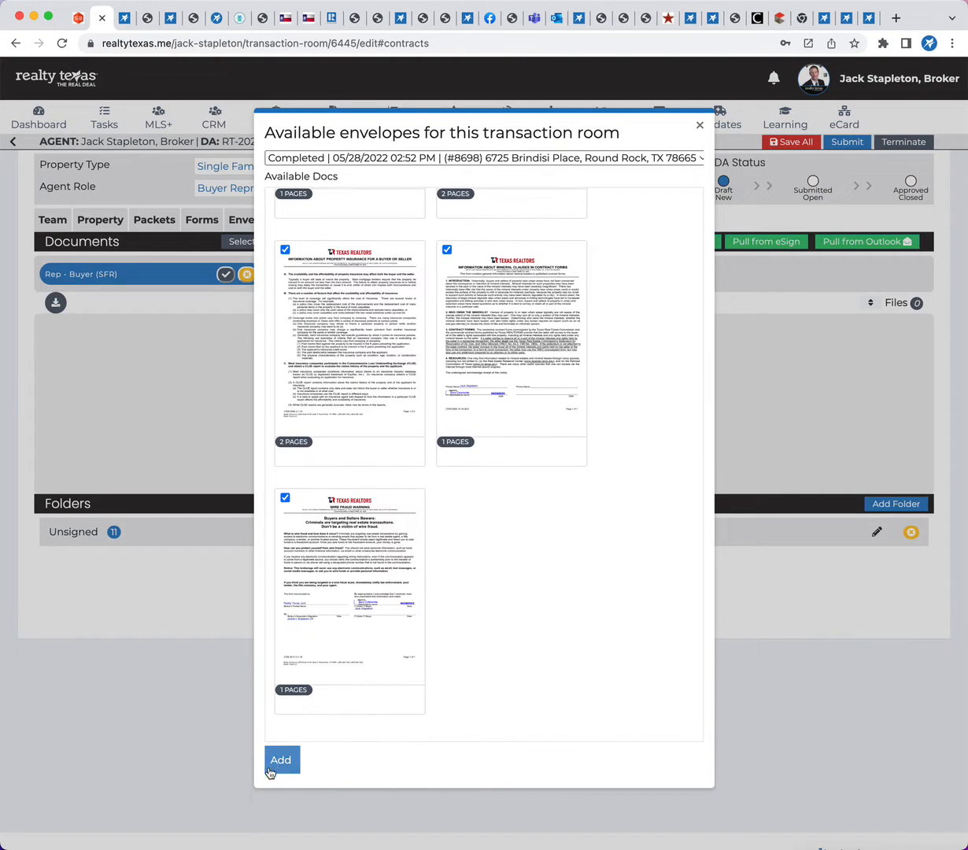
left_click(269, 767)
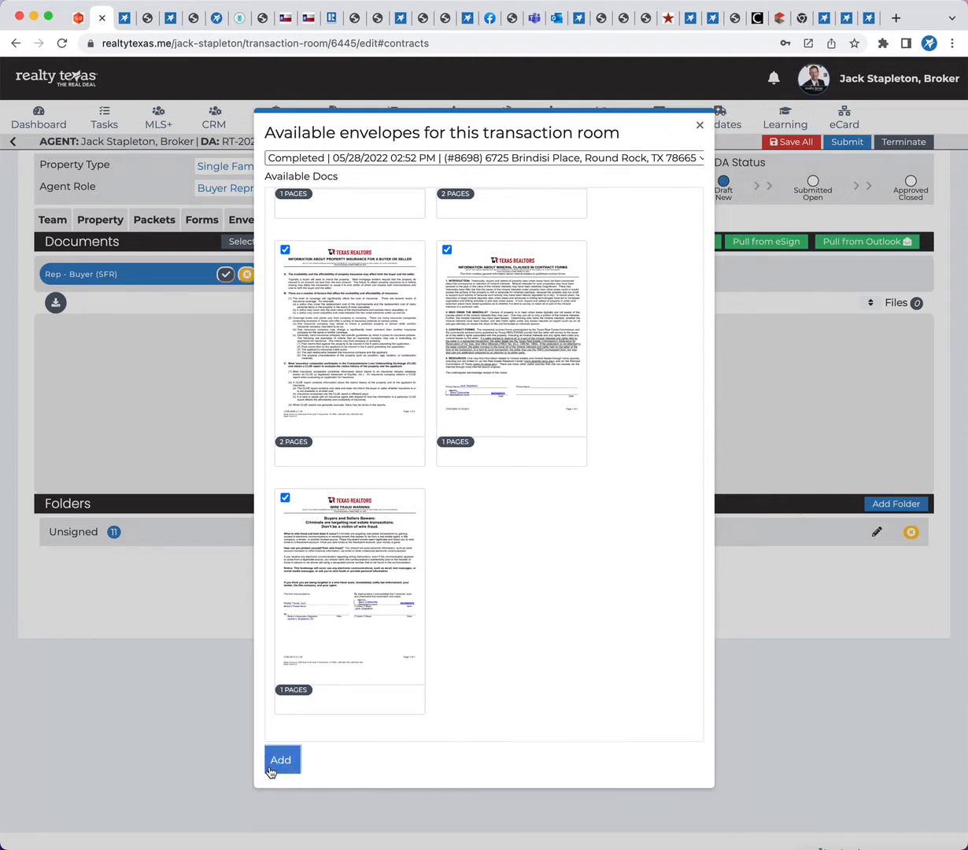
left_click(270, 769)
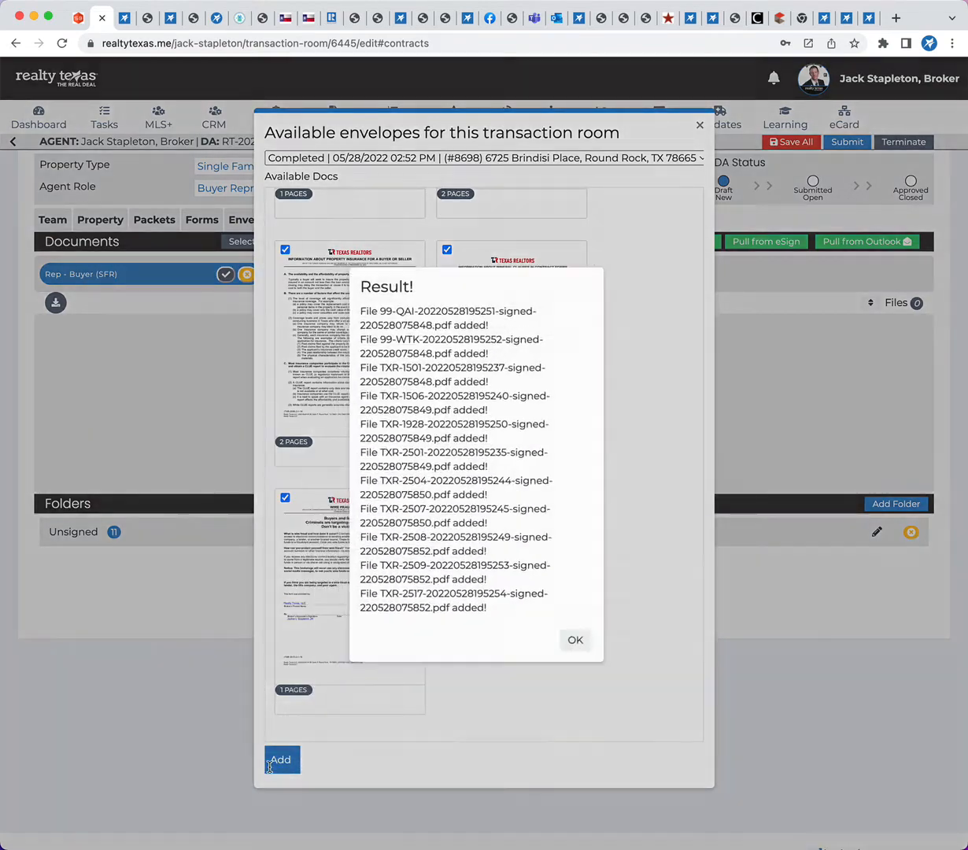
left_click(582, 634)
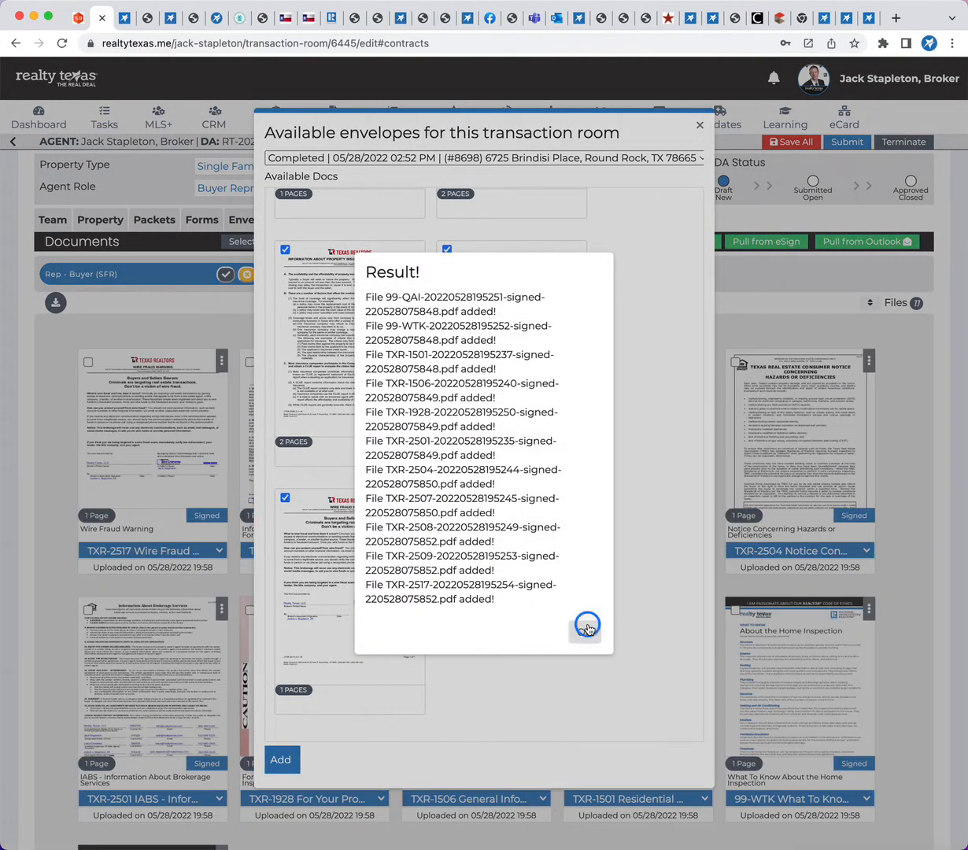
left_click(699, 128)
Review the signed forms in the room's documents and try to change the files' sort order
scroll(627, 626, "down", 1)
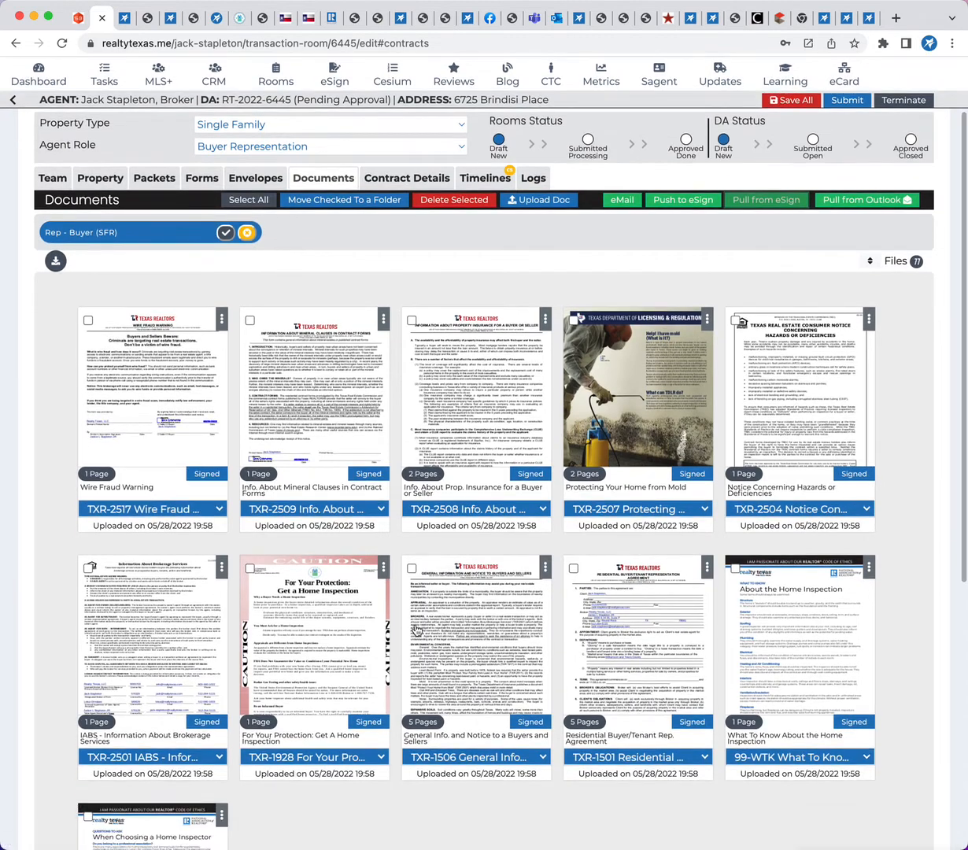
scroll(366, 609, "down", 2)
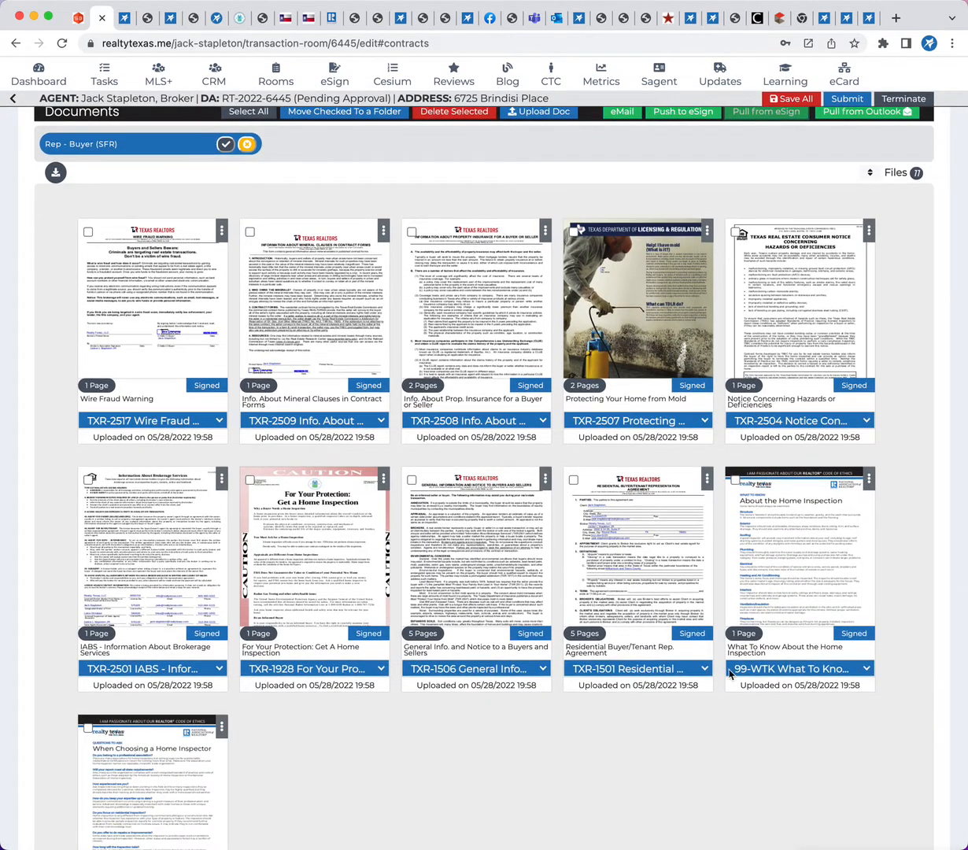
scroll(629, 344, "up", 1)
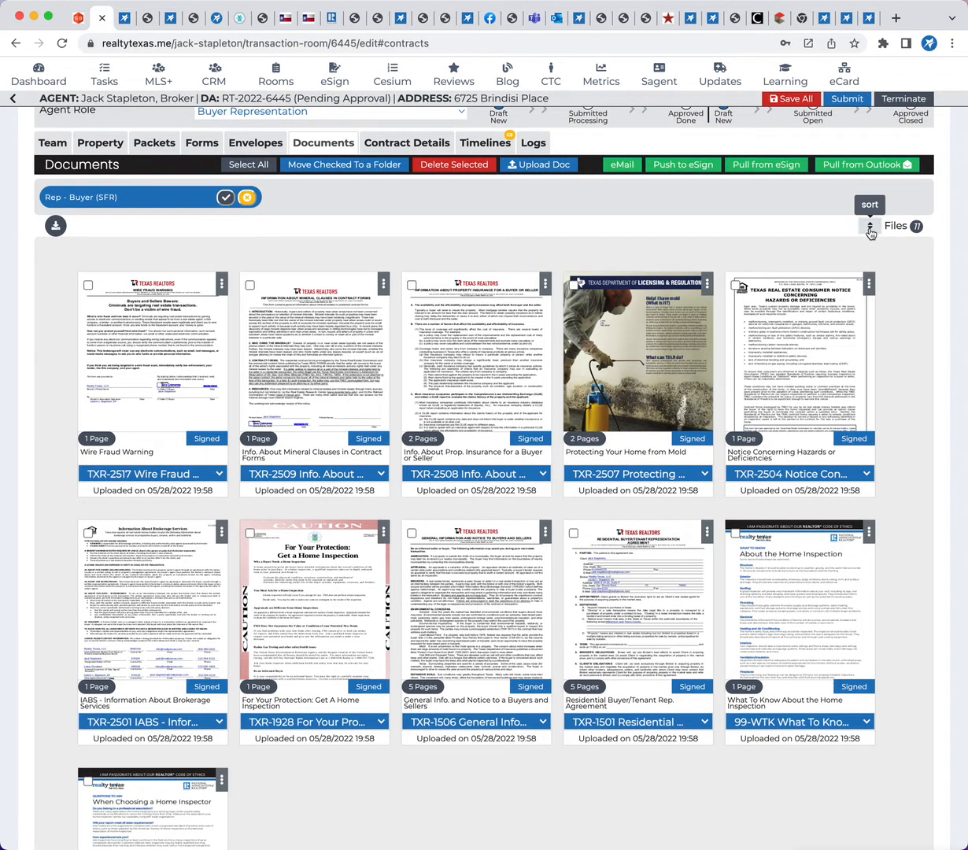
left_click(871, 230)
scroll(575, 450, "up", 1)
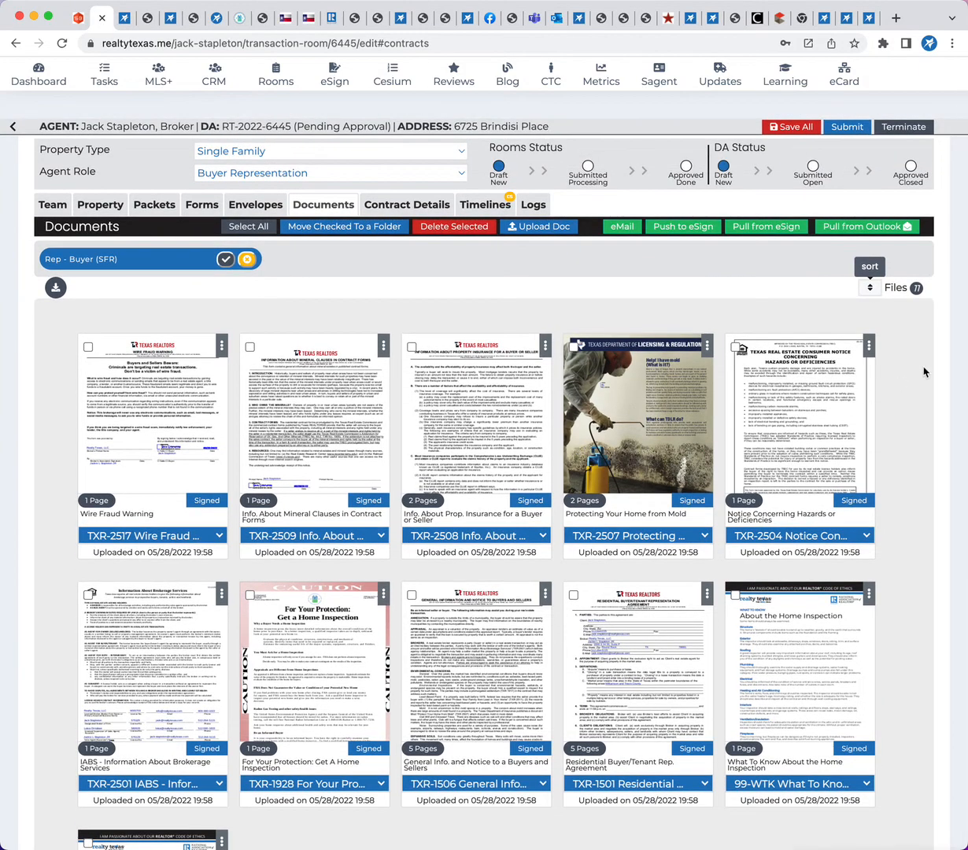
left_click(871, 291)
left_click(871, 292)
scroll(895, 359, "down", 2)
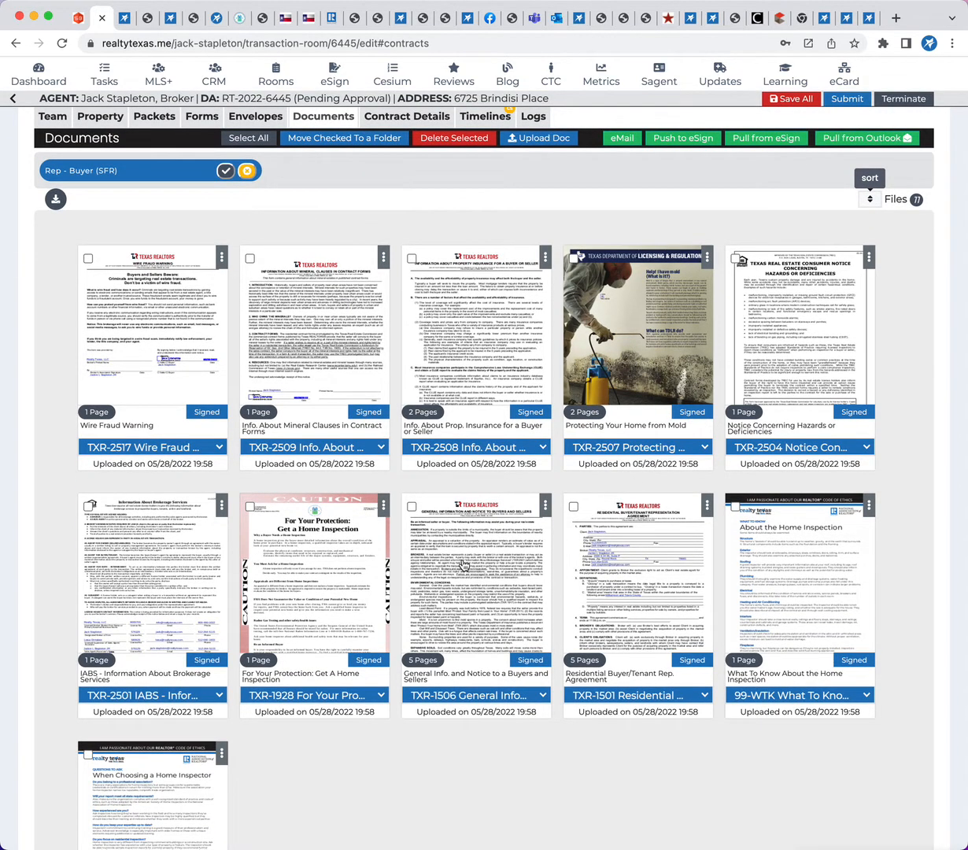
Reorder the signed documents so IABS (TXR-2501) comes first and the Residential Buyer/Tenant Rep. Agreement (TXR-1501) second
scroll(464, 564, "down", 2)
scroll(464, 563, "up", 3)
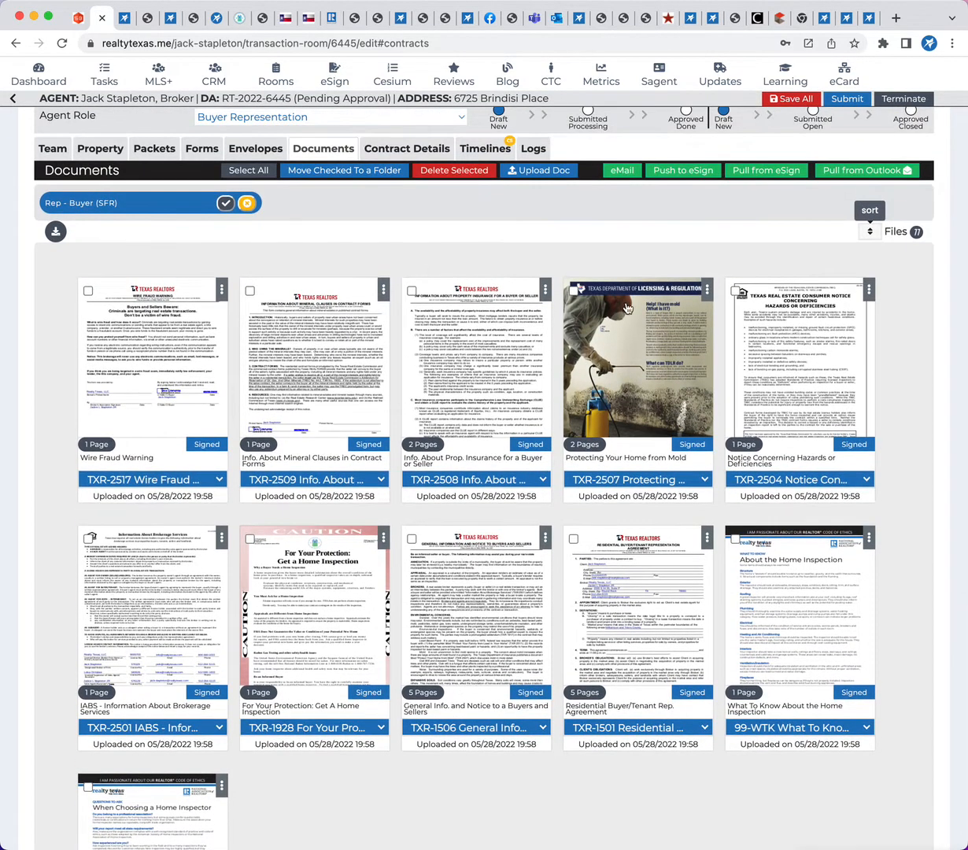
left_click(869, 231)
left_click_drag(112, 575, 112, 330)
left_click_drag(635, 637, 366, 424)
left_click_drag(421, 391, 268, 391)
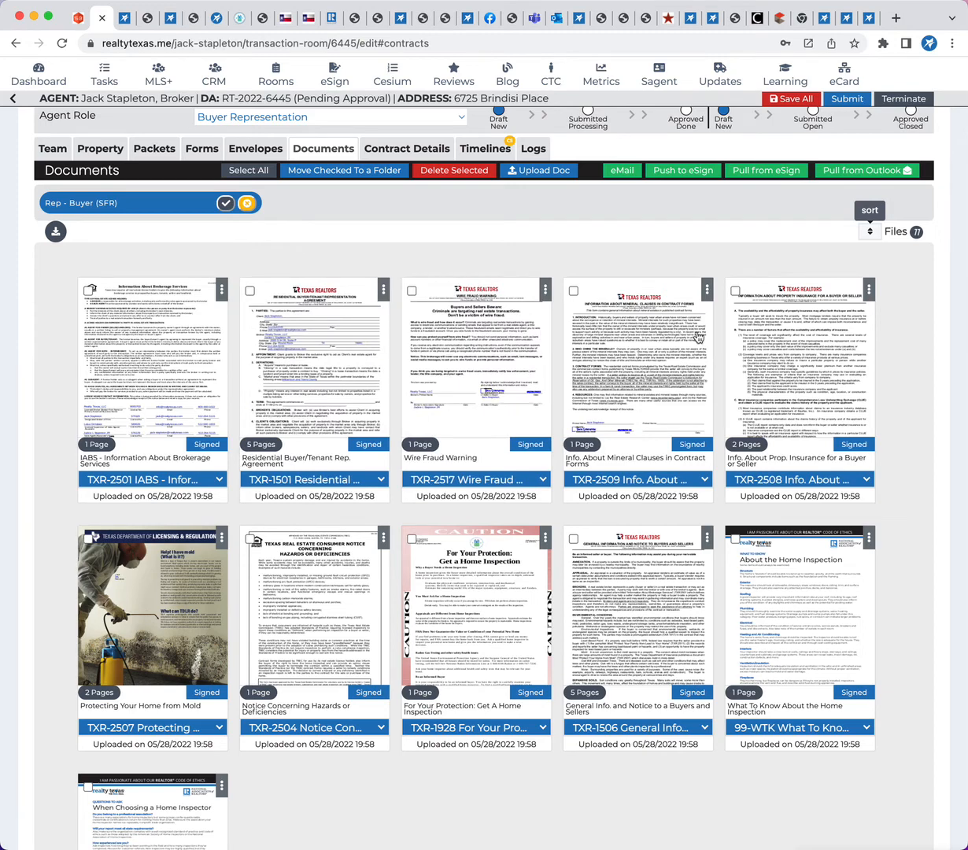
Check the new order of the signed documents and save all changes to the transaction room
scroll(283, 553, "down", 2)
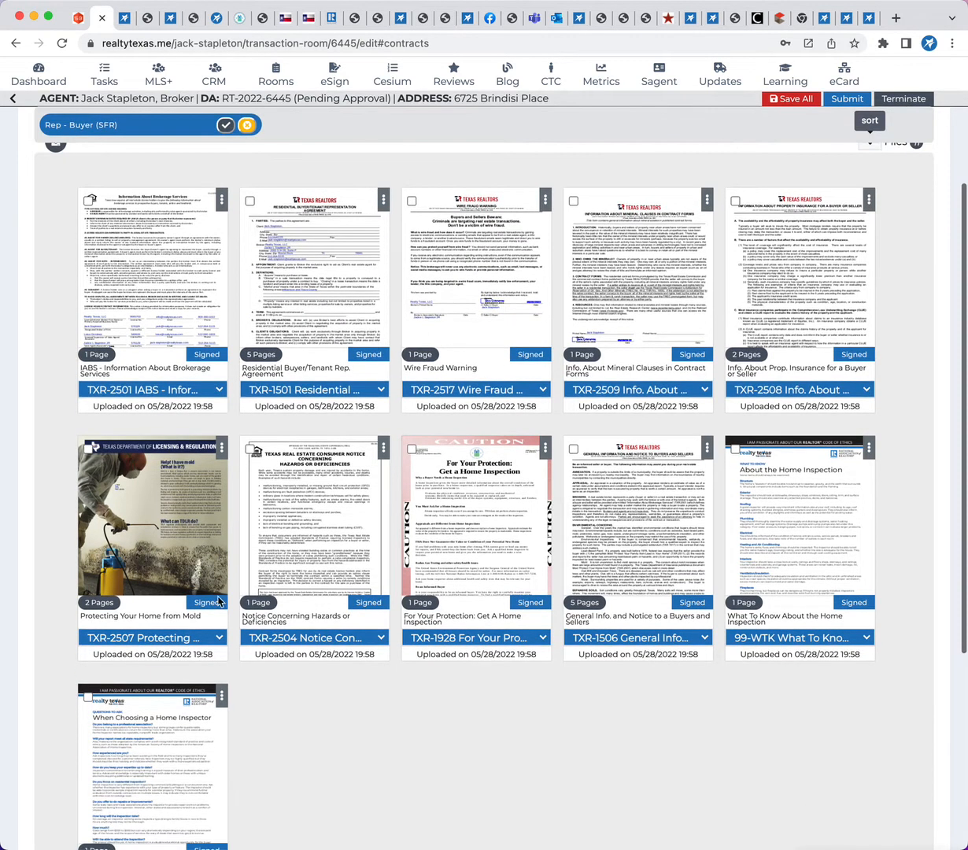
scroll(468, 567, "down", 3)
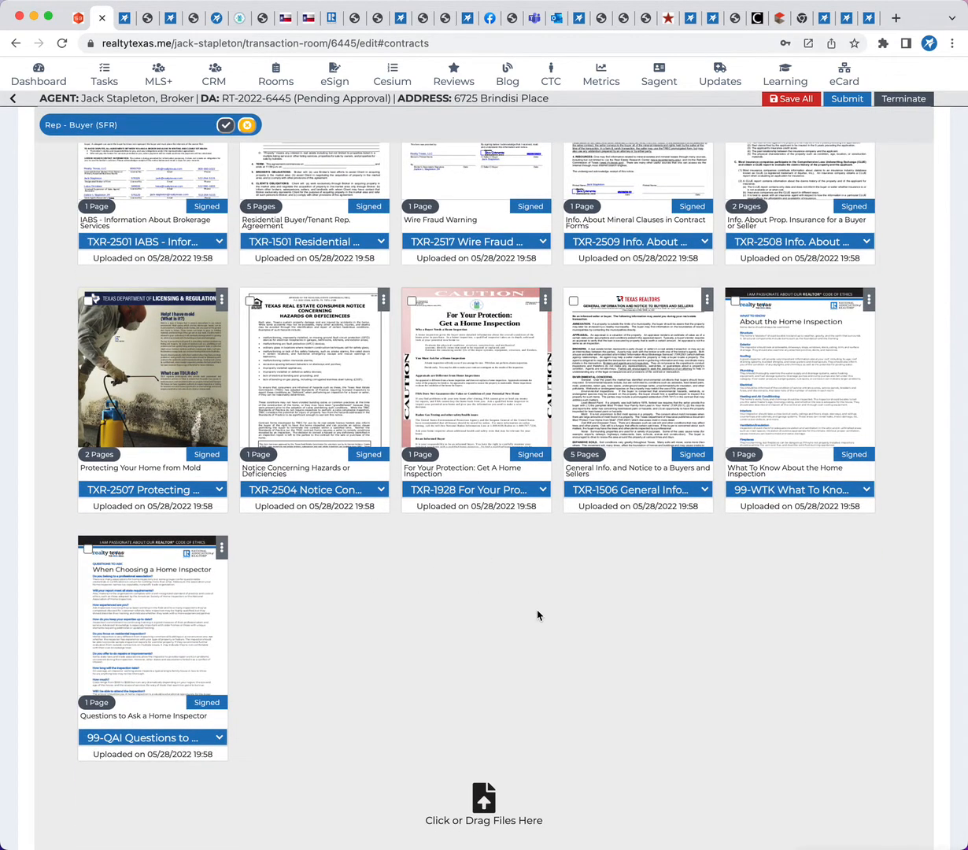
scroll(537, 615, "up", 2)
scroll(703, 379, "up", 1)
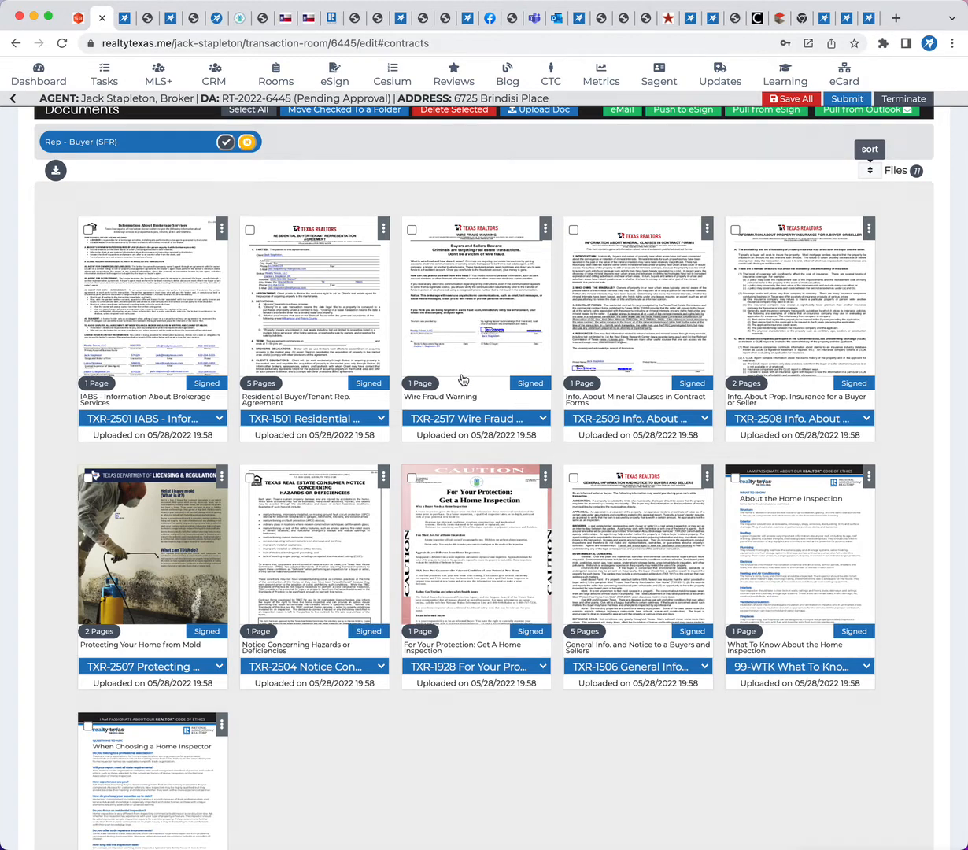
left_click(804, 100)
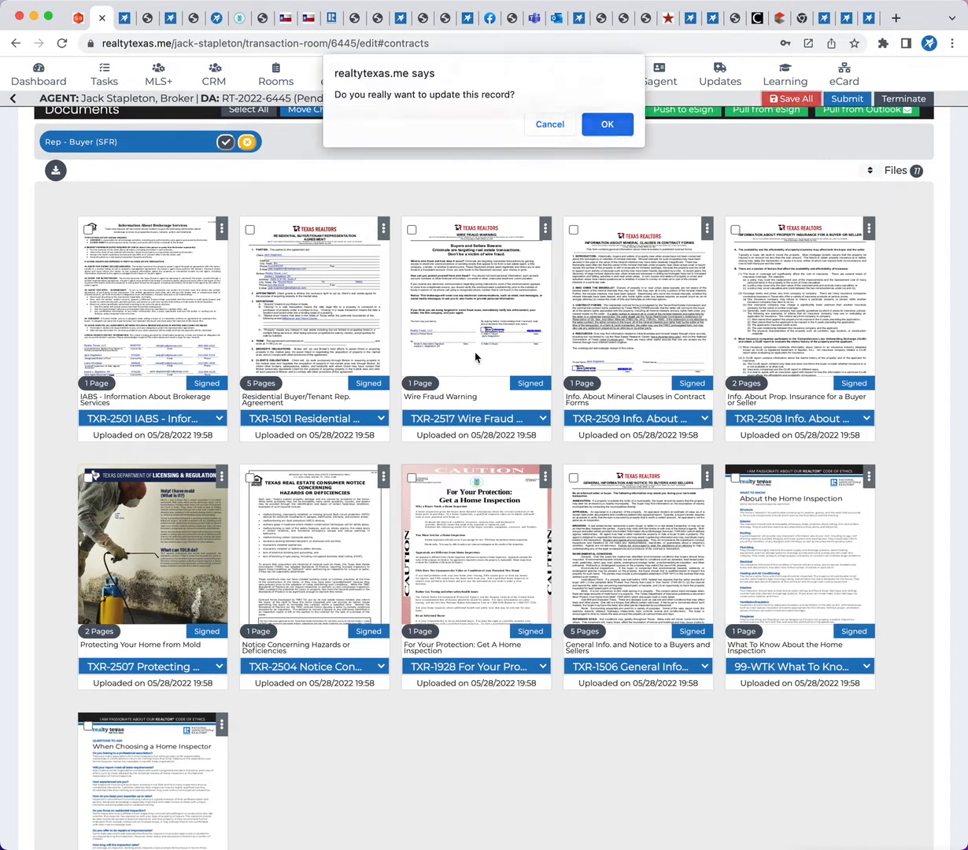
left_click(607, 126)
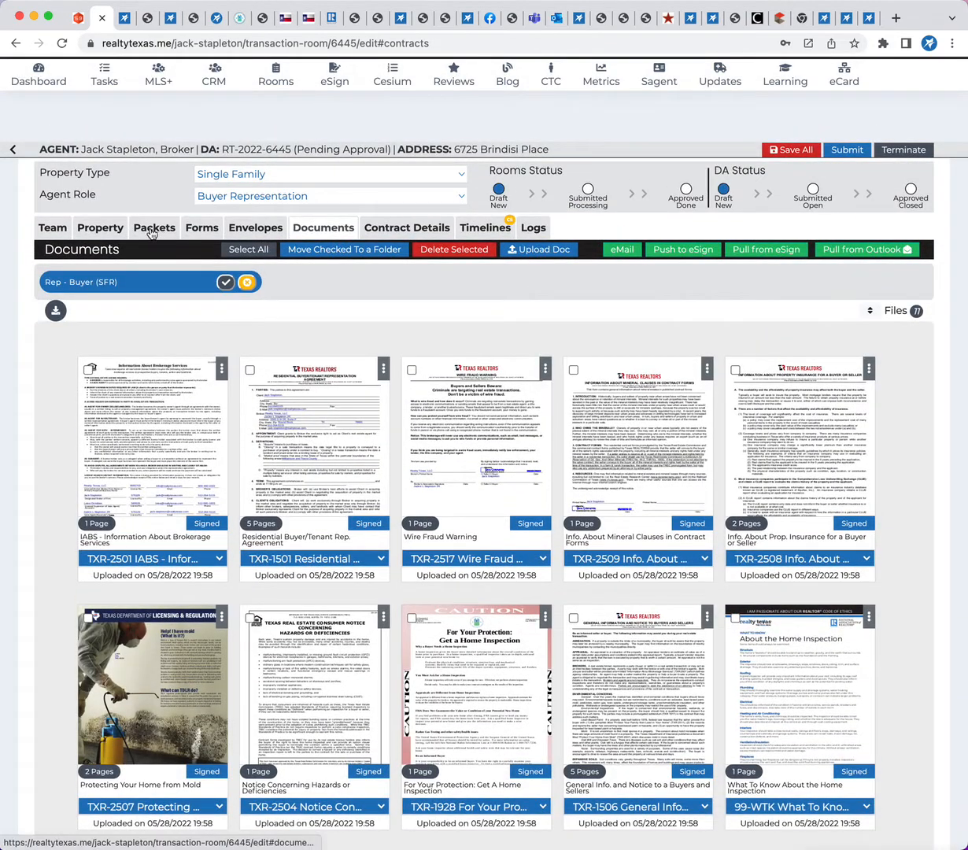
Look over the room's applied forms and the available packets, and check the property's MLS record and address
left_click(154, 228)
scroll(389, 629, "down", 2)
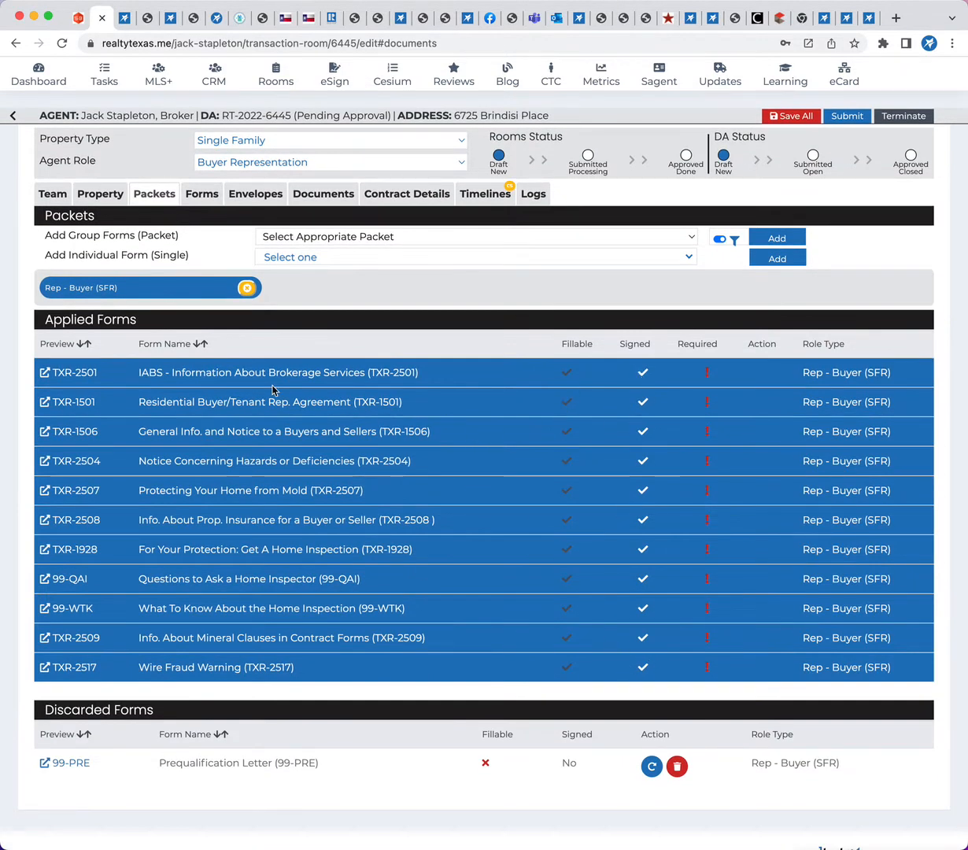
scroll(303, 556, "down", 2)
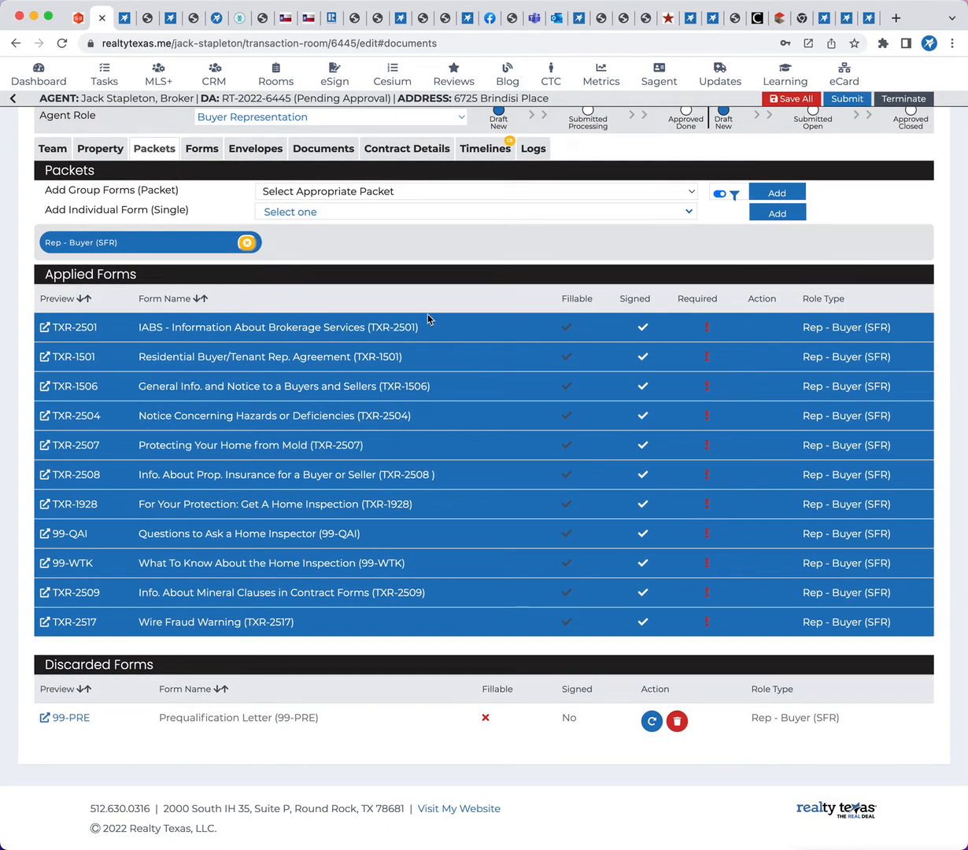
left_click(375, 196)
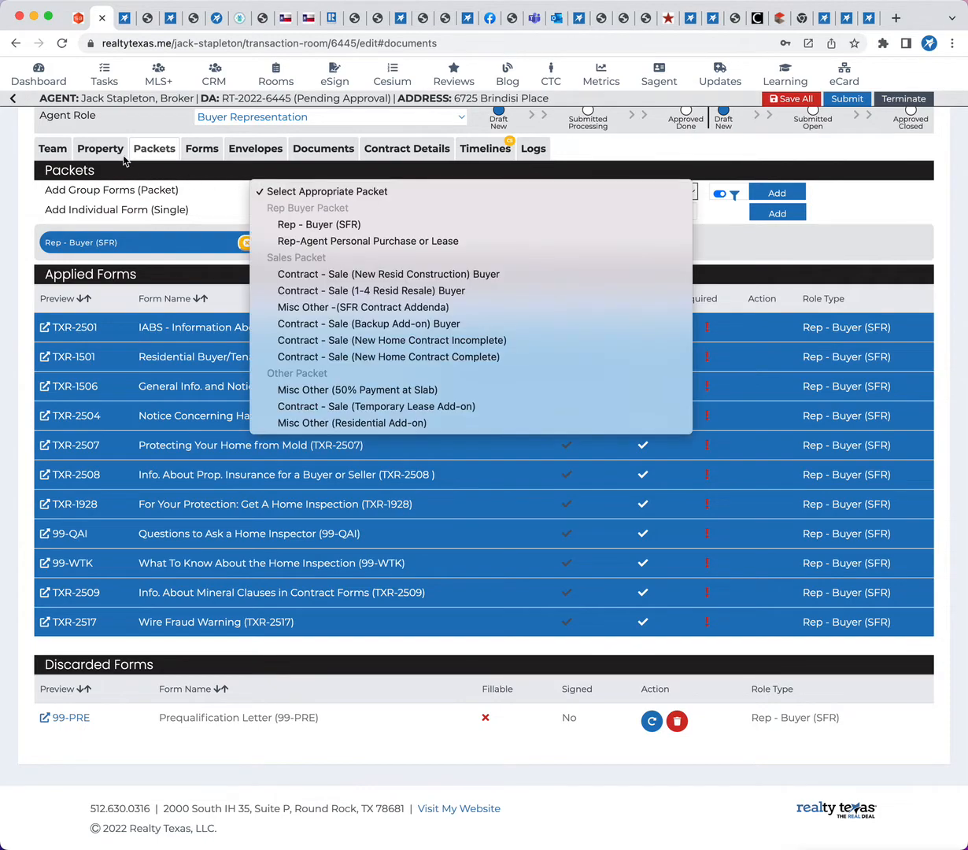
left_click(100, 148)
left_click(100, 147)
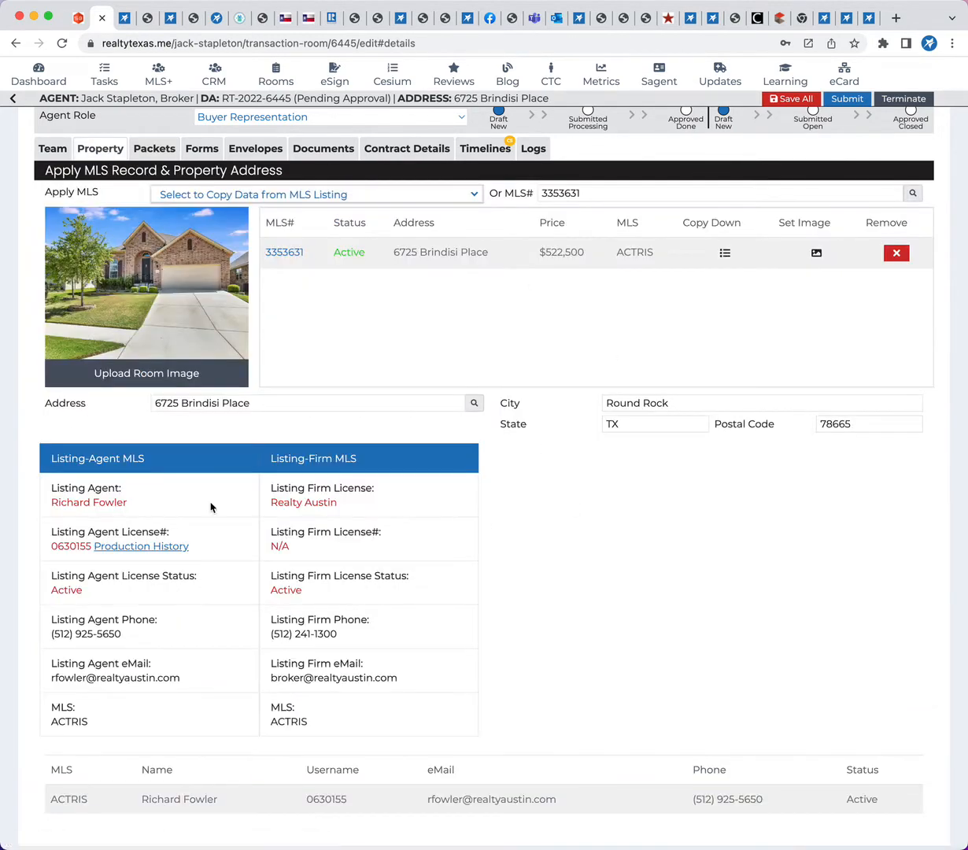
Add the "Contract - Sale (1-4 Resid Resale) Buyer" packet to the room's group forms
left_click(154, 150)
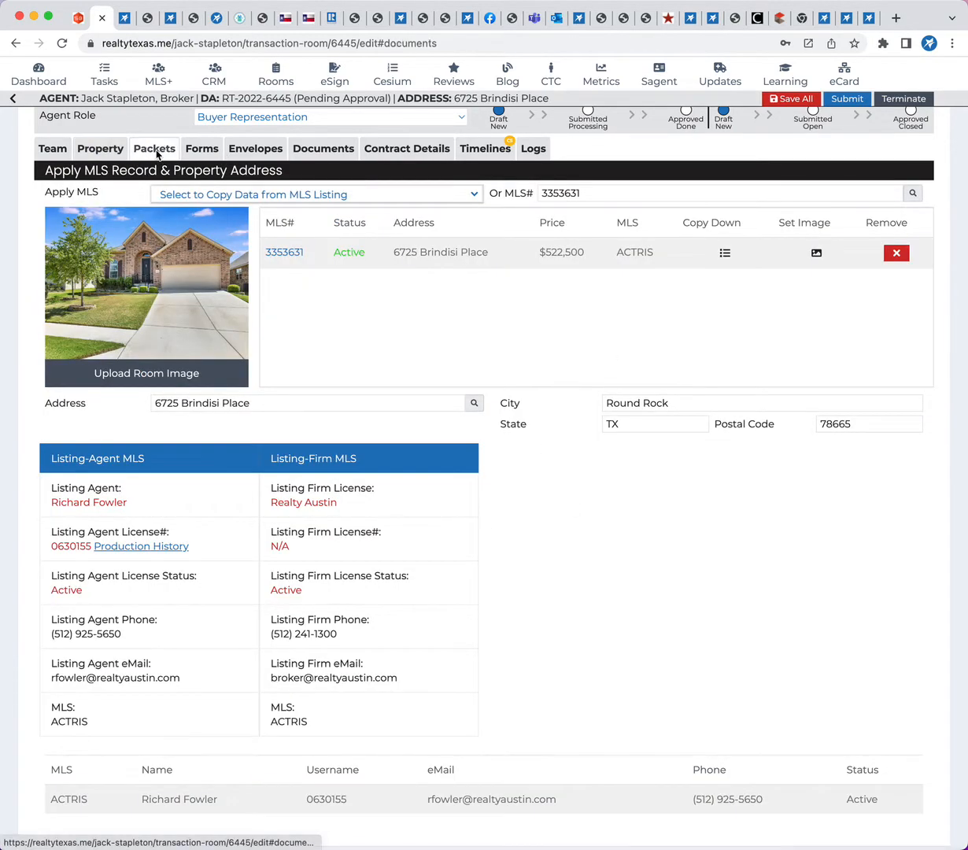
left_click(378, 194)
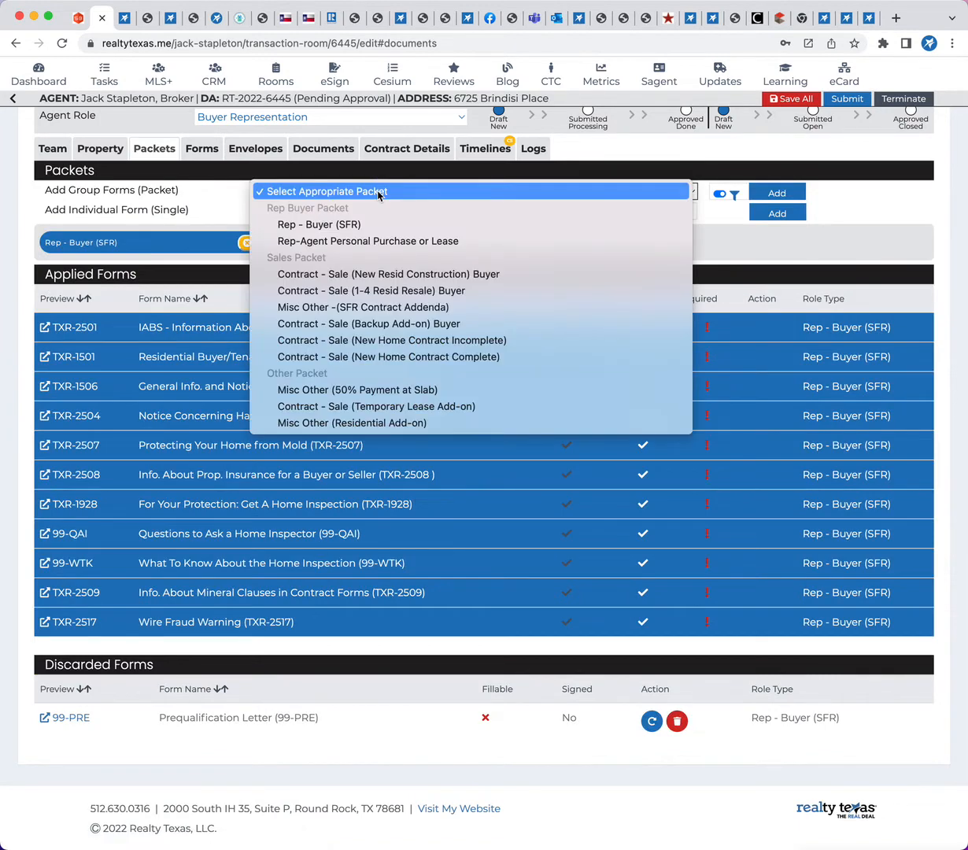
left_click(307, 293)
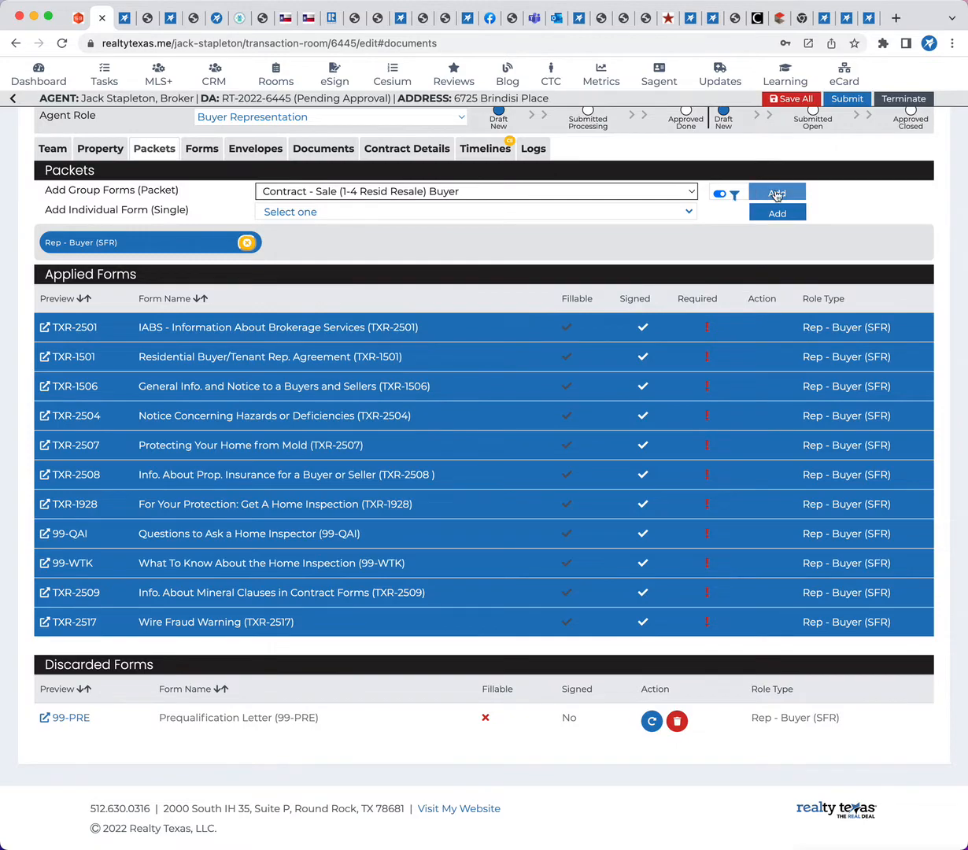
left_click(776, 193)
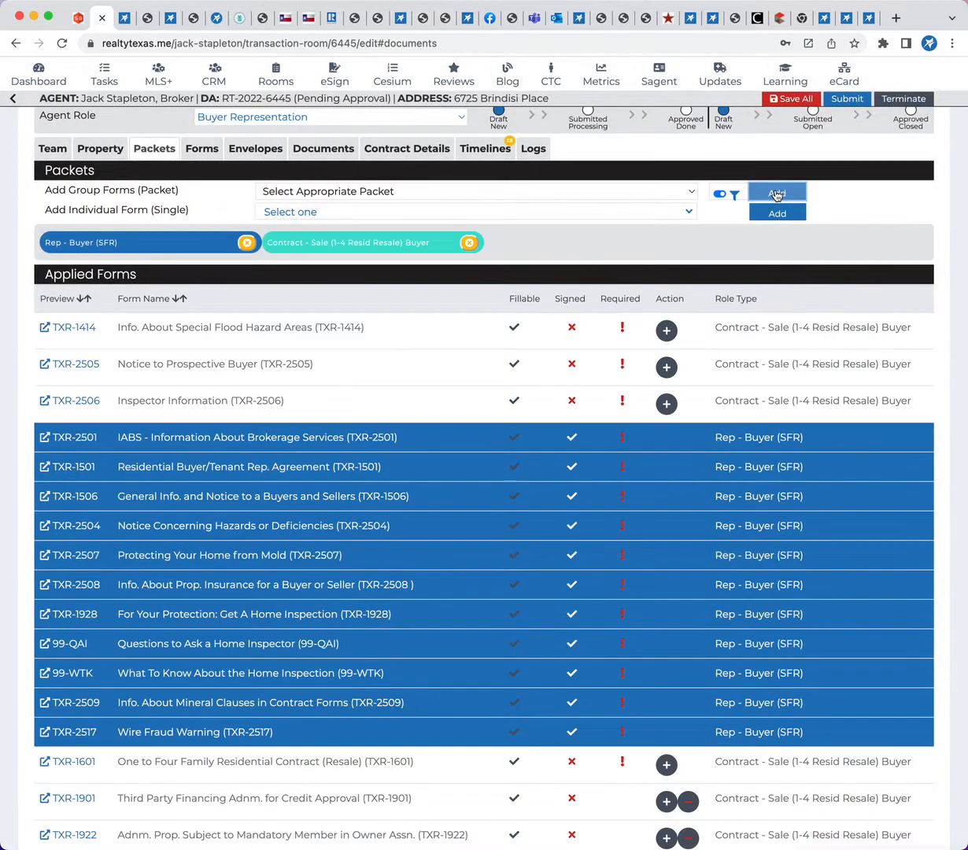
Discard the Non-Realty Items Addendum (TXR-1924), Notice of Buyer Declined Inspection (99-BDI) and Buyer Declined Option Period Notice (99-BDO) from the applied forms
scroll(307, 568, "down", 3)
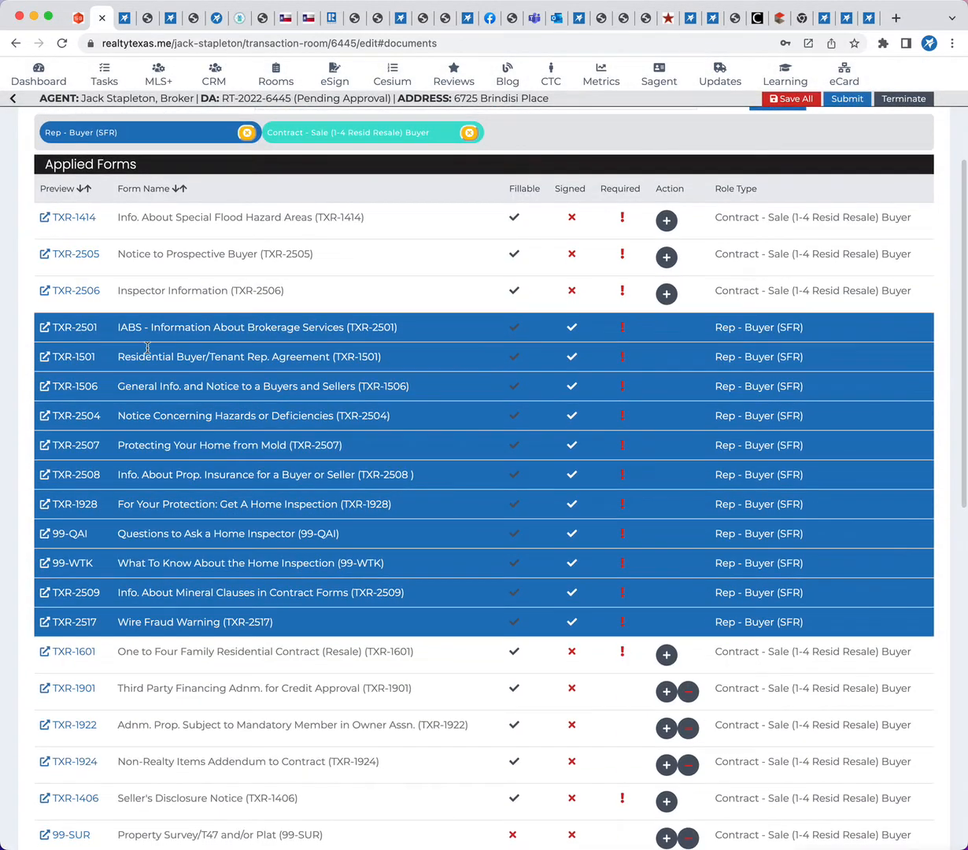
scroll(307, 568, "down", 3)
scroll(250, 756, "down", 1)
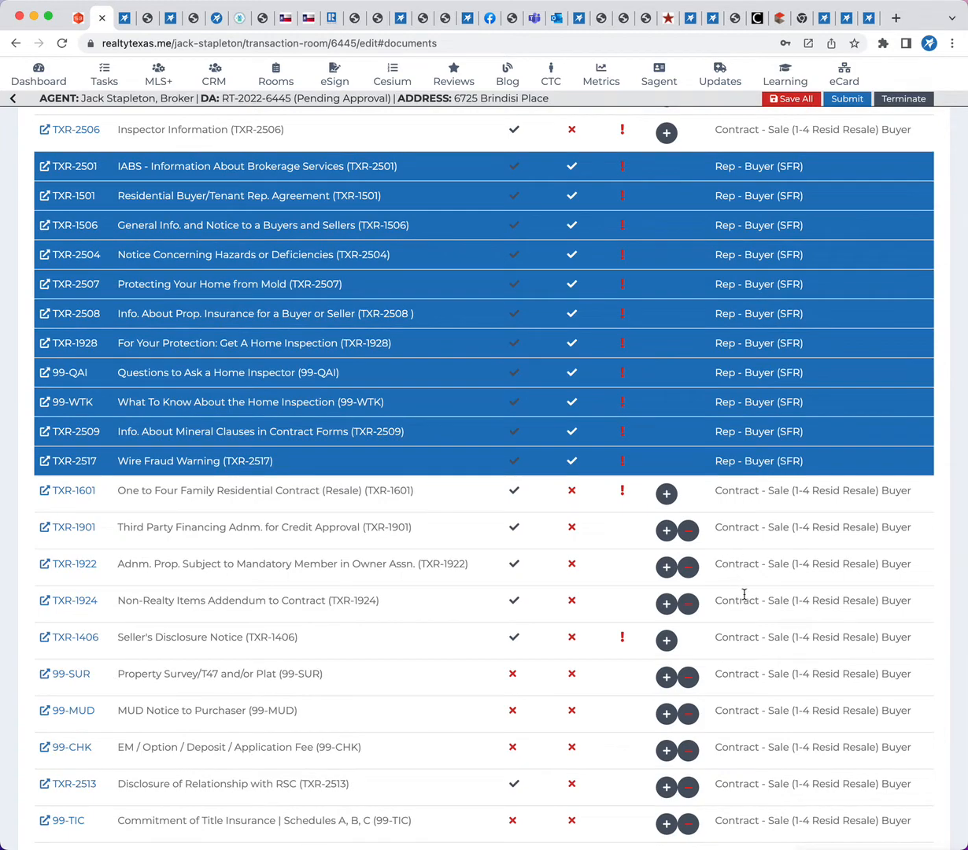
scroll(744, 595, "up", 4)
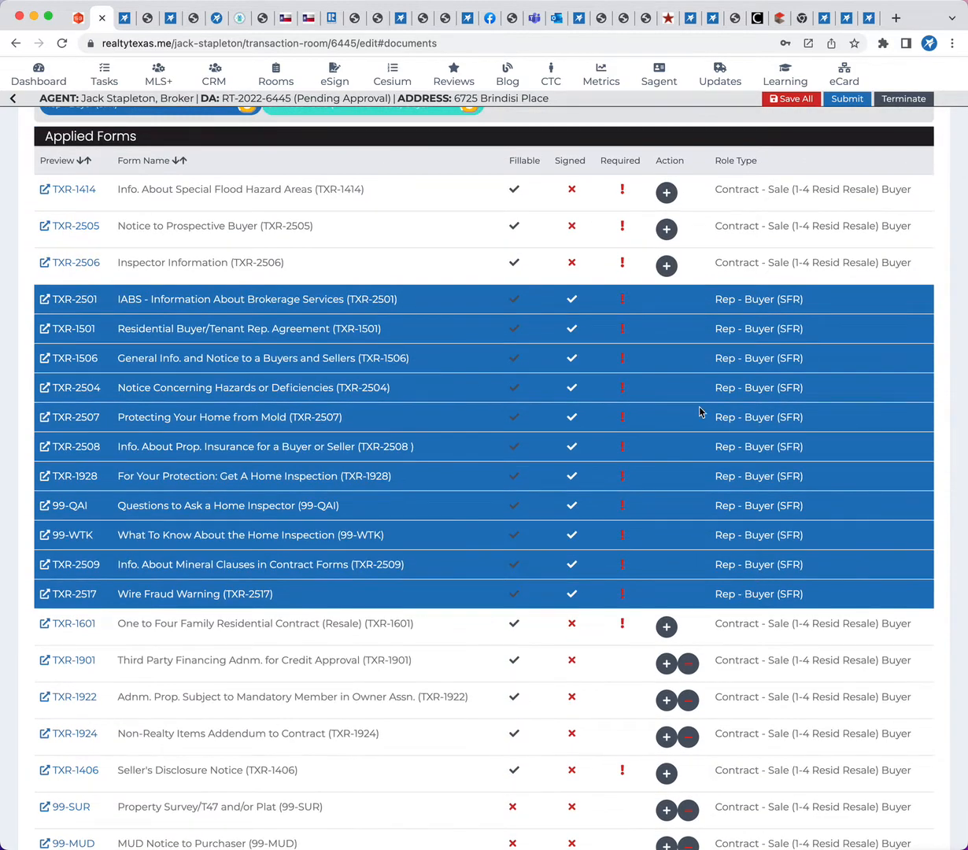
scroll(339, 677, "down", 14)
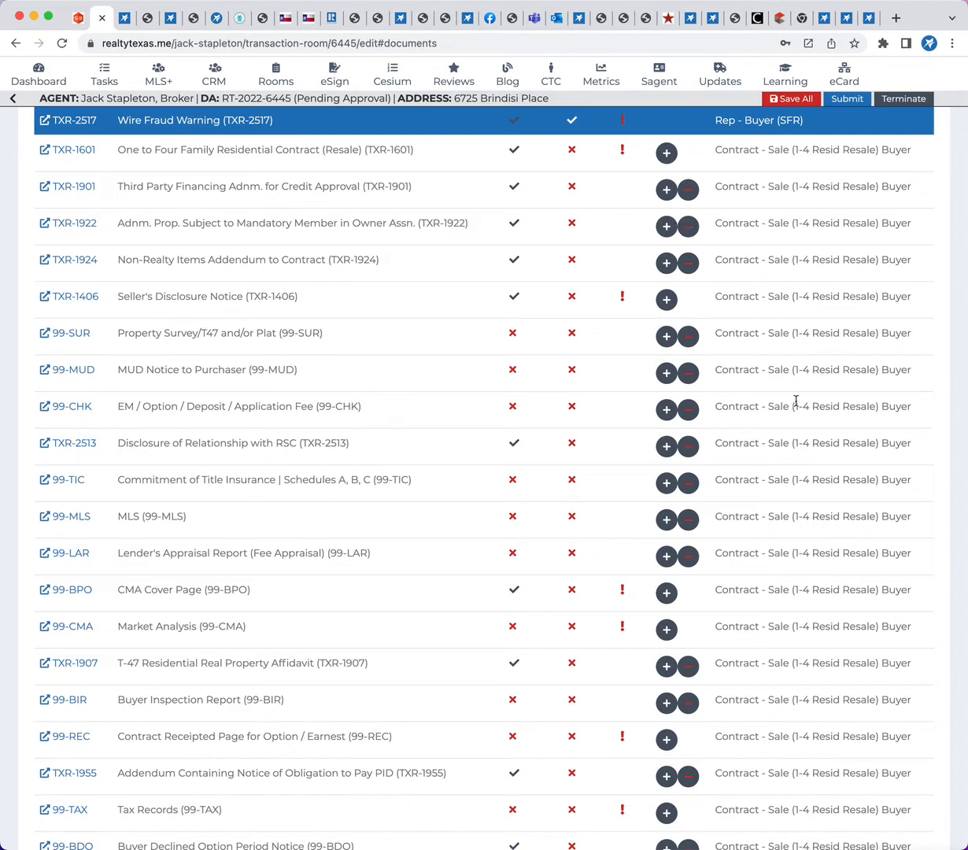
left_click(689, 262)
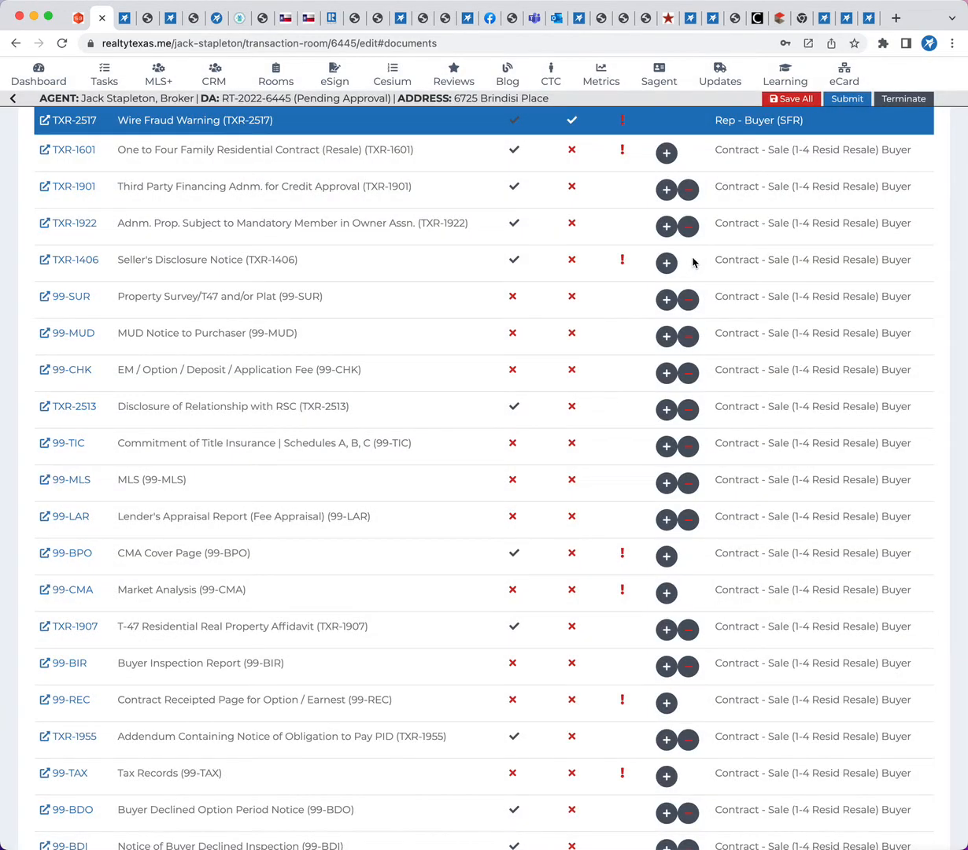
scroll(384, 430, "down", 5)
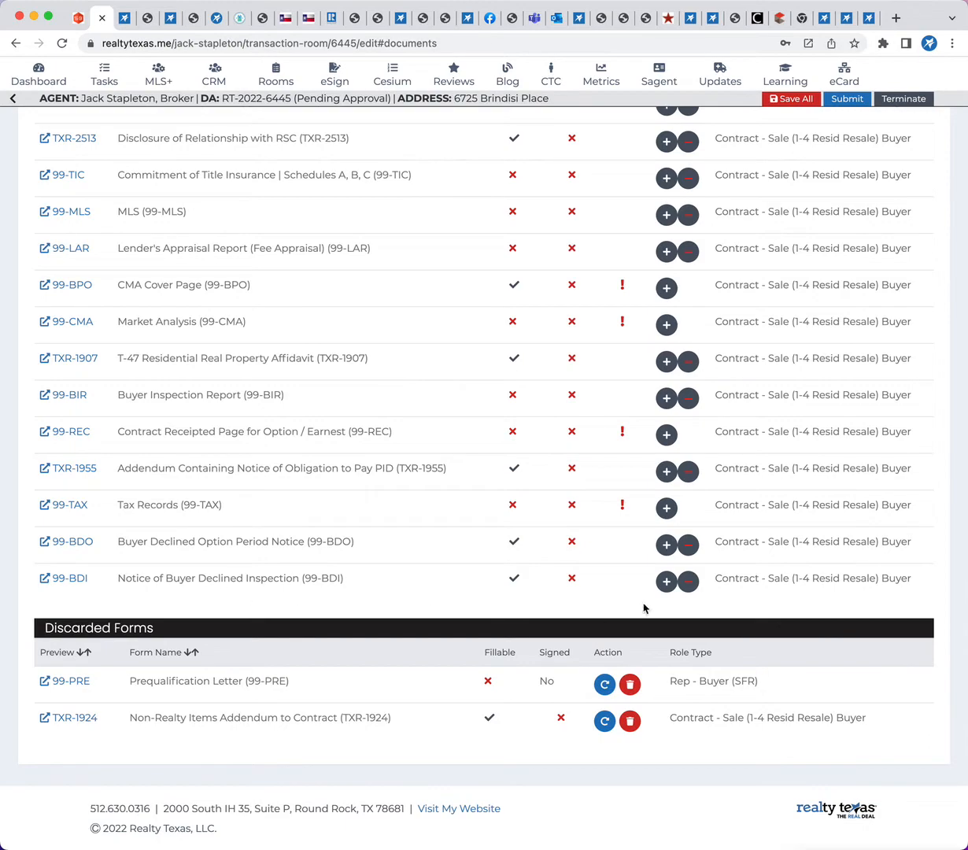
left_click(684, 584)
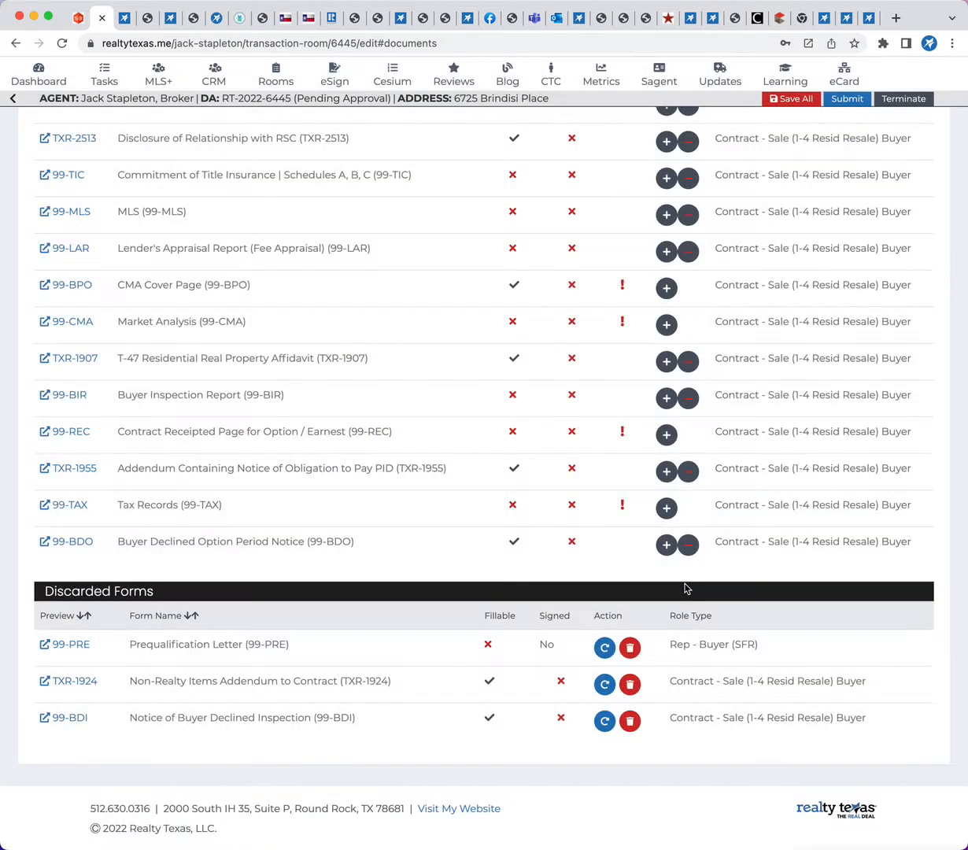
left_click(688, 546)
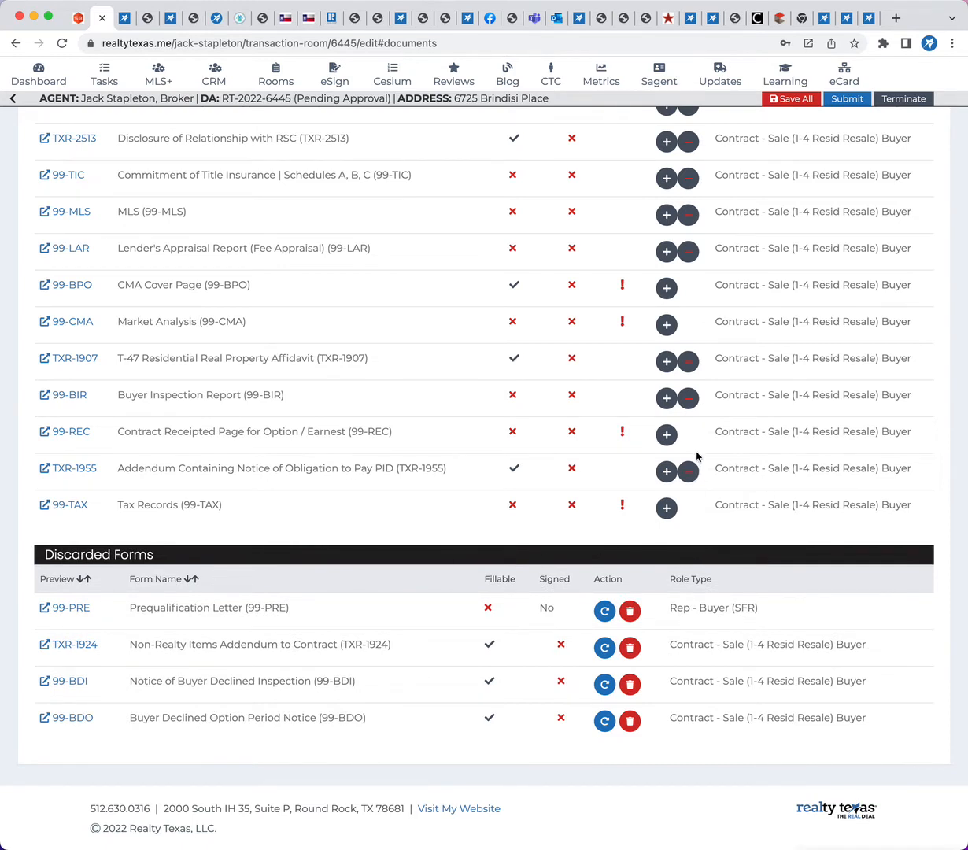
Discard the Lender's Appraisal Report (99-LAR) from the applied forms of the sale contract packet
scroll(421, 480, "up", 1)
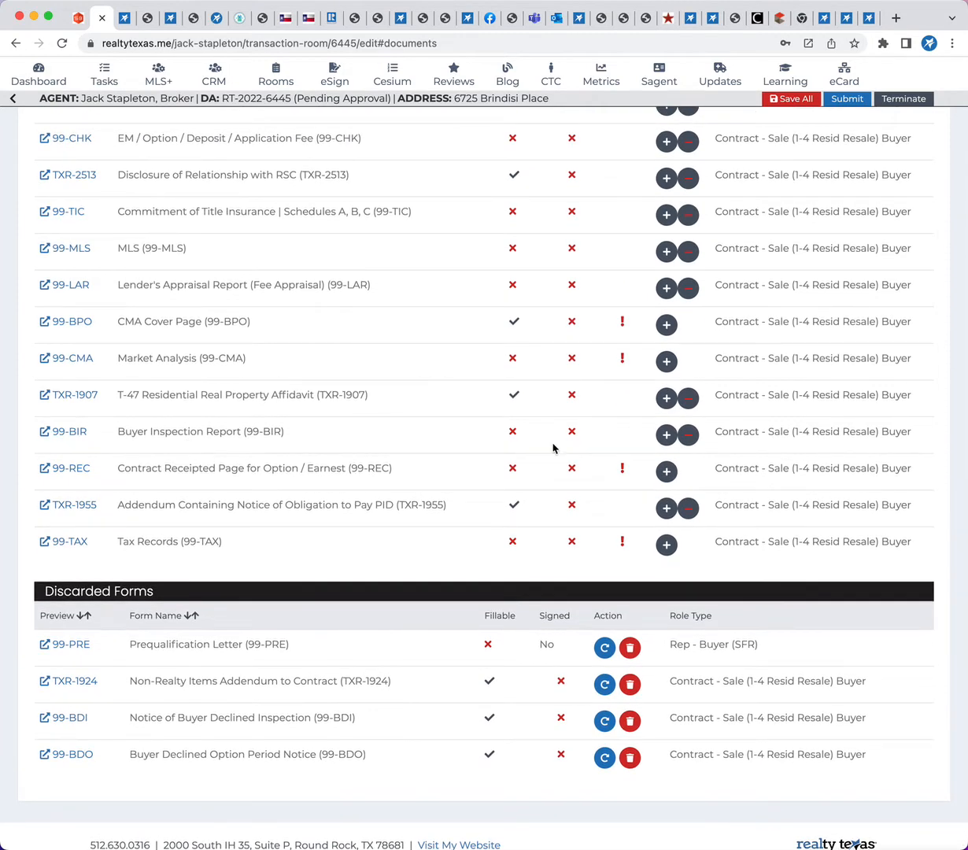
scroll(177, 439, "up", 1)
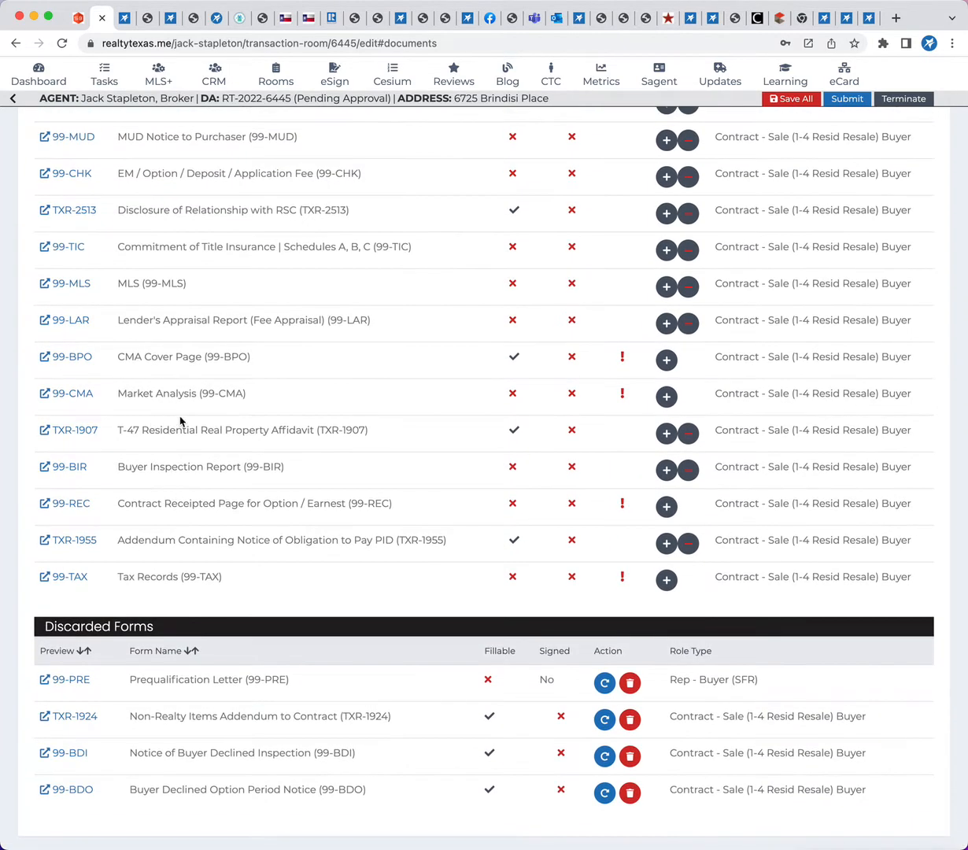
scroll(244, 456, "up", 1)
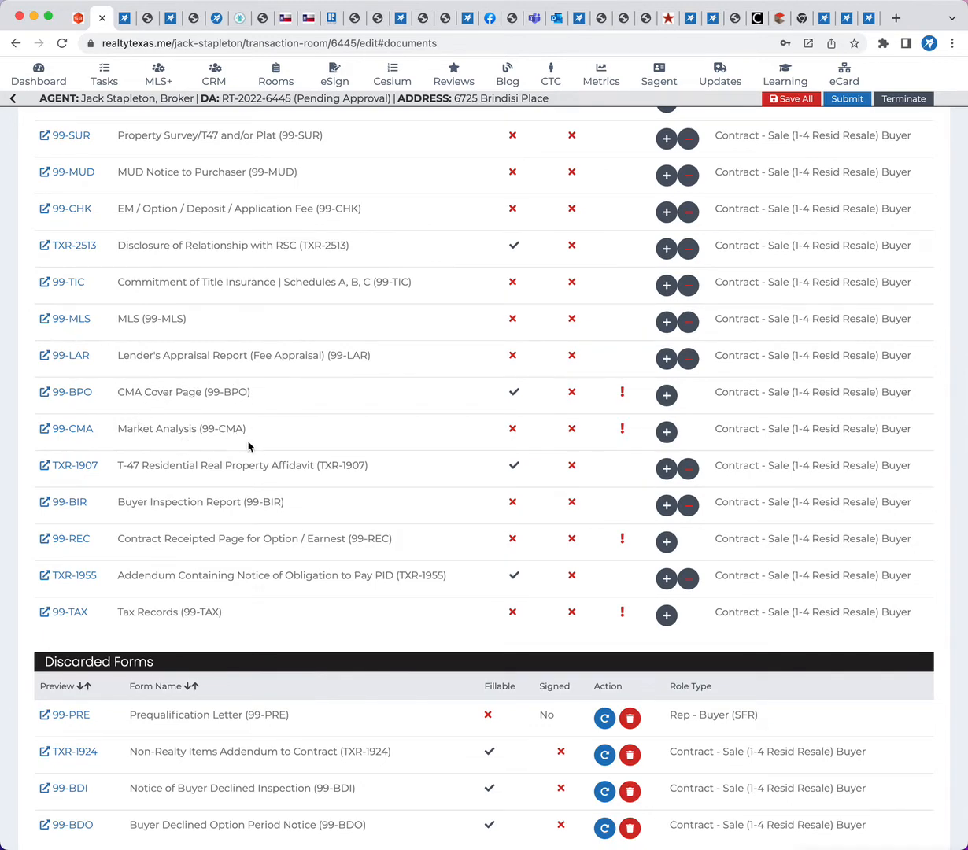
scroll(245, 456, "up", 1)
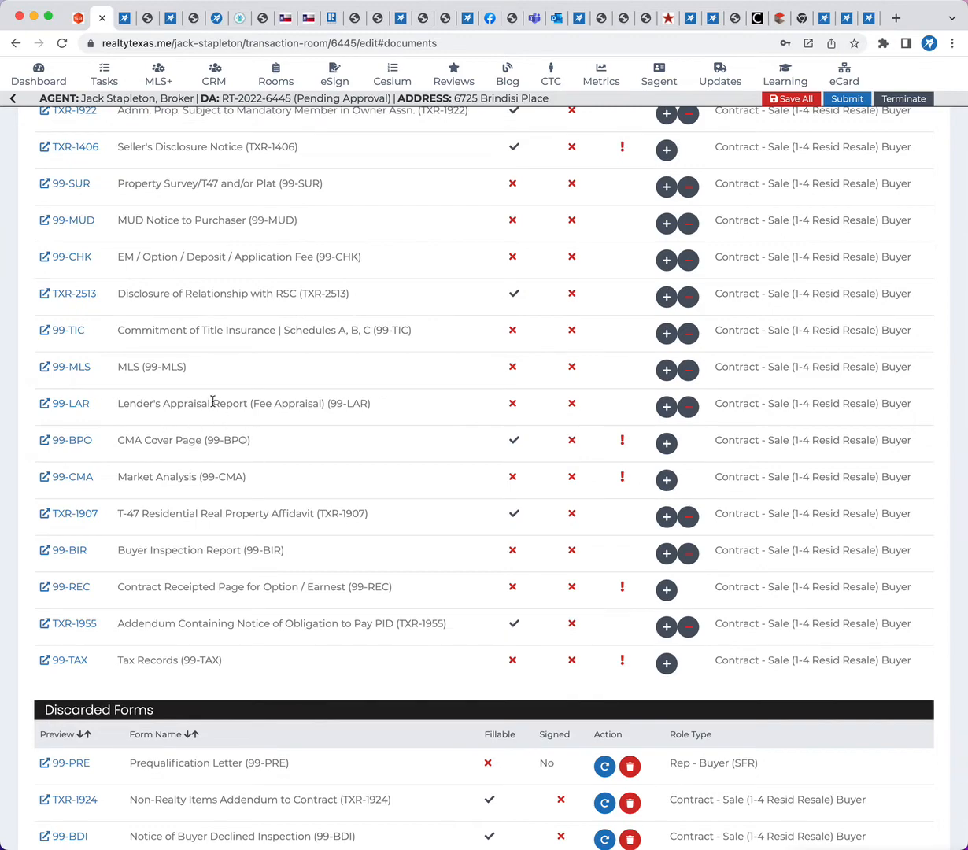
left_click(688, 406)
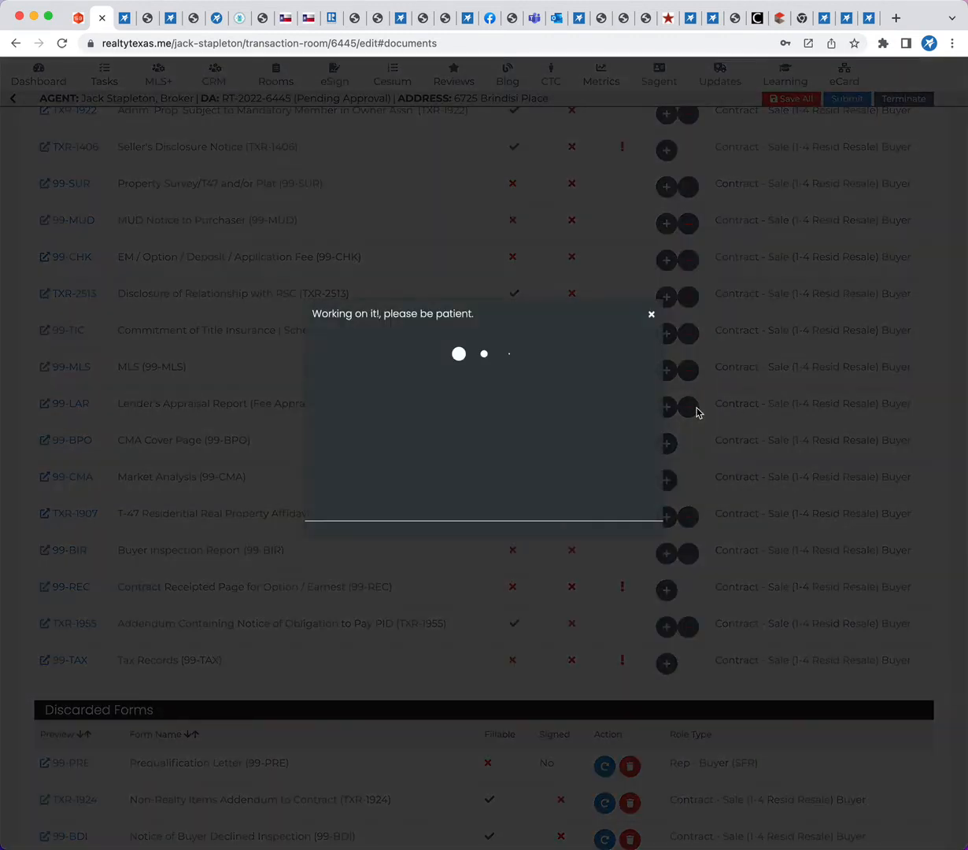
Review the remaining applied forms from the tax records up to the special flood hazard information form
scroll(151, 540, "up", 1)
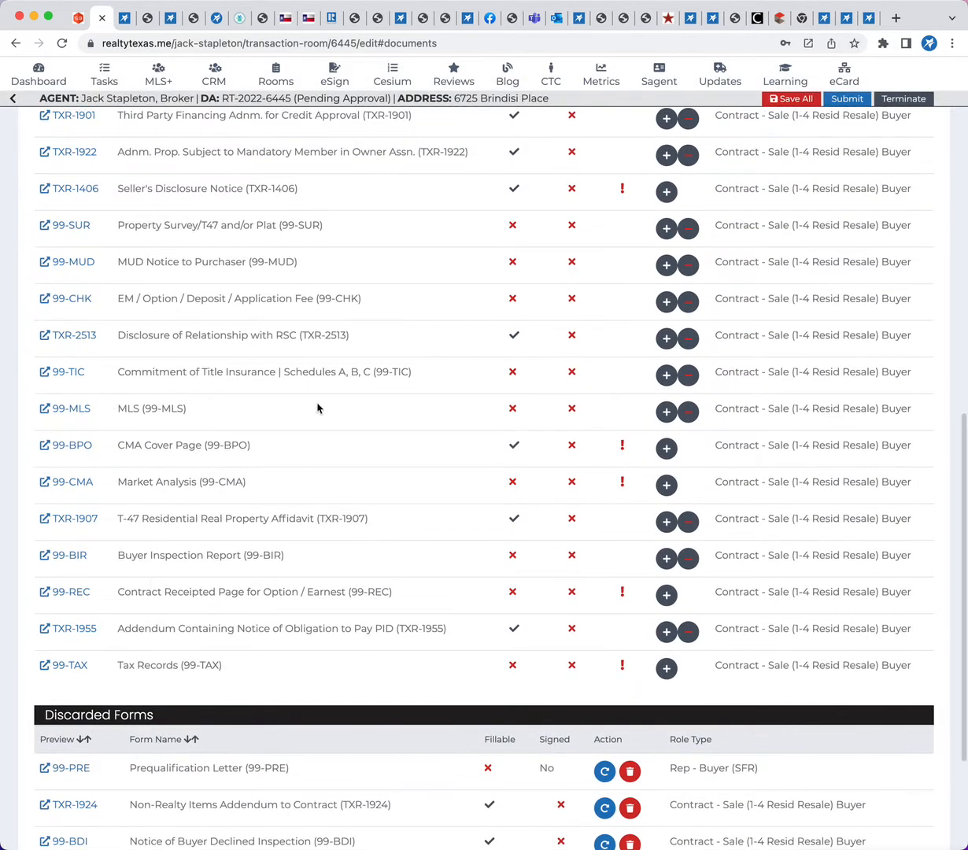
scroll(213, 510, "up", 1)
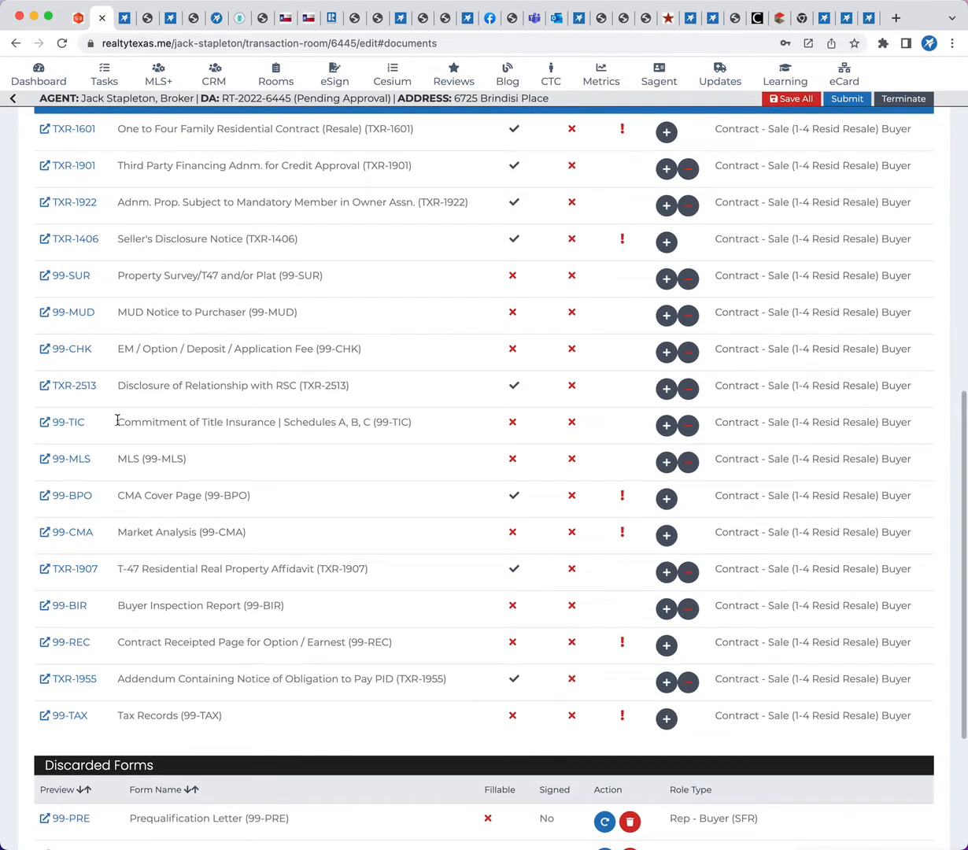
scroll(240, 536, "up", 1)
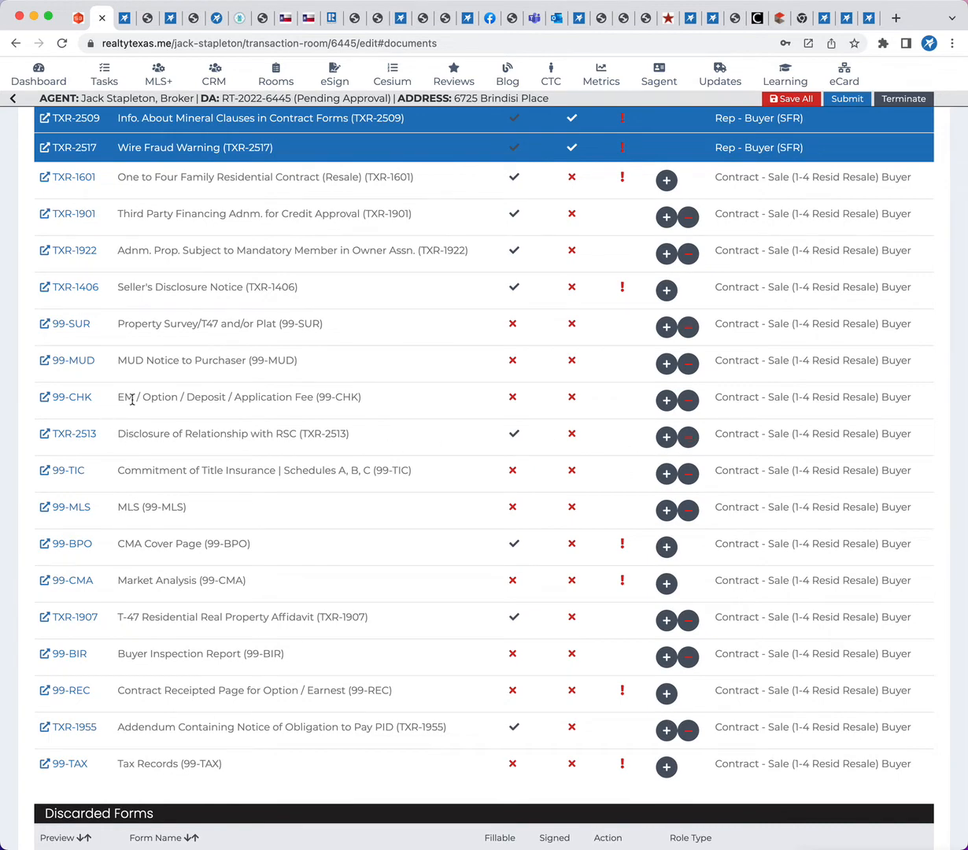
scroll(352, 444, "up", 1)
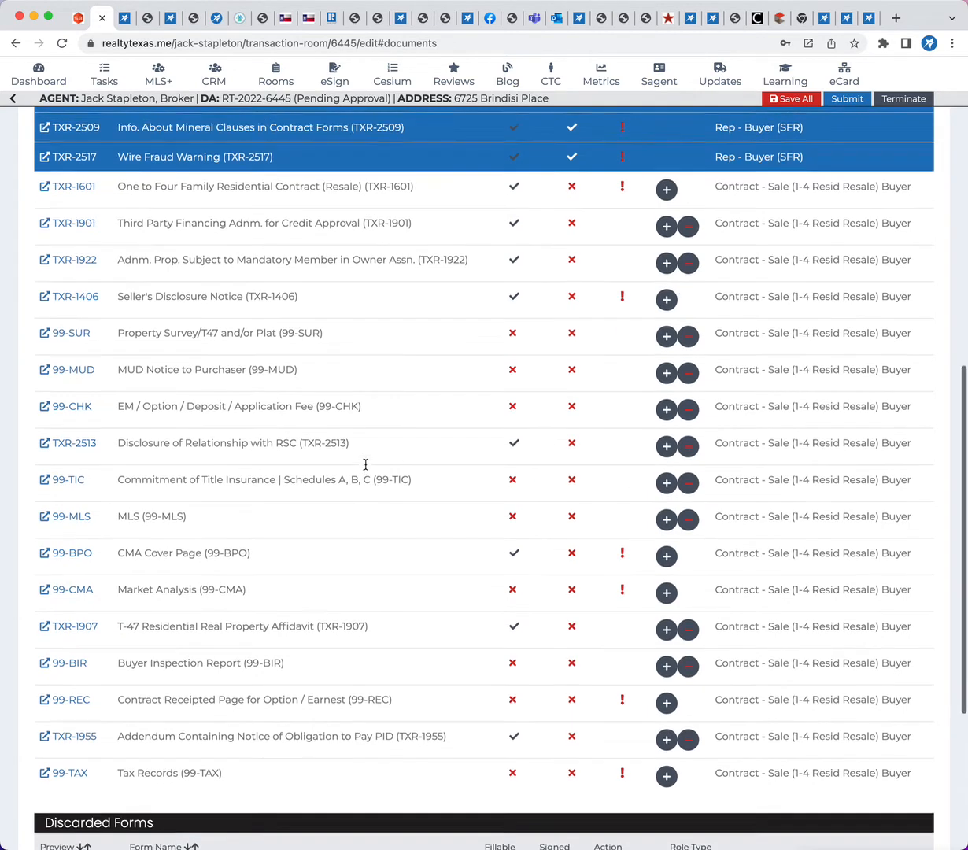
scroll(197, 358, "up", 2)
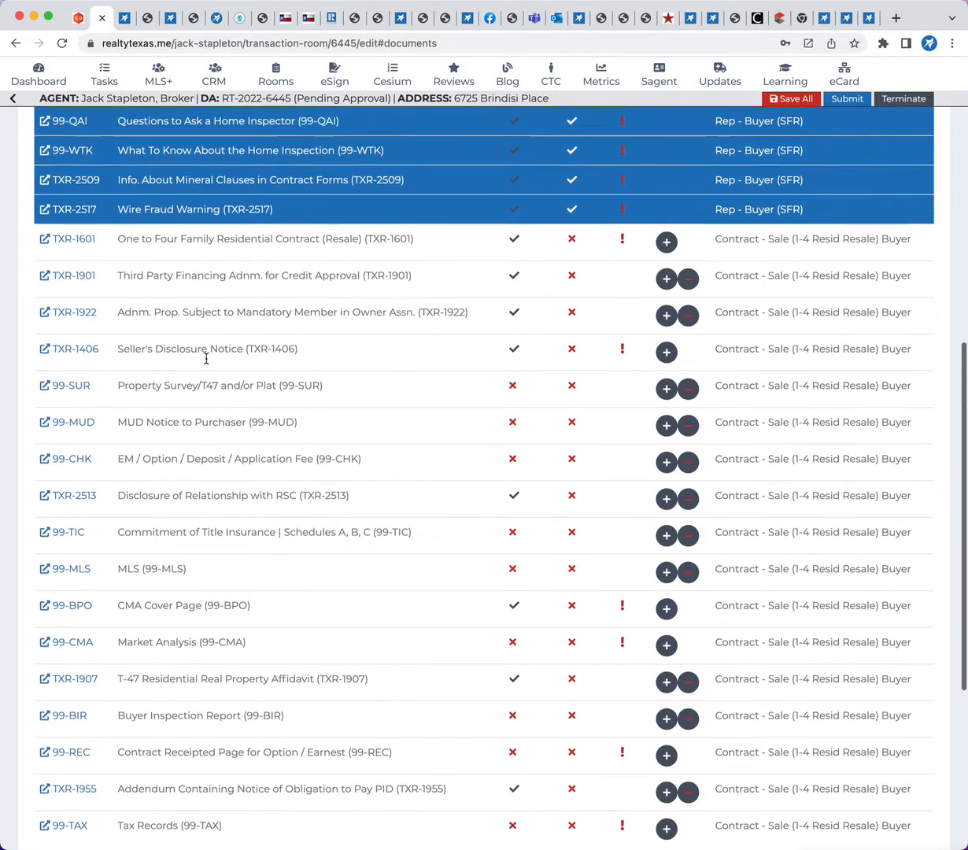
scroll(224, 370, "up", 1)
scroll(227, 372, "up", 10)
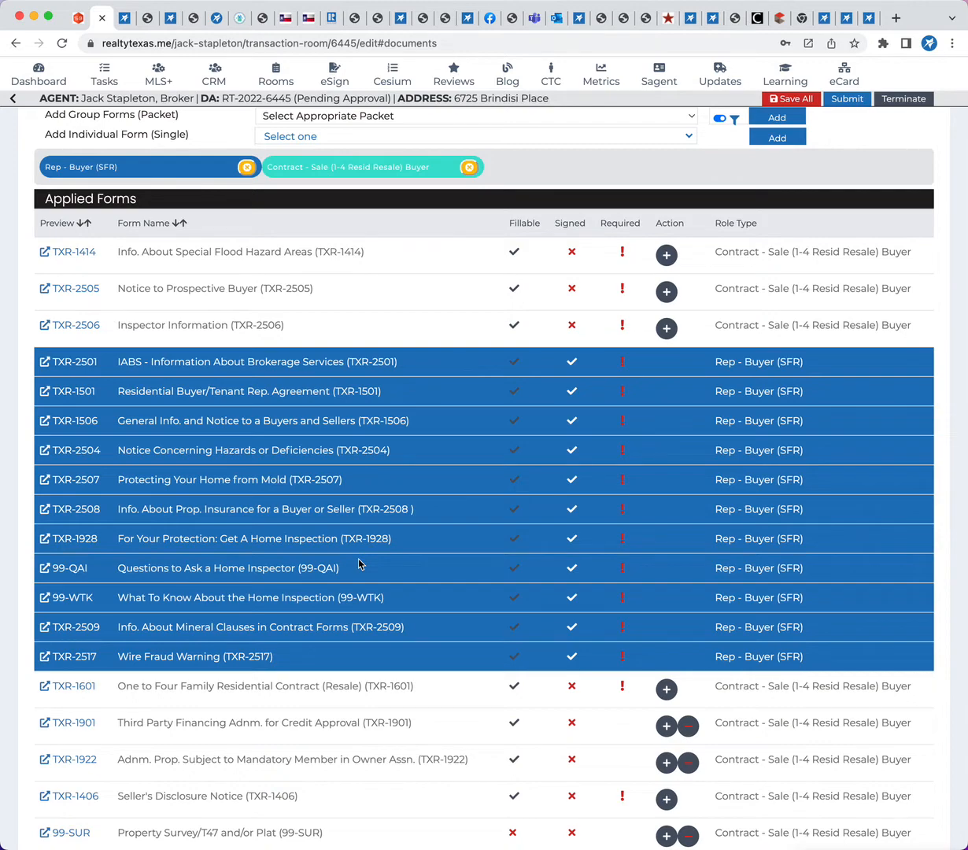
scroll(358, 564, "up", 3)
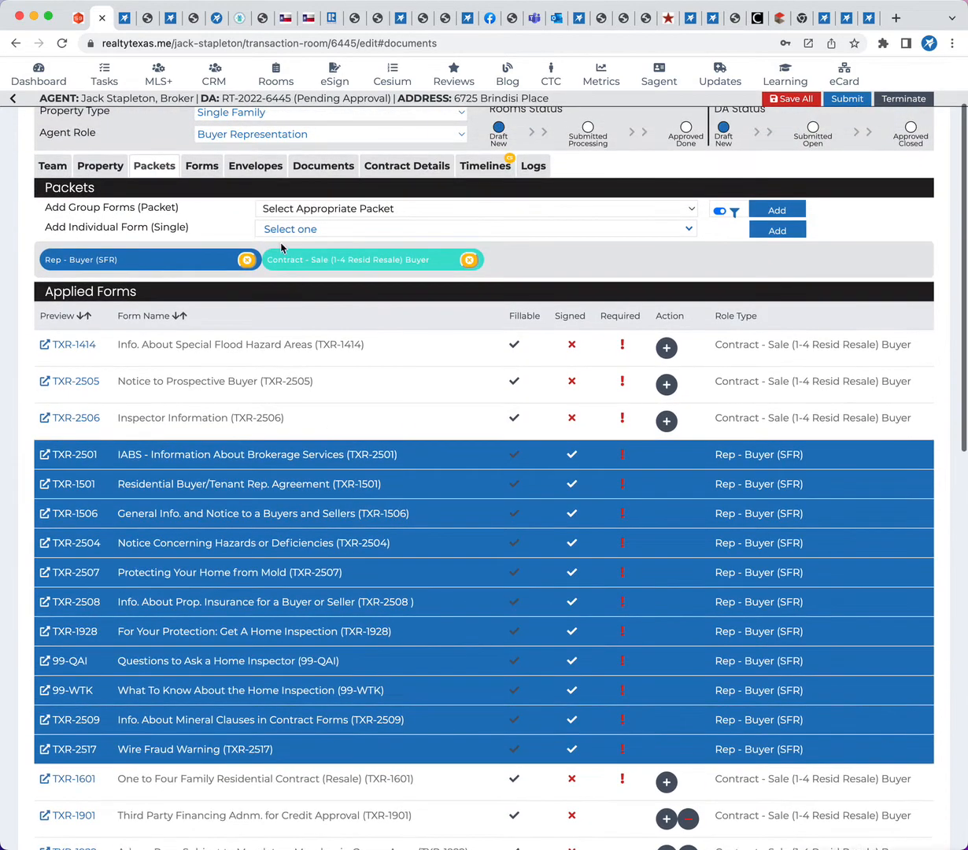
Open the room's forms and collapse the Rep - Buyer (SFR) group so only the sale contract forms stay expanded
left_click(201, 167)
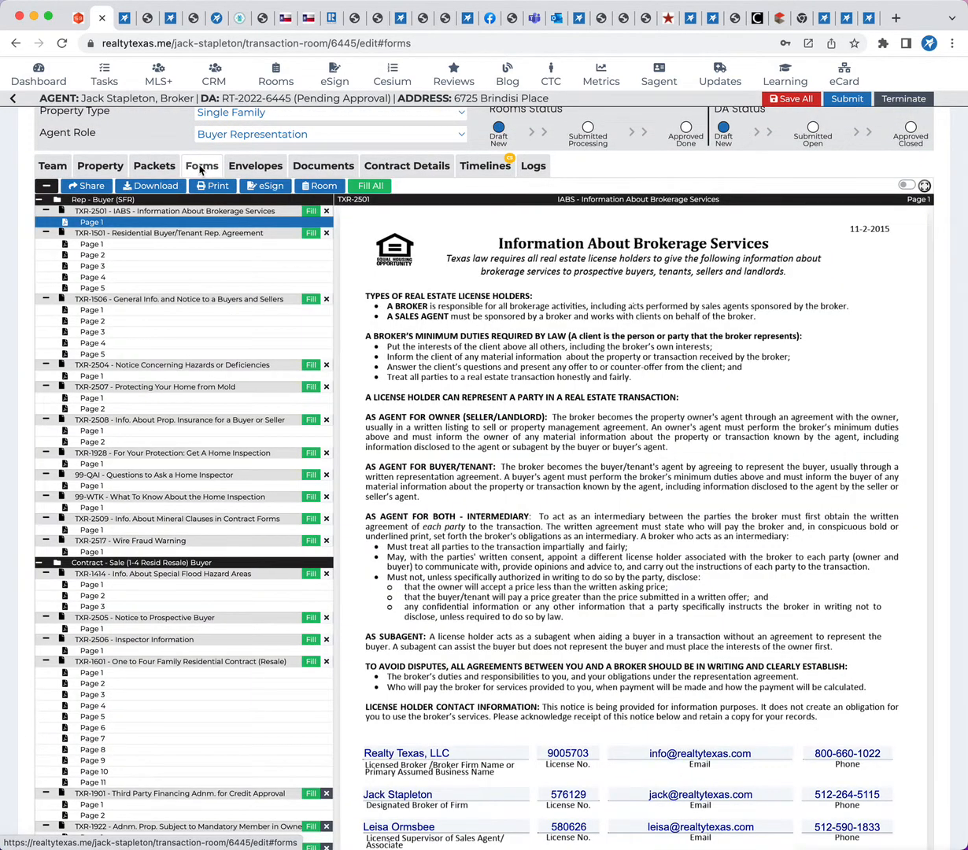
left_click(39, 200)
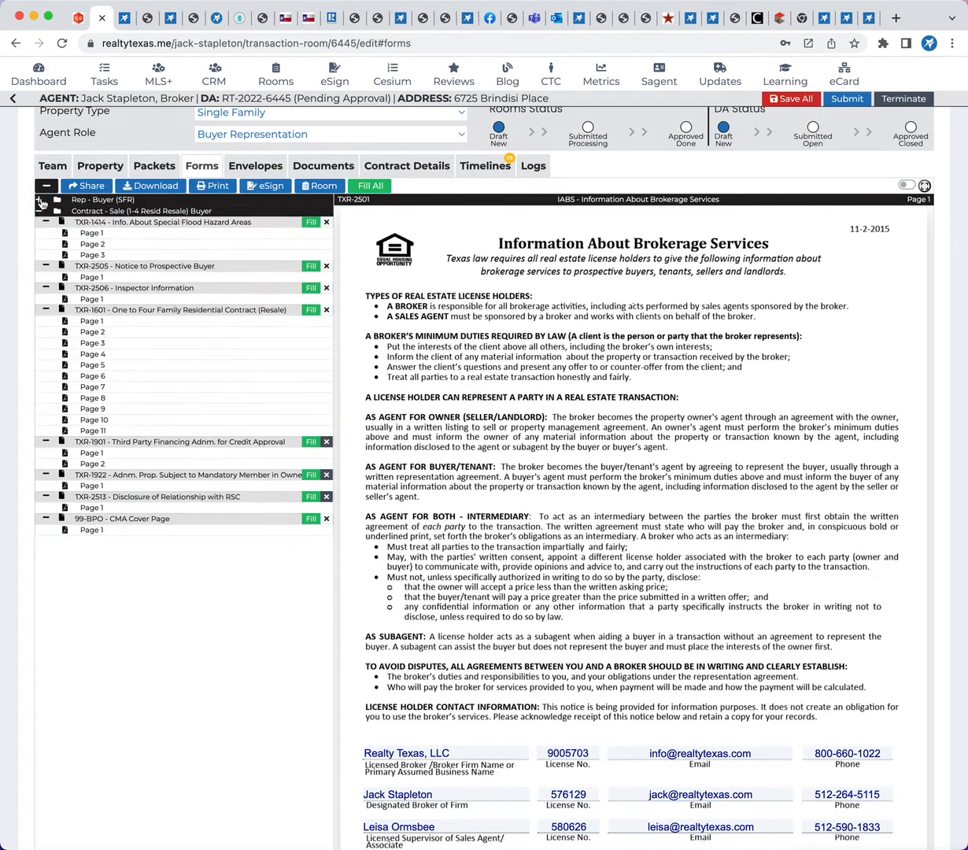
left_click(41, 201)
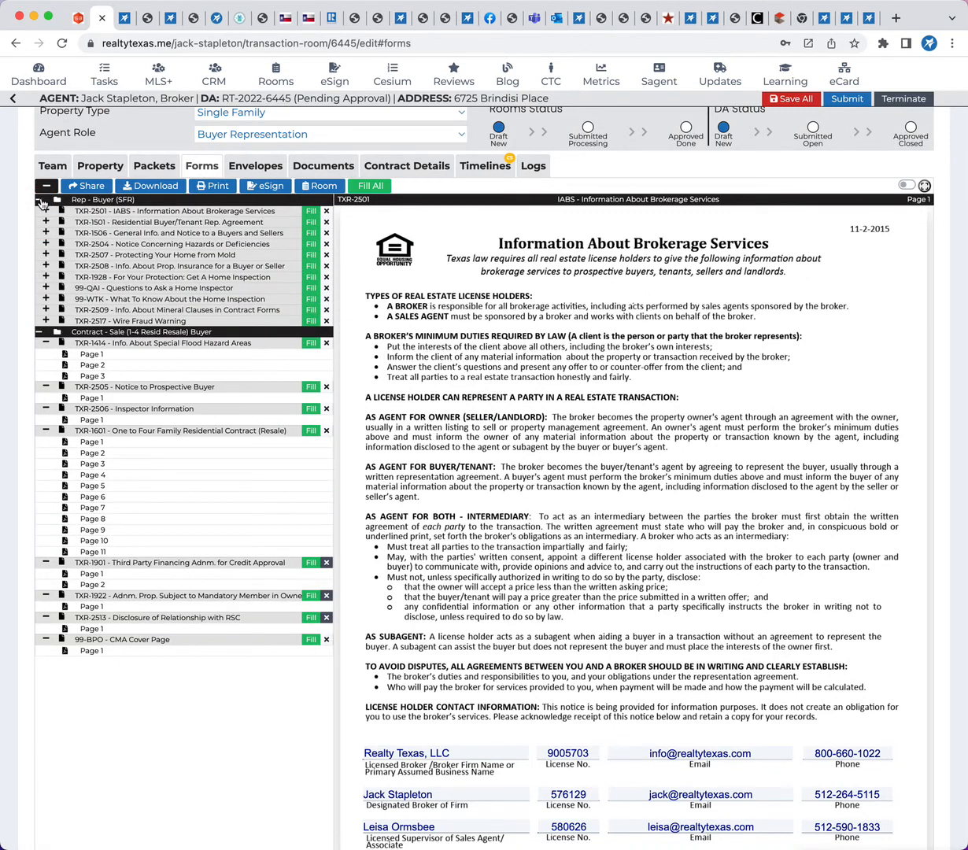
left_click(40, 201)
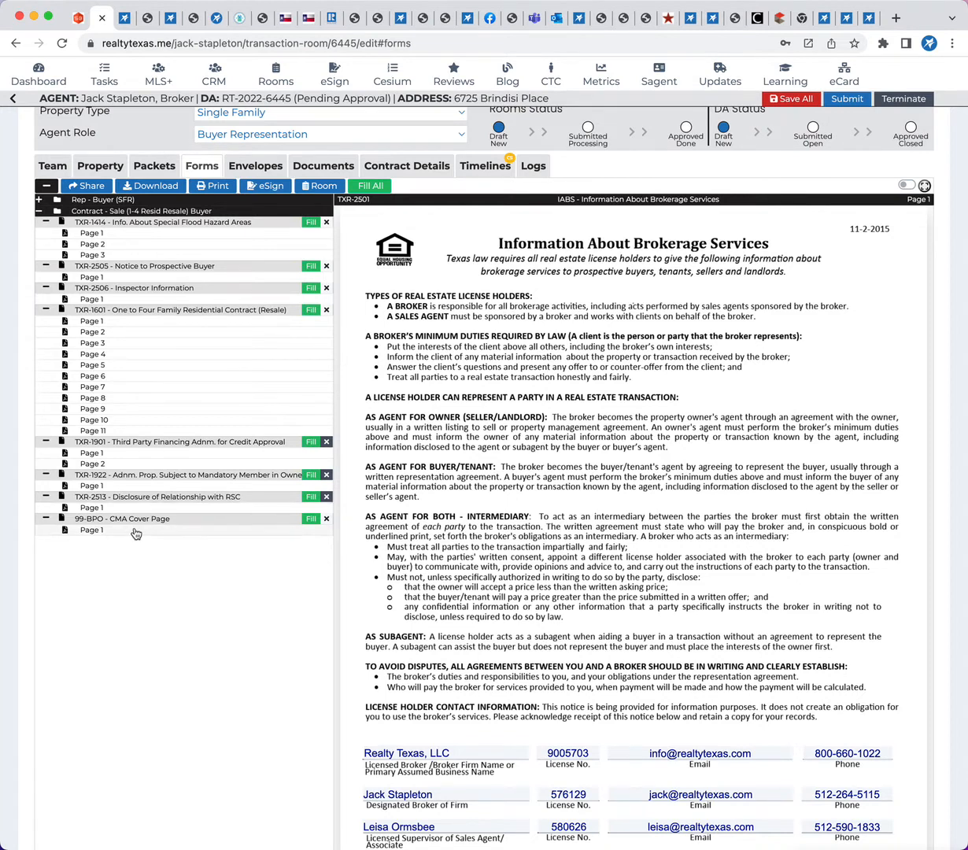
Fill all forms with the room, MLS and default data, agreeing to overwrite any entered data
scroll(155, 622, "up", 1)
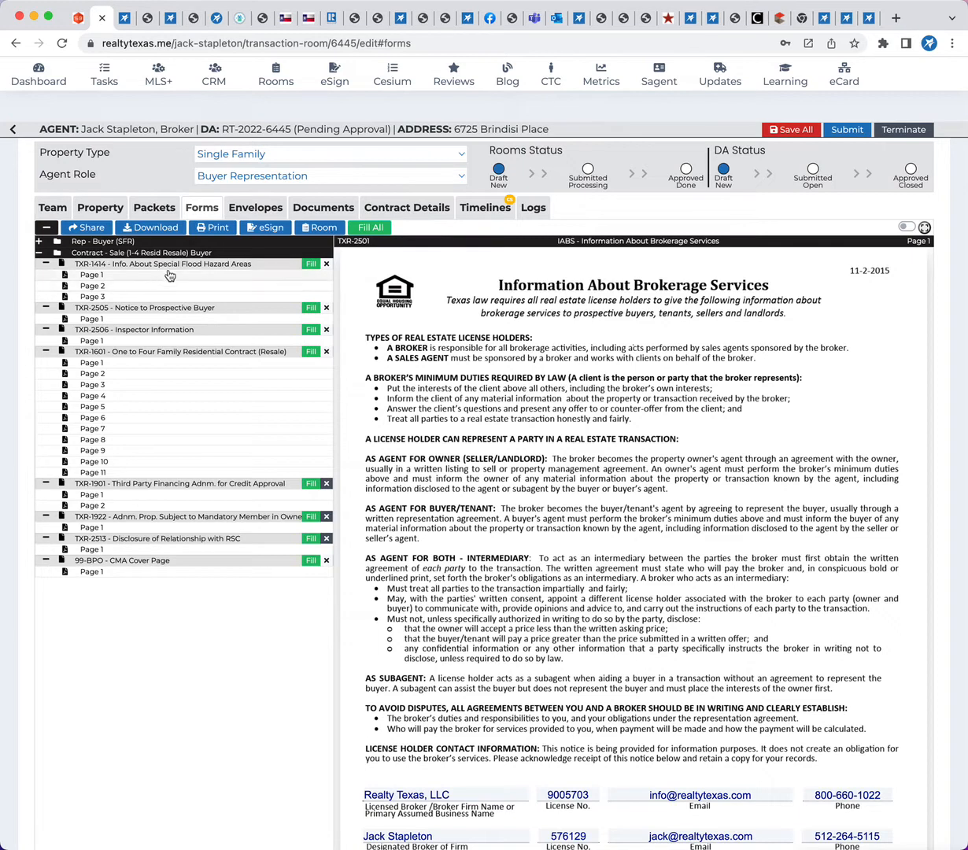
left_click(370, 228)
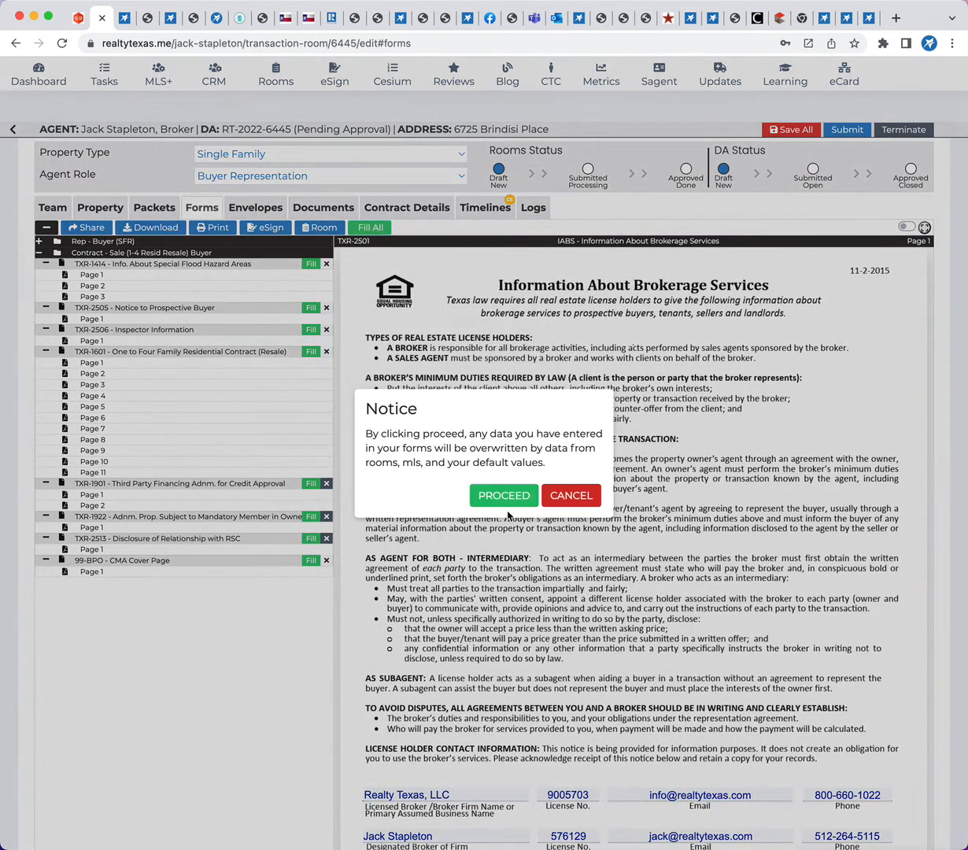
left_click(475, 488)
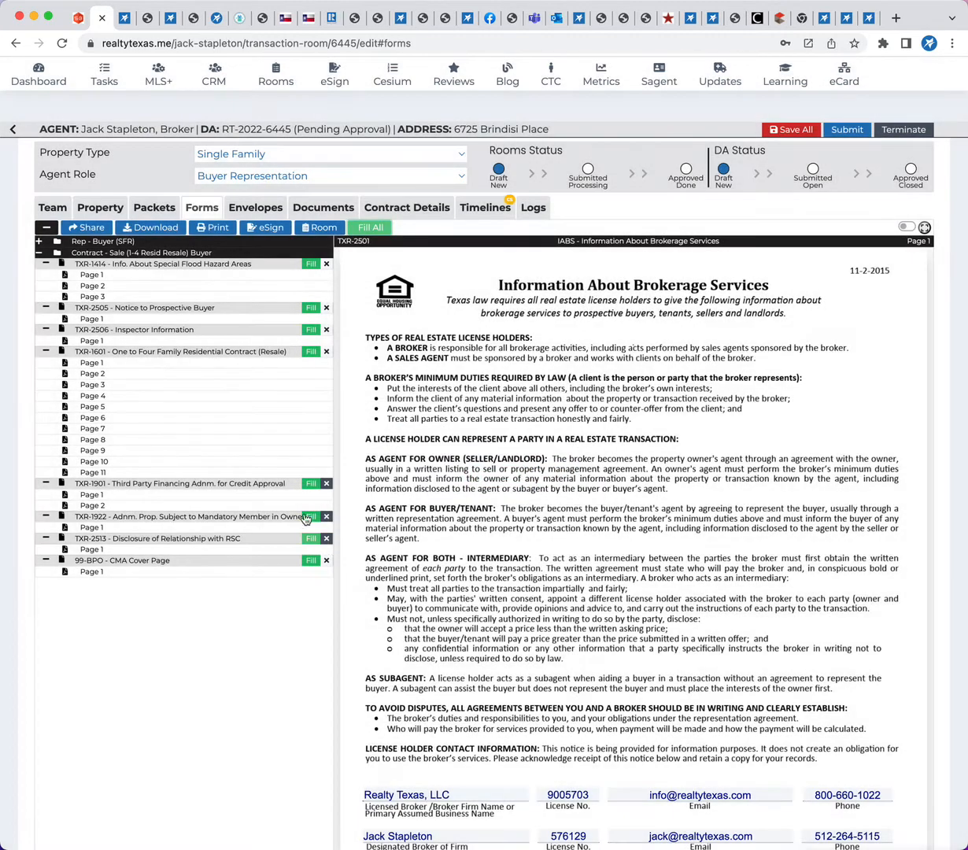
Examine the filled fields from the special flood hazard form (TXR-1414) through page 2 of the resale contract (TXR-1601)
left_click(124, 275)
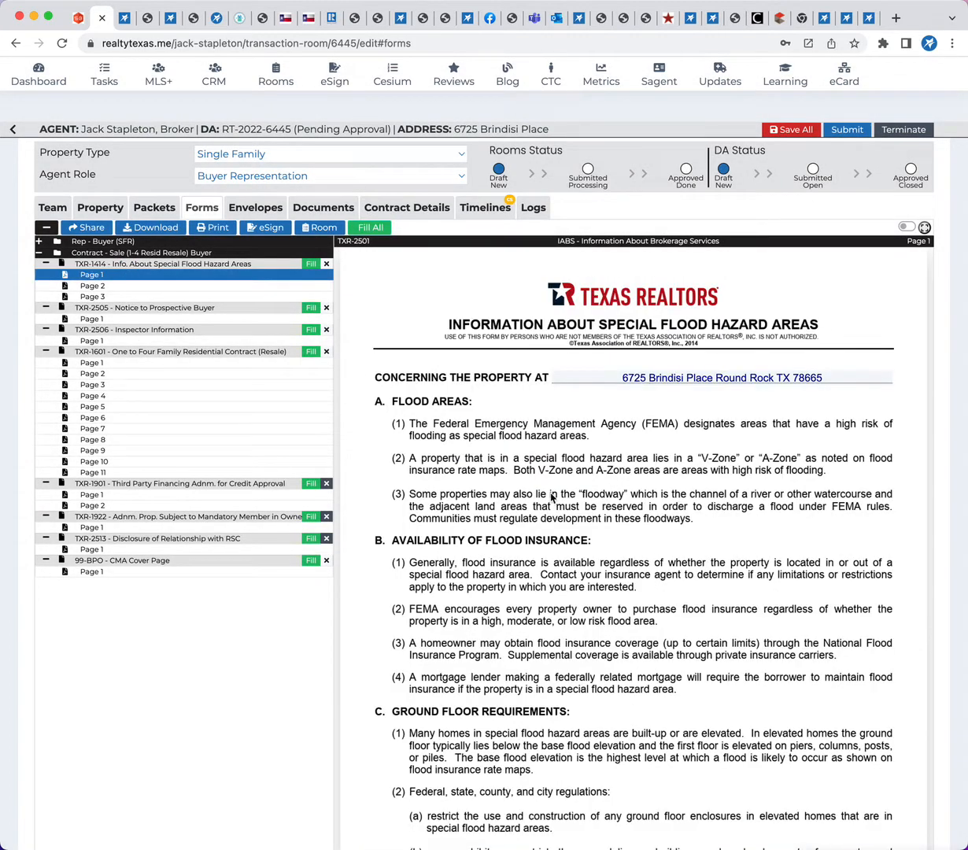
scroll(618, 321, "down", 1)
scroll(618, 322, "down", 15)
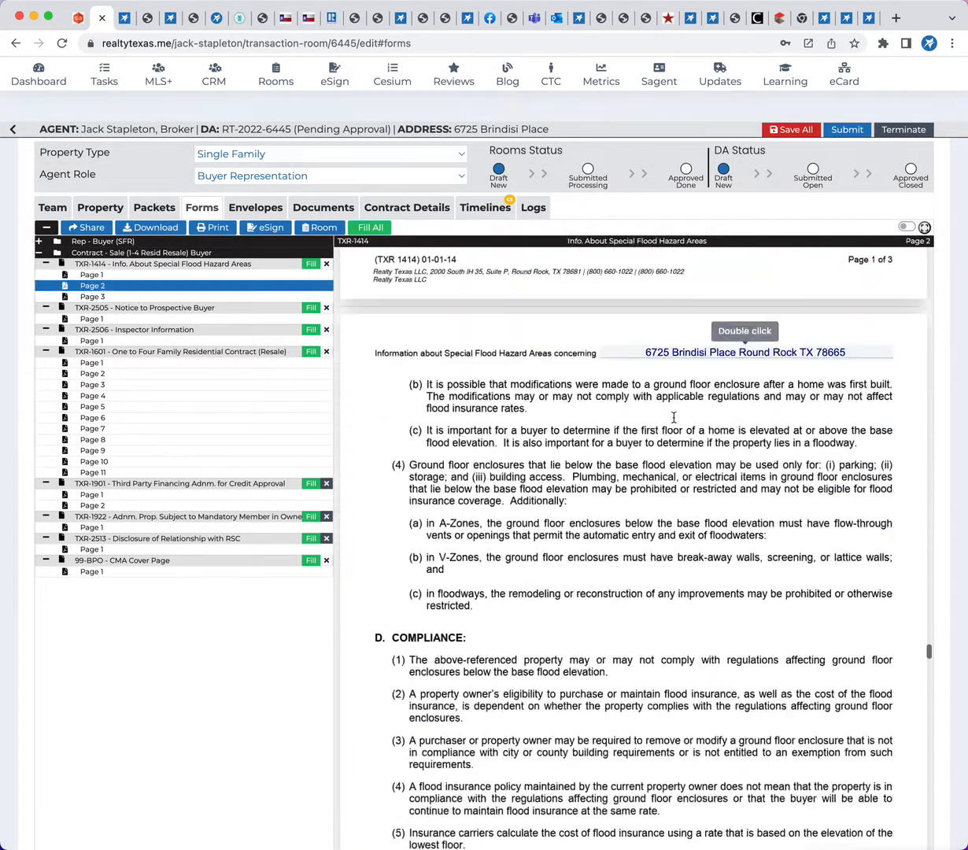
scroll(674, 422, "down", 20)
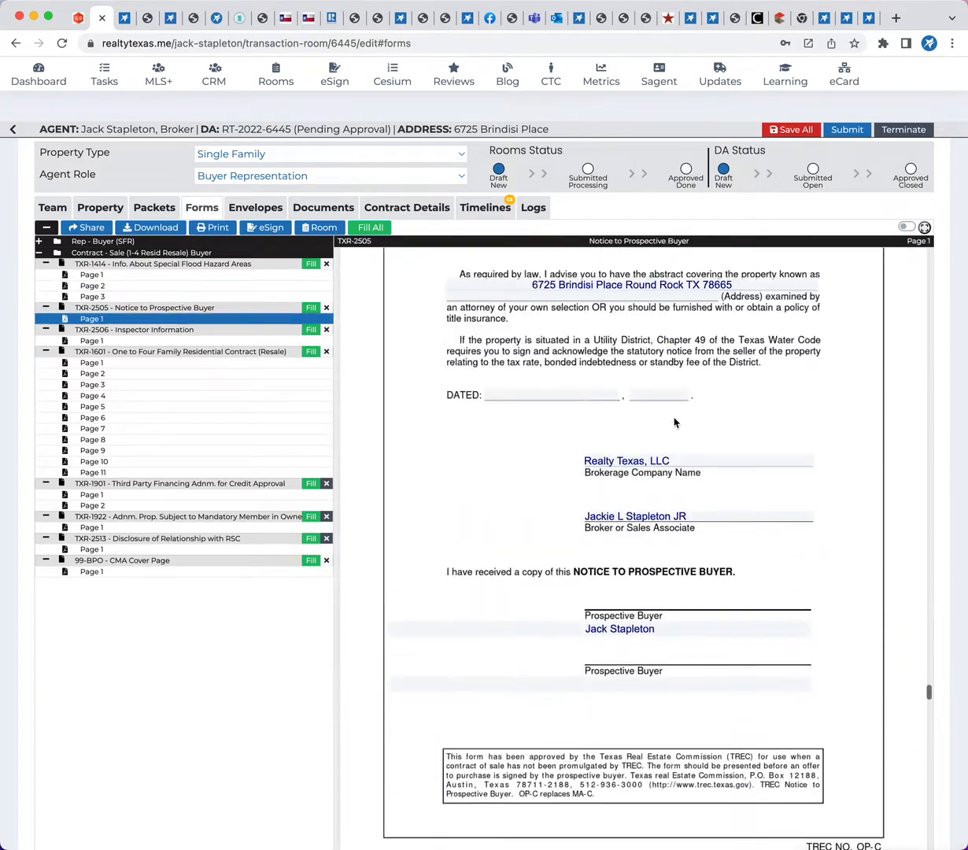
scroll(653, 472, "down", 2)
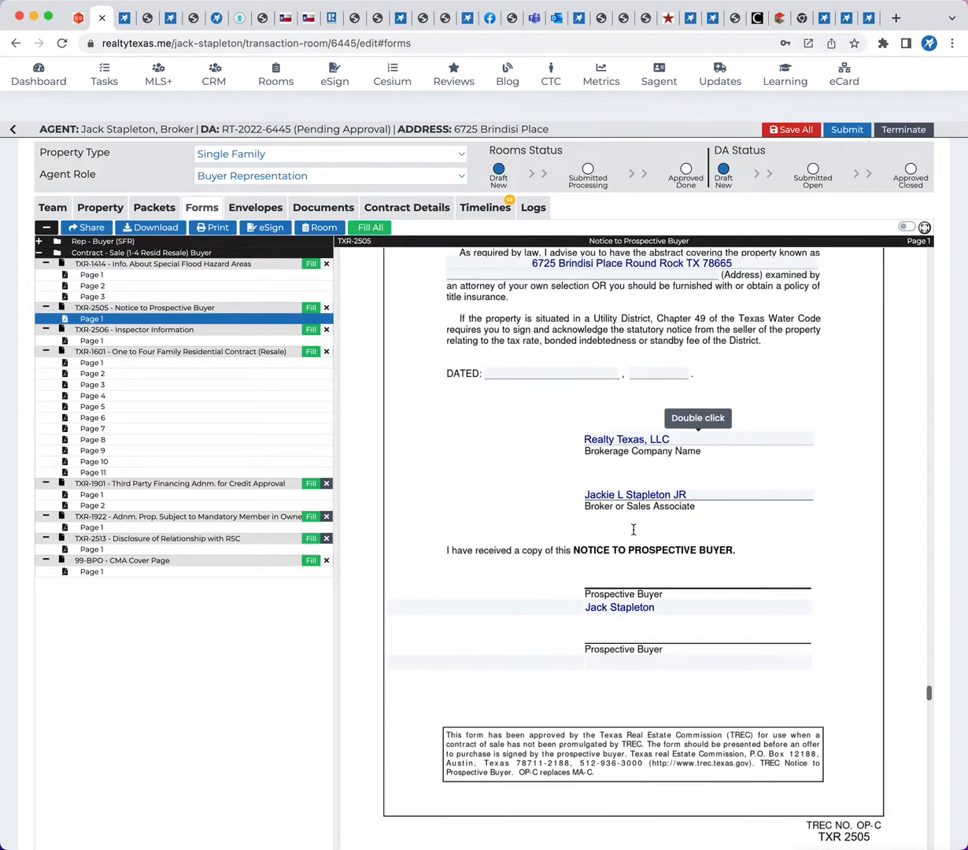
scroll(554, 626, "down", 10)
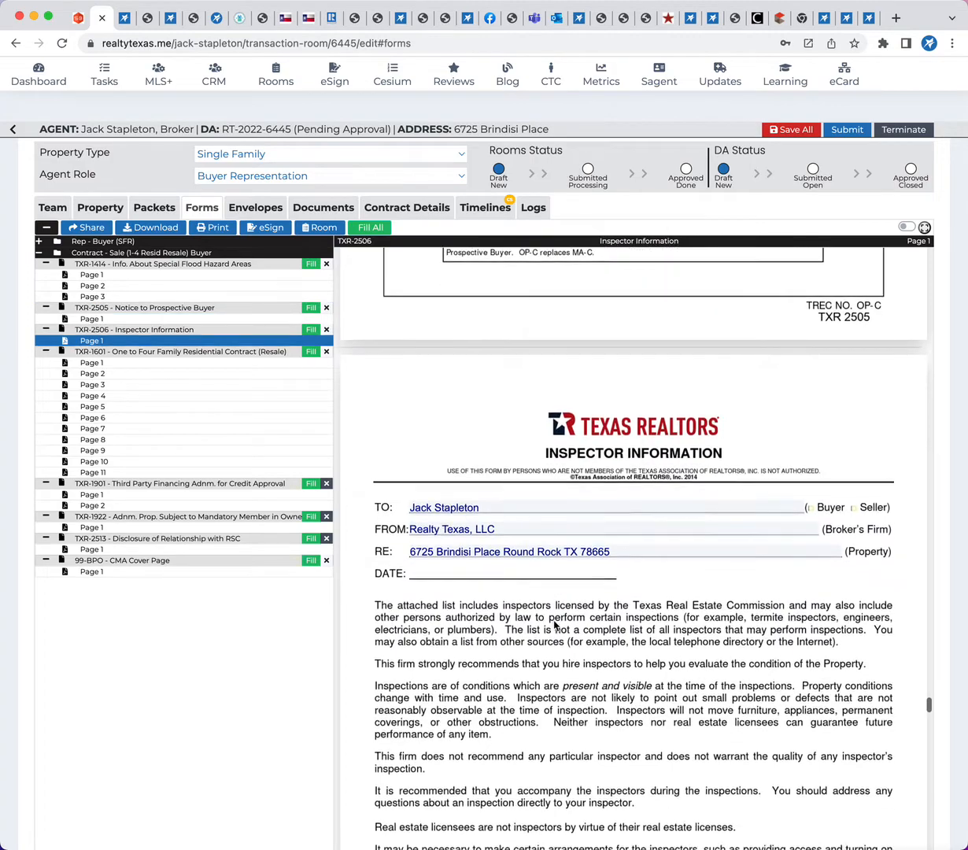
scroll(554, 626, "down", 12)
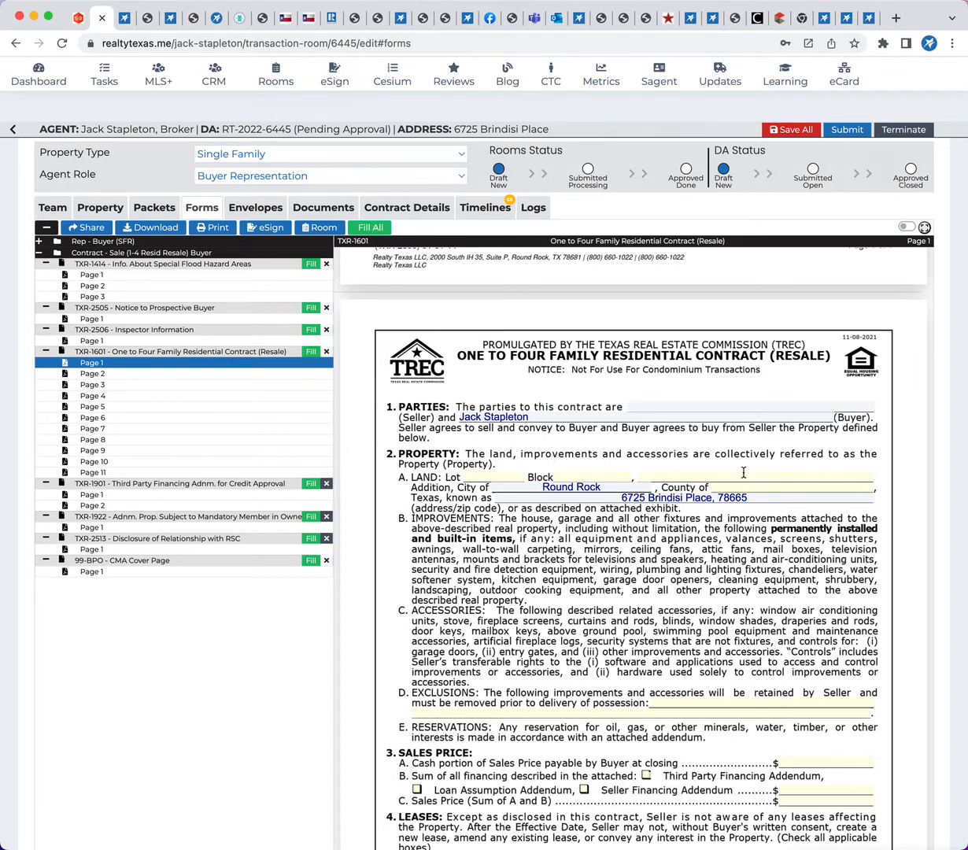
scroll(783, 577, "down", 3)
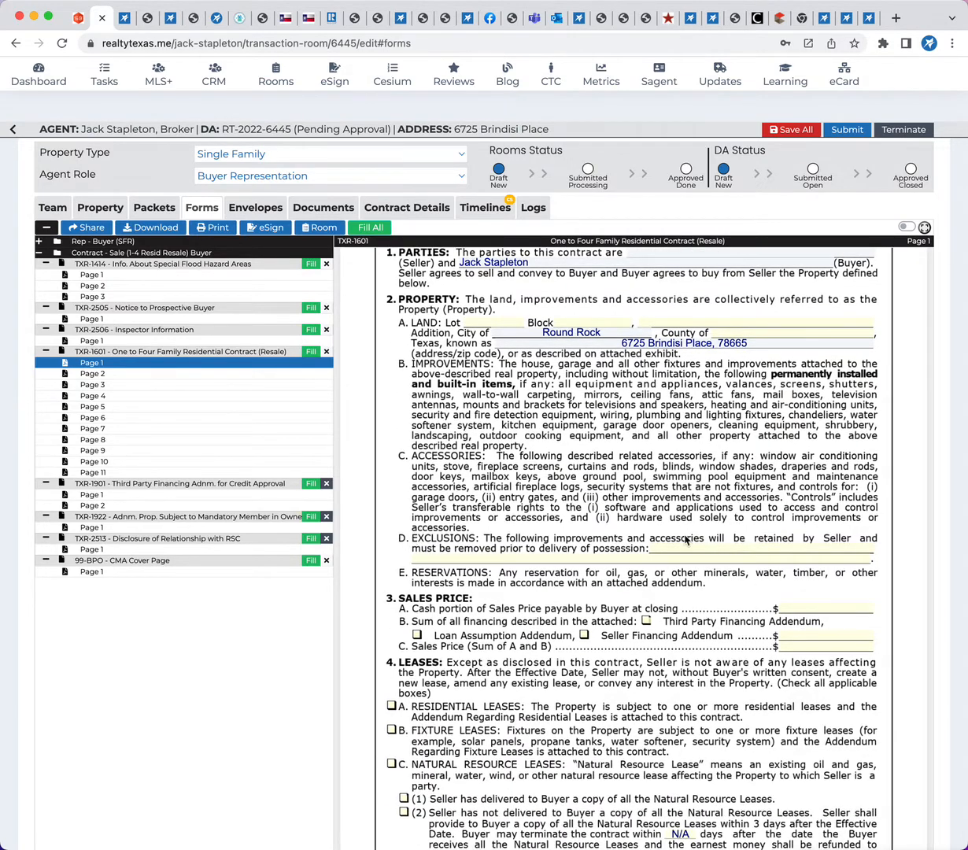
scroll(691, 582, "down", 3)
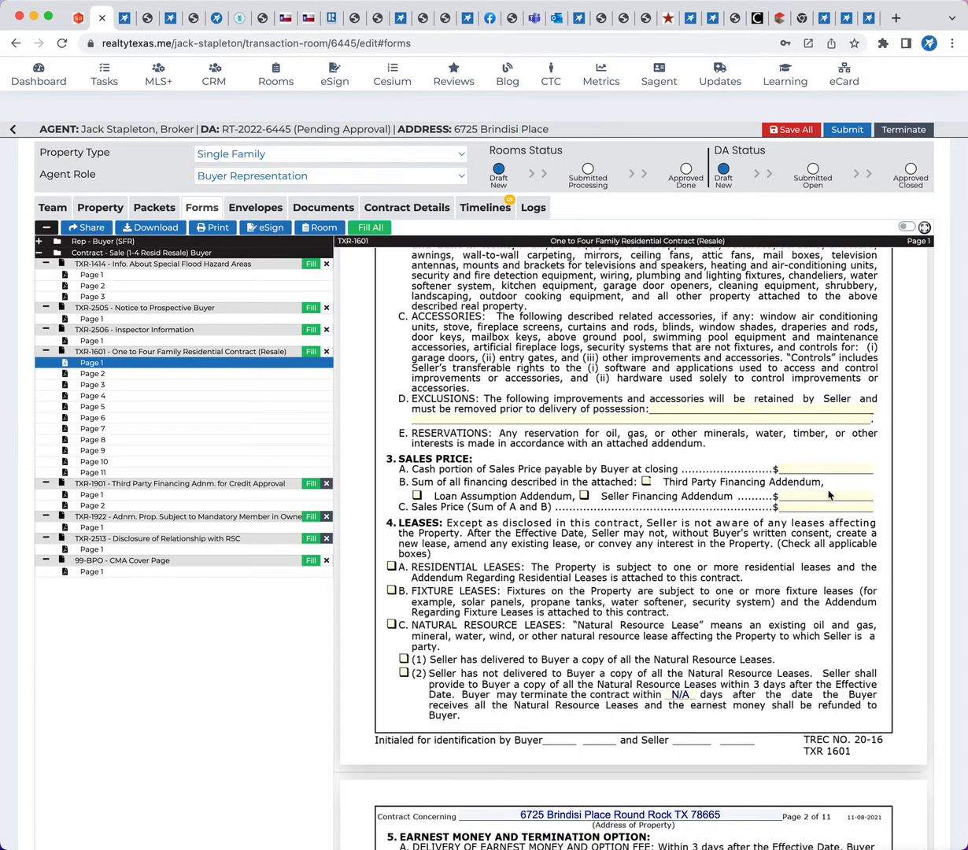
scroll(687, 701, "down", 5)
scroll(686, 642, "down", 5)
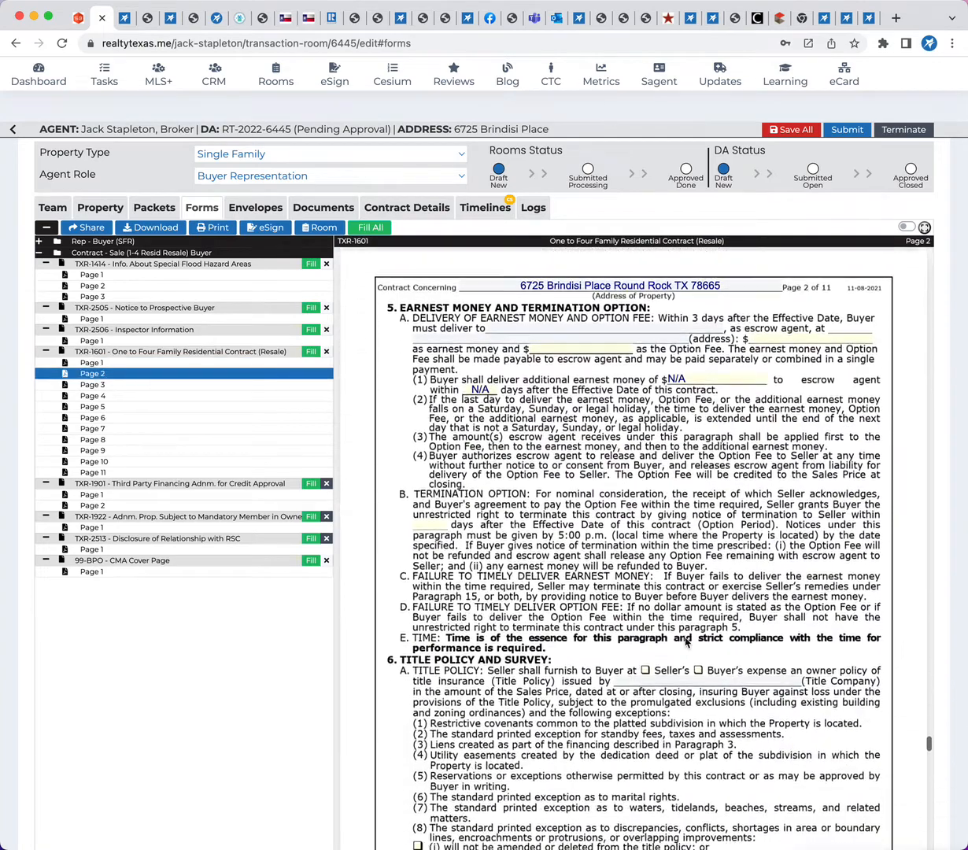
scroll(686, 642, "up", 3)
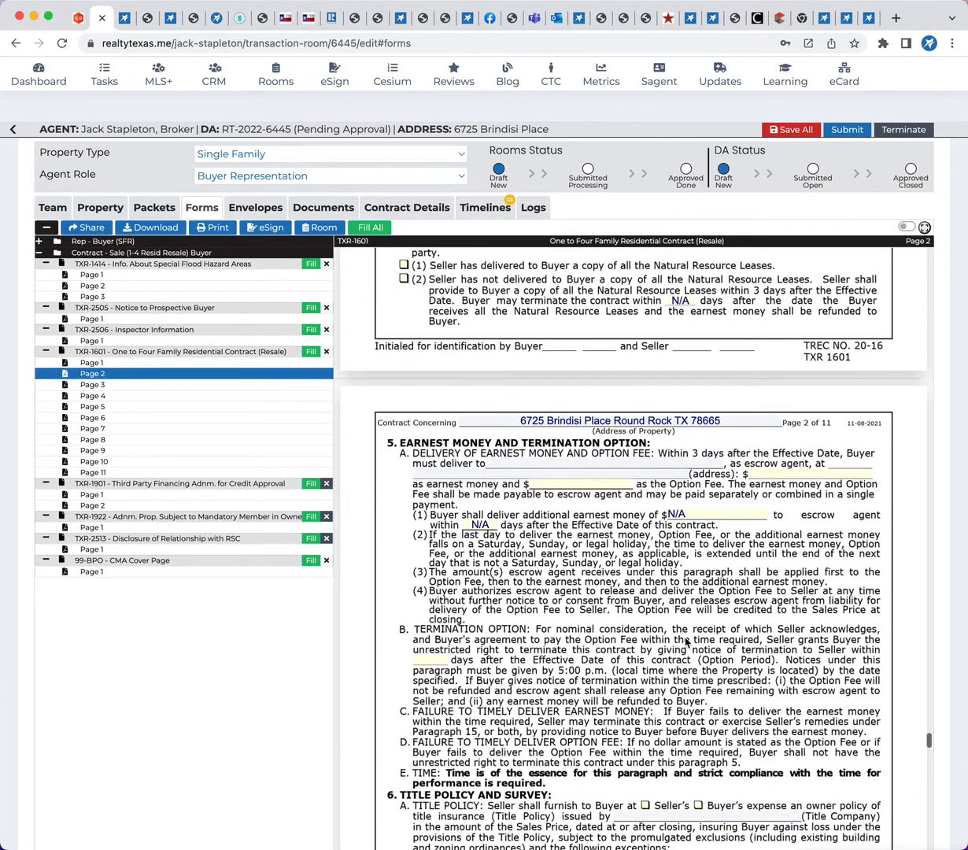
Save the filled forms data and acknowledge the save
left_click(779, 129)
left_click(615, 126)
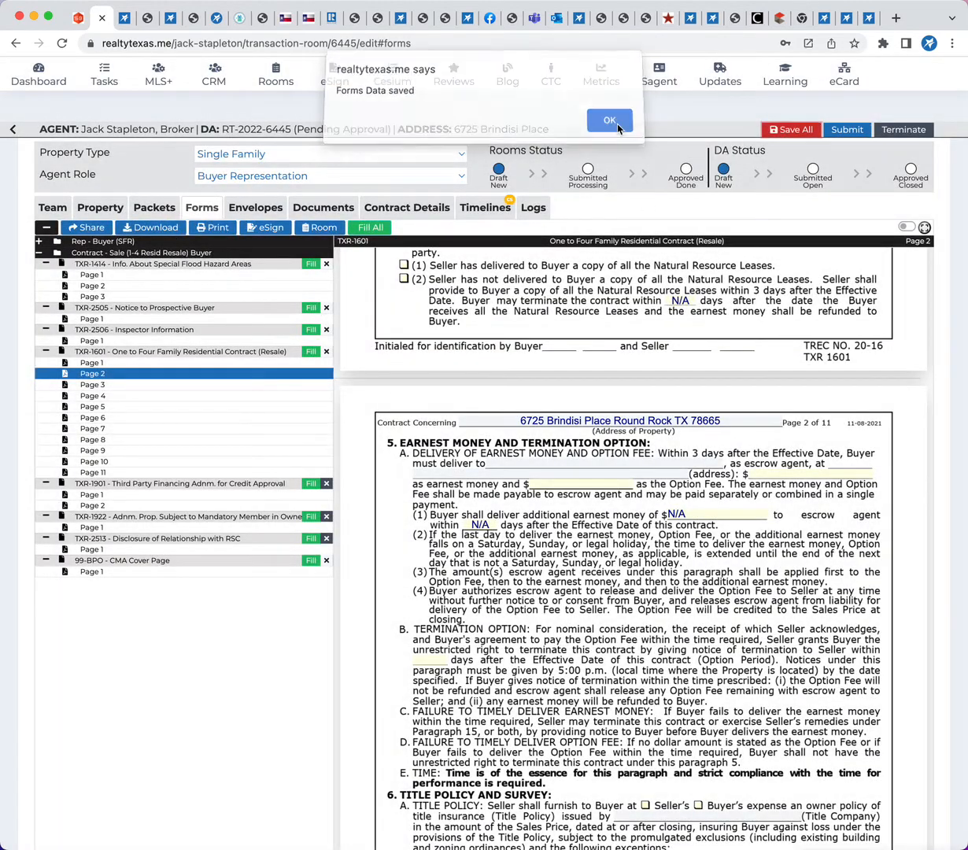
left_click(599, 125)
Search the team's title company closers by name, assign the matching Independence Title closer, and save the room record
left_click(56, 206)
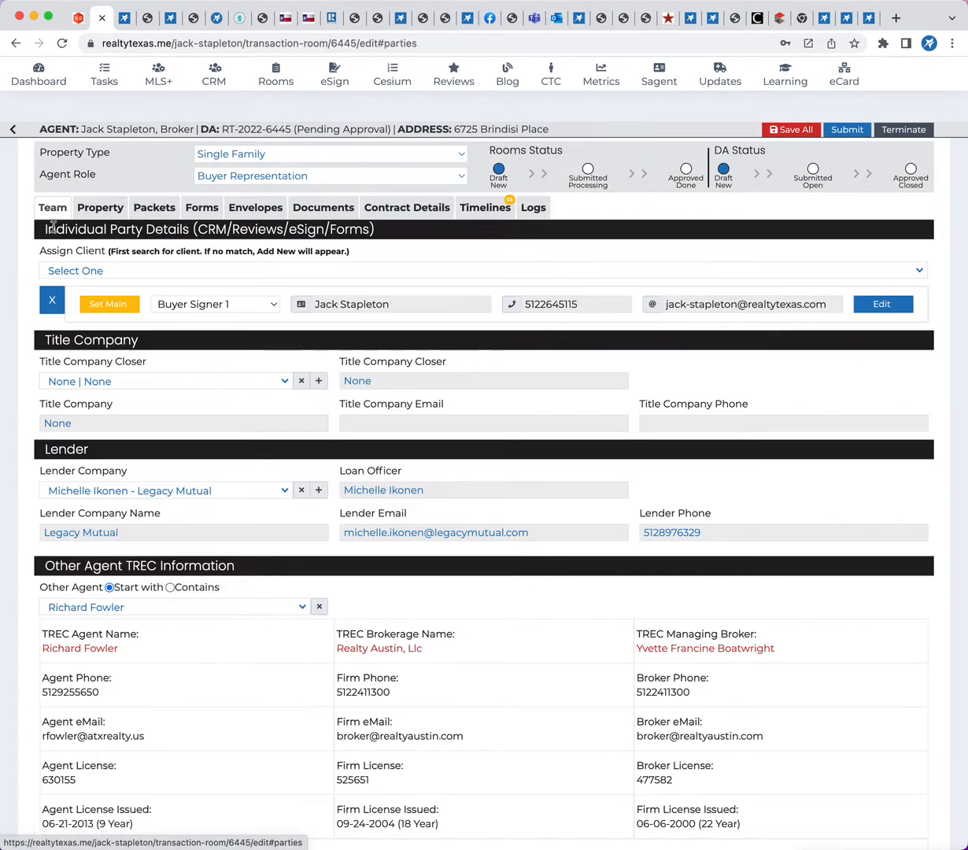
scroll(179, 385, "down", 1)
left_click(285, 360)
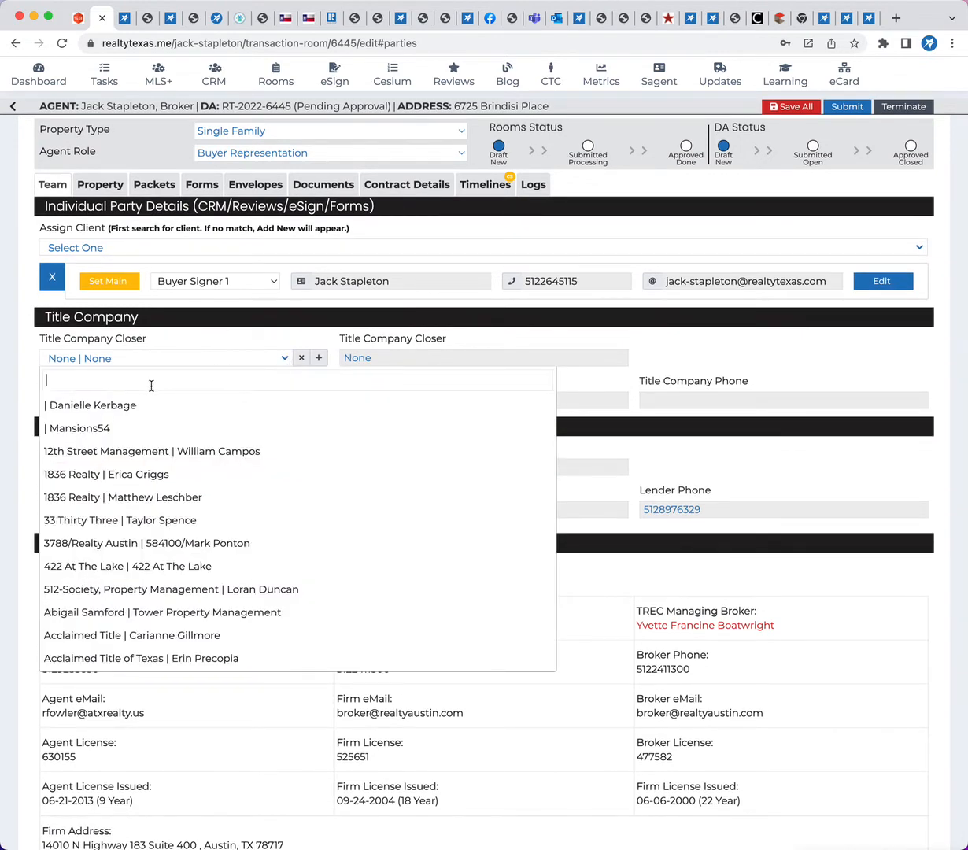
type("list")
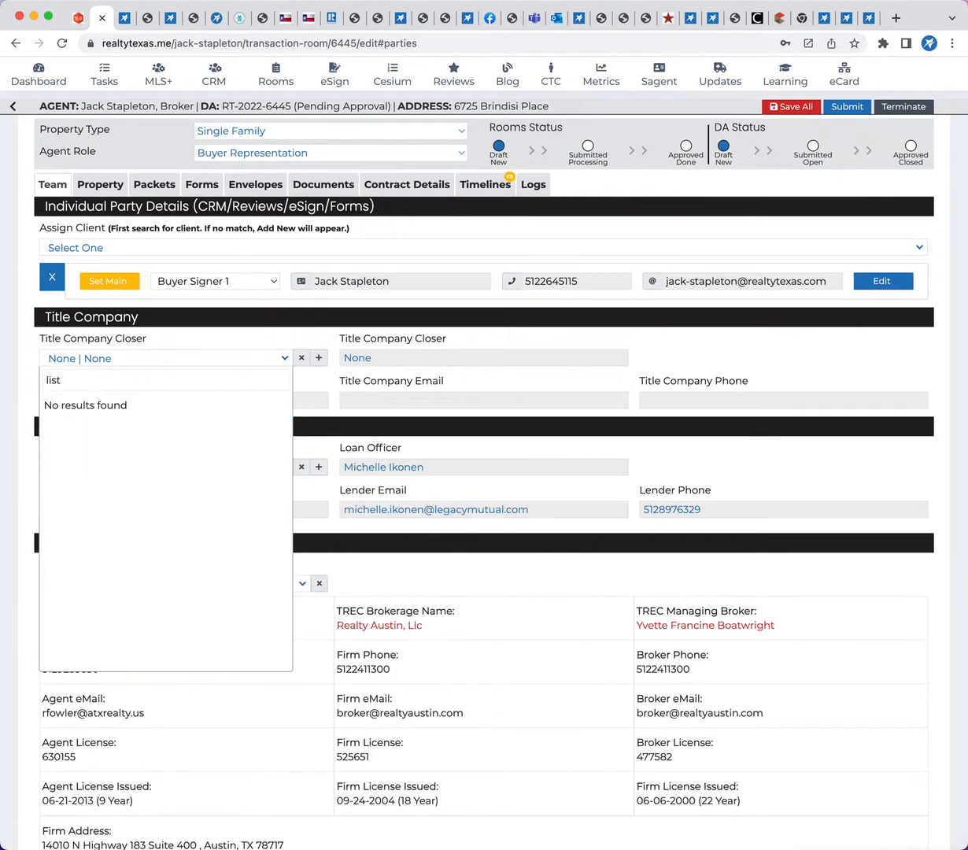
key("BackSpace")
type("a")
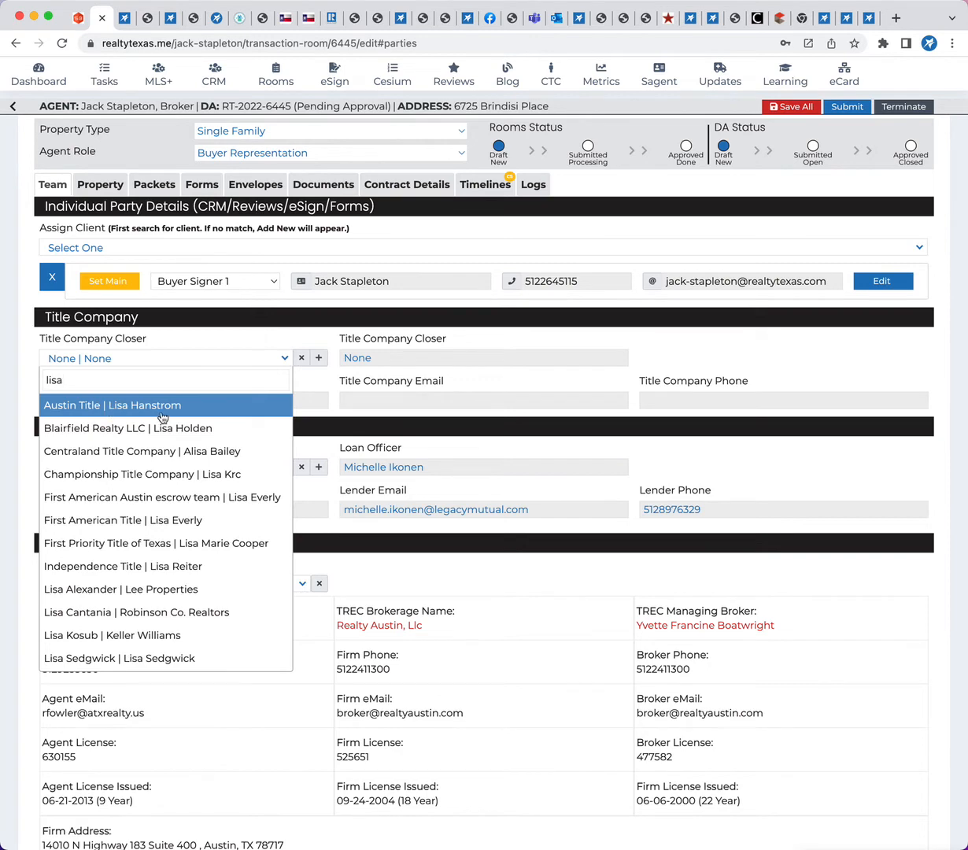
type(" r")
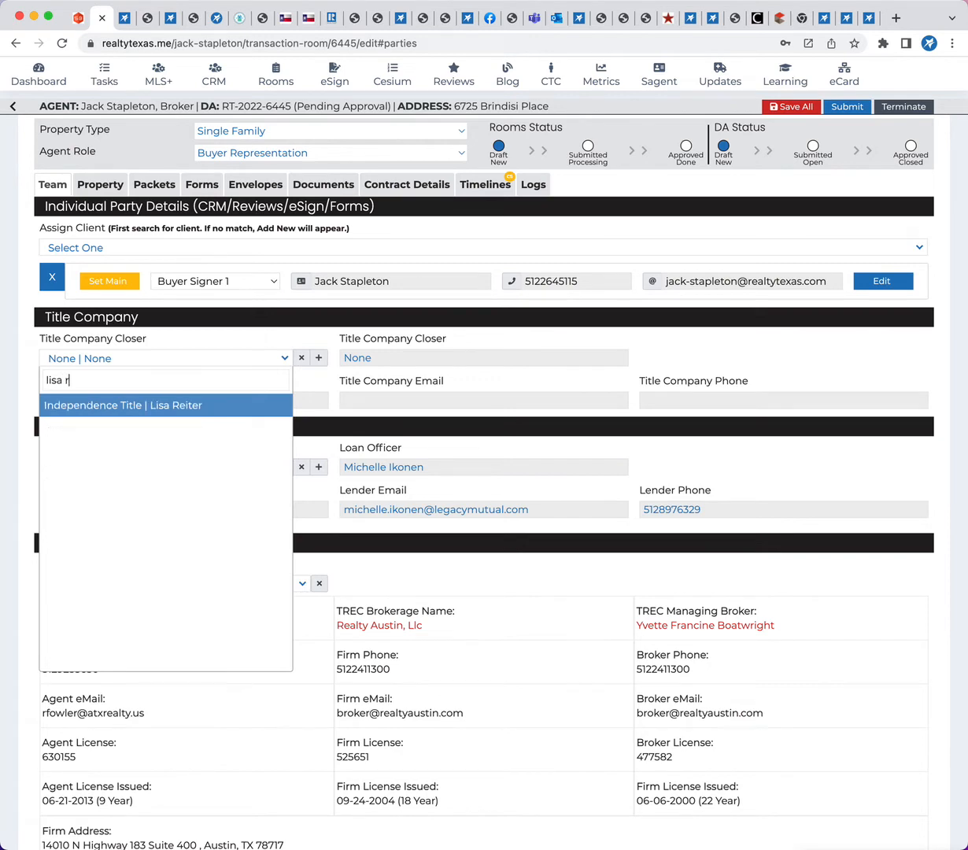
left_click(147, 406)
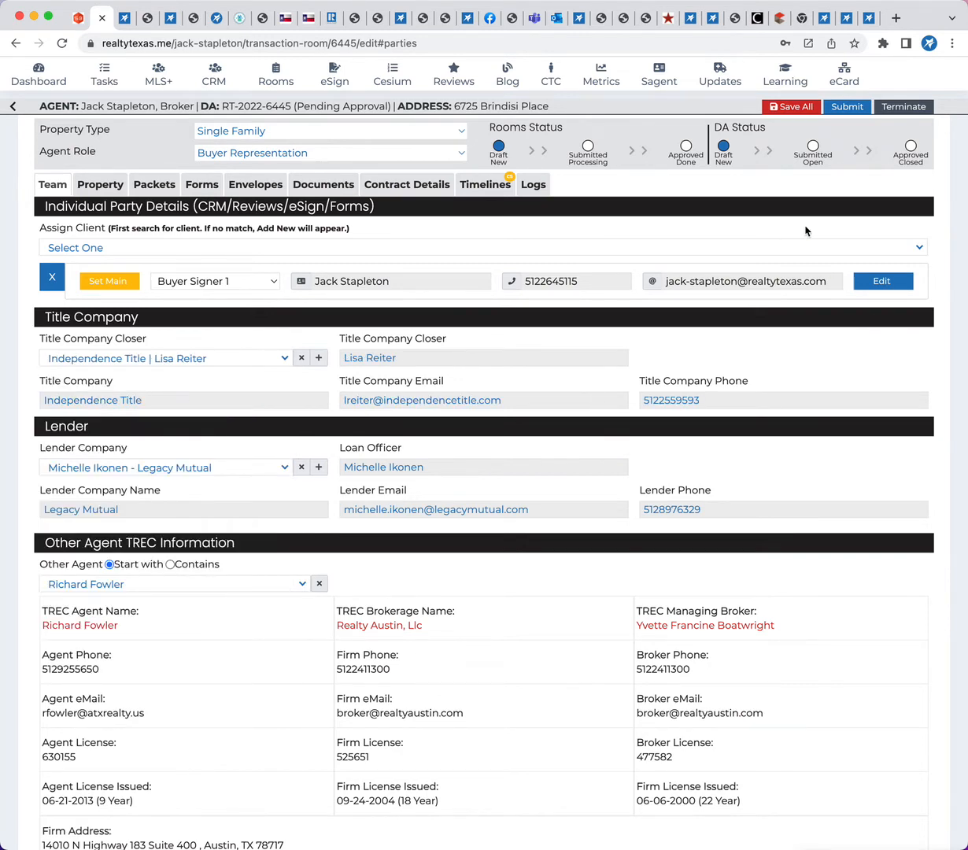
left_click(789, 109)
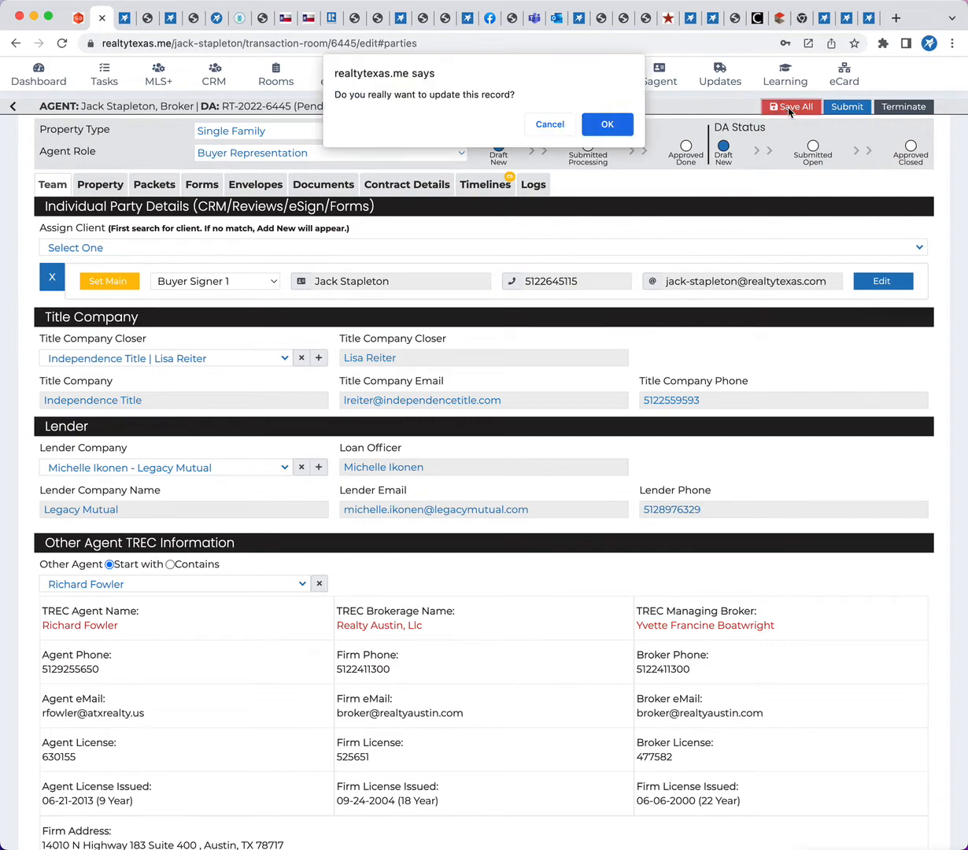
left_click(604, 125)
Refill all forms from the updated room data so the contract includes the Independence Title details
left_click(201, 186)
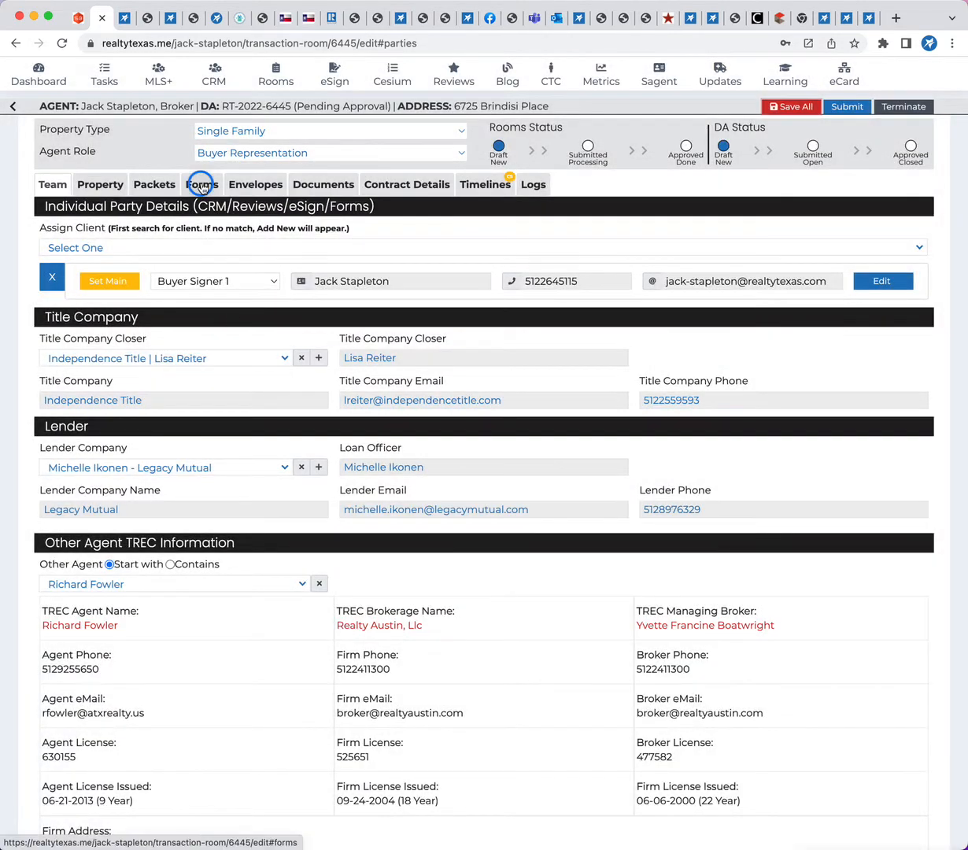
left_click(355, 207)
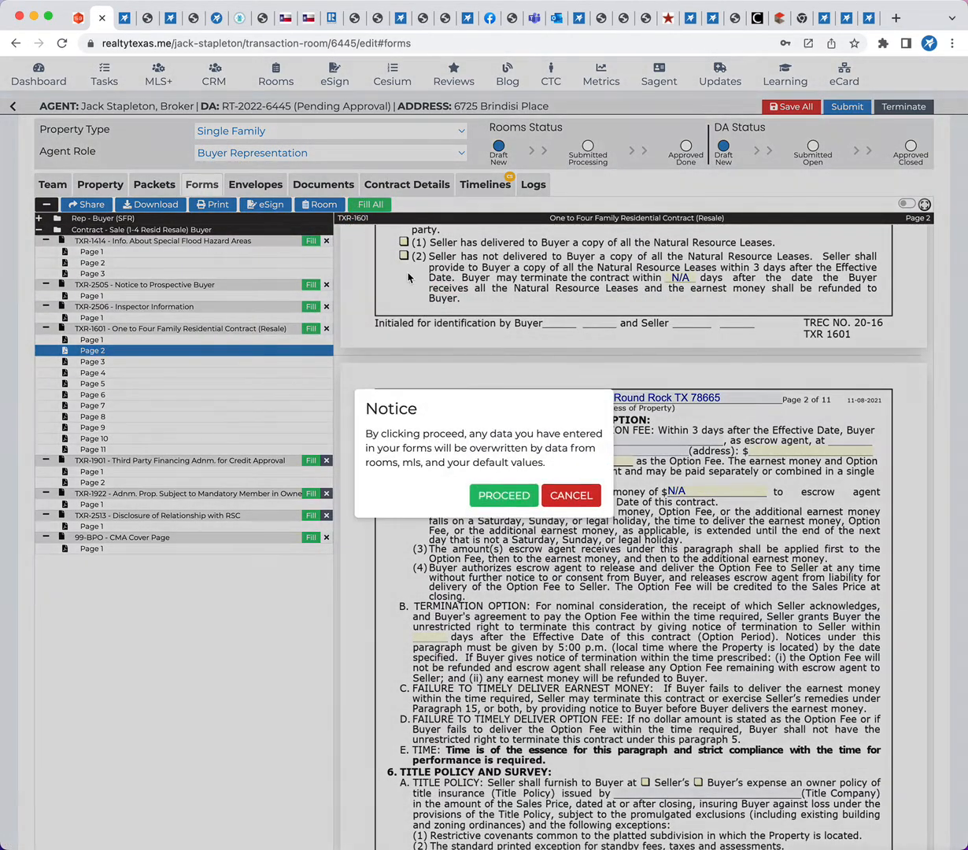
left_click(505, 489)
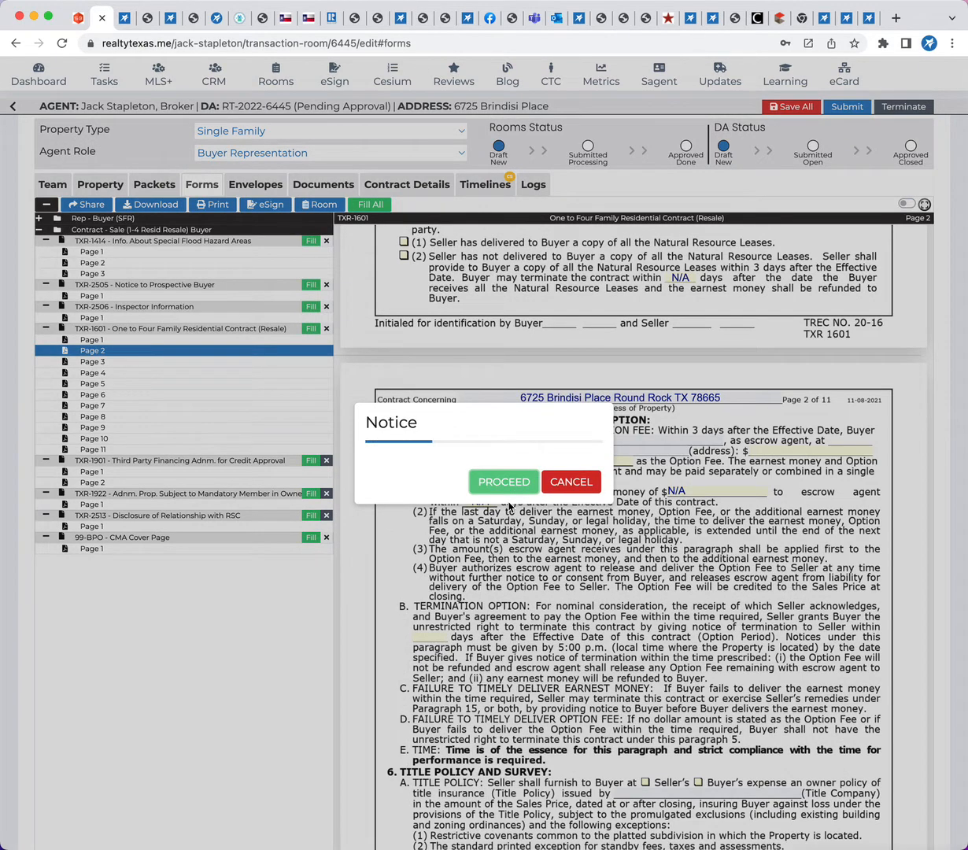
left_click(491, 484)
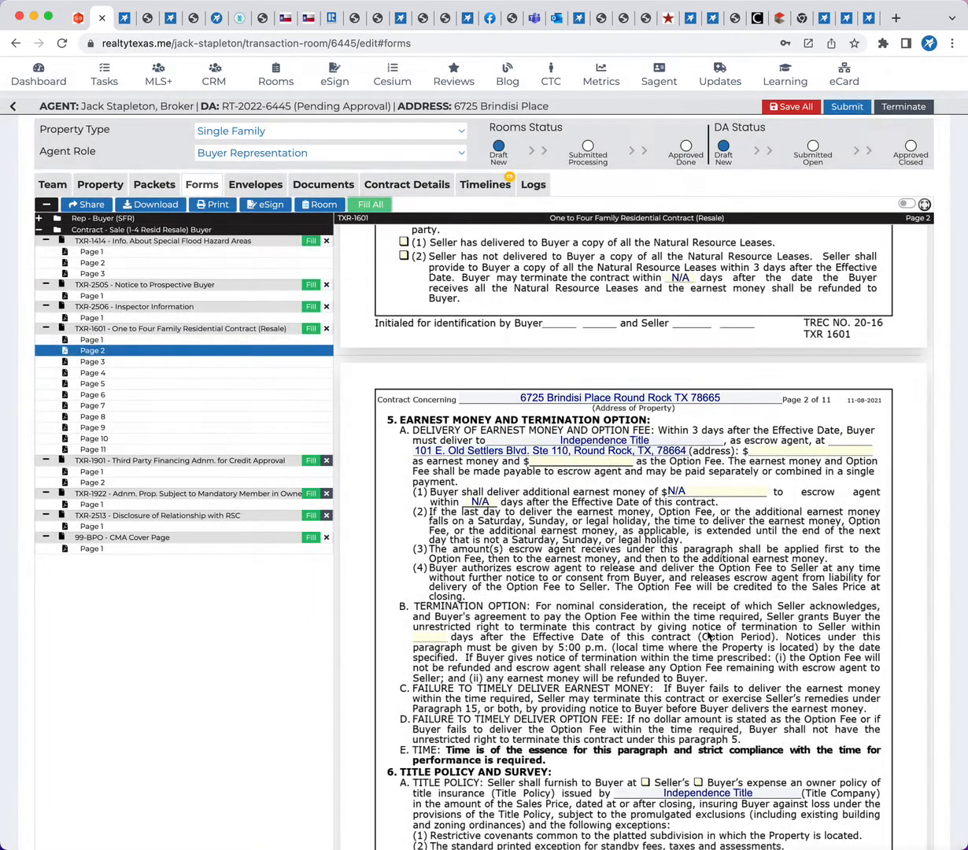
Examine the refilled resale contract (TXR-1601) from the earnest money section on page 2 through the receipts on page 11
scroll(644, 580, "down", 1)
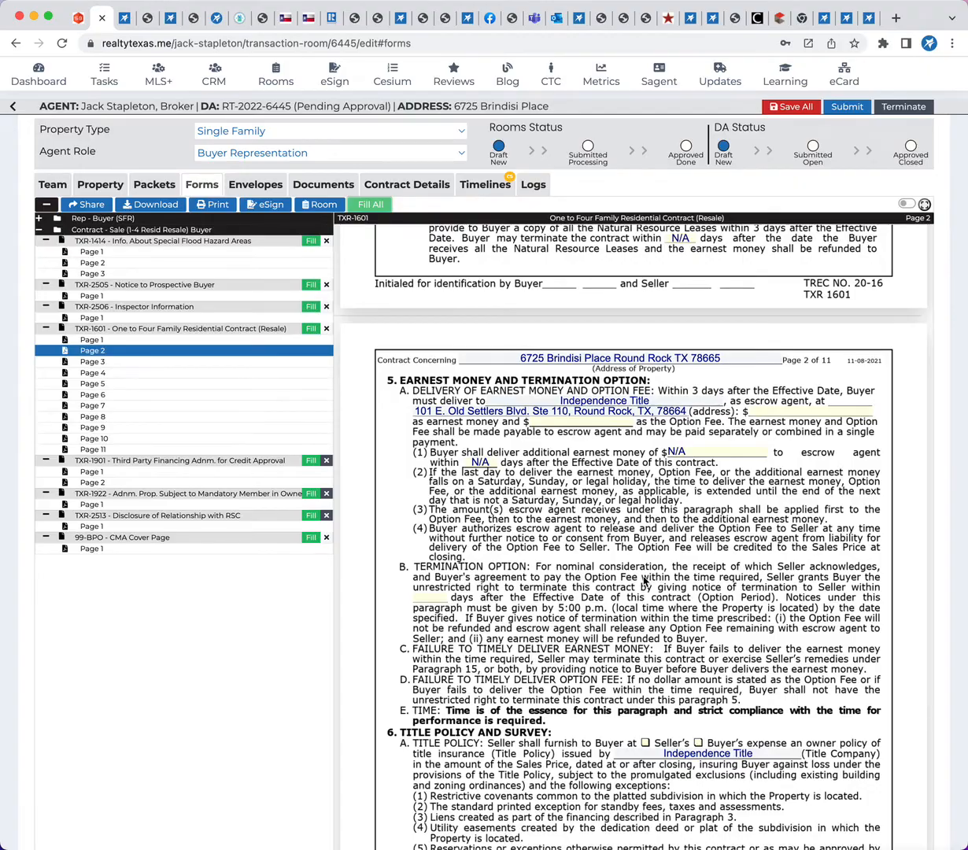
scroll(618, 420, "down", 12)
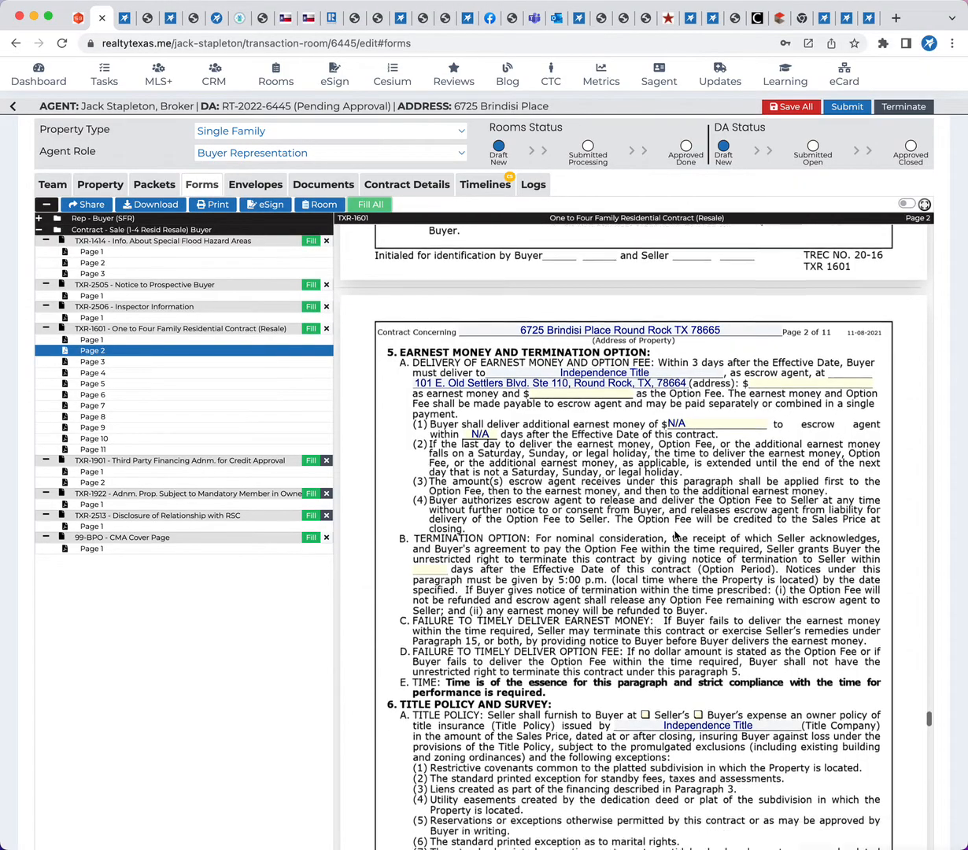
scroll(674, 536, "down", 20)
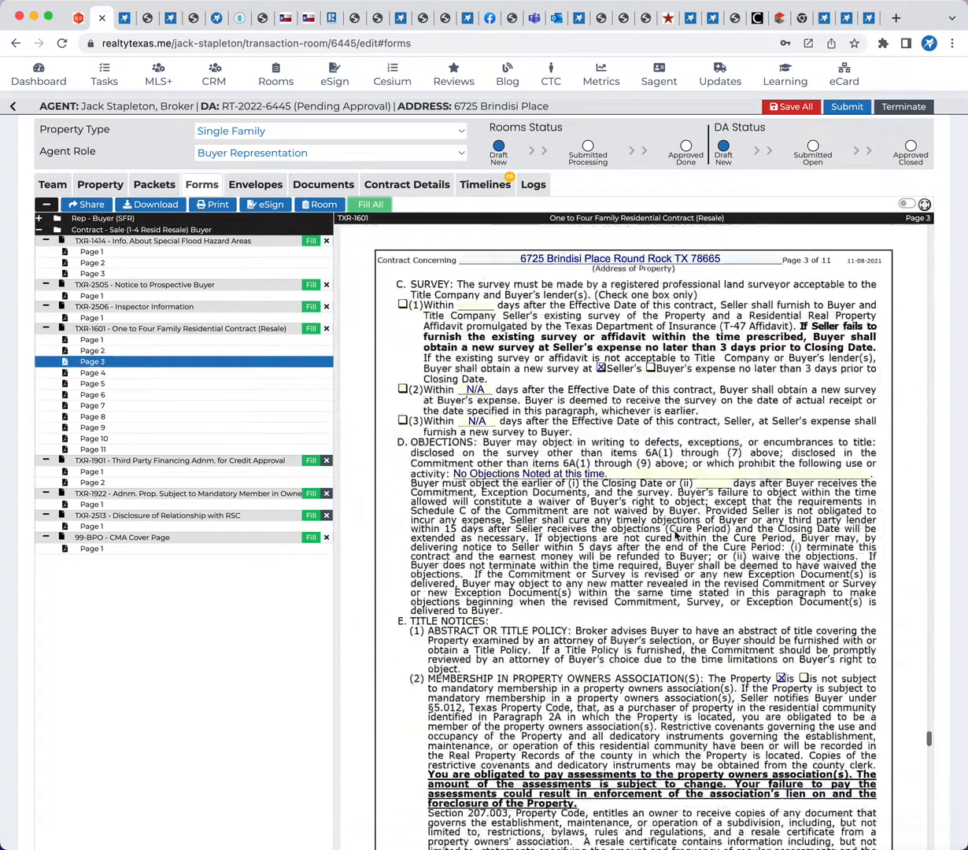
scroll(675, 536, "down", 20)
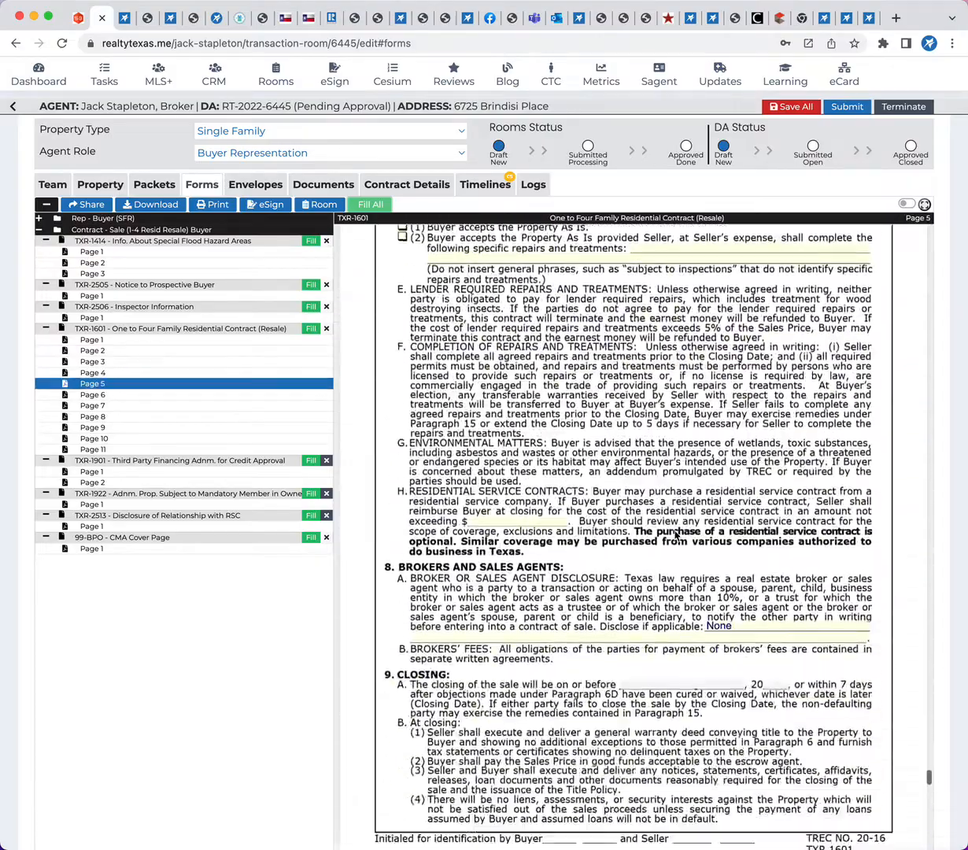
scroll(675, 531, "down", 20)
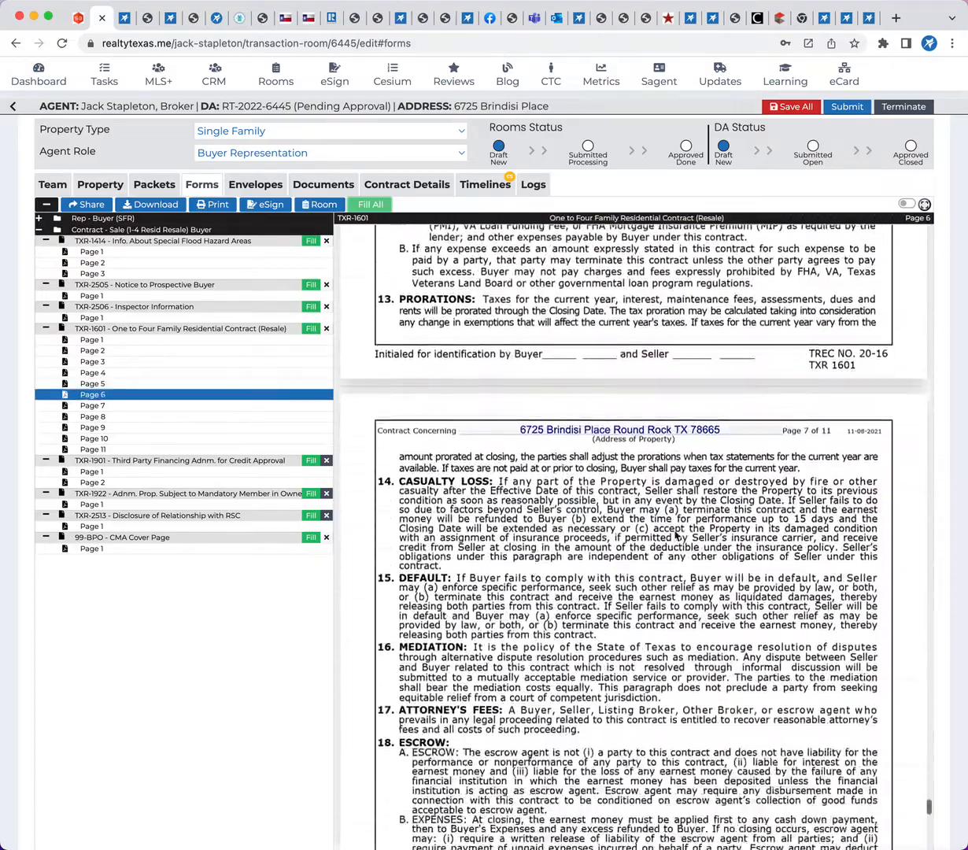
scroll(674, 536, "down", 20)
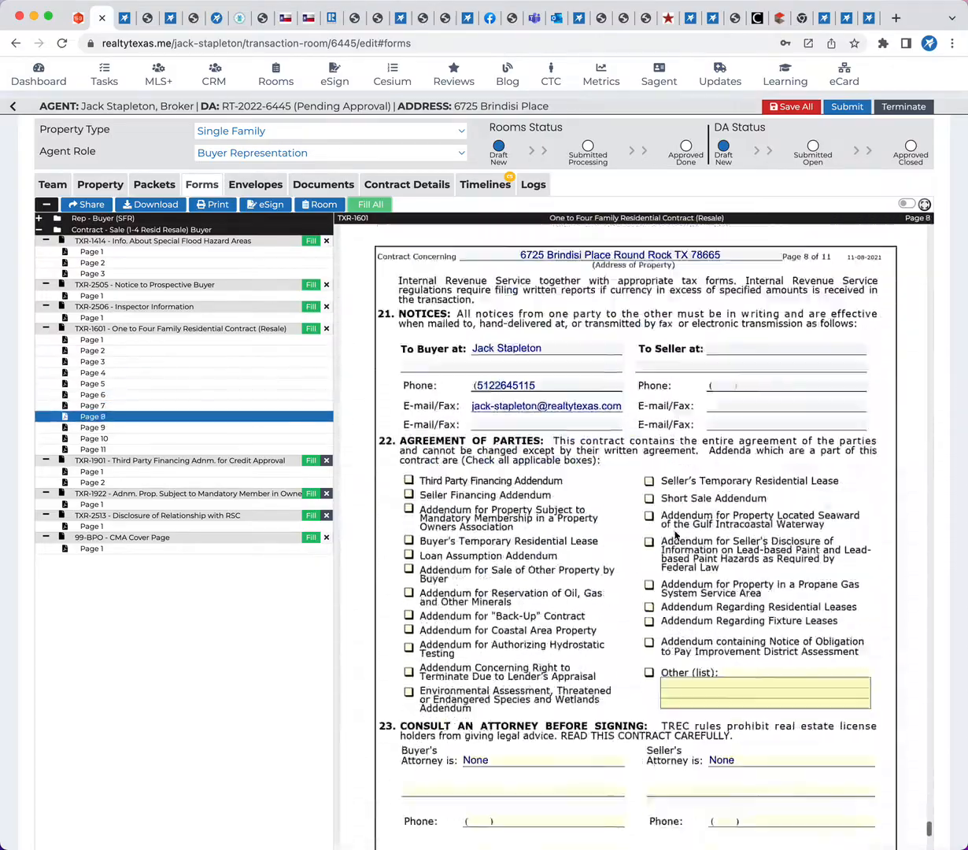
scroll(674, 536, "down", 15)
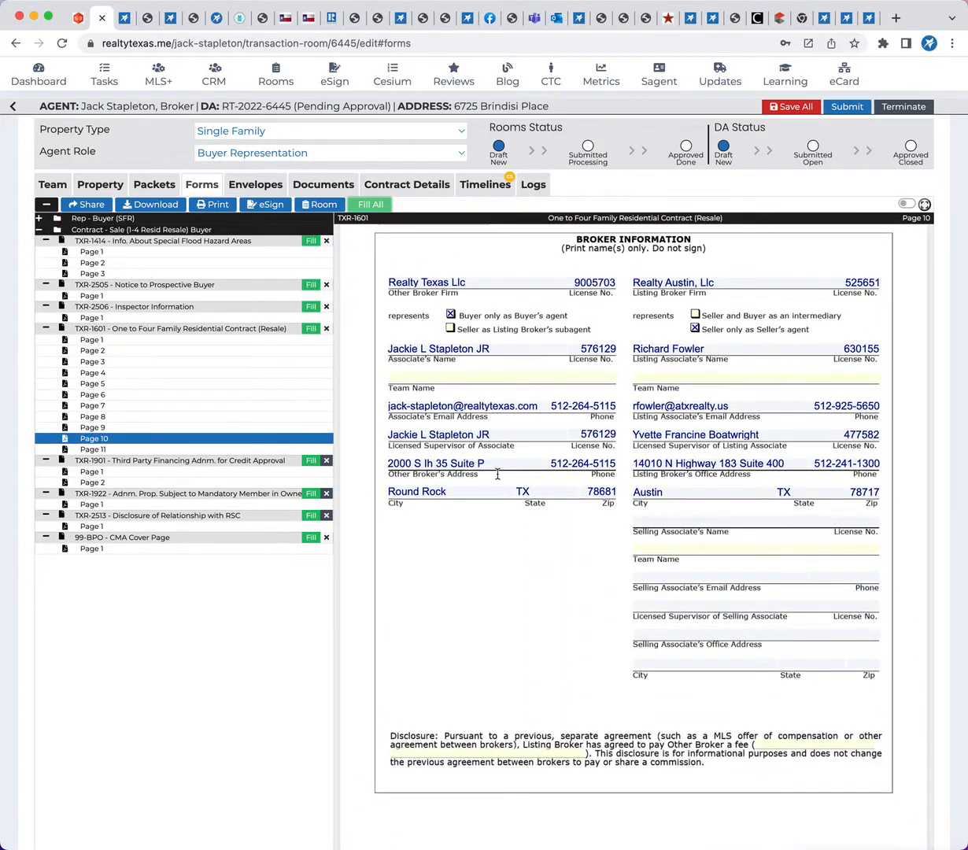
scroll(562, 563, "down", 15)
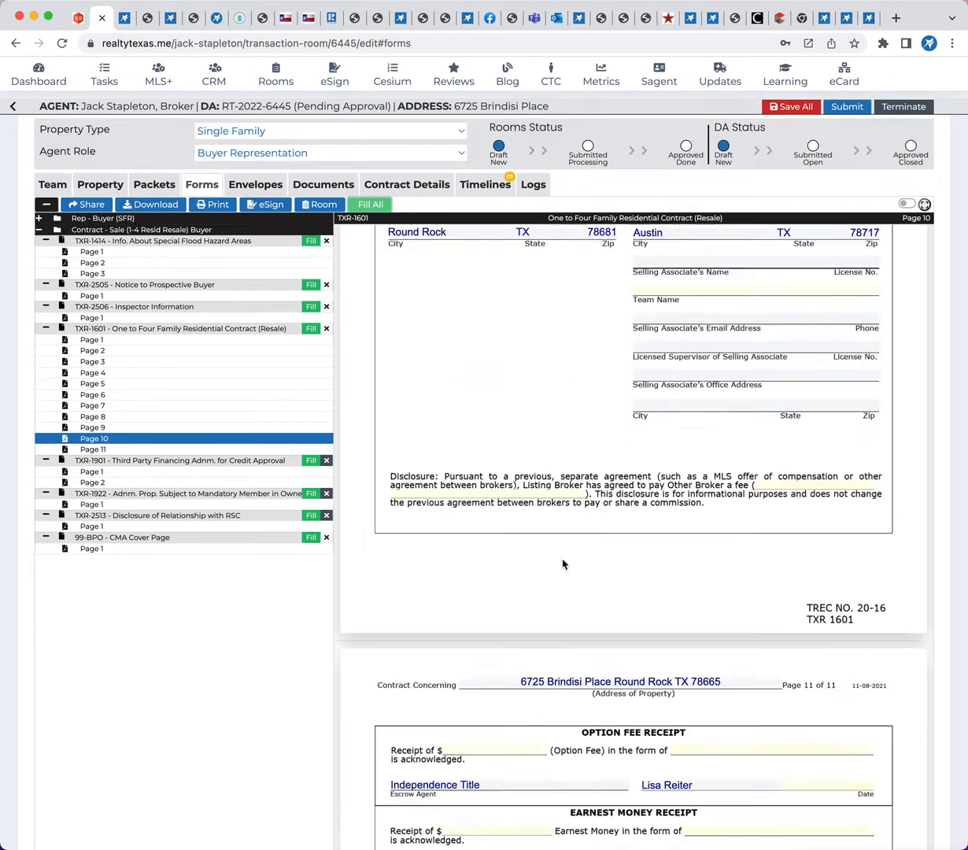
scroll(563, 563, "down", 15)
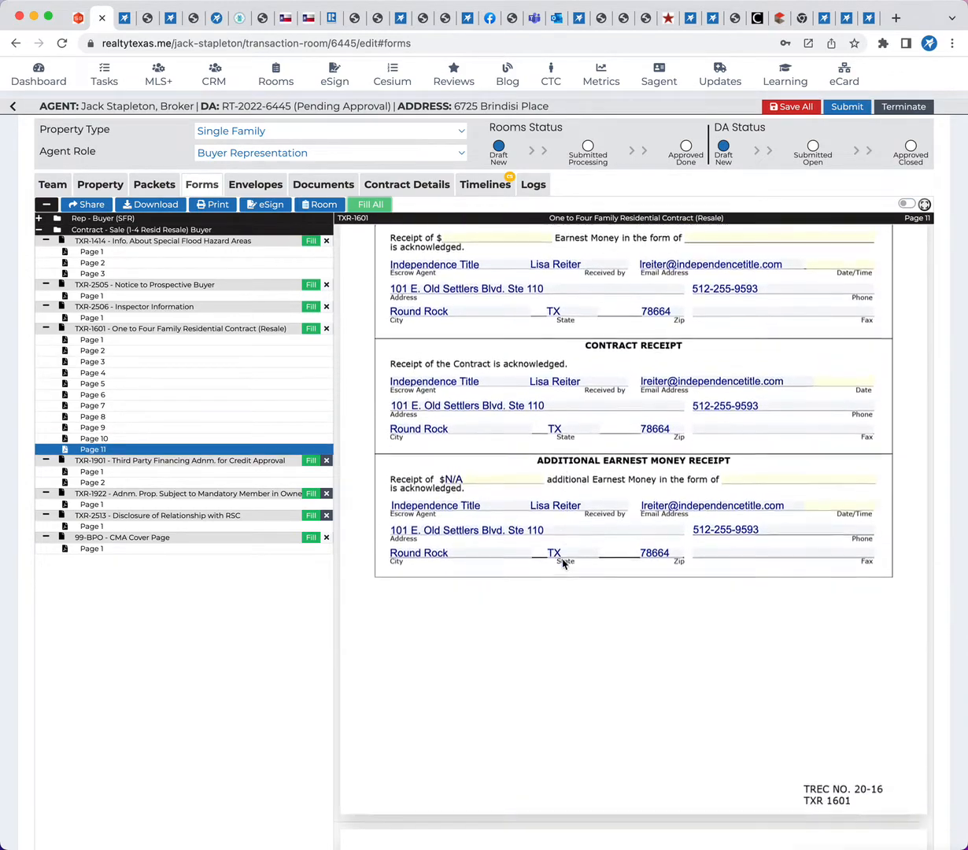
Examine the filled fields in the financing addendum, owners association addendum, RSC disclosure and CMA cover page
scroll(563, 563, "down", 10)
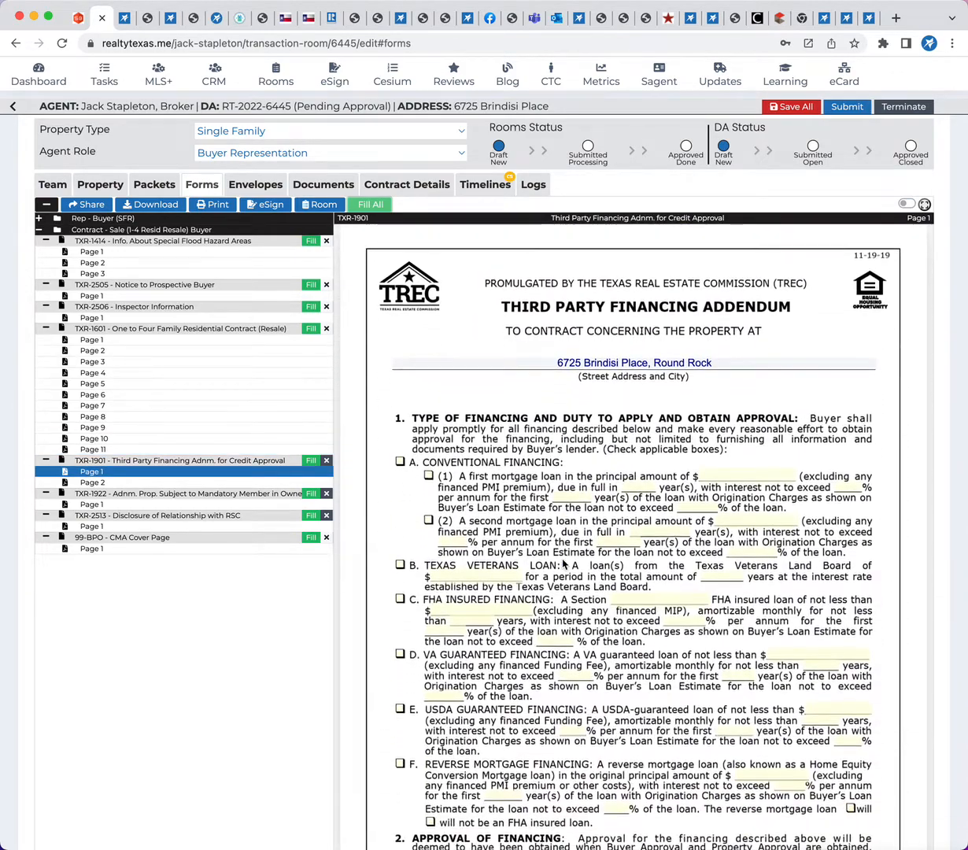
scroll(572, 610, "down", 15)
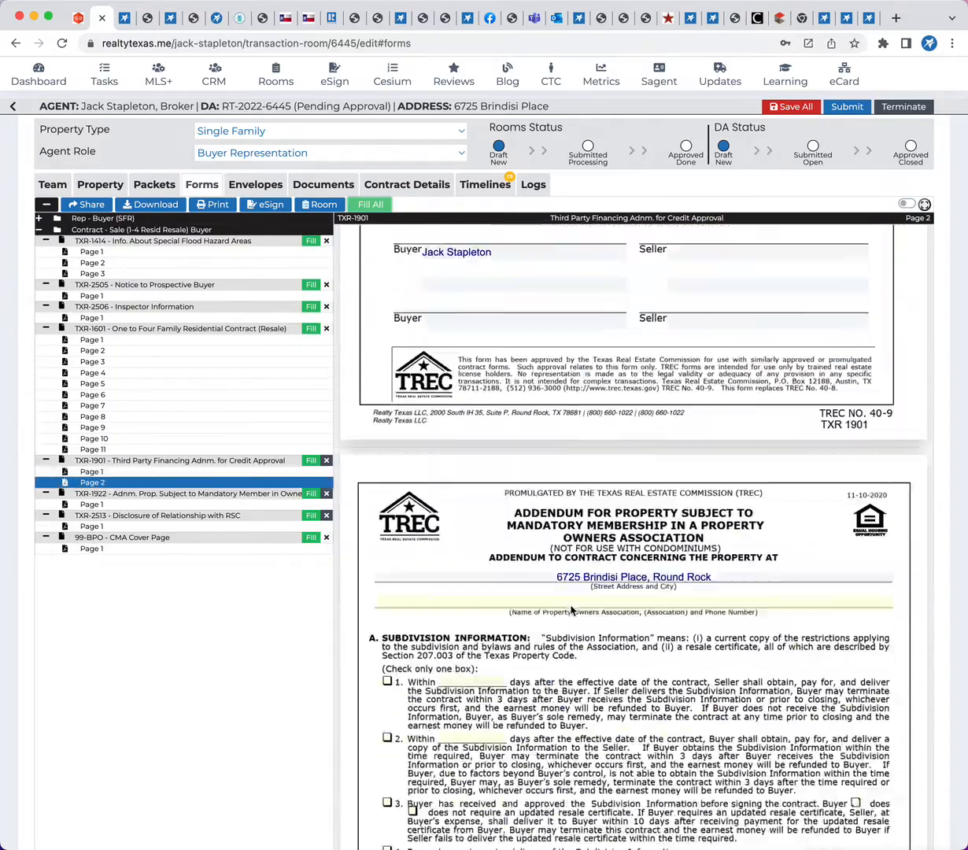
scroll(572, 609, "down", 20)
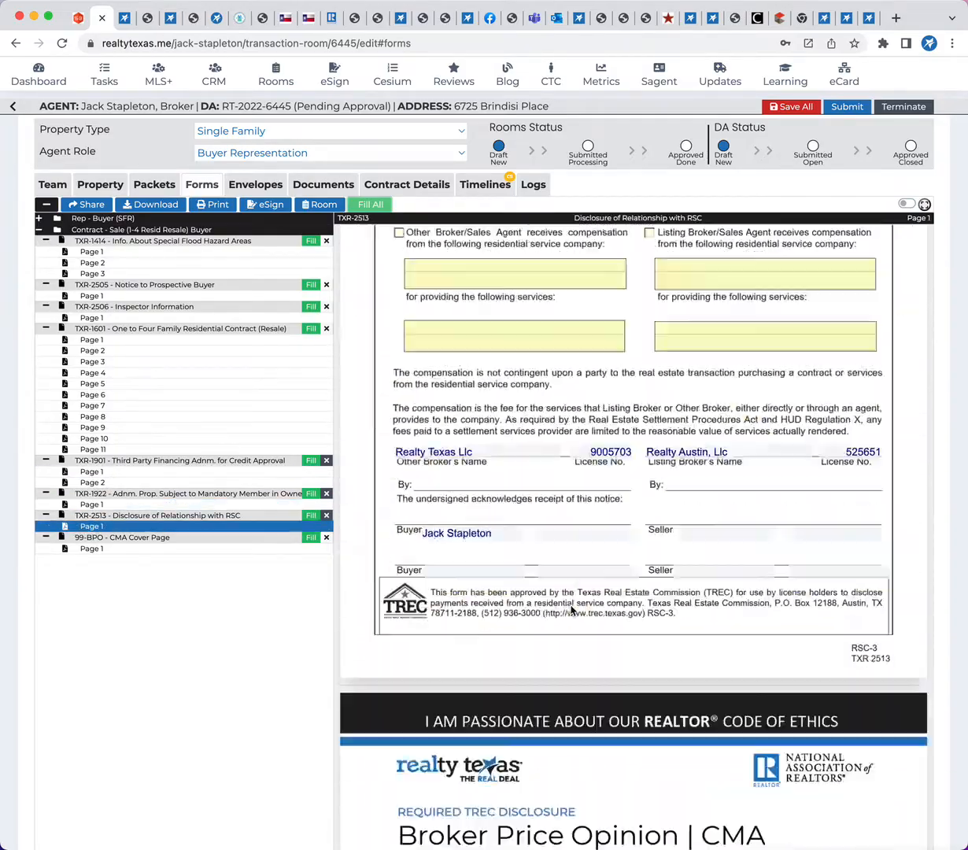
scroll(572, 610, "down", 10)
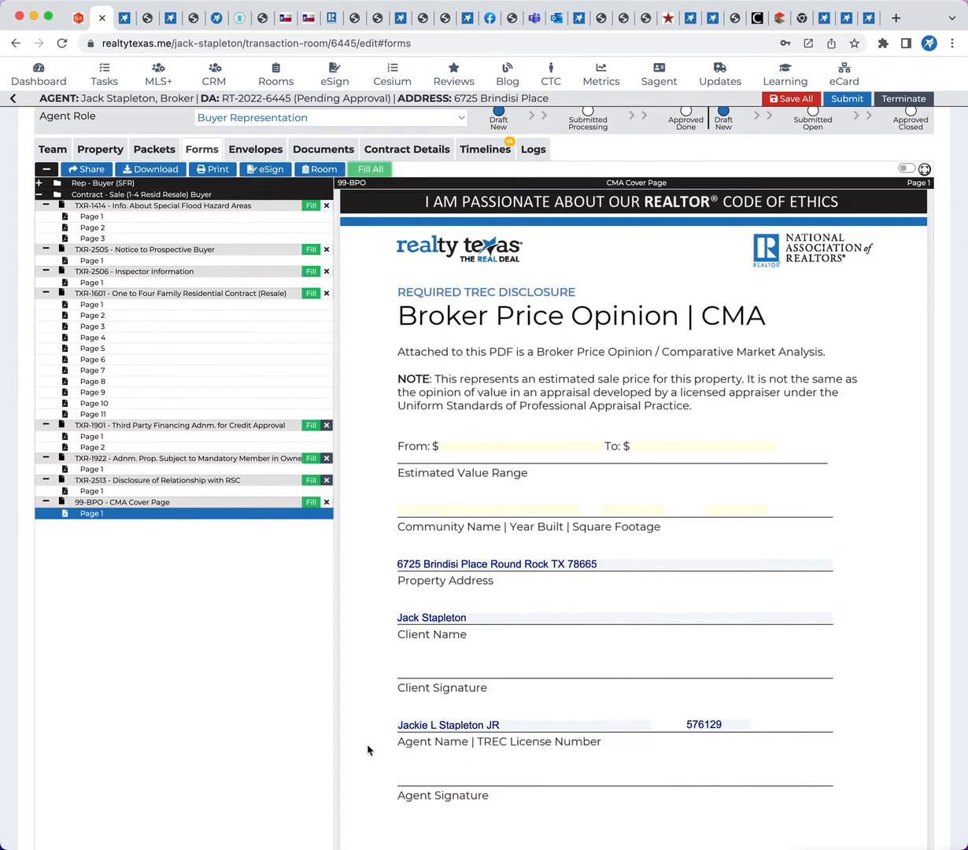
scroll(488, 666, "up", 3)
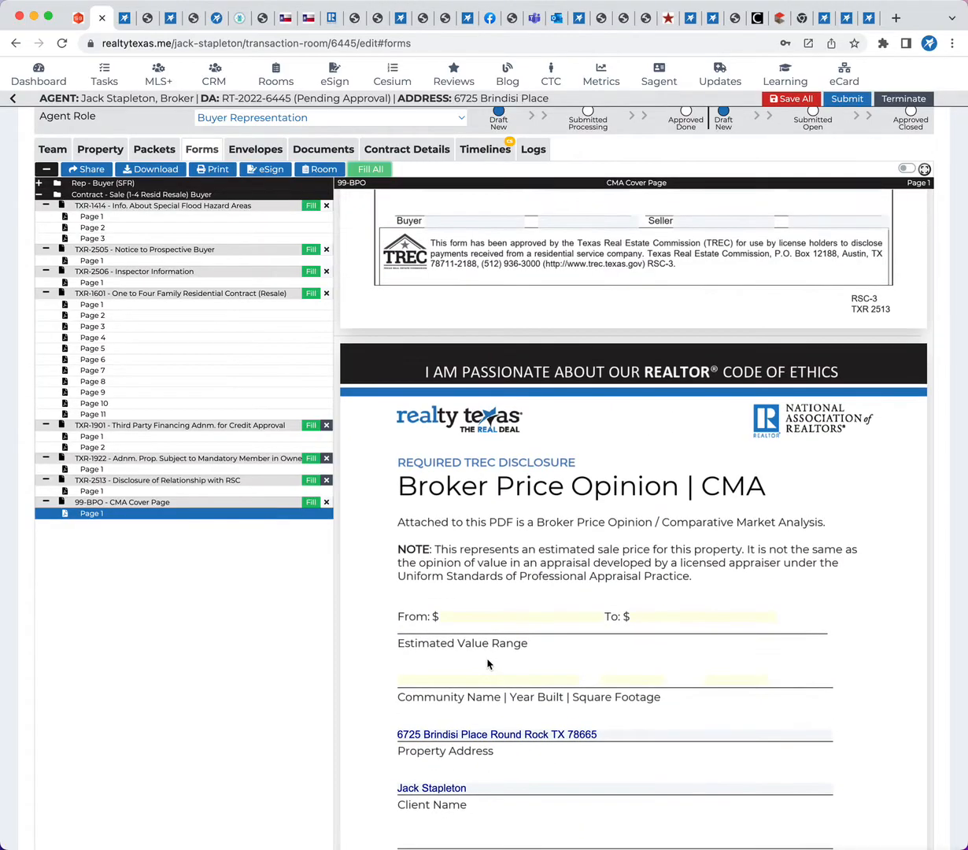
scroll(496, 510, "up", 20)
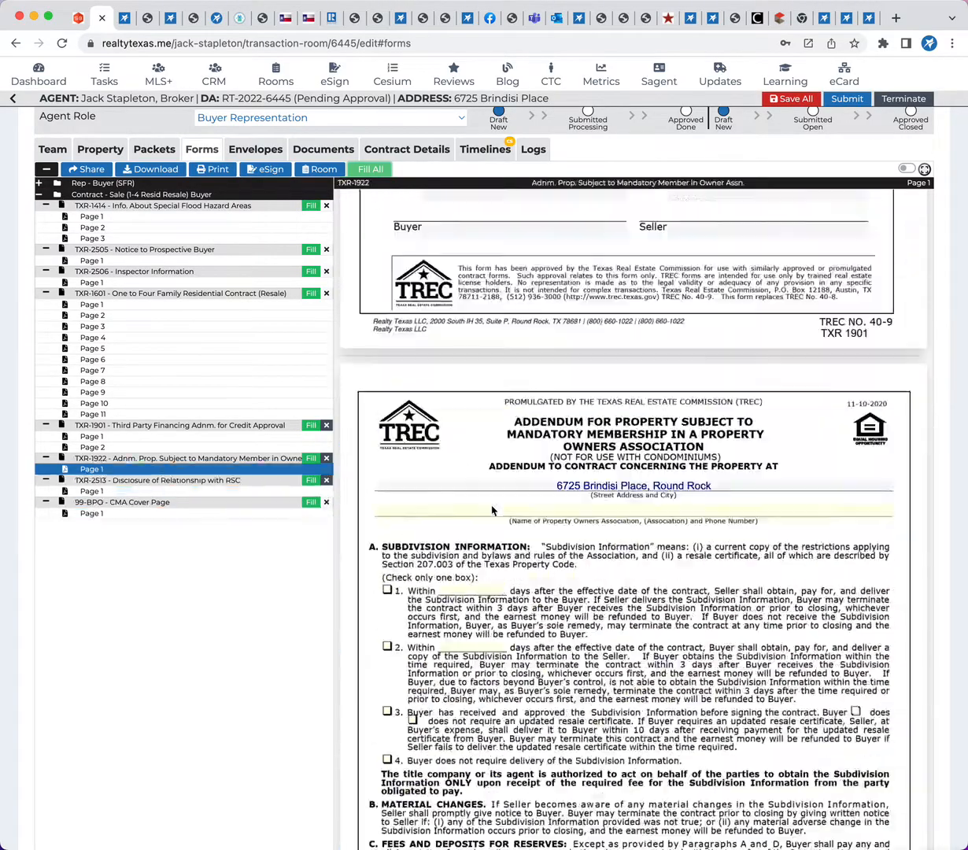
scroll(493, 510, "up", 15)
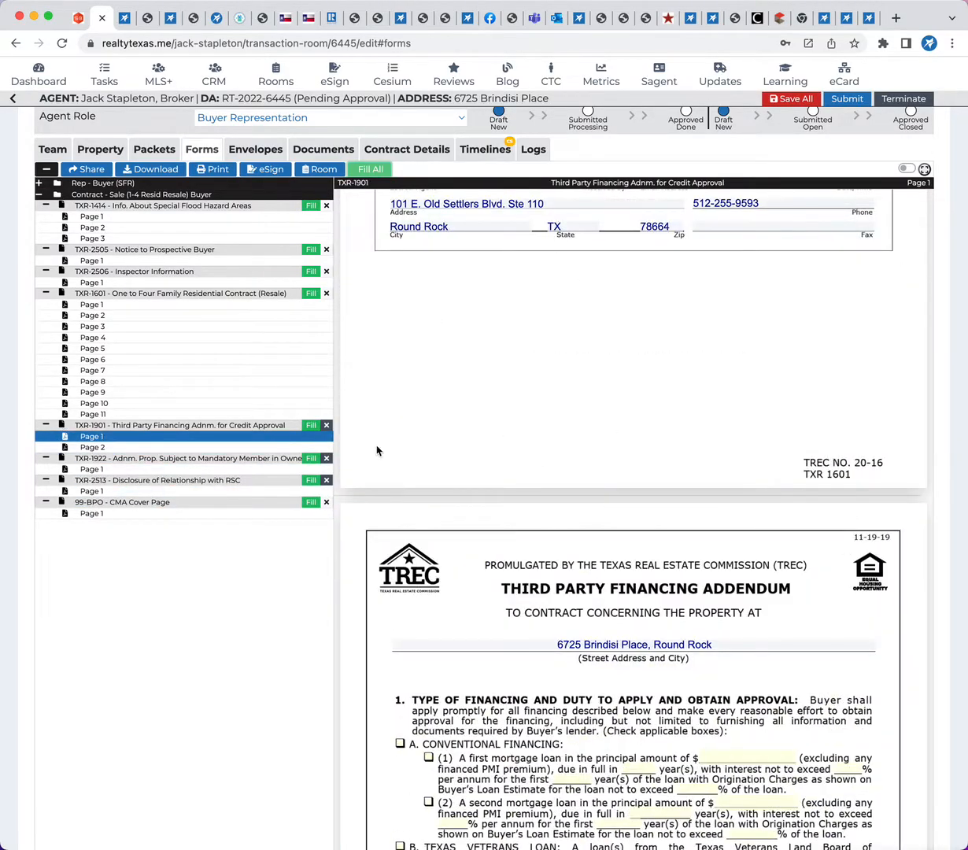
Add resale contract forms TXR-1414, TXR-2505, TXR-2506, TXR-1601, TXR-1901, TXR-1922, TXR-1924 and TXR-2513 to the room's documents and acknowledge the result
scroll(319, 455, "up", 2)
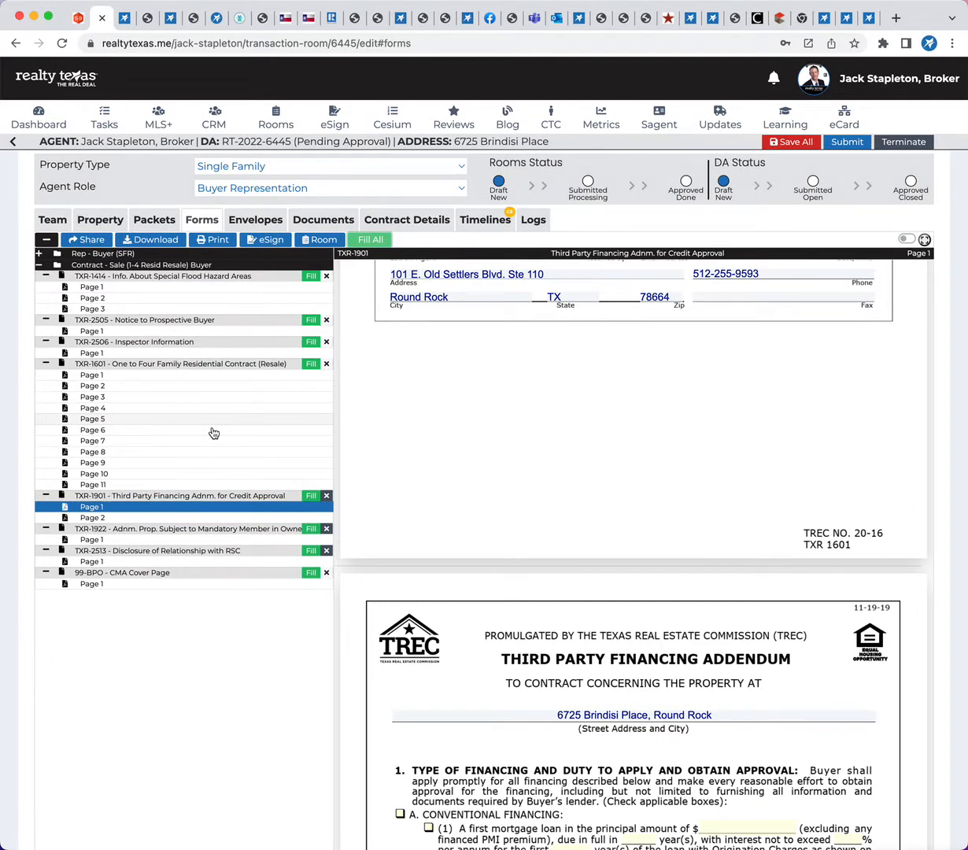
left_click(313, 240)
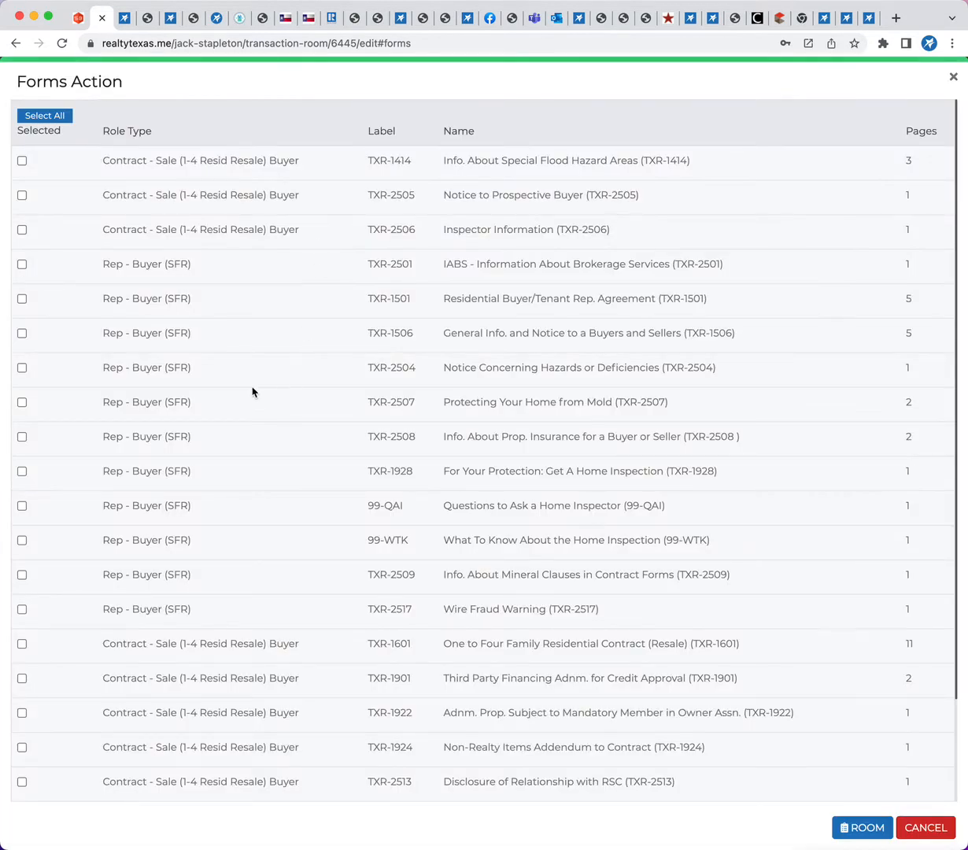
left_click(21, 162)
left_click(22, 195)
left_click(21, 229)
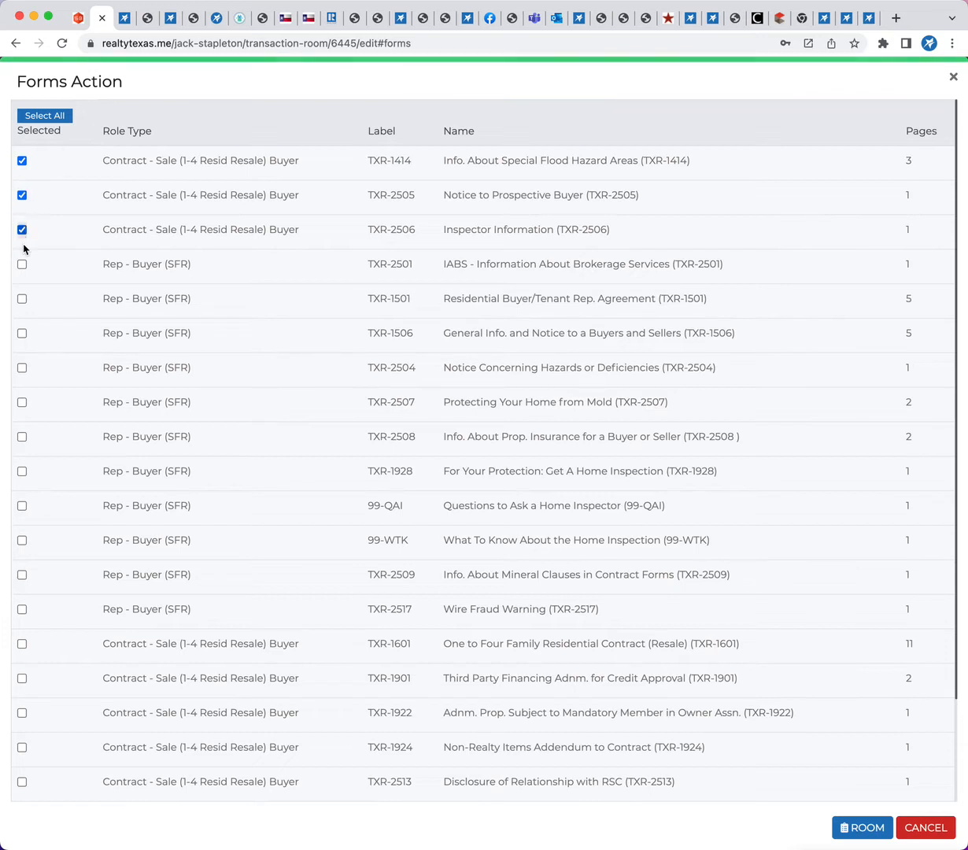
left_click(21, 643)
left_click(21, 677)
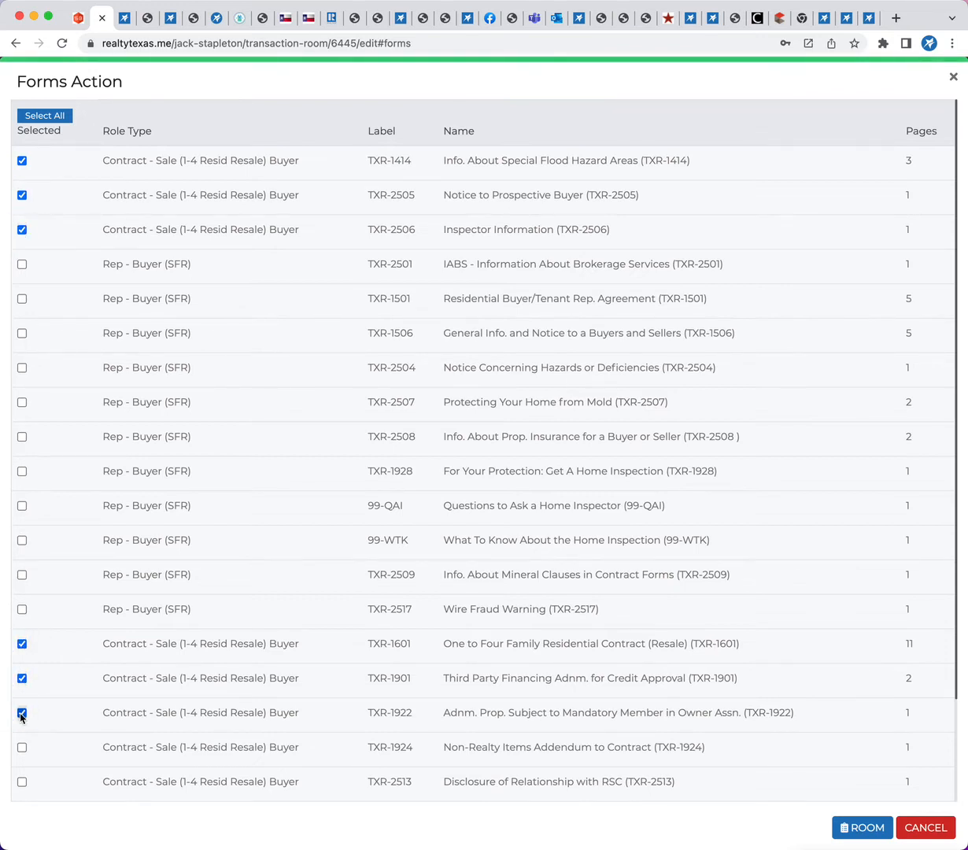
left_click(22, 713)
left_click(21, 747)
left_click(22, 782)
left_click(862, 827)
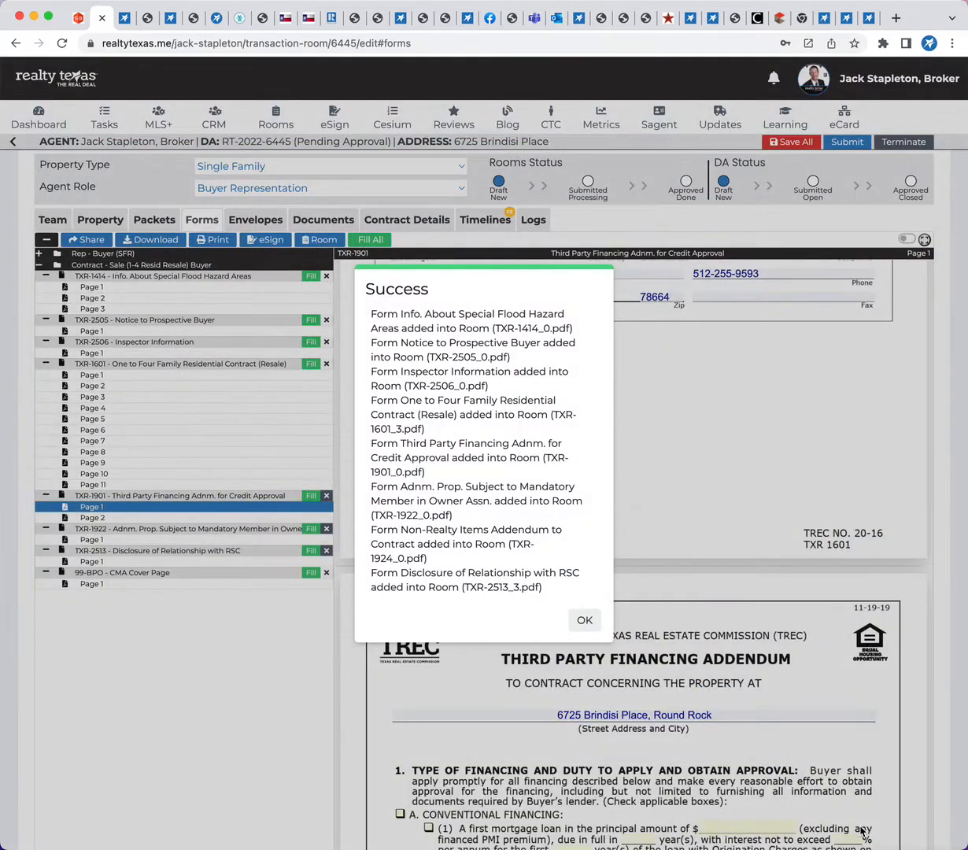
left_click(584, 619)
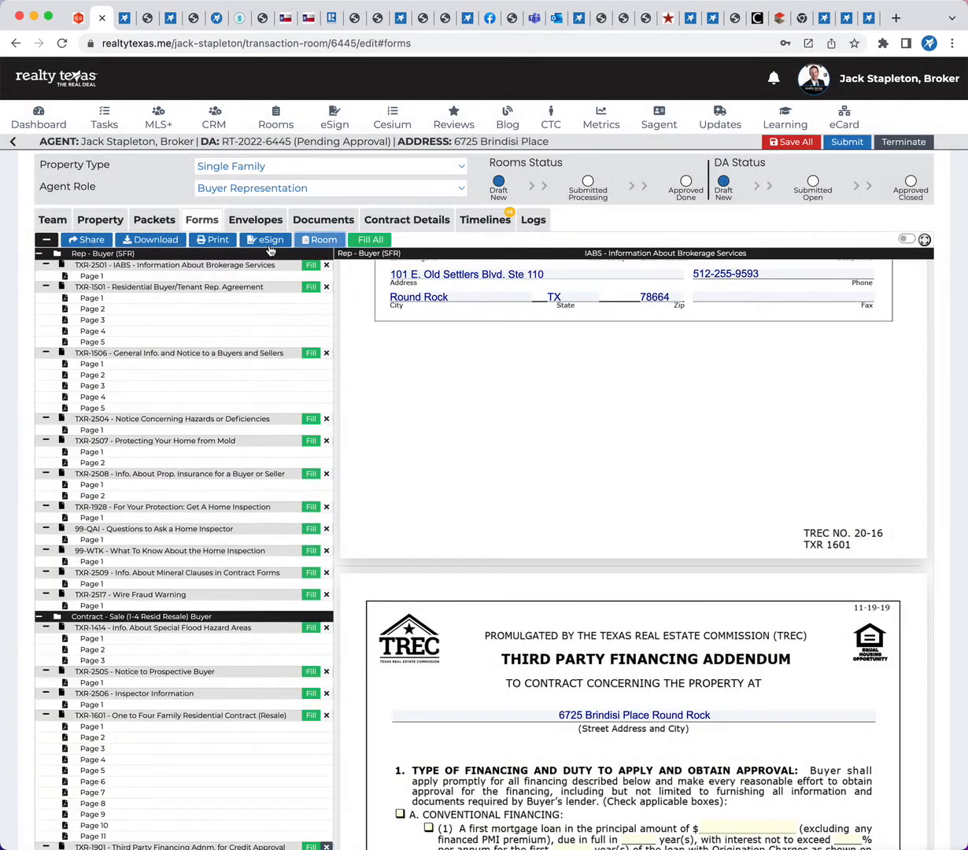
Open the room's documents and look through the buyer representation and resale contract files
left_click(341, 225)
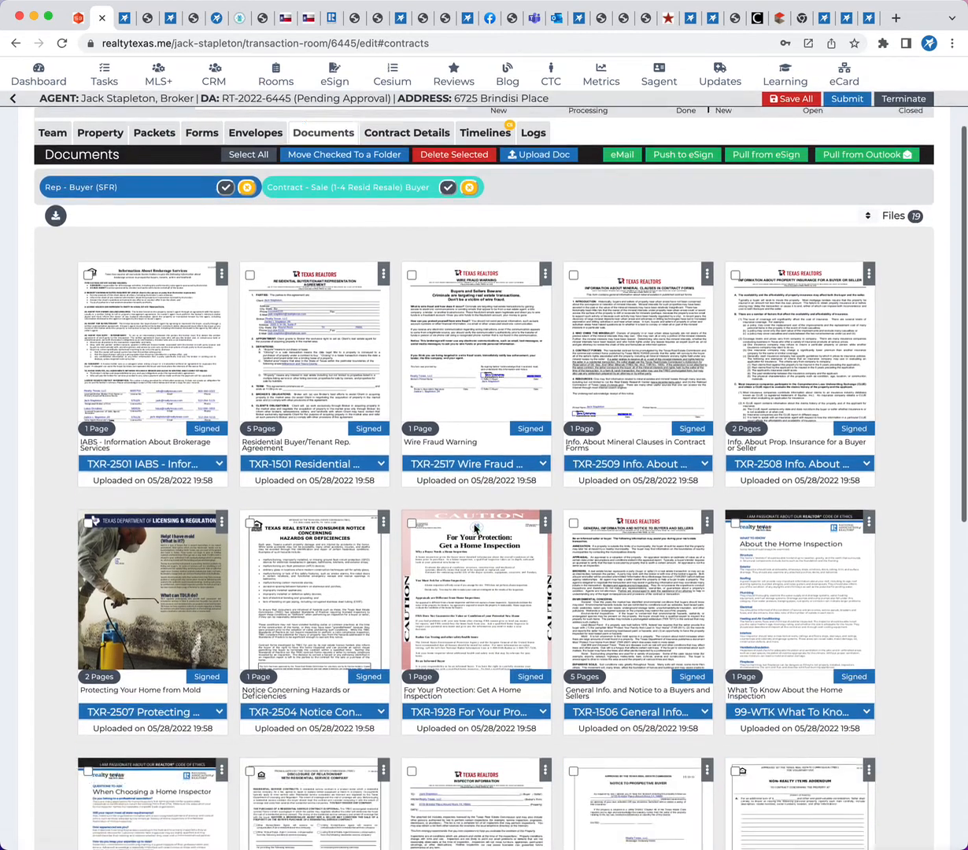
scroll(418, 525, "down", 10)
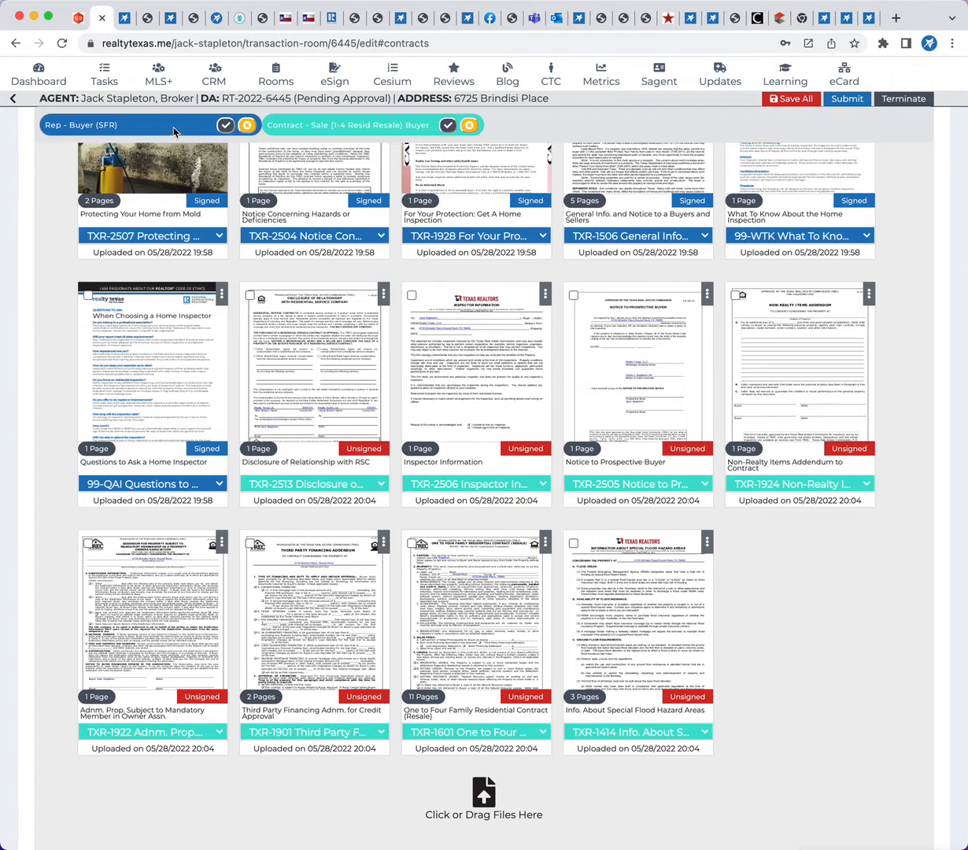
scroll(150, 429, "up", 3)
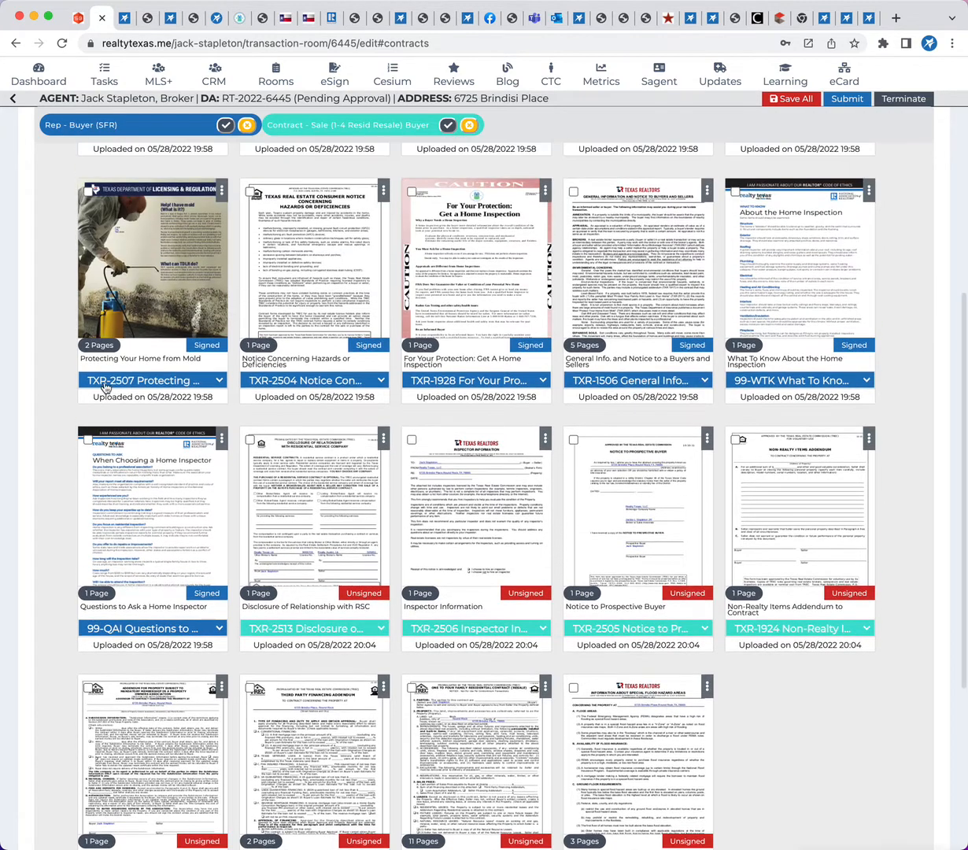
scroll(717, 391, "up", 1)
scroll(162, 290, "up", 3)
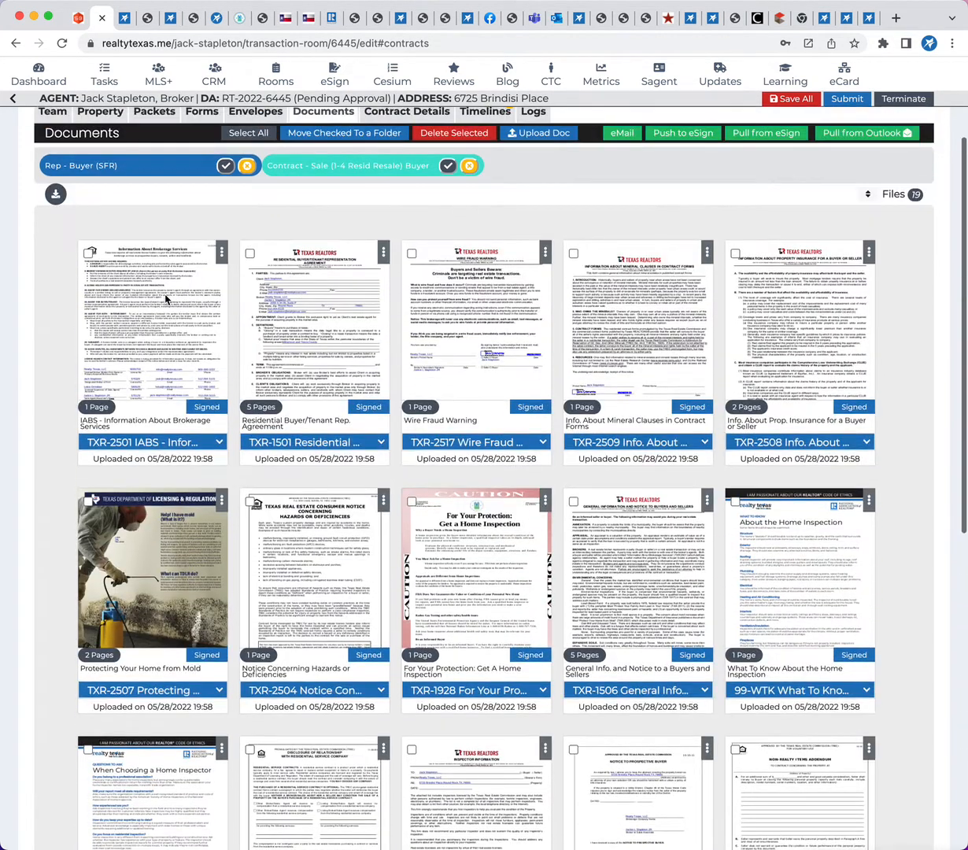
scroll(424, 316, "down", 10)
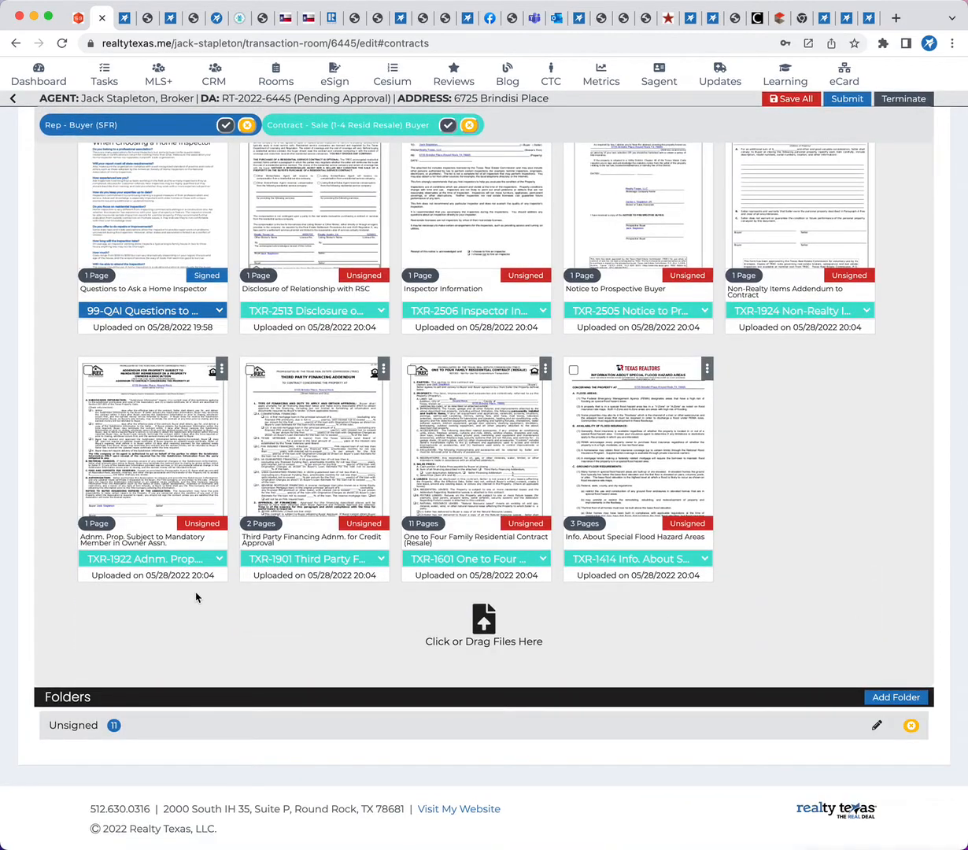
Select all documents of the resale contract packet and upload the On-Site Sewer Facility information PDF to the room
left_click(447, 127)
scroll(515, 510, "up", 3)
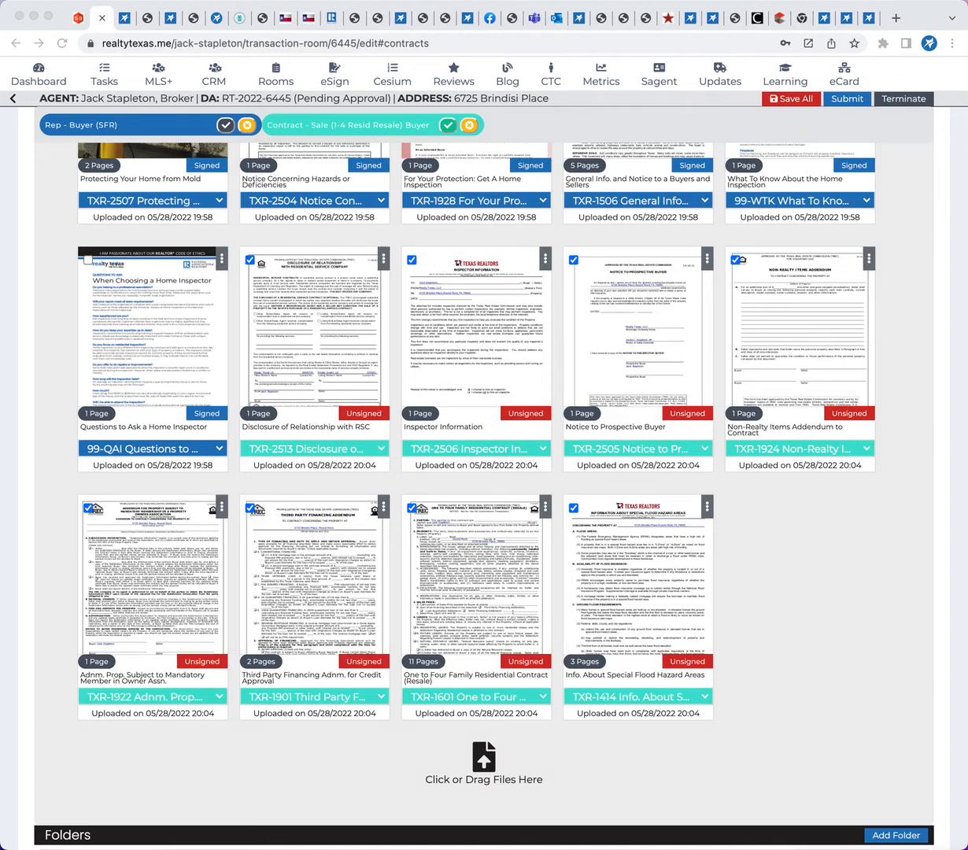
left_click_drag(674, 532, 799, 533)
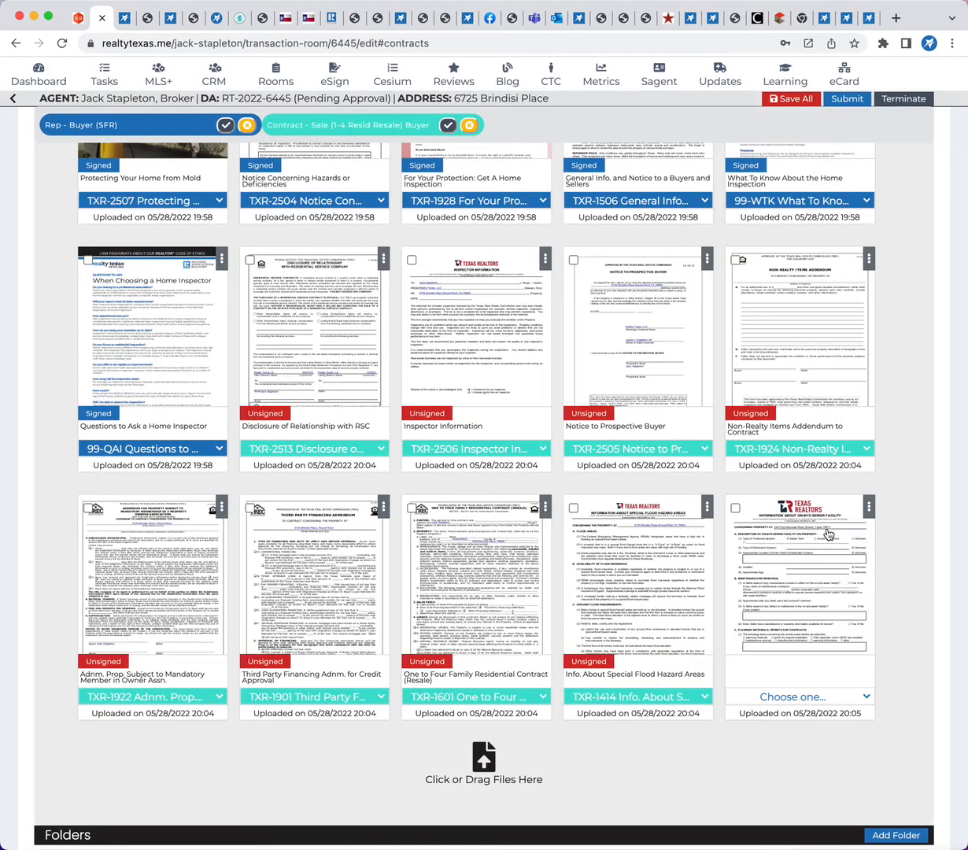
Check the form label choices for the flood hazard document and the uploaded sewer facility document without assigning one
scroll(804, 657, "down", 1)
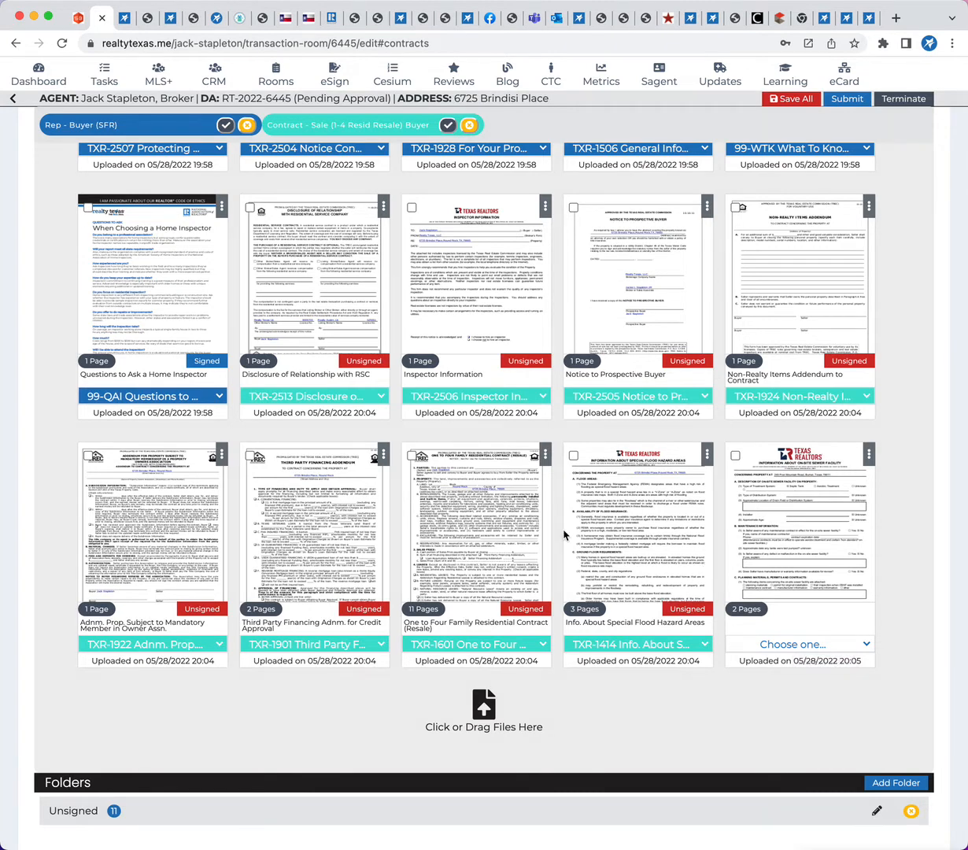
left_click(698, 644)
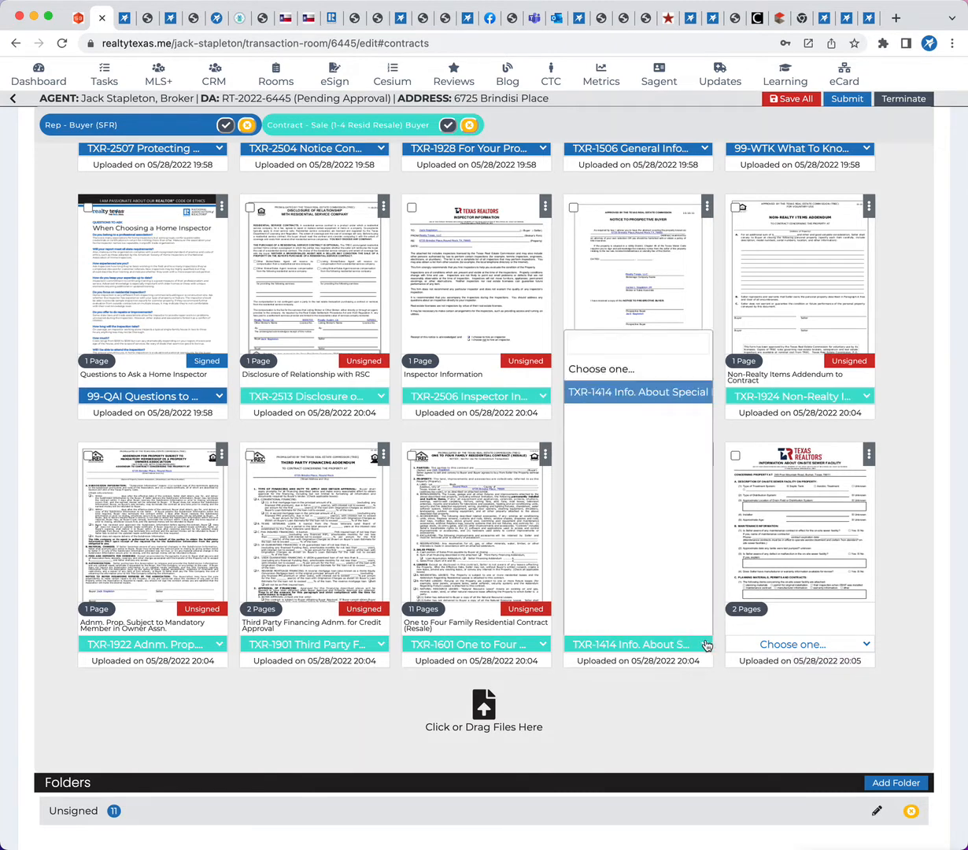
left_click(706, 644)
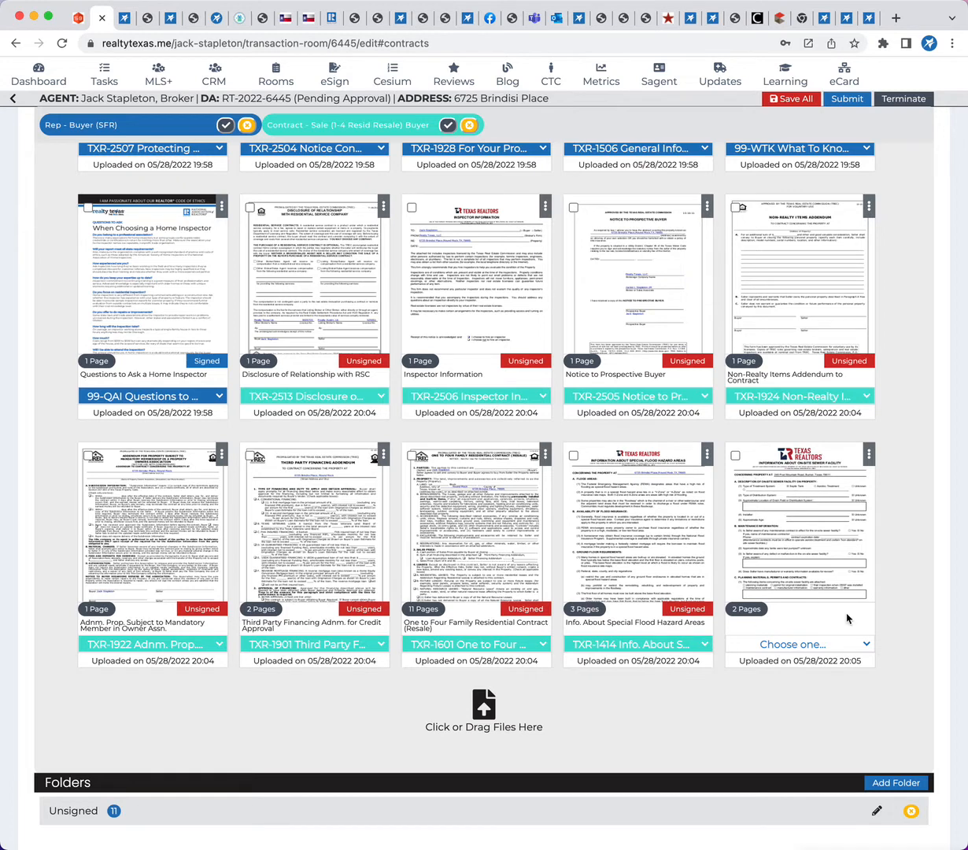
left_click(865, 644)
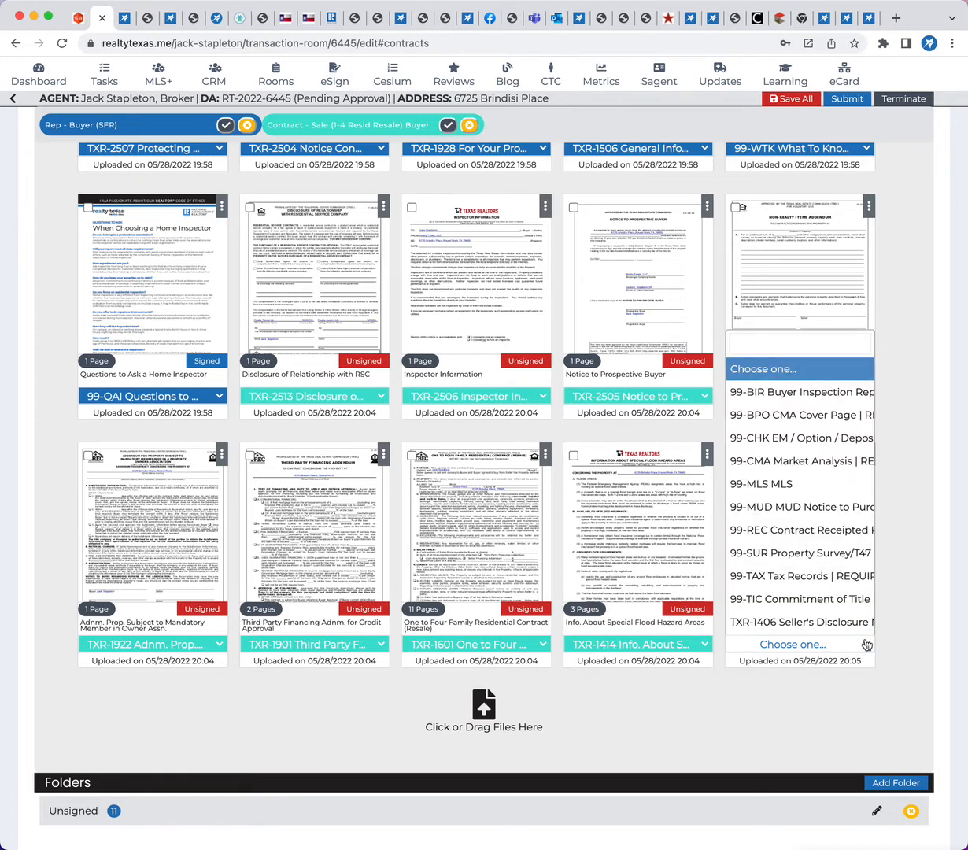
scroll(823, 554, "down", 1)
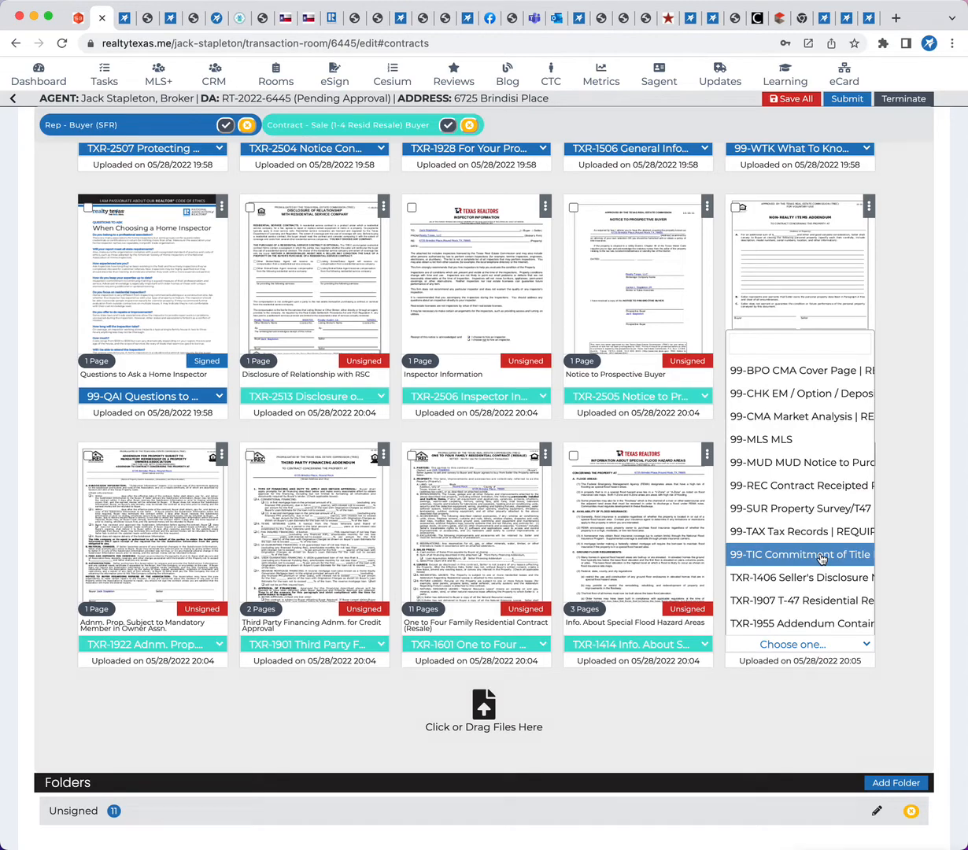
left_click(648, 724)
Save all changes to the transaction room and confirm the update
scroll(307, 313, "up", 10)
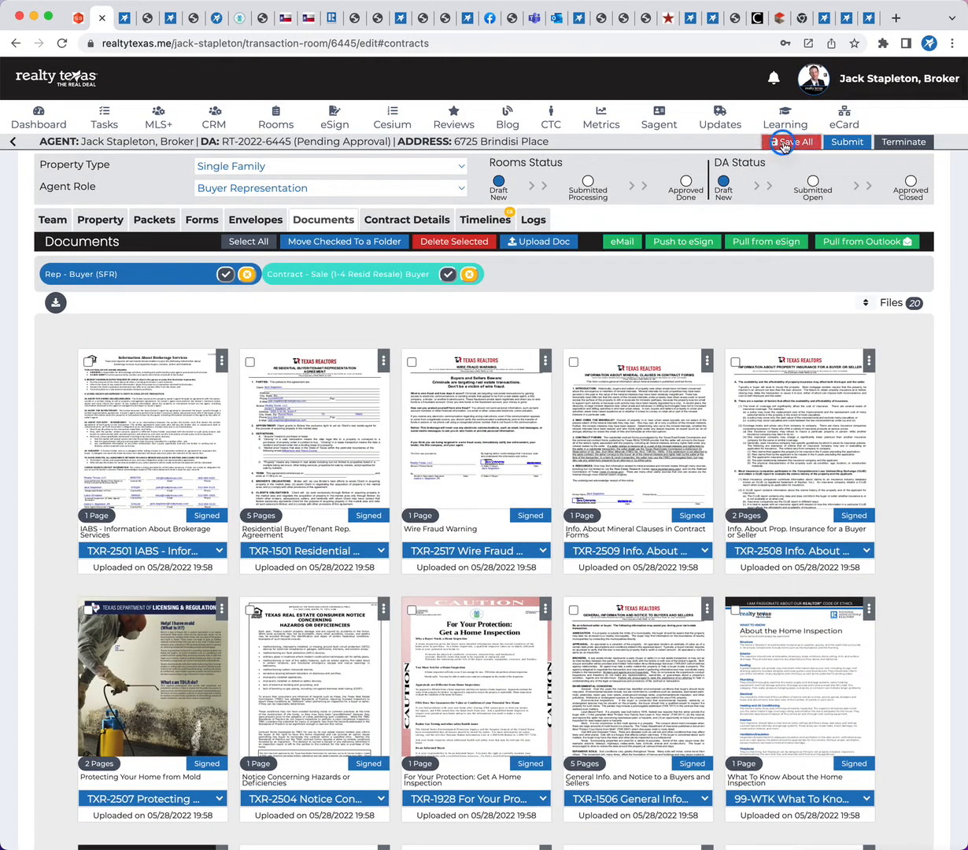
left_click(790, 146)
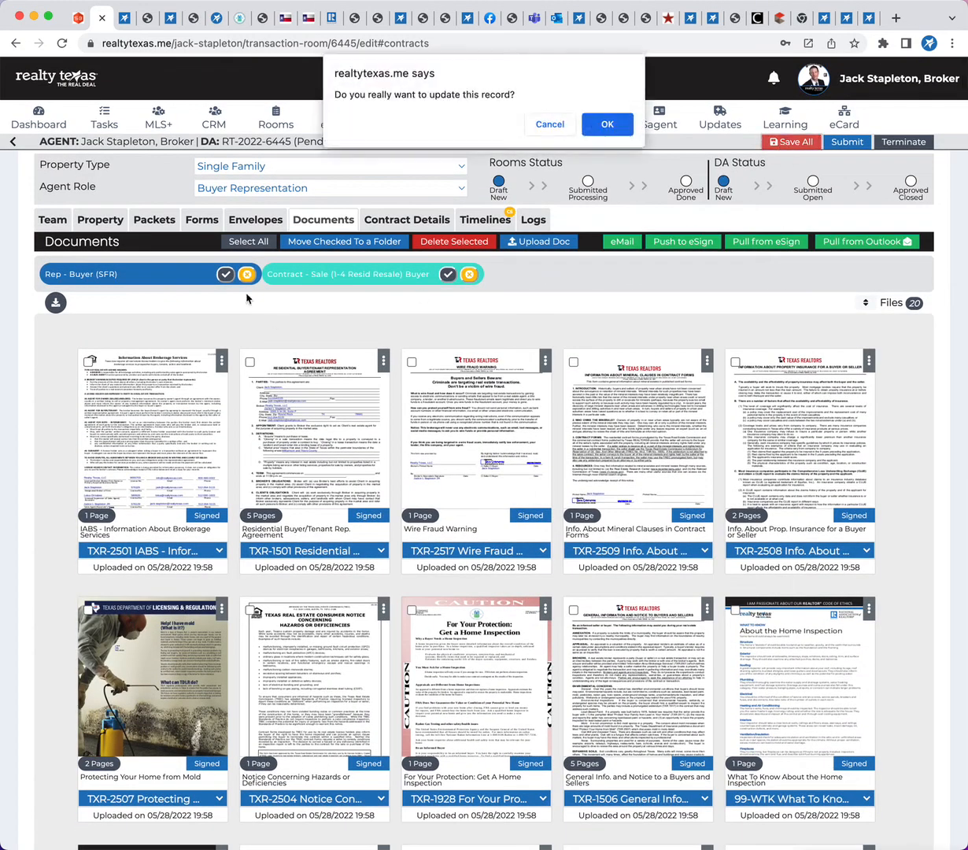
left_click(616, 124)
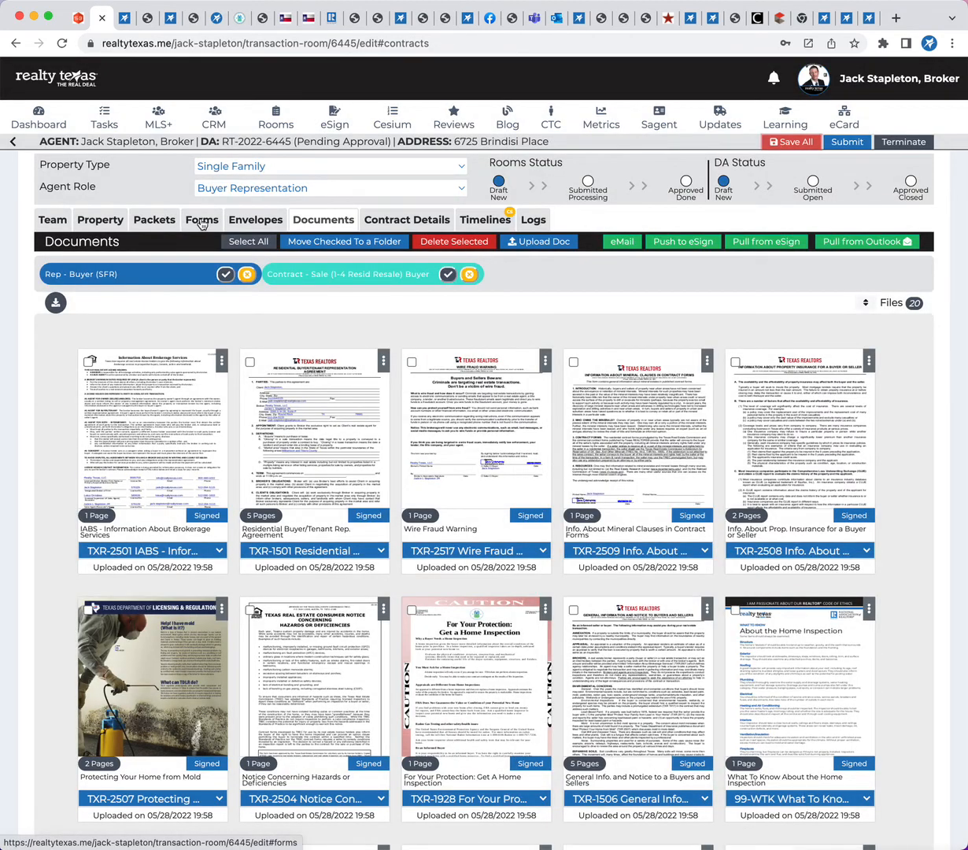
Review the room's applied and discarded forms, checking which resale contract forms are still unsigned or required
left_click(157, 220)
scroll(295, 581, "down", 10)
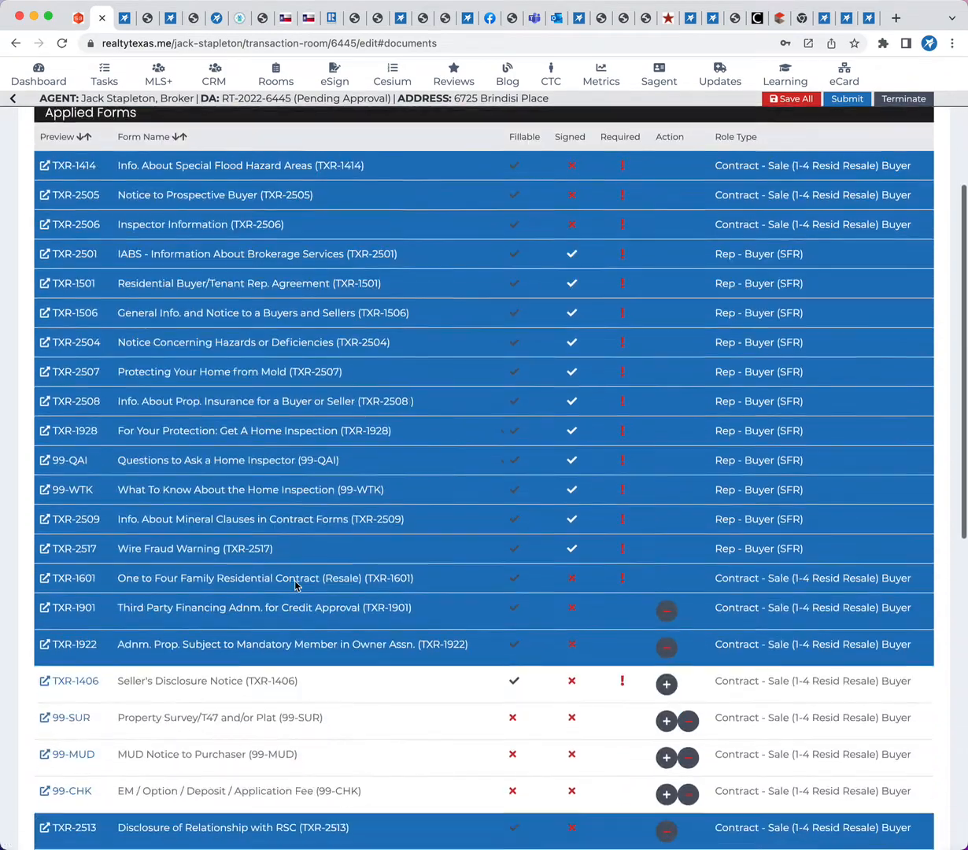
scroll(281, 646, "down", 3)
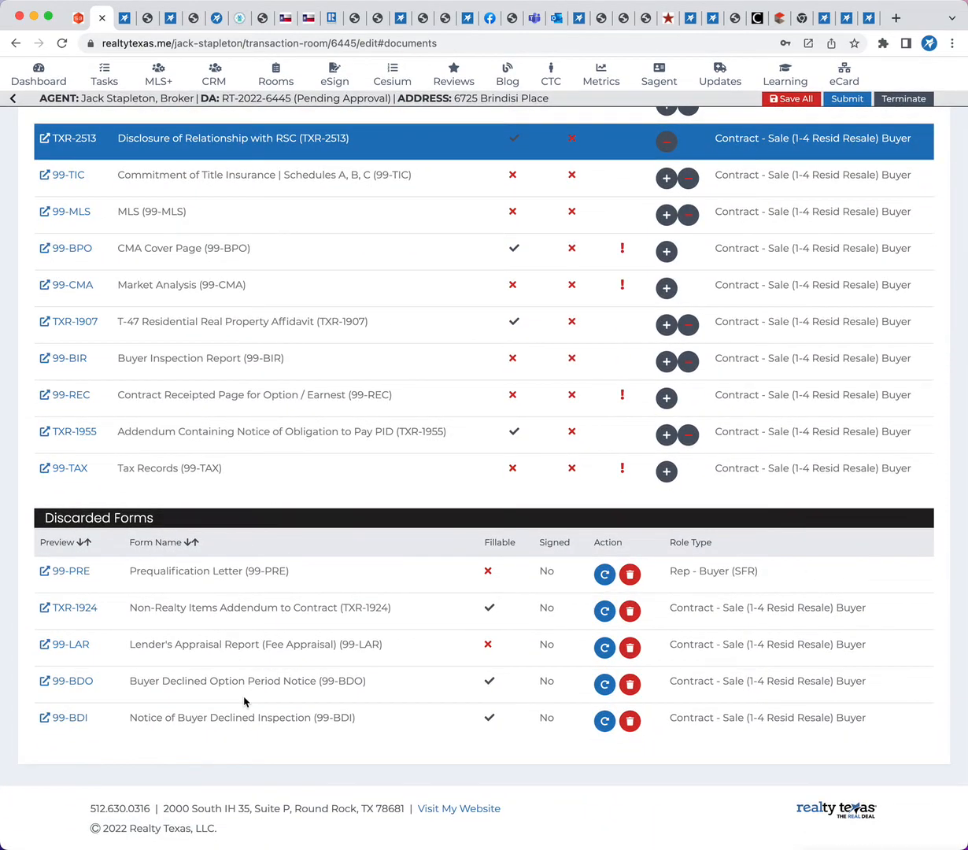
scroll(244, 702, "up", 3)
scroll(368, 752, "up", 2)
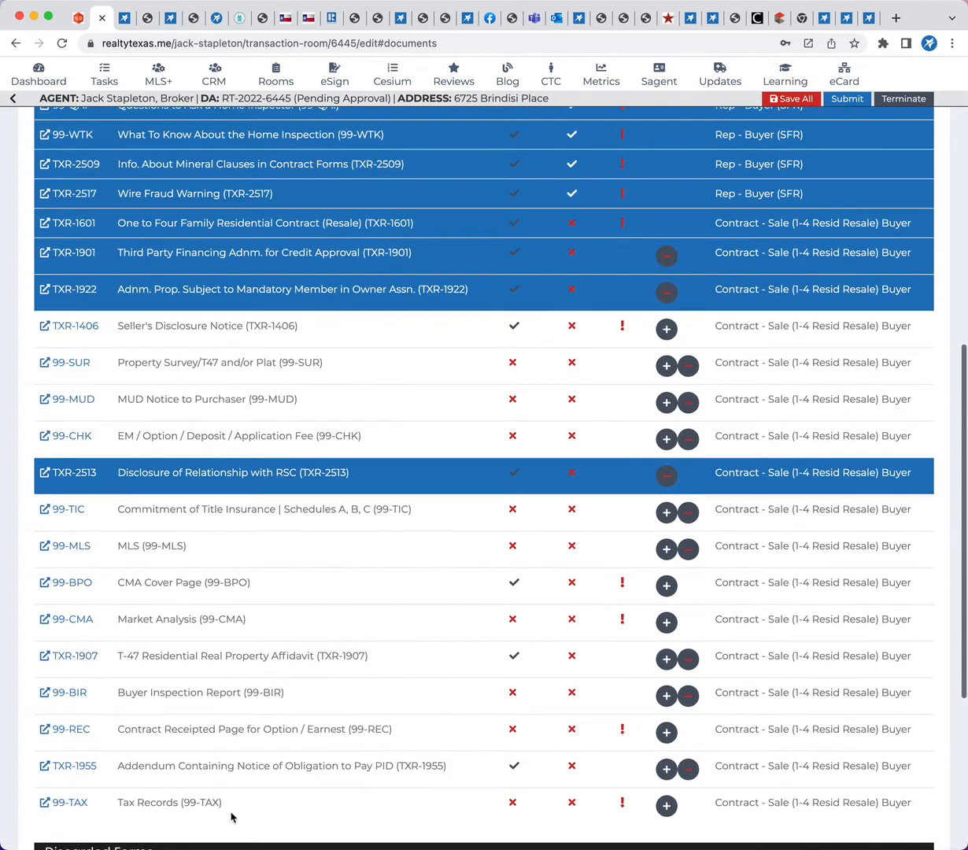
left_click_drag(231, 817, 155, 379)
left_click(193, 445)
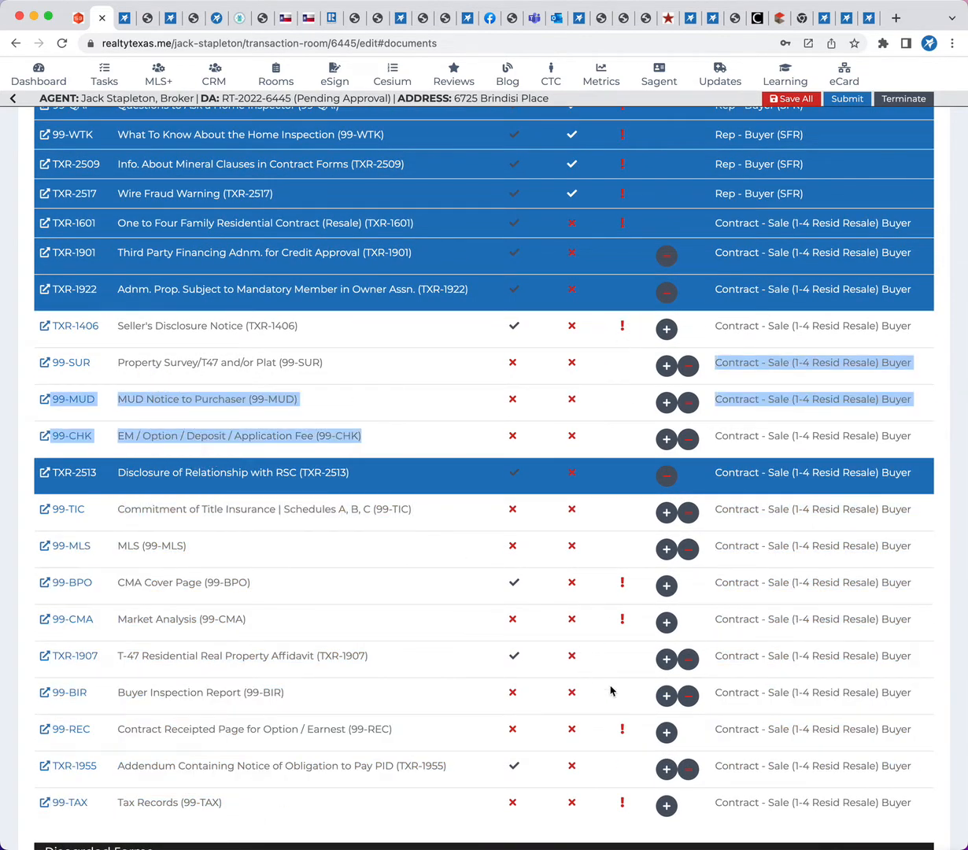
left_click(603, 785)
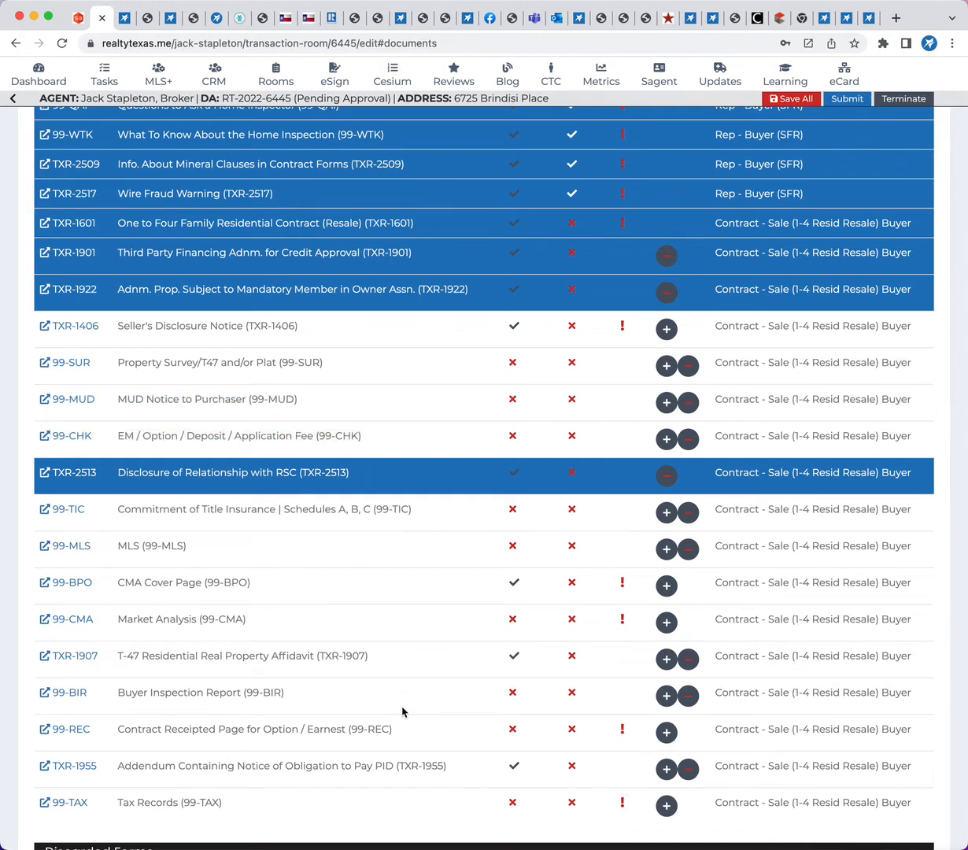
scroll(292, 483, "down", 2)
scroll(310, 467, "up", 1)
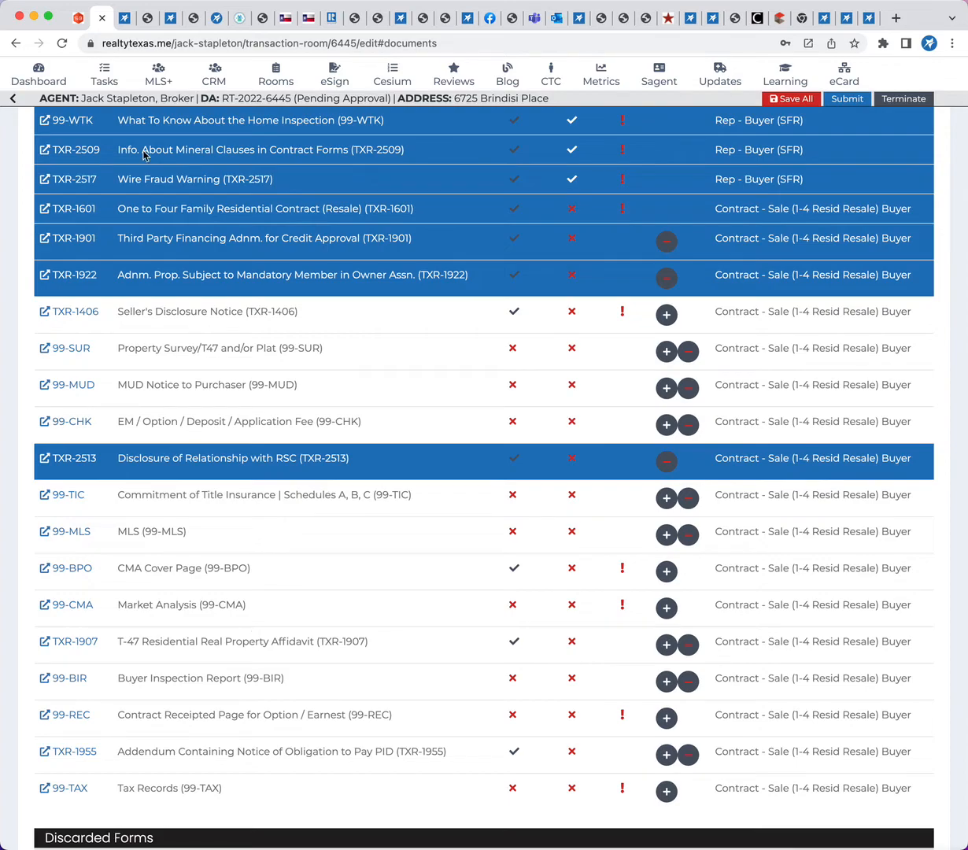
scroll(144, 140, "up", 10)
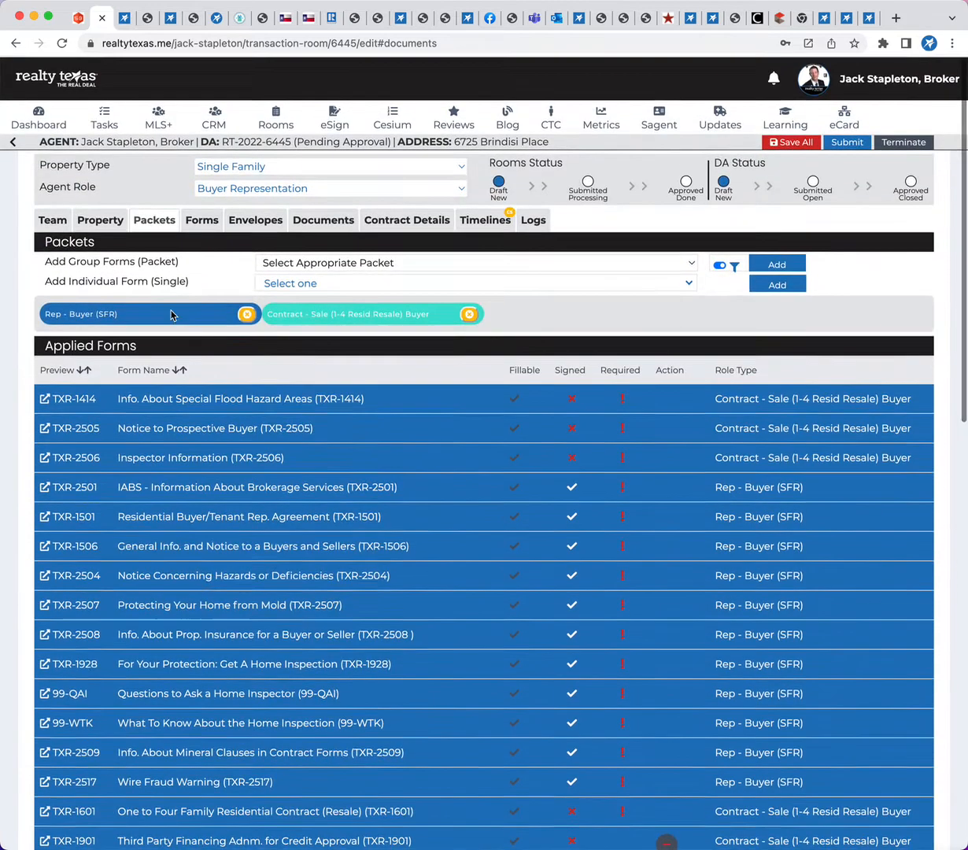
Label the uploaded on-site sewer facility document as TXR-1406 Seller's Disclosure Notice and save the room, confirming the update
left_click(308, 228)
scroll(308, 234, "down", 10)
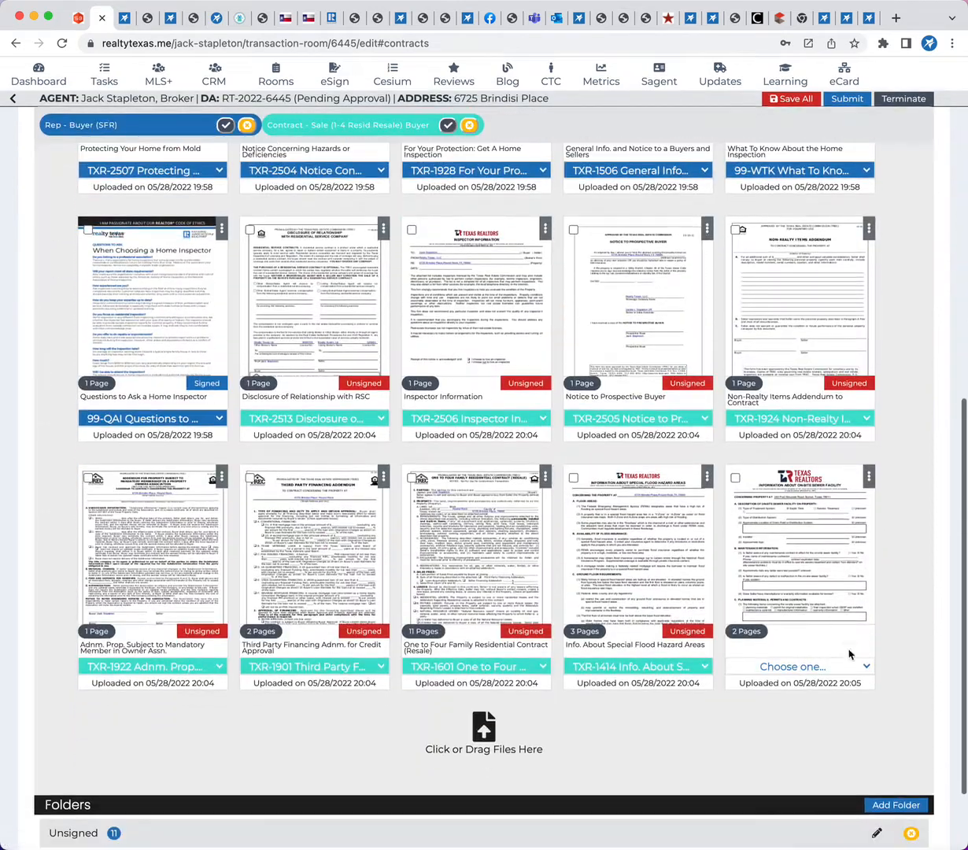
left_click(868, 671)
scroll(831, 587, "up", 3)
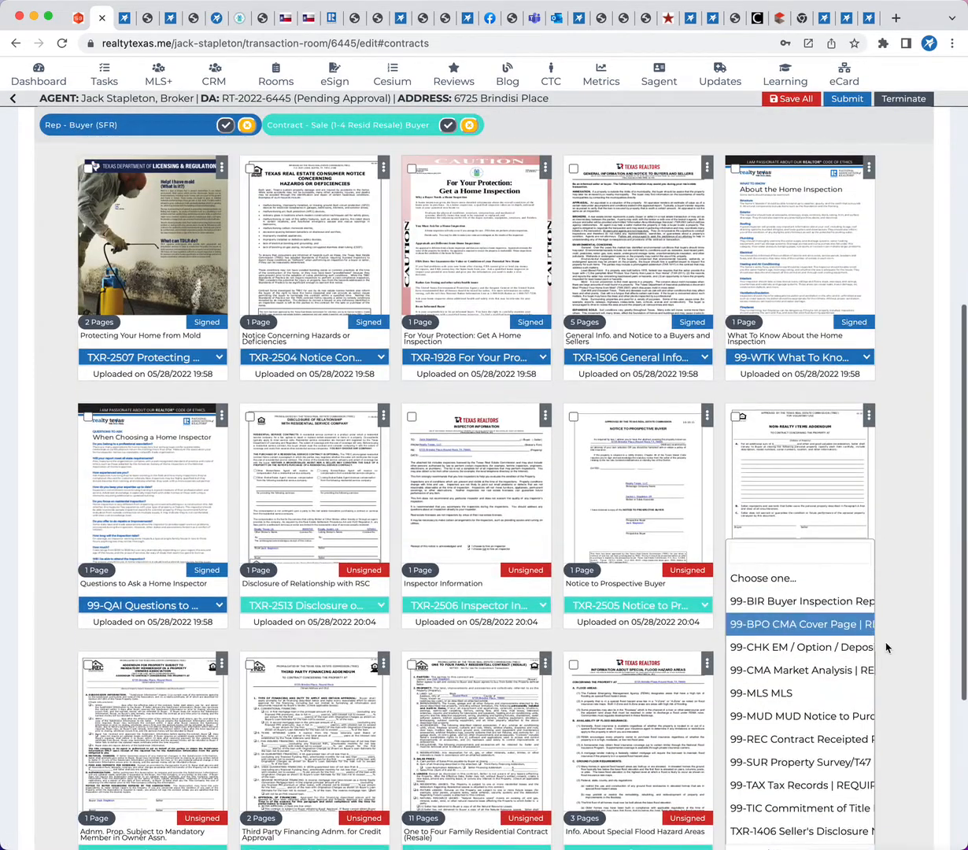
scroll(887, 647, "down", 2)
scroll(813, 585, "down", 3)
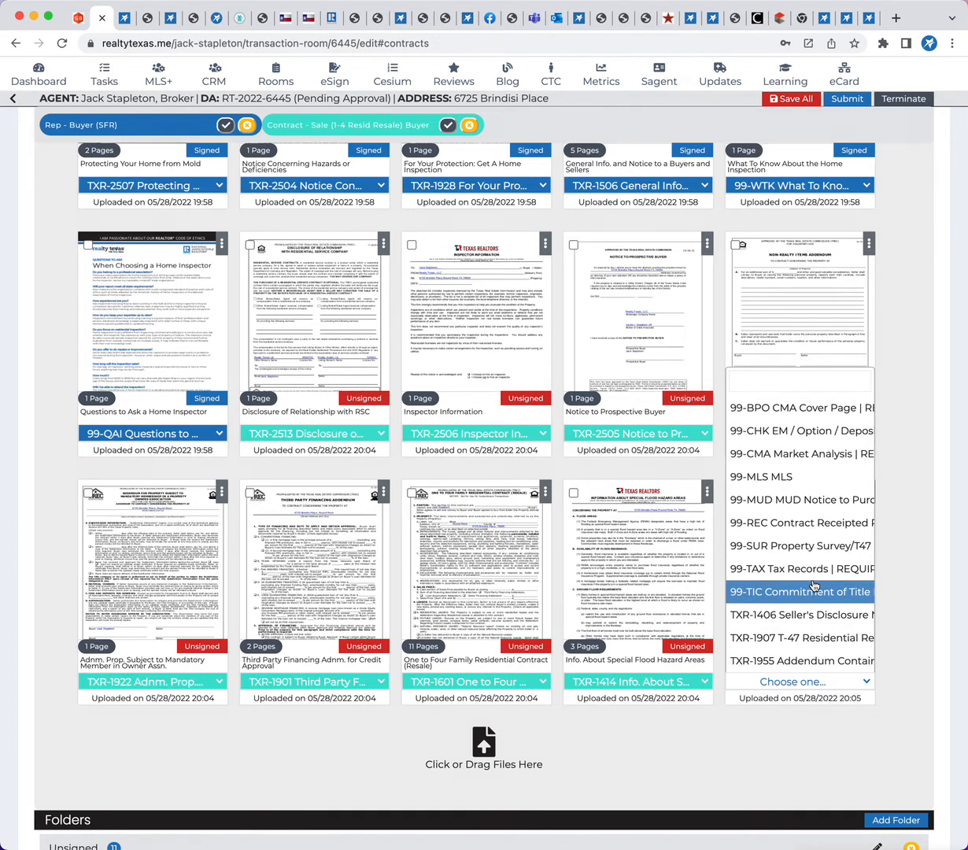
scroll(815, 586, "right", 1)
scroll(815, 586, "left", 1)
scroll(813, 584, "down", 1)
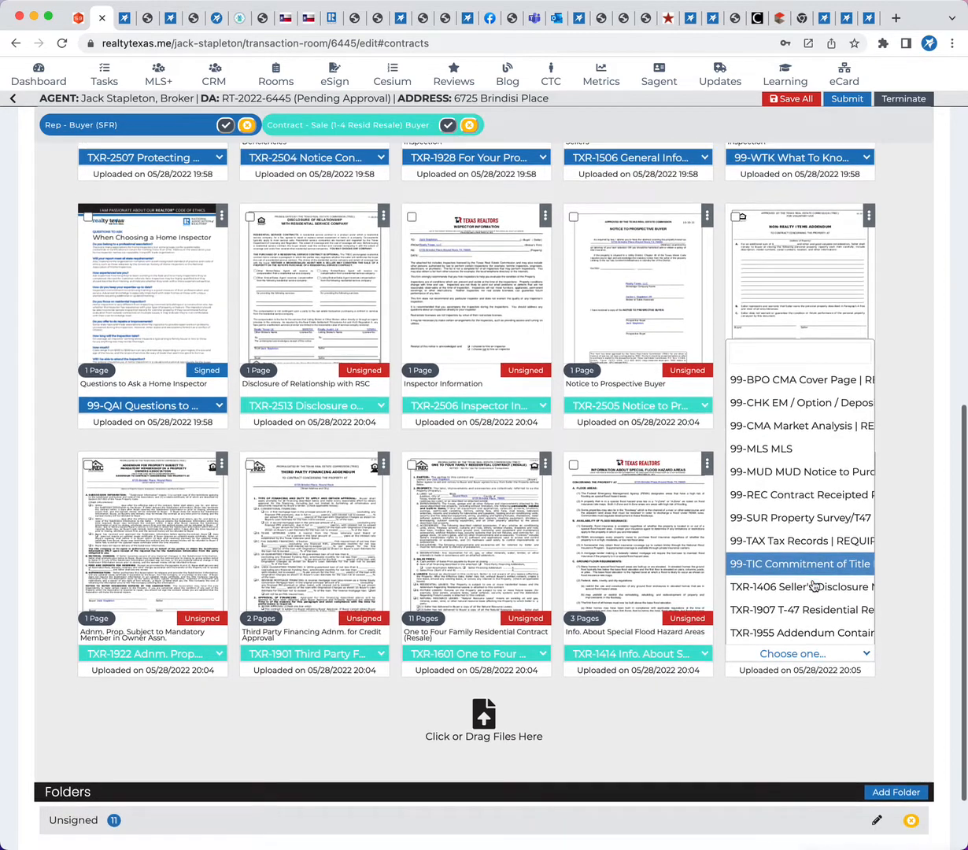
left_click(793, 590)
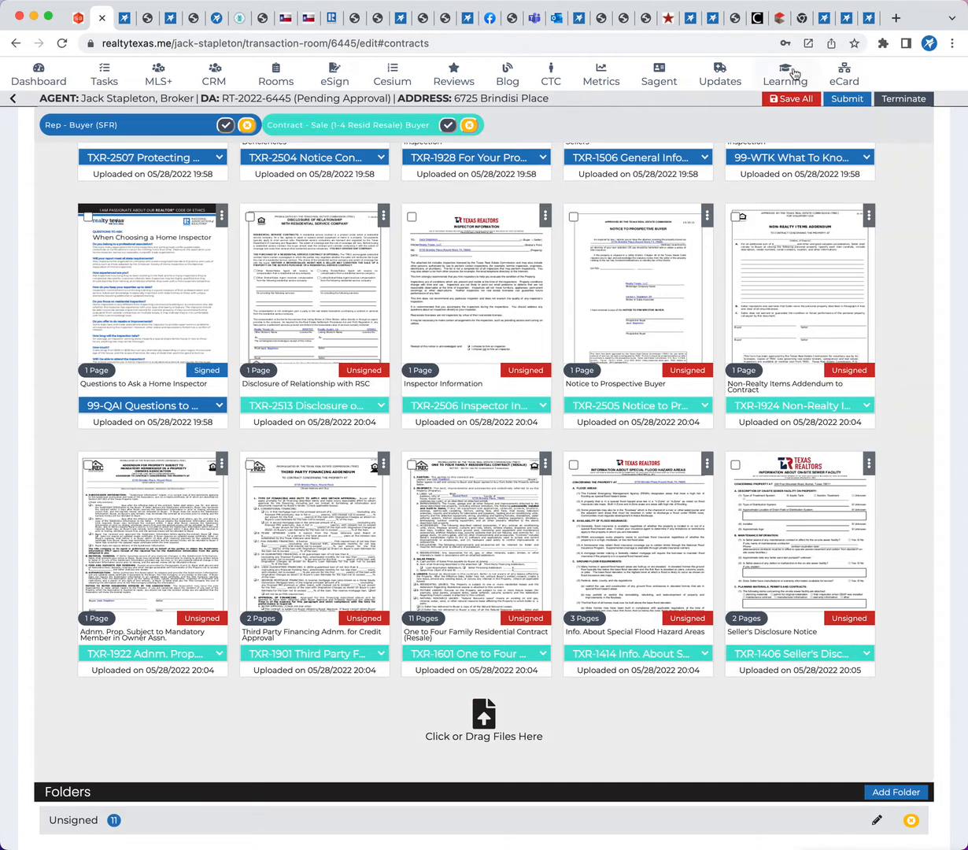
left_click(798, 99)
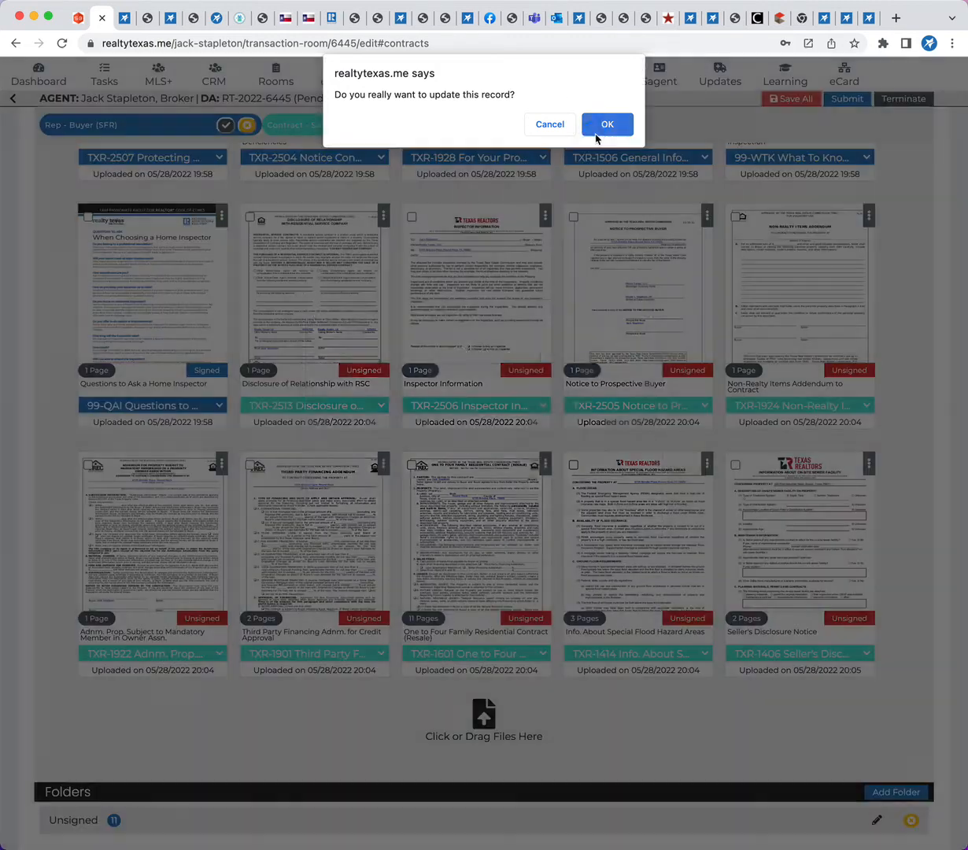
left_click(602, 124)
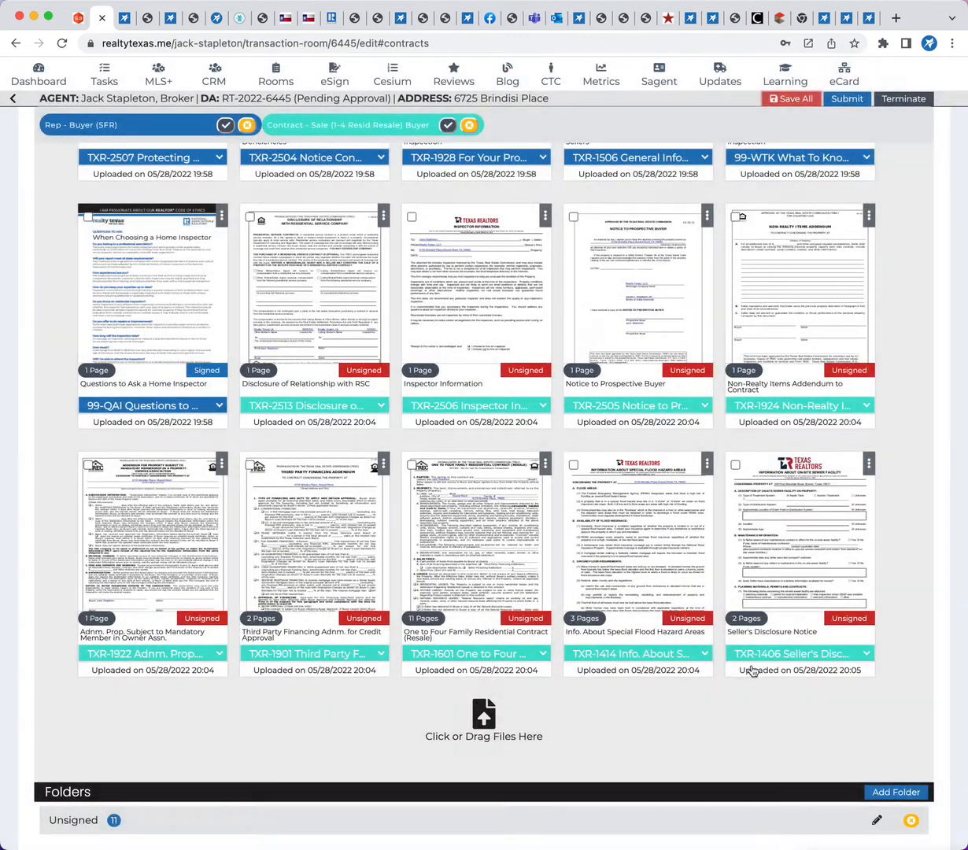
Select all documents of the Contract - Sale (1-4 Resid Resale) Buyer packet and push them to eSign
left_click(445, 126)
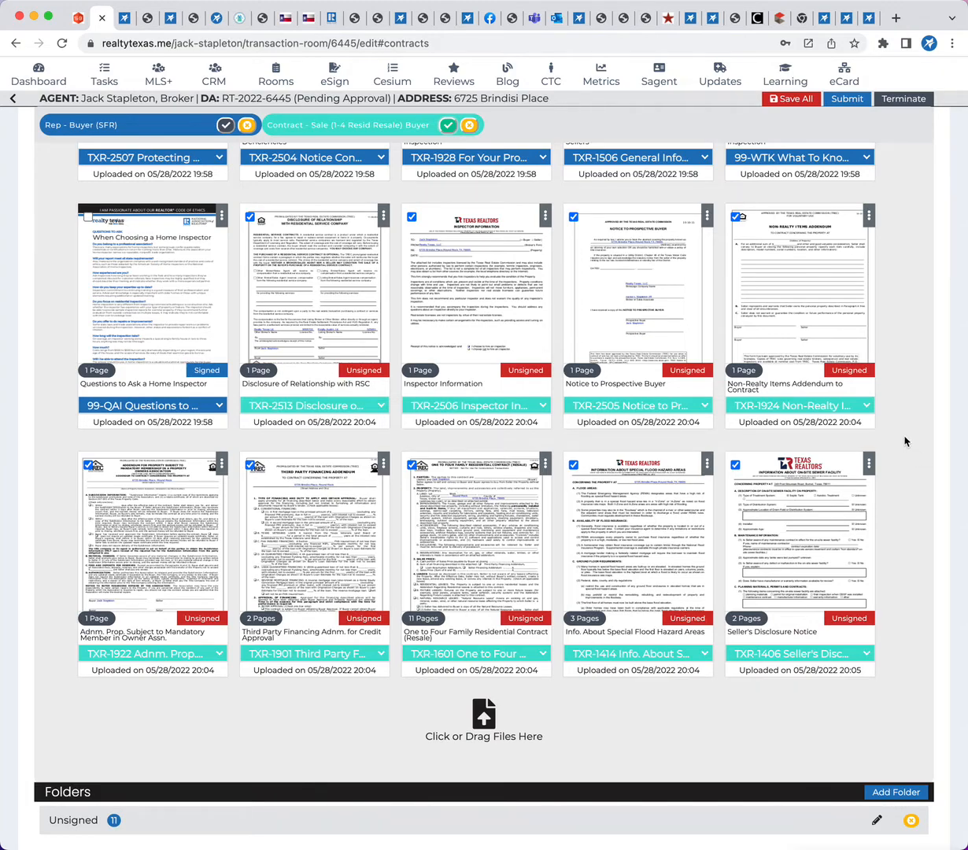
scroll(905, 441, "up", 8)
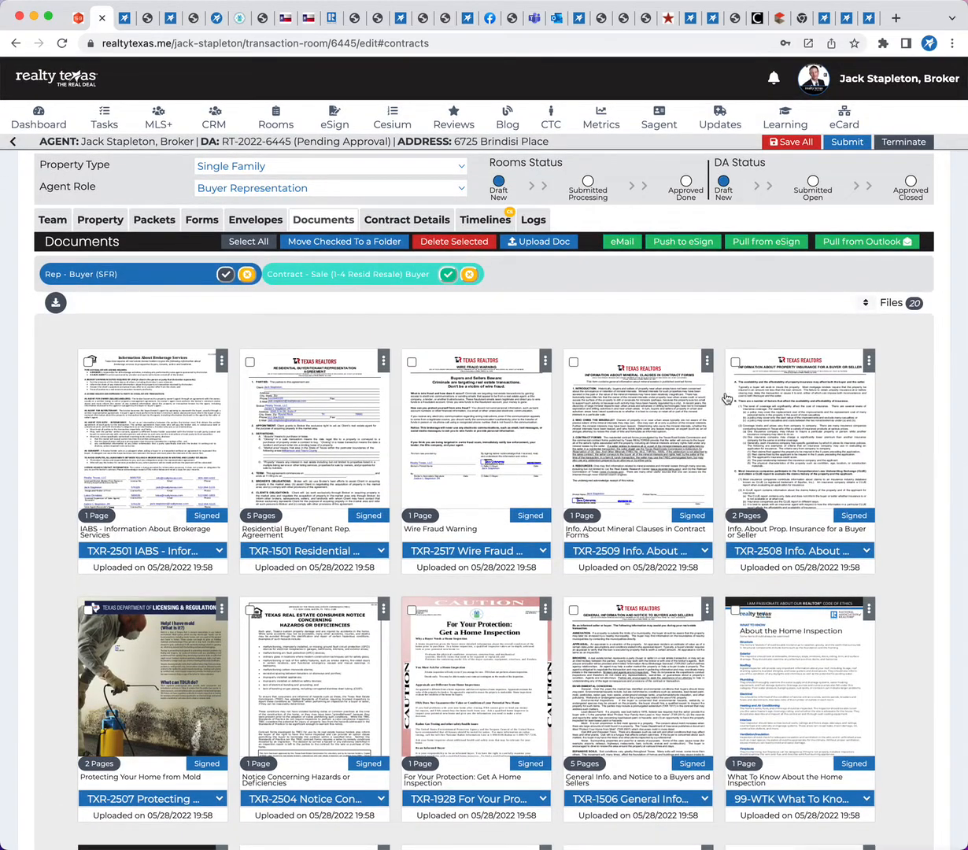
left_click(665, 244)
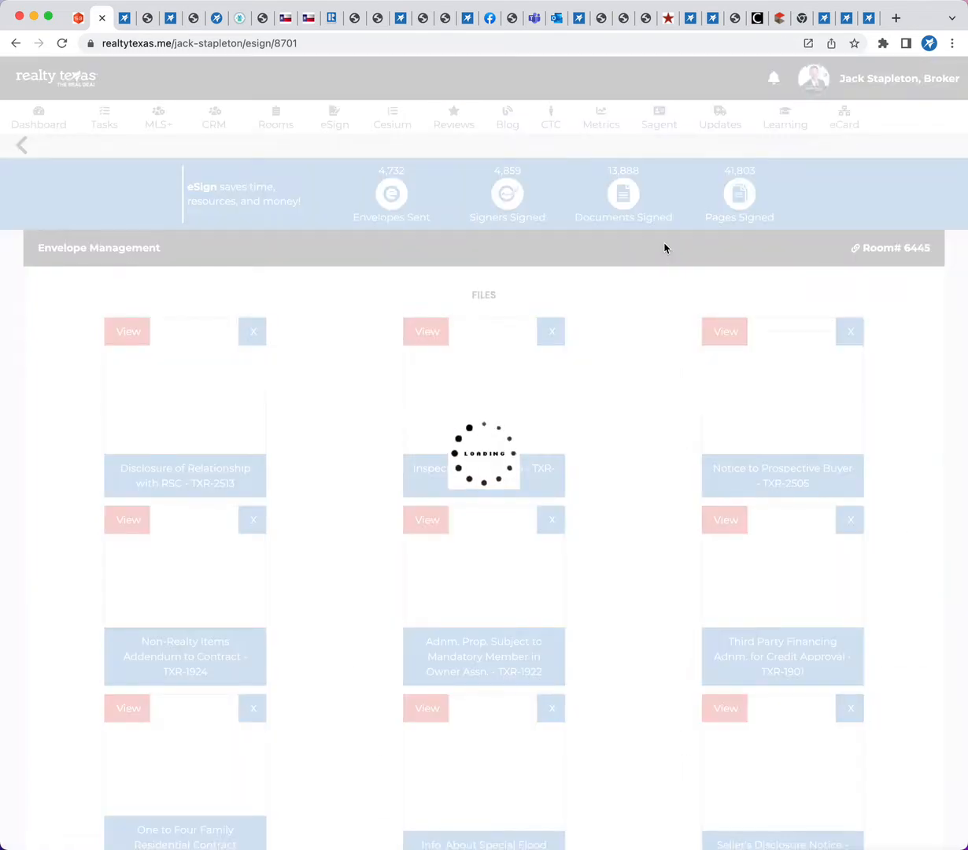
Review the envelope's files, subject, body message and Buyer Signer 1 recipient, and continue to the signing field layout
scroll(622, 433, "down", 7)
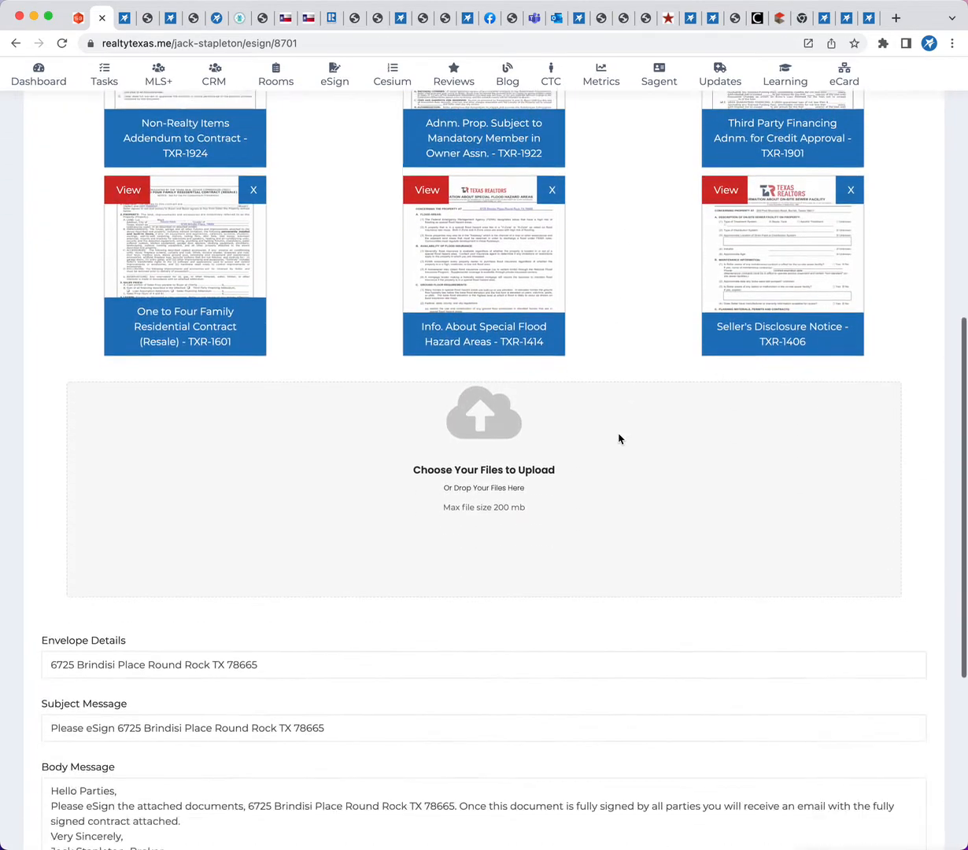
scroll(618, 438, "down", 3)
scroll(261, 602, "down", 3)
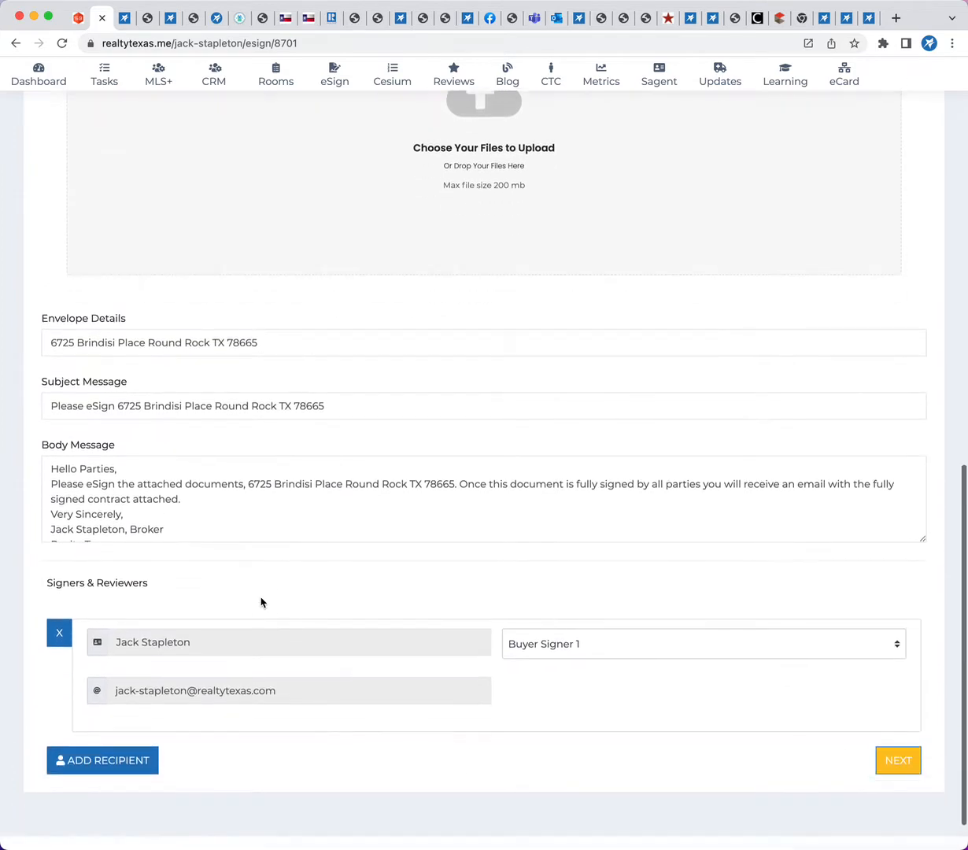
scroll(261, 602, "down", 2)
left_click(902, 710)
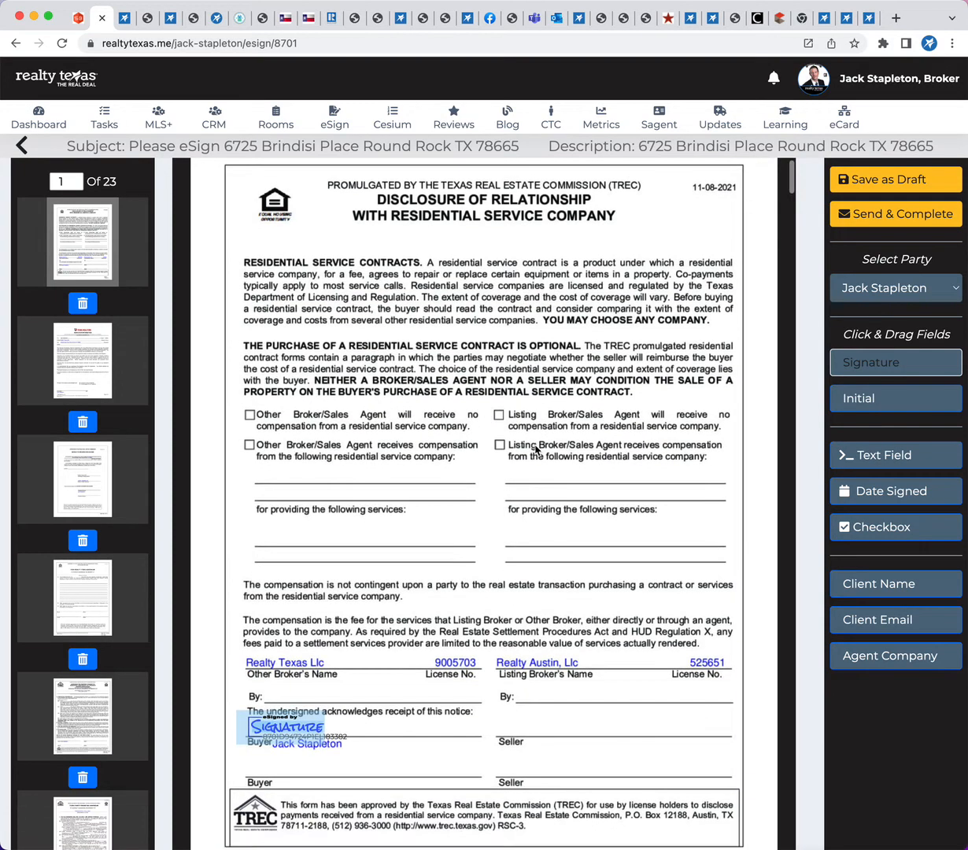
Check the signature and date fields on the envelope's first pages and send the envelope for signing
scroll(538, 450, "down", 8)
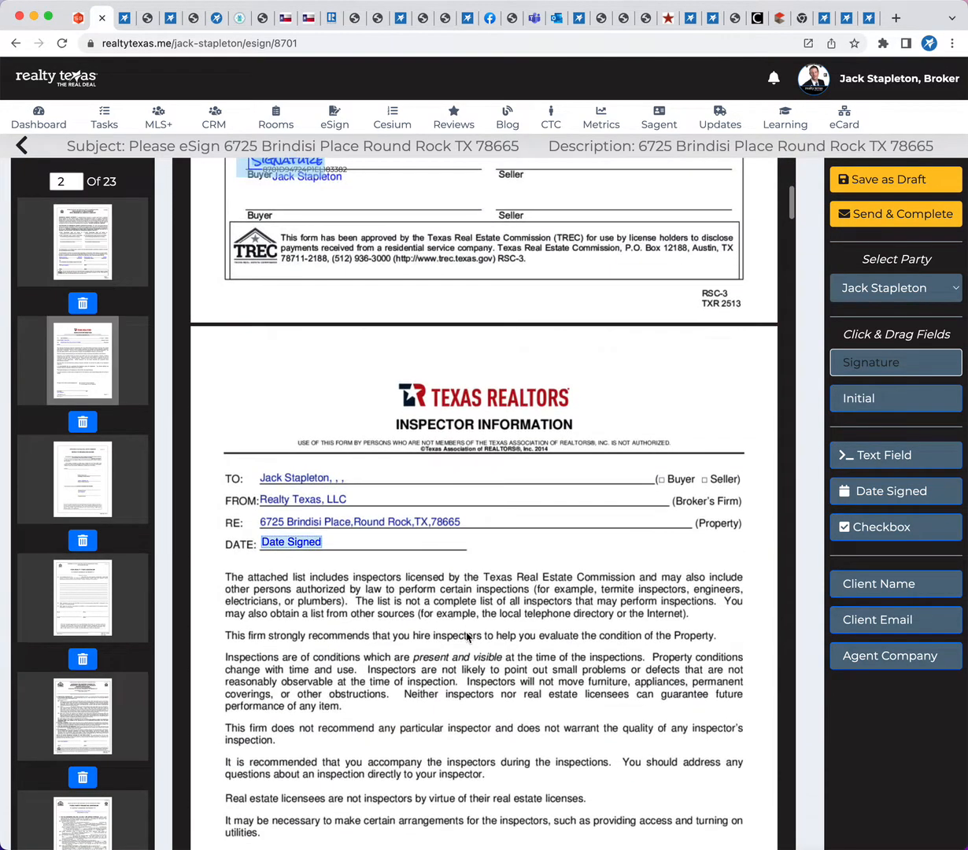
scroll(466, 635, "down", 10)
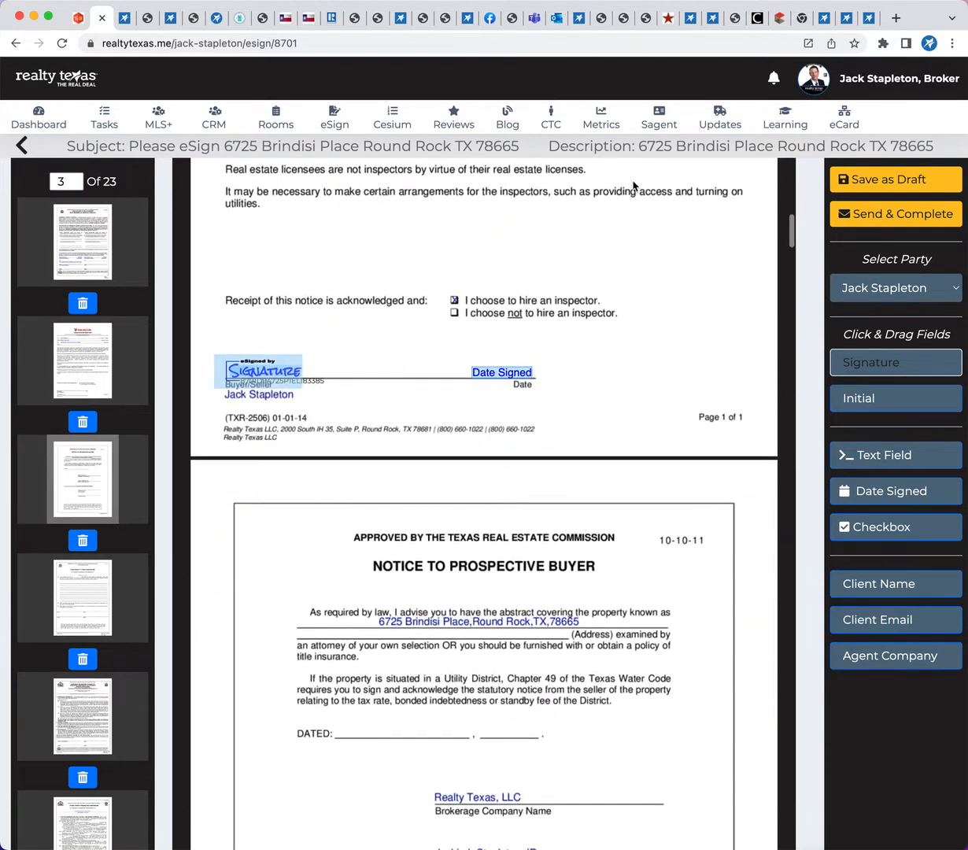
left_click(866, 214)
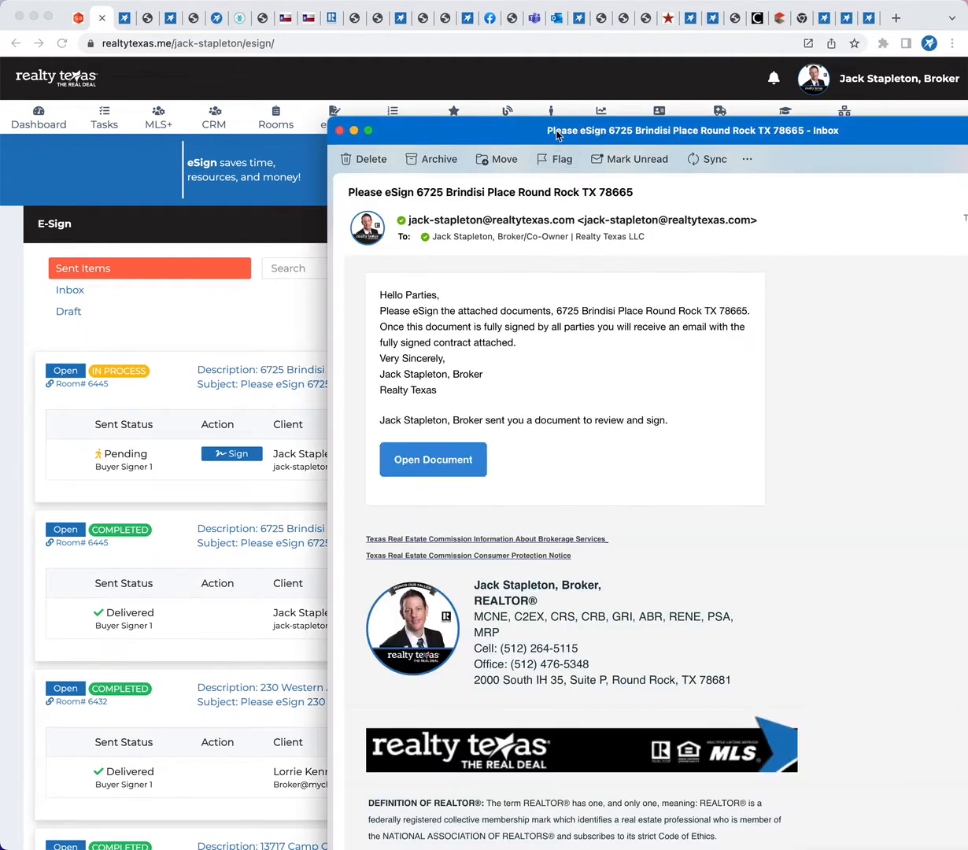
Look over the eSign request email, switch to Messages, open the newest eSign link and accept the Terms & Conditions
left_click_drag(546, 146, 380, 106)
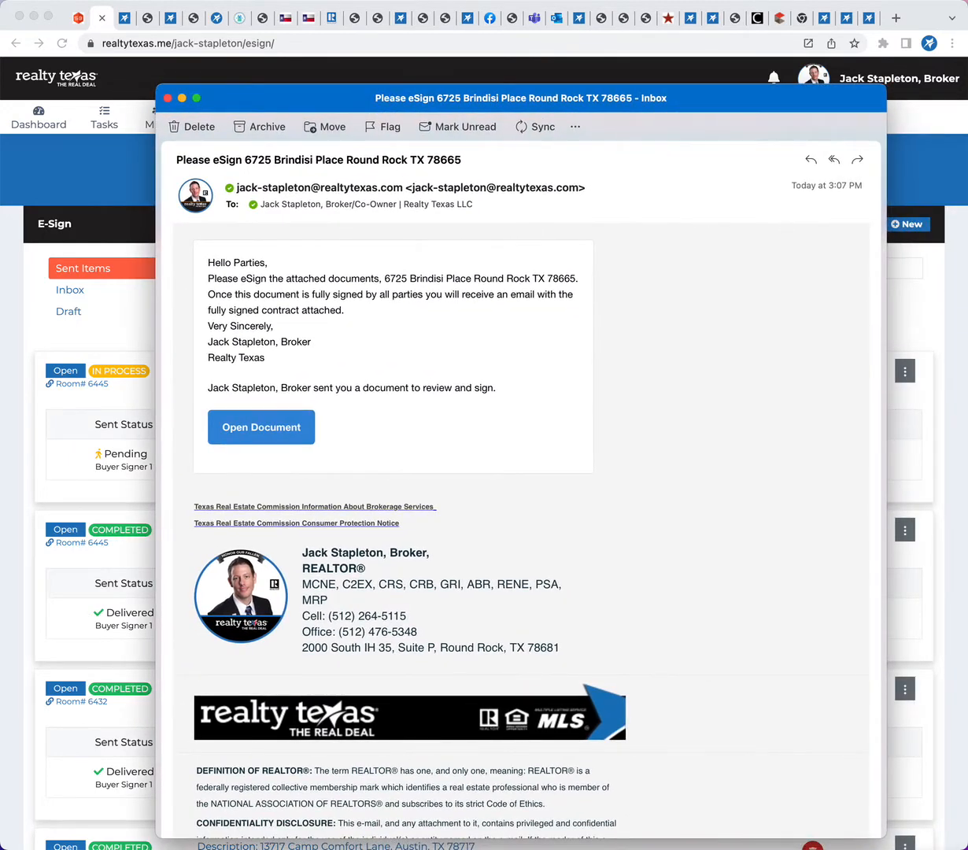
key("super+Tab")
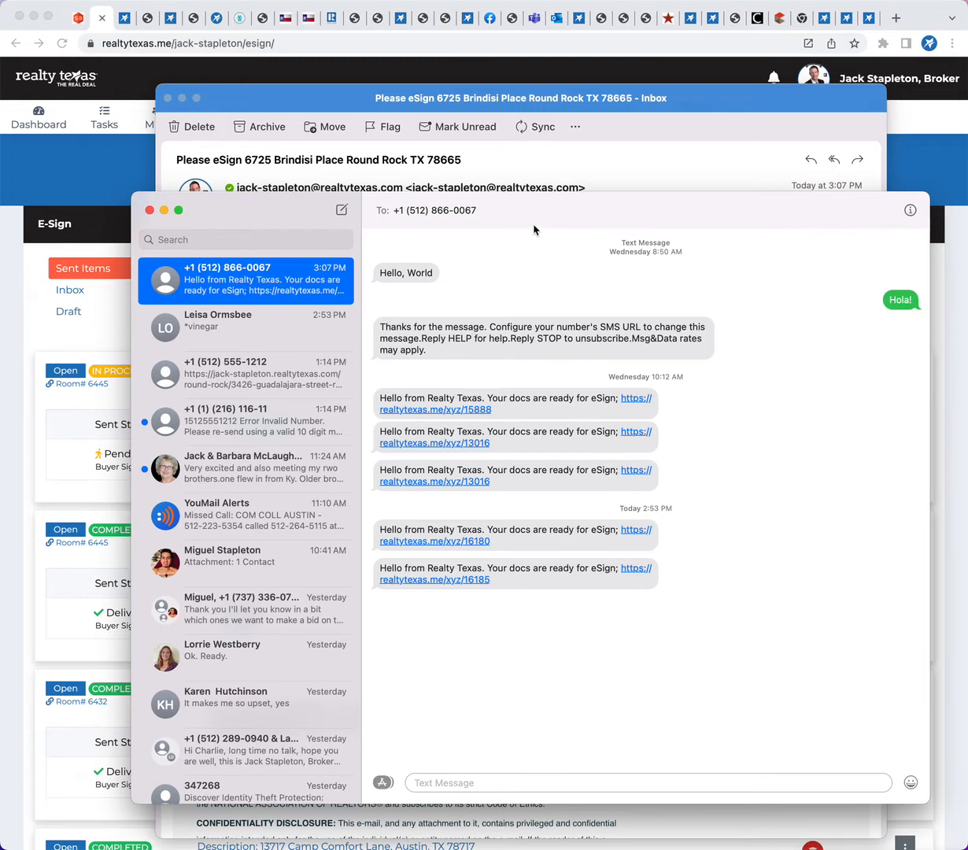
left_click_drag(521, 206, 161, 205)
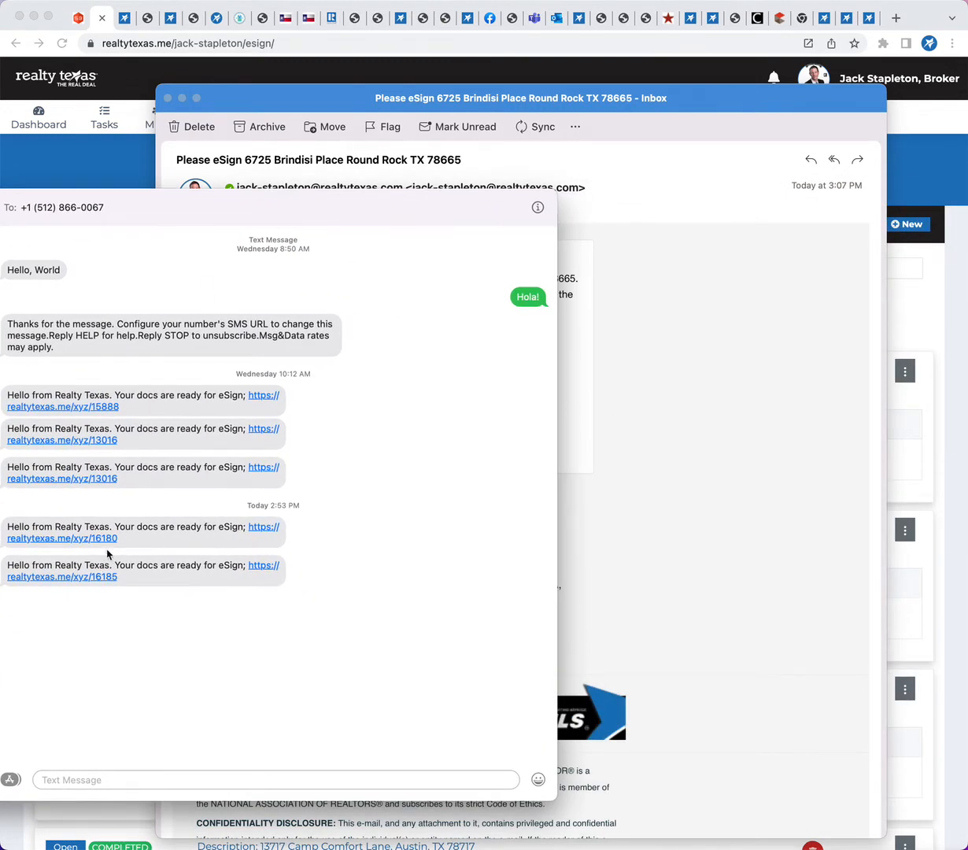
left_click(65, 577)
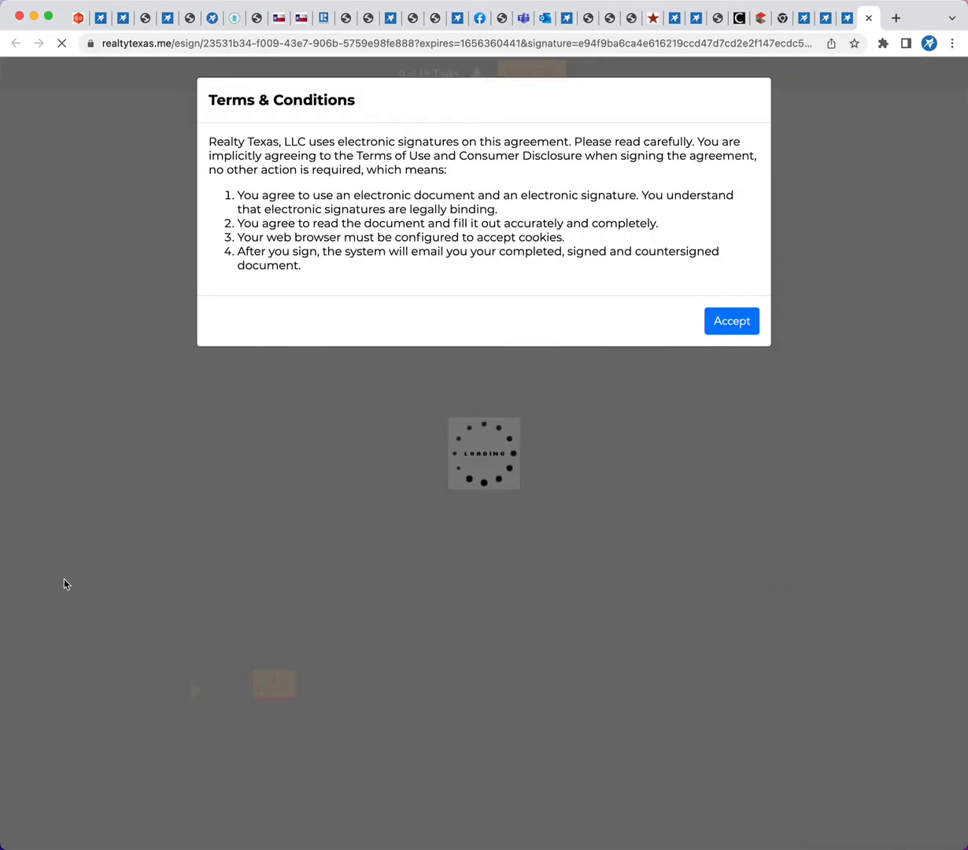
left_click(731, 326)
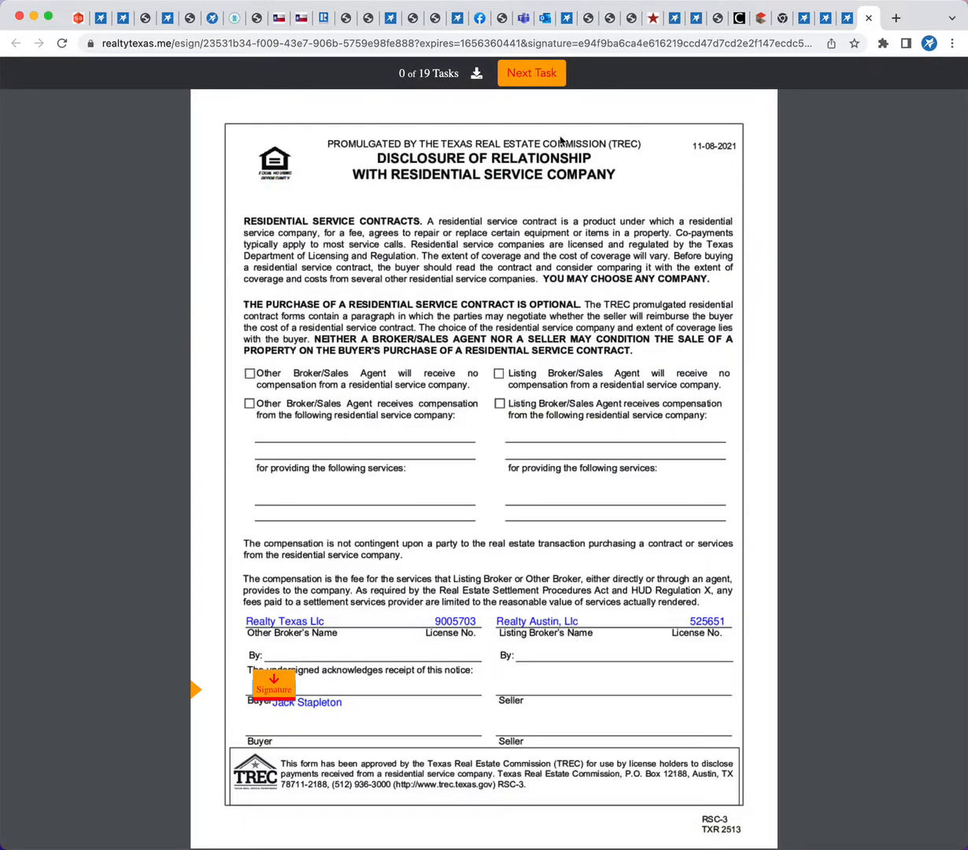
Complete the buyer signing tasks from the Disclosure of Relationship with Residential Service Company through the Third Party Financing Addendum
left_click(527, 72)
left_click(273, 447)
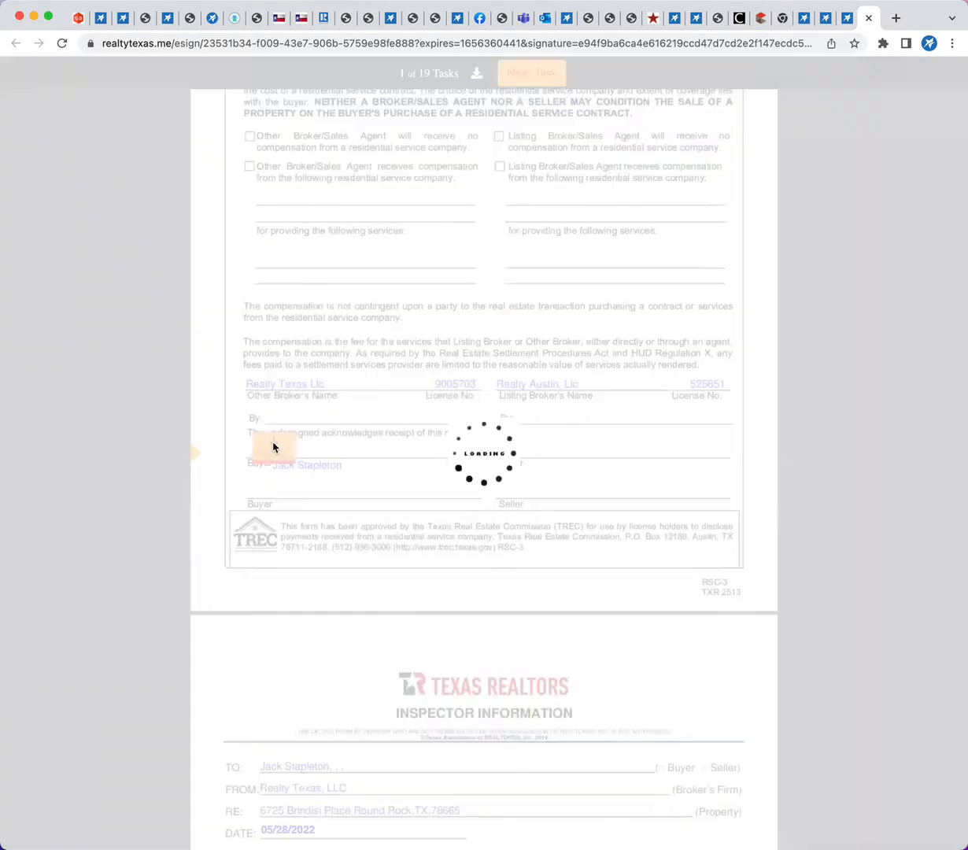
left_click(253, 450)
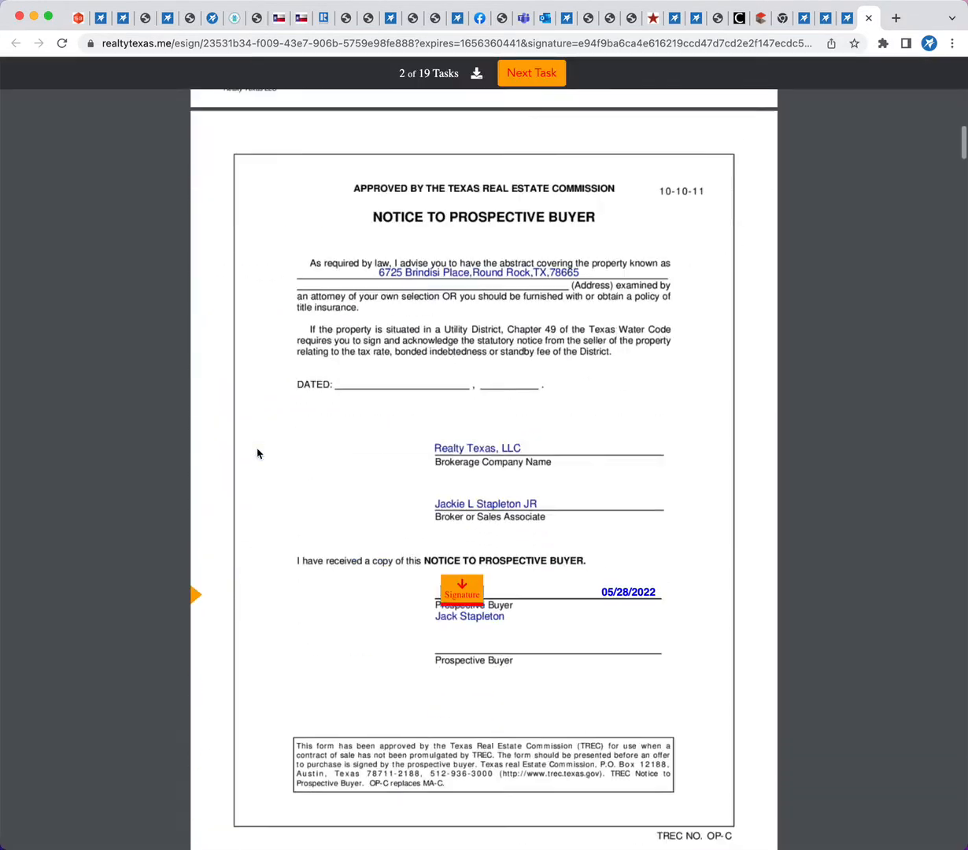
left_click(459, 448)
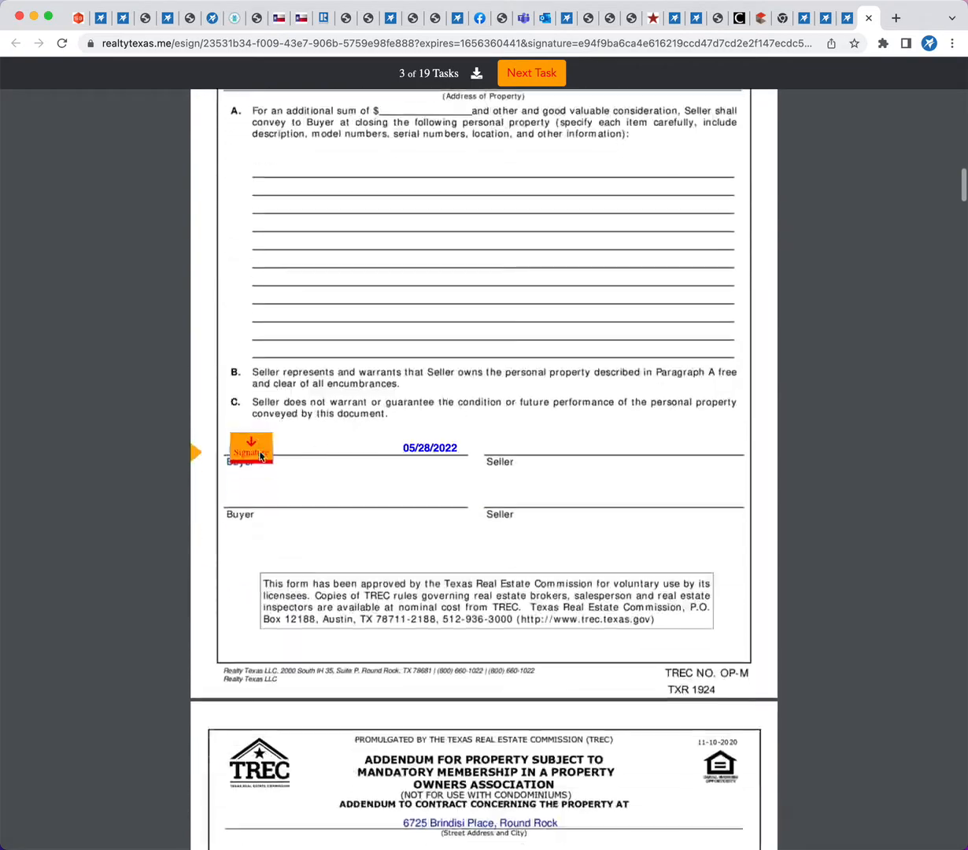
left_click(261, 455)
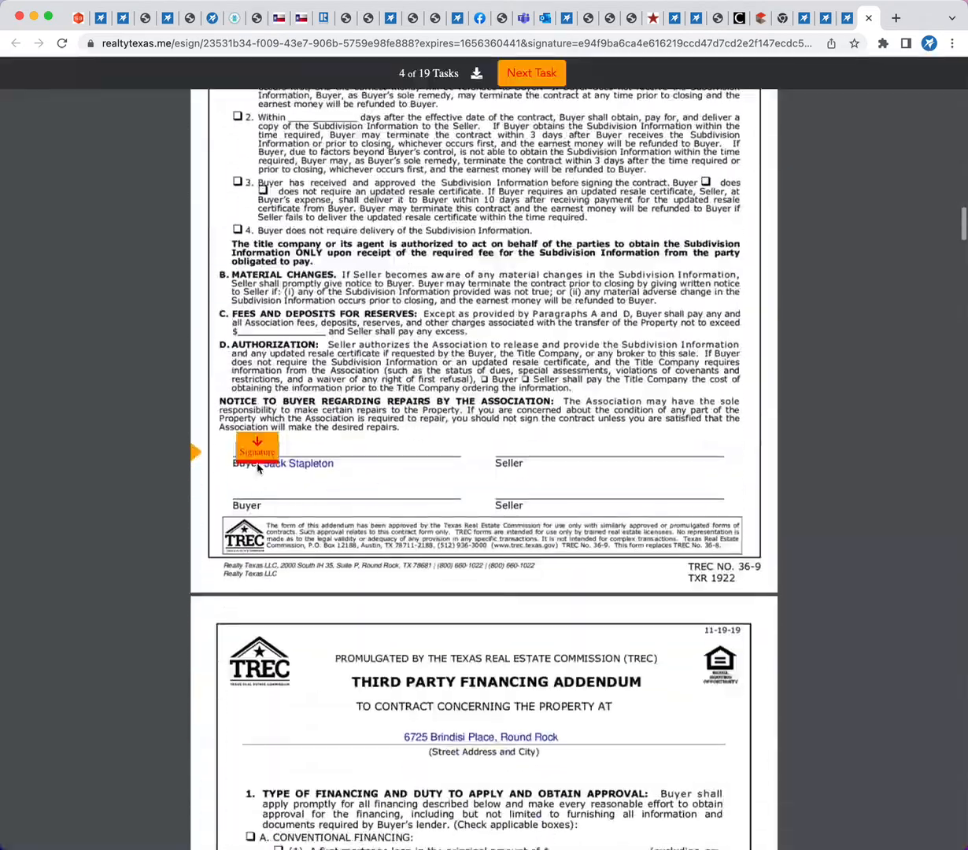
left_click(260, 453)
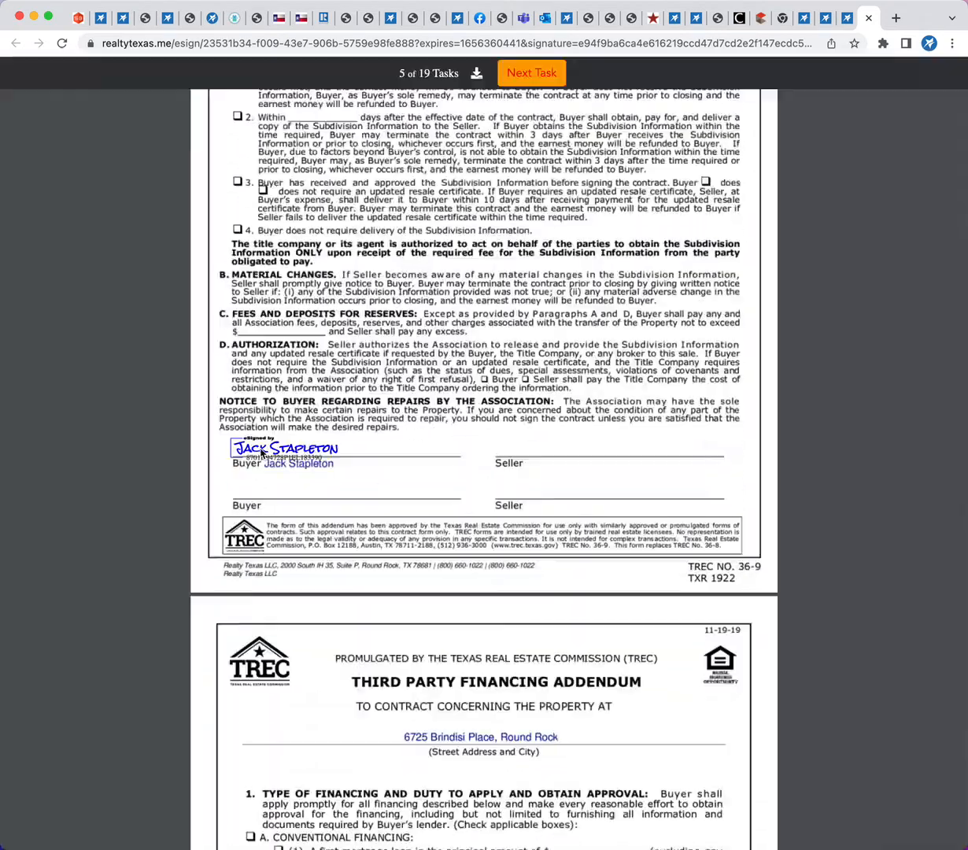
left_click(396, 443)
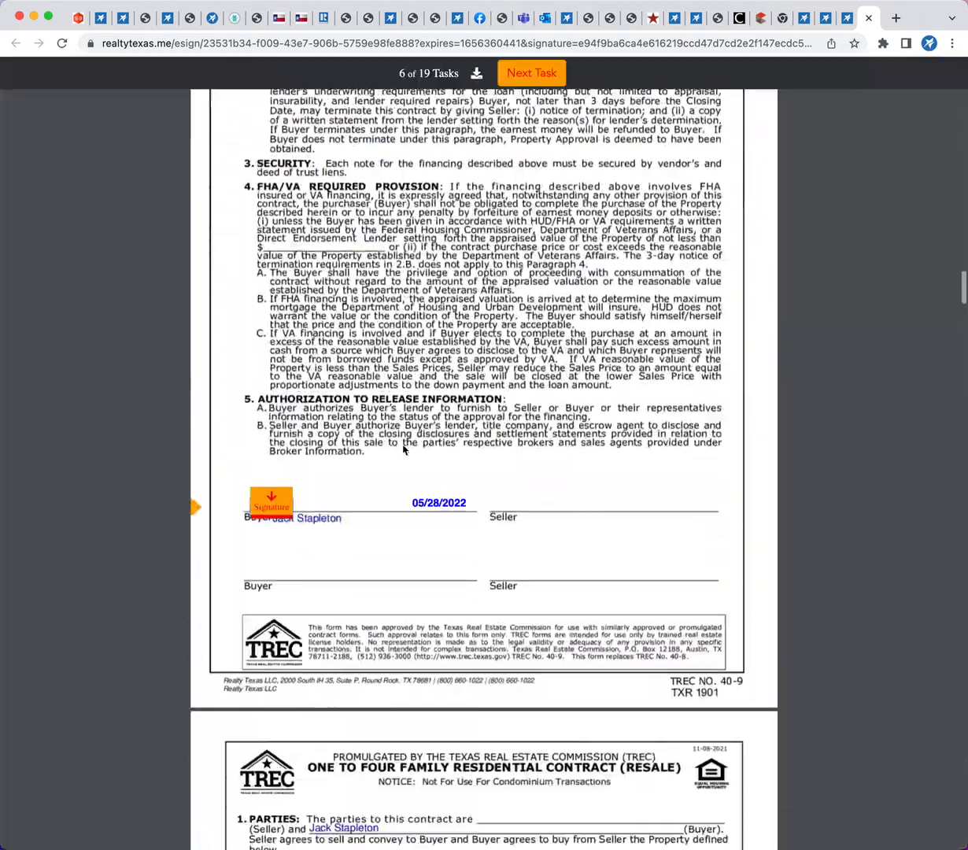
left_click(262, 453)
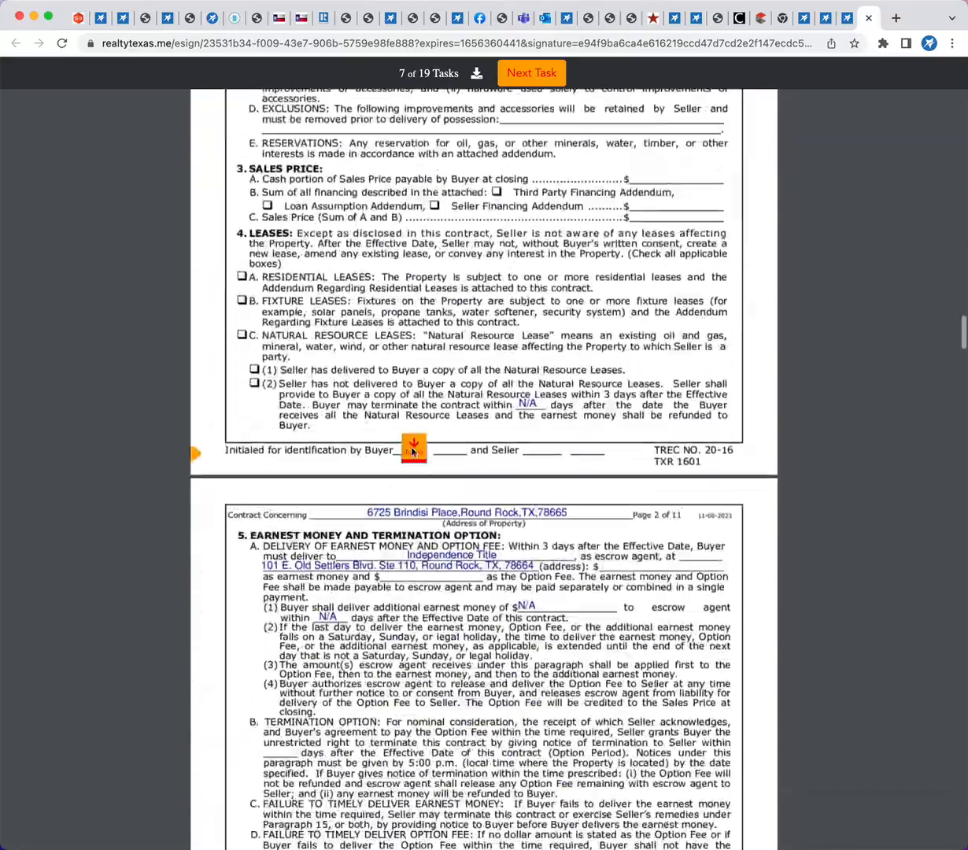
Initial as buyer on pages 1 to 4 of the One to Four Family Residential Contract (Resale)
left_click(412, 450)
left_click(415, 448)
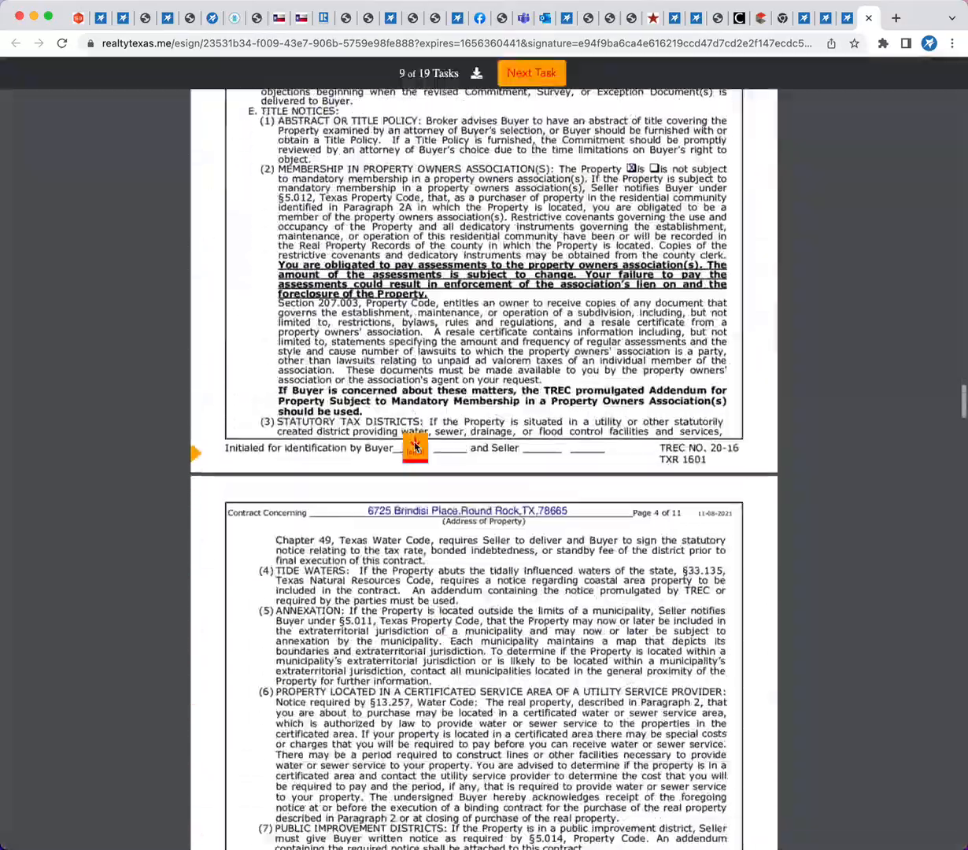
left_click(415, 448)
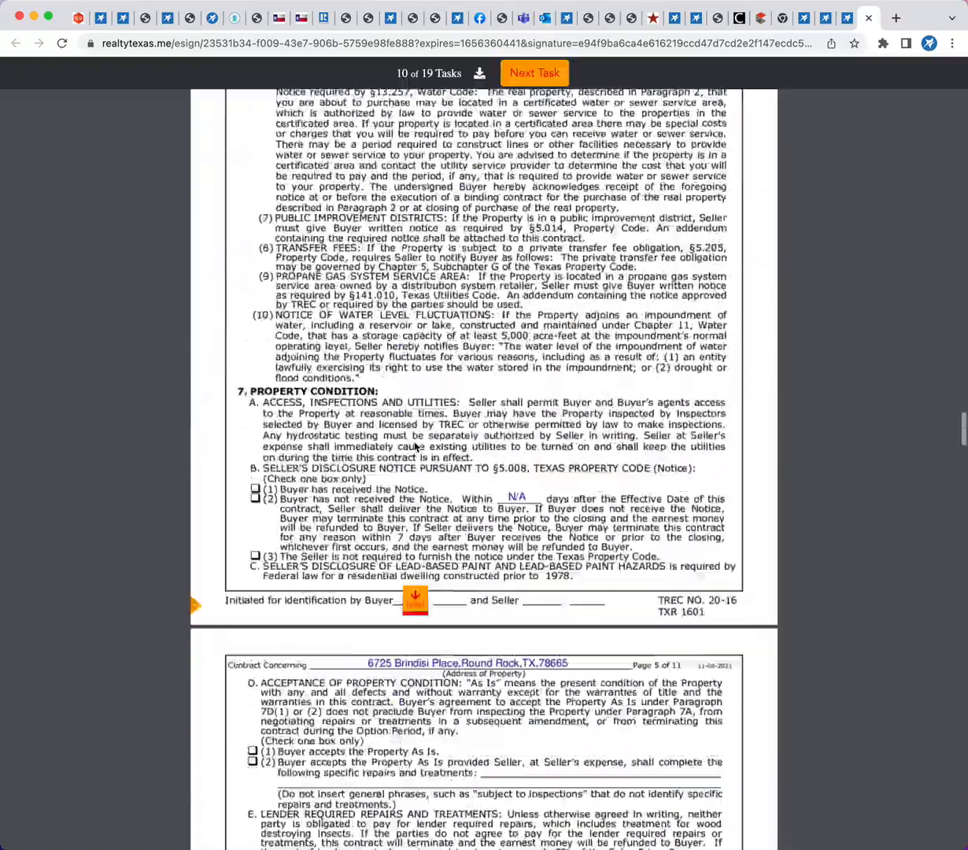
left_click(414, 447)
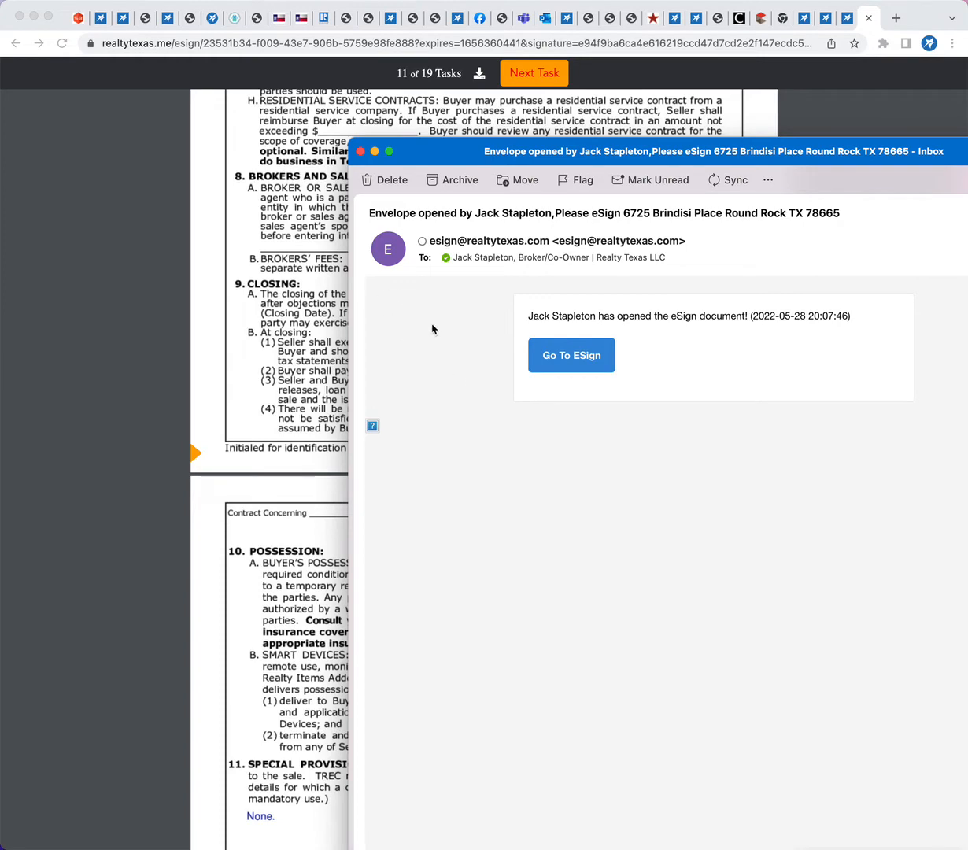
Close the envelope-opened notification email, initial pages 5 to 8 of the resale contract and sign page 9 as buyer
left_click(360, 152)
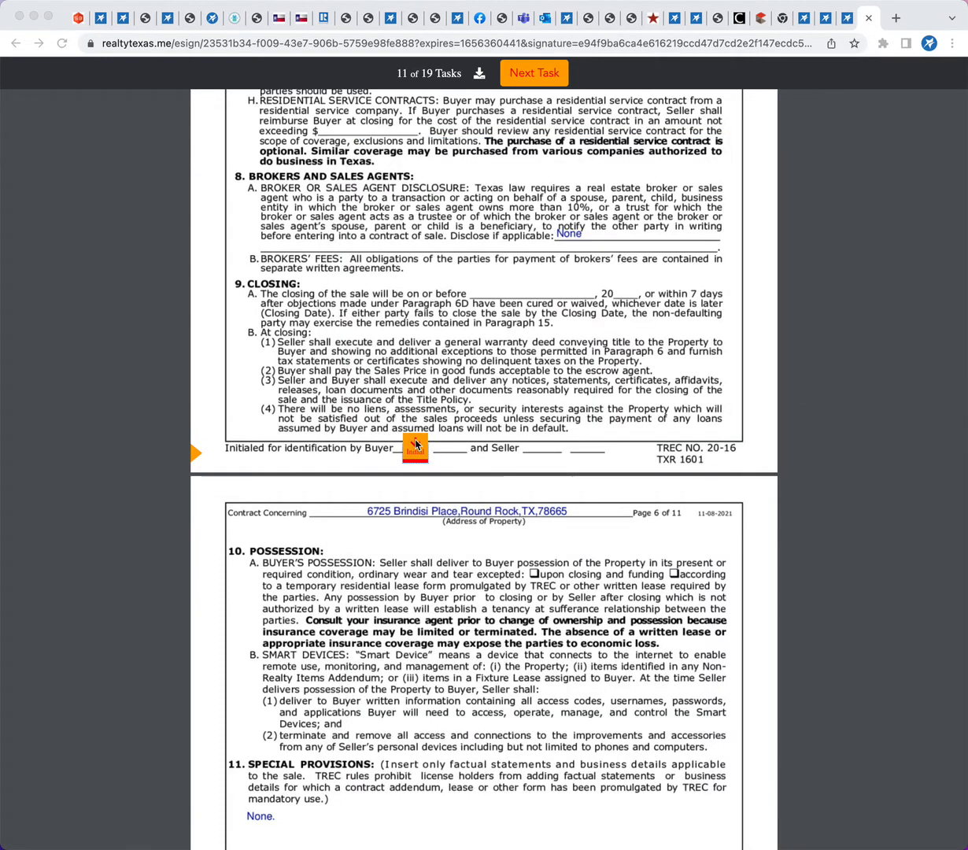
left_click(398, 429)
left_click(415, 450)
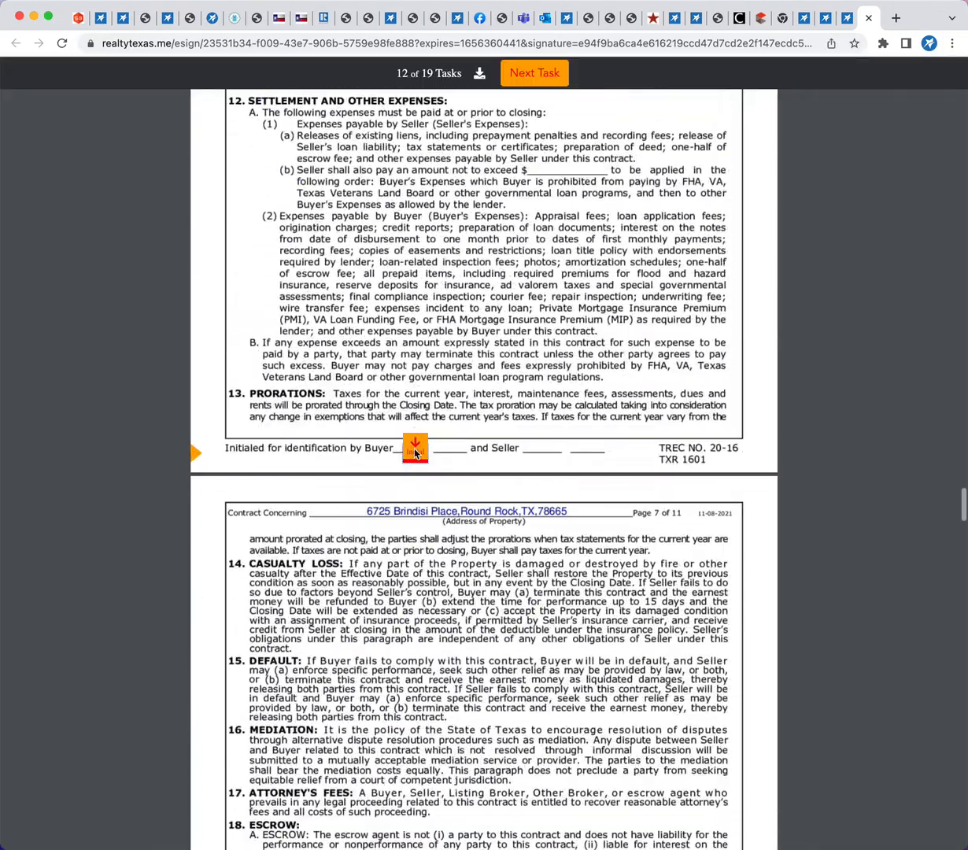
left_click(415, 448)
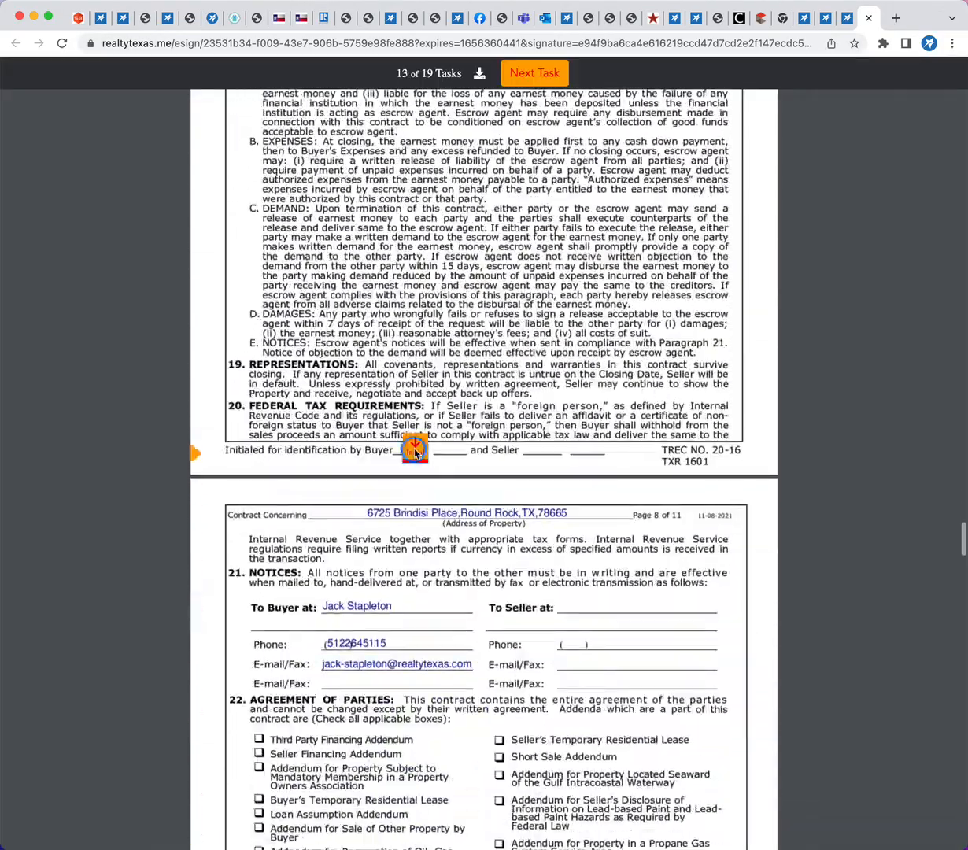
left_click(415, 453)
left_click(415, 452)
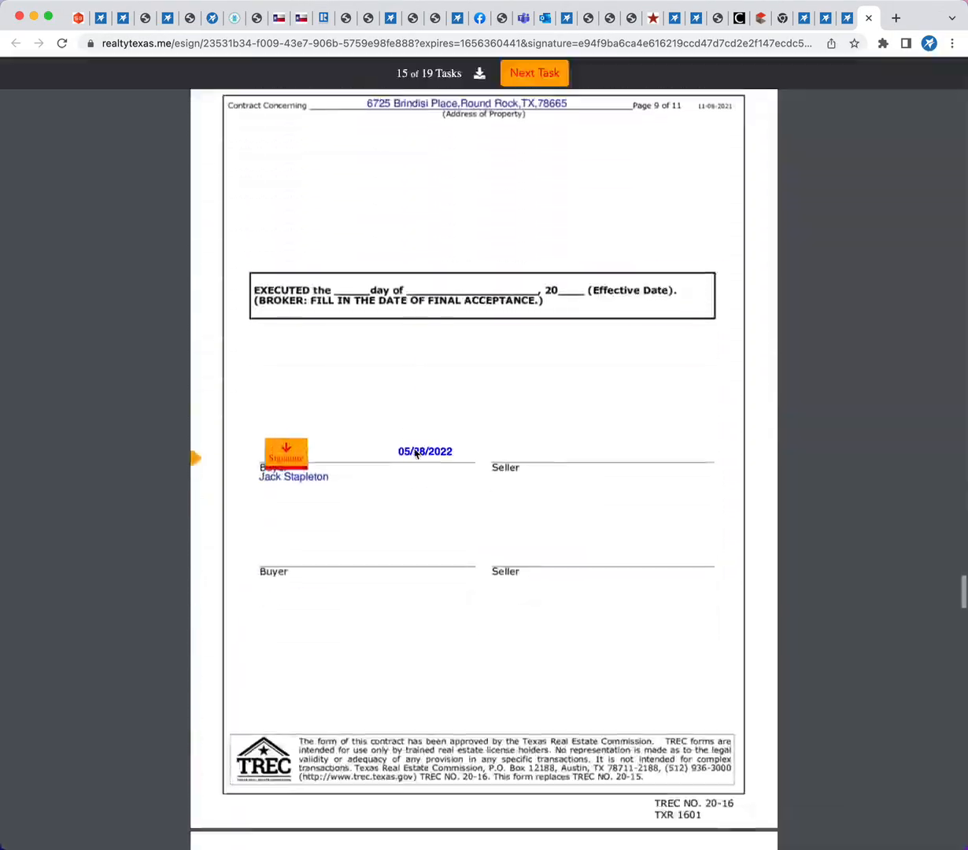
left_click(286, 446)
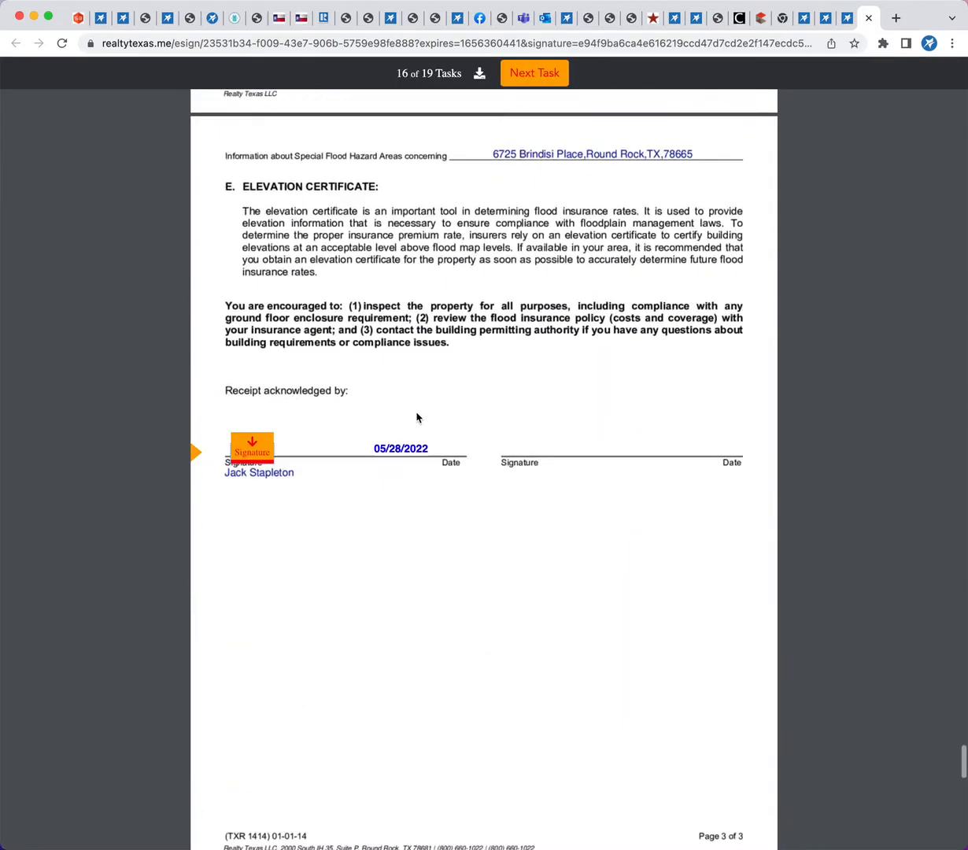
Sign the Special Flood Hazard Areas receipt, initial both On-Site Sewer Facility pages, and finish and send the signed envelope
left_click(250, 441)
left_click(437, 460)
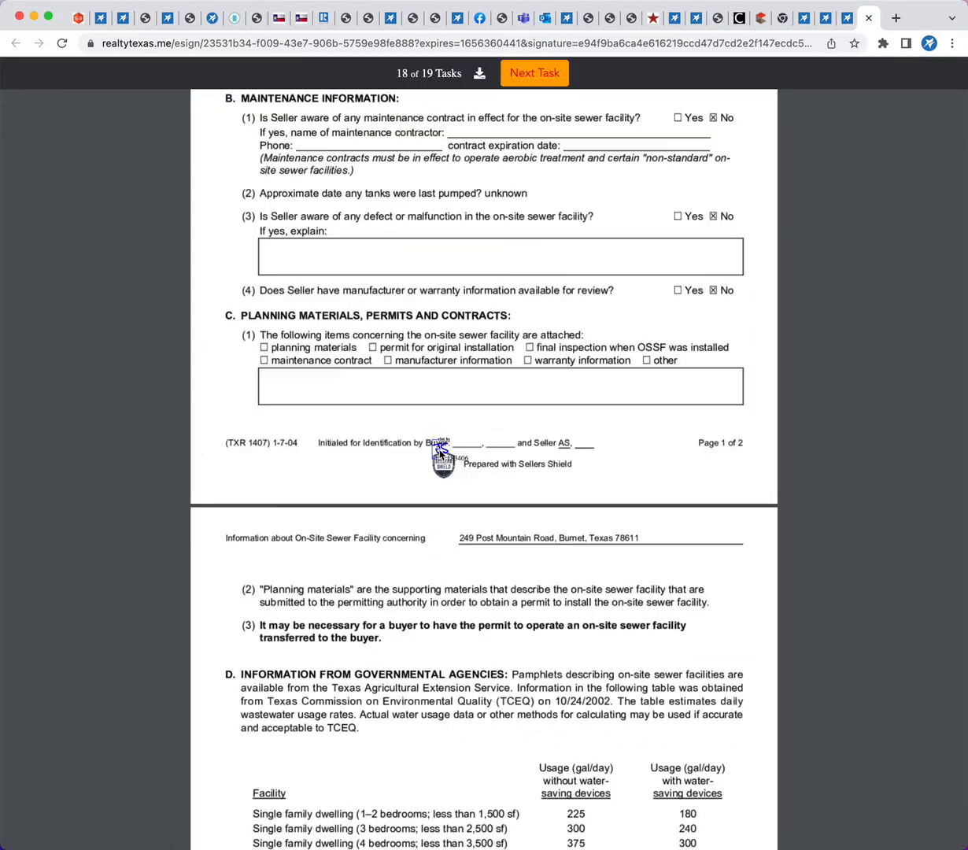
left_click(445, 780)
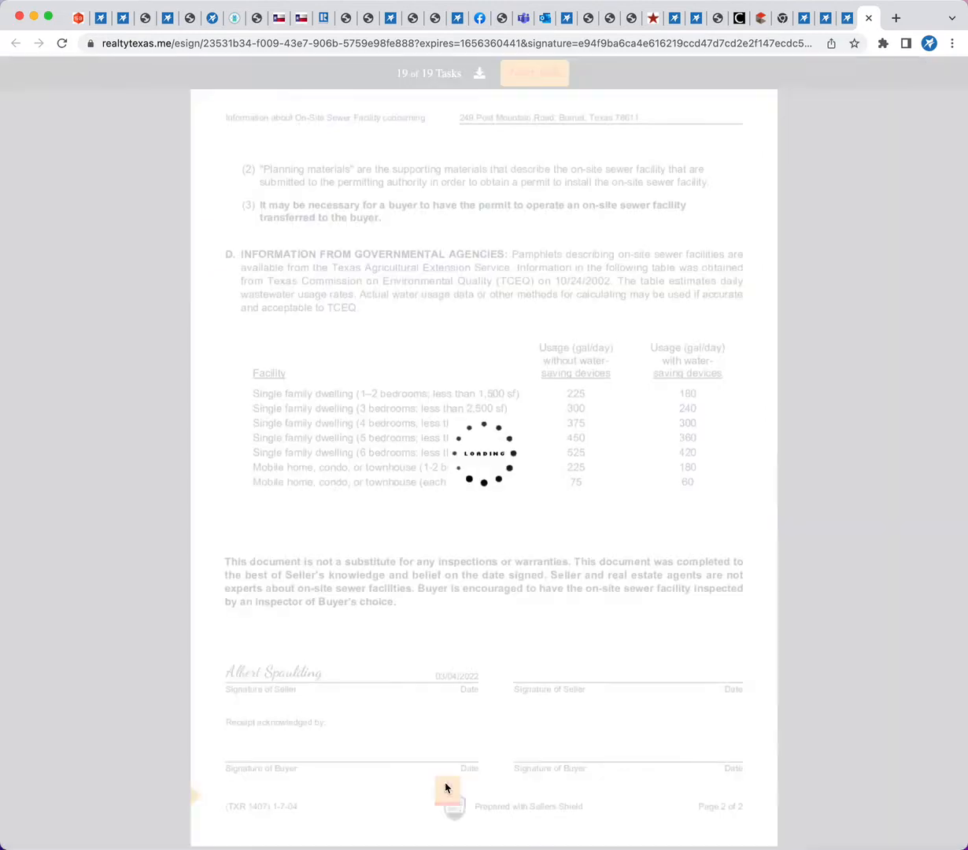
left_click(489, 430)
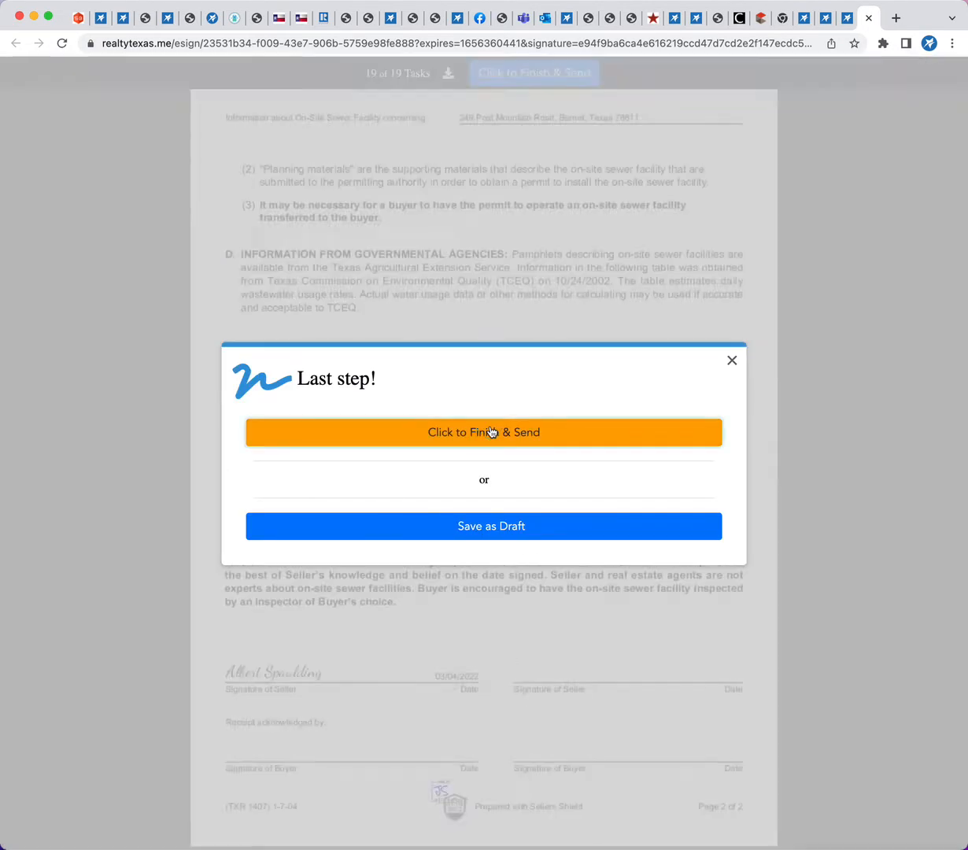
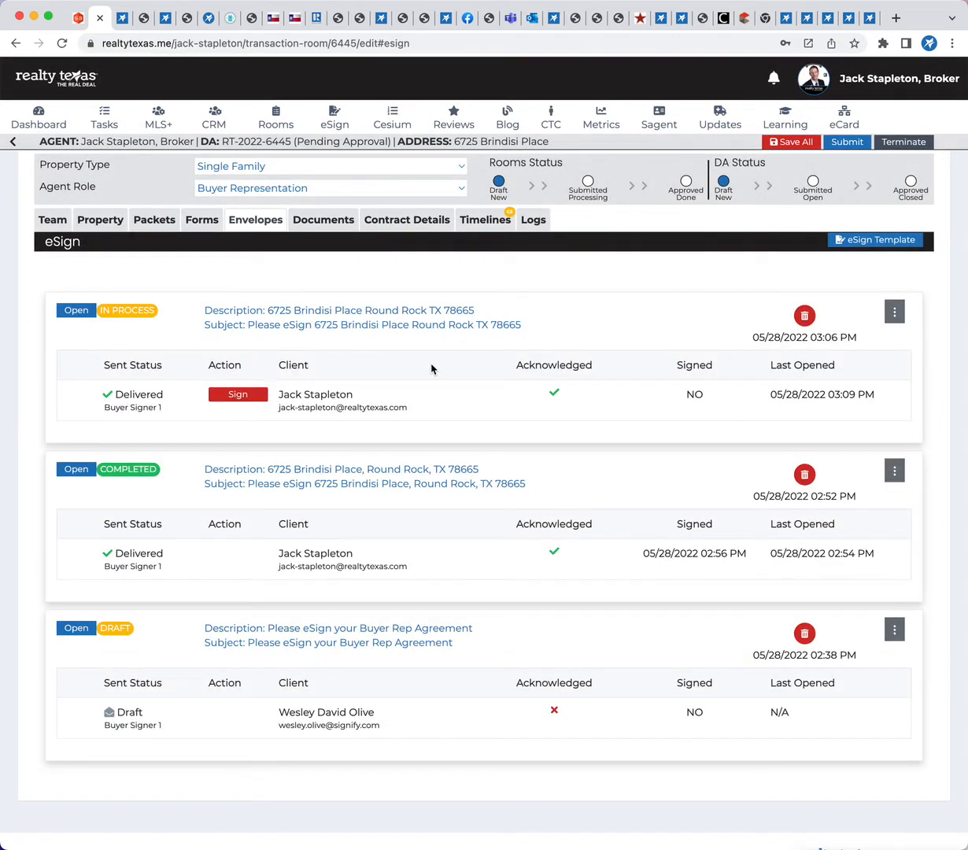
Select the documents of the Contract - Sale (1-4 Resid Resale) Buyer packet in the room's documents and add a new folder
left_click(323, 219)
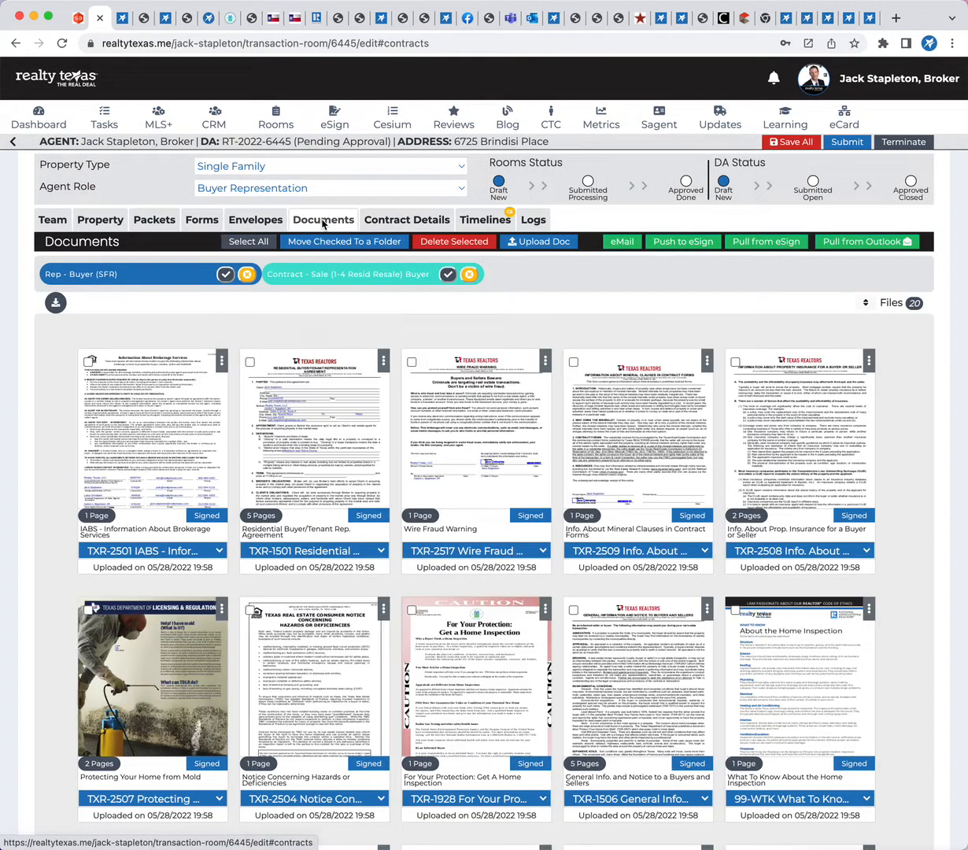
scroll(444, 558, "down", 3)
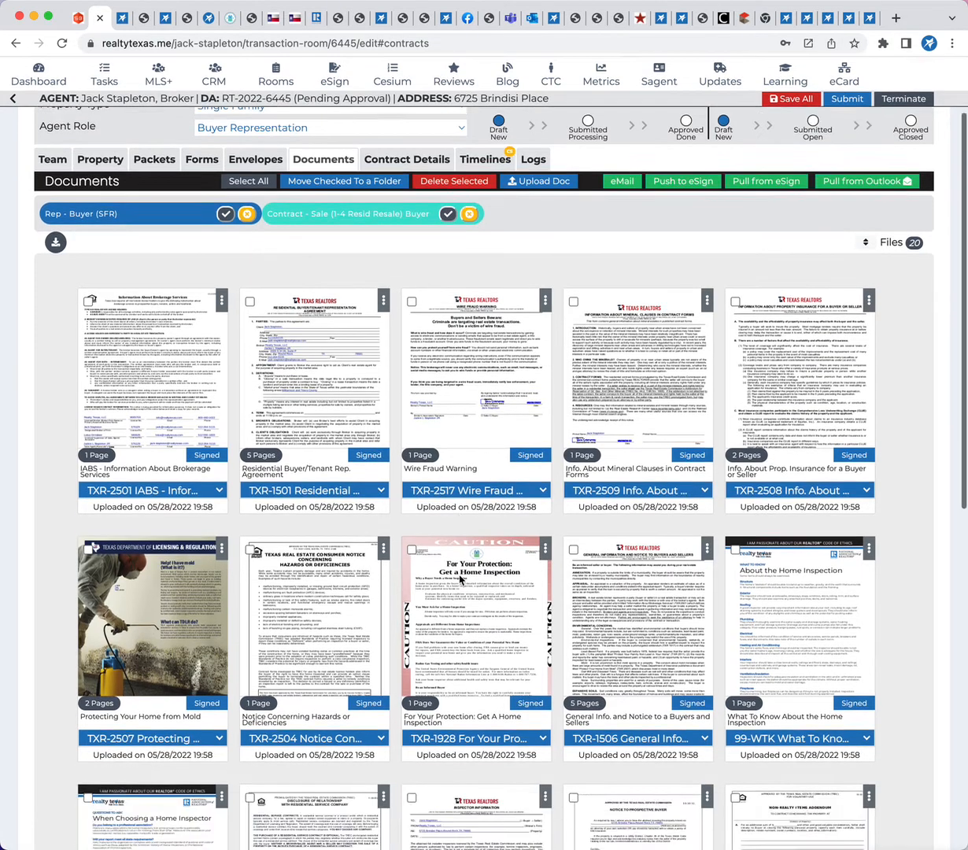
scroll(454, 601, "down", 3)
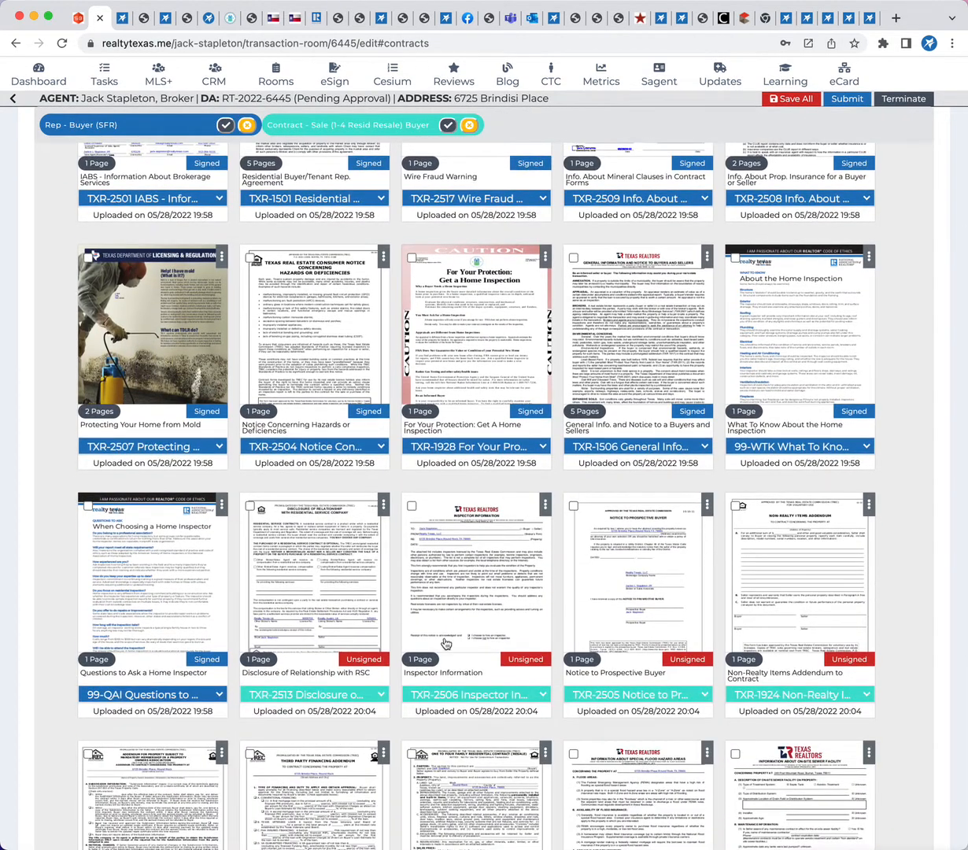
scroll(441, 622, "down", 2)
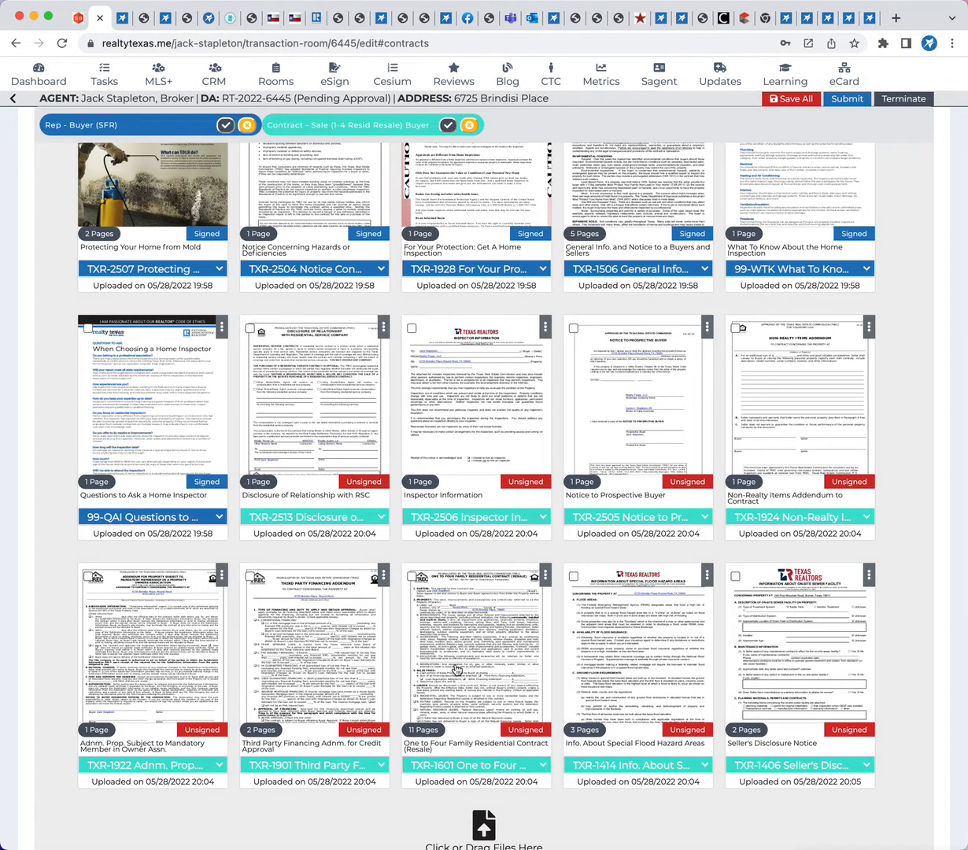
left_click(448, 125)
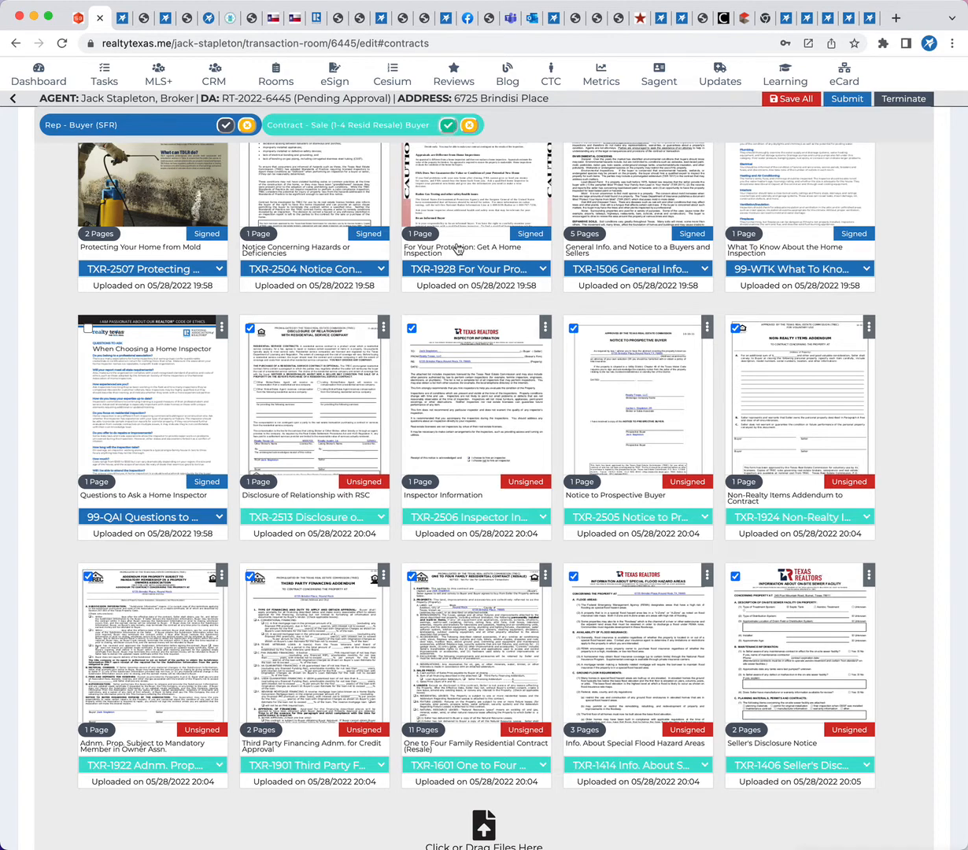
scroll(442, 457, "down", 5)
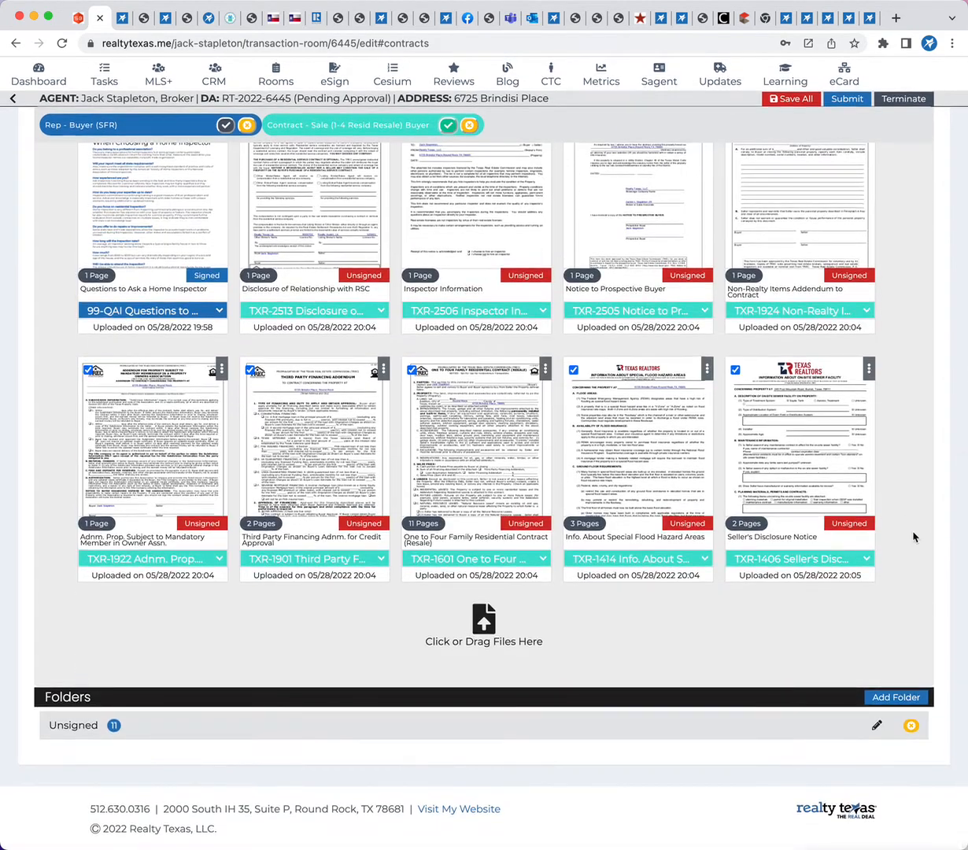
left_click(886, 697)
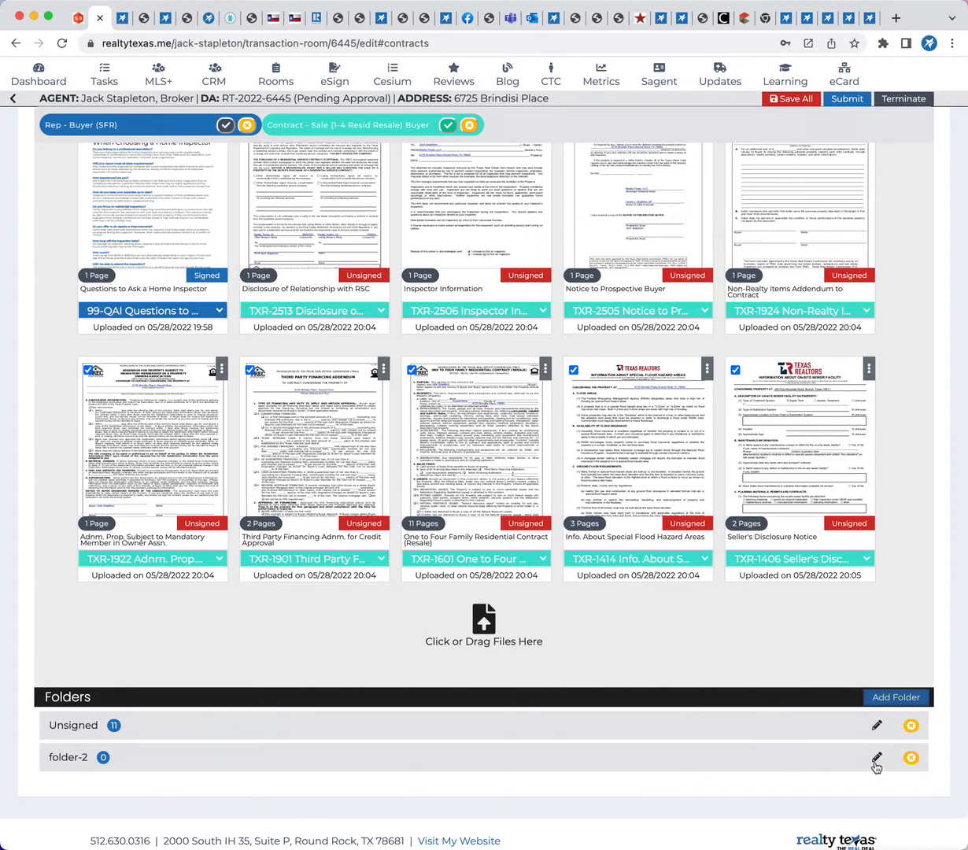
Rename the Unsigned documents folder to Rep Agreement Unsigned
left_click(877, 726)
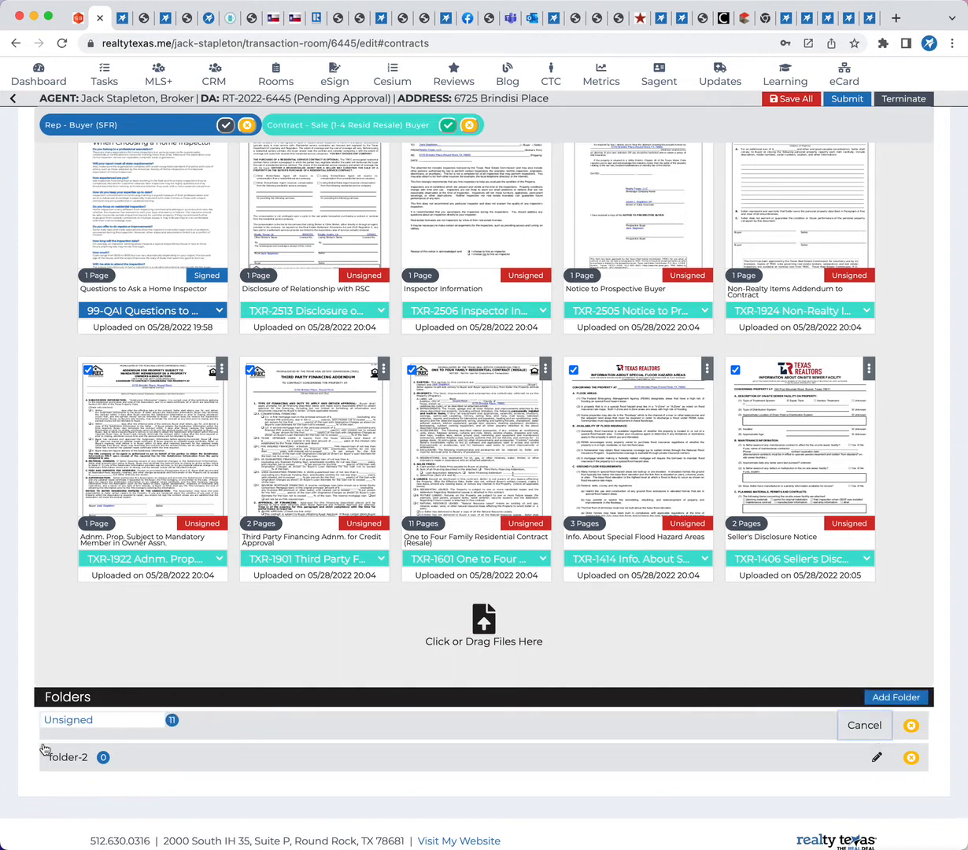
left_click(47, 719)
type("Rep Agreem")
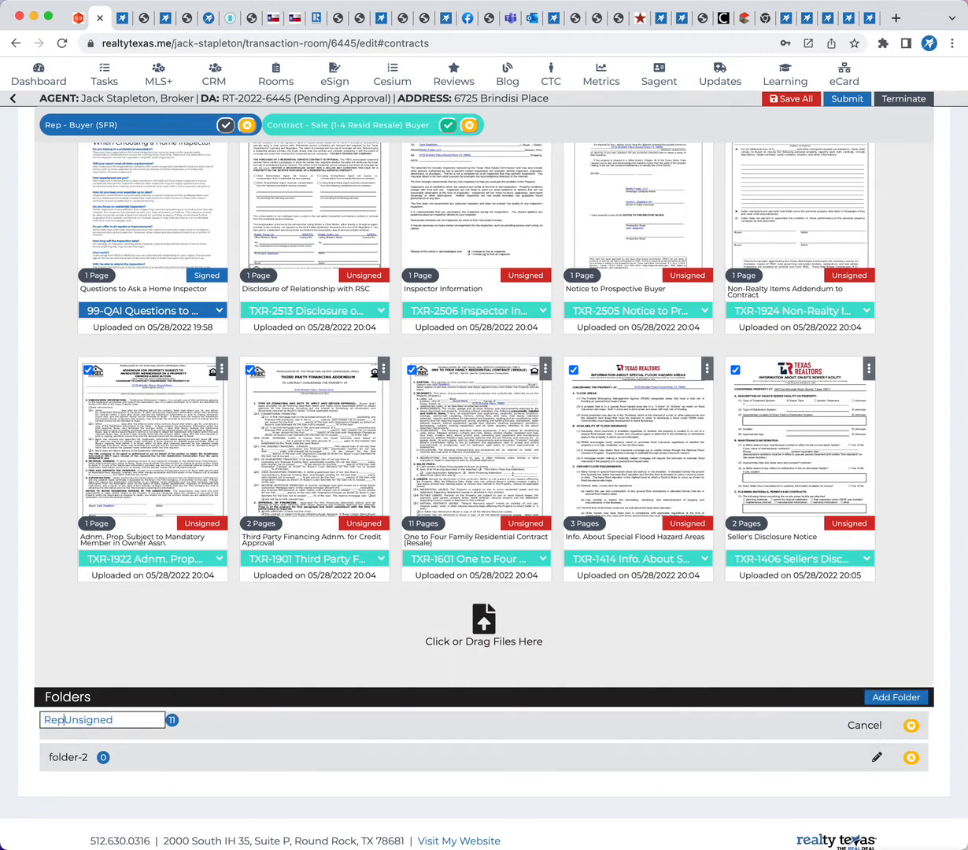
type("ent")
key("Return")
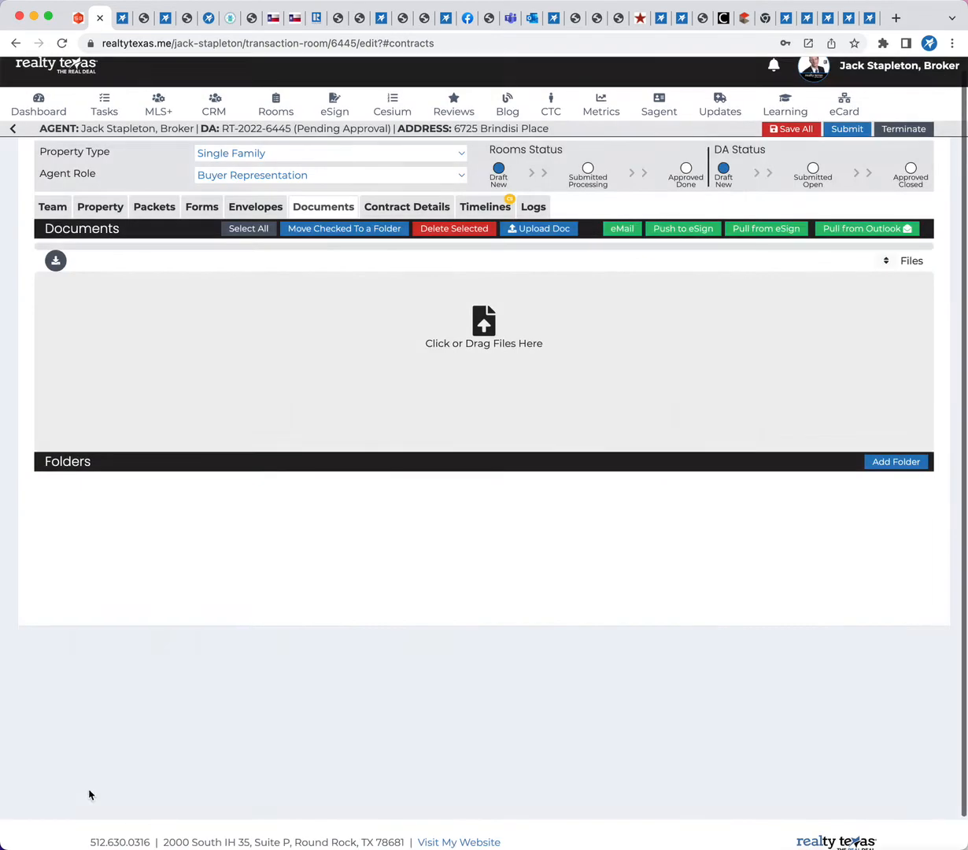
Rename the empty folder-2 to Contract Unsigned
scroll(270, 689, "down", 15)
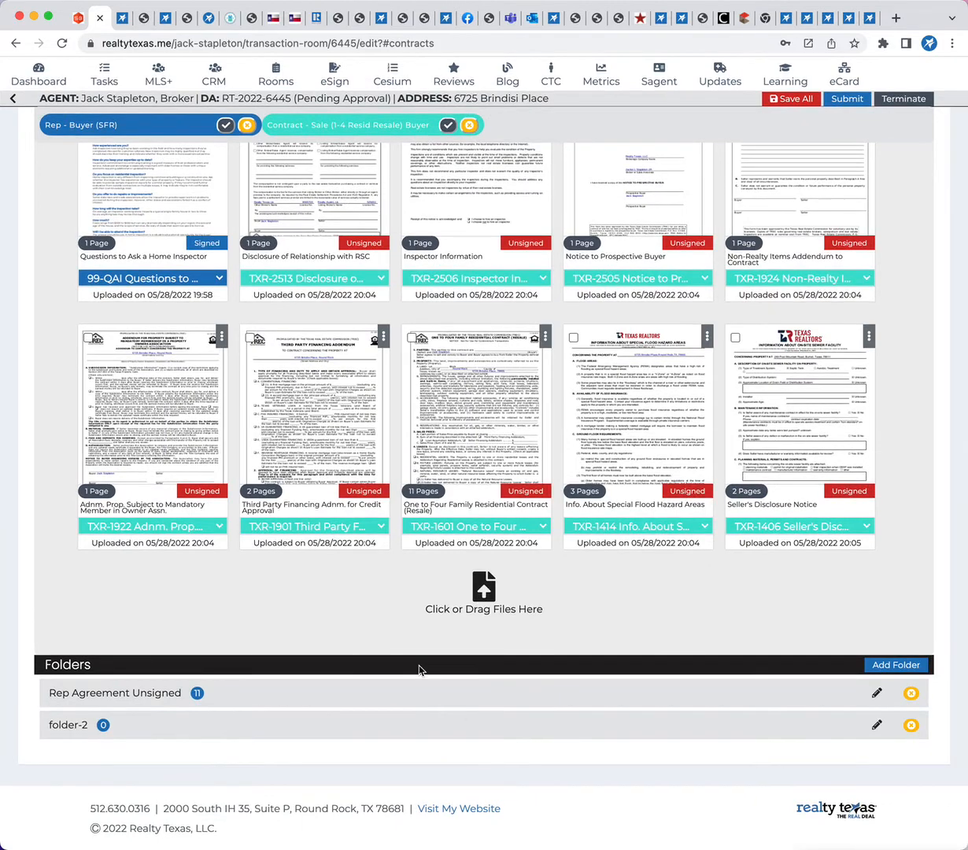
scroll(420, 667, "up", 3)
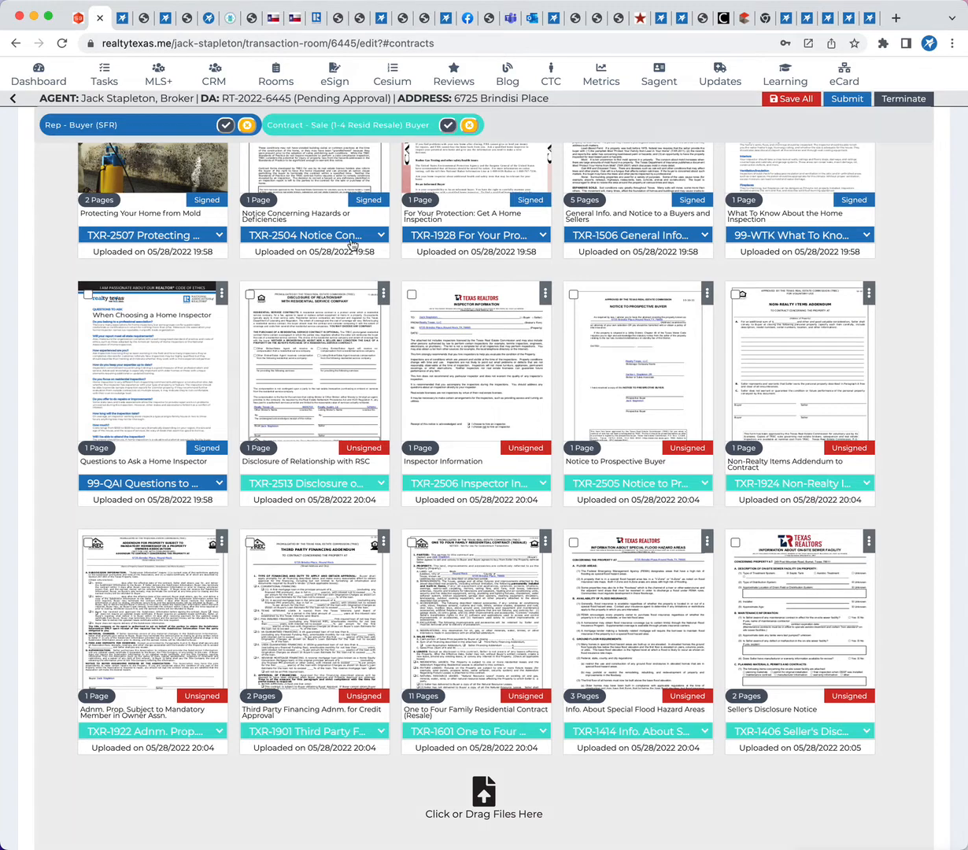
scroll(352, 344, "down", 3)
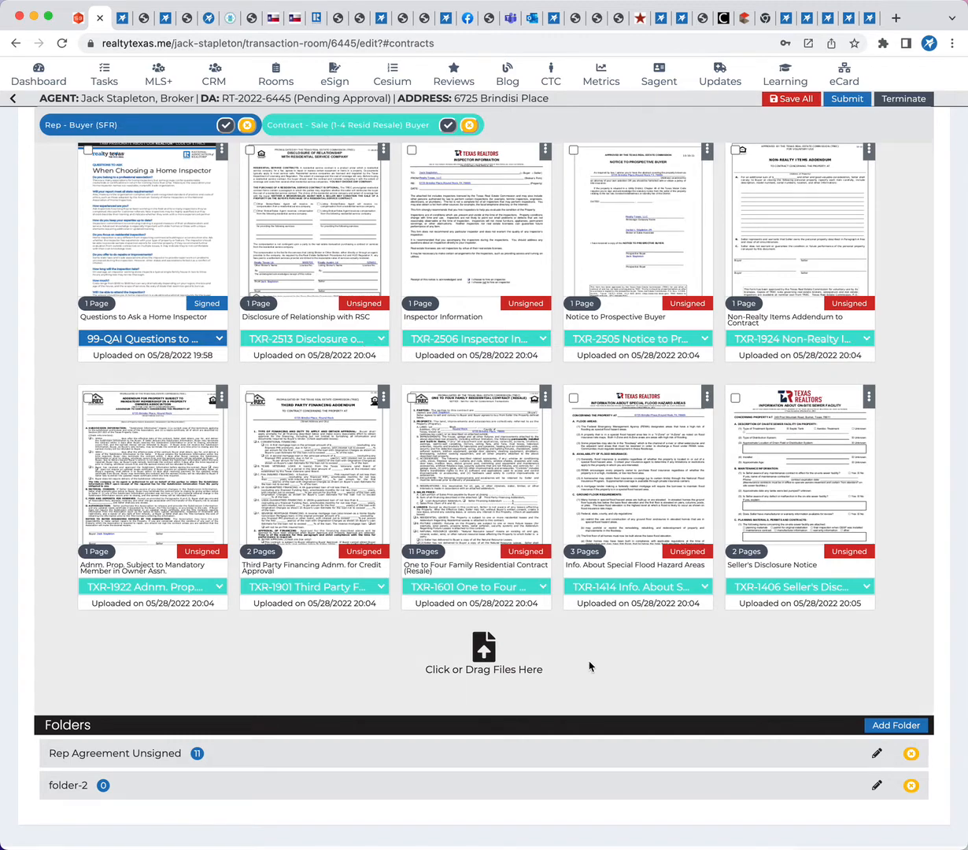
scroll(568, 637, "down", 1)
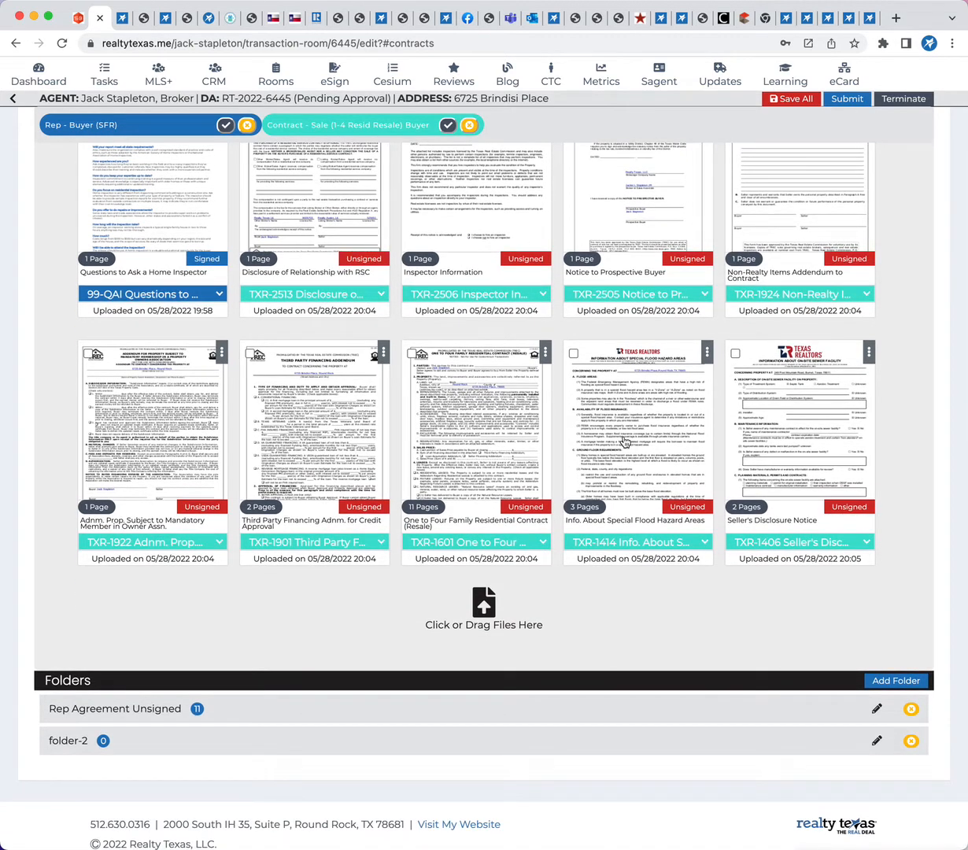
scroll(413, 527, "down", 1)
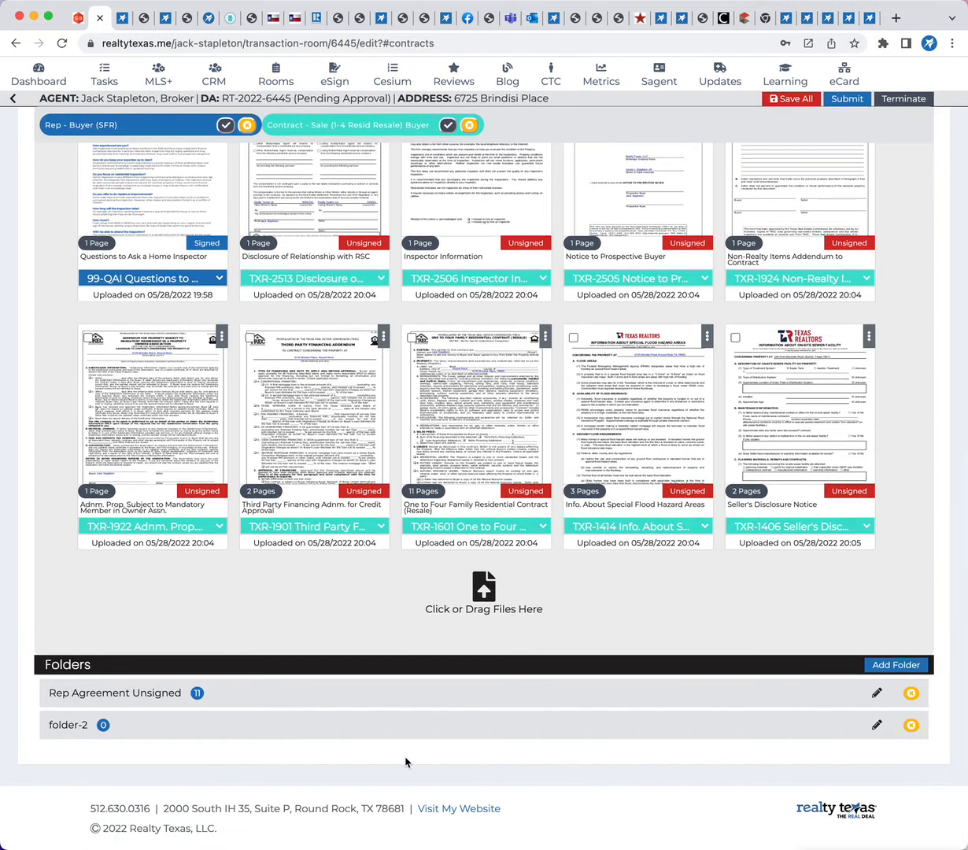
left_click(877, 724)
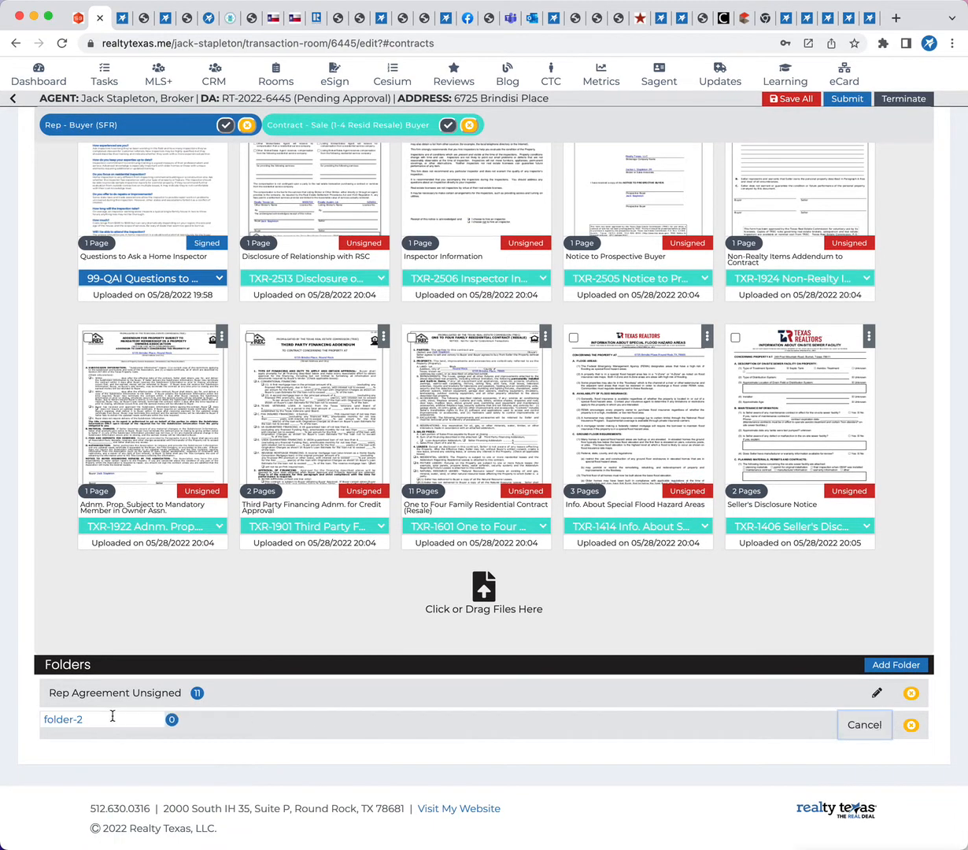
key("super+a")
type("C")
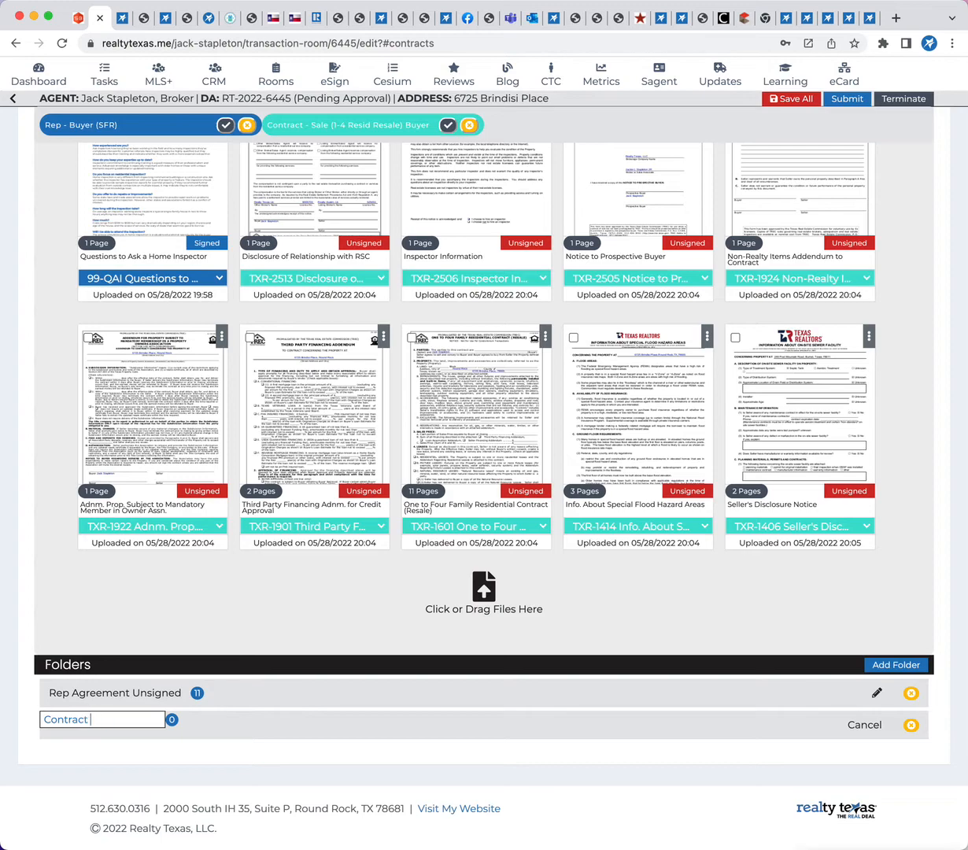
type("ontract Unsigned")
key("Return")
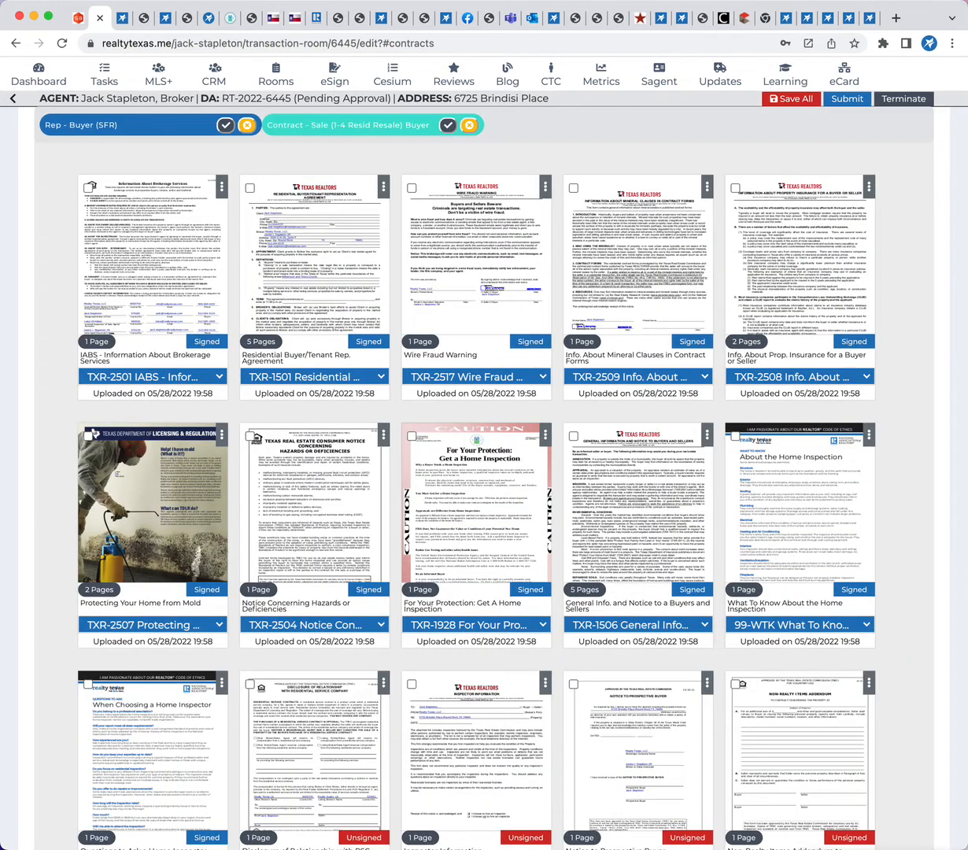
Select all Contract - Sale (1-4 Resid Resale) Buyer documents and move them to the Contract Unsigned folder
scroll(562, 492, "down", 10)
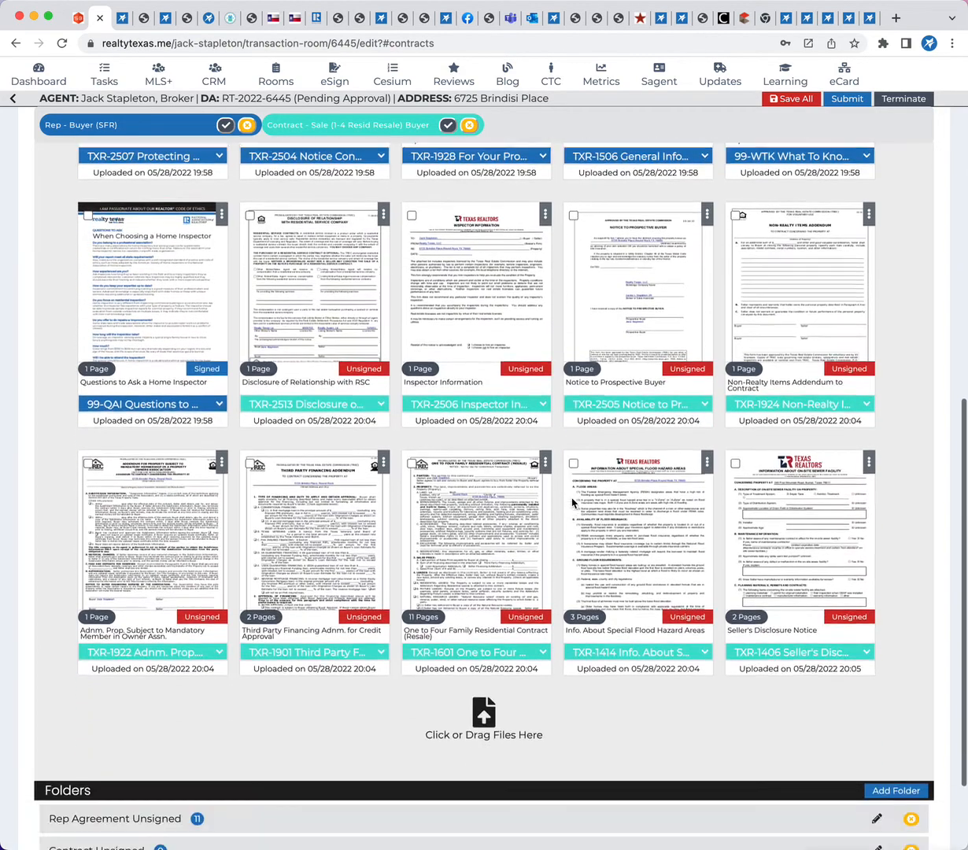
scroll(353, 388, "up", 2)
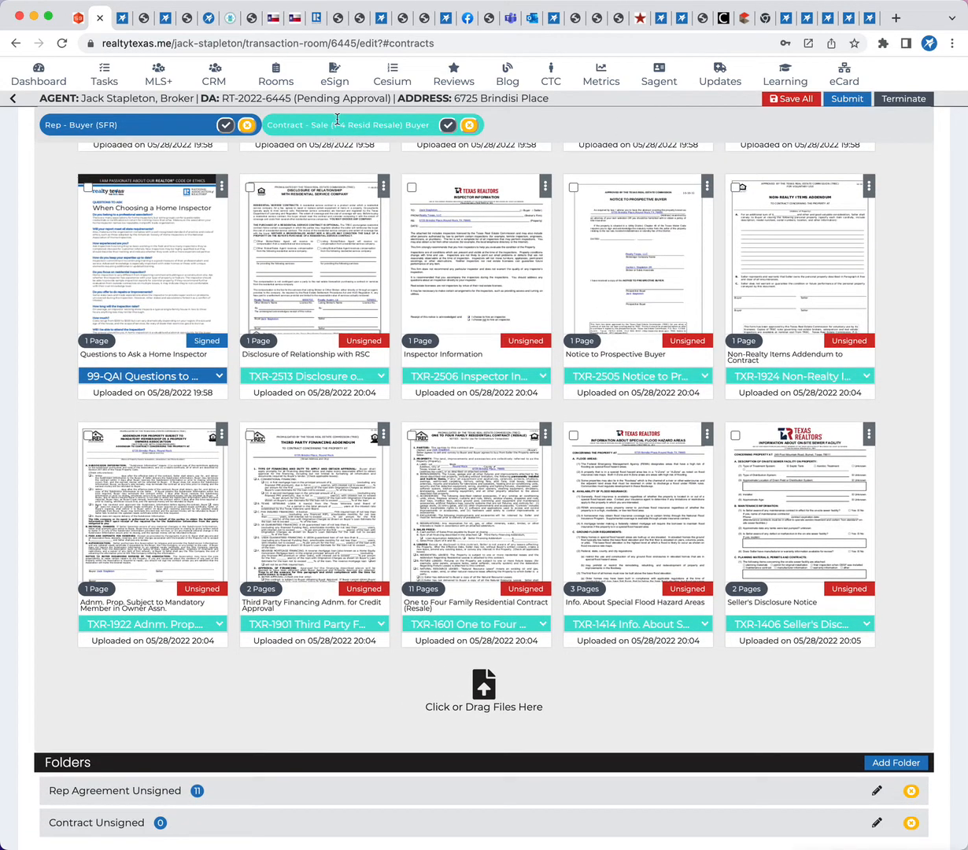
left_click(448, 125)
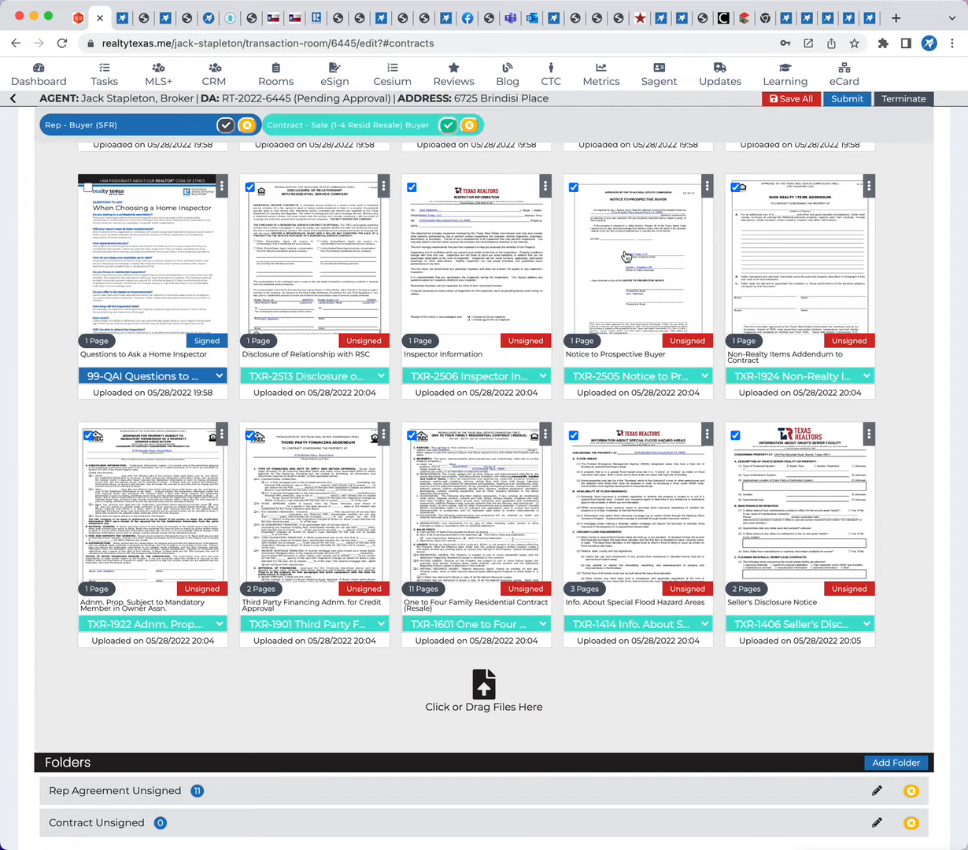
scroll(331, 519, "up", 20)
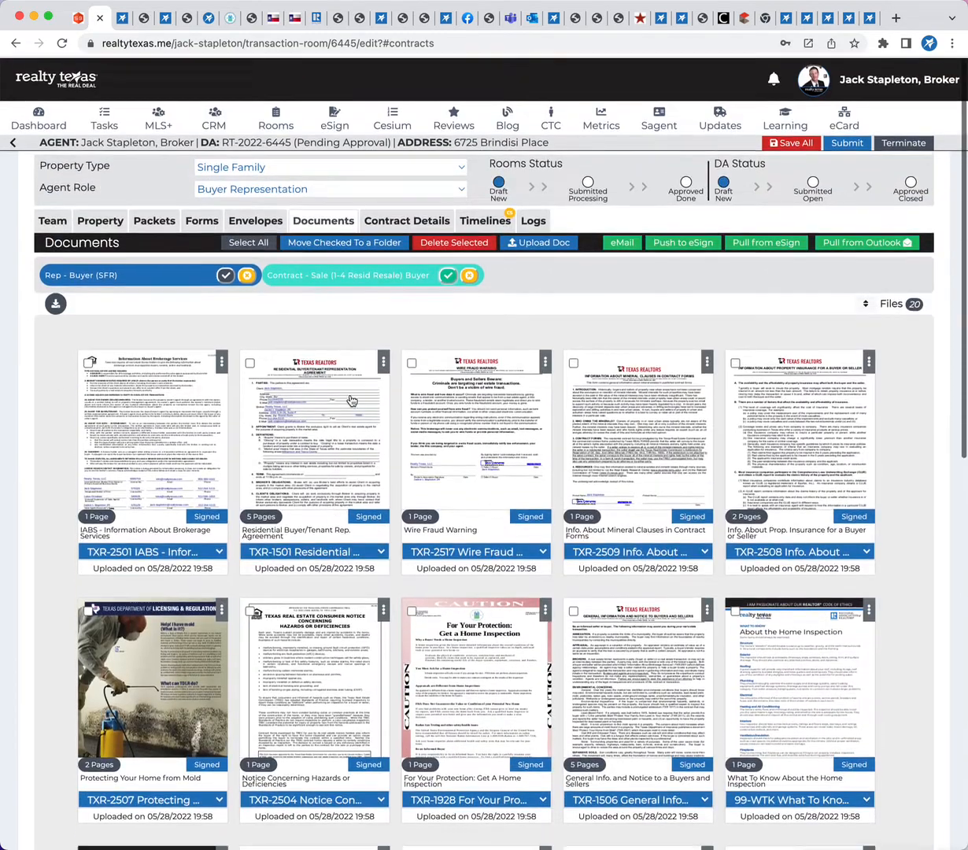
left_click(337, 242)
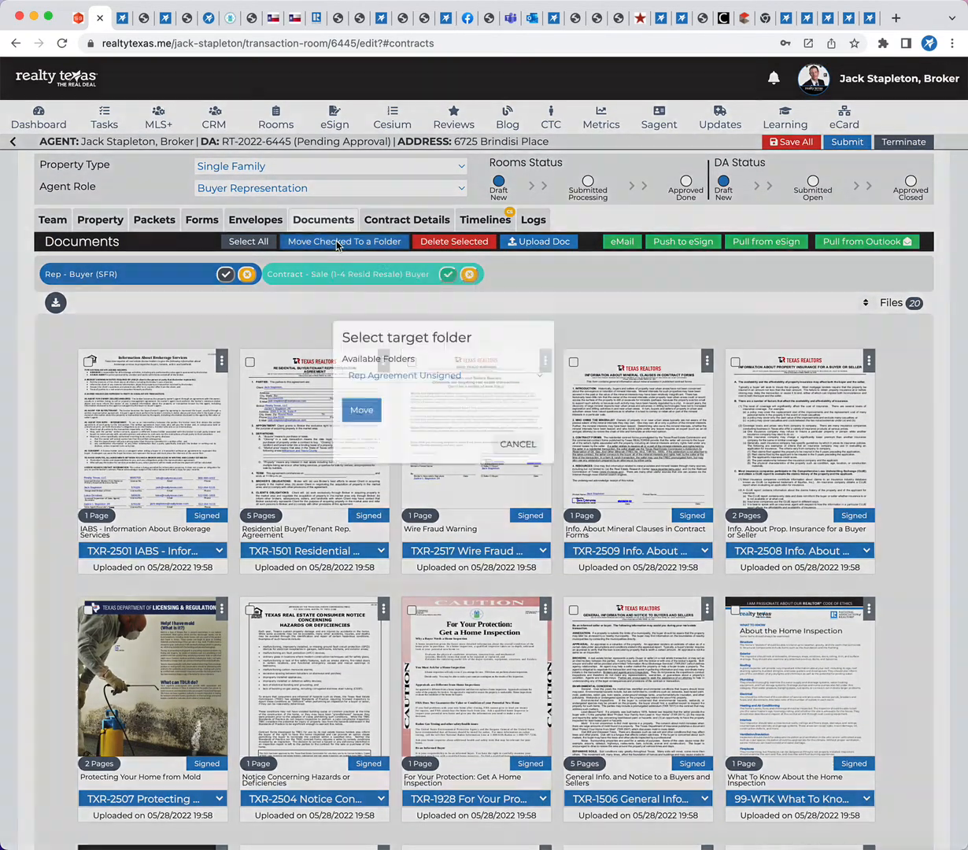
left_click(441, 440)
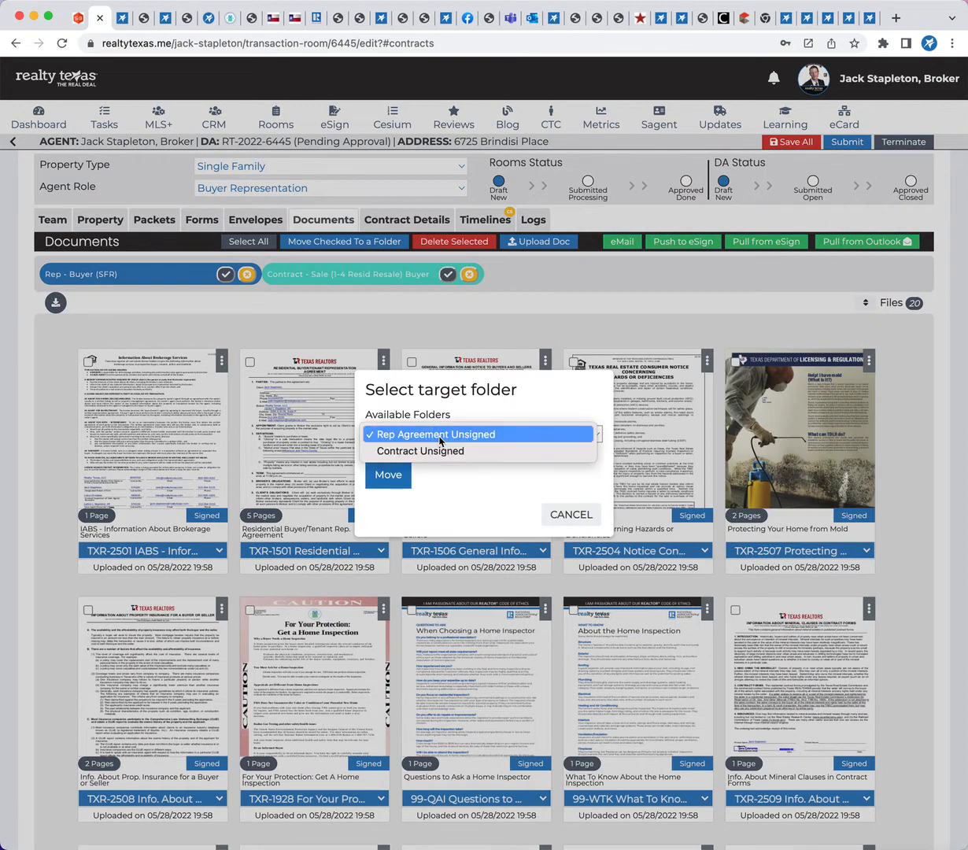
left_click(425, 450)
left_click(391, 475)
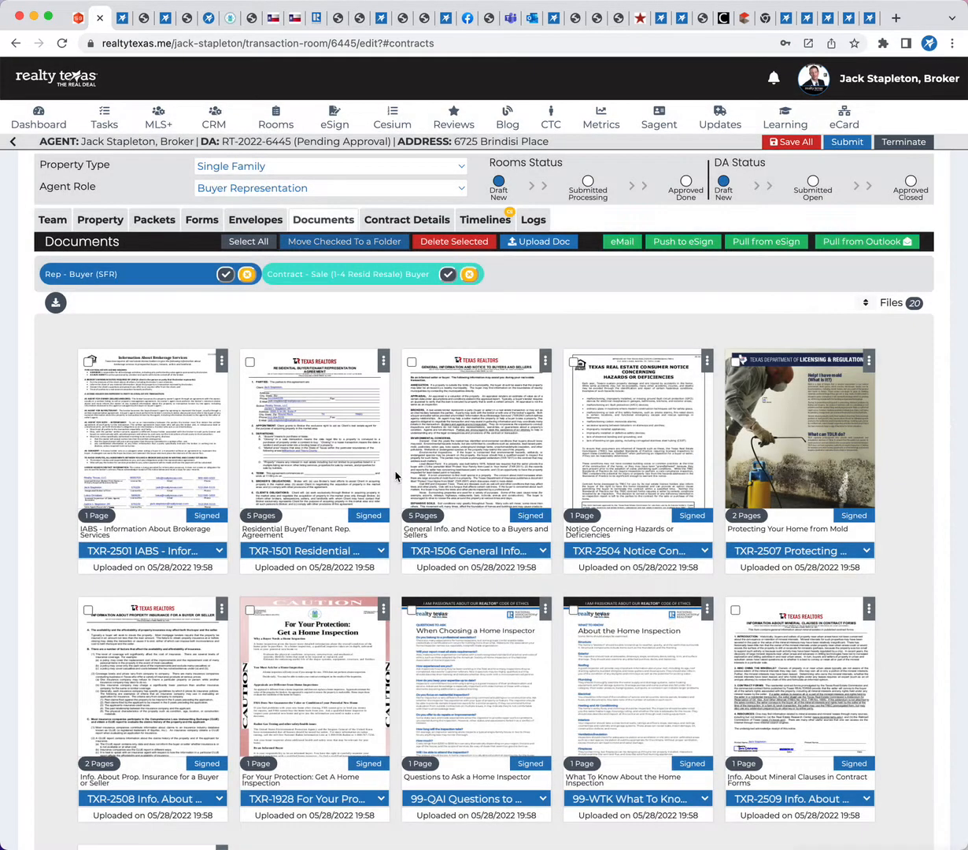
scroll(586, 602, "down", 5)
scroll(586, 603, "down", 3)
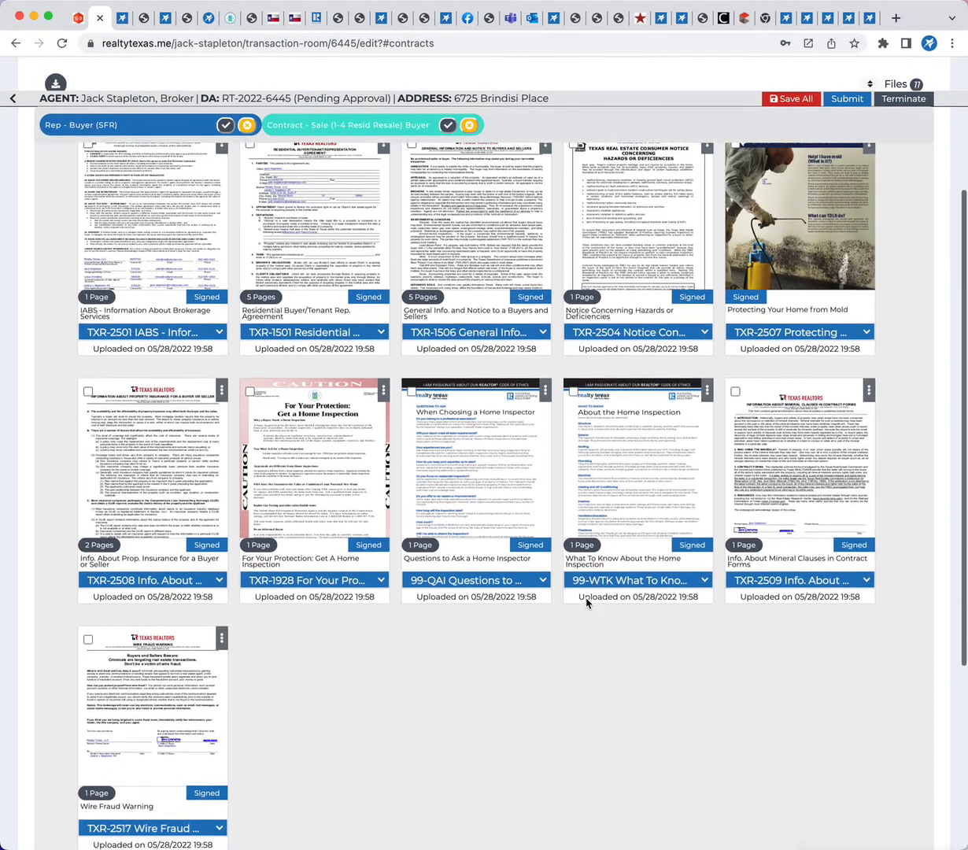
scroll(586, 602, "up", 1)
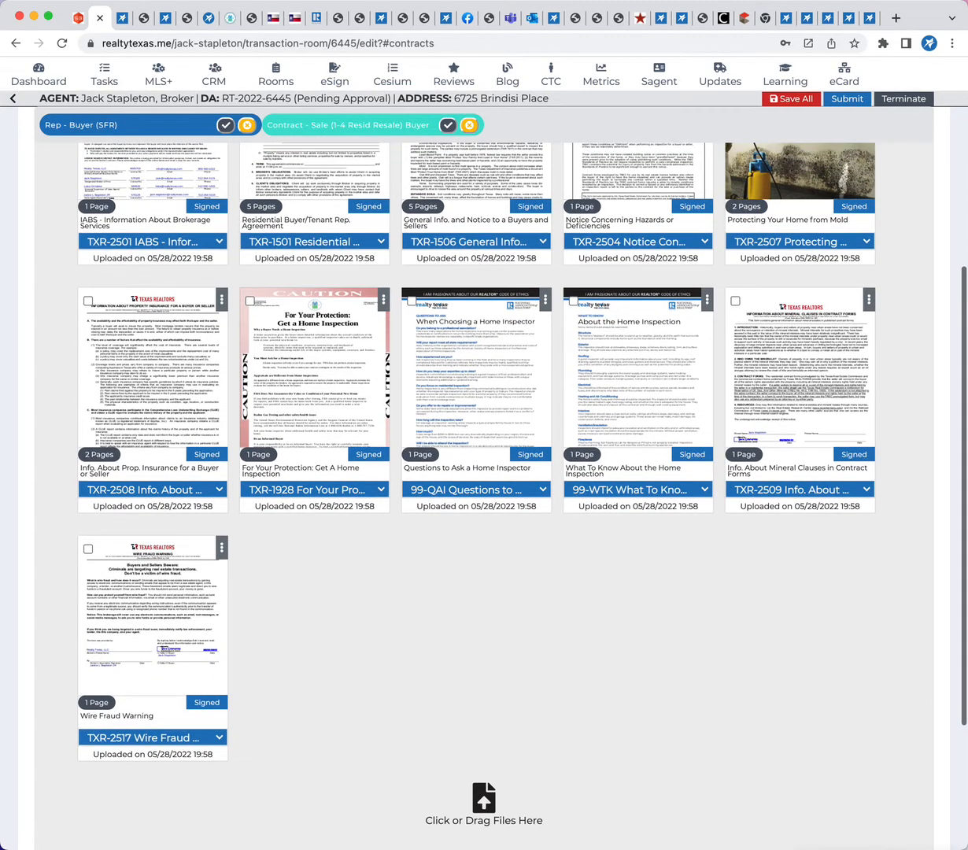
View the email announcing the completed envelope with its signed attachments, and close it
key("super+Tab")
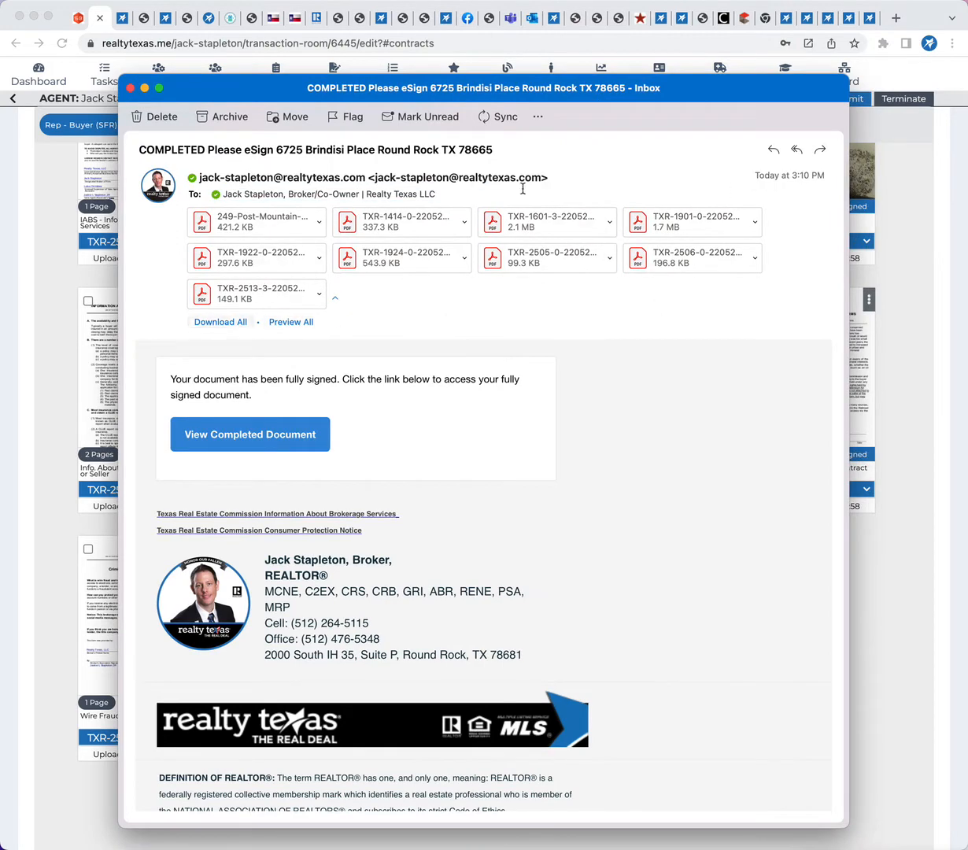
left_click(130, 88)
scroll(612, 667, "up", 5)
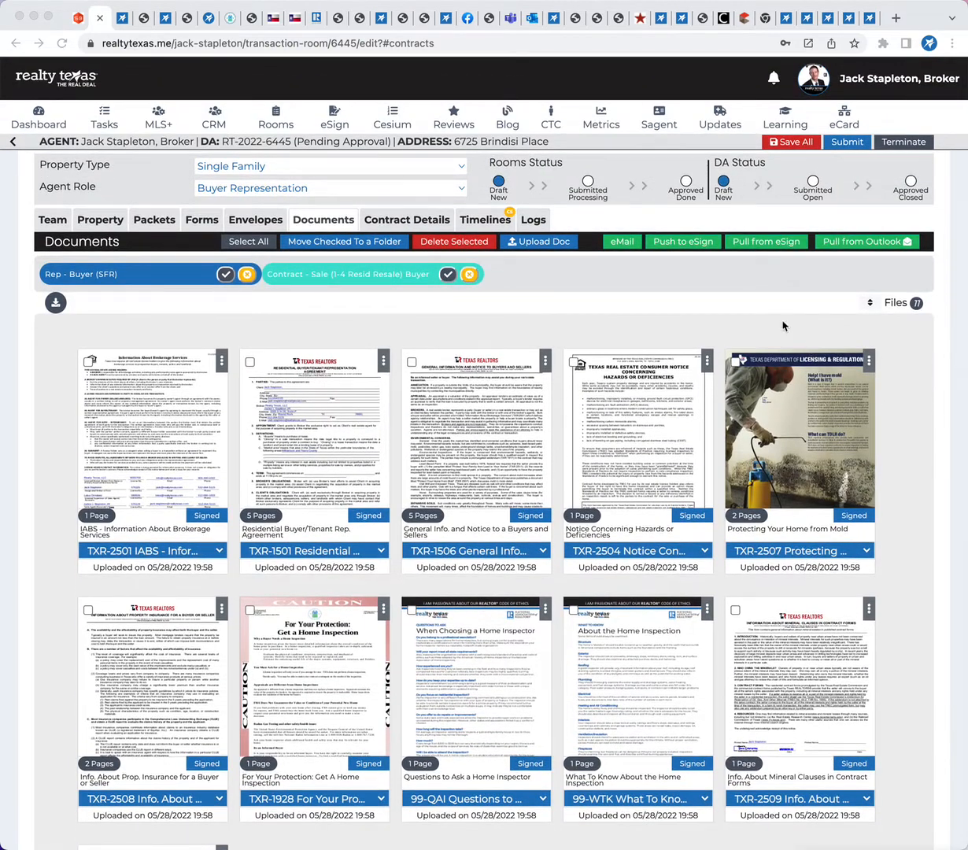
Display the eSign documents available from the completed 05/28/2022 03:06 PM envelope and close the list without adding them
left_click(751, 244)
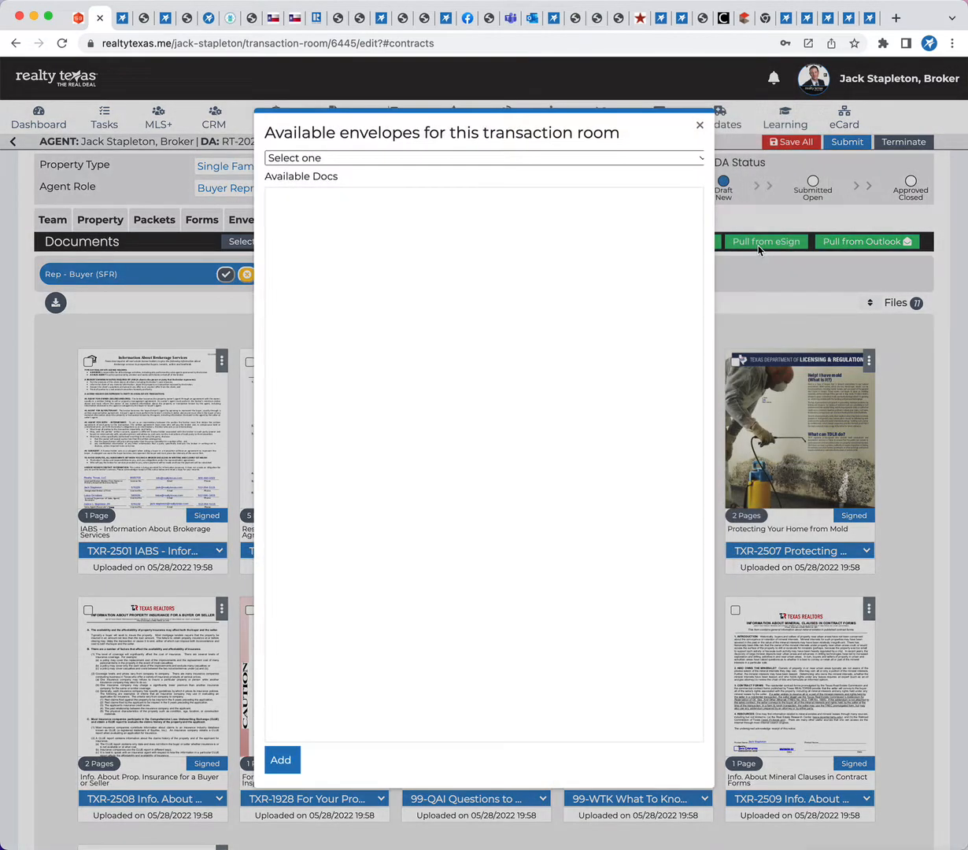
left_click(387, 158)
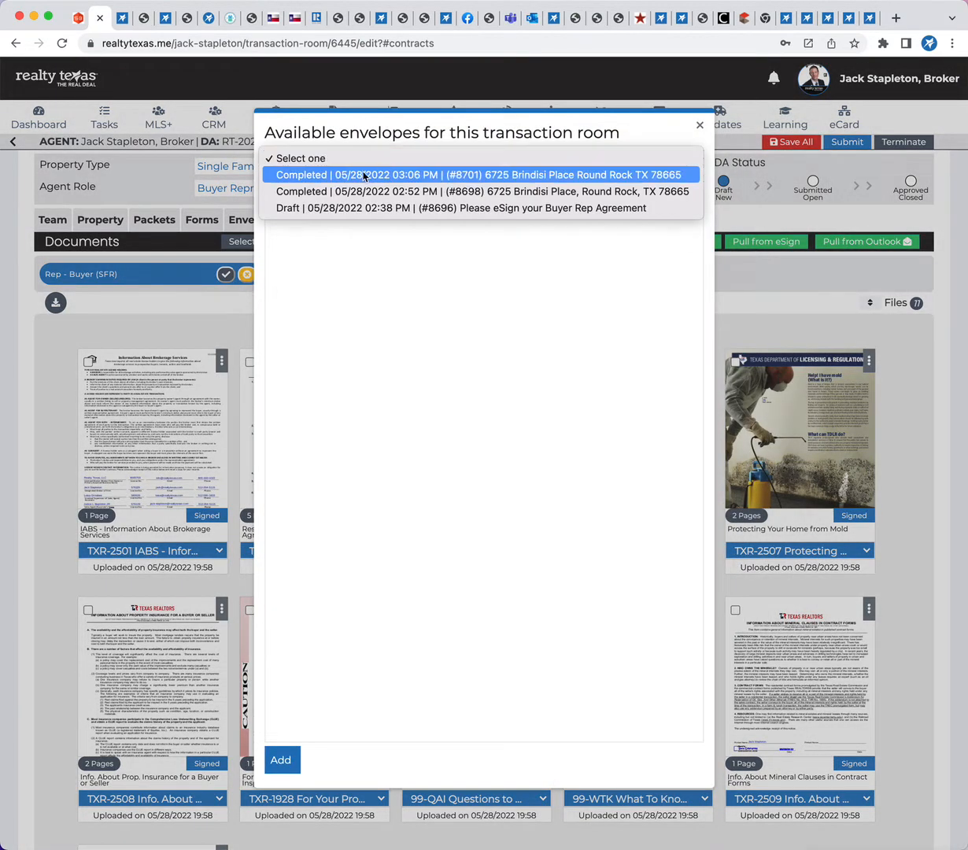
left_click(545, 180)
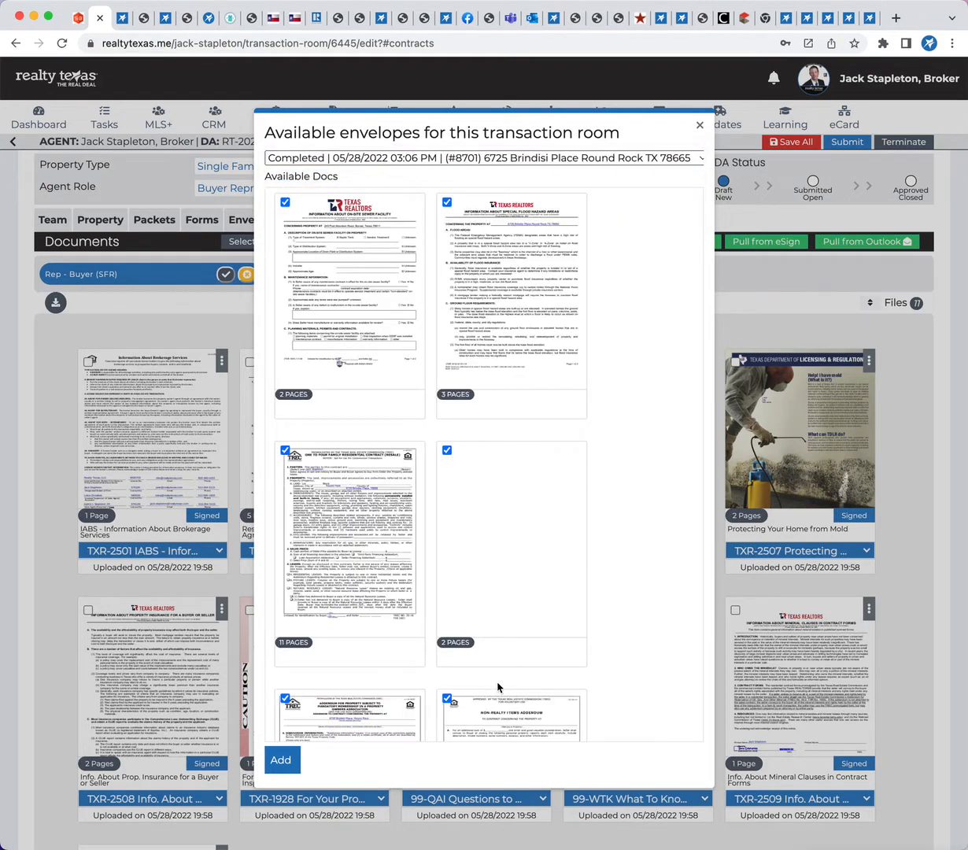
left_click(699, 125)
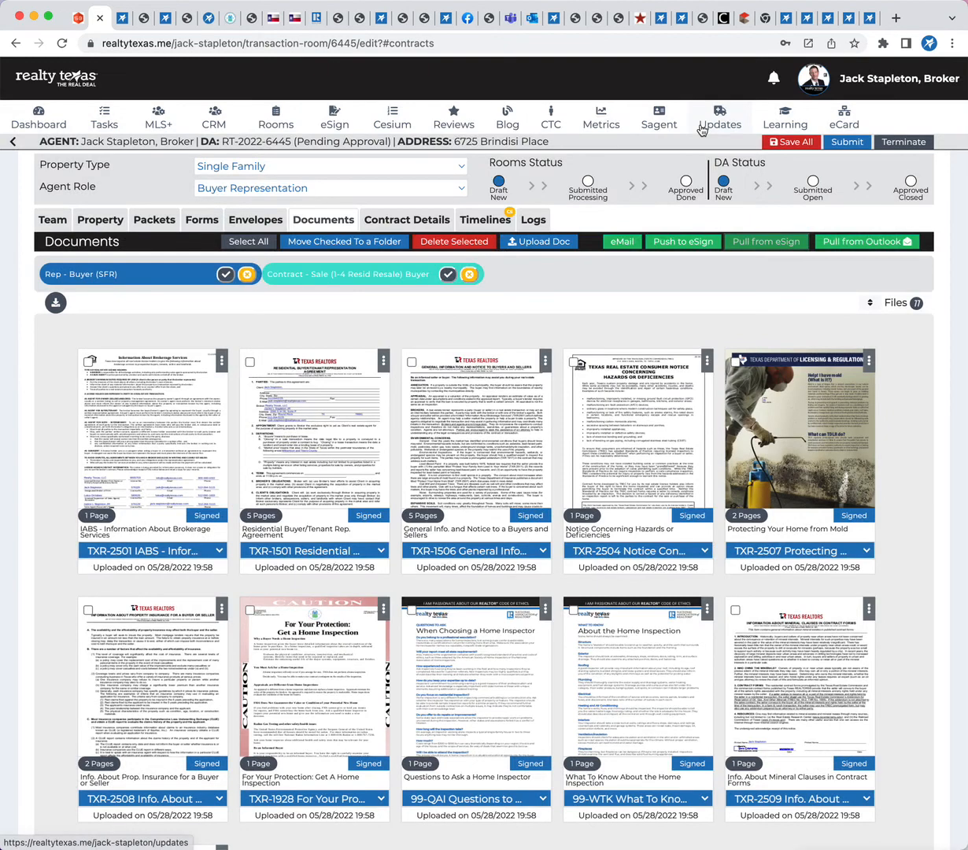
View the signed PDF attachments of the newest COMPLETED Please eSign email offered by Pull from Outlook, and close the list without adding any
left_click(861, 243)
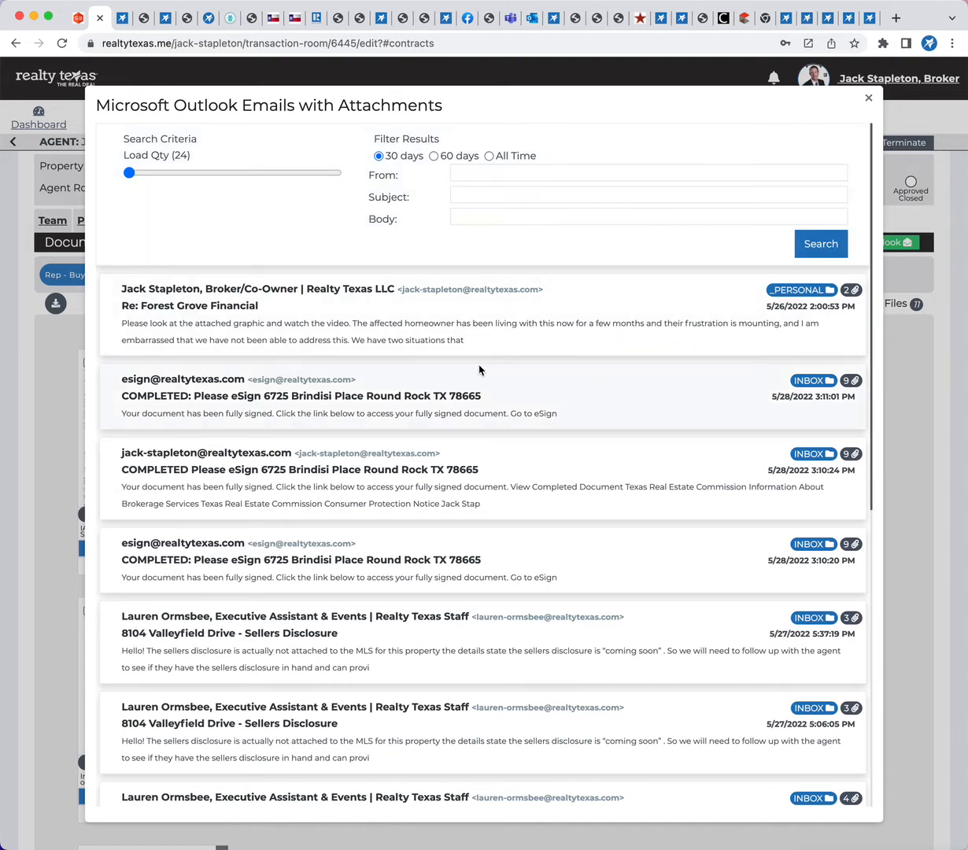
scroll(417, 414, "down", 1)
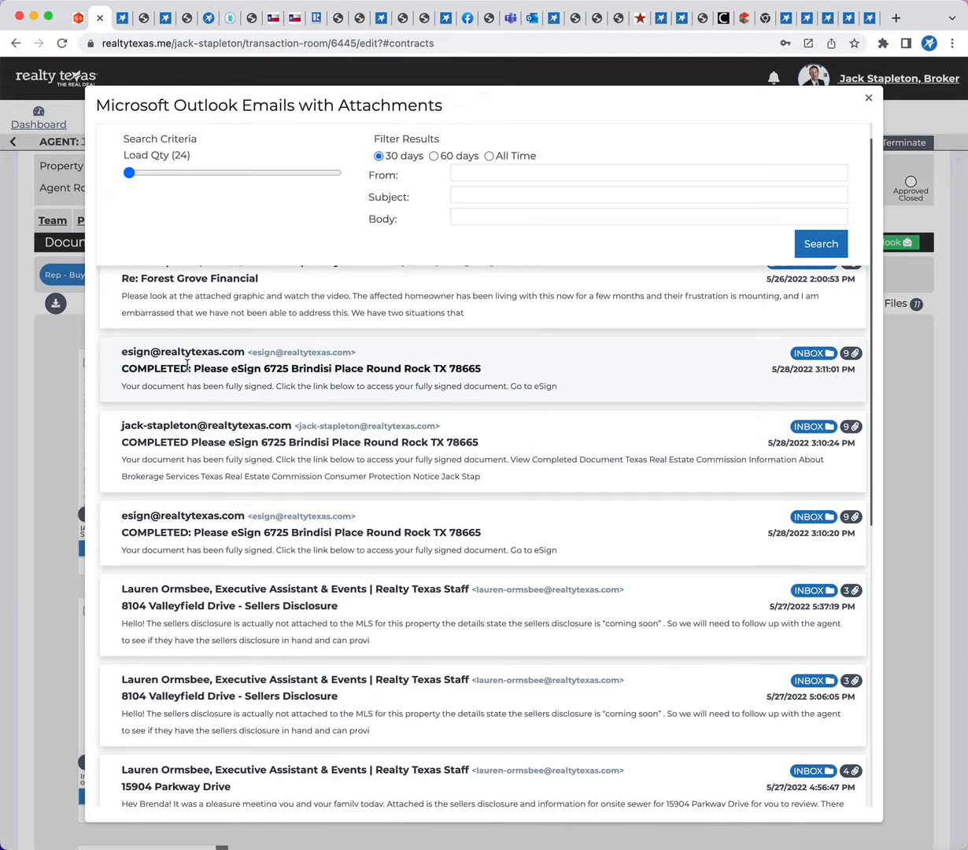
left_click(189, 366)
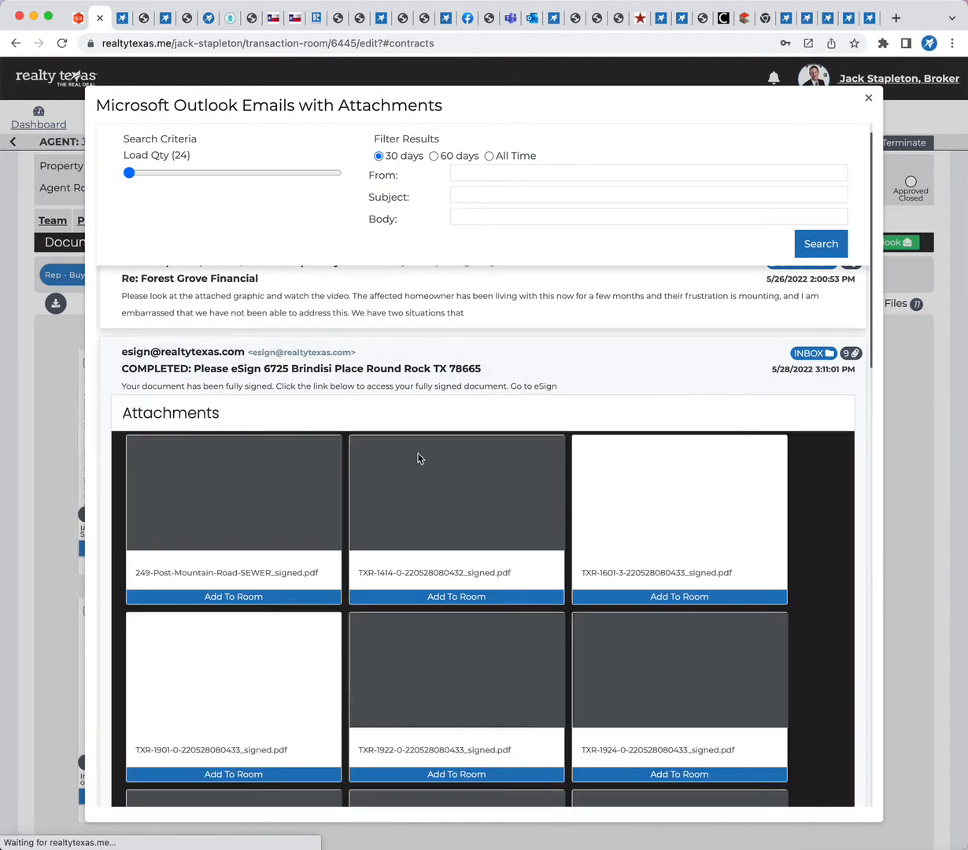
scroll(419, 456, "down", 3)
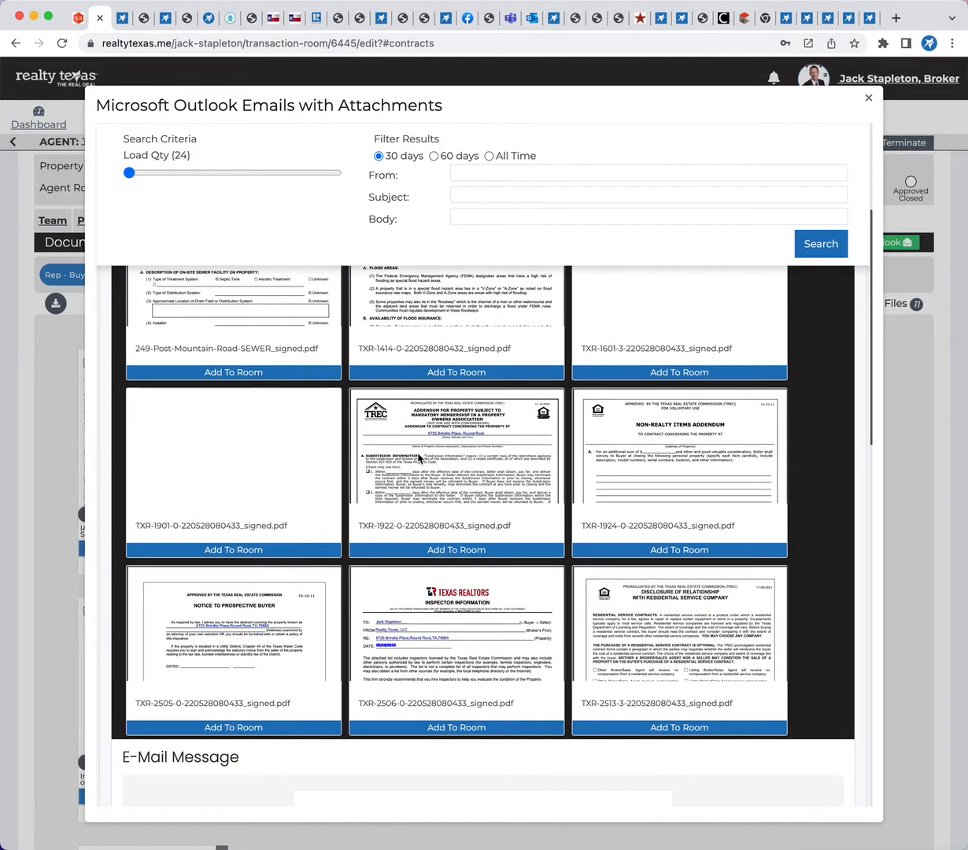
scroll(418, 458, "down", 2)
scroll(418, 458, "up", 2)
scroll(230, 508, "up", 3)
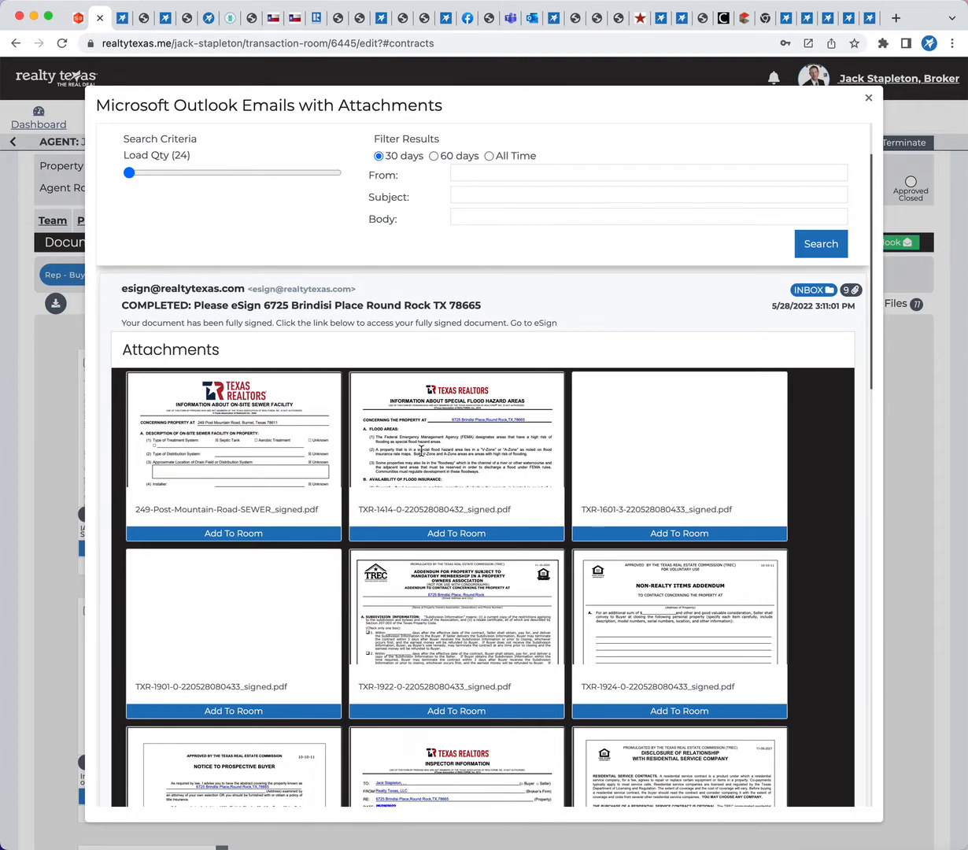
left_click(868, 100)
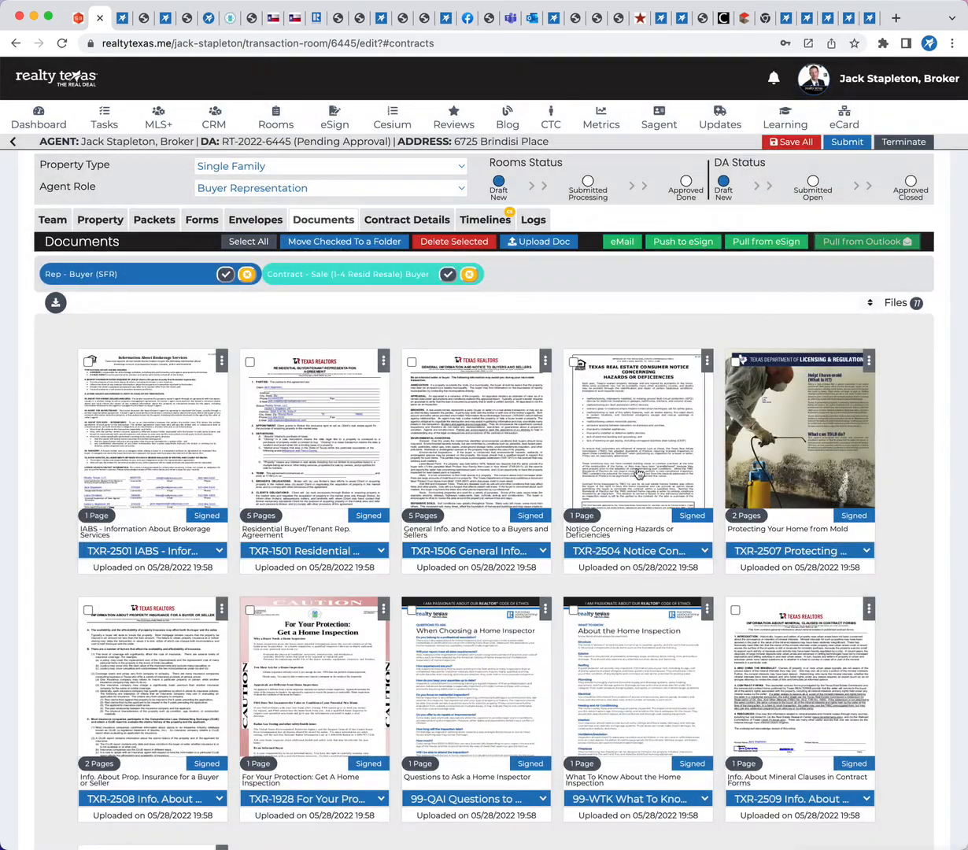
Pull all signed documents from the completed 05/28/2022 03:06 PM eSign envelope into the transaction room
scroll(910, 535, "down", 5)
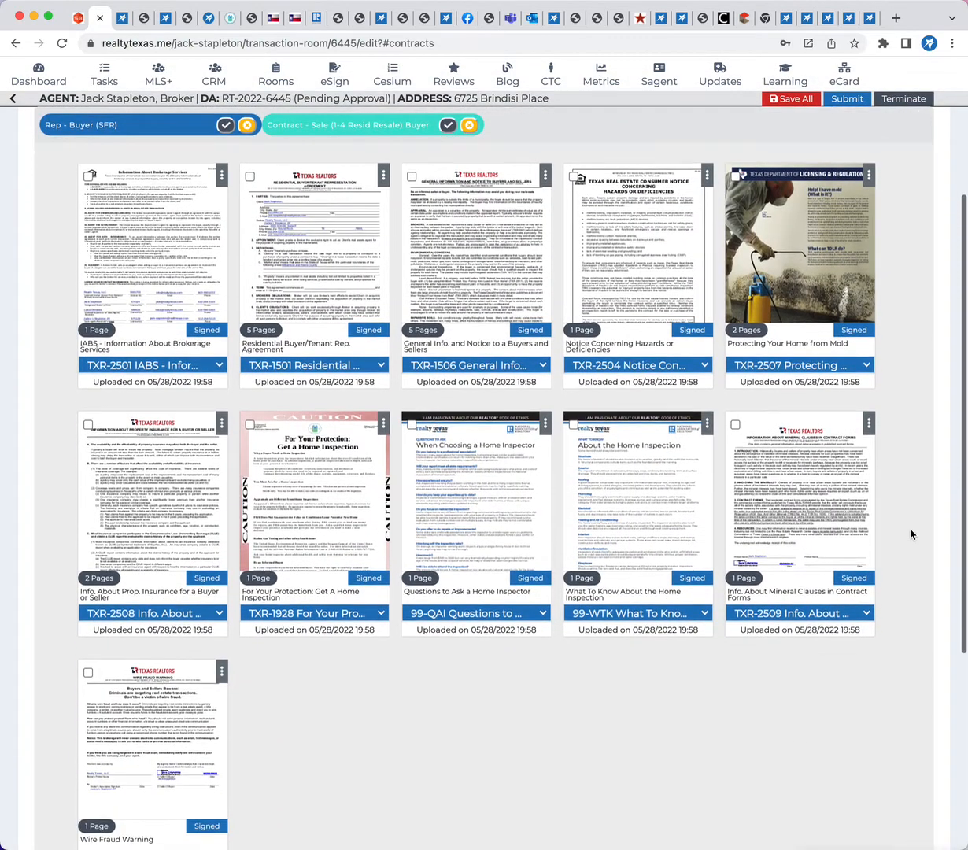
scroll(911, 534, "up", 4)
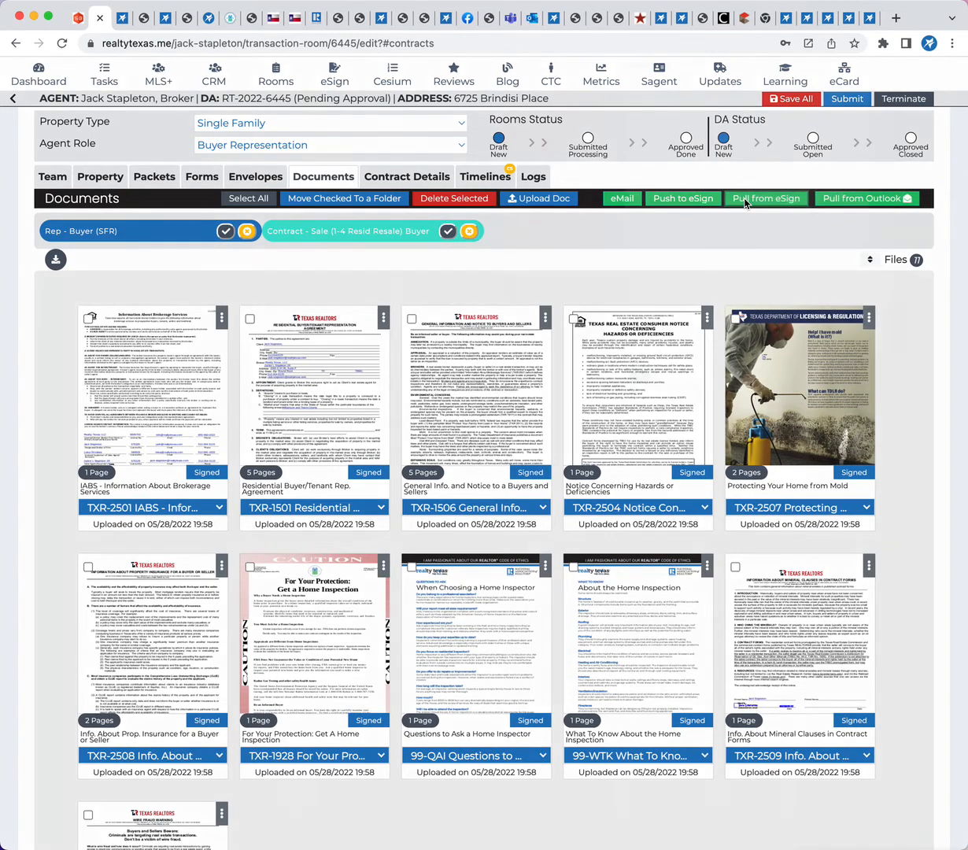
left_click(743, 199)
left_click(411, 161)
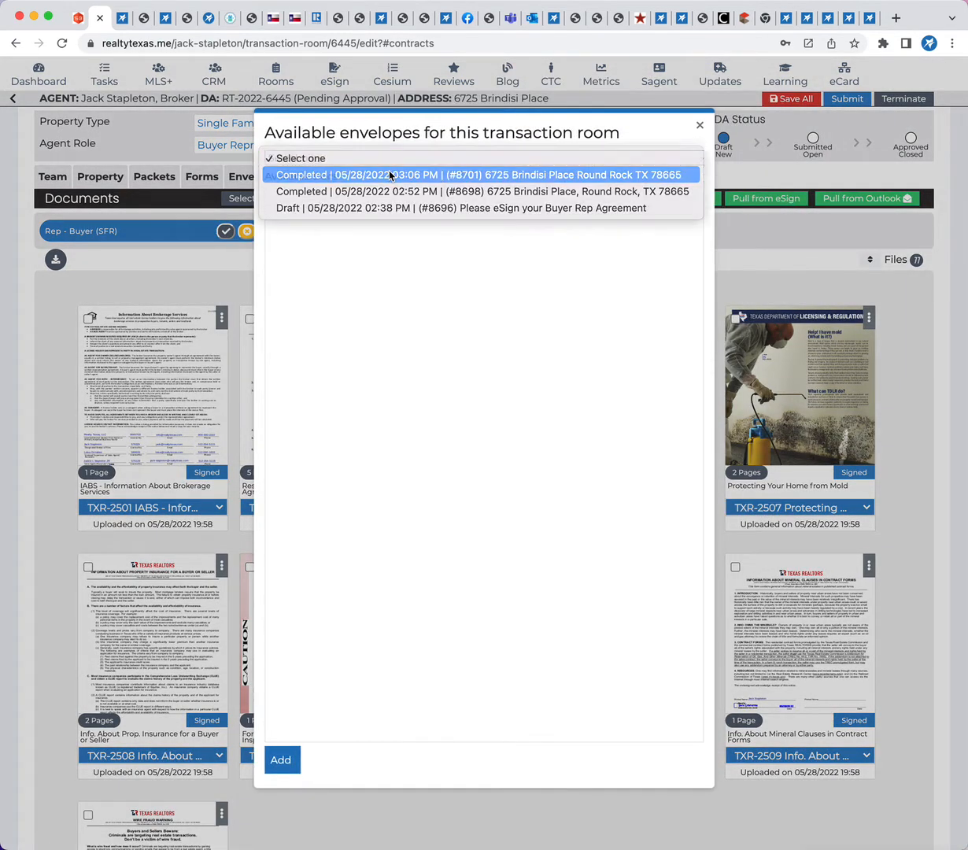
left_click(411, 174)
scroll(460, 516, "down", 10)
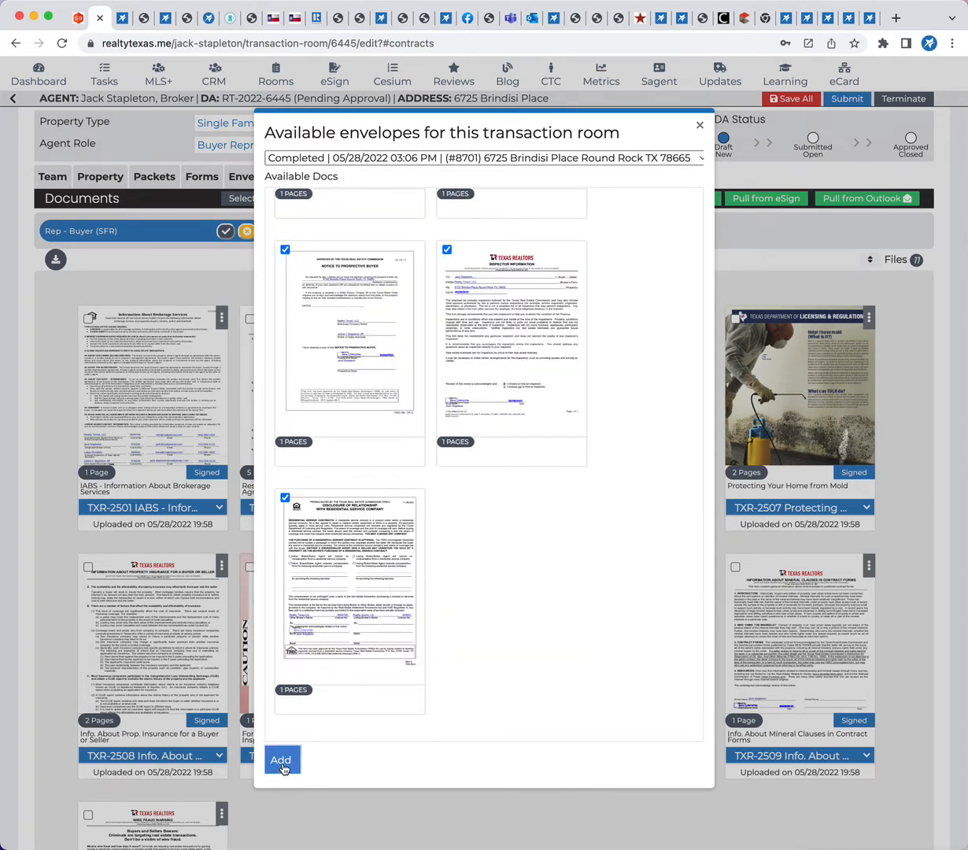
left_click(282, 761)
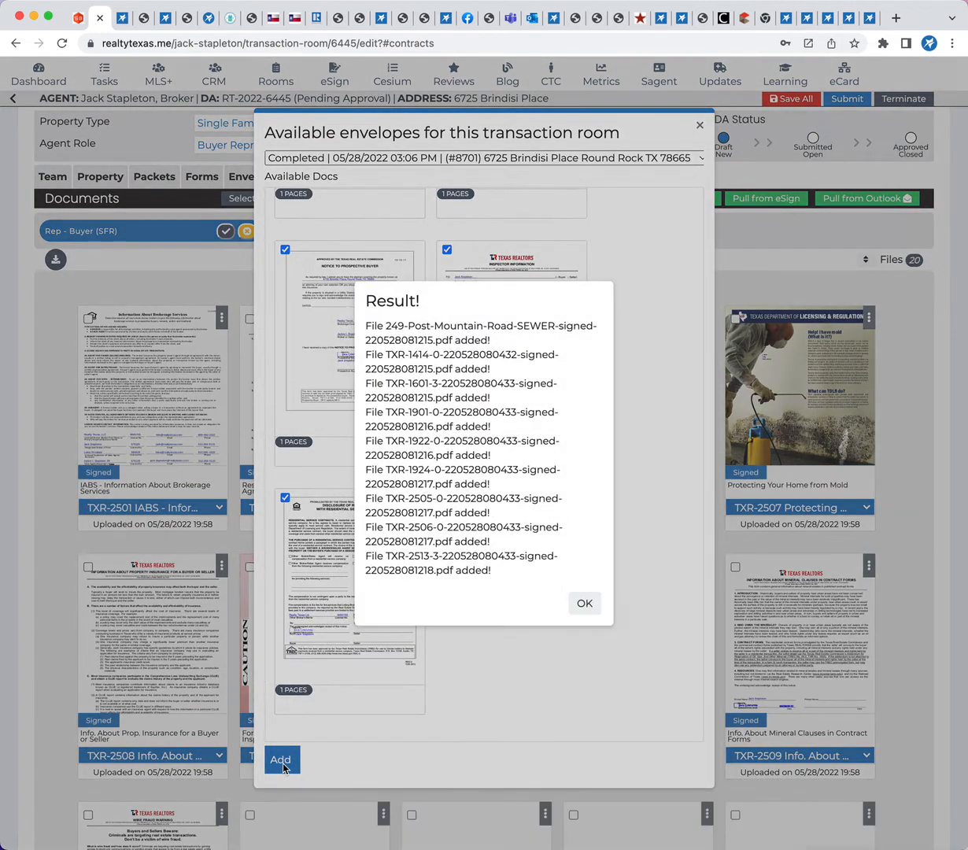
left_click(582, 604)
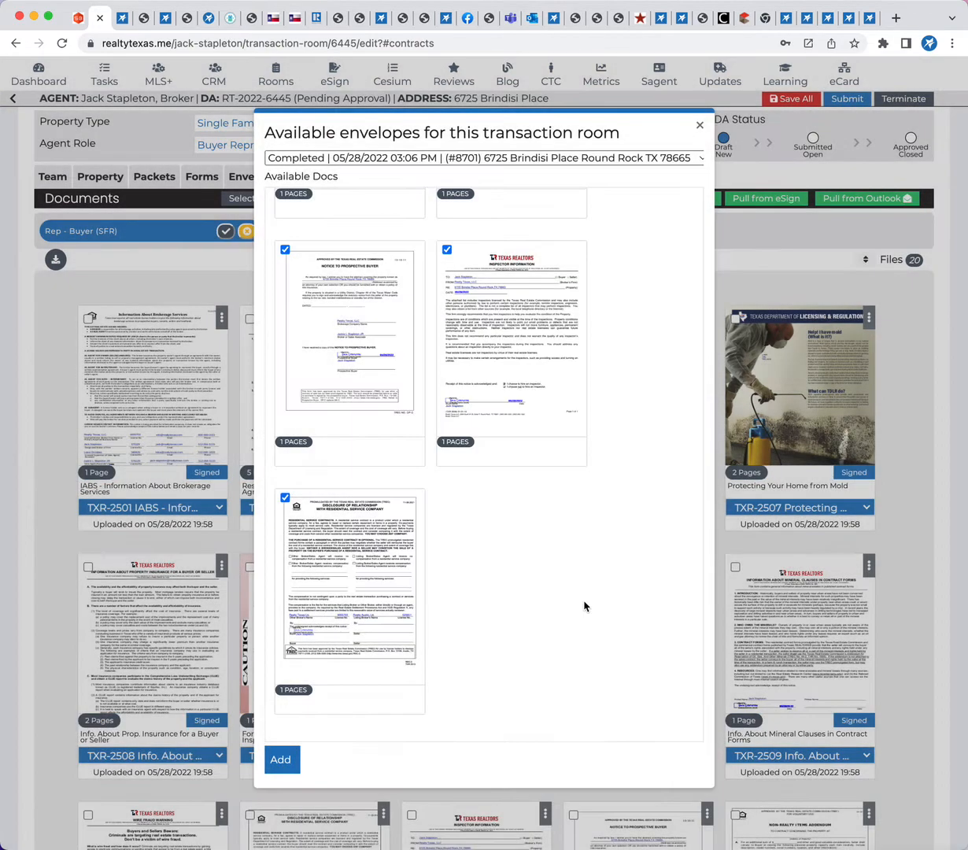
left_click(700, 125)
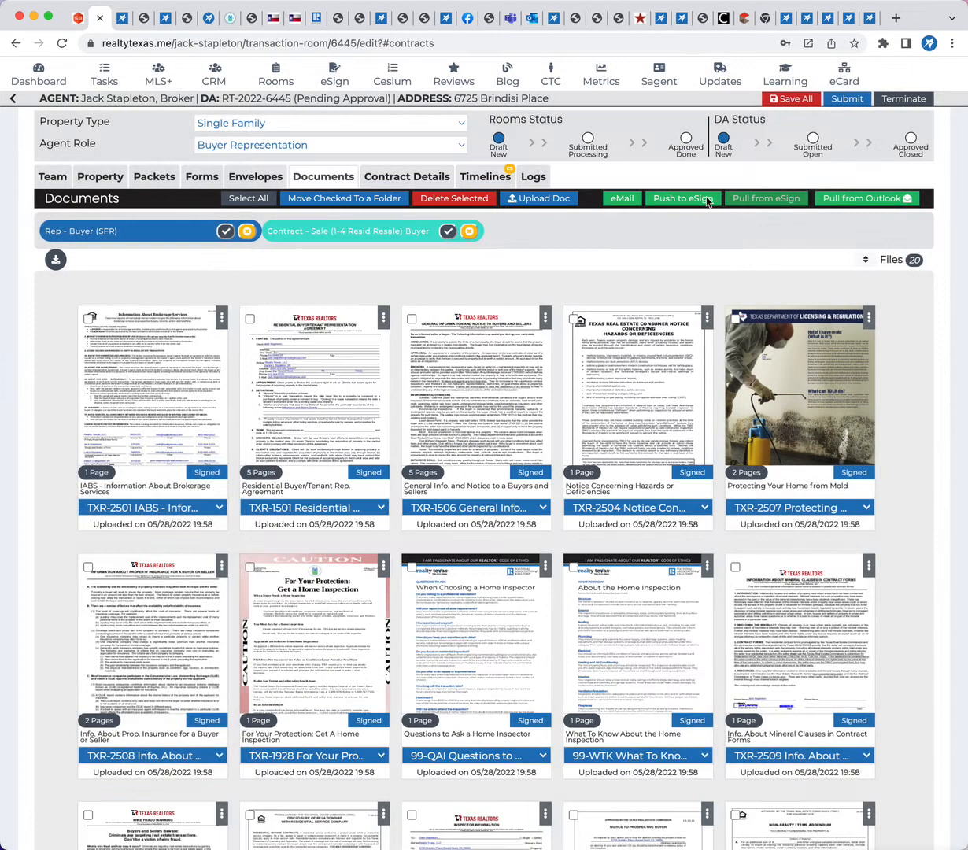
Select all Contract - Sale (1-4 Resid Resale) Buyer documents and sort the room's files
scroll(678, 490, "down", 3)
scroll(680, 491, "down", 4)
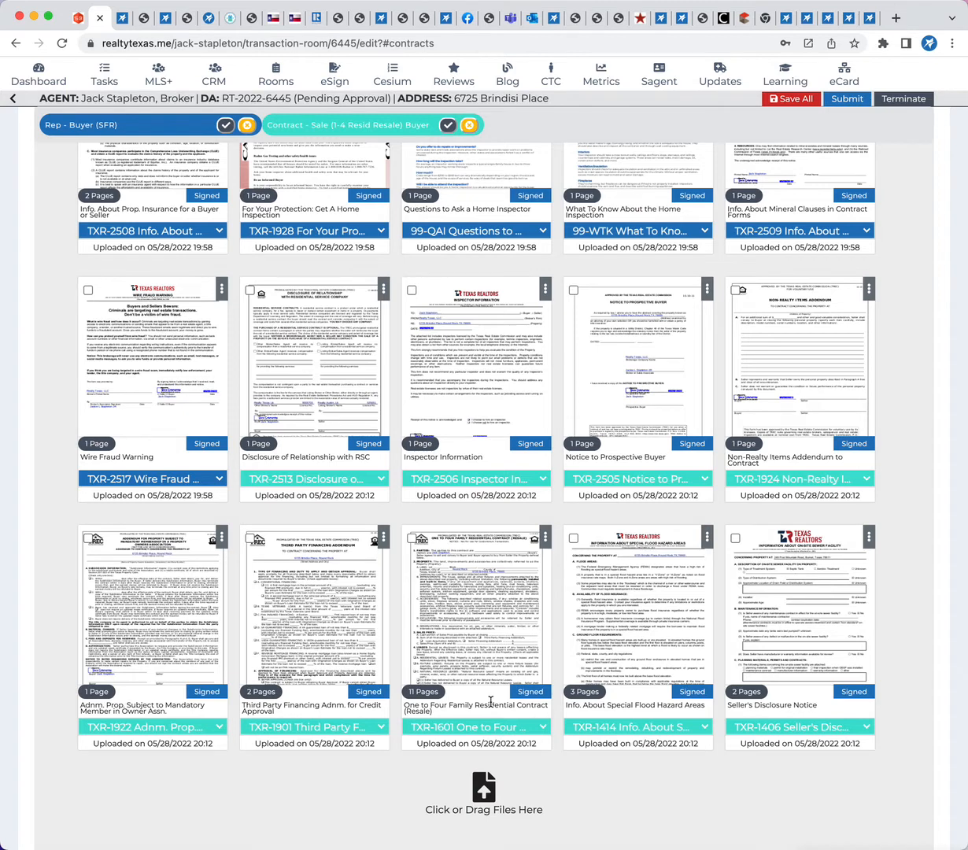
left_click(447, 126)
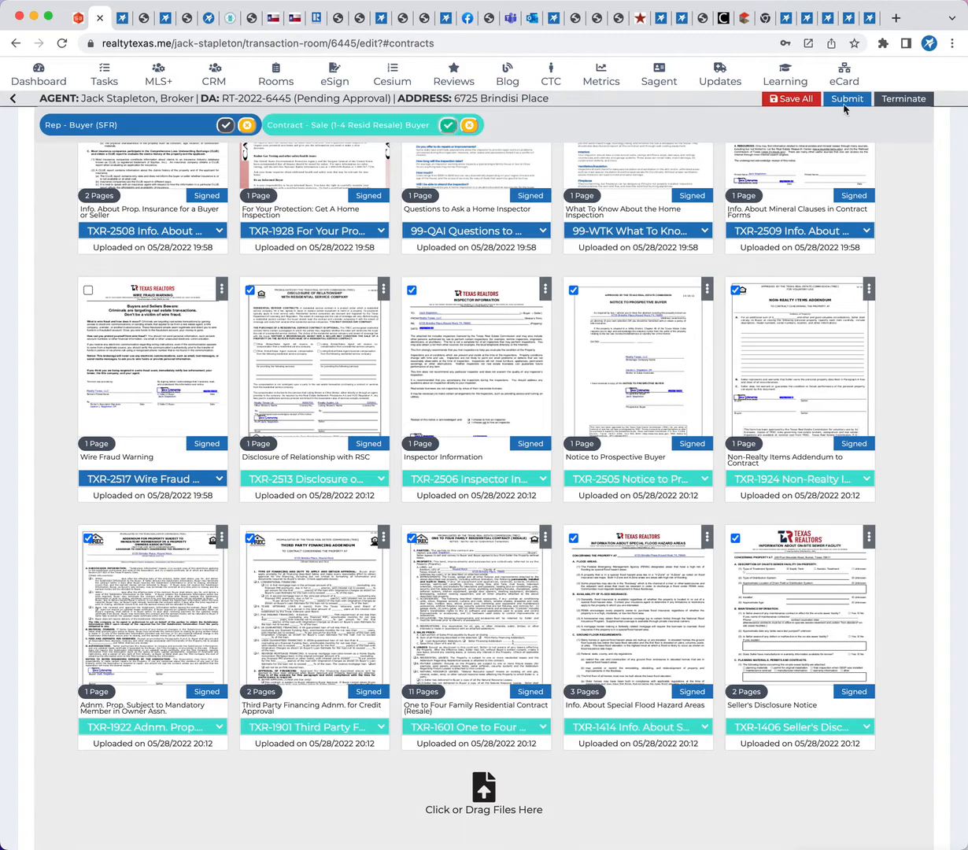
scroll(905, 191, "up", 6)
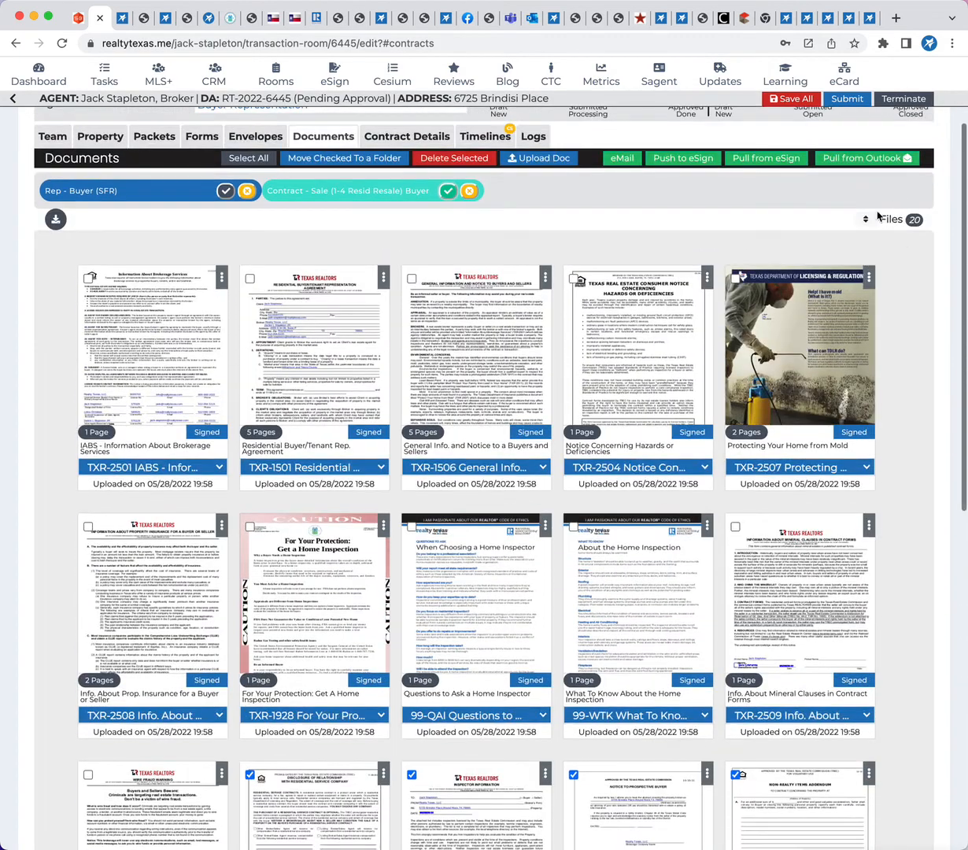
left_click(868, 220)
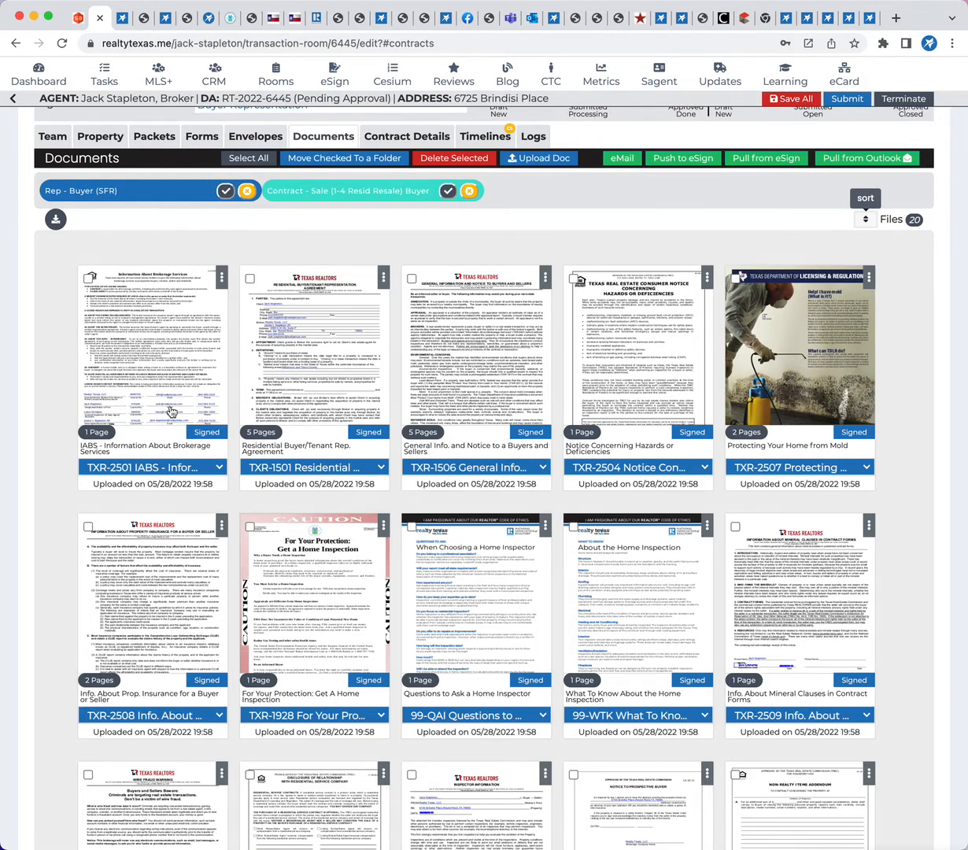
Examine the order of the signed documents in the room and preview the One to Four Family Residential Contract (Resale)
scroll(572, 402, "down", 8)
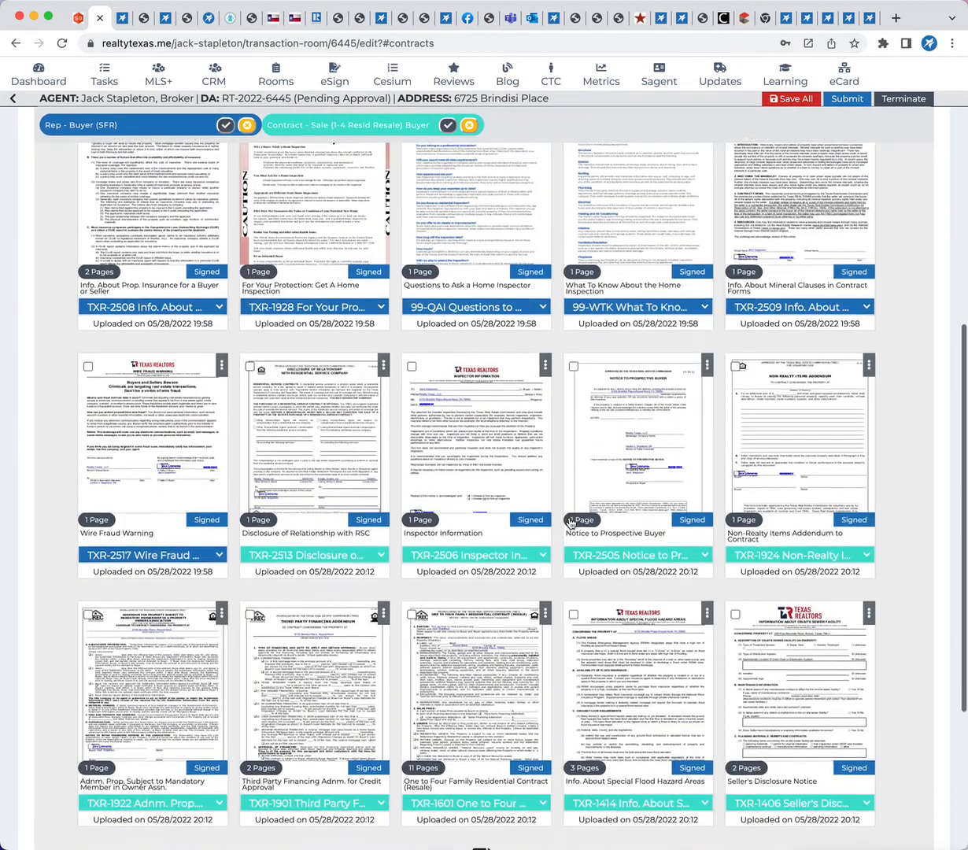
scroll(571, 521, "up", 2)
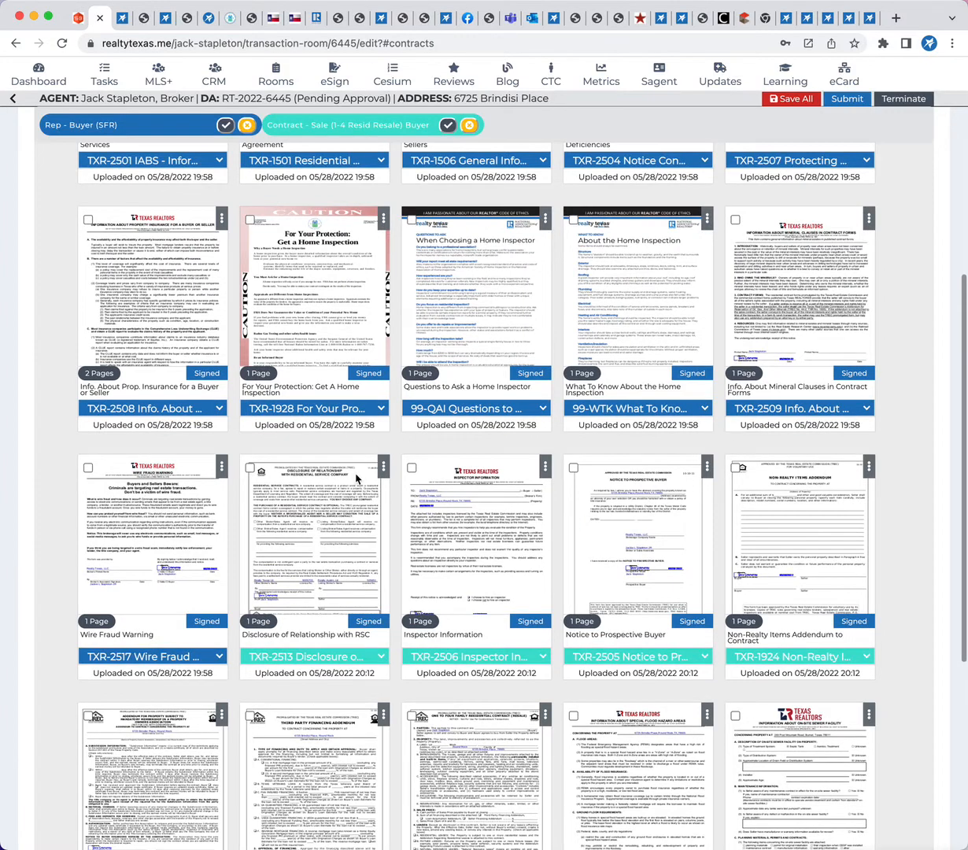
scroll(350, 584, "down", 1)
scroll(350, 584, "down", 2)
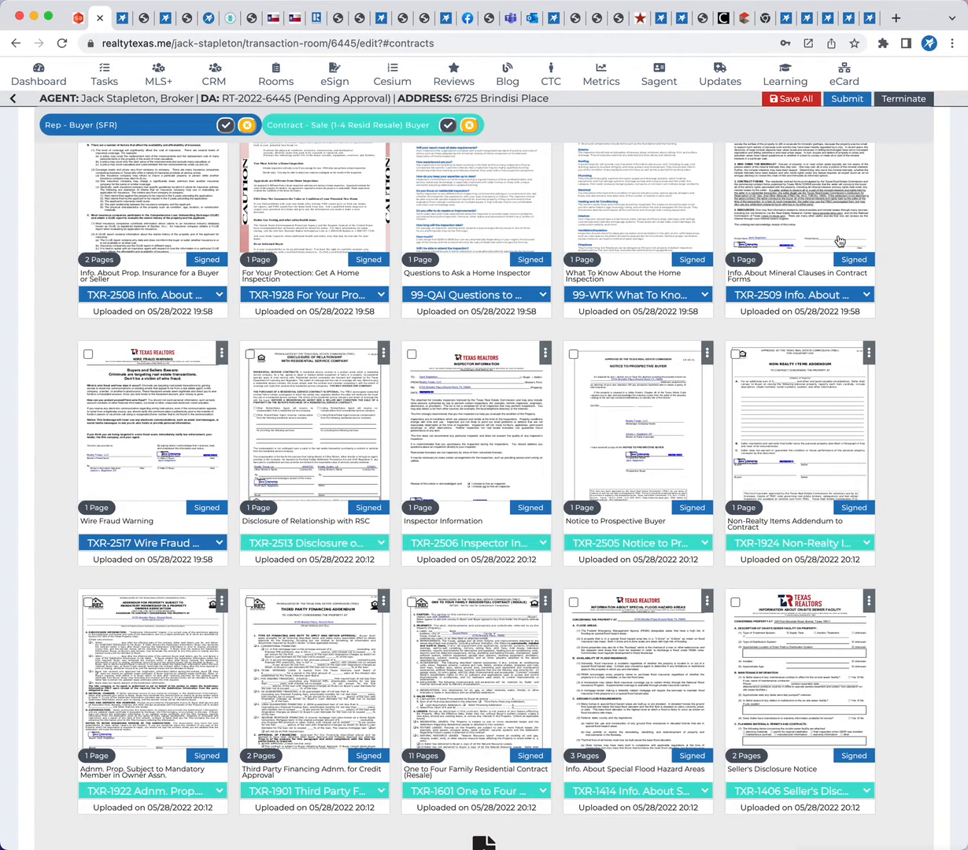
scroll(413, 693, "down", 1)
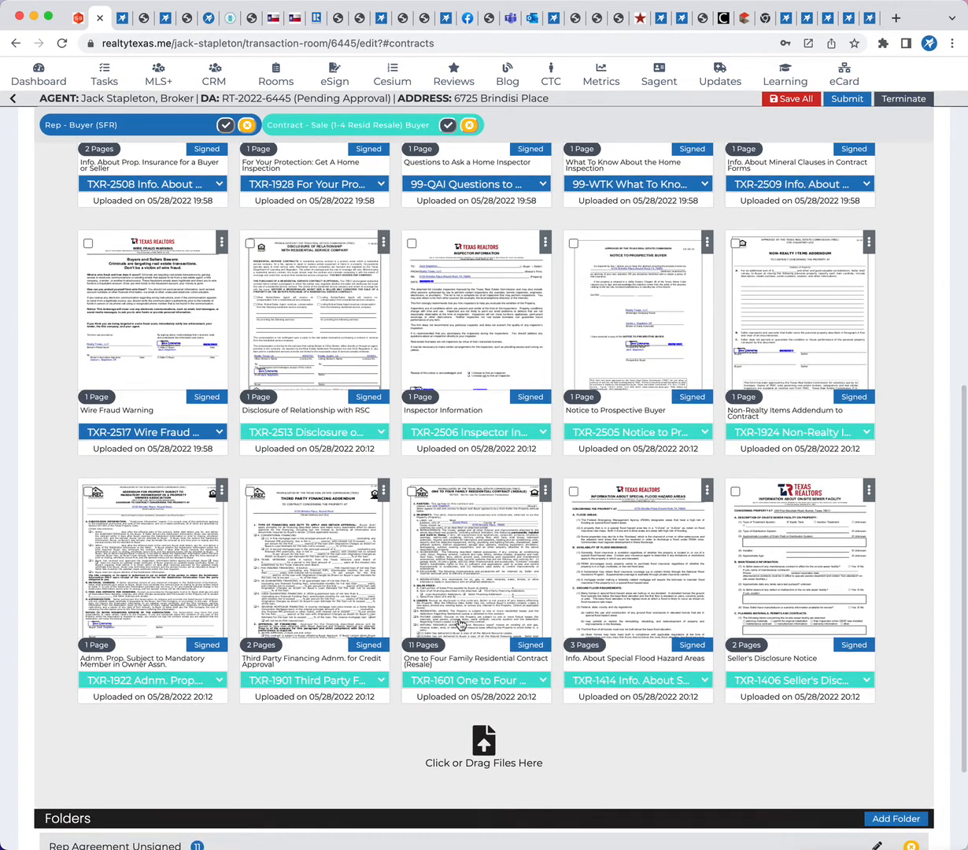
scroll(303, 511, "up", 6)
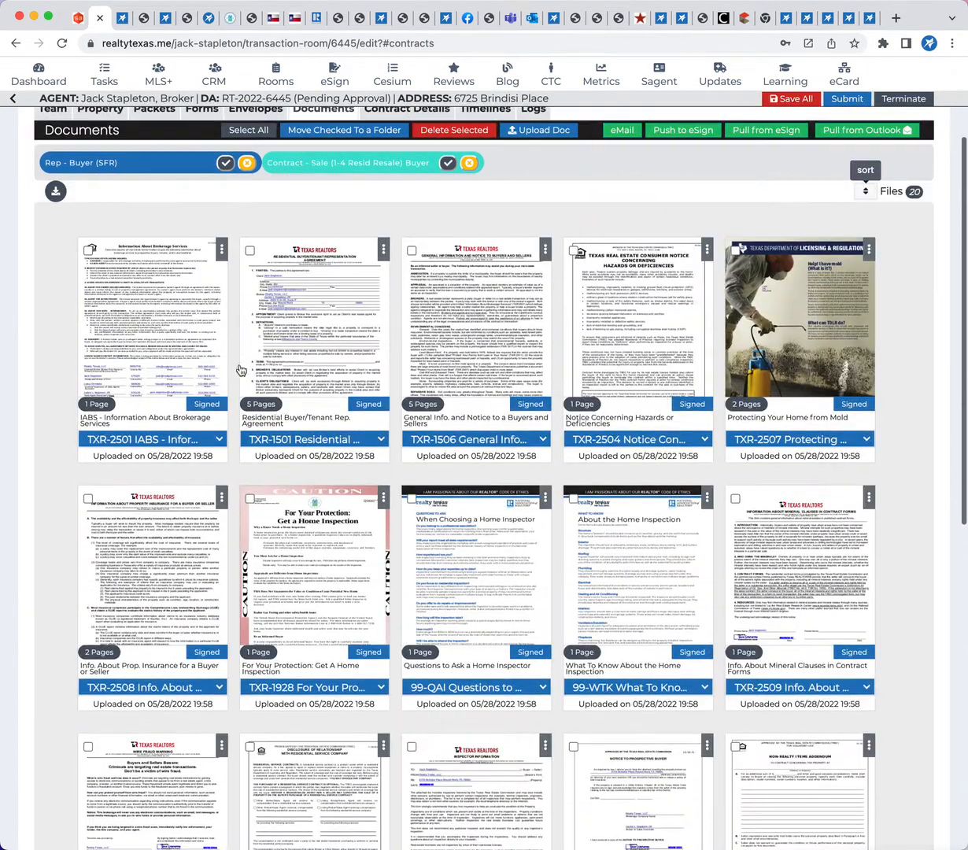
scroll(476, 610, "down", 6)
scroll(476, 610, "down", 2)
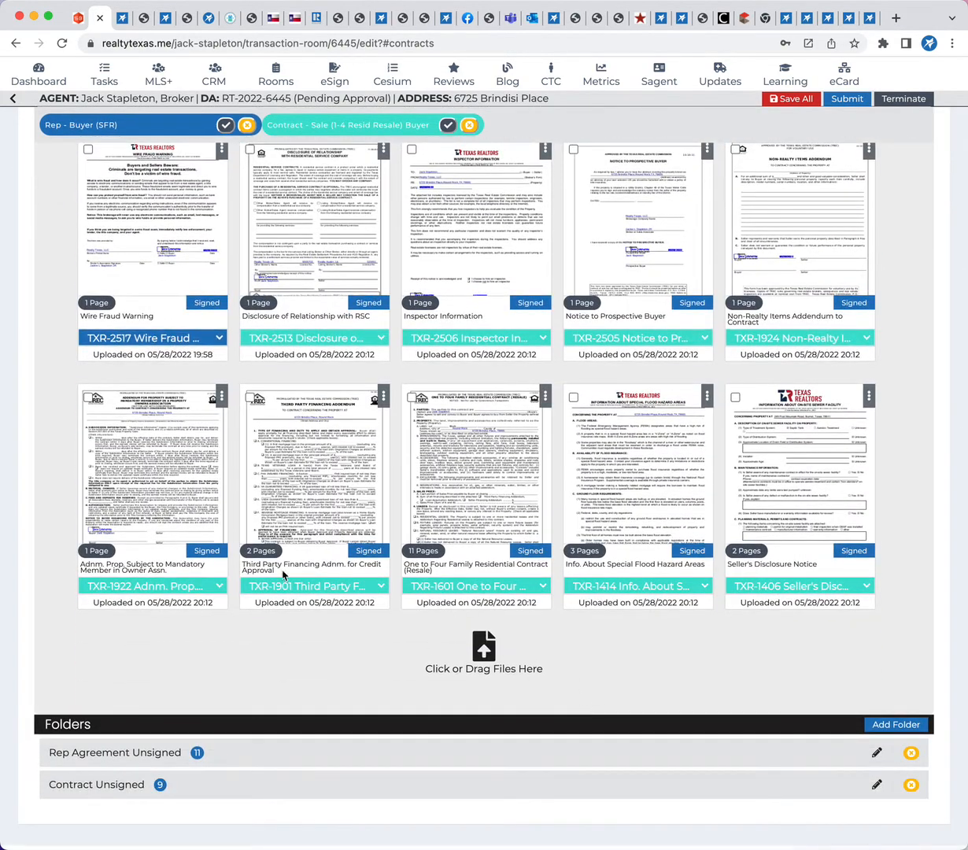
scroll(283, 575, "up", 1)
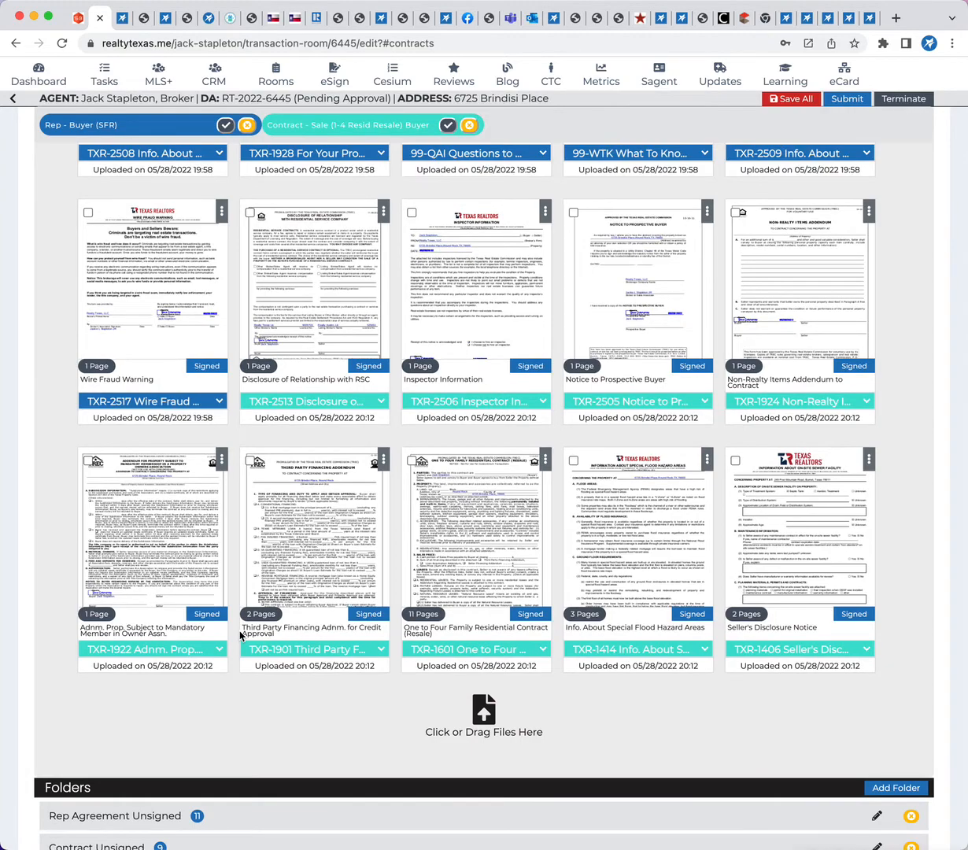
left_click(476, 501)
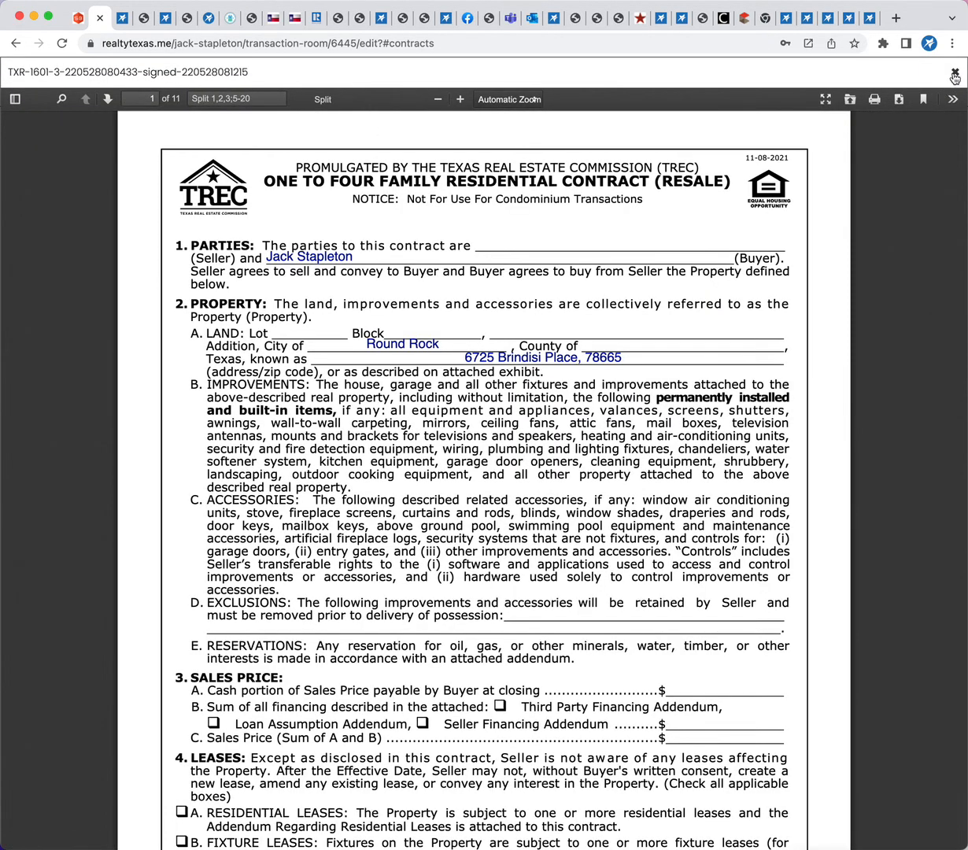
left_click(954, 71)
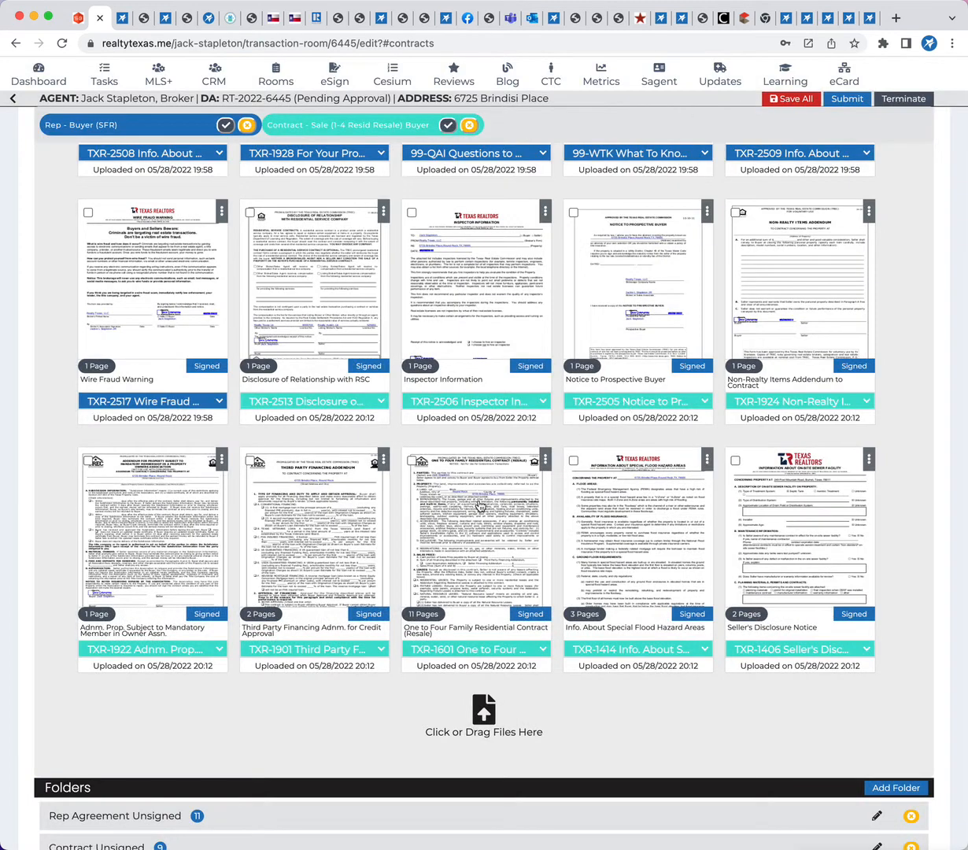
Arrange the files after Wire Fraud Warning as One to Four Family Contract, Third Party Financing, Mandatory Member in Owner Assn. and Non-Realty Items
left_click_drag(461, 486, 306, 255)
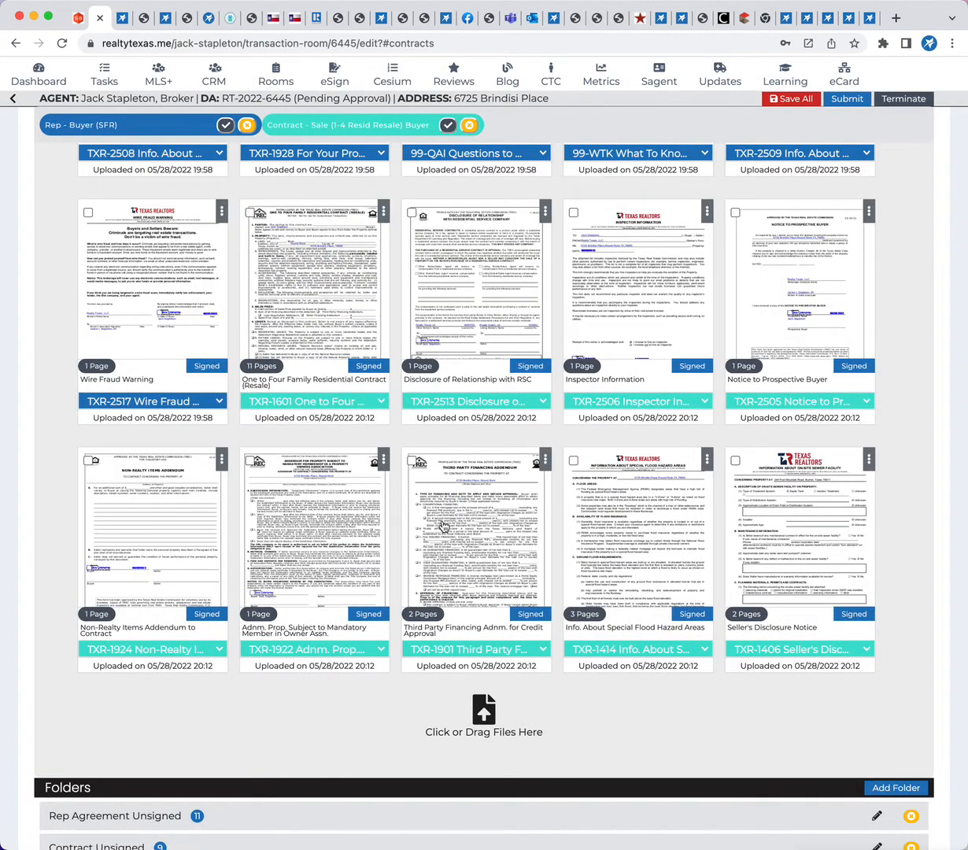
left_click_drag(427, 504, 577, 316)
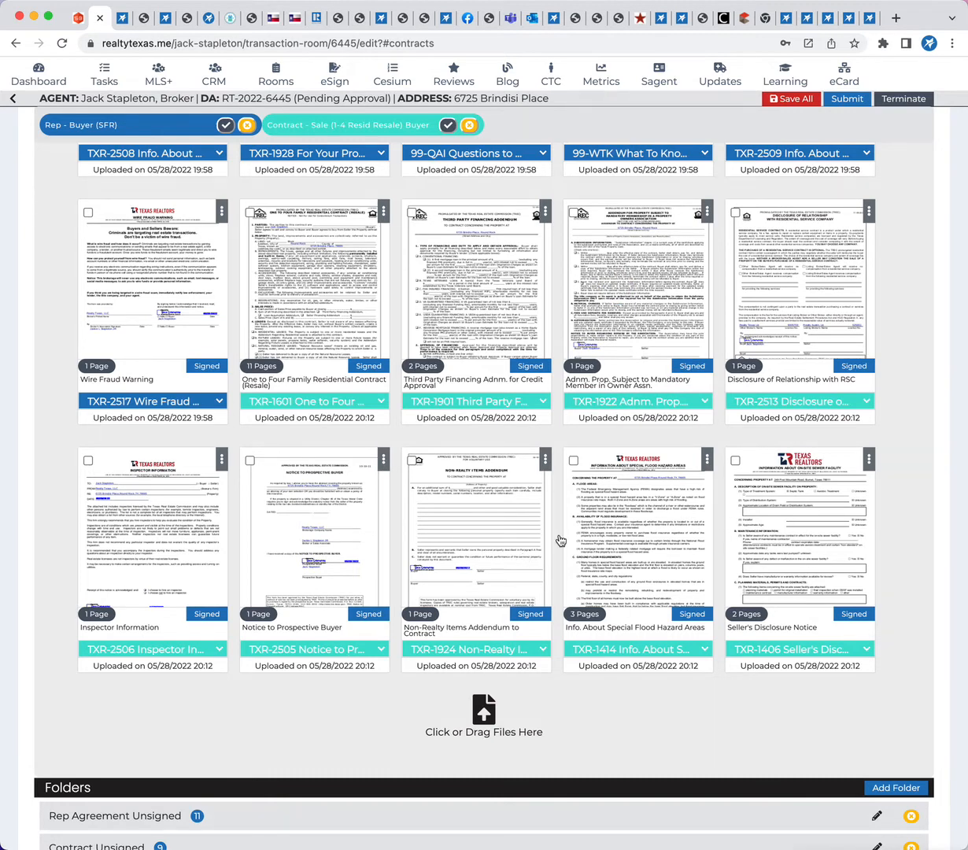
left_click_drag(453, 526, 765, 302)
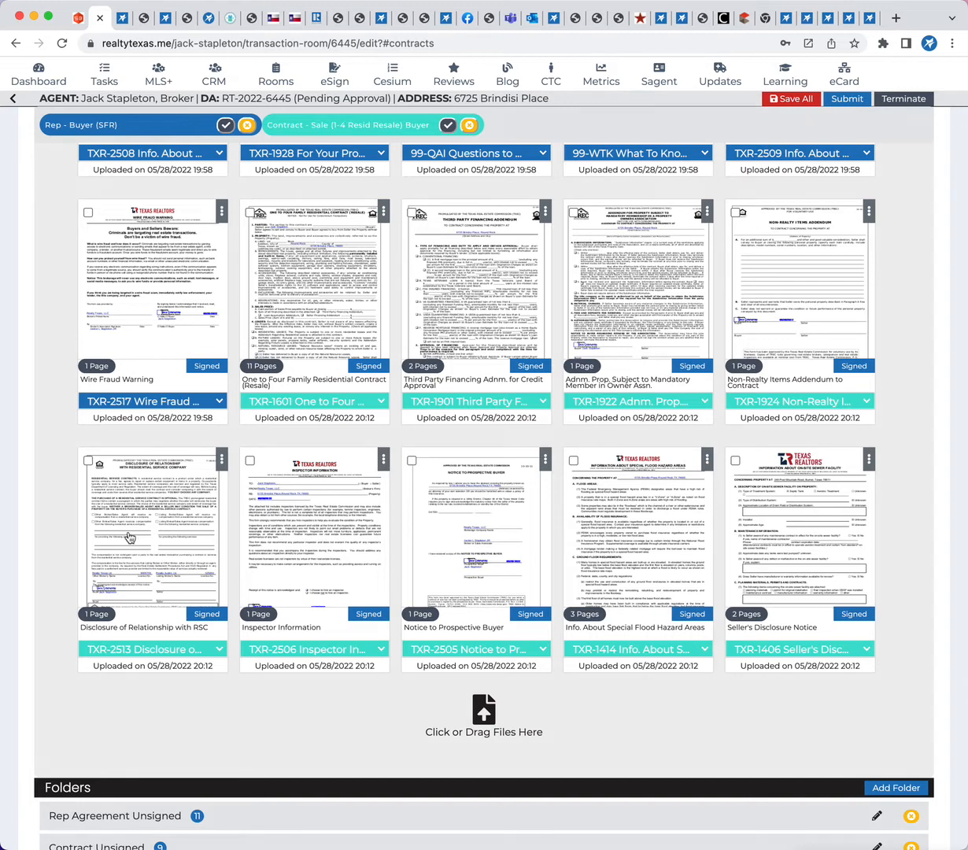
Select the Disclosure of Relationship with RSC, Non-Realty Items, Owner Assn. and Third Party Financing documents and start an email to the room's parties
left_click(87, 462)
left_click(737, 214)
left_click(573, 213)
left_click(411, 212)
scroll(609, 742, "up", 10)
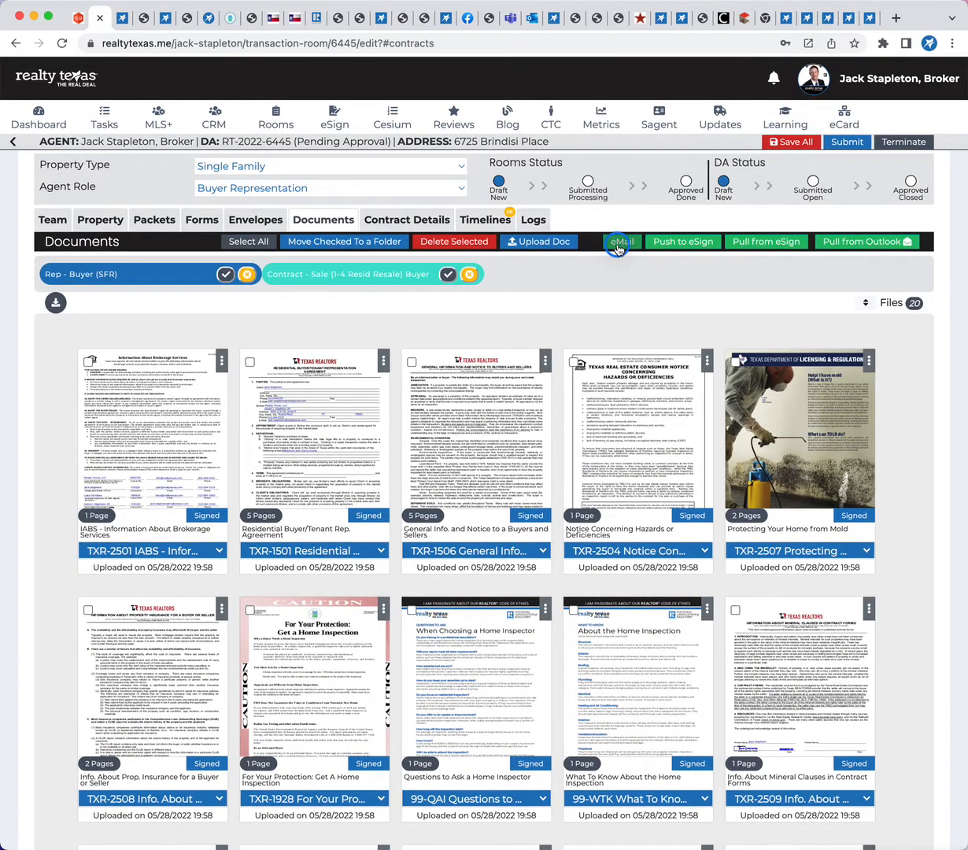
left_click(620, 243)
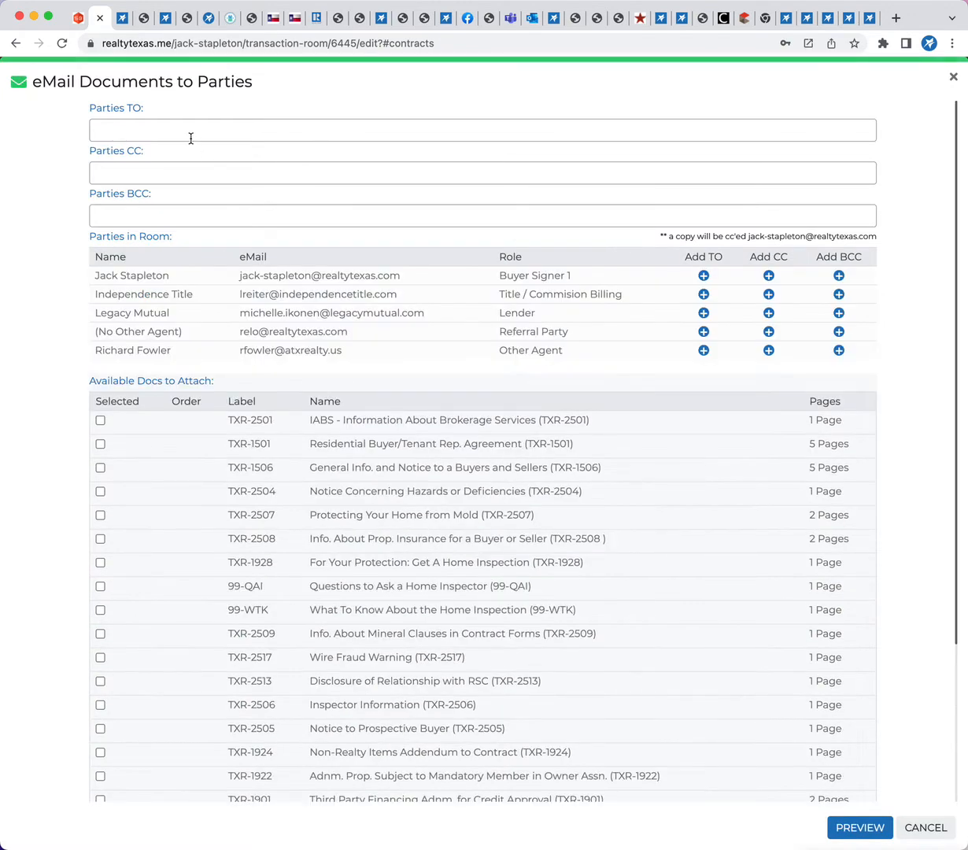
Add the room's Other Agent as a TO recipient of the document email
left_click(187, 133)
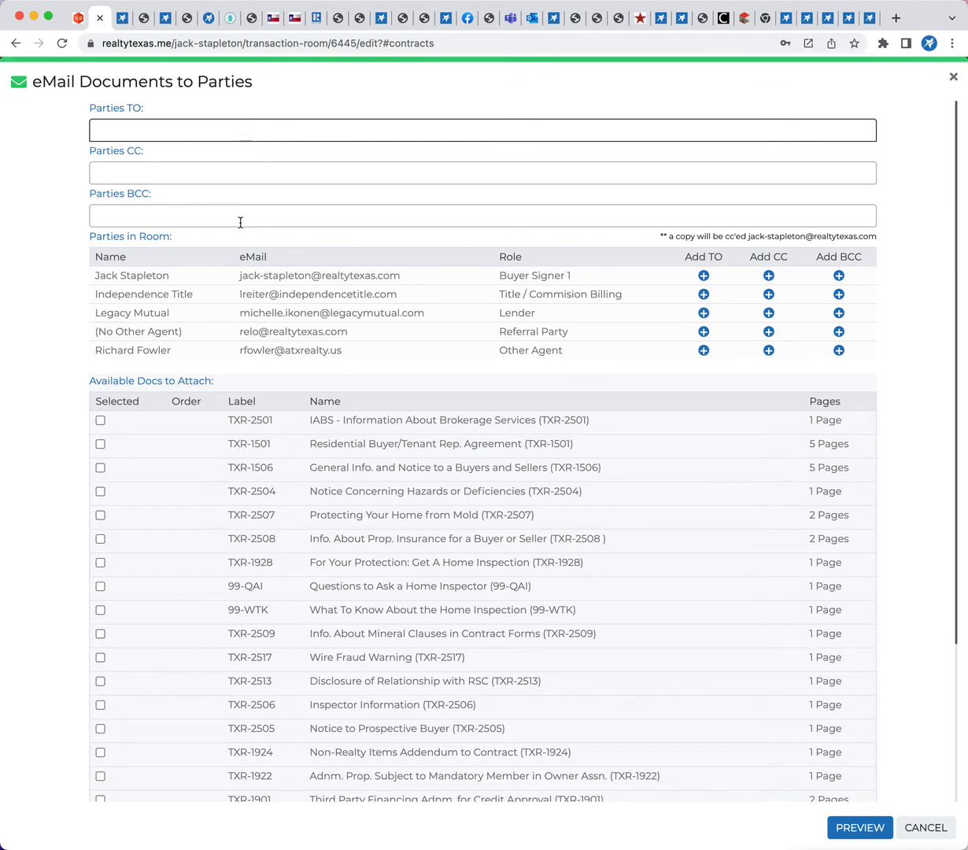
left_click_drag(92, 254, 437, 376)
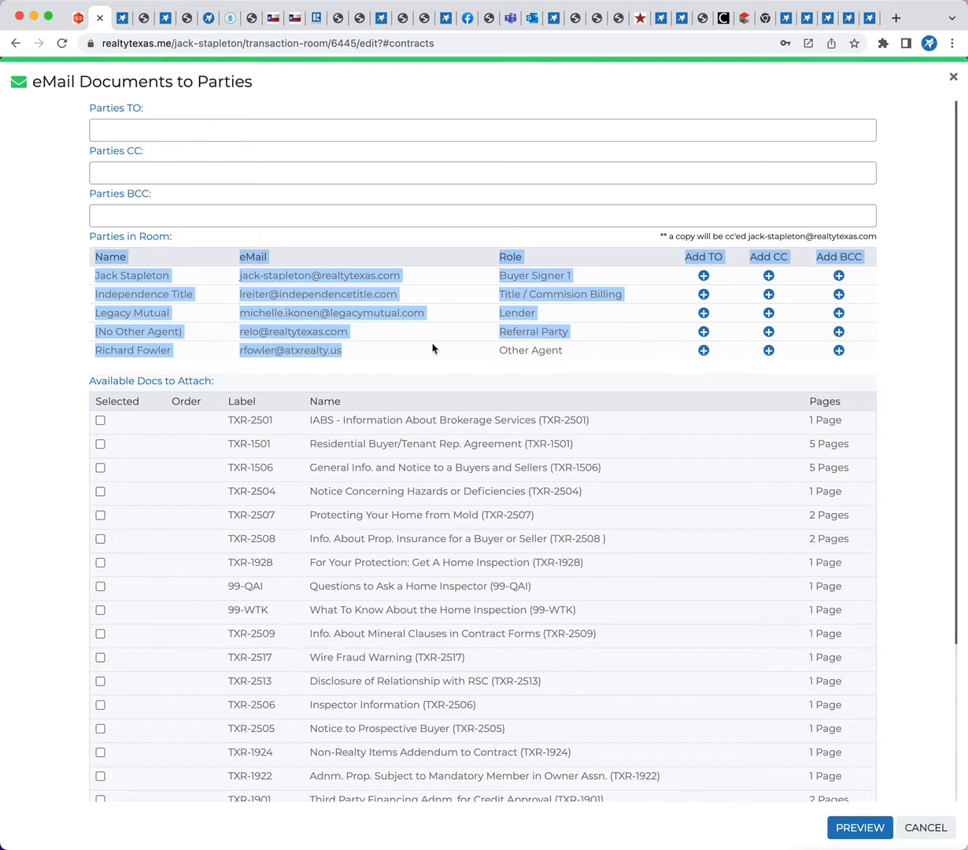
left_click(878, 303)
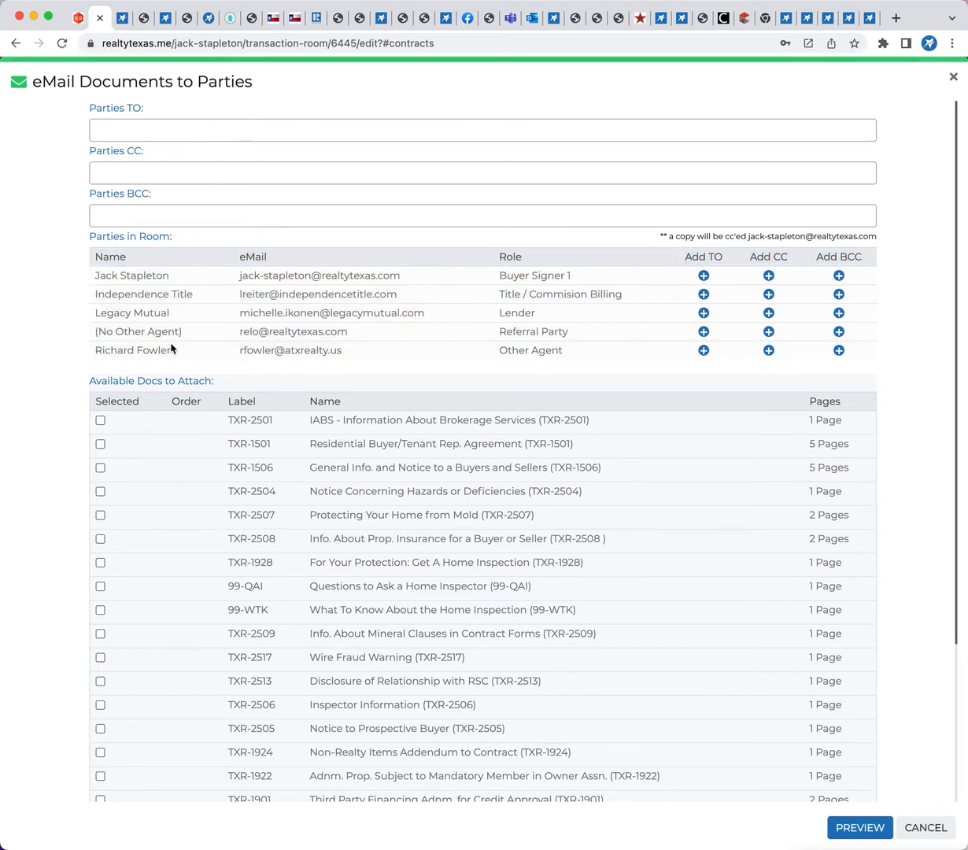
left_click(703, 350)
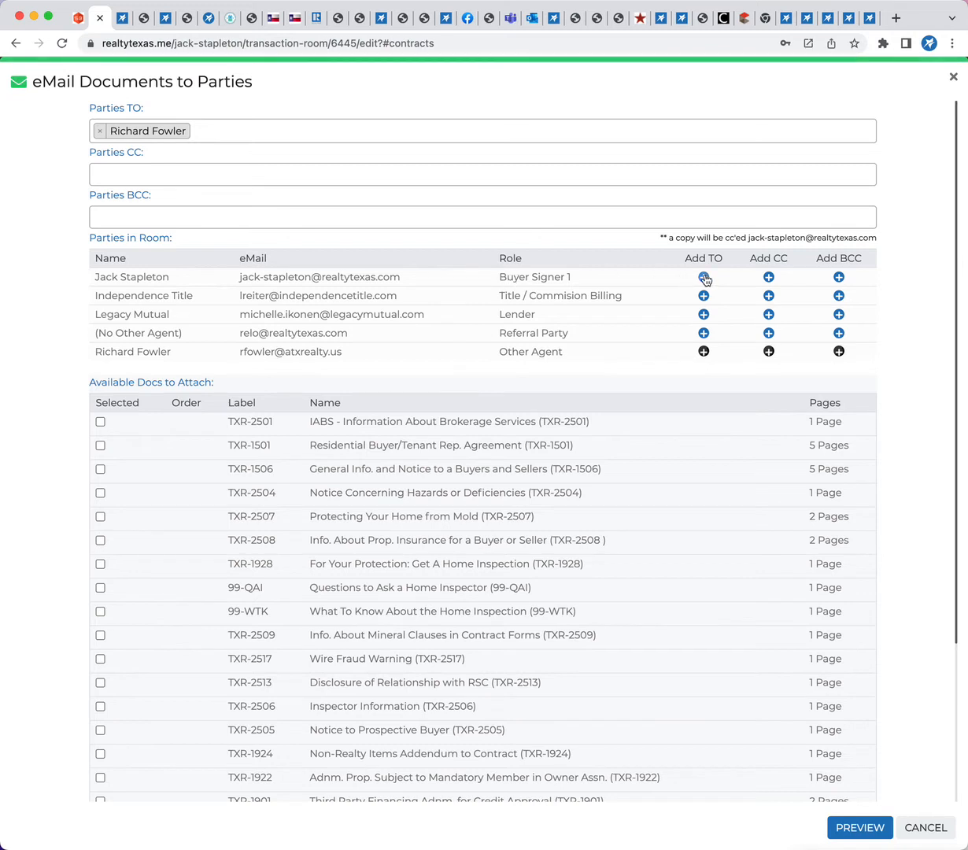
Clear the email's TO and CC recipients and add Buyer Signer 1 as the TO recipient
left_click(768, 277)
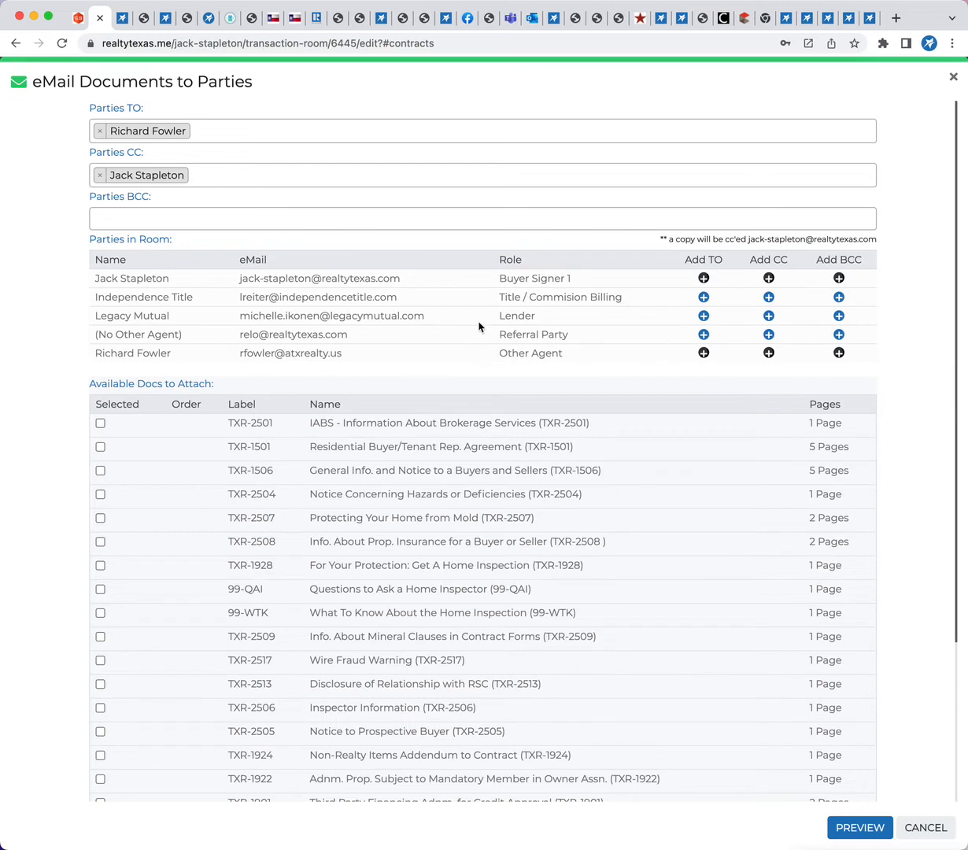
left_click_drag(500, 299, 641, 310)
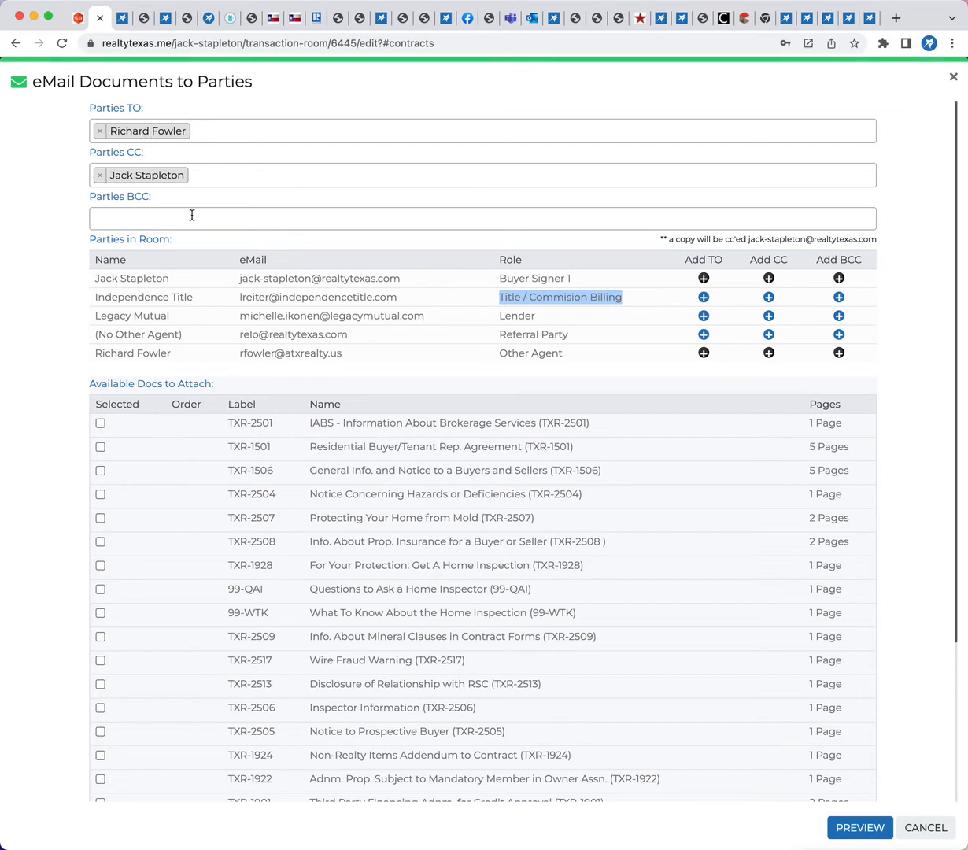
left_click(100, 130)
left_click(100, 175)
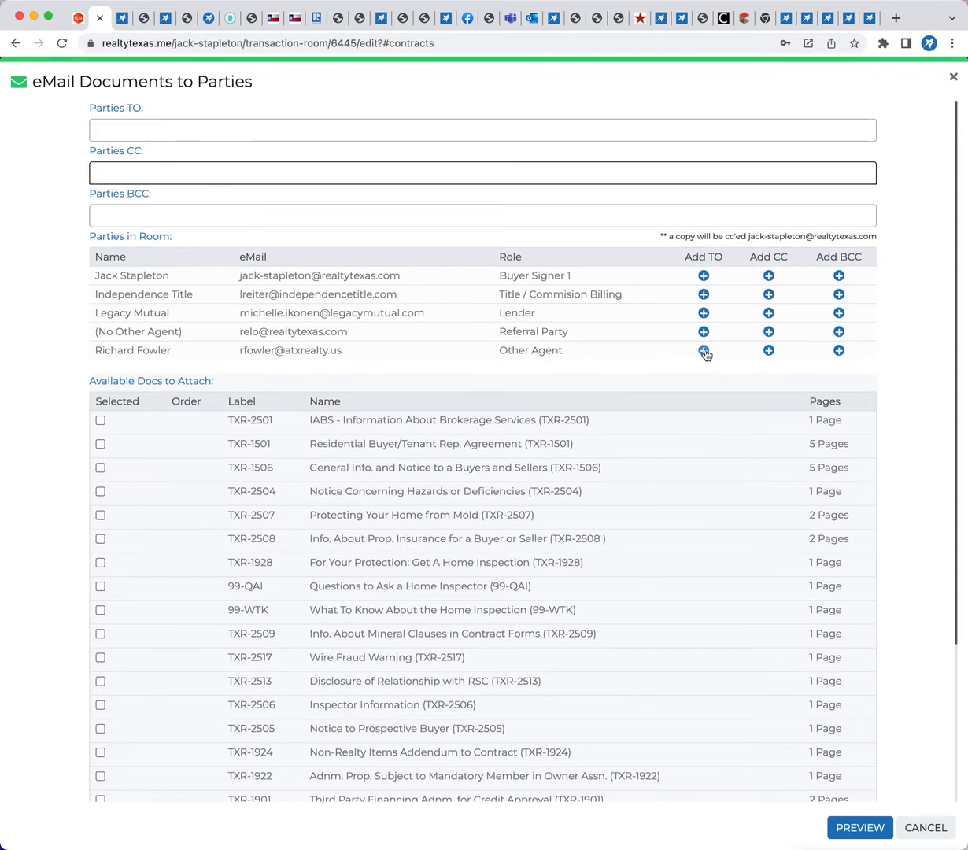
left_click(704, 276)
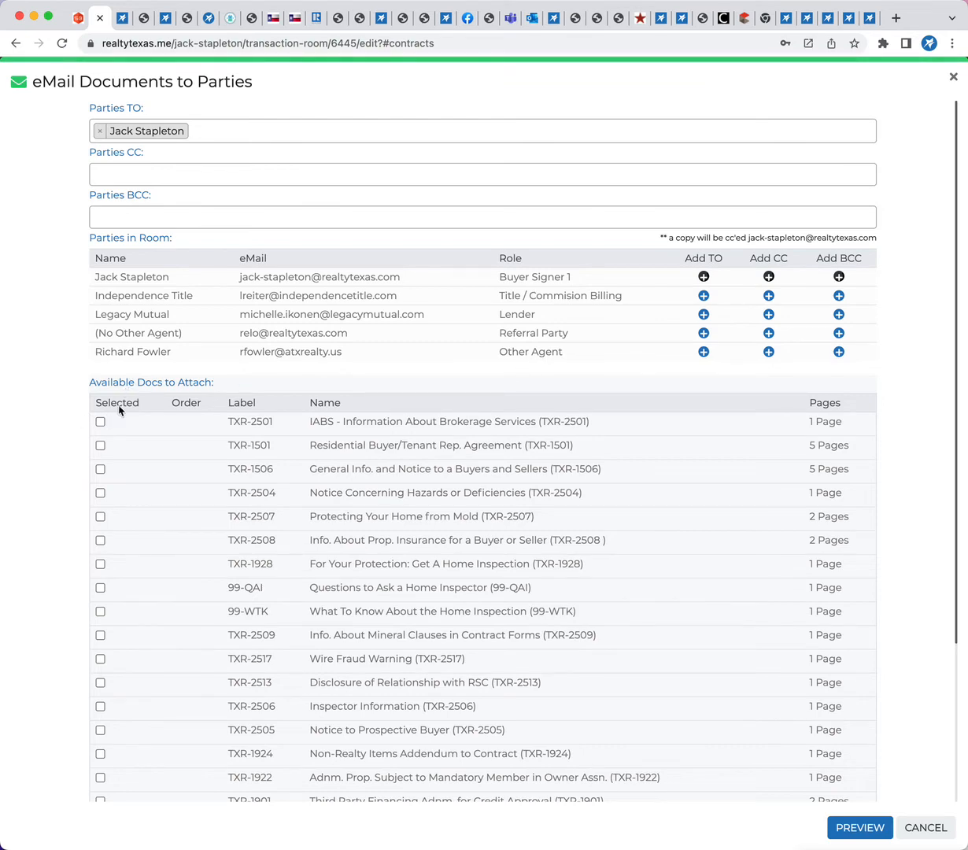
Select for attachment, in order, TXR-1601 One to Four Family Contract, TXR-1901 Third Party Financing, TXR-1922 Owner Assn. and TXR-1924 Non-Realty Items
scroll(80, 418, "down", 5)
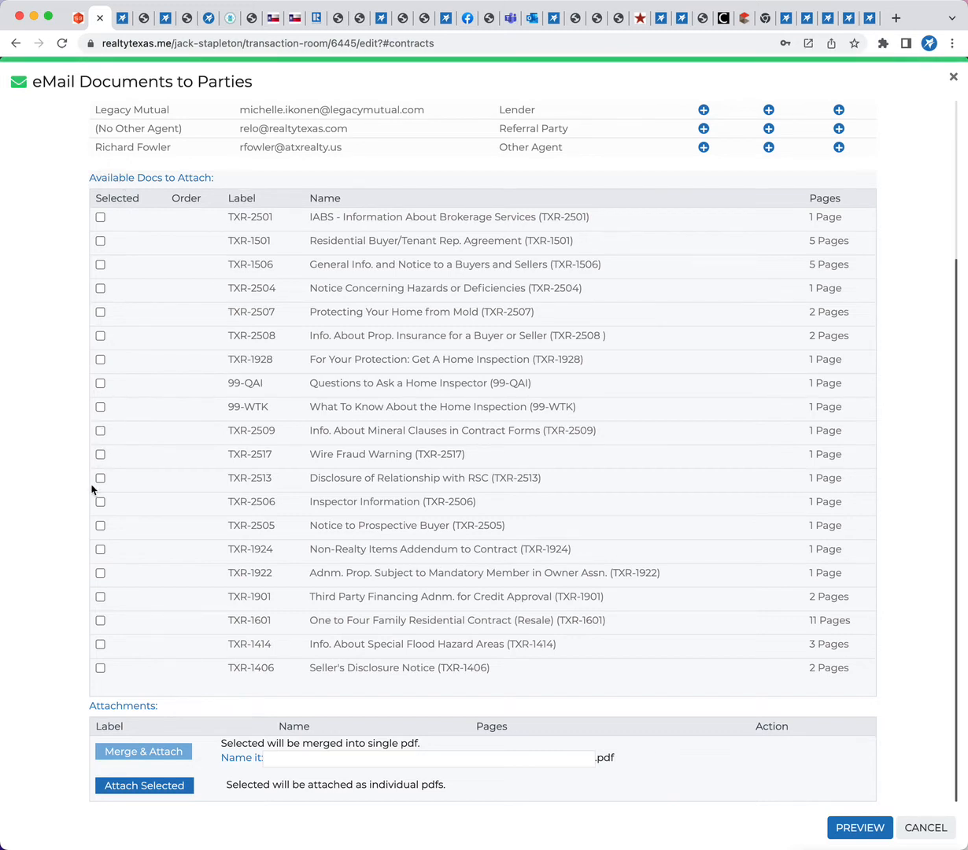
left_click(99, 620)
left_click(100, 597)
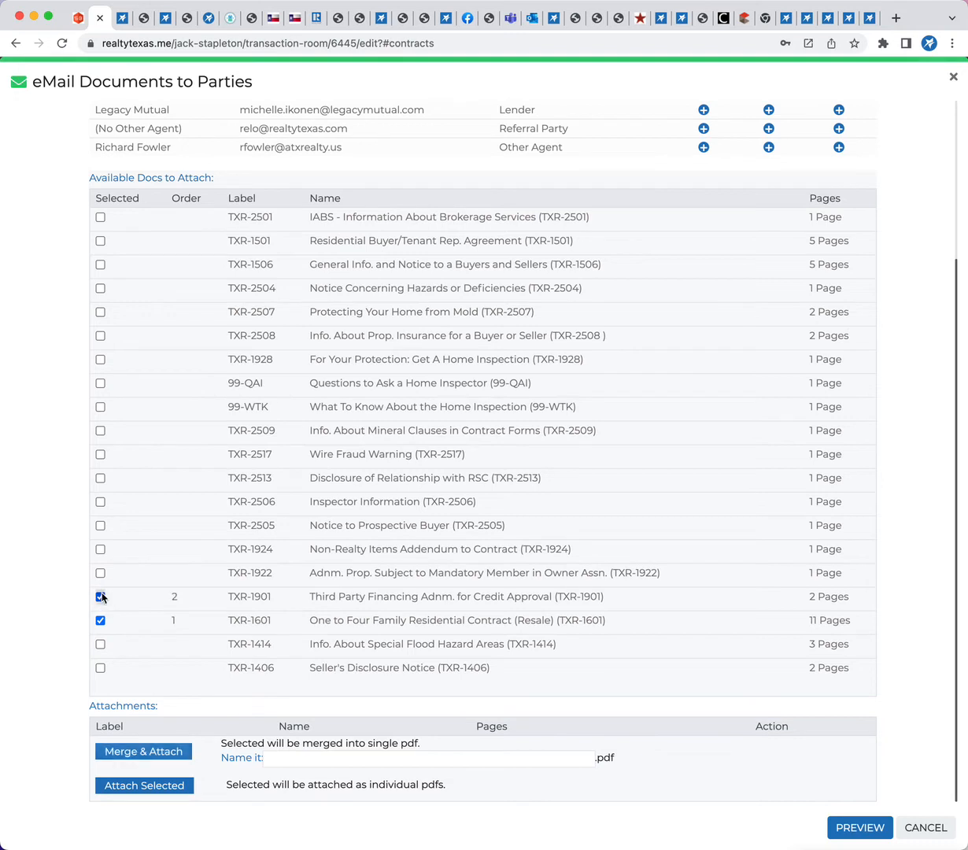
left_click(100, 549)
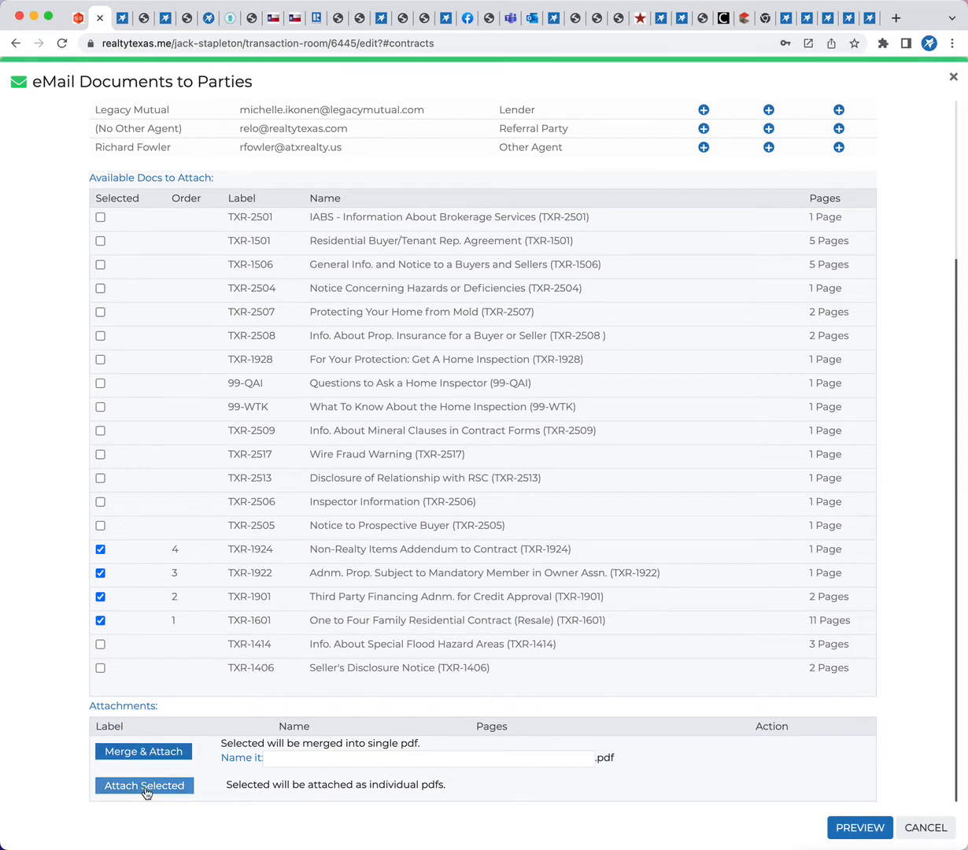
left_click(305, 756)
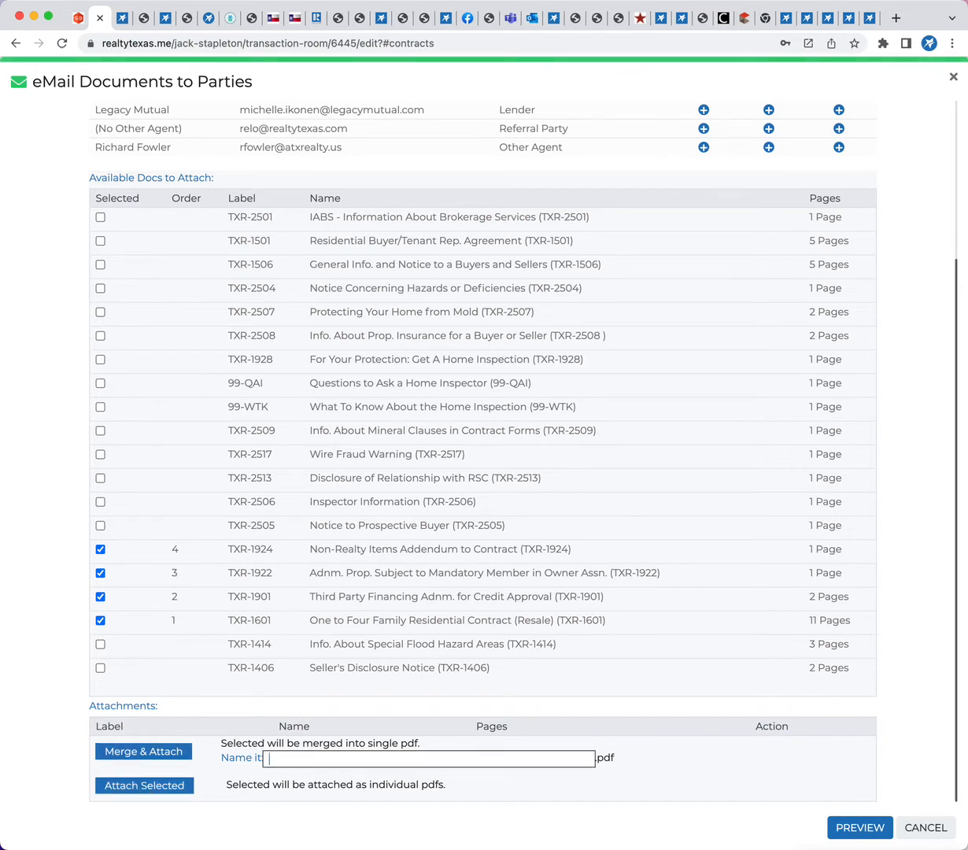
type("Offer-11")
key("BackSpace")
key("BackSpace")
key("BackSpace")
key("BackSpace")
key("BackSpace")
key("BackSpace")
key("BackSpace")
key("BackSpace")
key("BackSpace")
key("BackSpace")
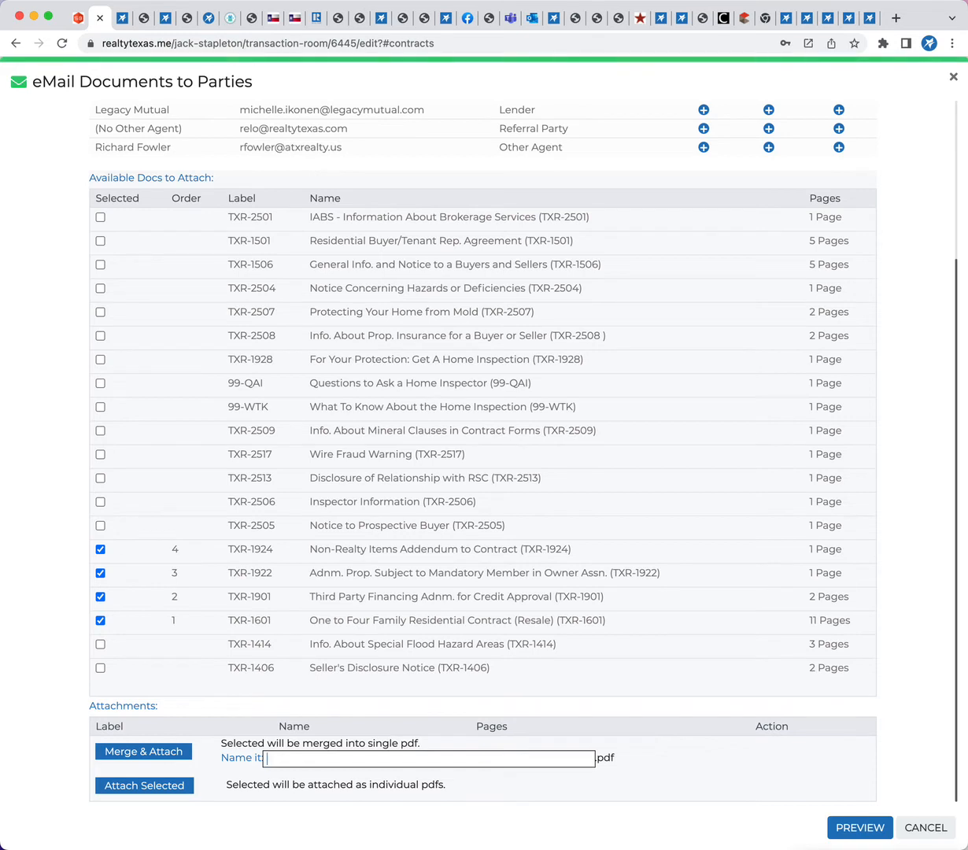
Attach the selected documents as individual PDFs, preview the email and send it
left_click(165, 789)
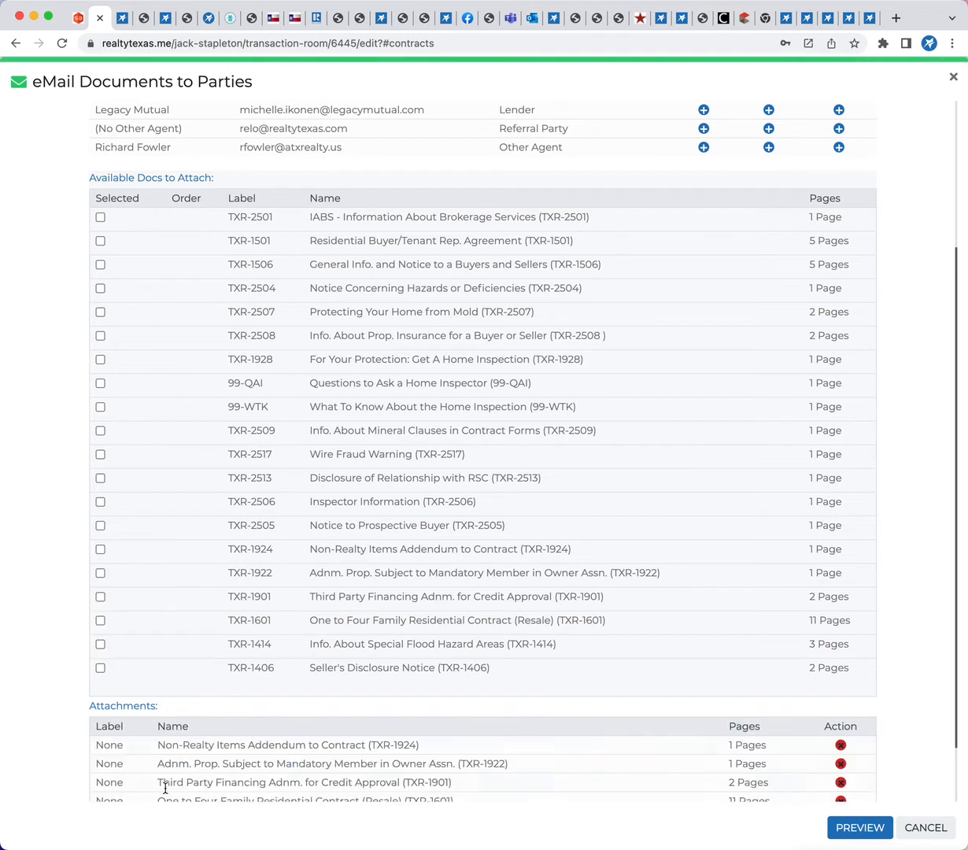
scroll(293, 746, "down", 2)
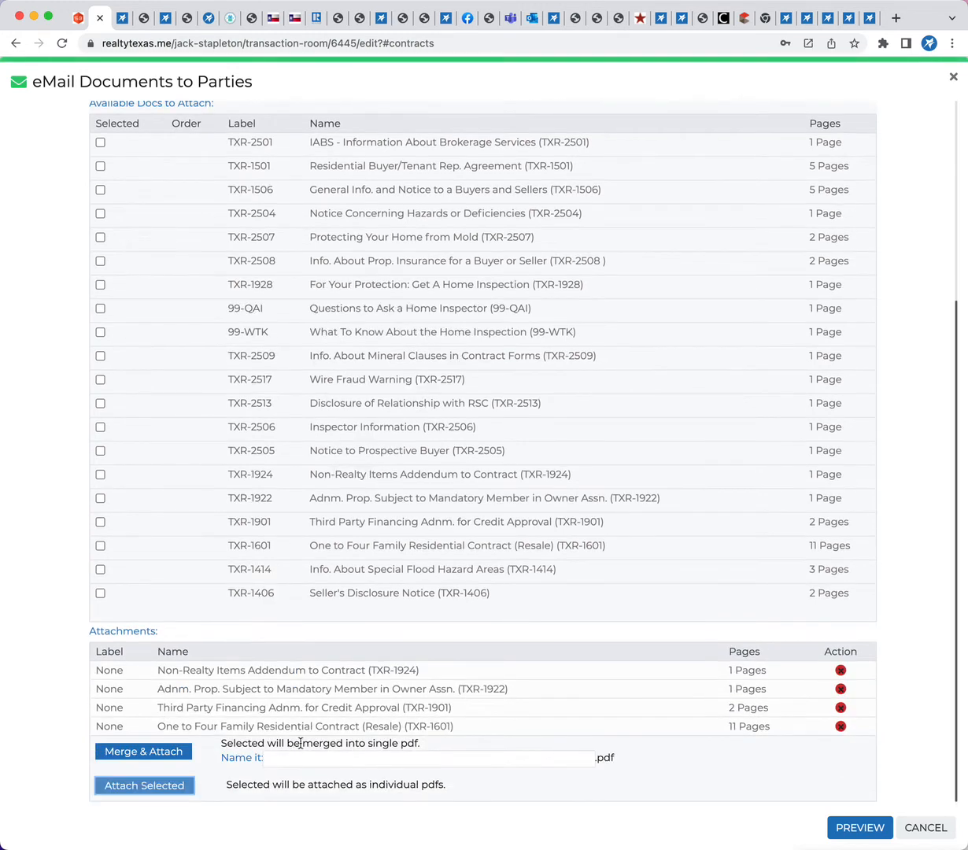
left_click(845, 830)
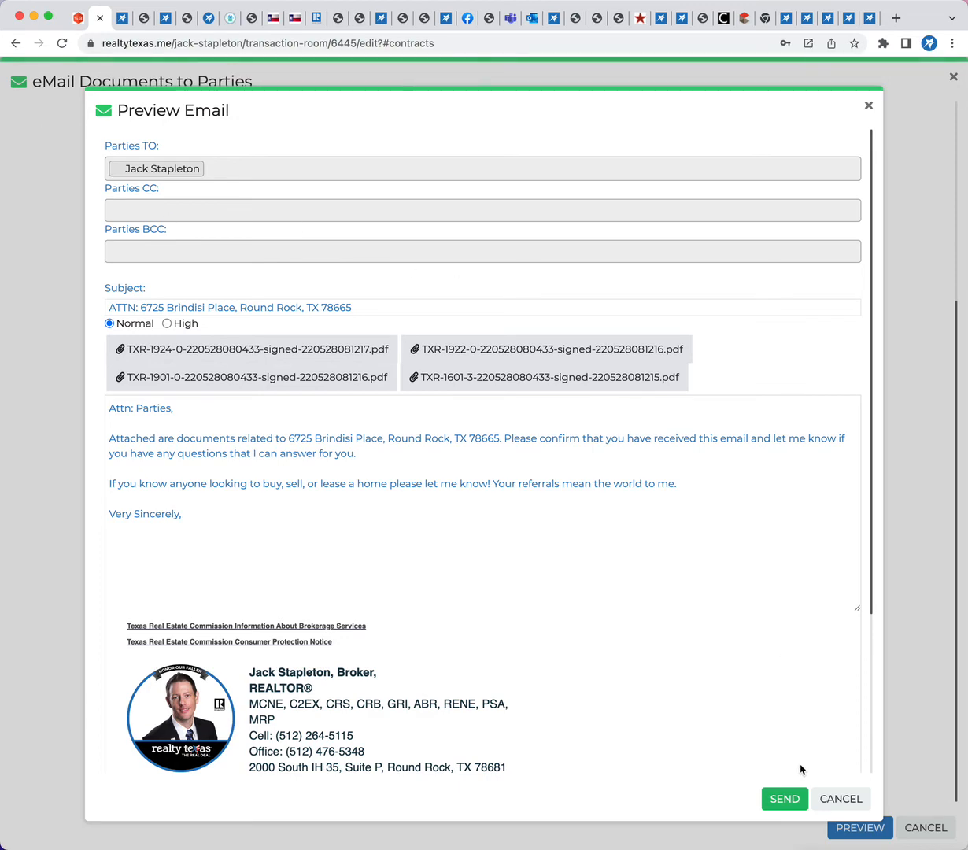
left_click(781, 797)
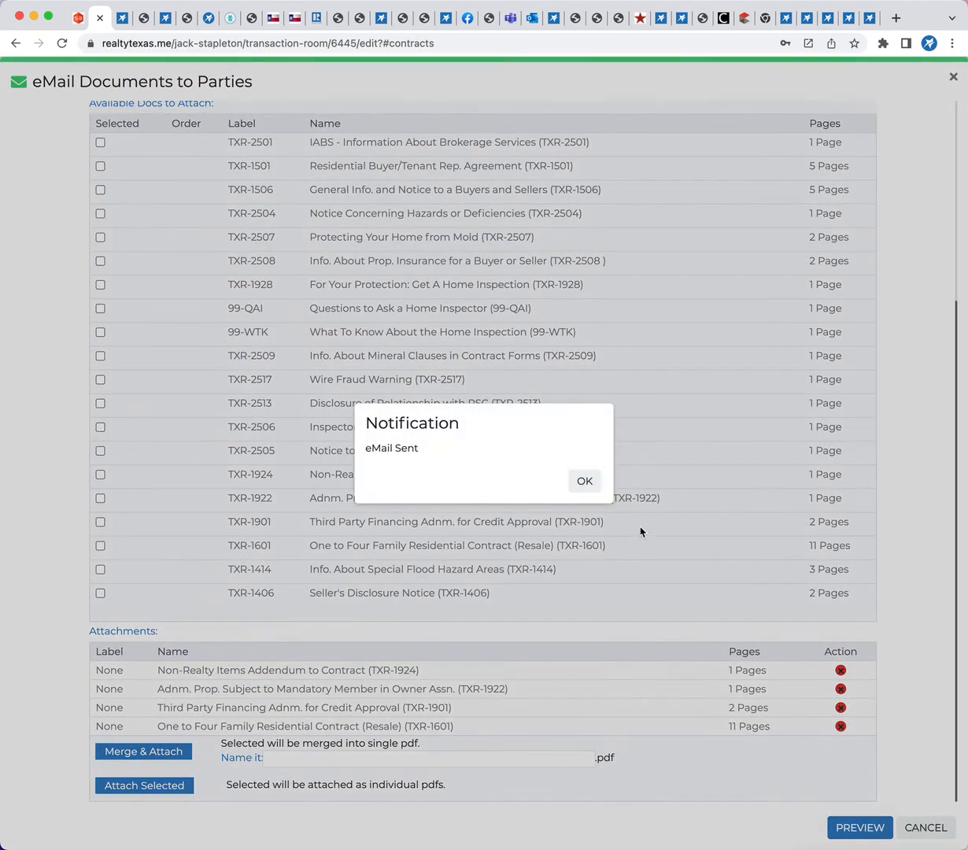
left_click(584, 481)
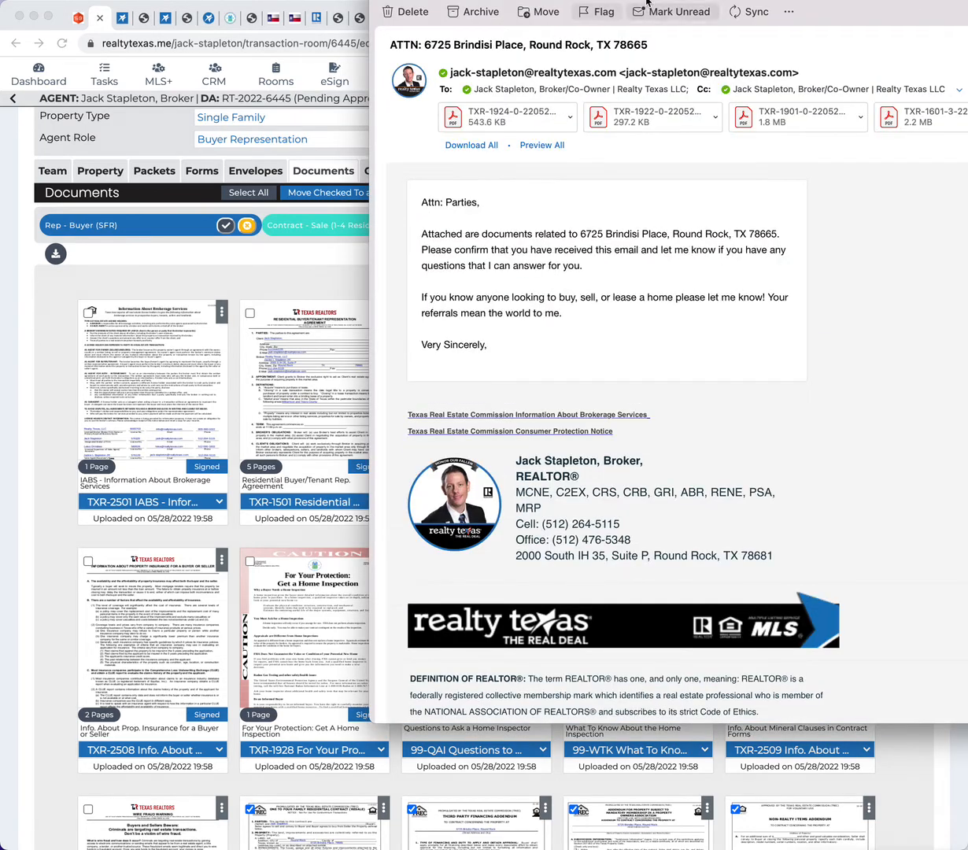
Examine the received email and its attachments in Outlook, and close the message
left_click_drag(639, 0, 317, 54)
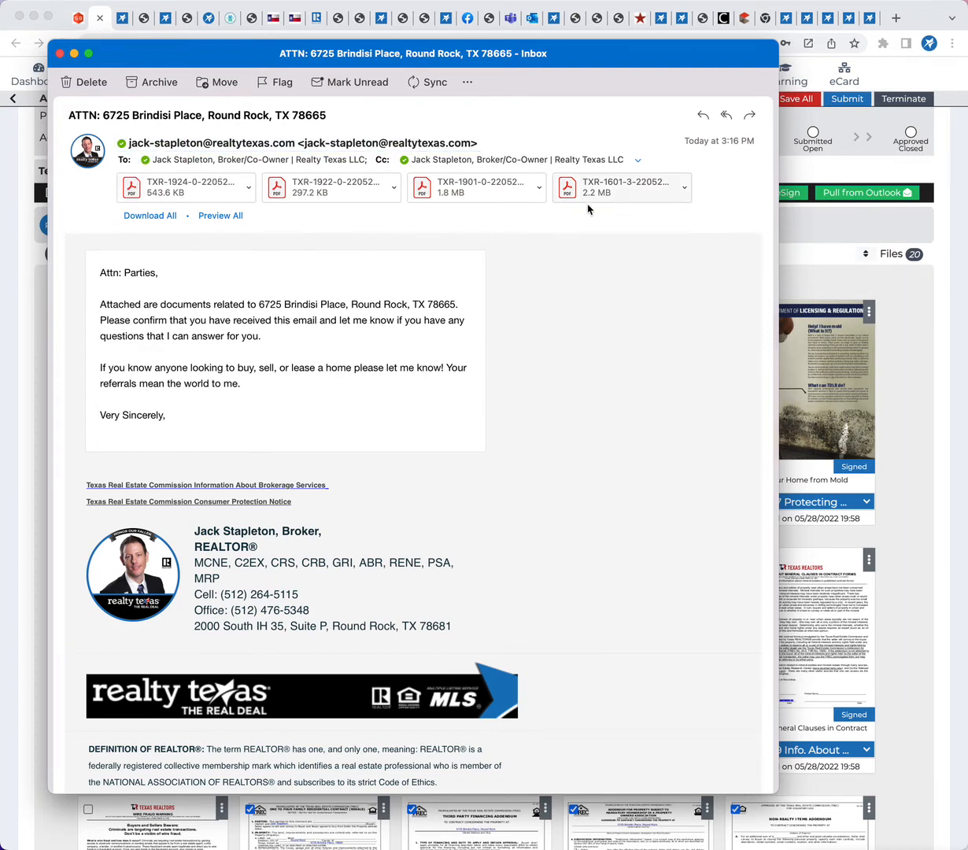
left_click(60, 54)
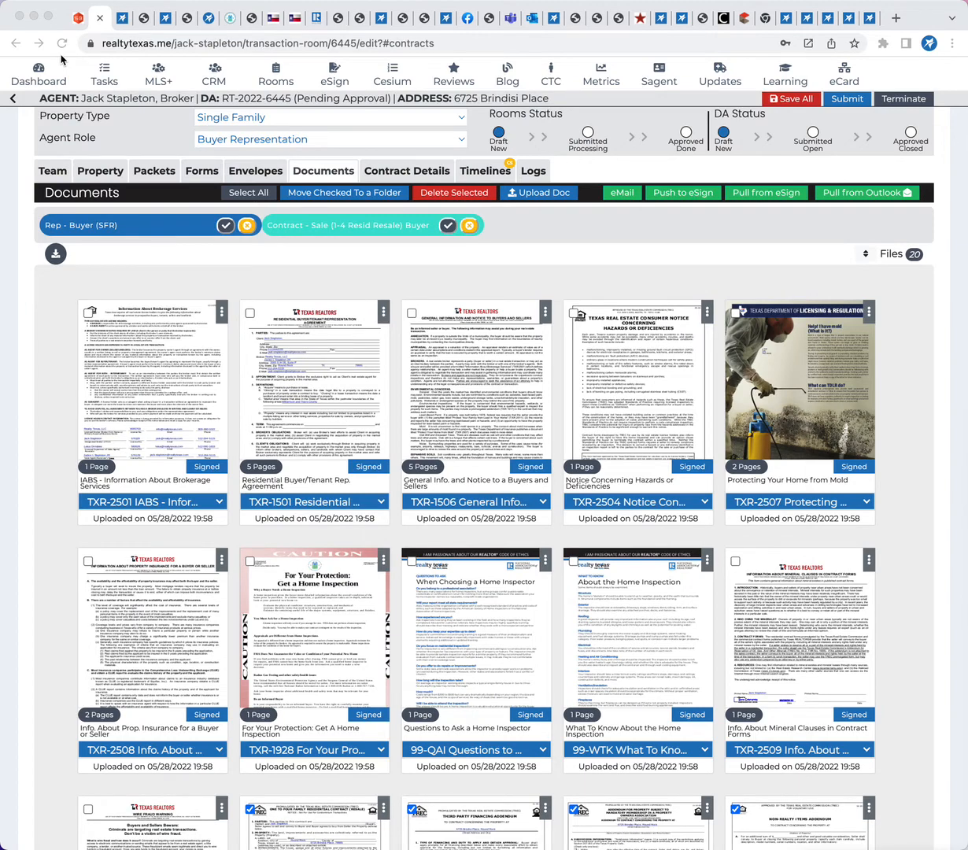
Select all documents of the Contract - Sale (1-4 Resid Resale) Buyer packet in the room
scroll(180, 501, "down", 4)
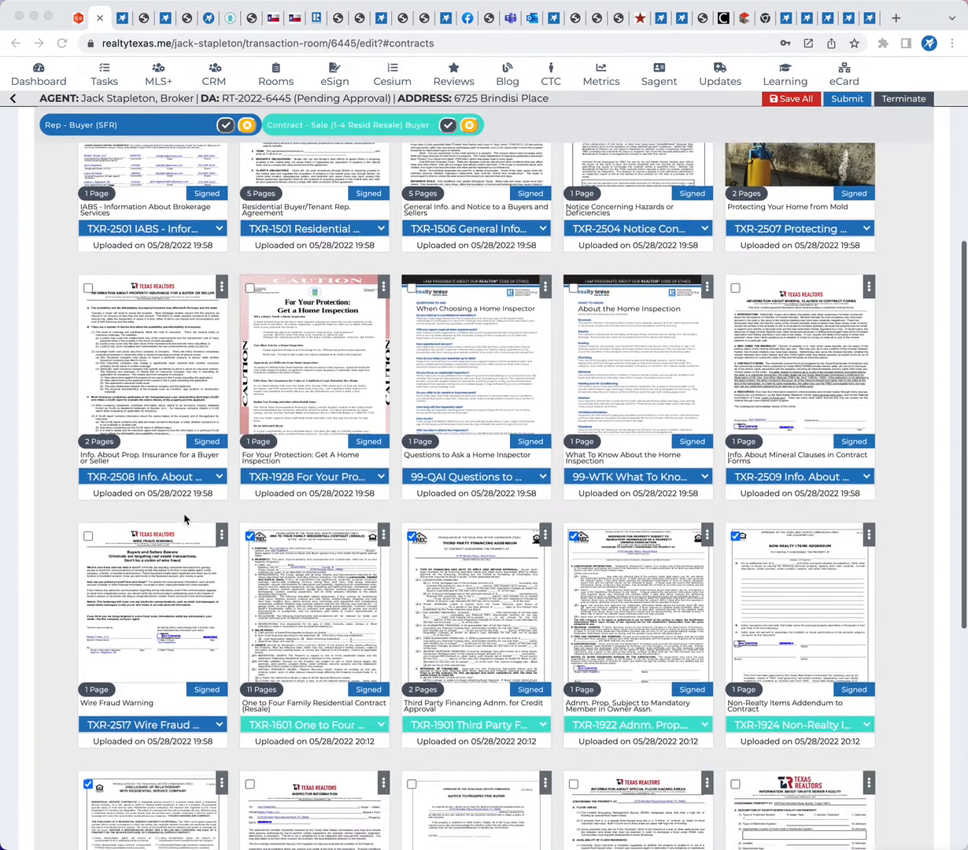
scroll(184, 520, "down", 5)
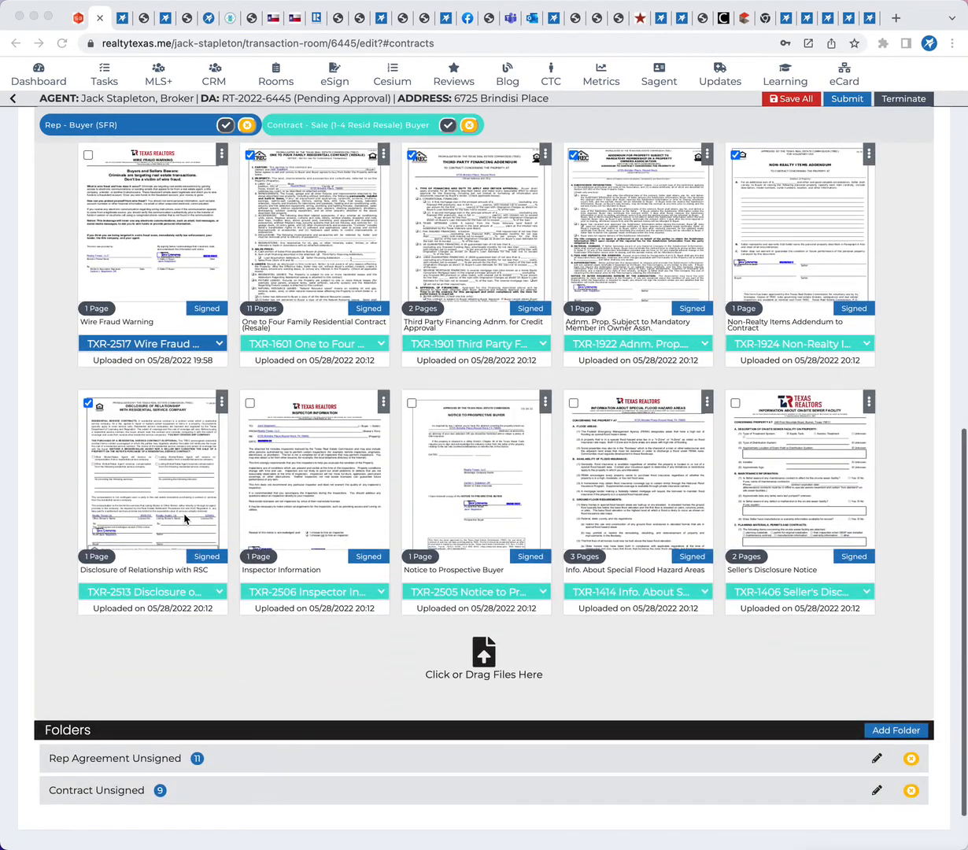
left_click(451, 126)
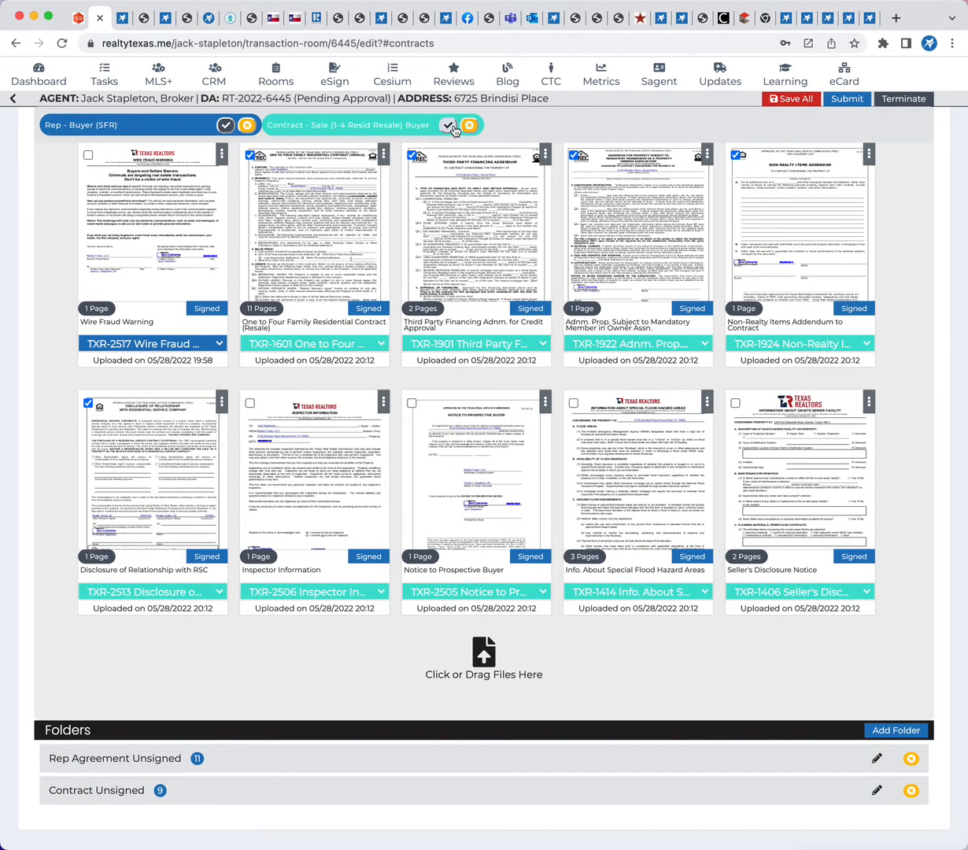
left_click(448, 125)
Add a folder to the room's documents and name it Contract Buyer Signed Only
scroll(403, 577, "down", 1)
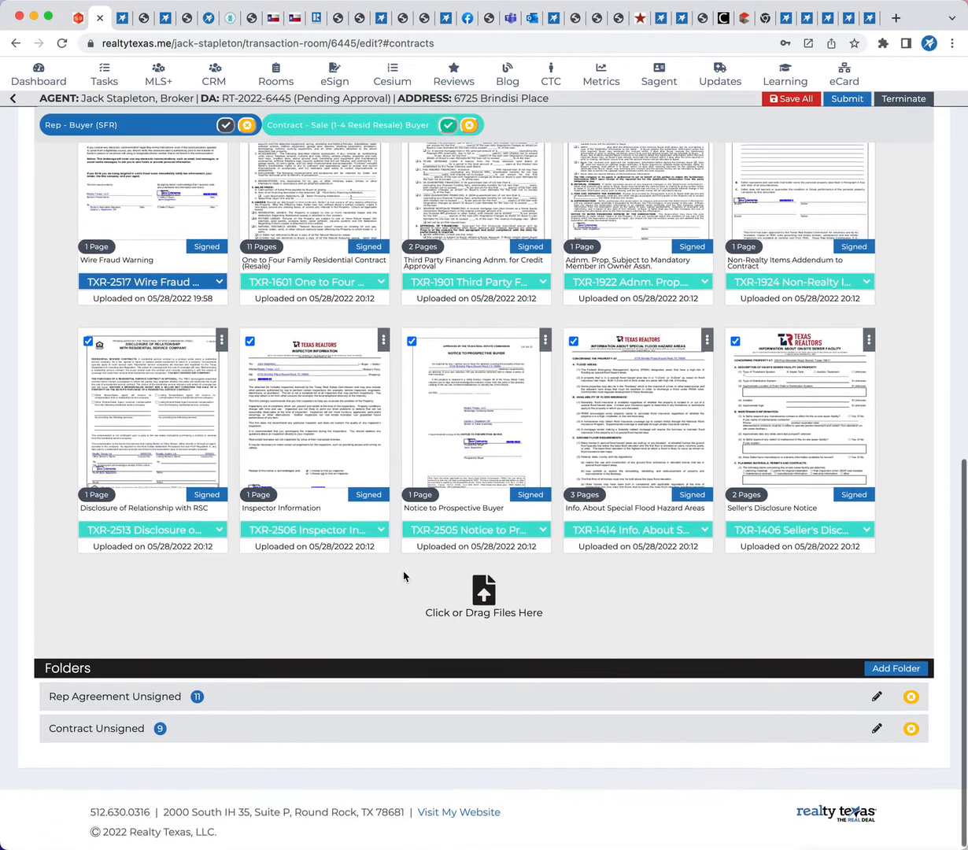
left_click(887, 668)
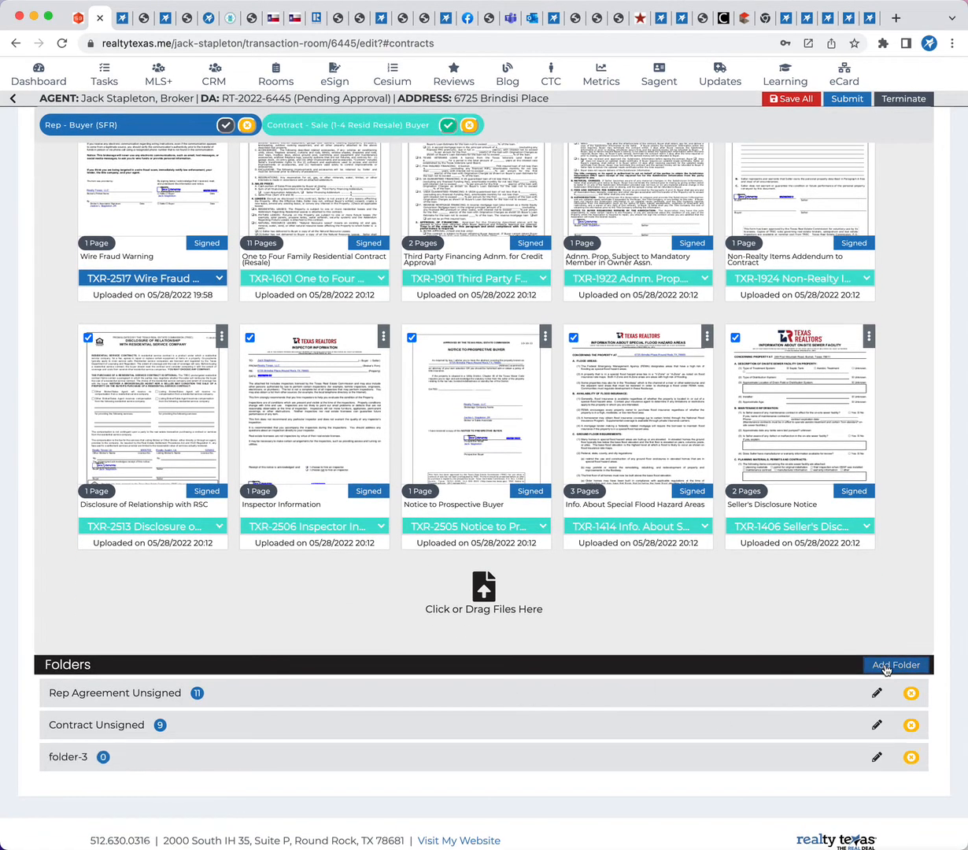
left_click(876, 756)
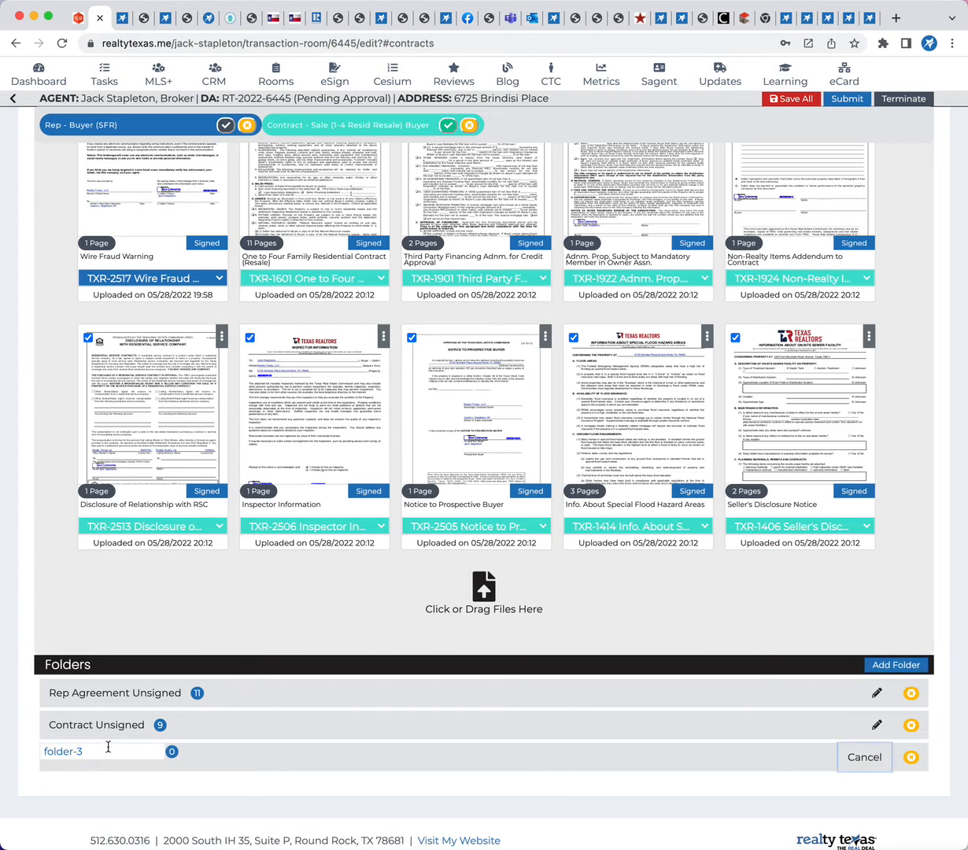
left_click_drag(107, 749, 29, 751)
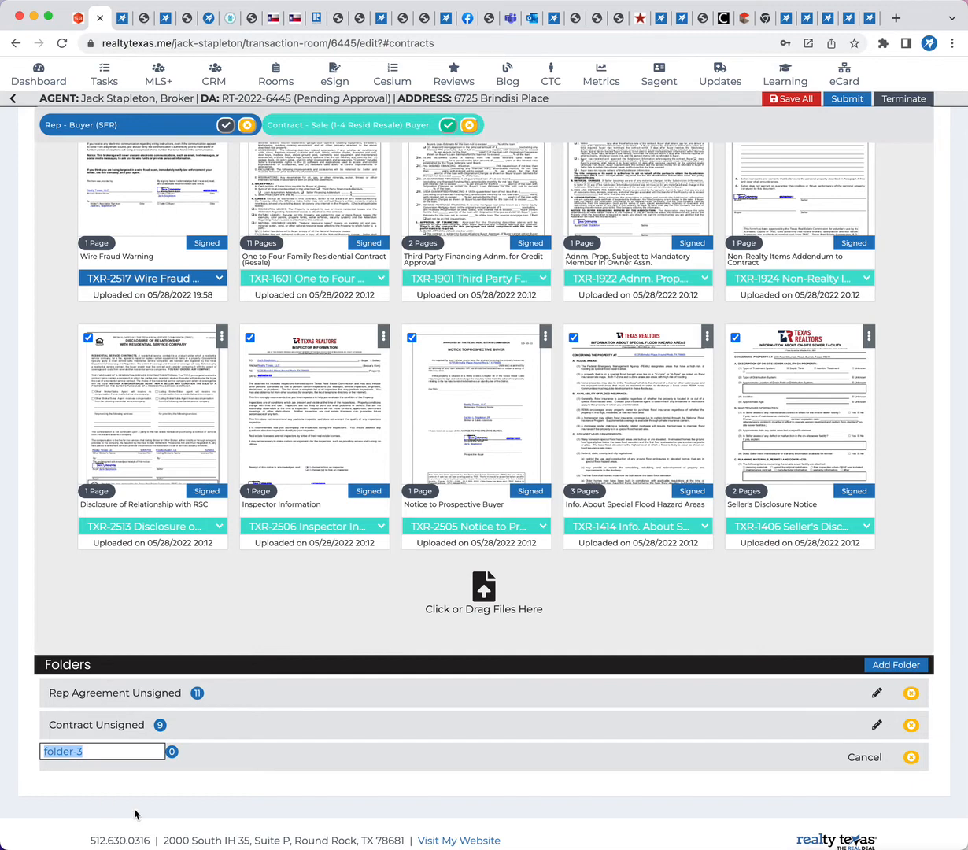
type("Contra")
type("ct")
type("Buyer Signed C")
type("rig")
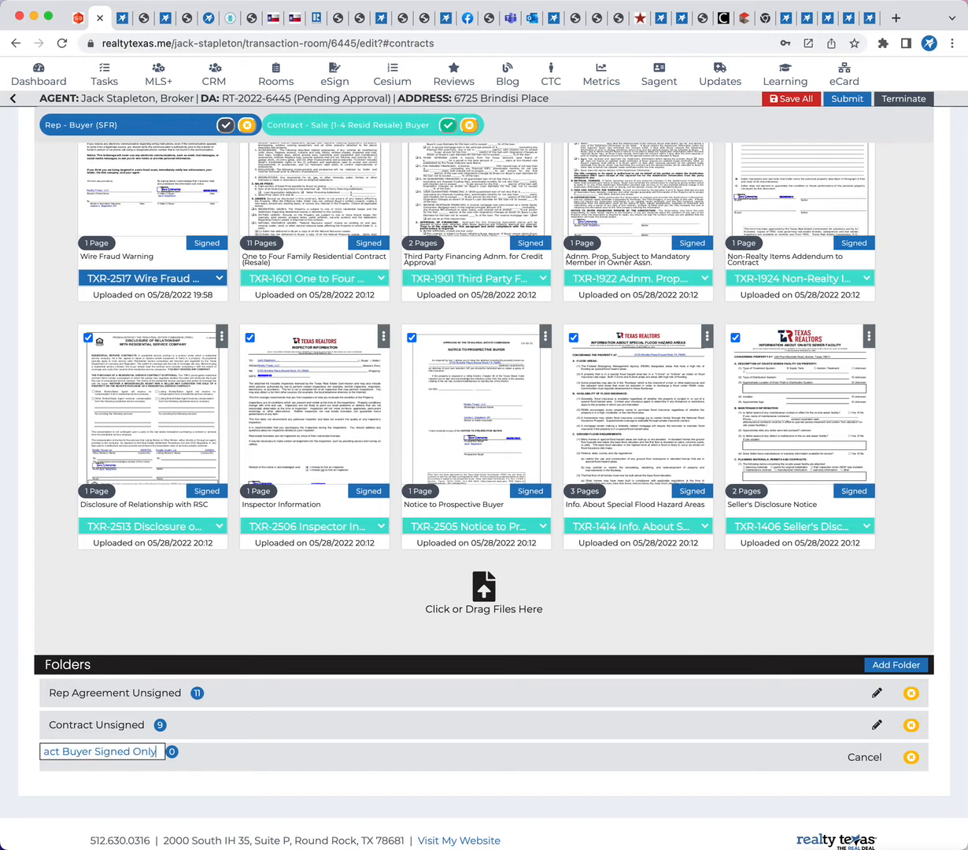
key("Return")
Move the checked contract documents to the Contract Buyer Signed Only folder
scroll(476, 580, "down", 2)
scroll(476, 580, "down", 5)
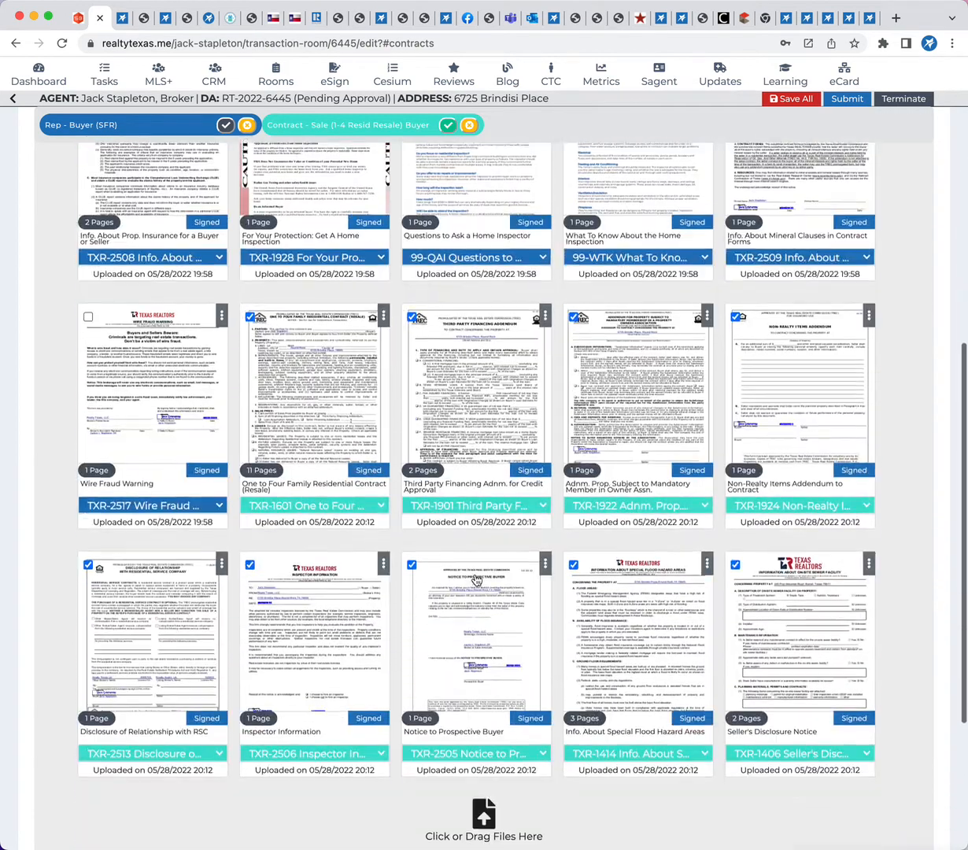
scroll(446, 601, "up", 2)
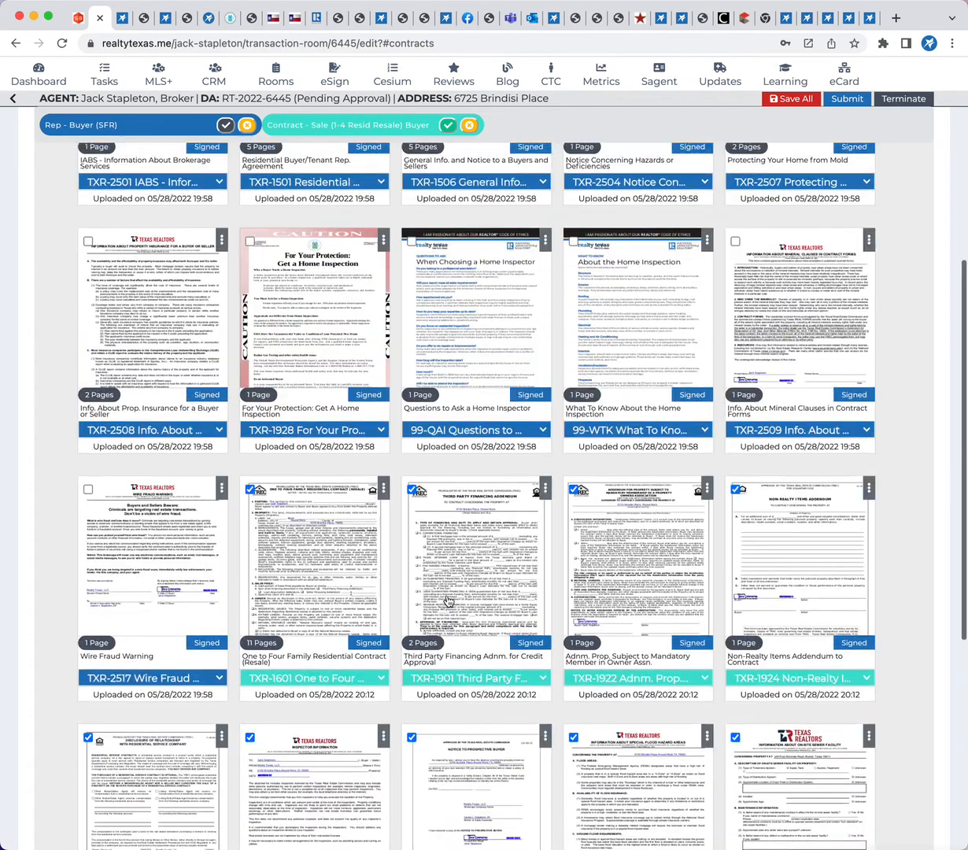
scroll(354, 415, "up", 12)
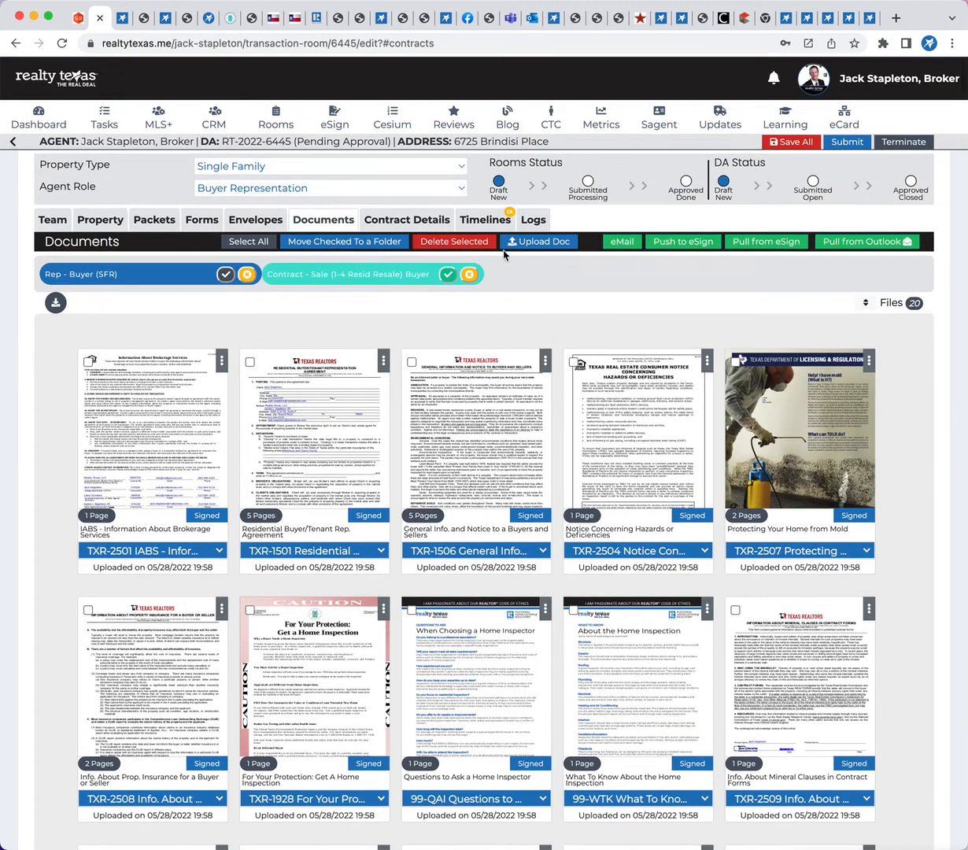
left_click(347, 245)
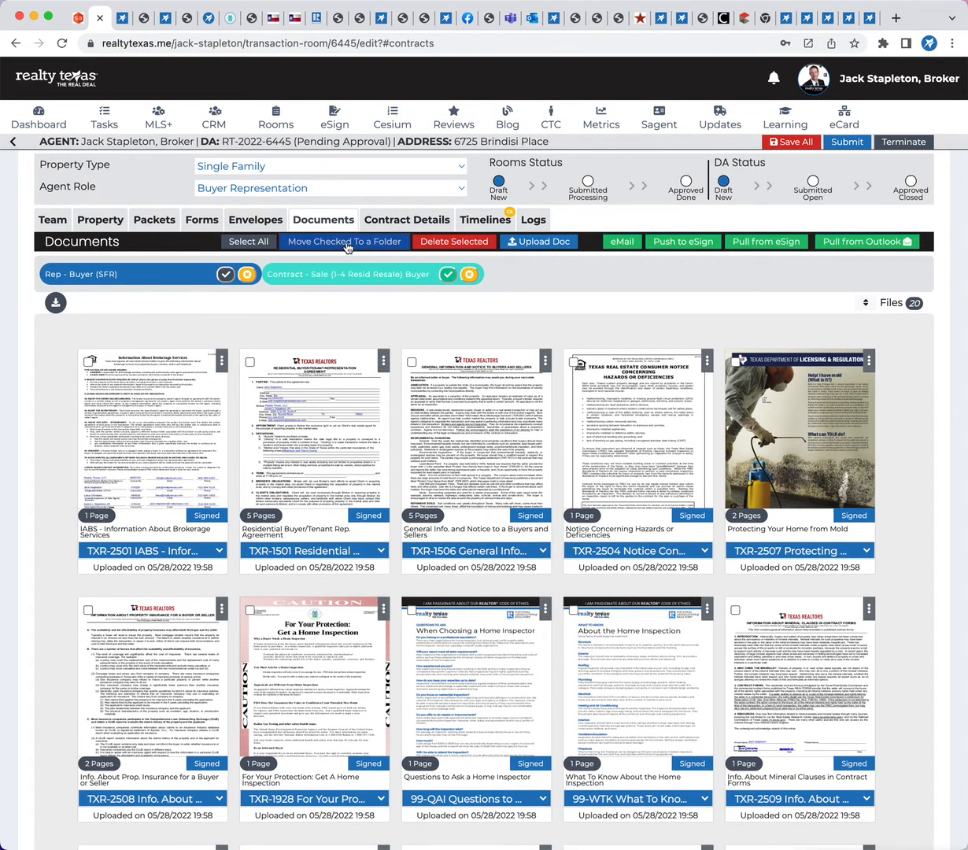
left_click(432, 436)
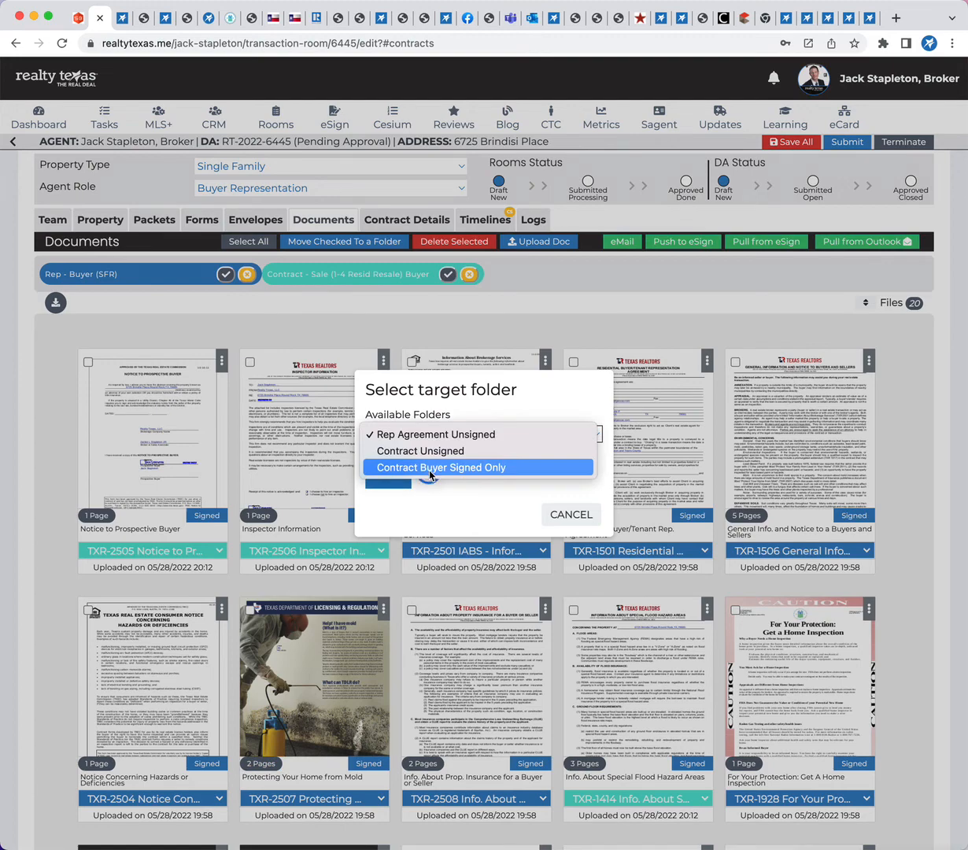
left_click(429, 469)
left_click(390, 472)
scroll(674, 675, "down", 7)
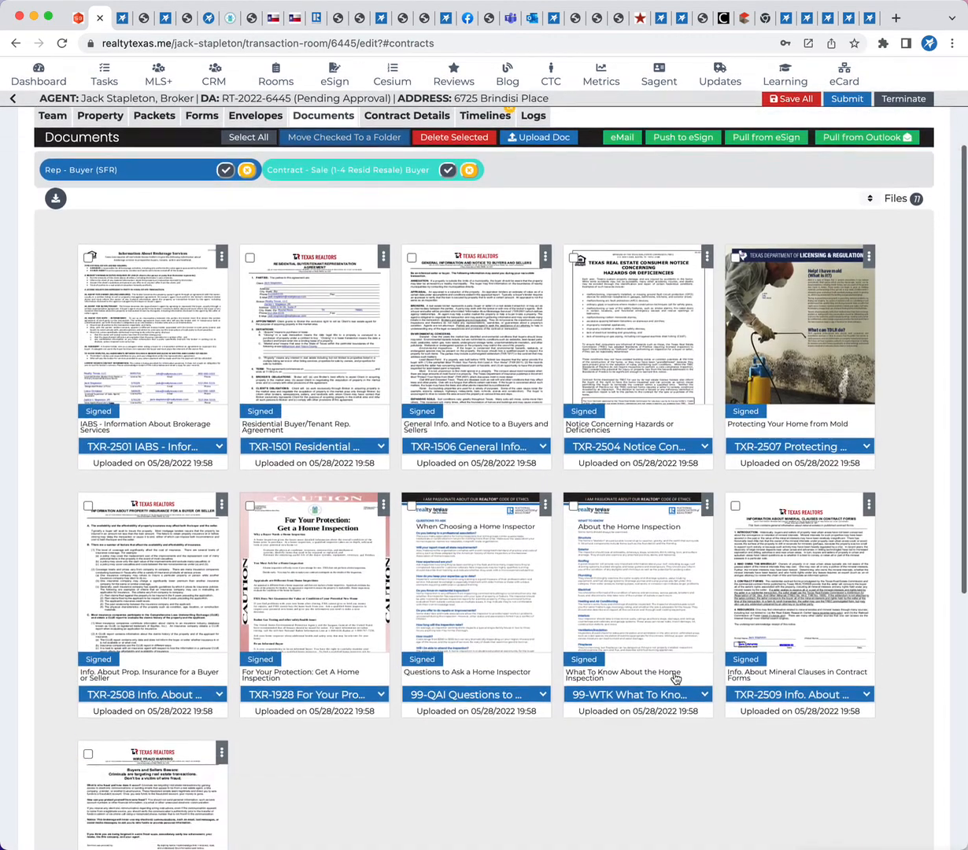
Open the TXR-1601 One to Four Family Residential Contract form and enter 4660564 as the sum of all financing under Sales Price
scroll(675, 678, "up", 1)
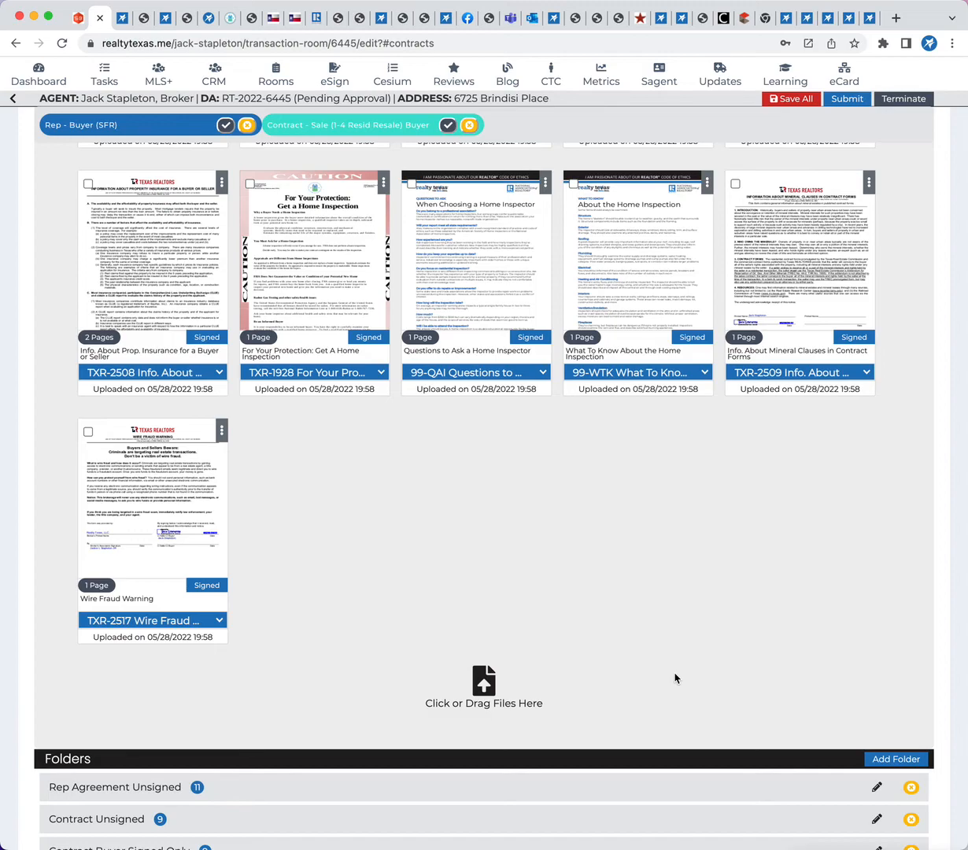
scroll(675, 678, "up", 6)
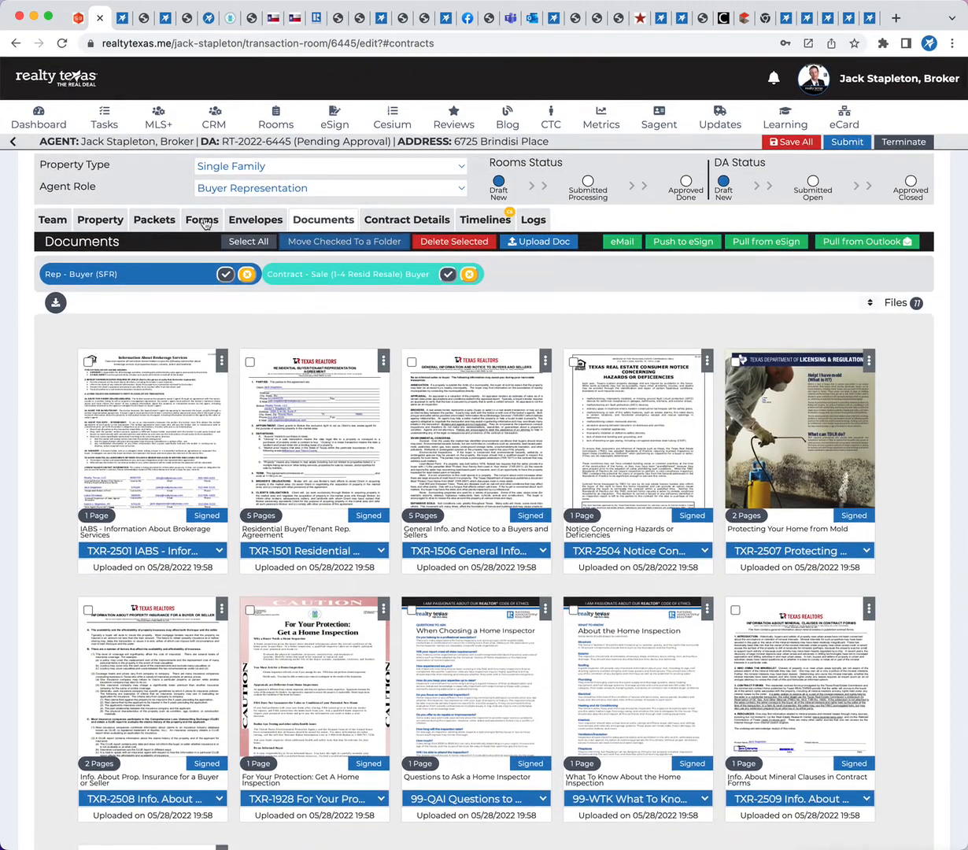
left_click(192, 220)
scroll(157, 567, "down", 2)
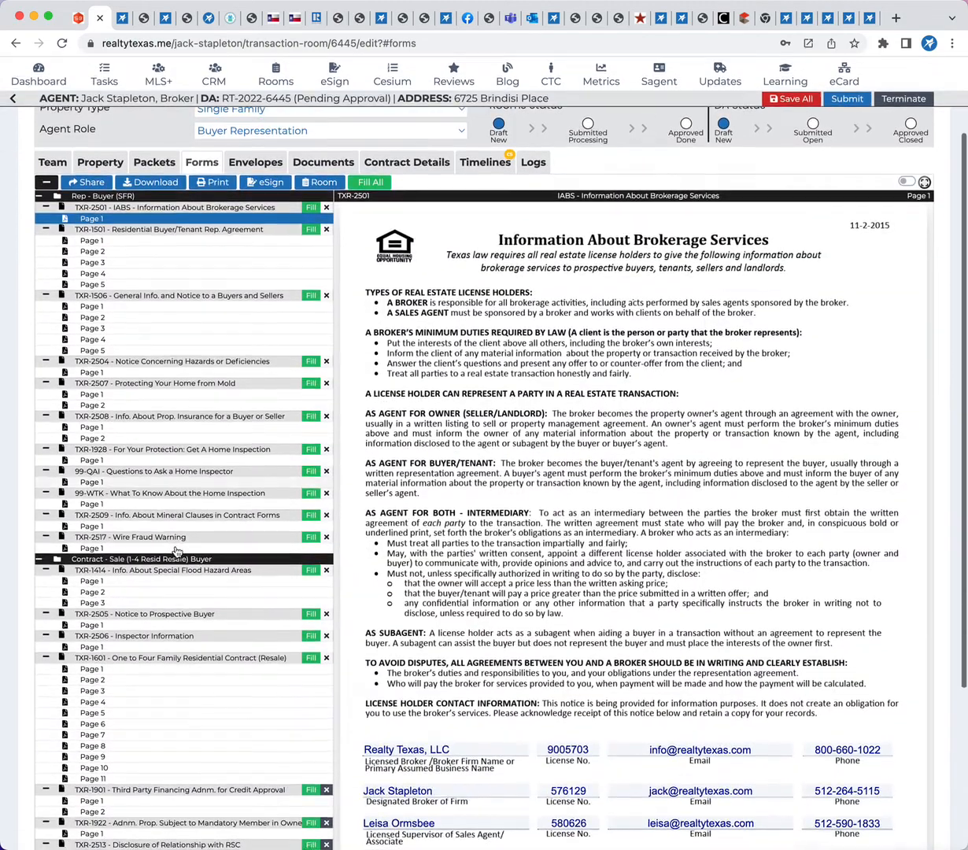
scroll(130, 589, "down", 2)
left_click(149, 517)
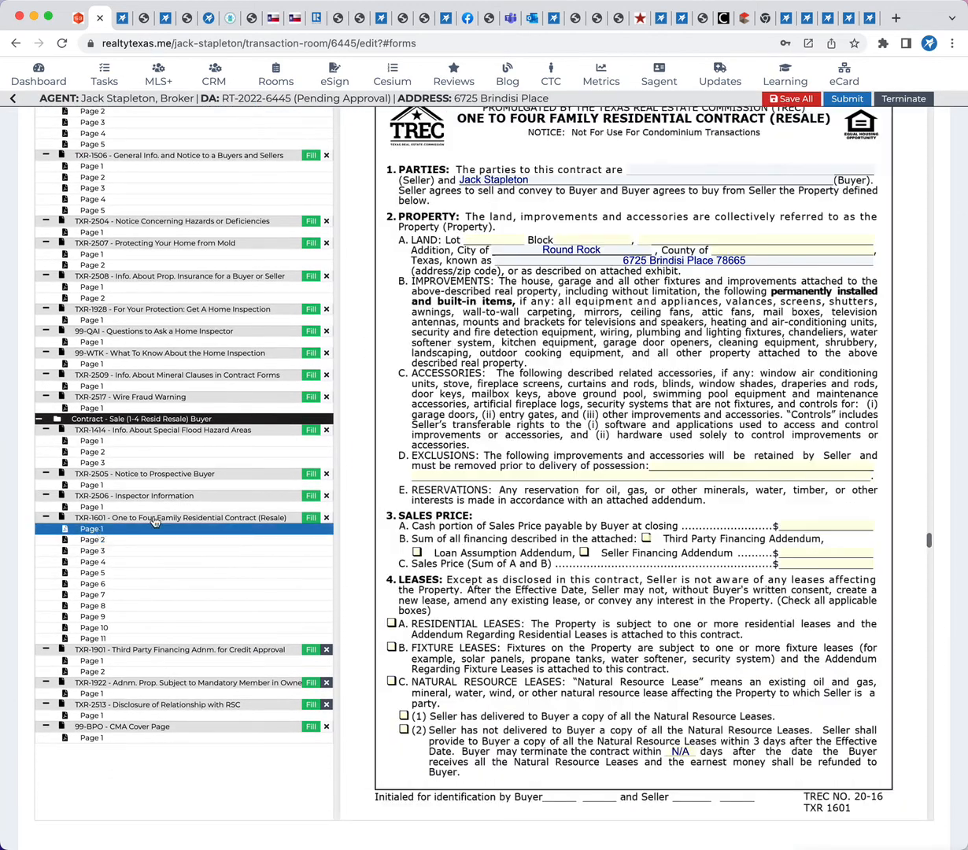
left_click(809, 548)
type("4660564")
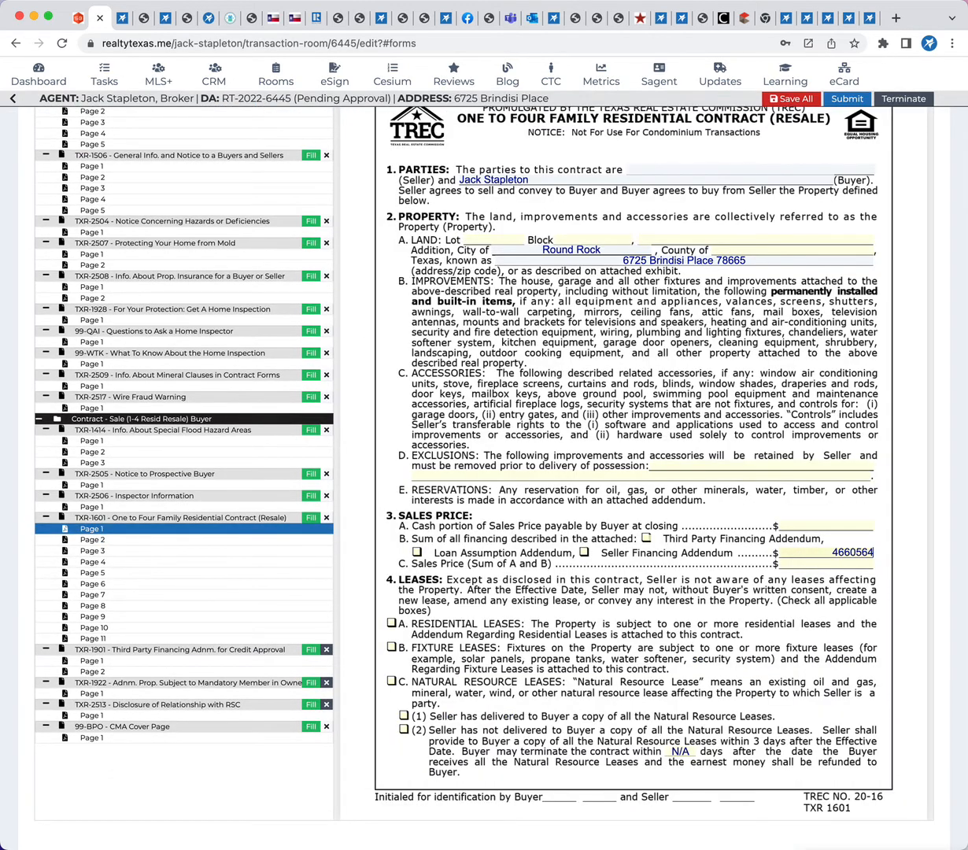
Add the filled TXR-1601 One to Four Family Residential Contract (Resale) form to the room's documents
scroll(233, 547, "up", 3)
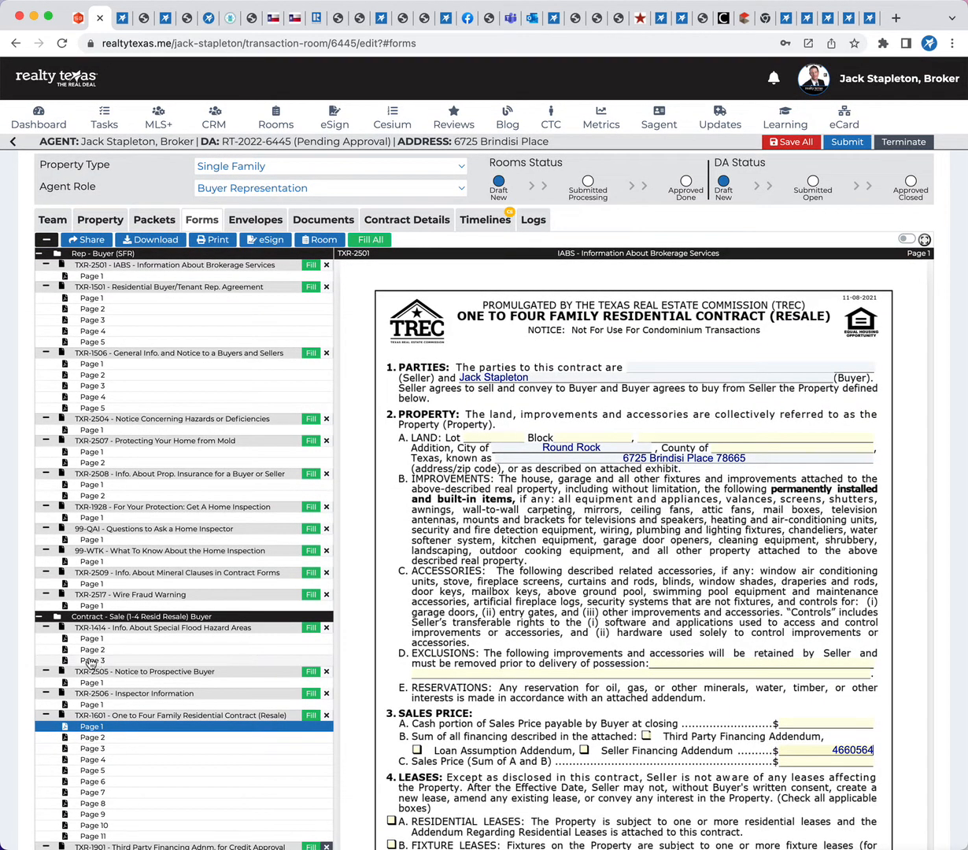
left_click(109, 717)
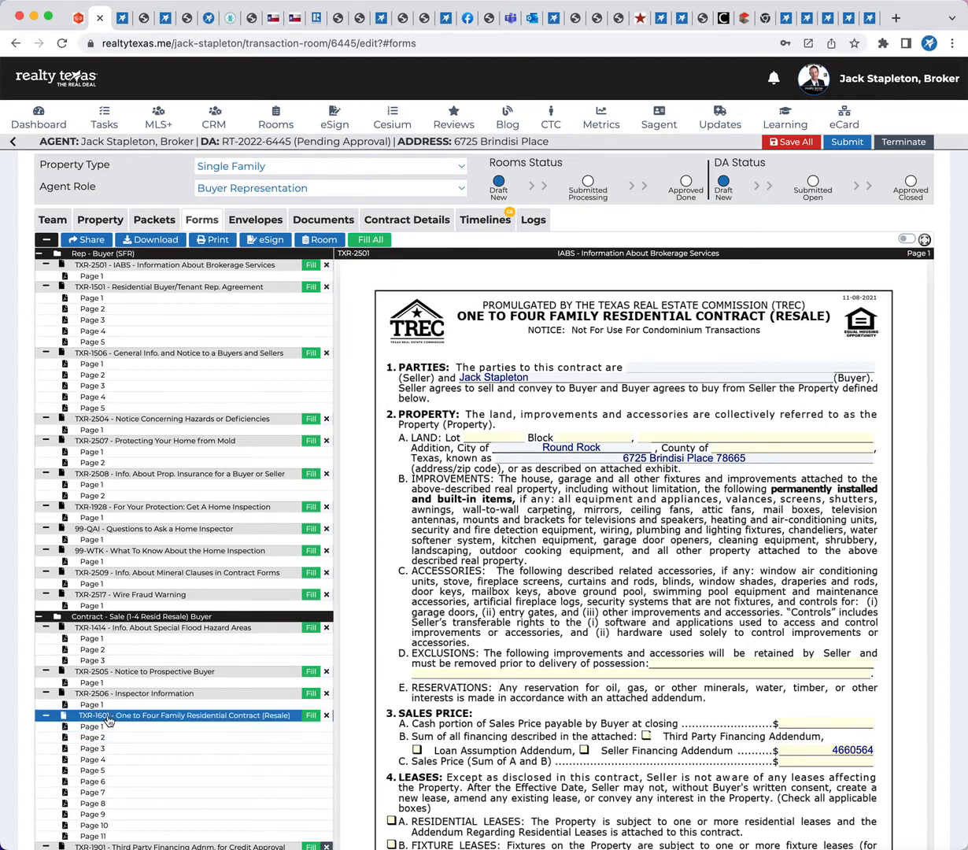
left_click(319, 240)
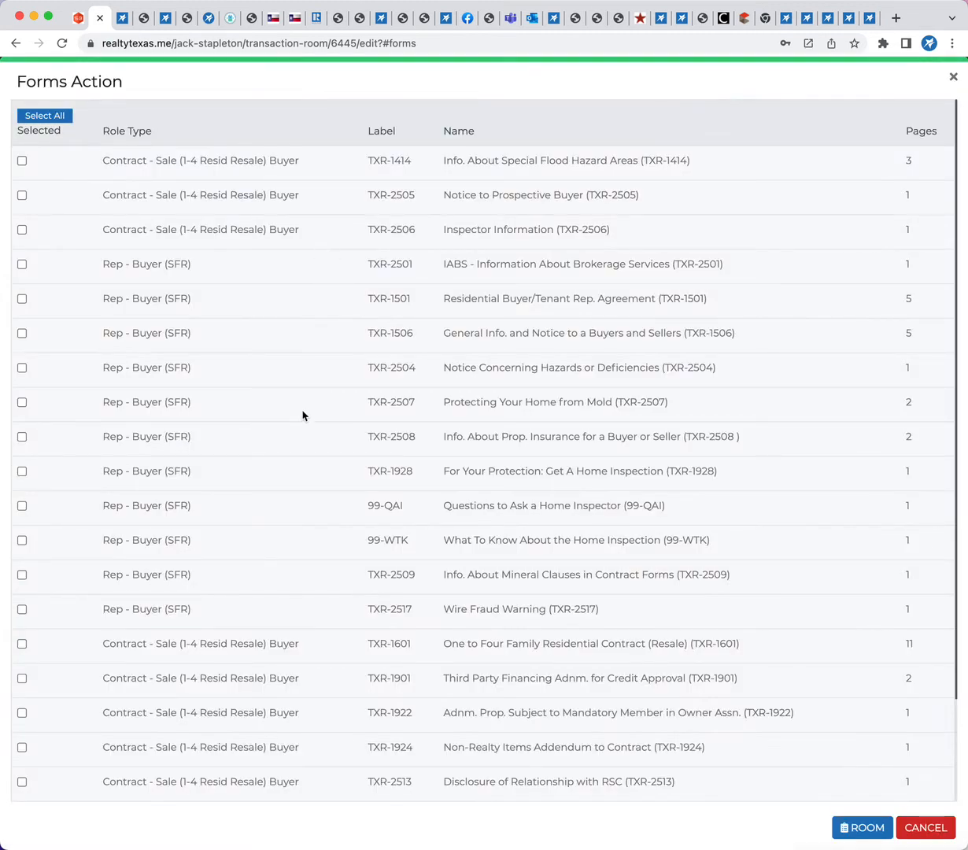
scroll(303, 416, "down", 1)
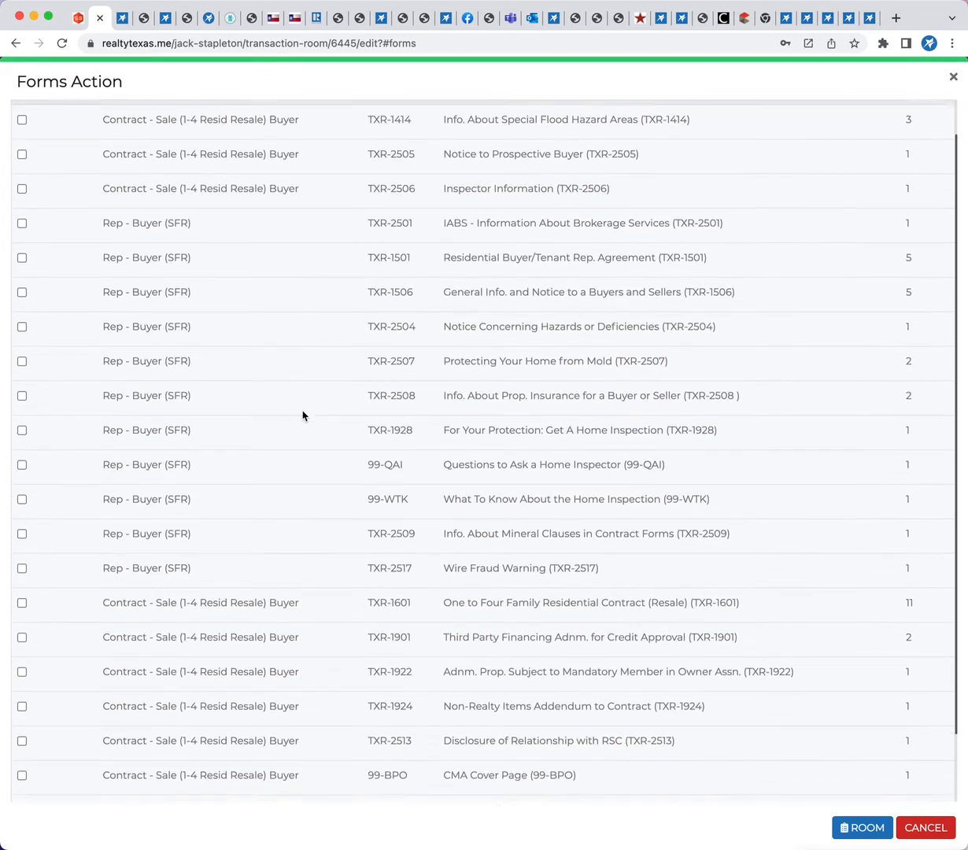
left_click(22, 596)
left_click(856, 829)
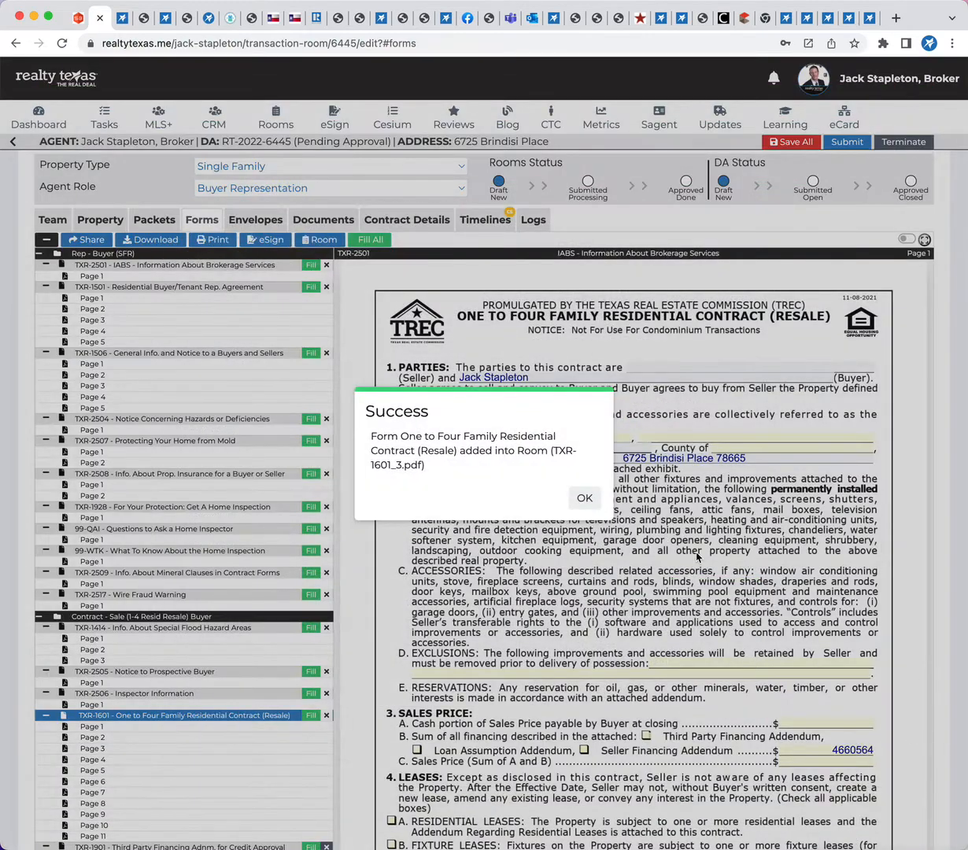
left_click(594, 510)
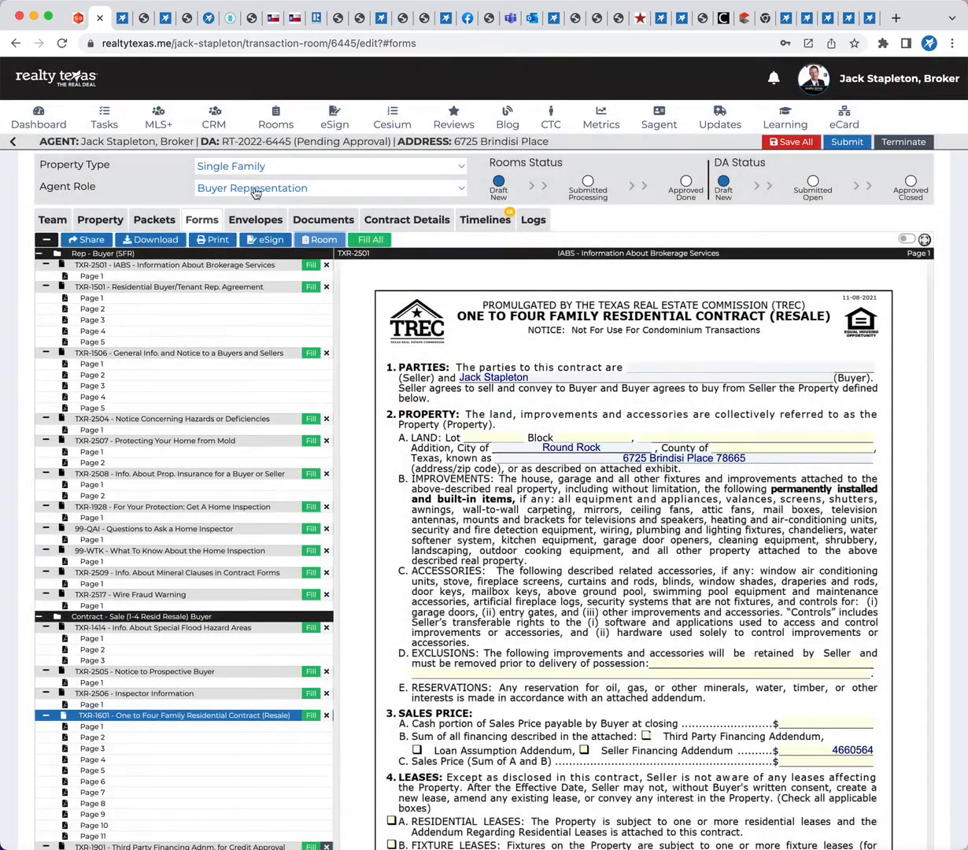
Delete the unsigned TXR-1601 One to Four Family Residential Contract from the room's documents
left_click(310, 219)
scroll(600, 526, "down", 6)
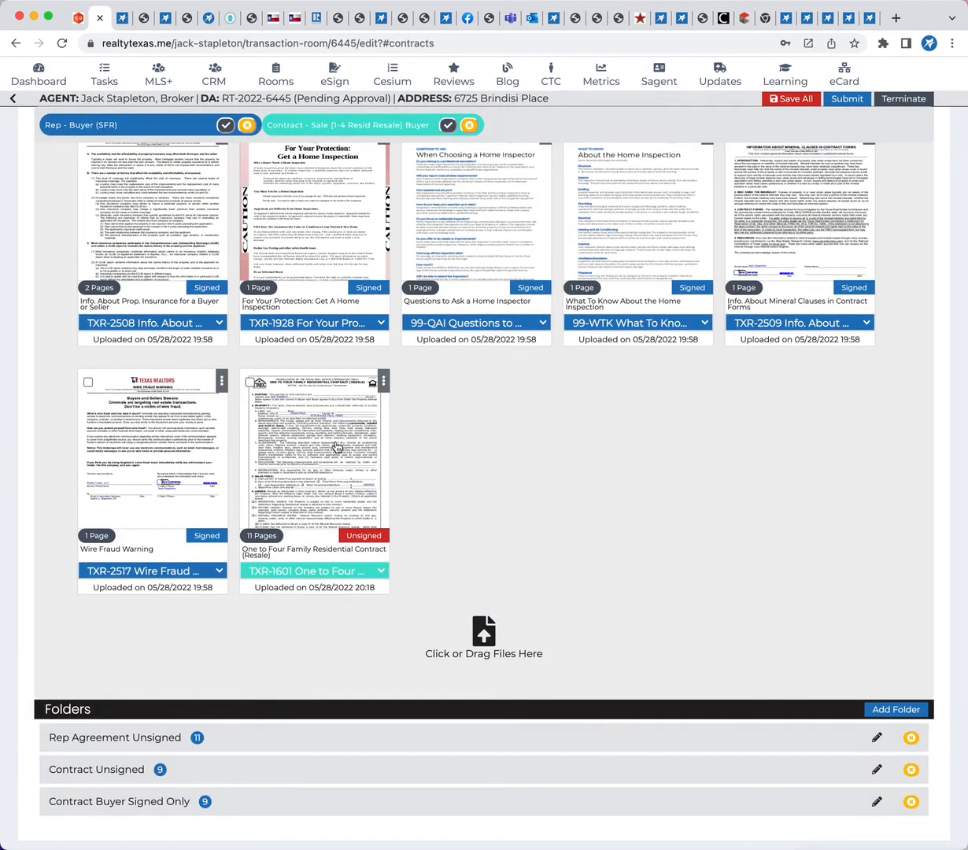
left_click(250, 383)
scroll(268, 338, "up", 10)
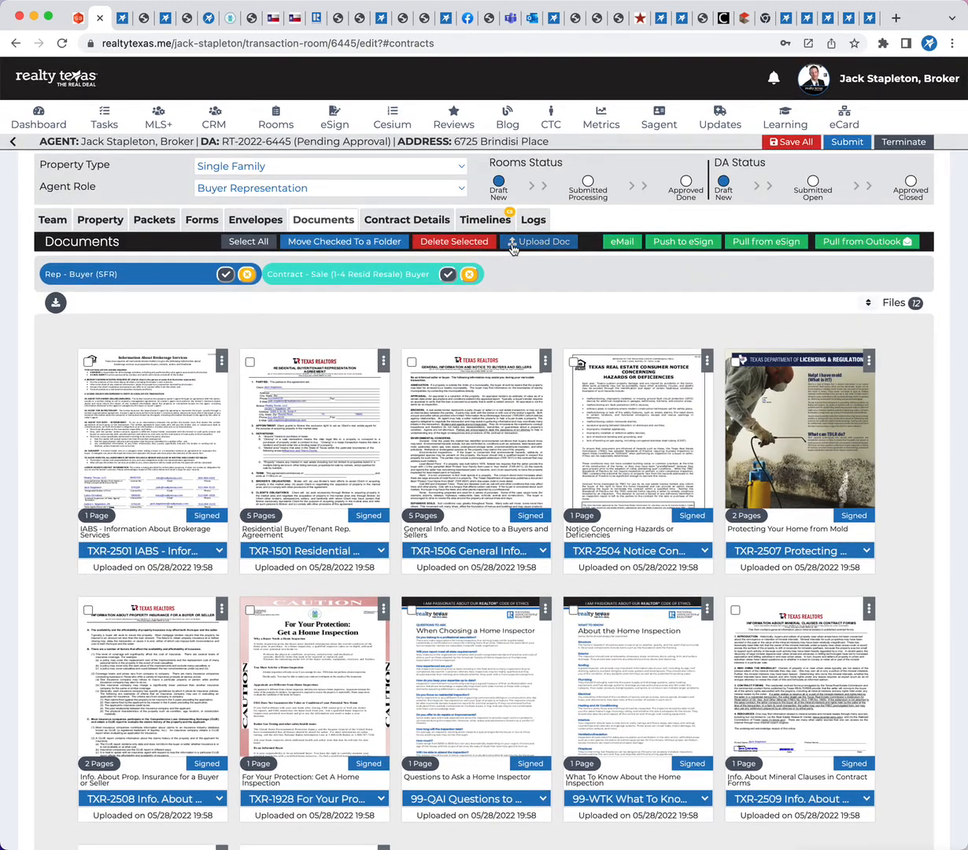
scroll(438, 525, "down", 5)
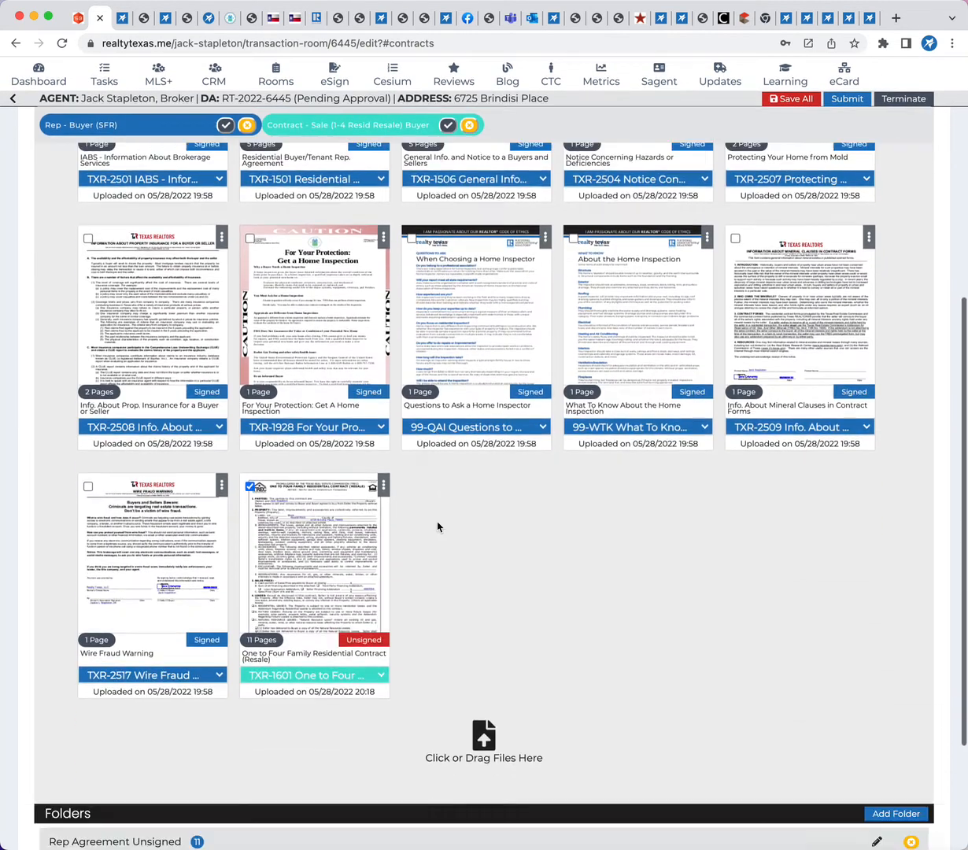
scroll(438, 527, "down", 2)
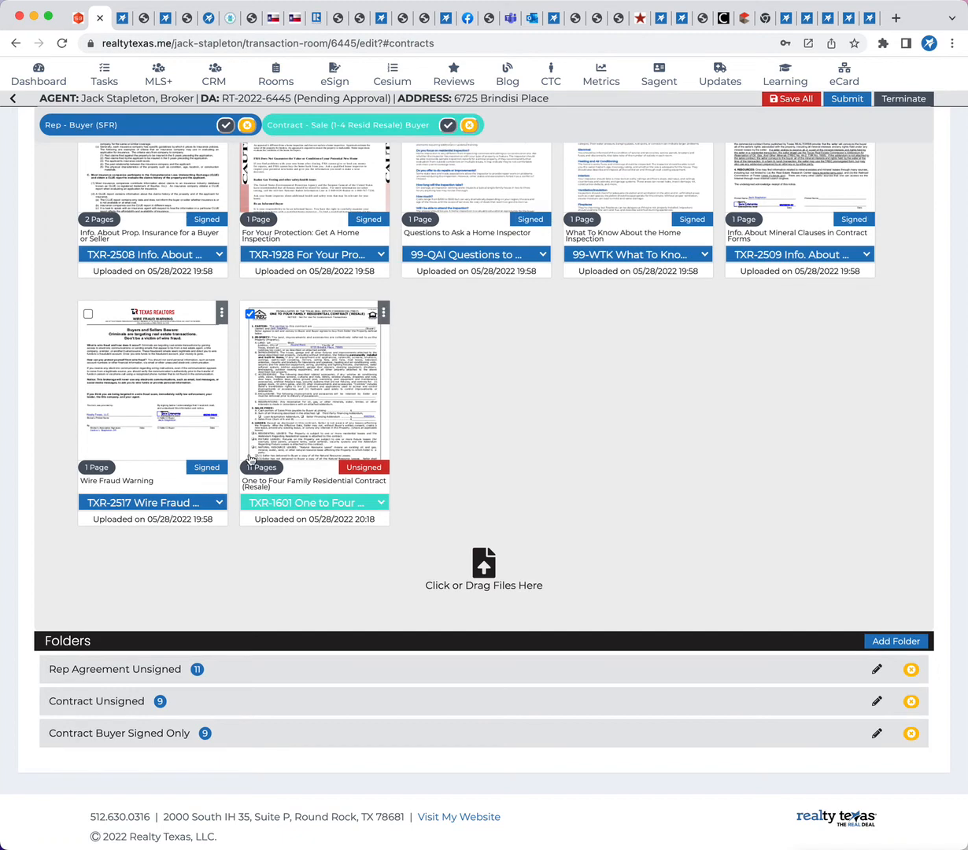
left_click(385, 314)
left_click(328, 338)
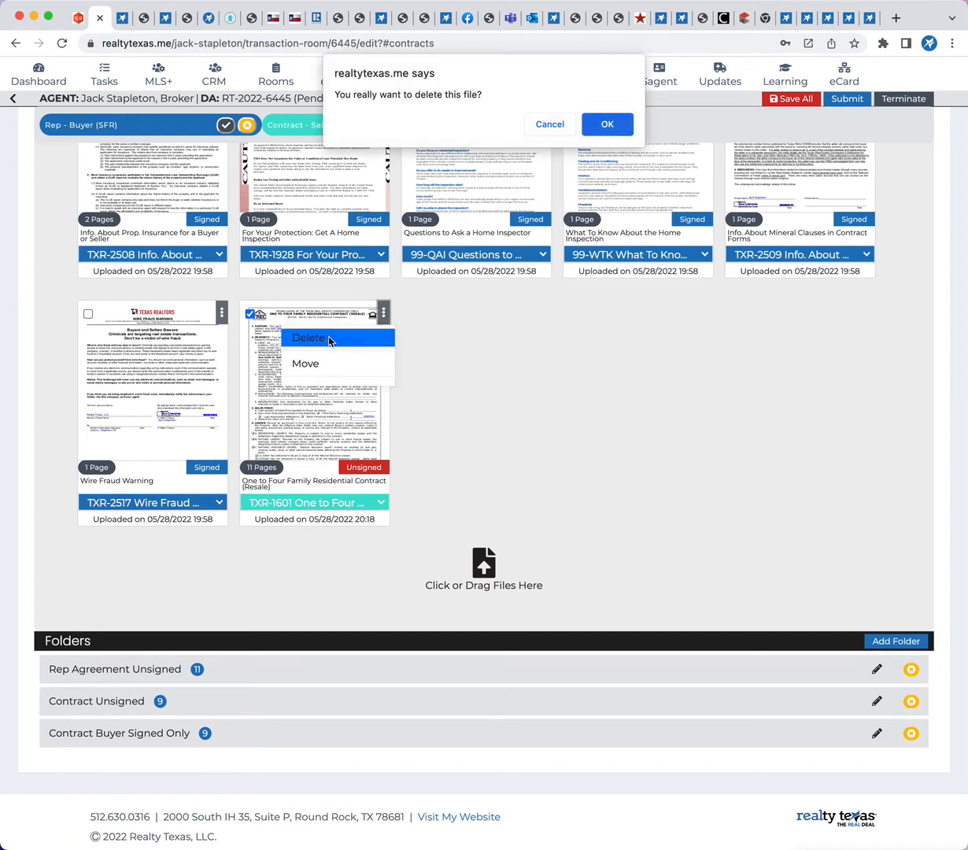
left_click(607, 125)
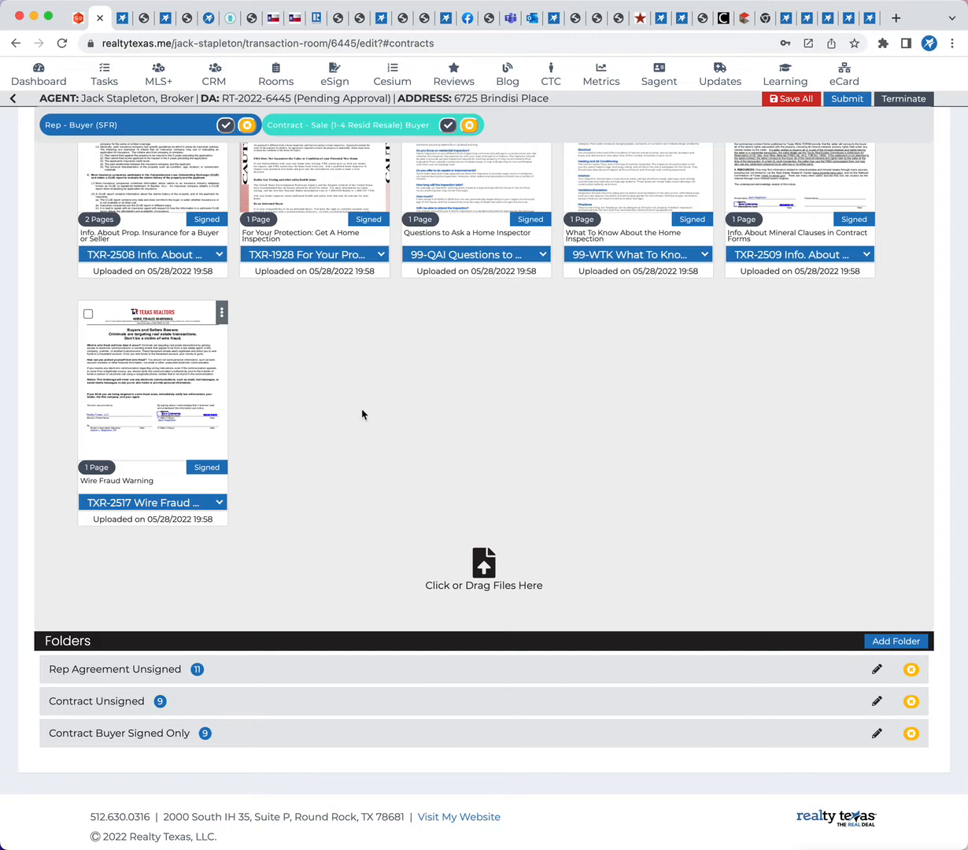
Pull documents from Outlook and open the attachments of the COMPLETED Please eSign email received 5/28/2022 3:12:07 PM
scroll(518, 413, "up", 7)
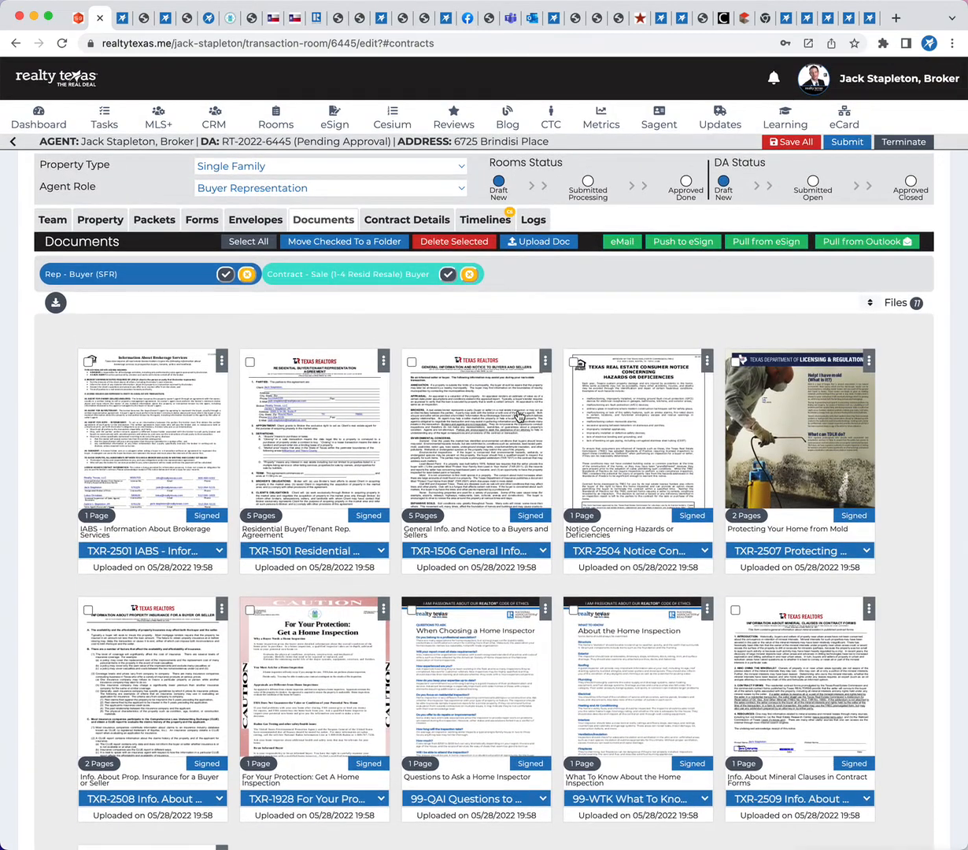
left_click(848, 249)
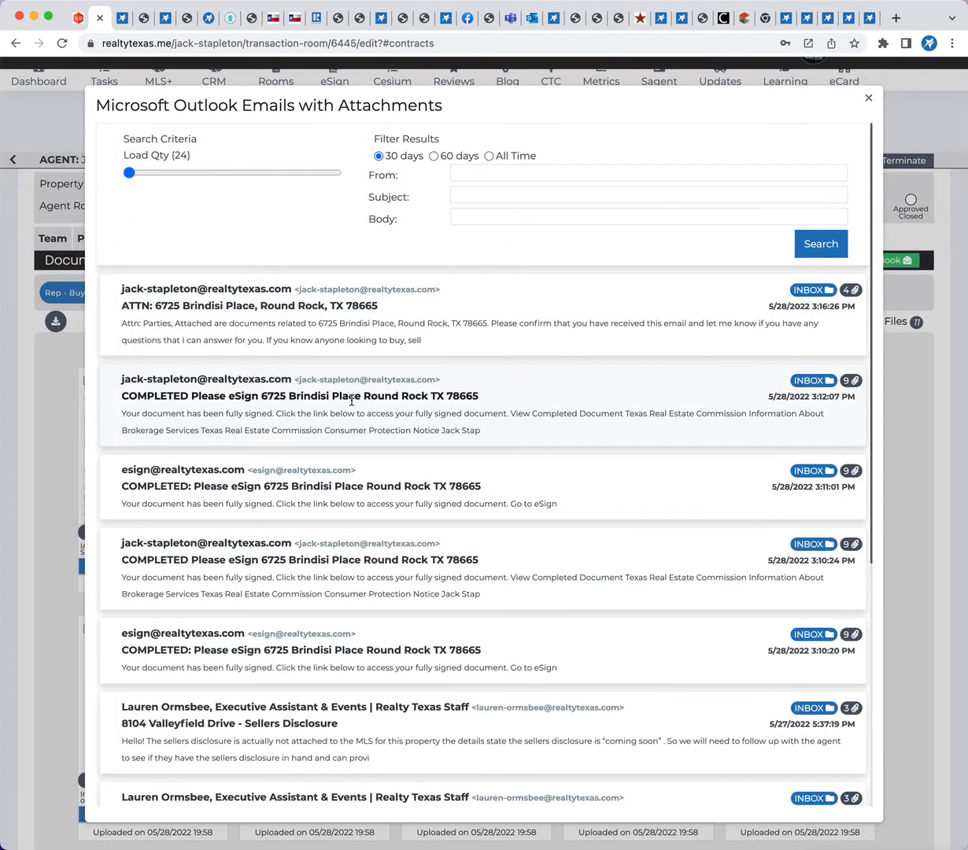
left_click(354, 412)
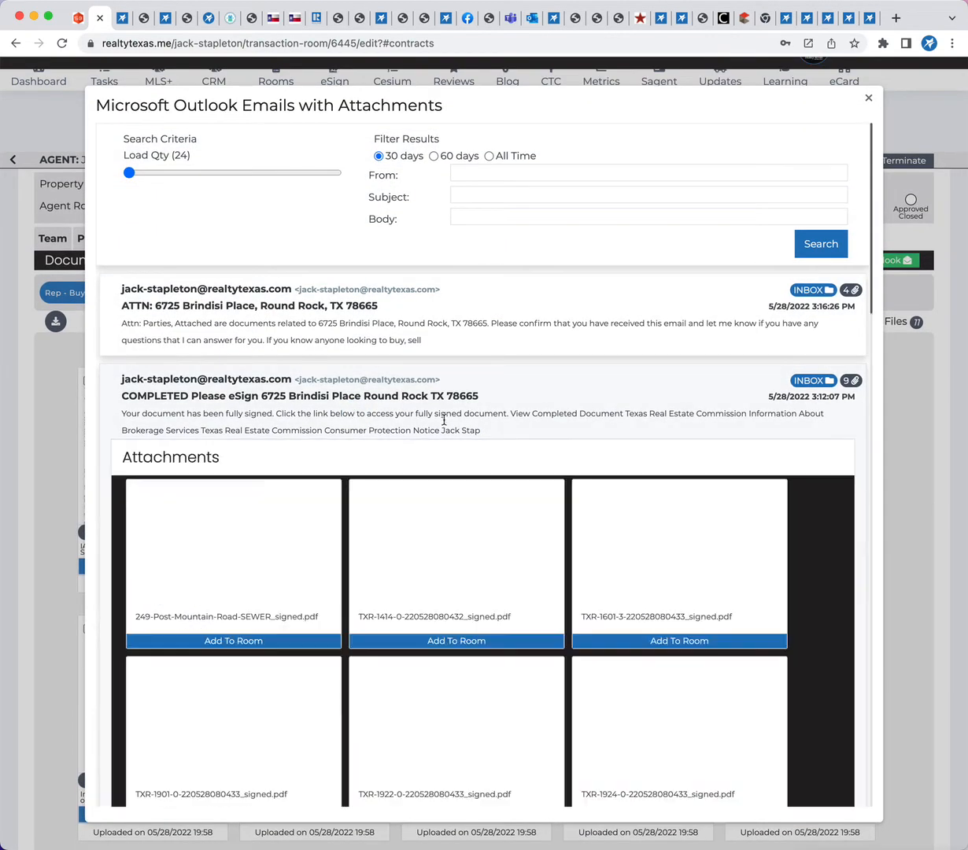
scroll(348, 556, "down", 3)
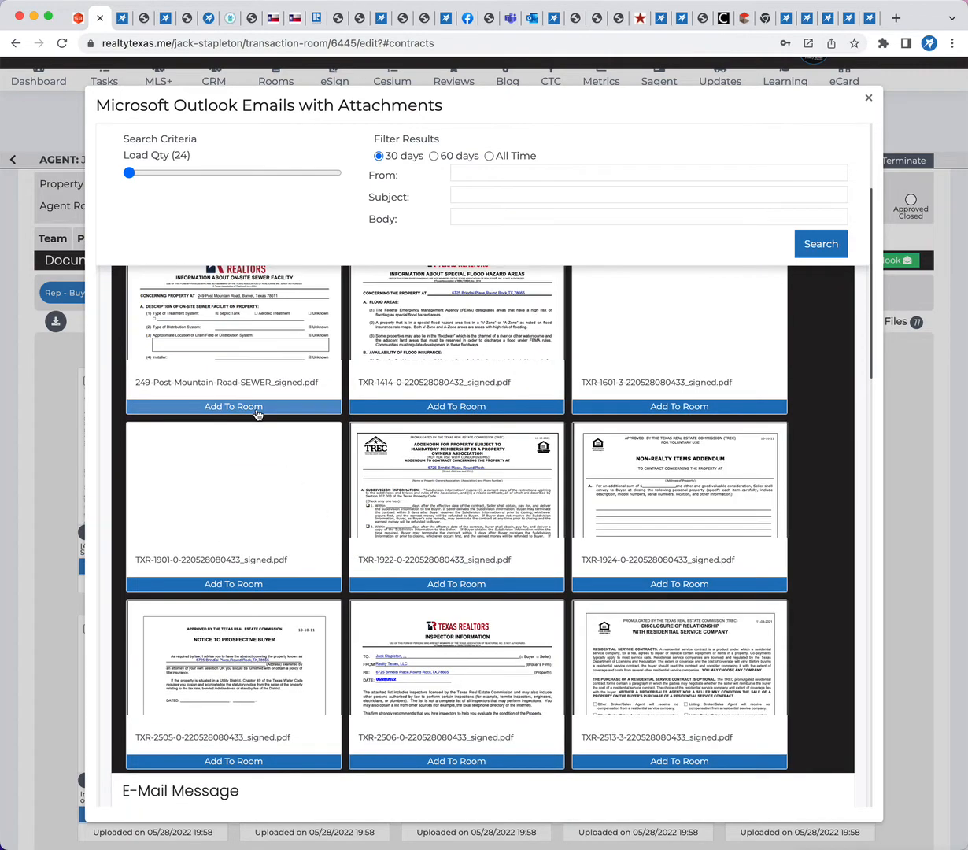
Add the email's signed on-site sewer, TXR-1414, TXR-1601, TXR-1901 and TXR-1922 attachments to the room
left_click(427, 407)
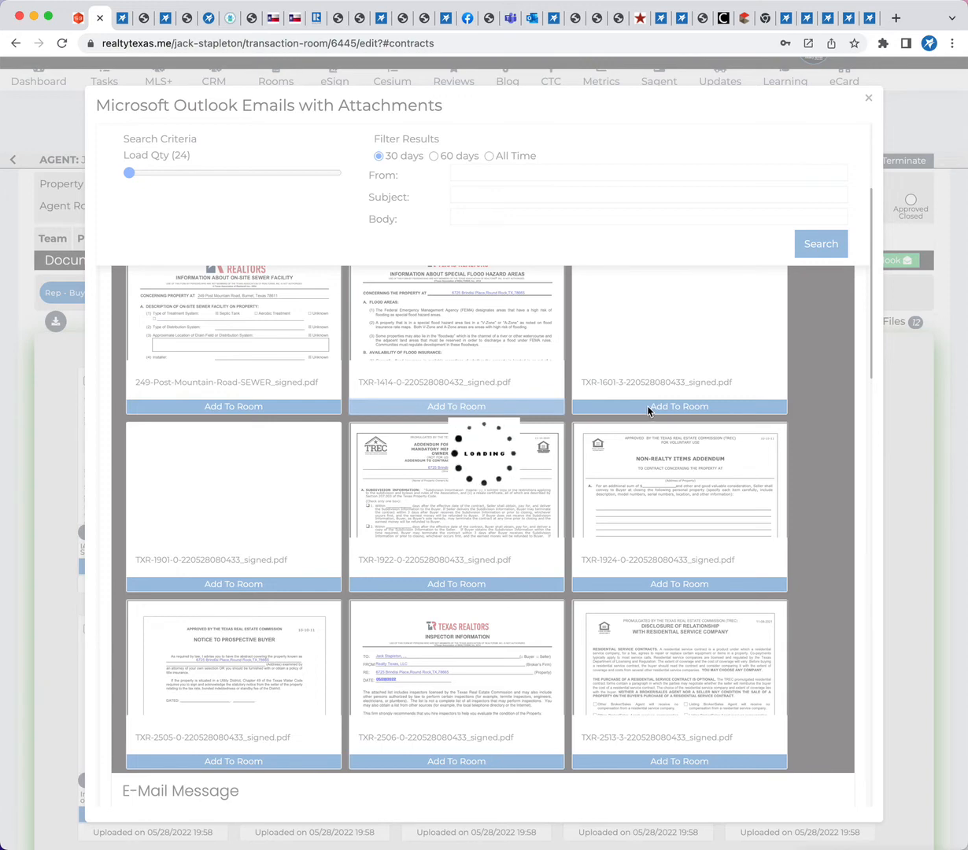
left_click(647, 407)
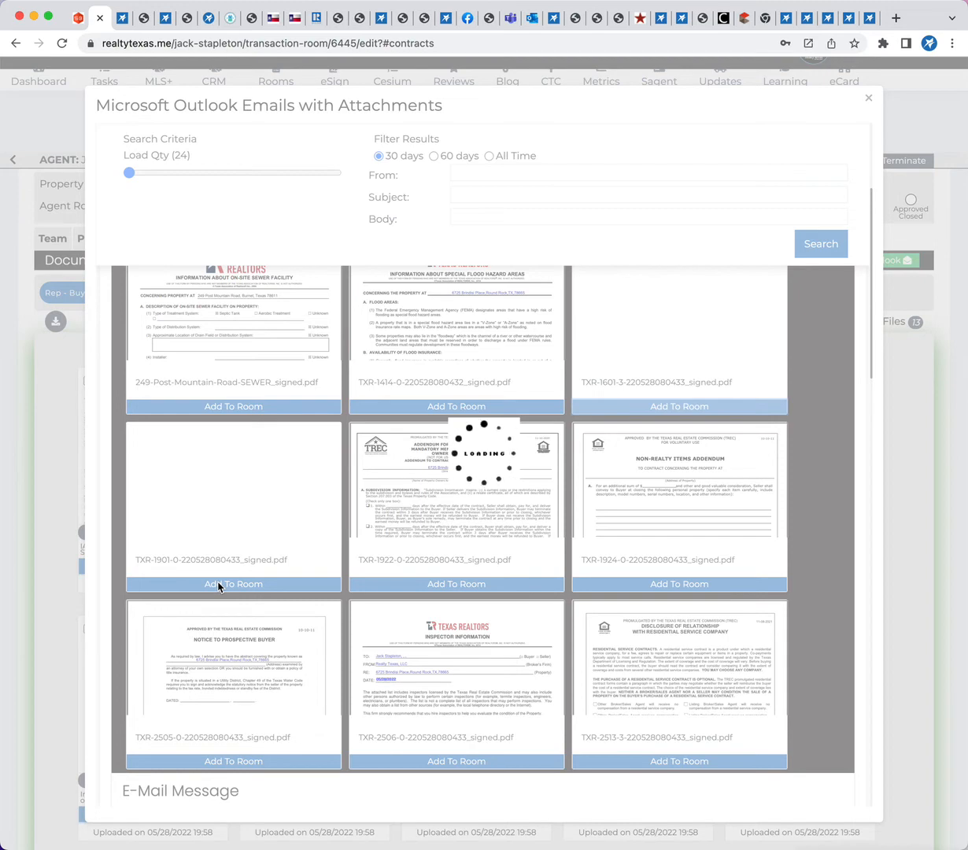
left_click(218, 585)
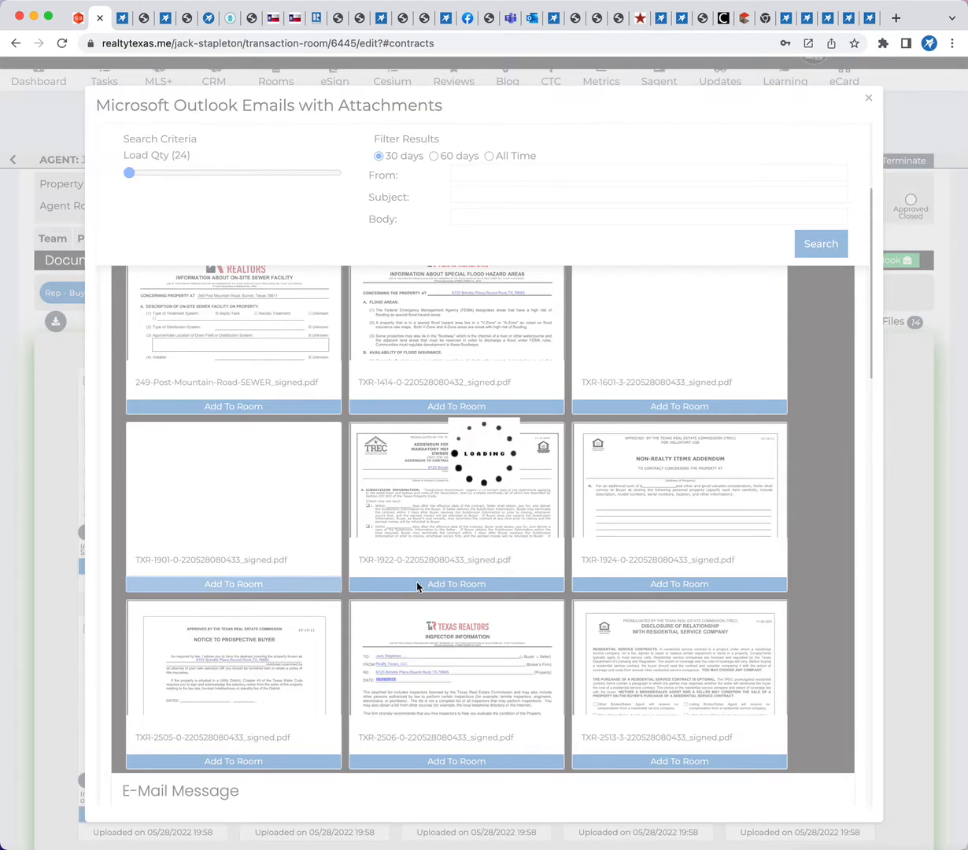
left_click(458, 587)
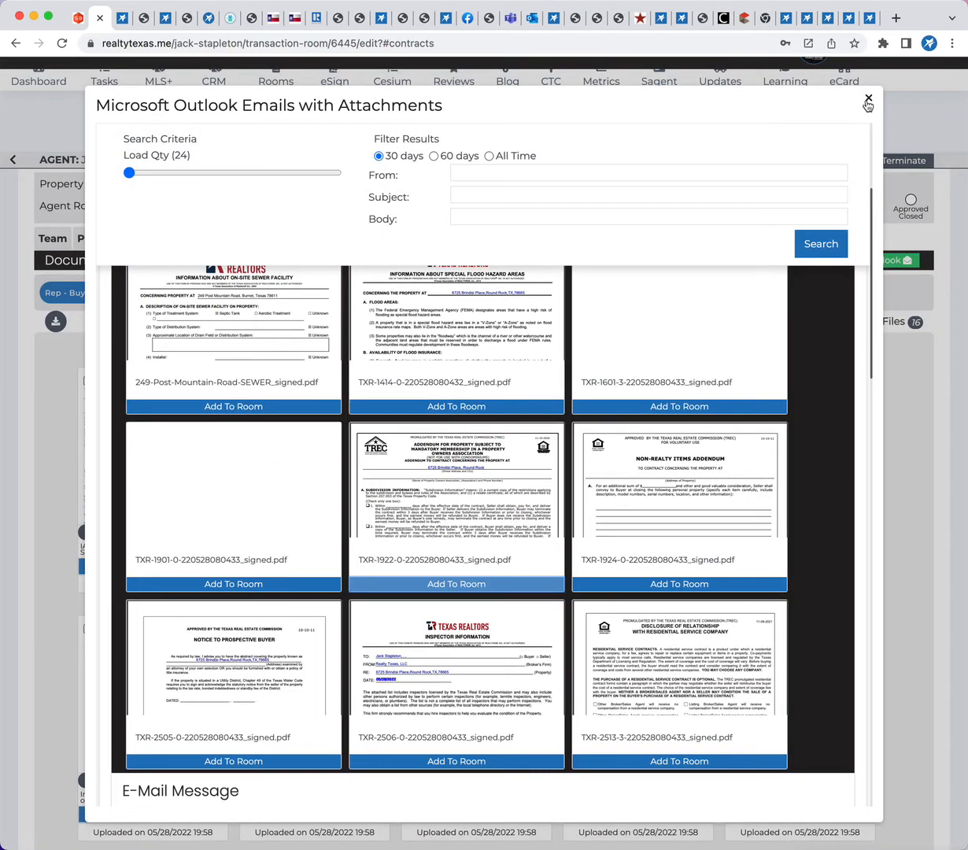
left_click(868, 100)
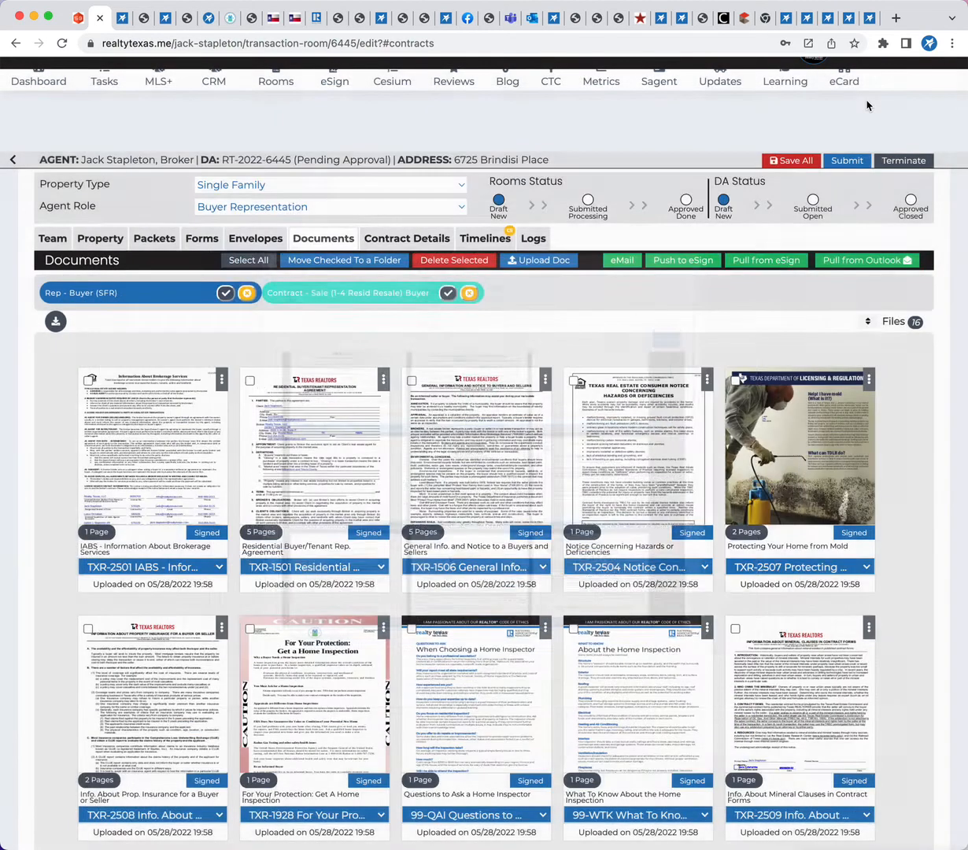
Label the imported 11-page residential contract as TXR-1601 One to Four Family Residential Contract
scroll(665, 555, "down", 10)
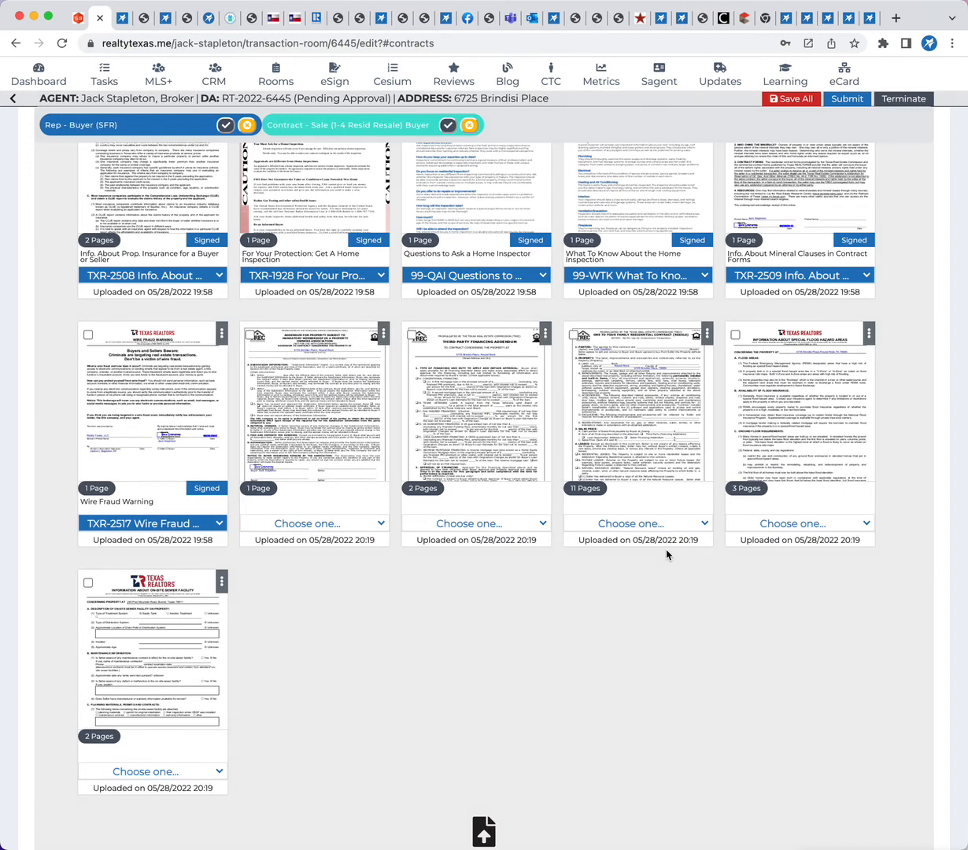
left_click(703, 524)
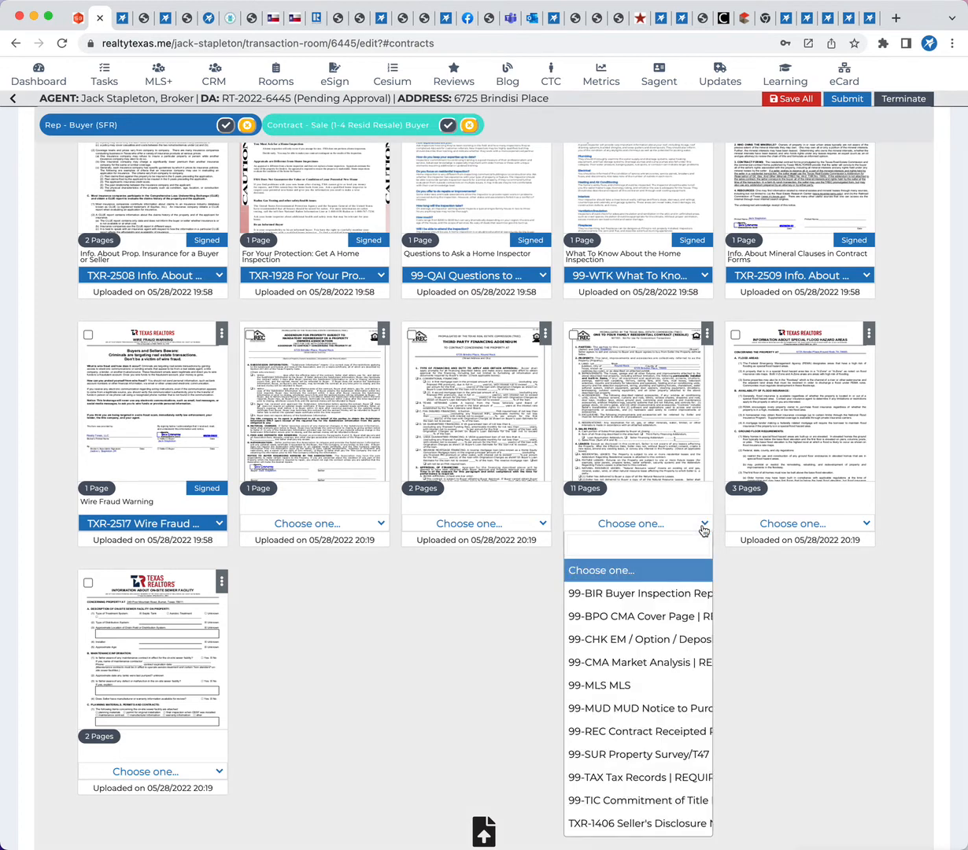
scroll(637, 701, "down", 4)
left_click(632, 716)
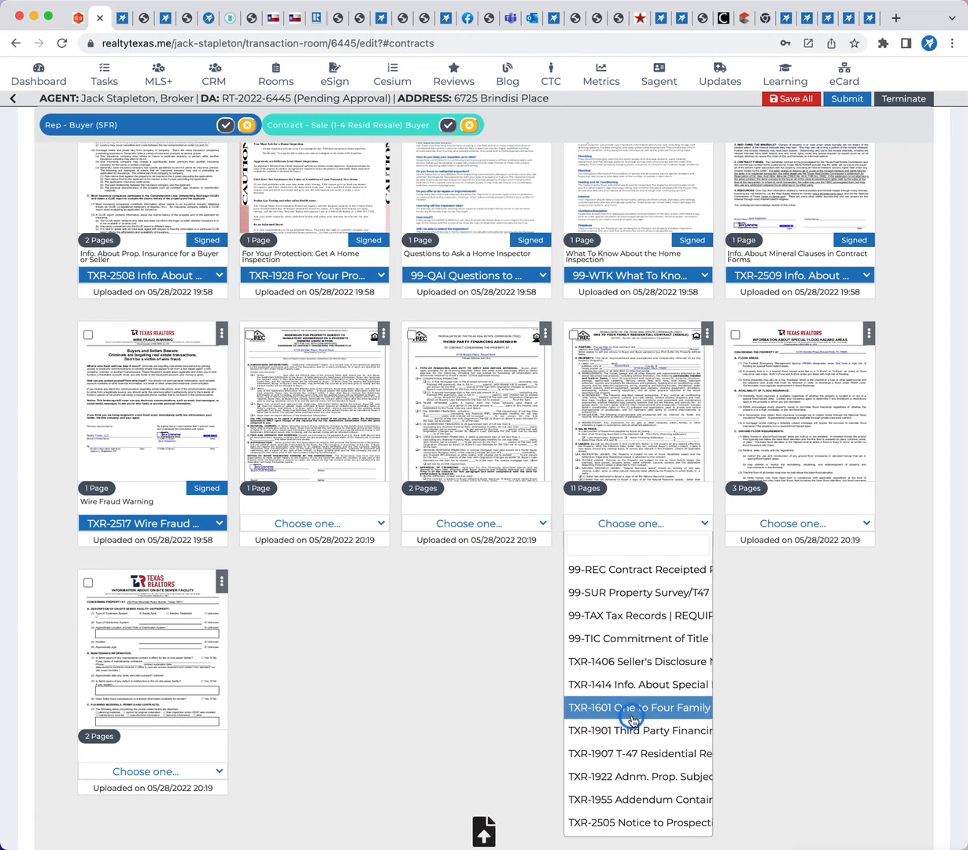
Label the imported two-page third party financing addendum as TXR-1901
left_click(539, 524)
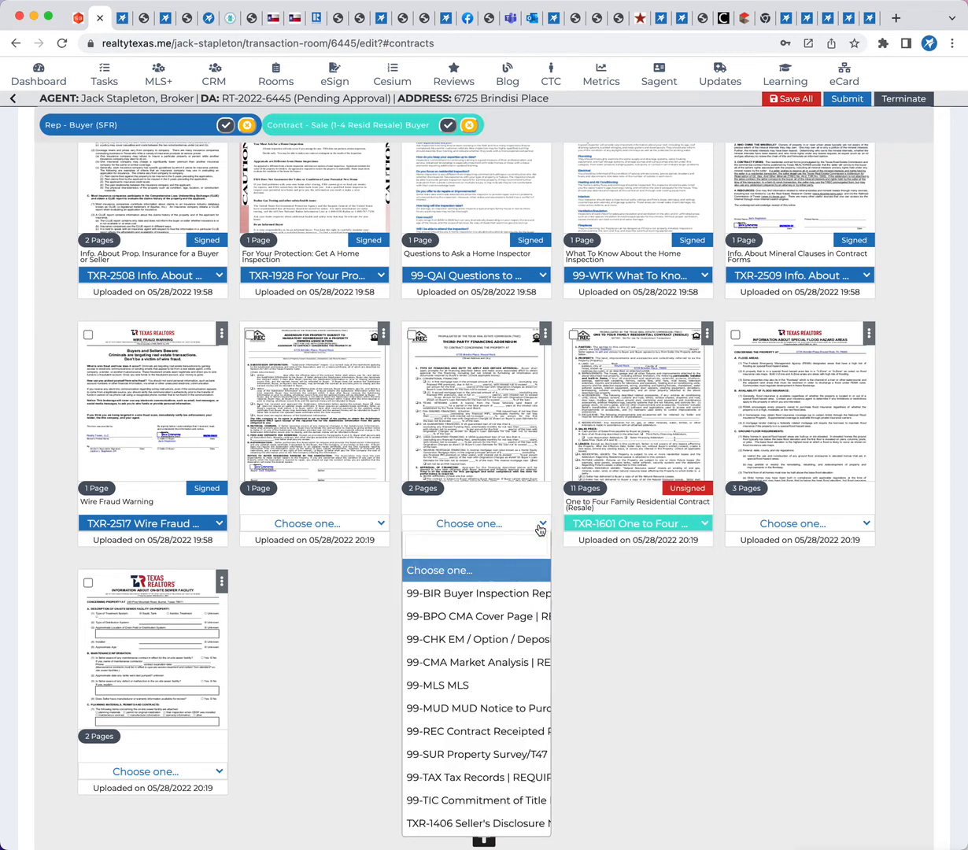
scroll(497, 670, "down", 3)
scroll(497, 670, "down", 2)
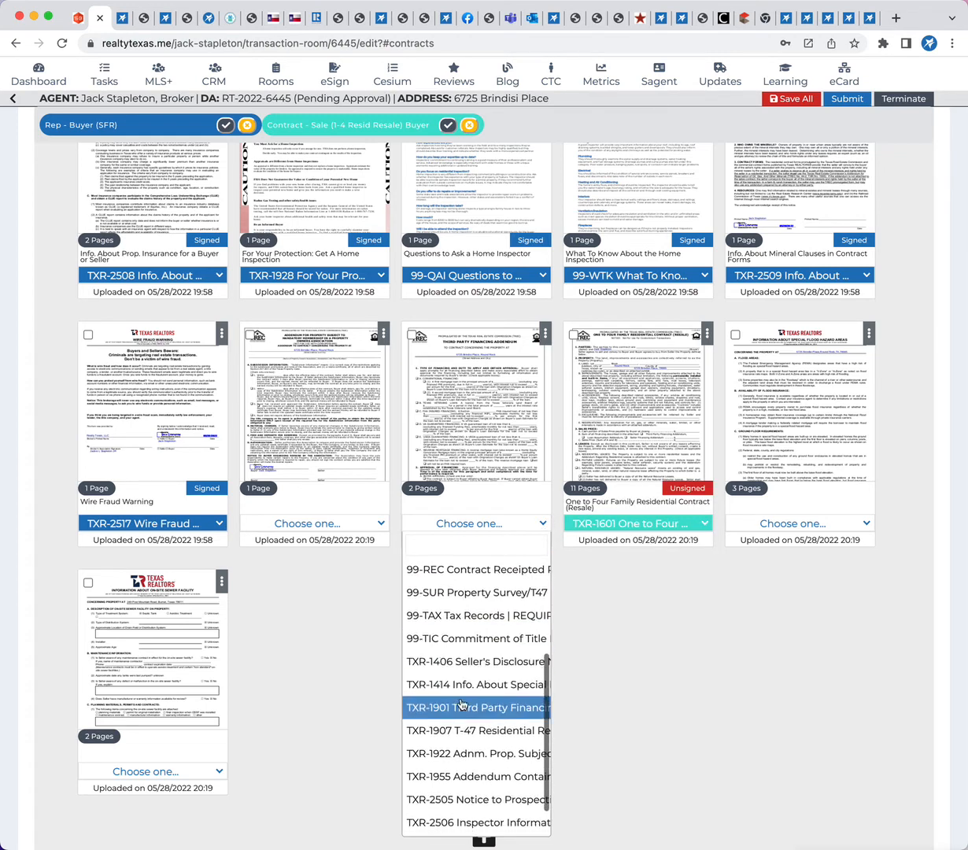
left_click(460, 704)
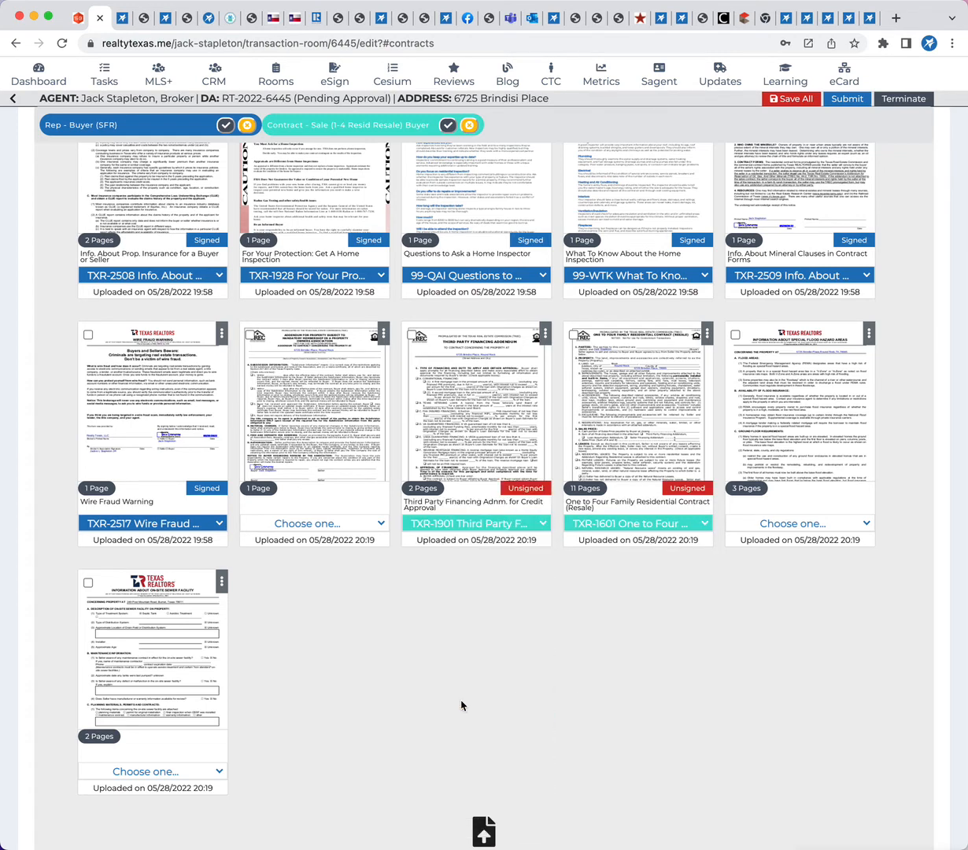
Label the imported one-page property owners association addendum as TXR-1922 Adnm. Prop. Subject to Mandatory Member in Owner Assn
left_click(378, 524)
scroll(347, 692, "down", 3)
scroll(335, 693, "down", 2)
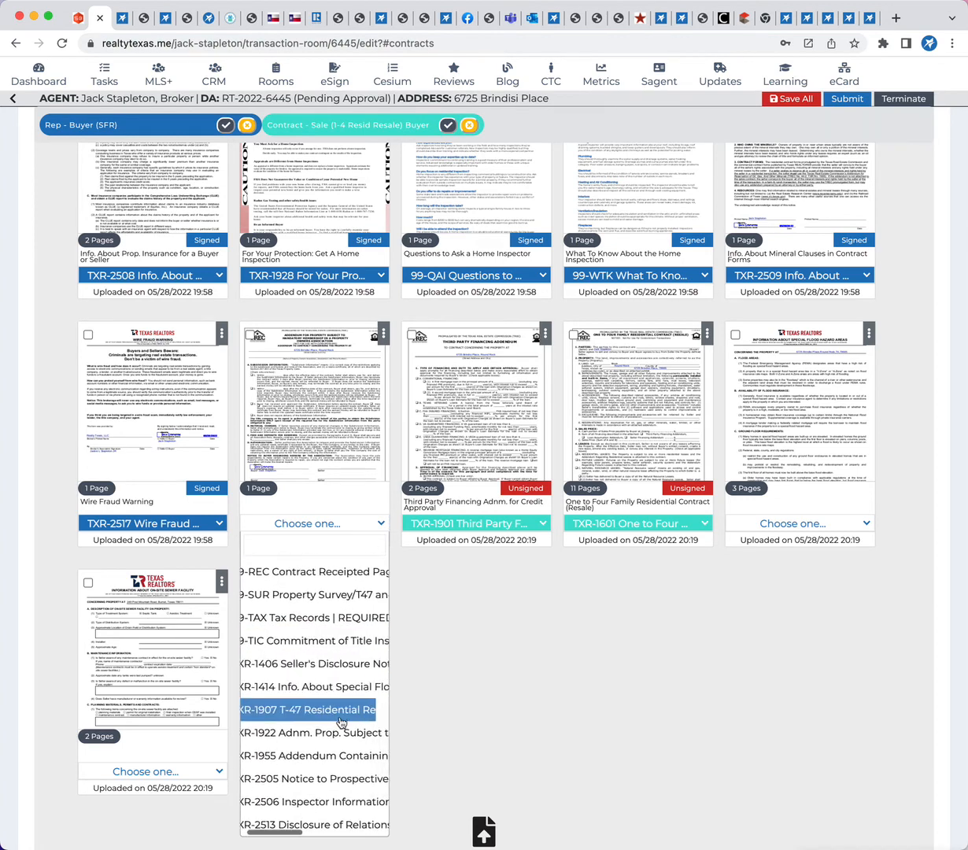
scroll(341, 722, "right", 3)
scroll(341, 721, "left", 3)
scroll(341, 722, "right", 5)
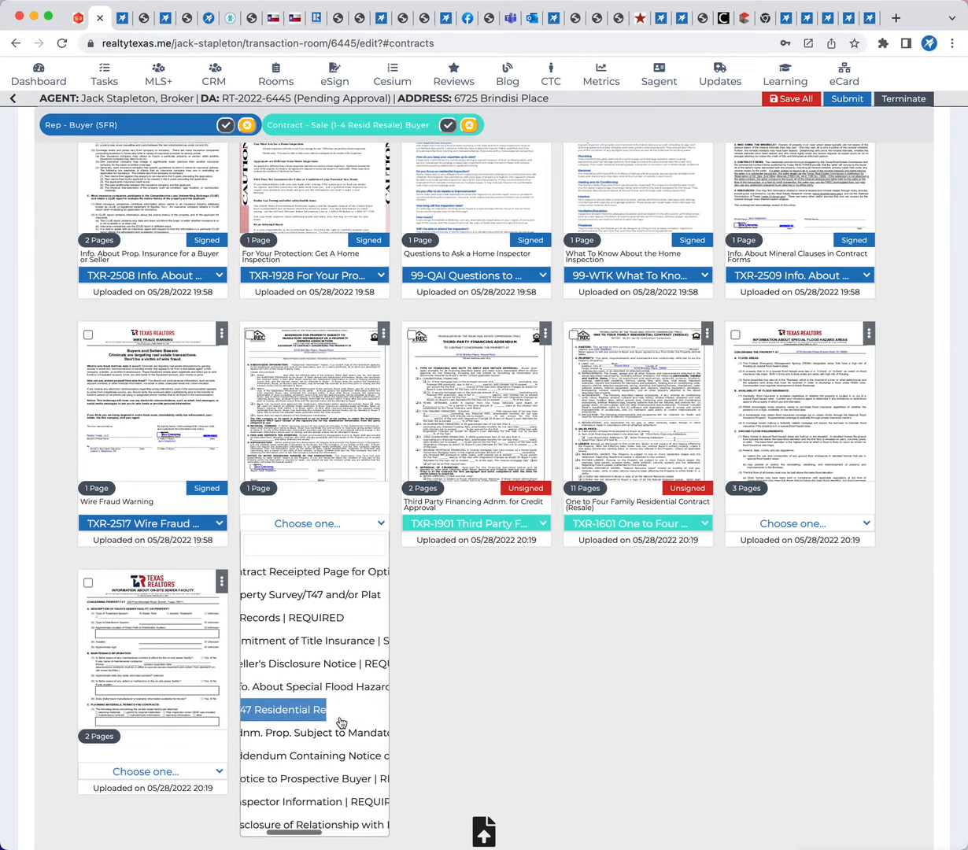
scroll(337, 722, "left", 5)
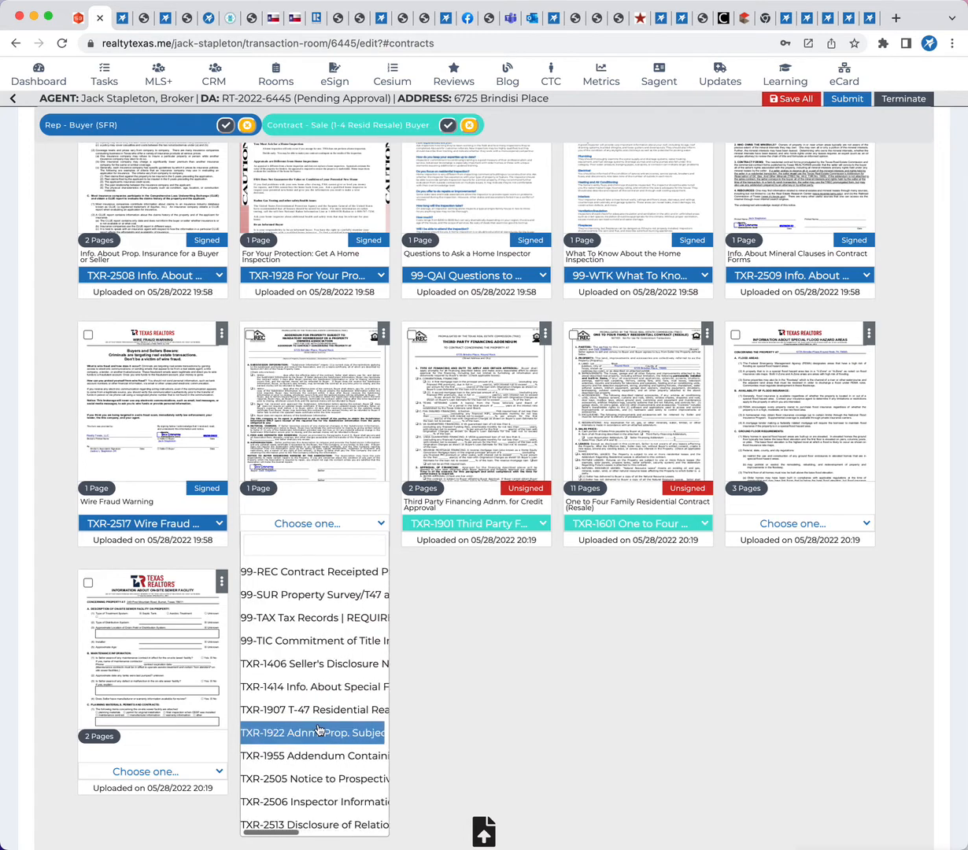
left_click(319, 732)
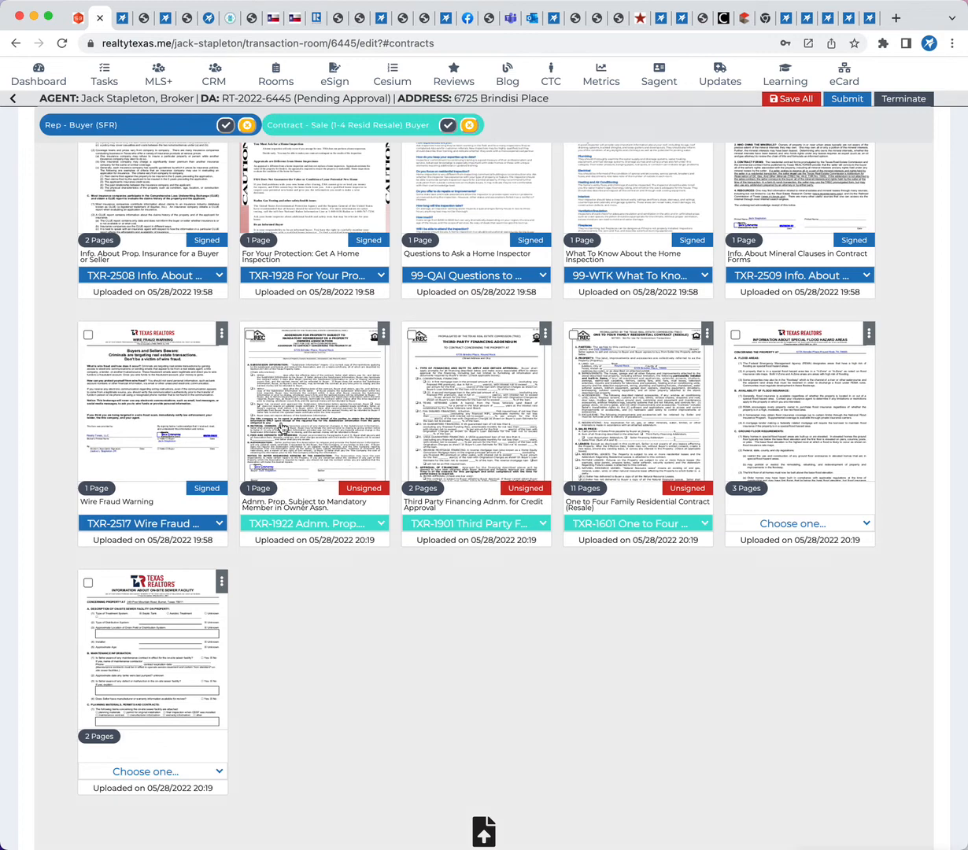
Check the TXR-1922 and TXR-1901 documents and start an email to the parties with Independence Title in TO and Buyer Signer 1 in CC
left_click(249, 335)
left_click(411, 335)
scroll(517, 629, "up", 10)
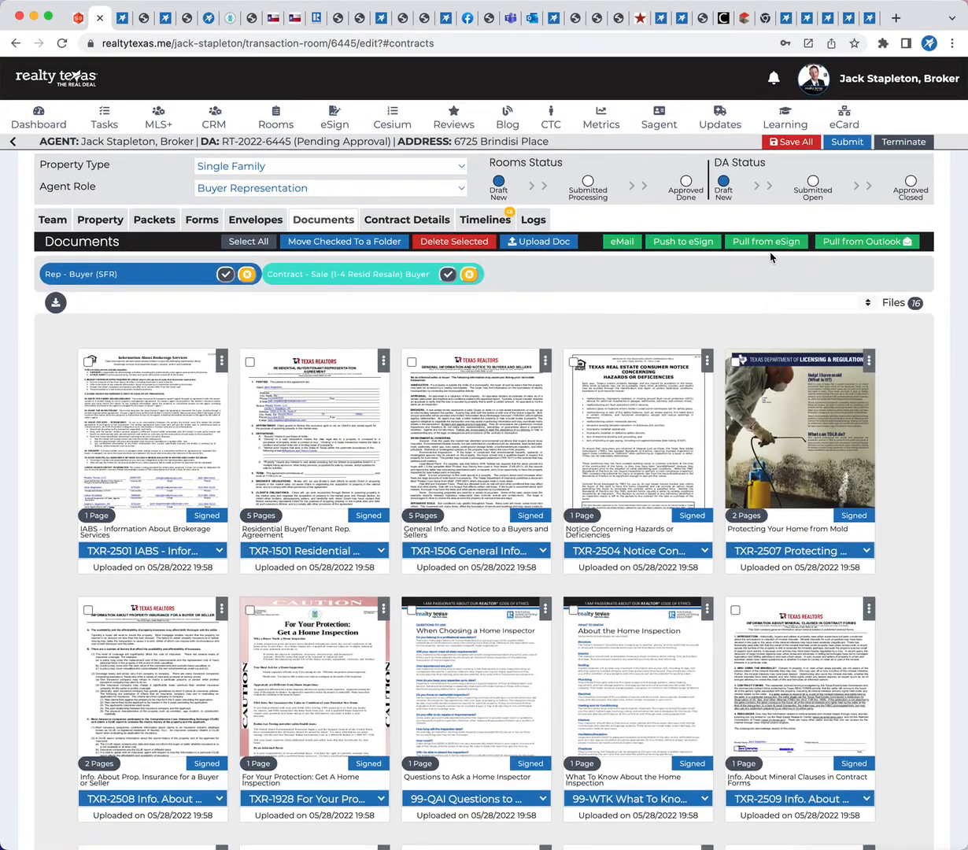
left_click(618, 241)
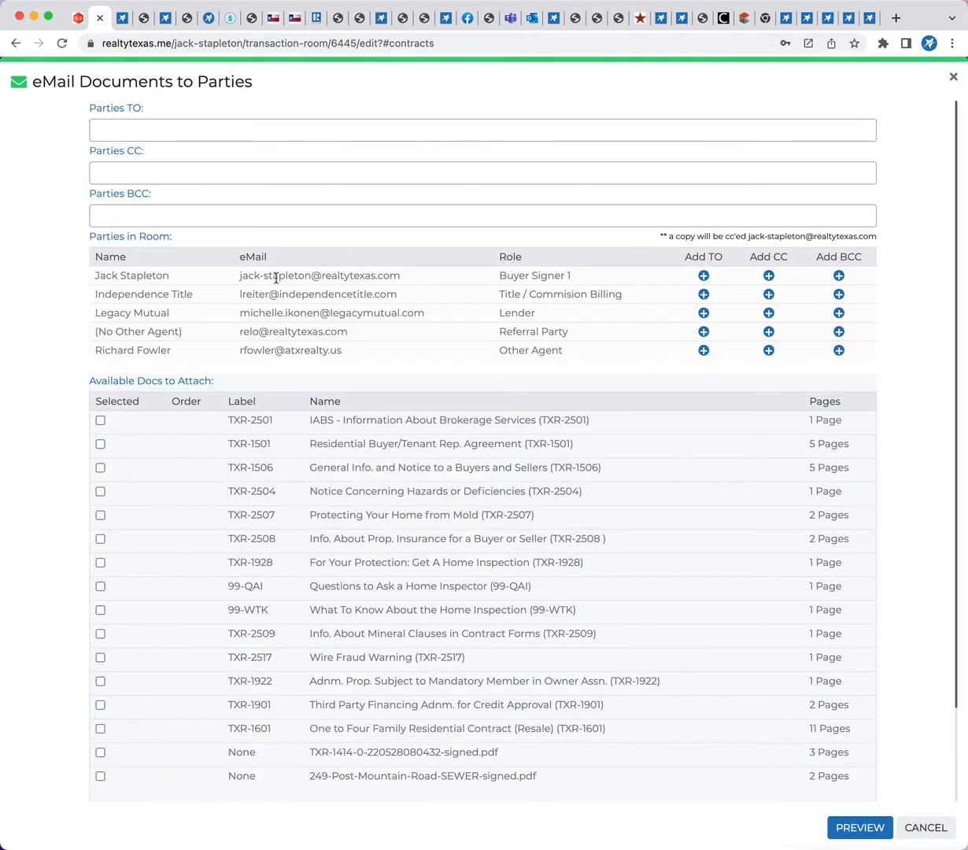
left_click(705, 295)
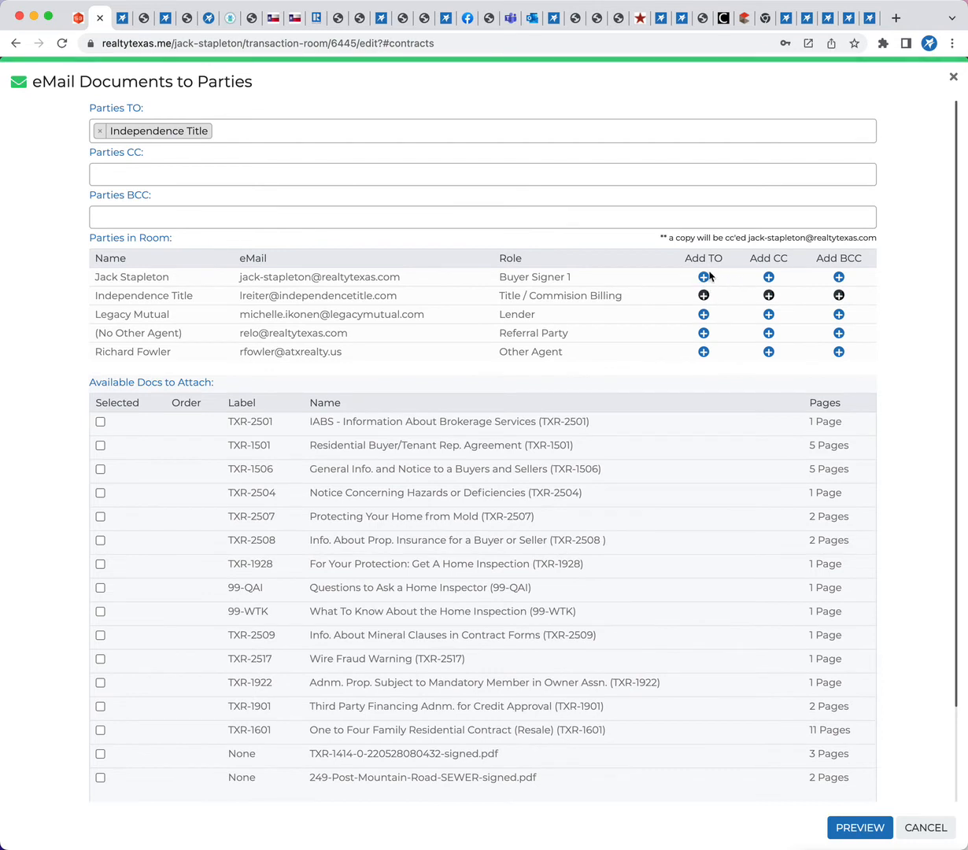
left_click(767, 277)
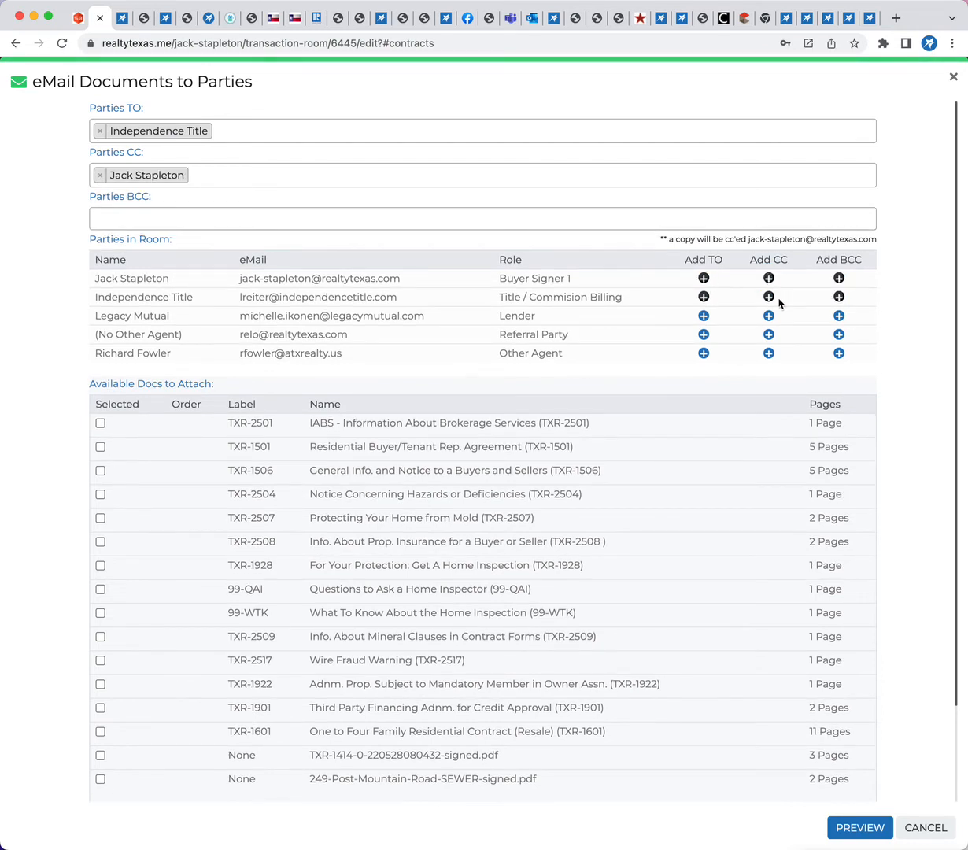
Draft the parties email with the Other Agent in CC and "Final Signed Contract:" before the address in the subject, without sending it
left_click(768, 354)
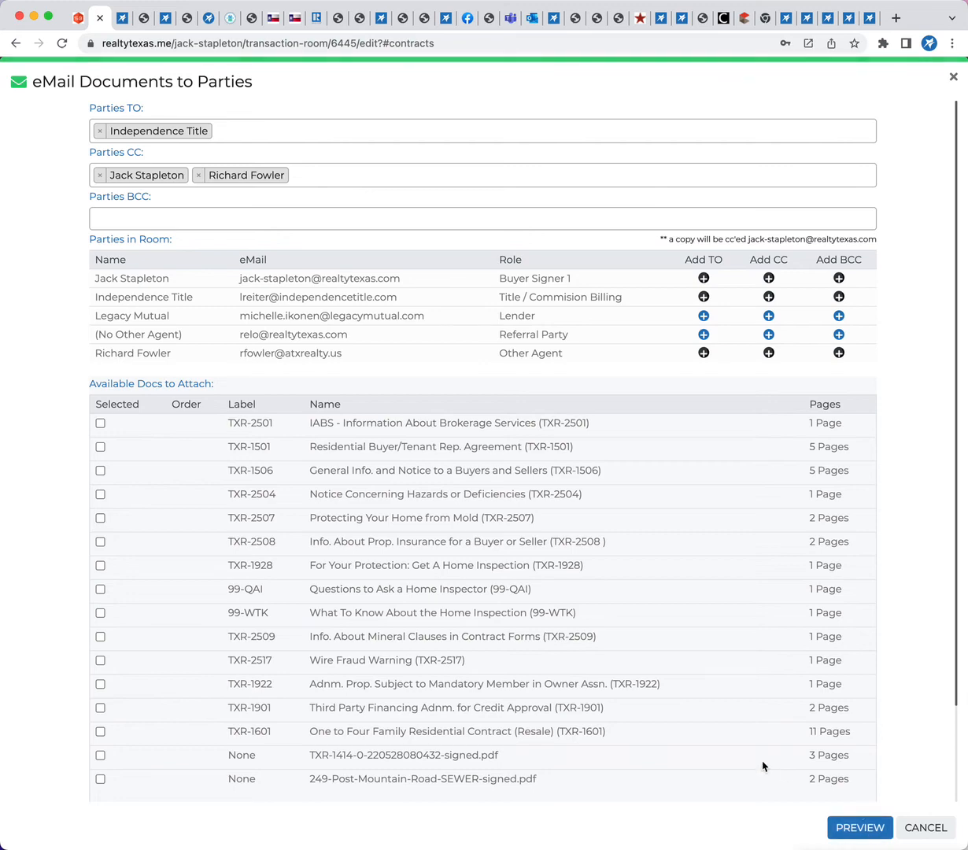
left_click(870, 826)
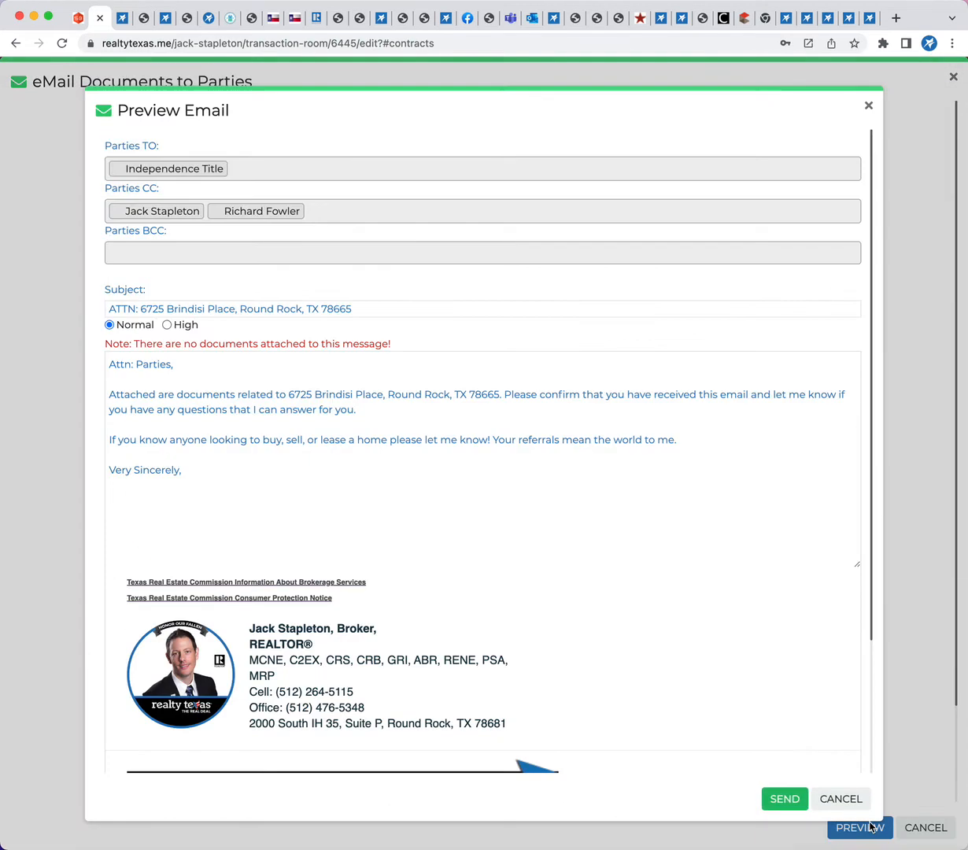
left_click(302, 309)
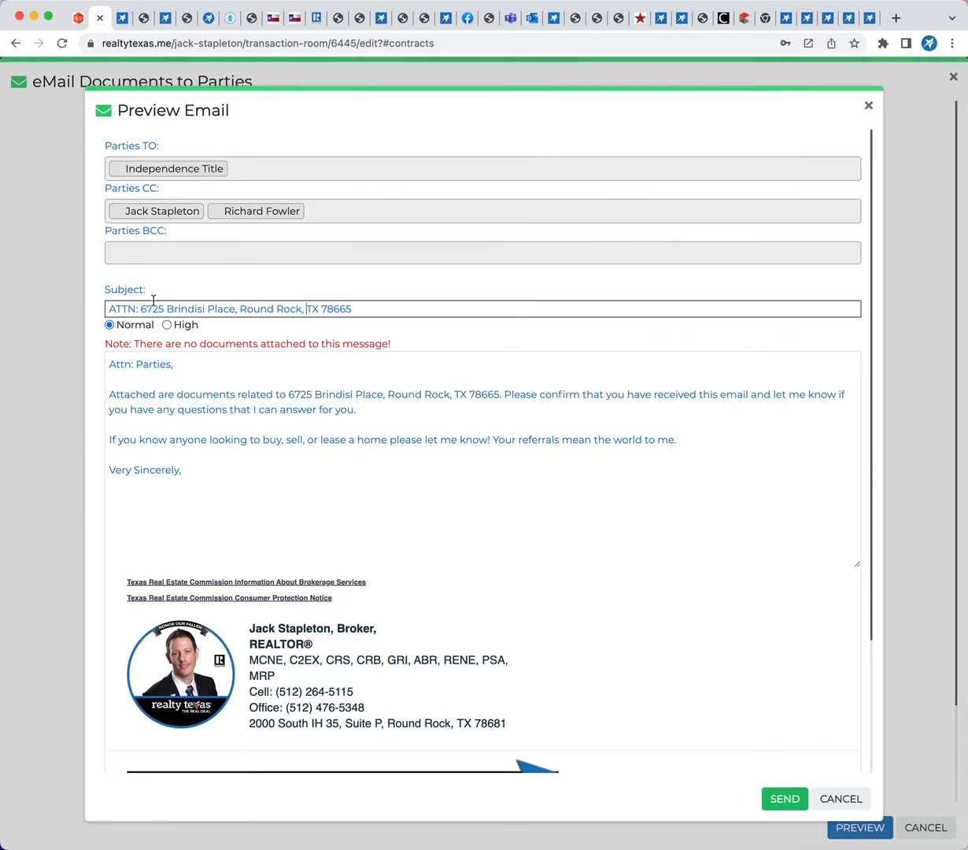
left_click(141, 308)
type("Final SInge")
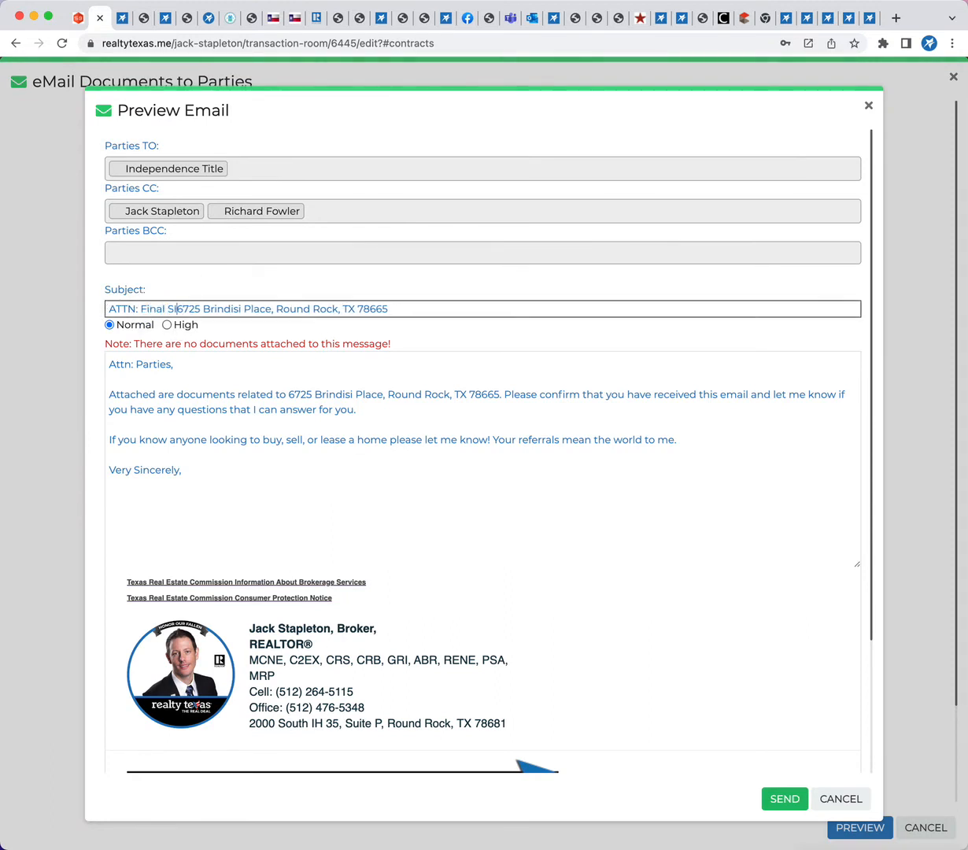
key("BackSpace")
key("BackSpace")
key("BackSpace")
key("BackSpace")
type("ing")
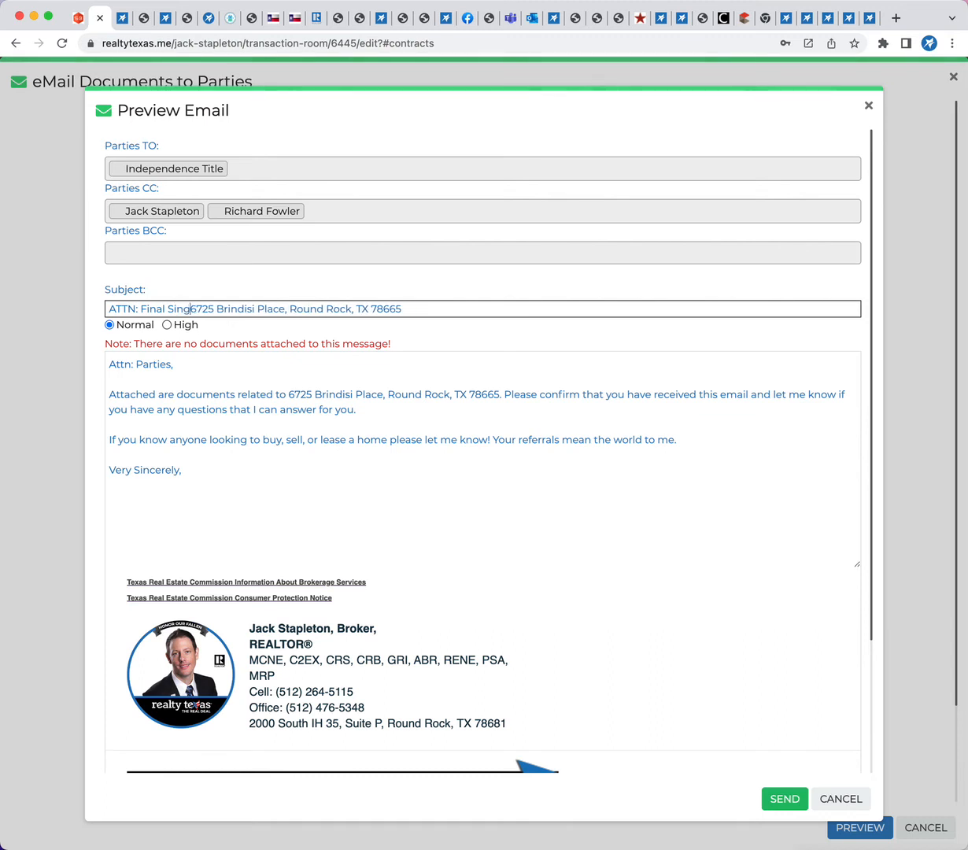
key("BackSpace")
key("BackSpace")
type("gned Contract")
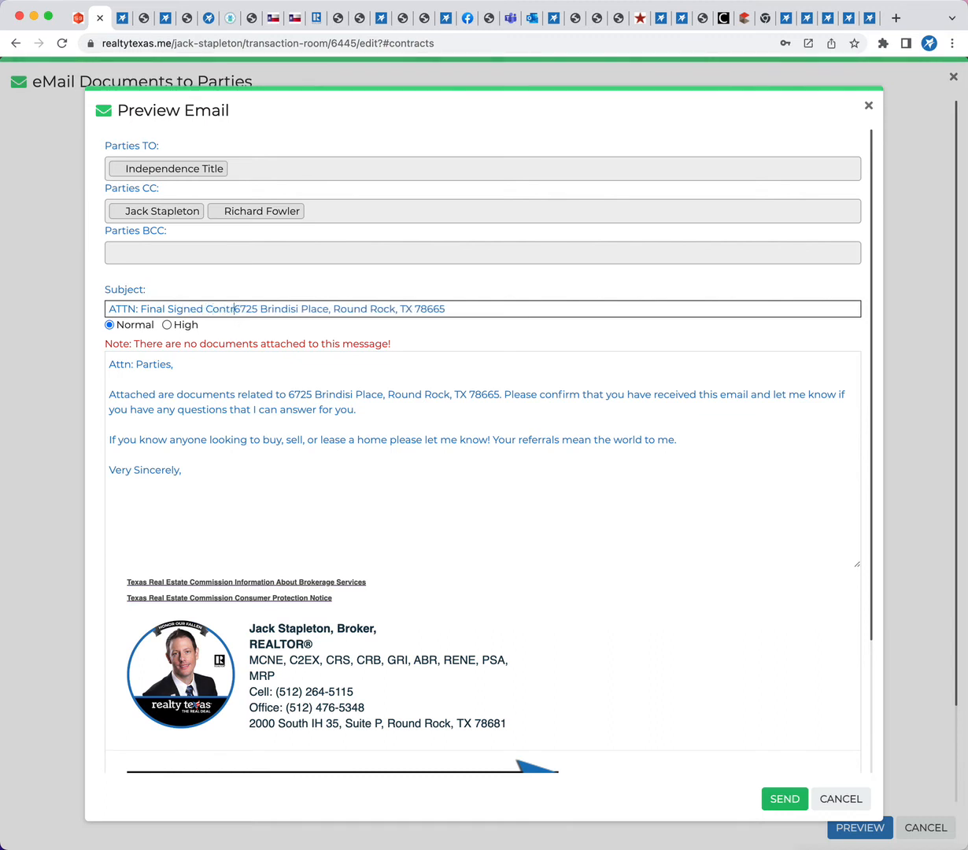
type(":")
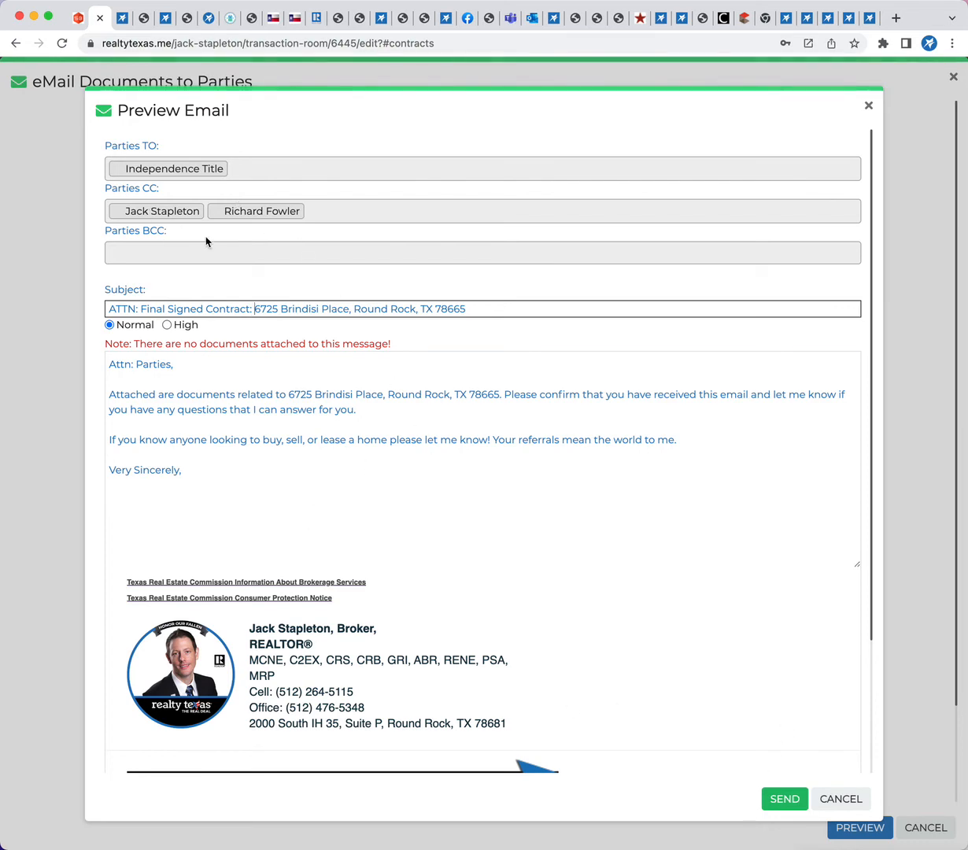
left_click(836, 803)
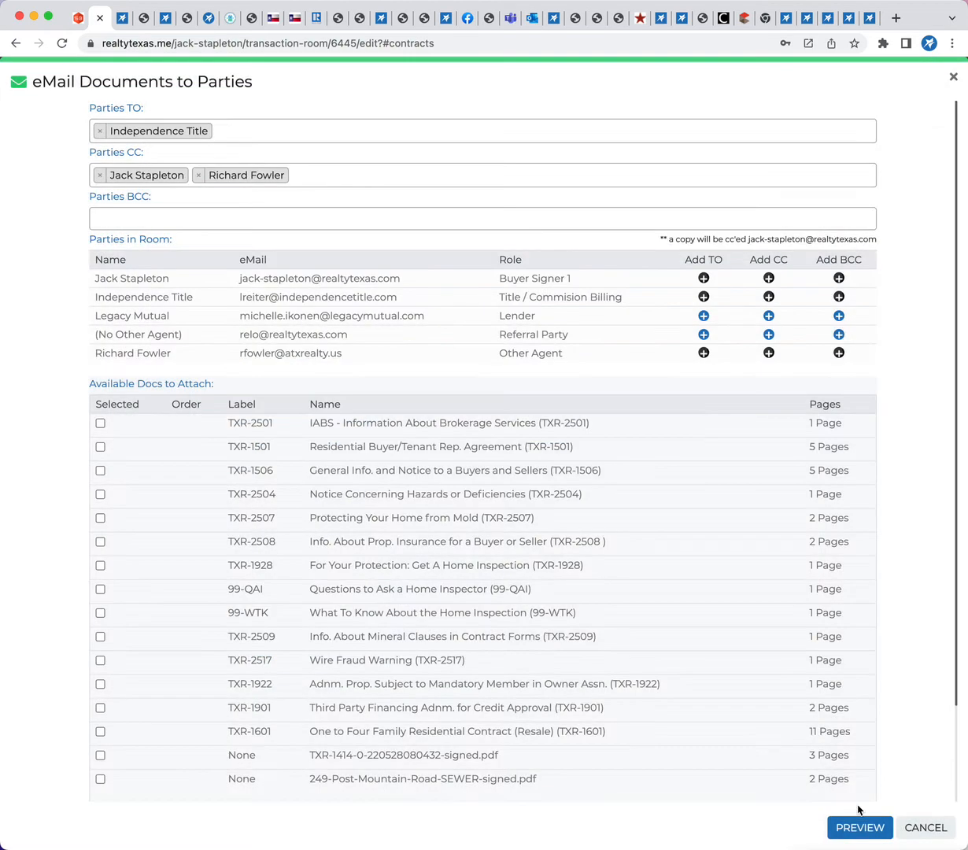
left_click(919, 826)
Label the three-page special flood hazard areas document as 99-CMA Market Analysis
scroll(546, 779, "down", 5)
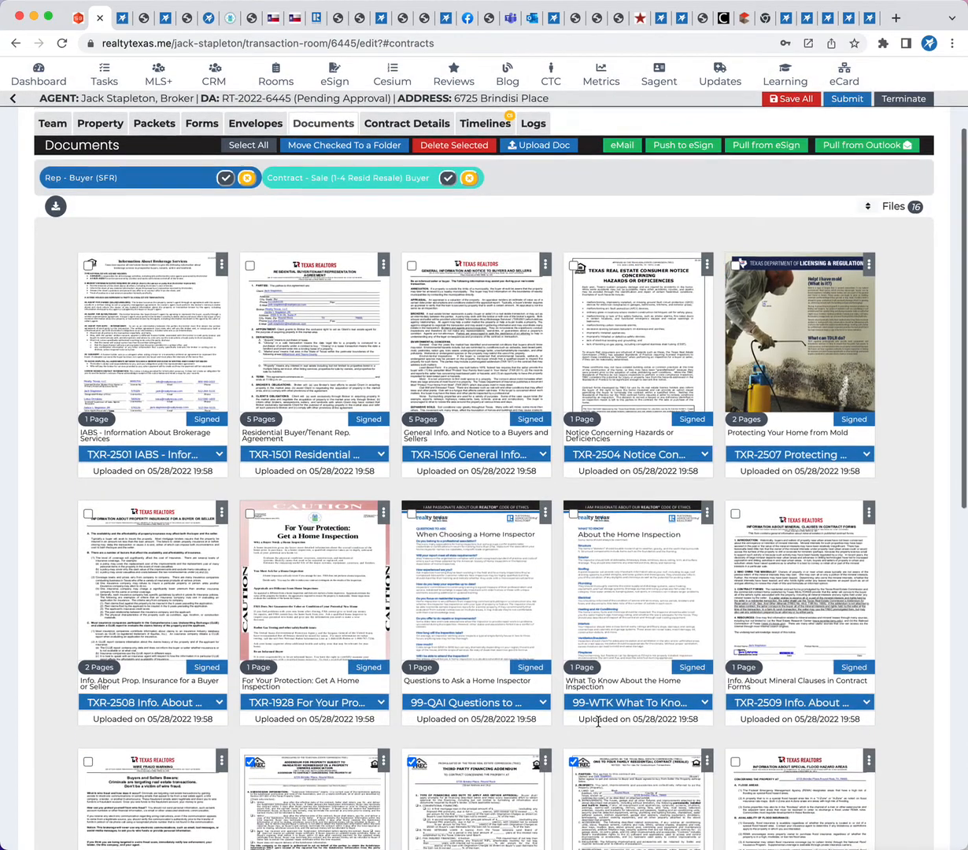
scroll(600, 725, "down", 4)
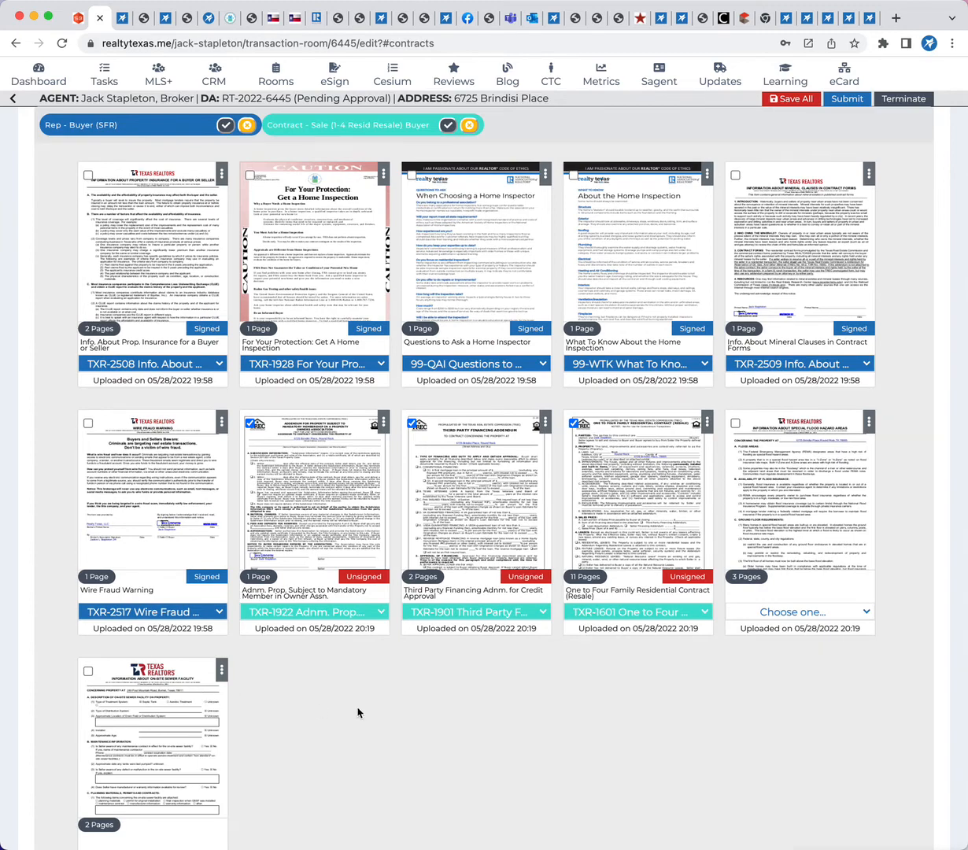
scroll(404, 758, "down", 3)
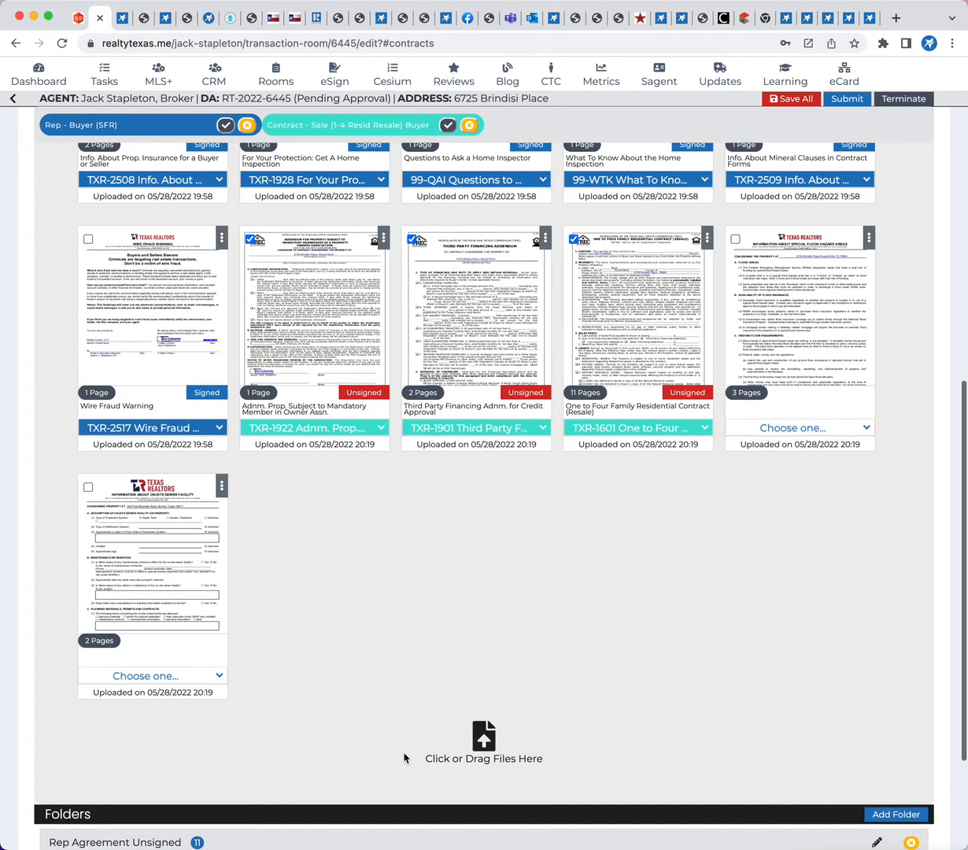
left_click(846, 430)
left_click(801, 566)
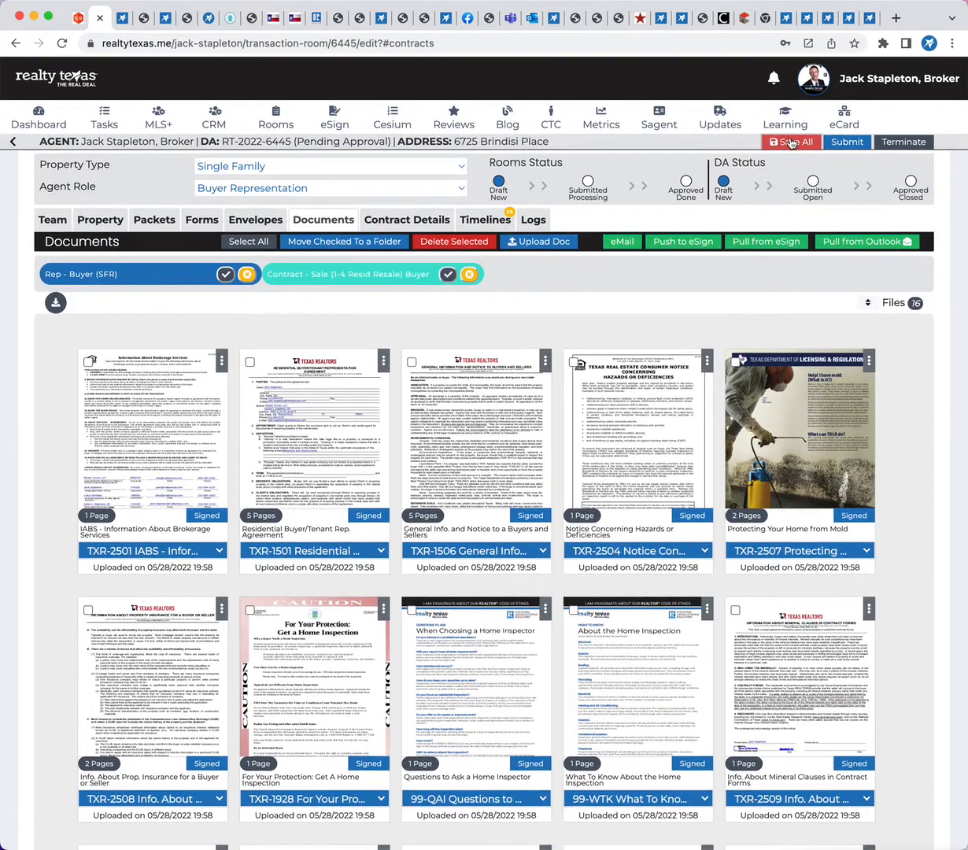
left_click(599, 125)
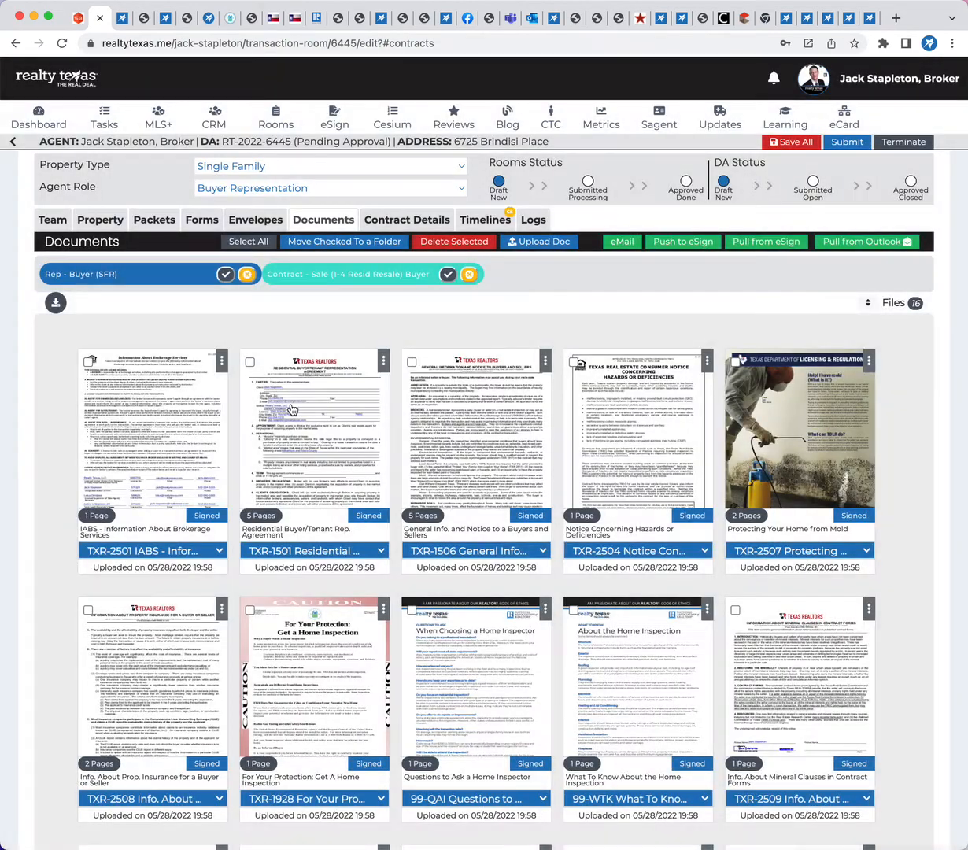
Review the room's applied forms to check which ones are required, signed or still missing
left_click(167, 222)
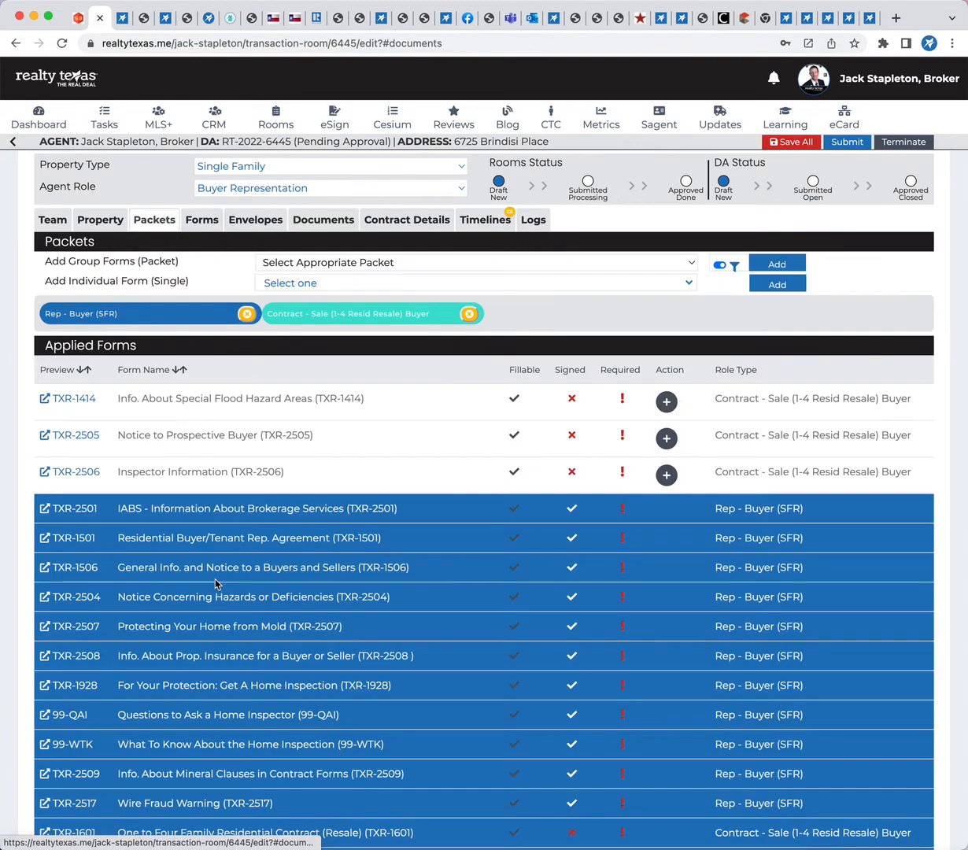
scroll(213, 566, "down", 3)
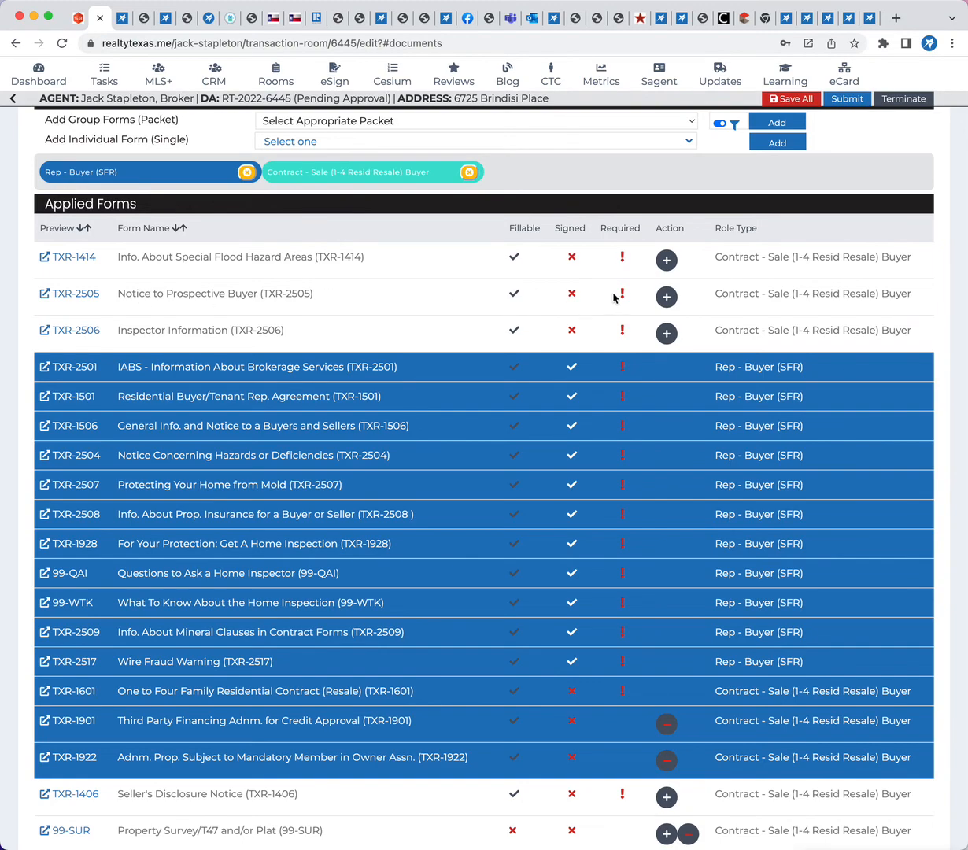
scroll(438, 645, "down", 5)
scroll(438, 647, "down", 1)
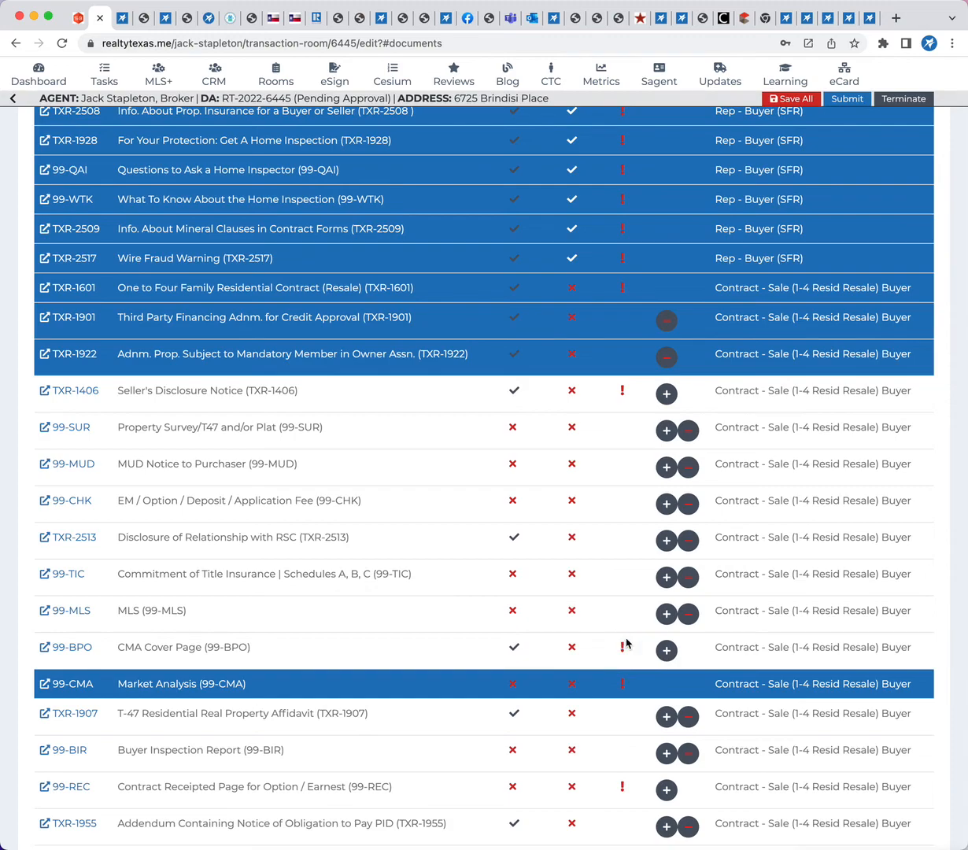
scroll(614, 654, "down", 3)
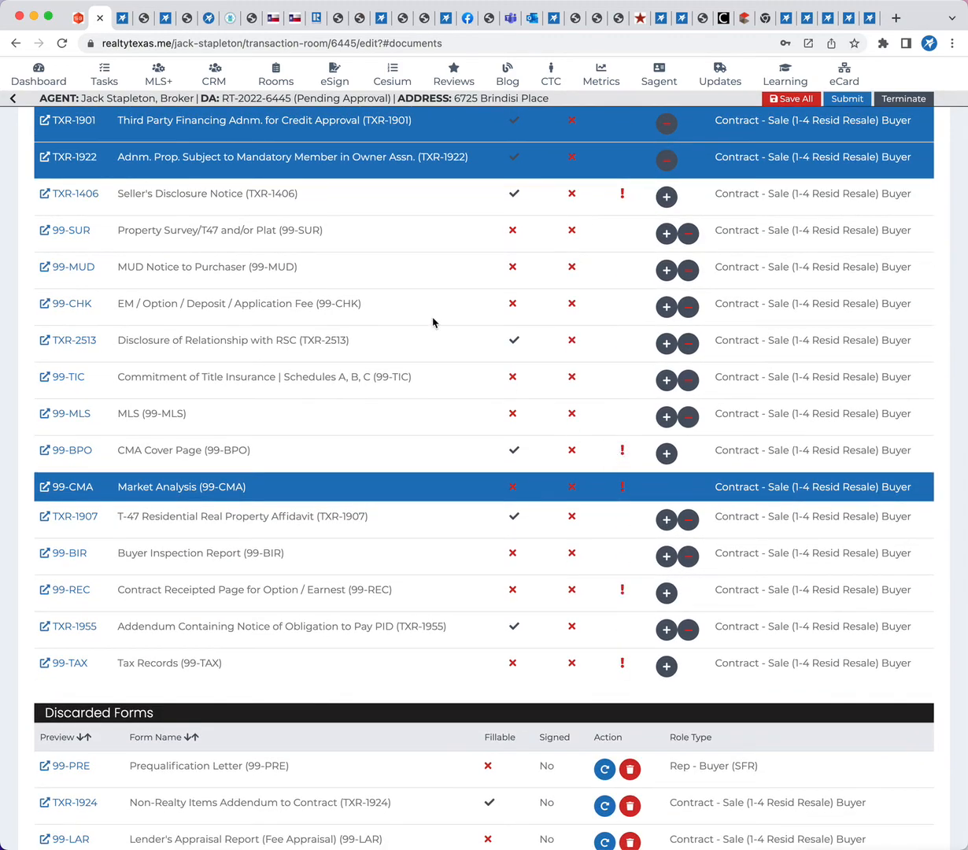
scroll(432, 319, "up", 15)
Label the two-page on-site sewer facility document as TXR-1406 Seller's Disclosure Notice
left_click(323, 222)
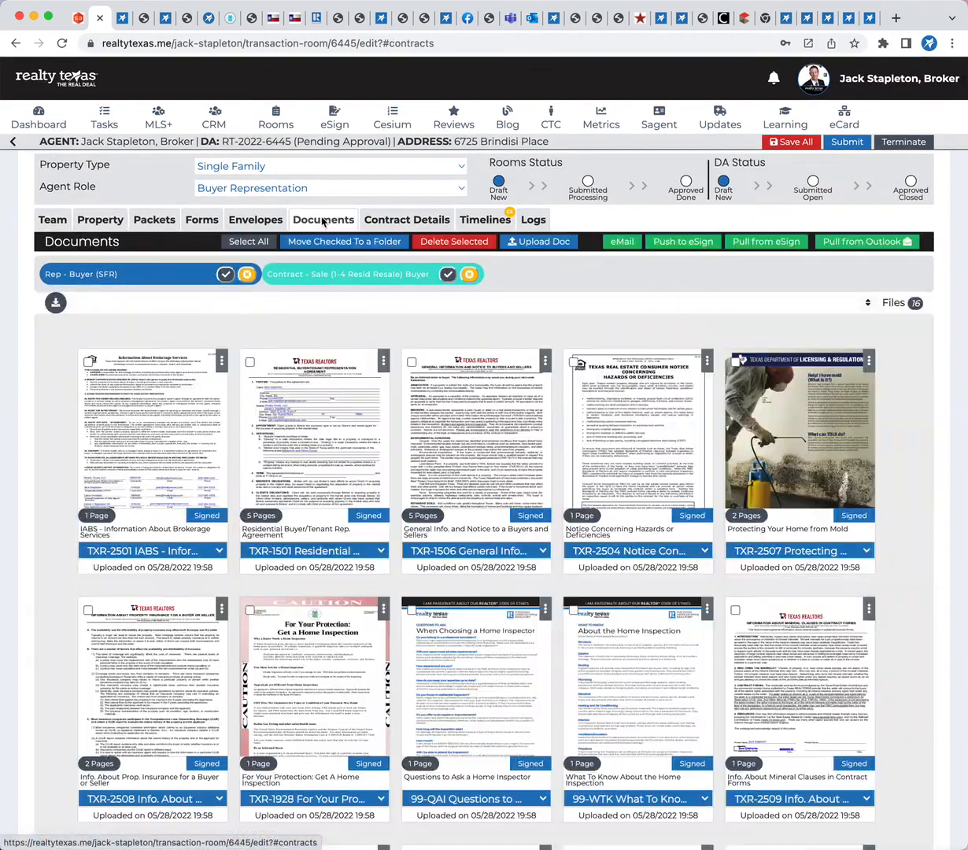
scroll(537, 600, "down", 7)
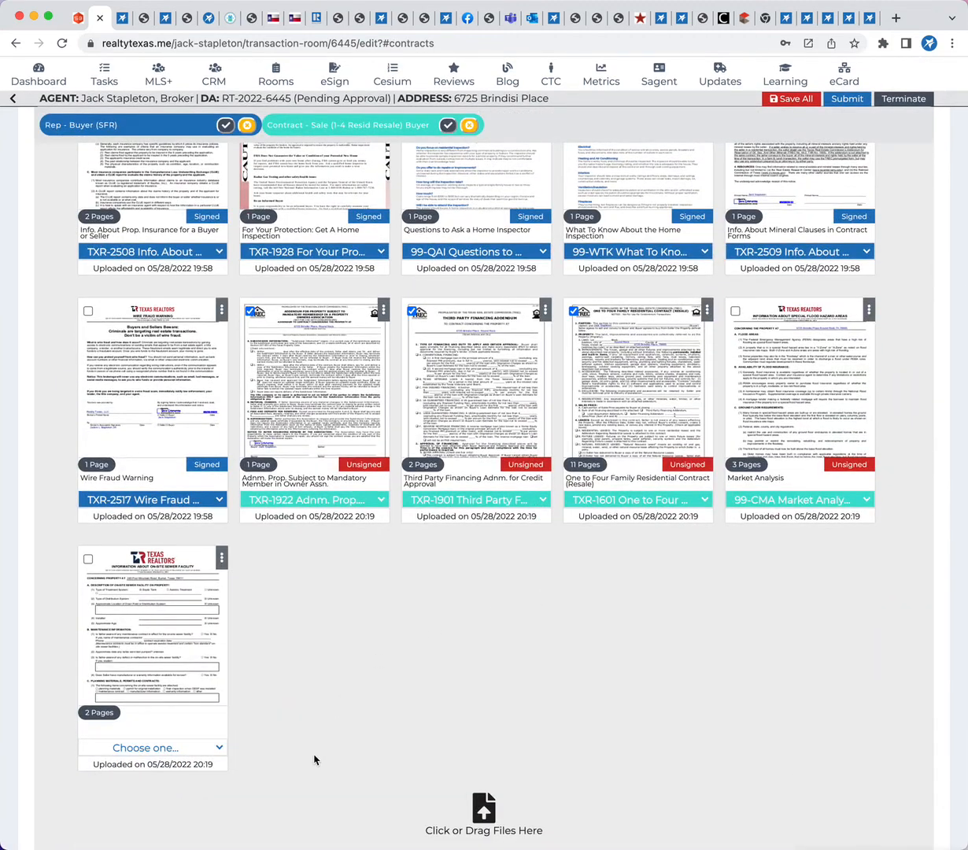
left_click(828, 496)
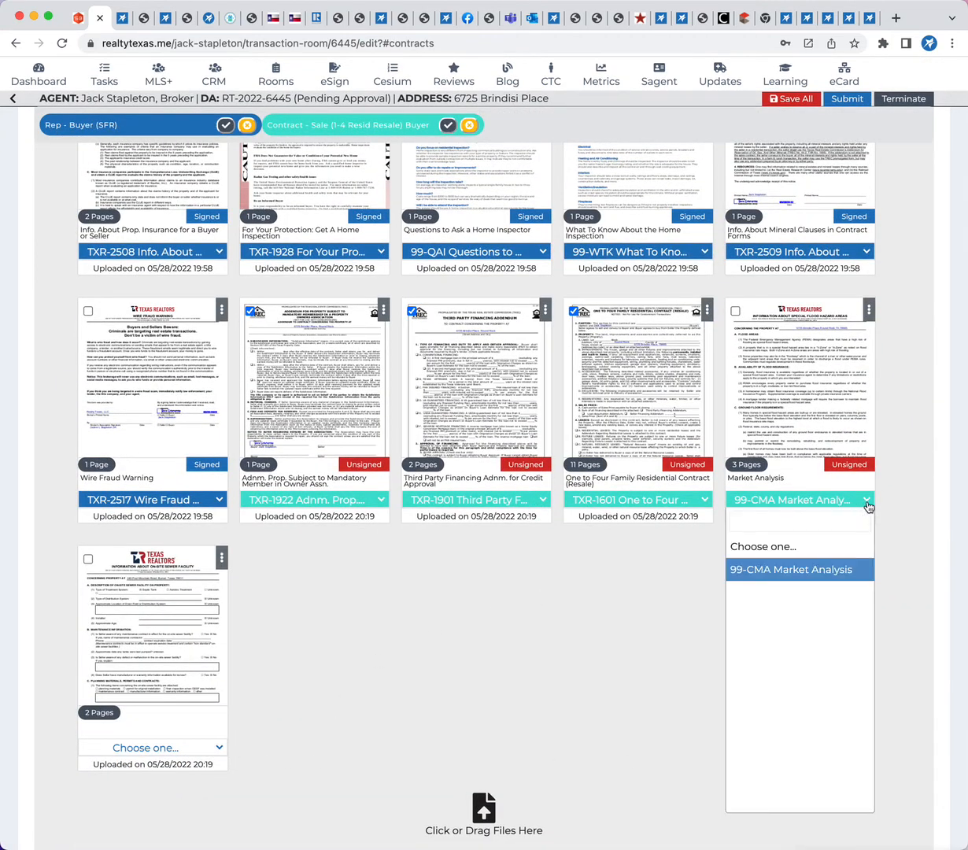
left_click(487, 659)
left_click(219, 745)
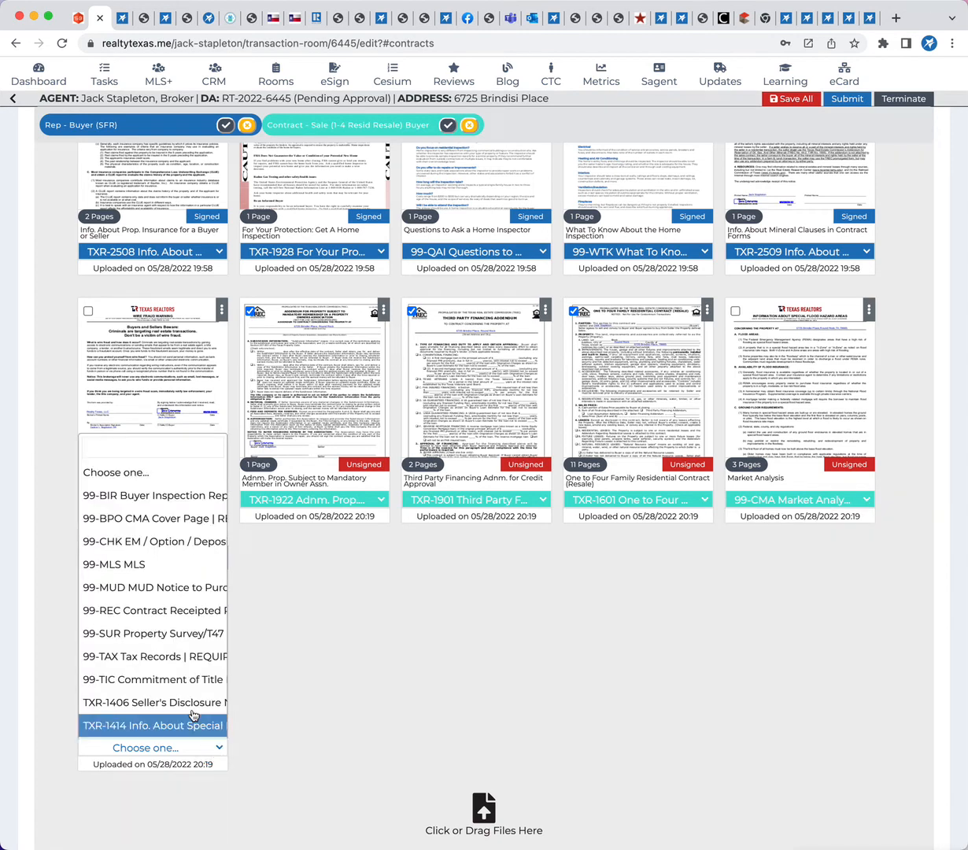
scroll(180, 708, "right", 3)
scroll(177, 683, "left", 3)
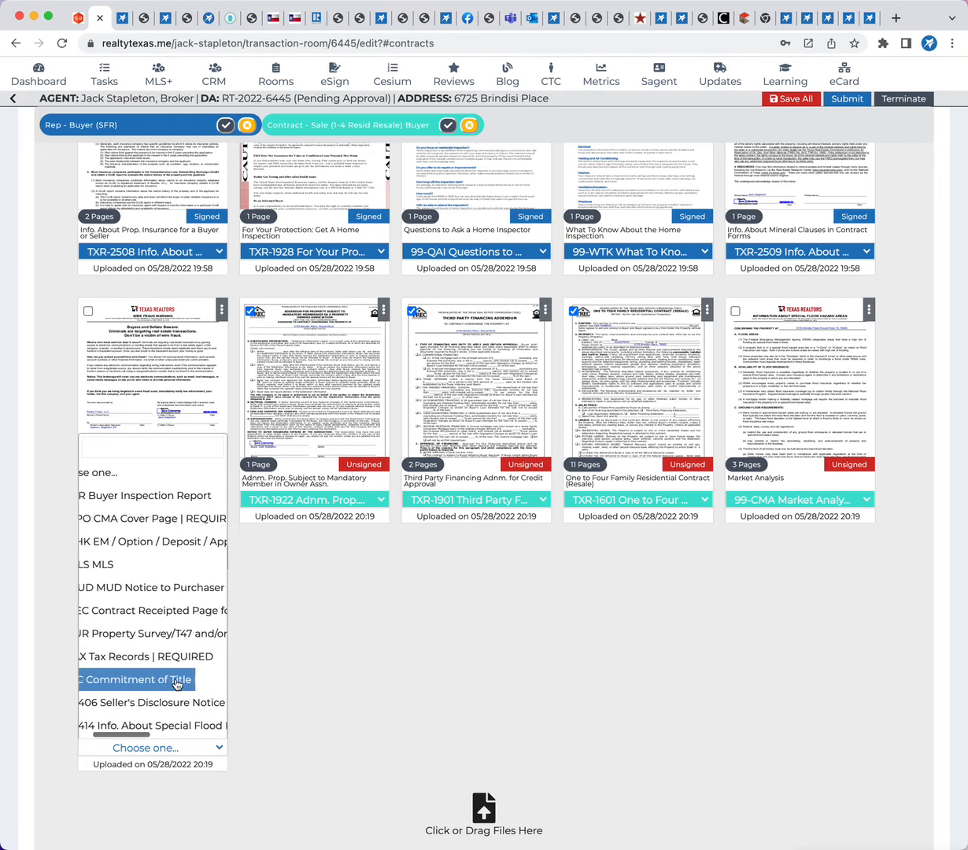
scroll(178, 708, "right", 5)
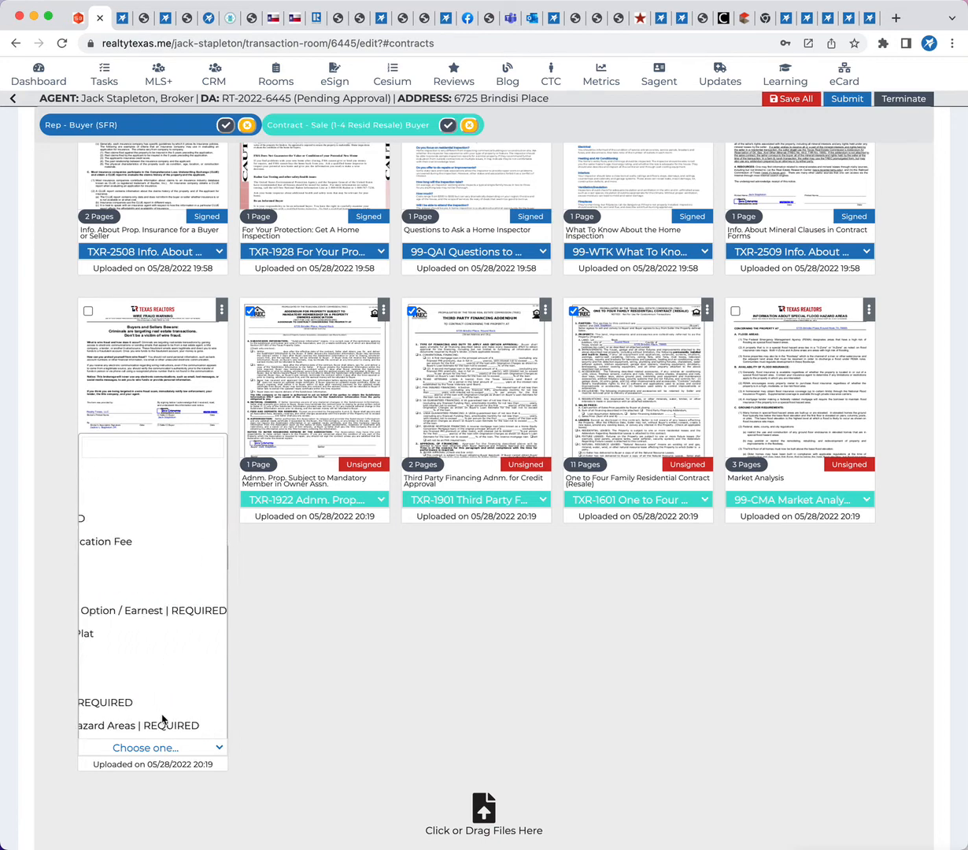
scroll(145, 732, "left", 5)
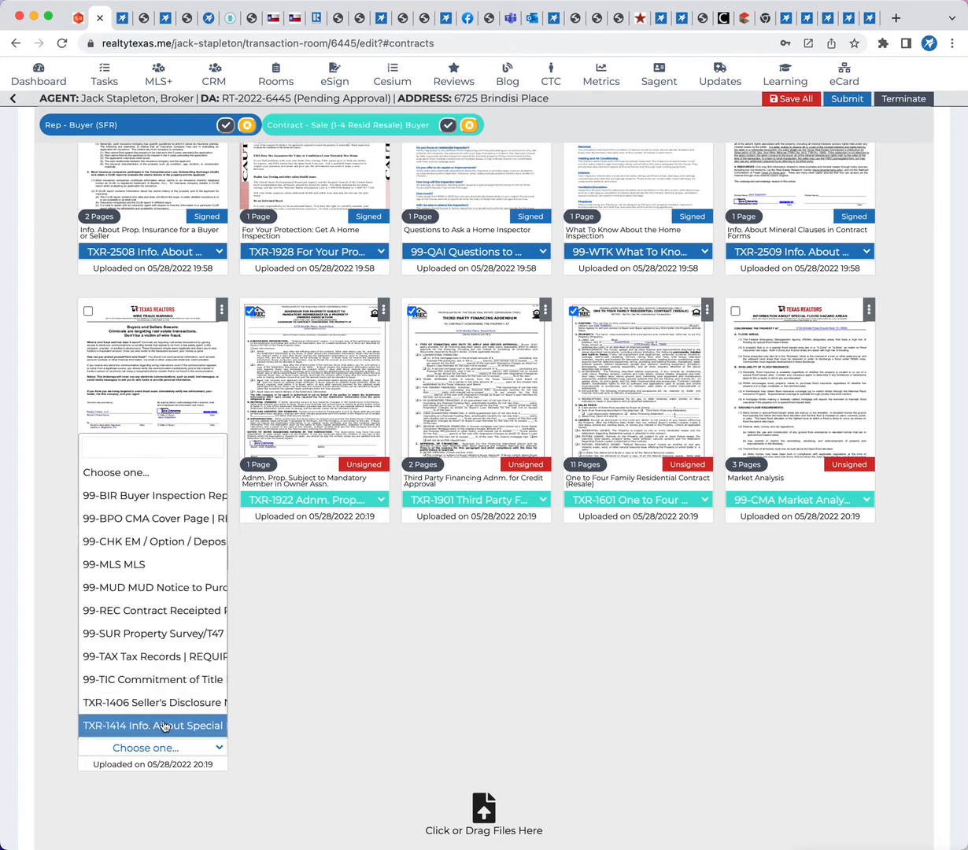
scroll(163, 723, "right", 5)
left_click(108, 674)
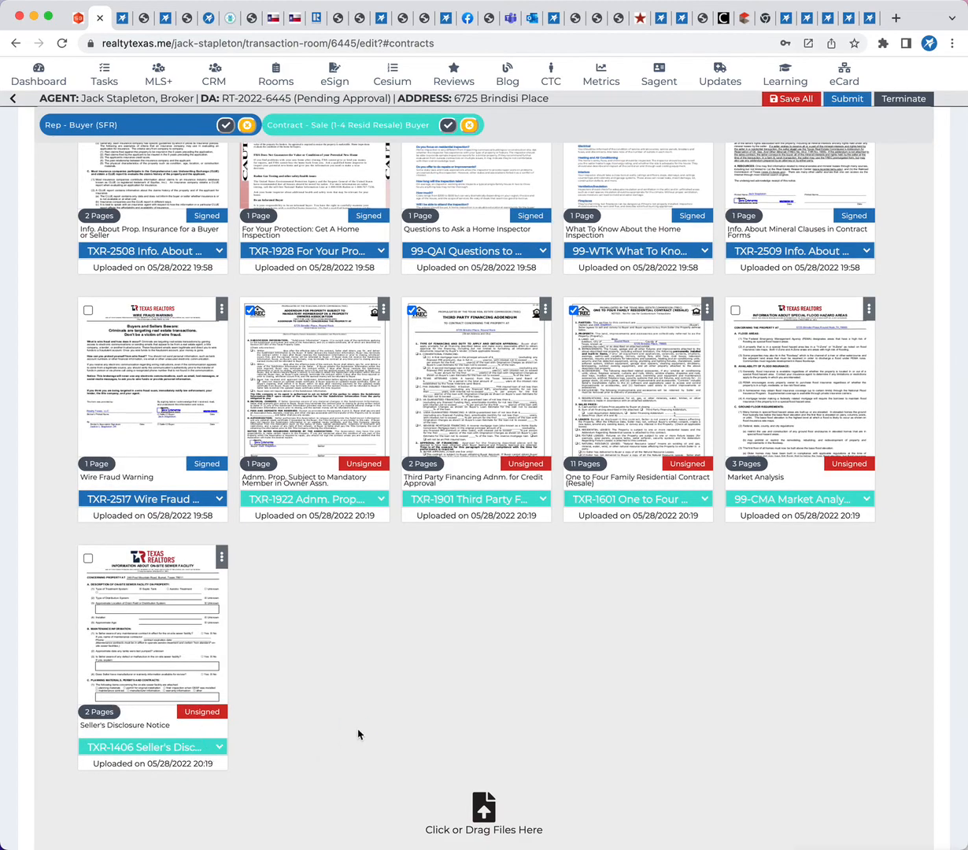
Enter the seller's name in the business details of the room's contract details
scroll(358, 734, "up", 10)
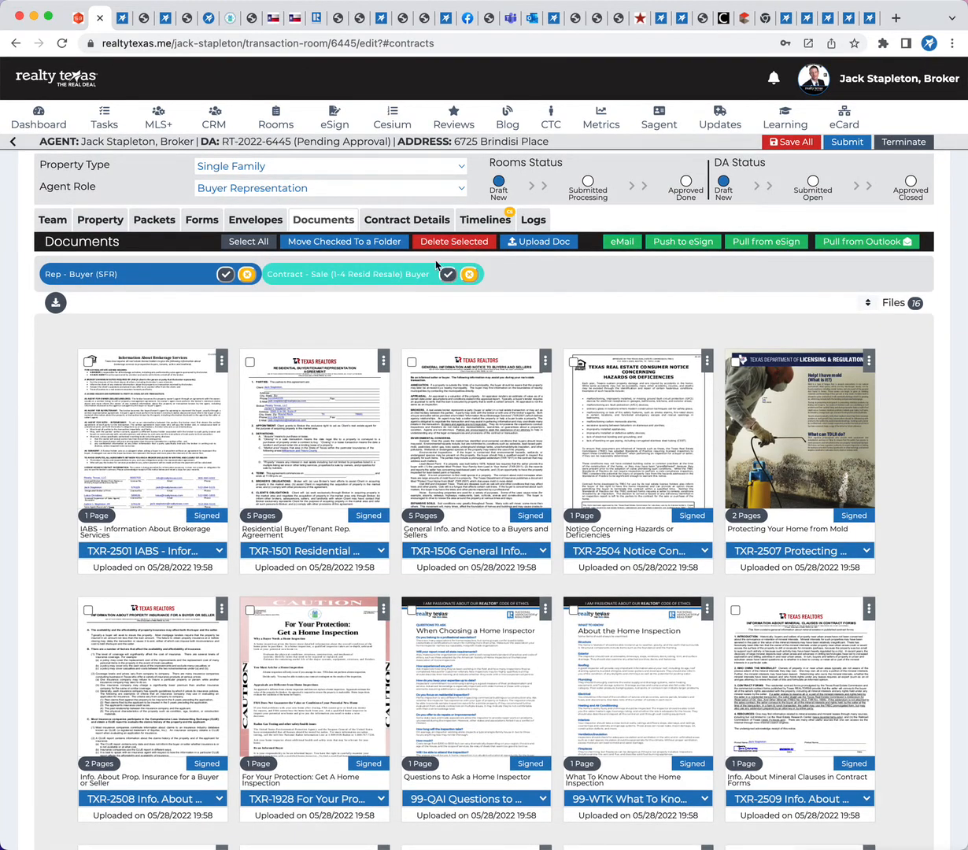
left_click(376, 224)
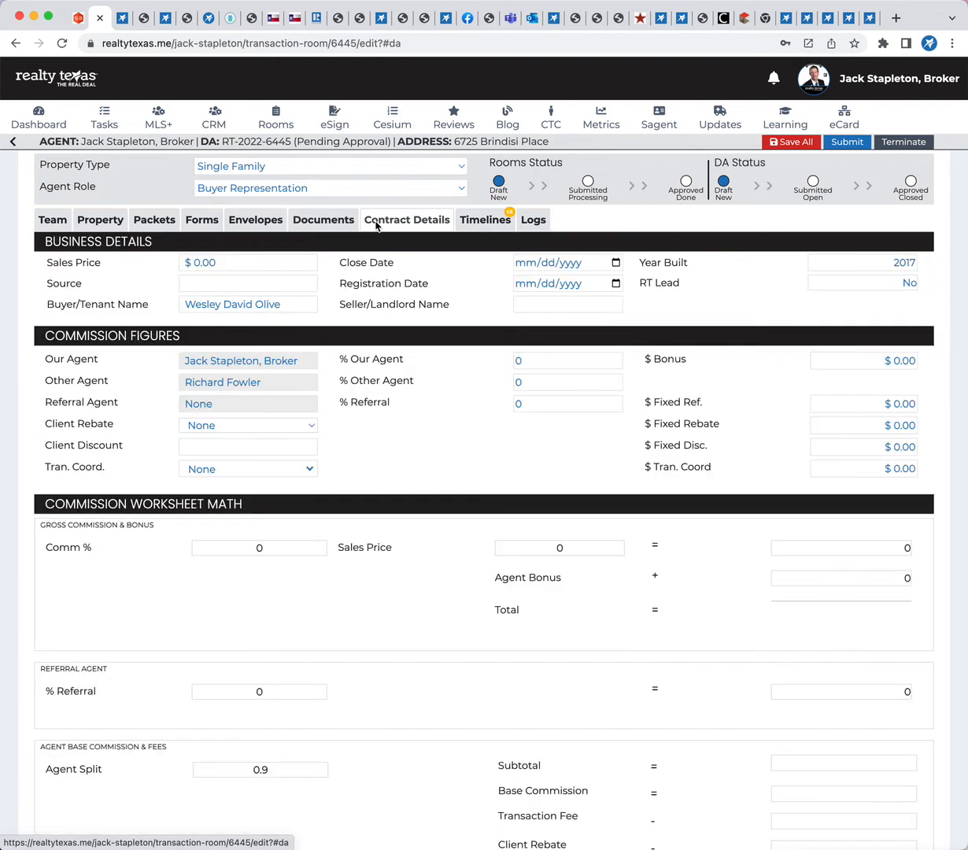
left_click(550, 307)
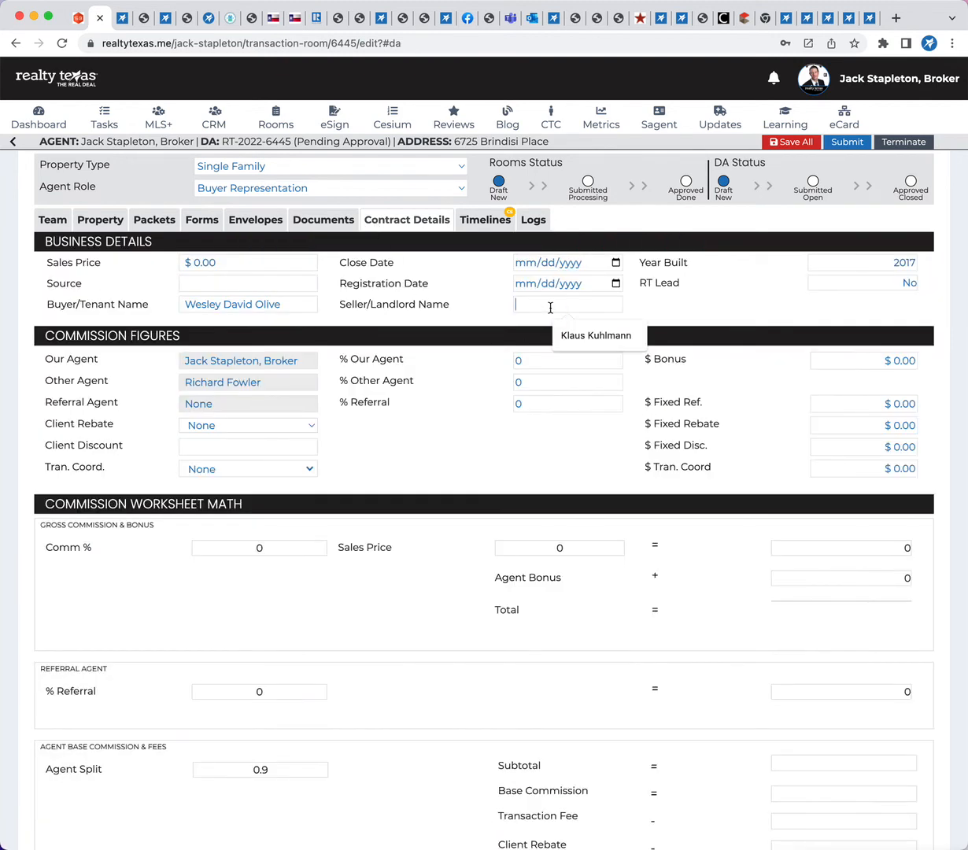
type("Doe")
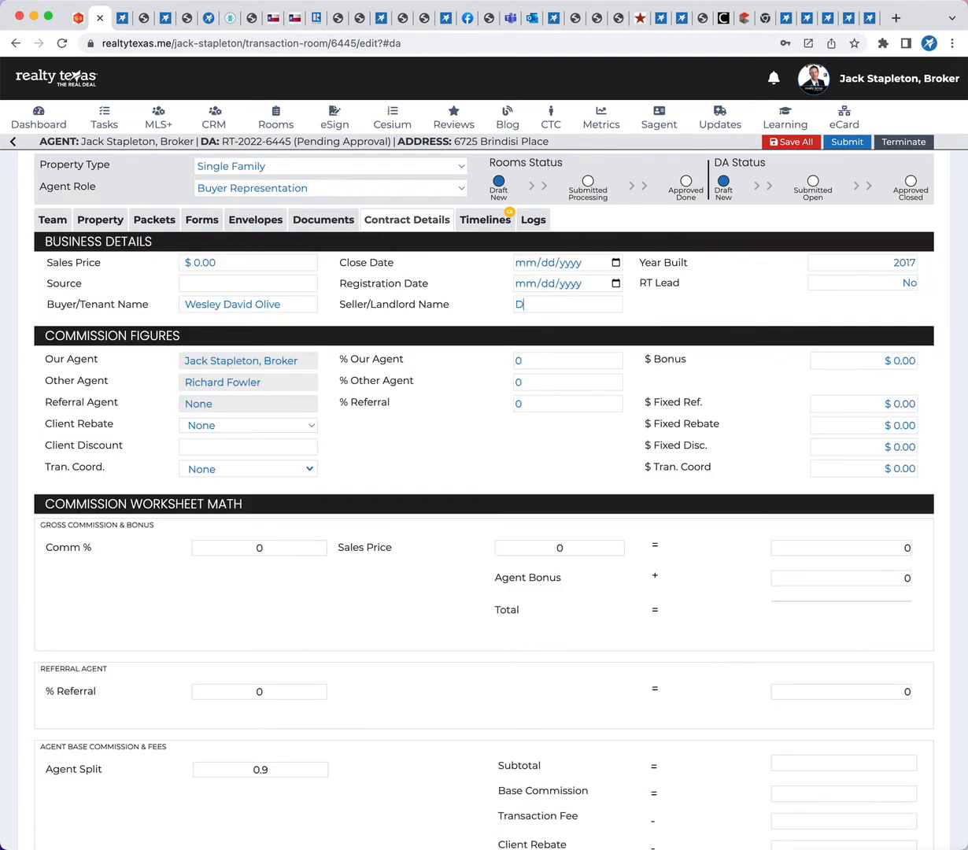
Set the Close Date to 05/31/2022 and the Registration Date to 05/01/2022
left_click(615, 262)
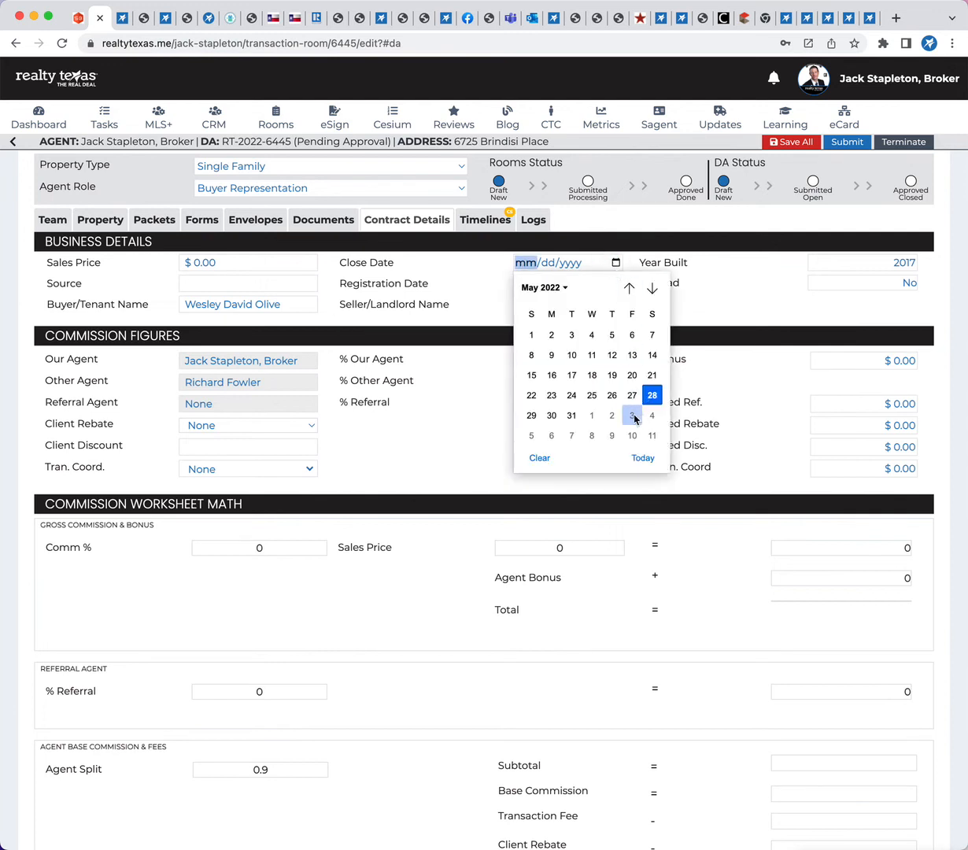
left_click(571, 415)
left_click(615, 283)
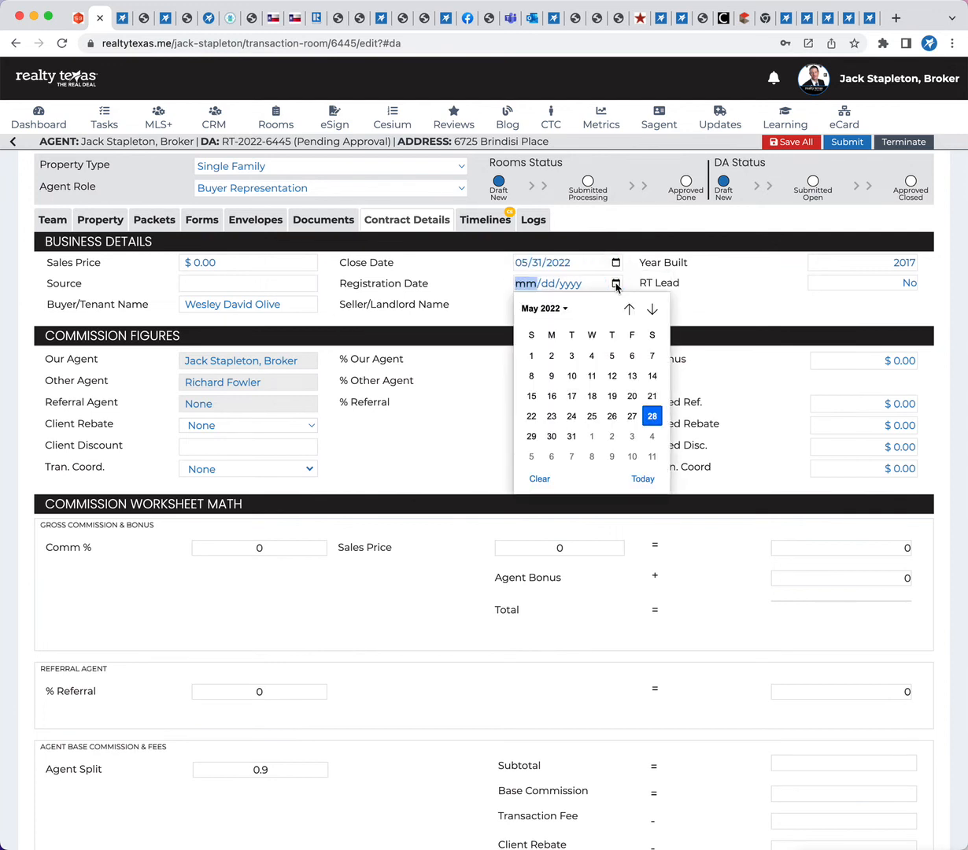
left_click(532, 356)
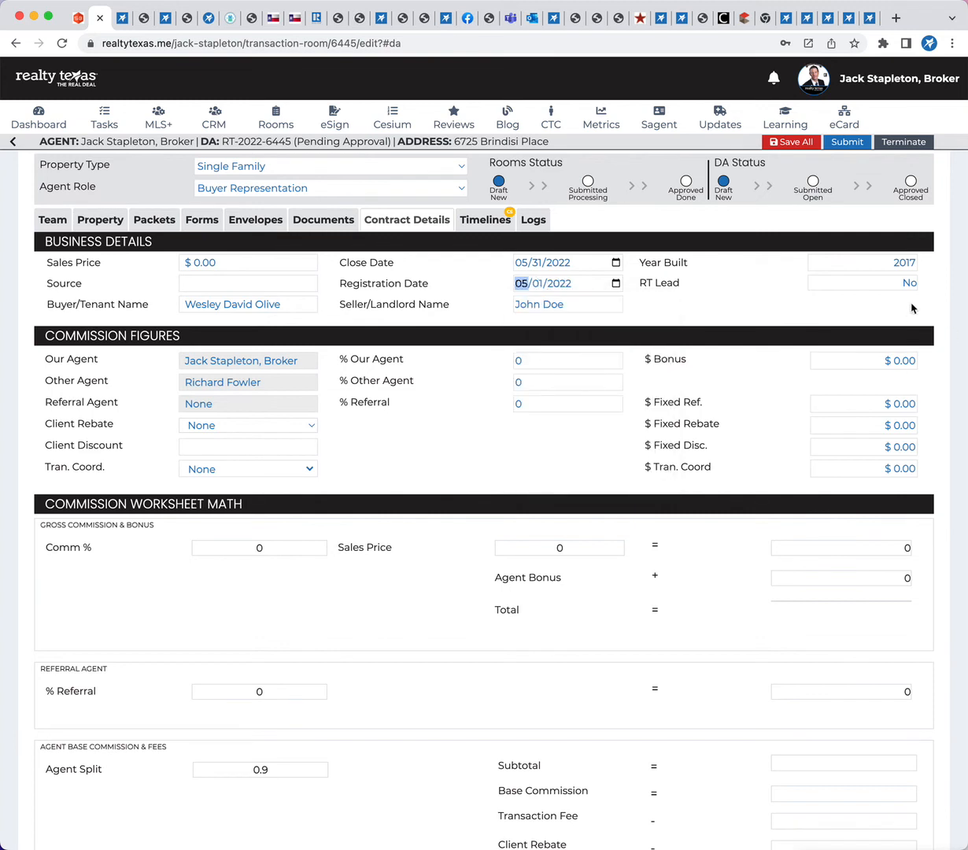
Choose No for RT Lead and set the Source to Referral
left_click(858, 284)
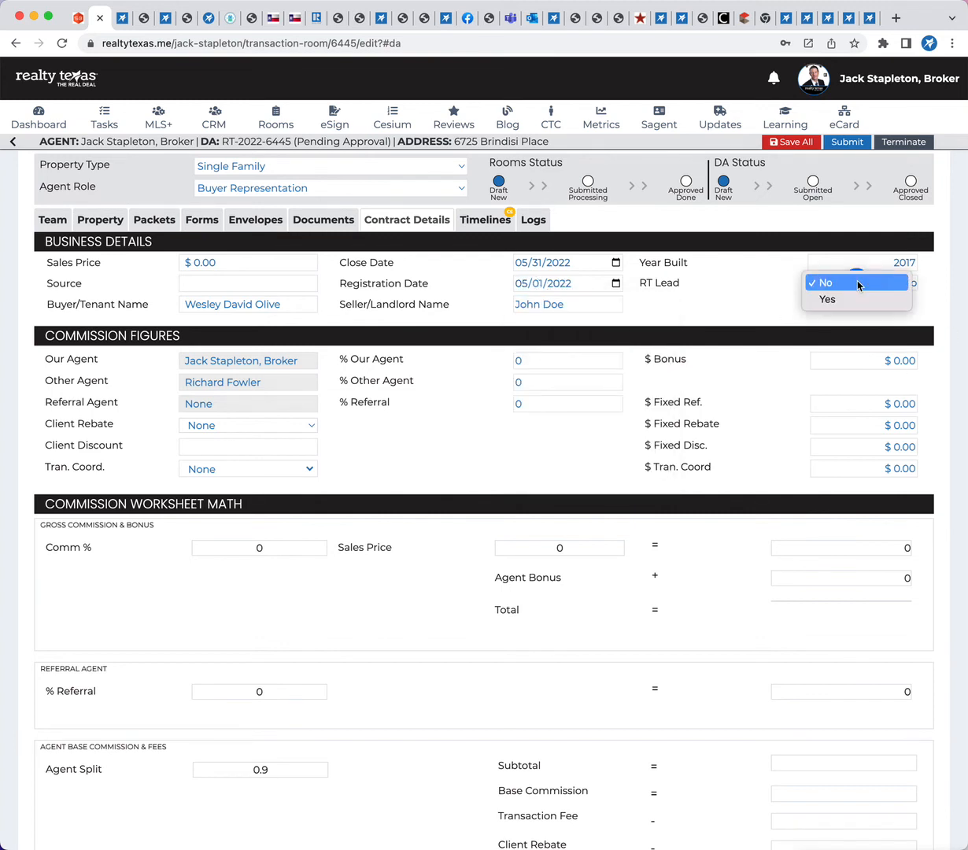
left_click(856, 283)
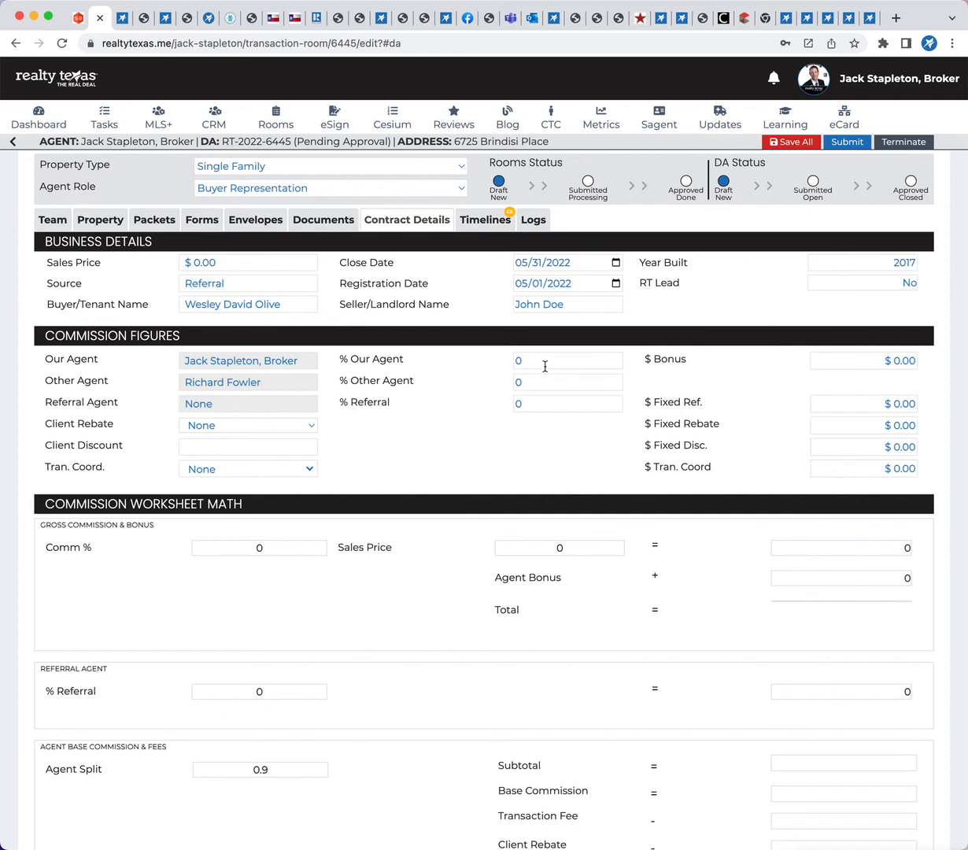
Set the % Our Agent commission figure to 3
left_click_drag(535, 361, 326, 366)
type("3")
left_click(395, 432)
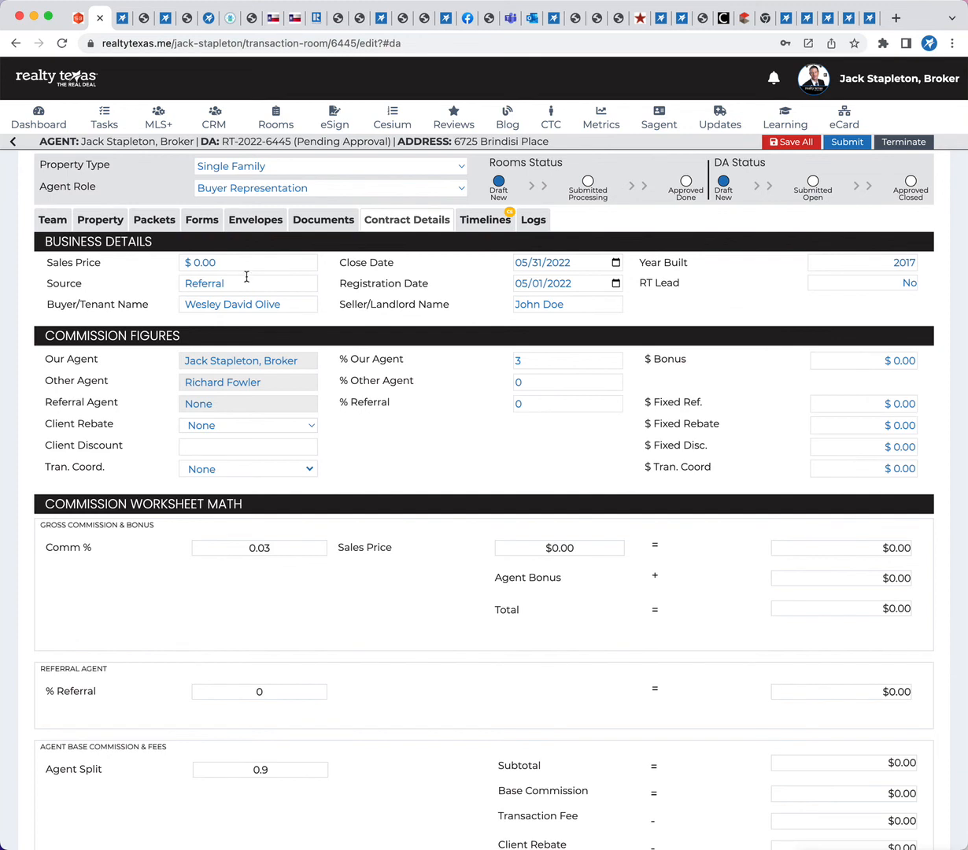
Set the Sales Price to $1,100,000 and check the agent commission in the commission worksheet
left_click_drag(237, 264, 62, 261)
type("1100000")
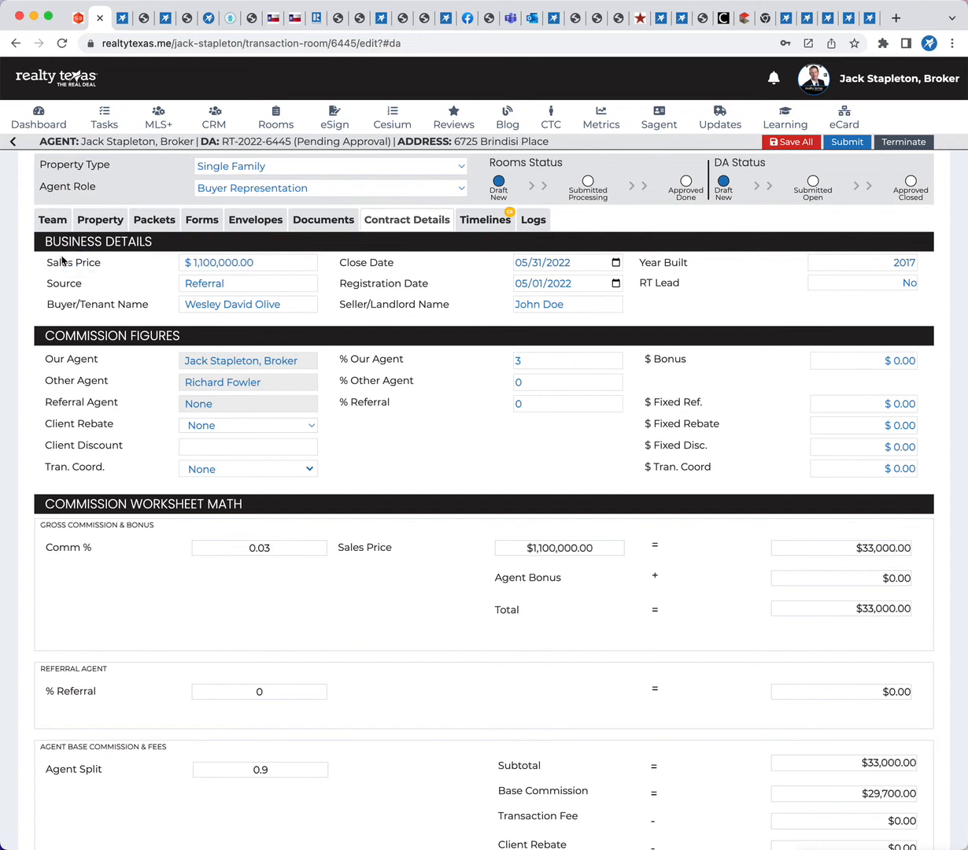
scroll(797, 600, "down", 1)
scroll(803, 655, "down", 3)
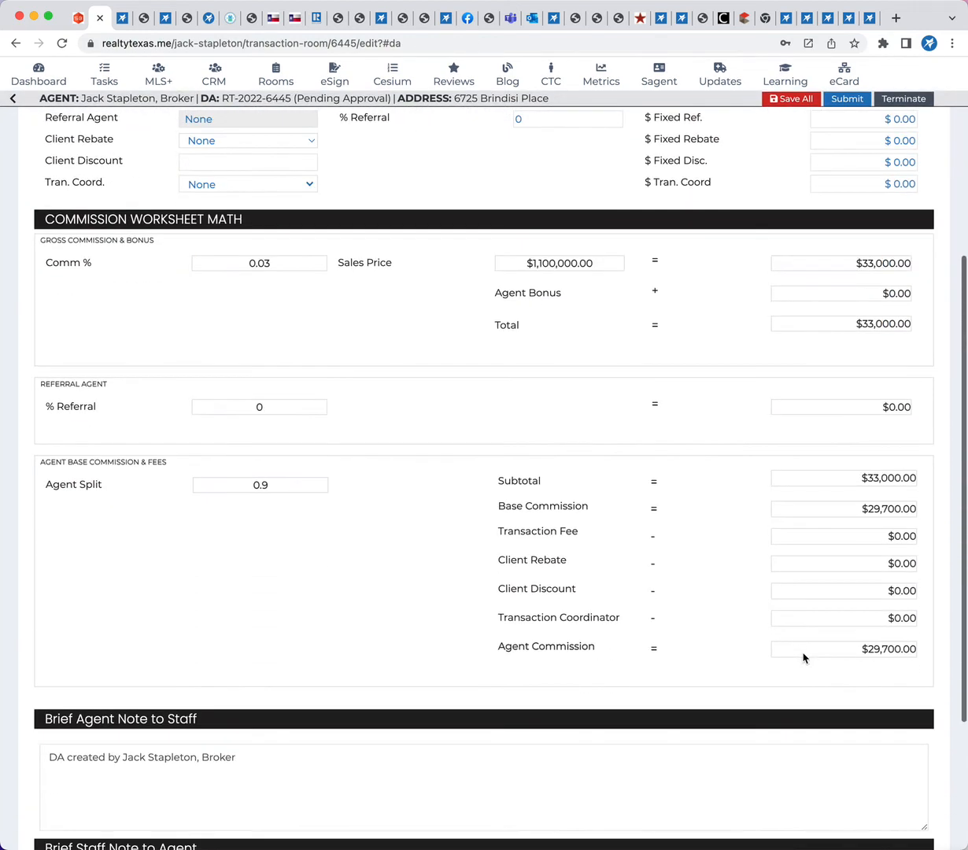
scroll(803, 655, "up", 1)
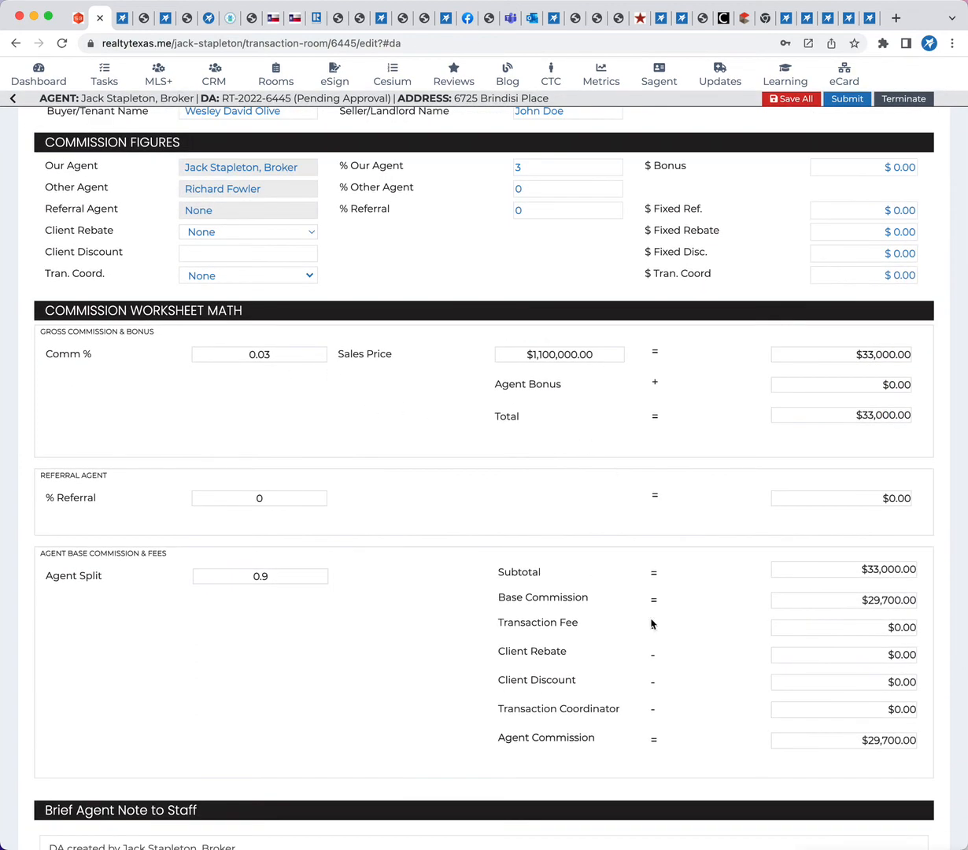
left_click_drag(504, 737, 909, 740)
scroll(749, 711, "up", 3)
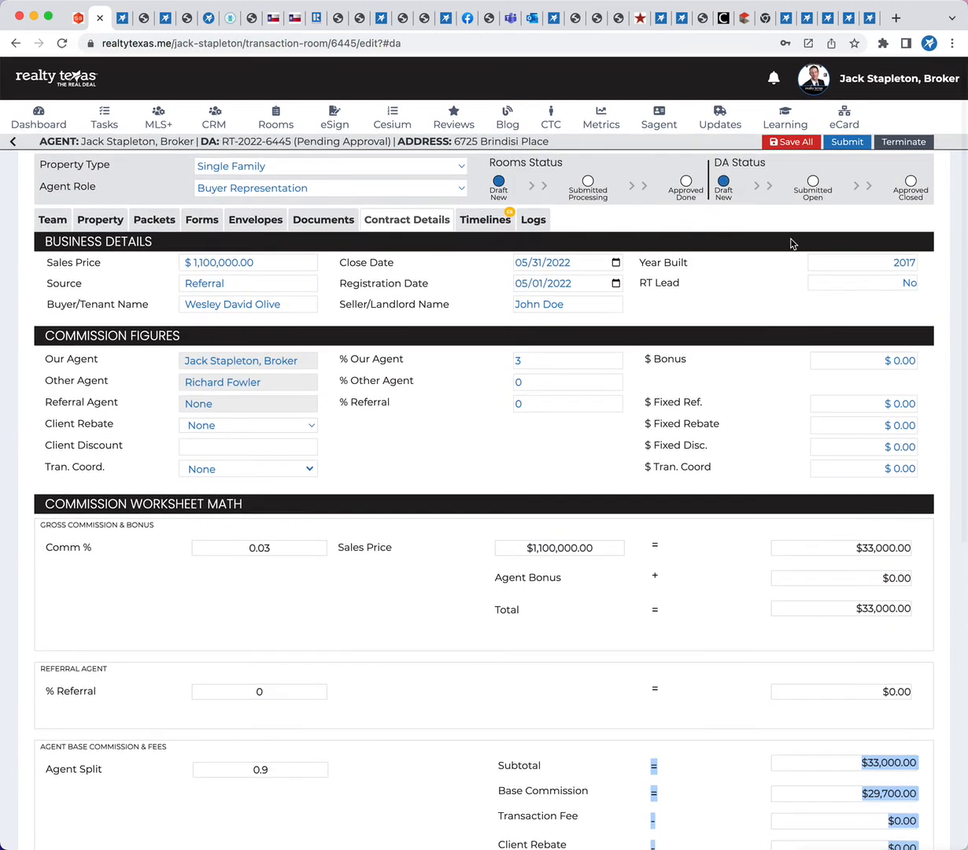
Save all changes to the room's record and try to submit the room
left_click(782, 143)
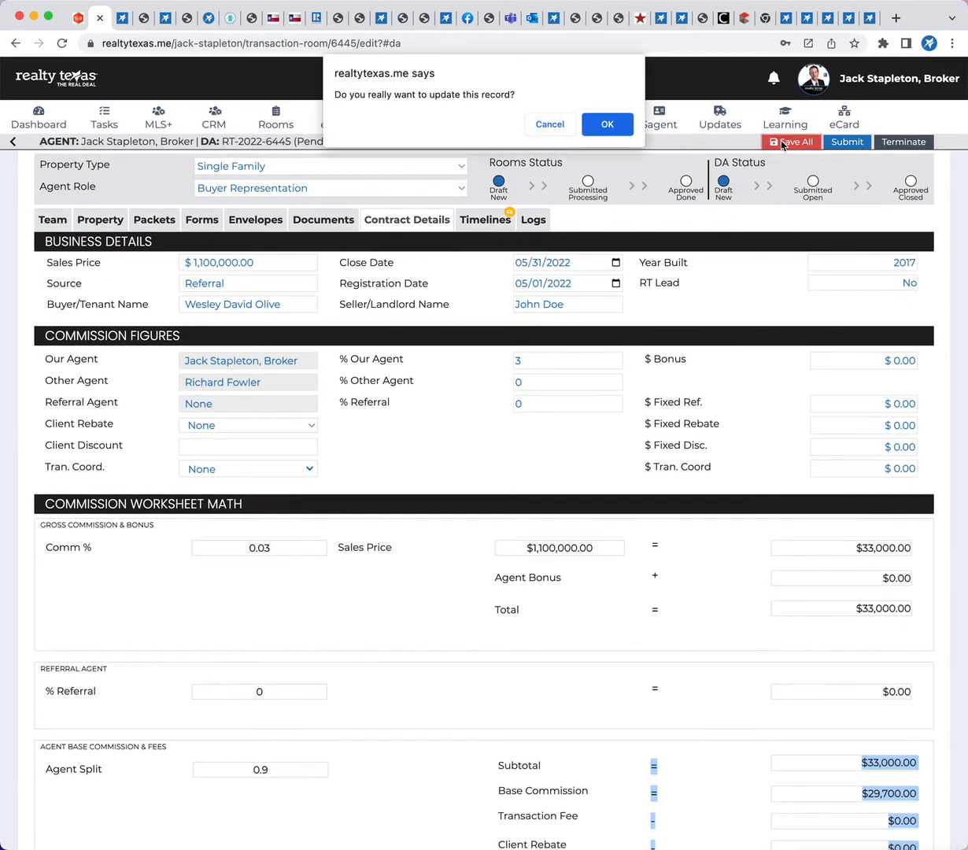
left_click(609, 124)
left_click(838, 146)
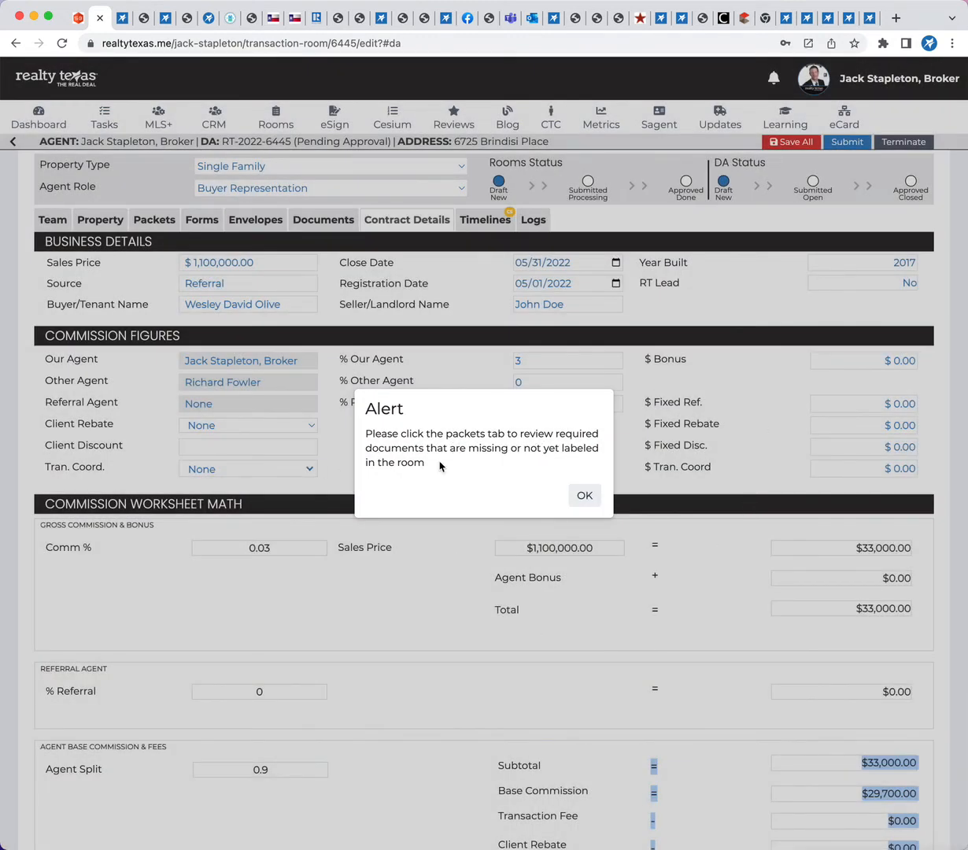
left_click(584, 495)
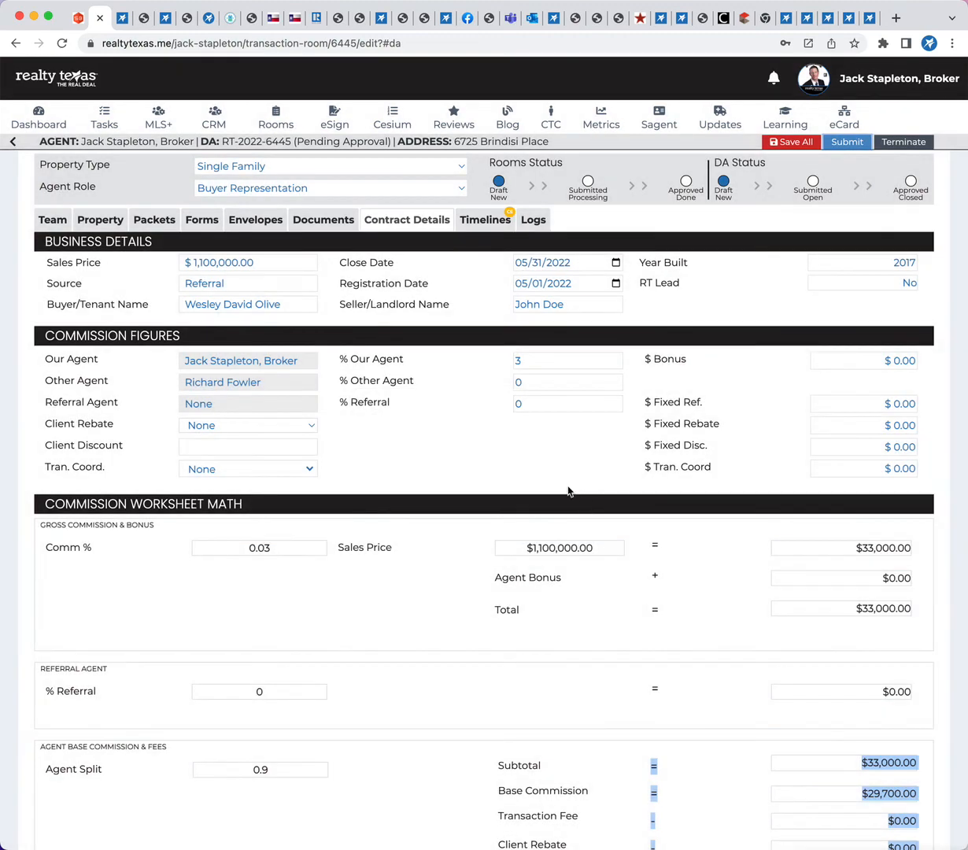
Review the applied forms in the room's packets for required documents that are missing or not yet labelled
left_click(156, 220)
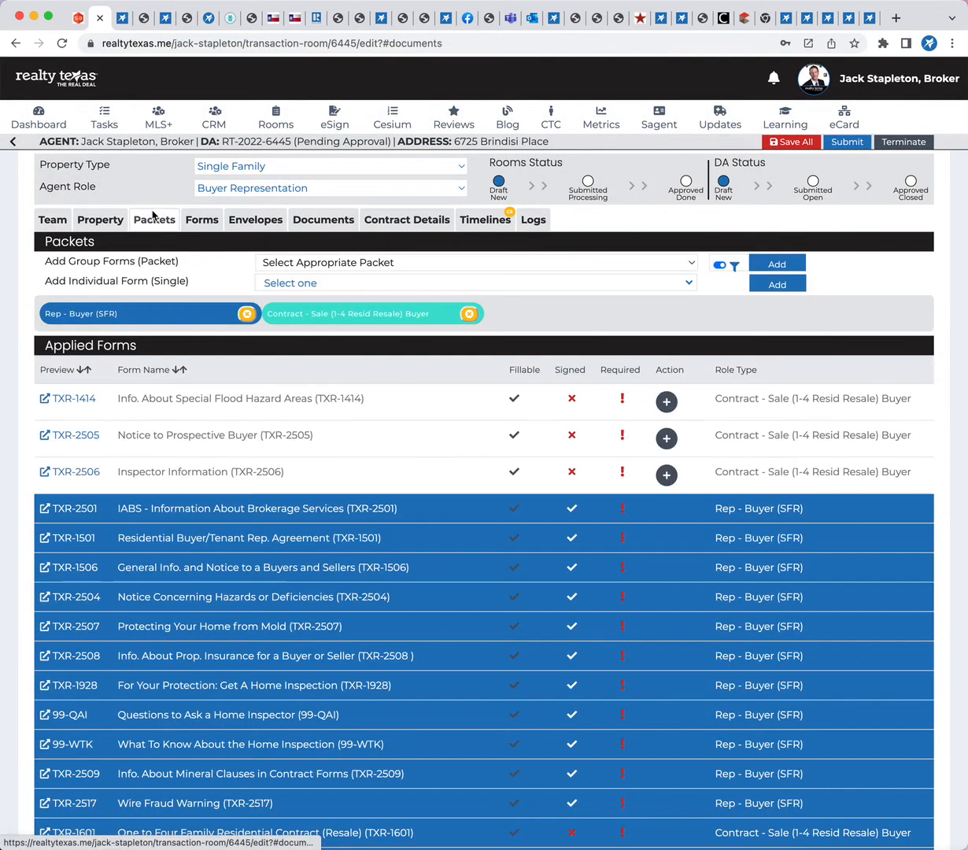
scroll(622, 504, "down", 10)
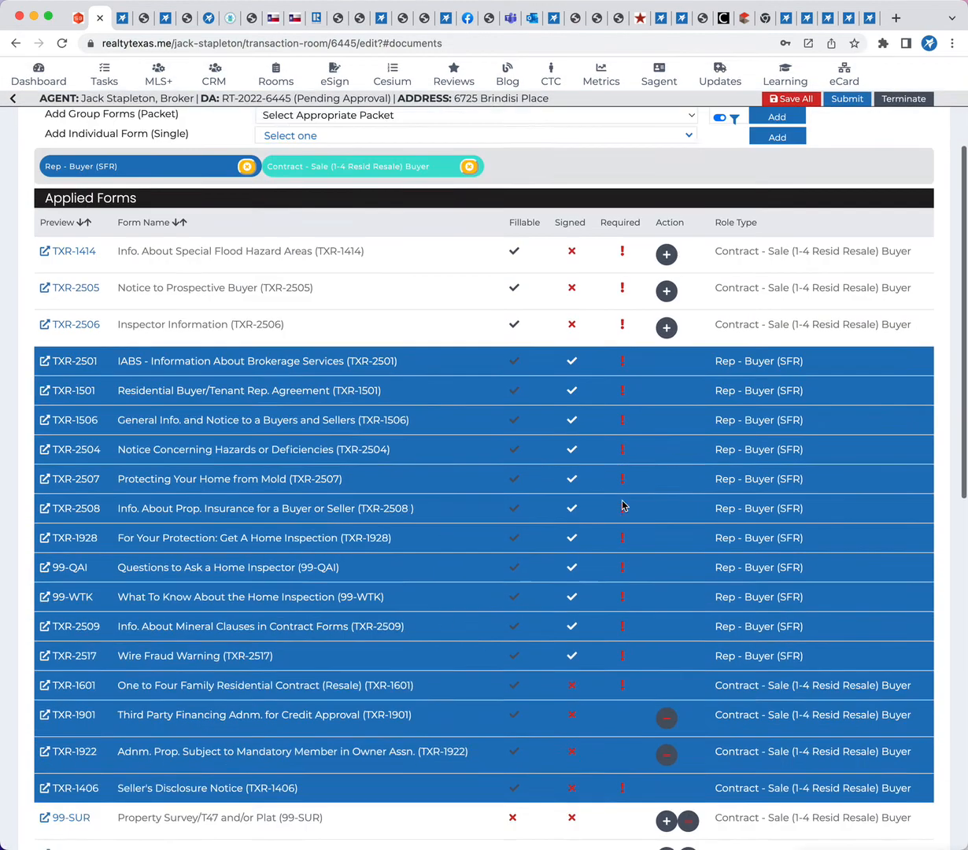
scroll(622, 503, "down", 1)
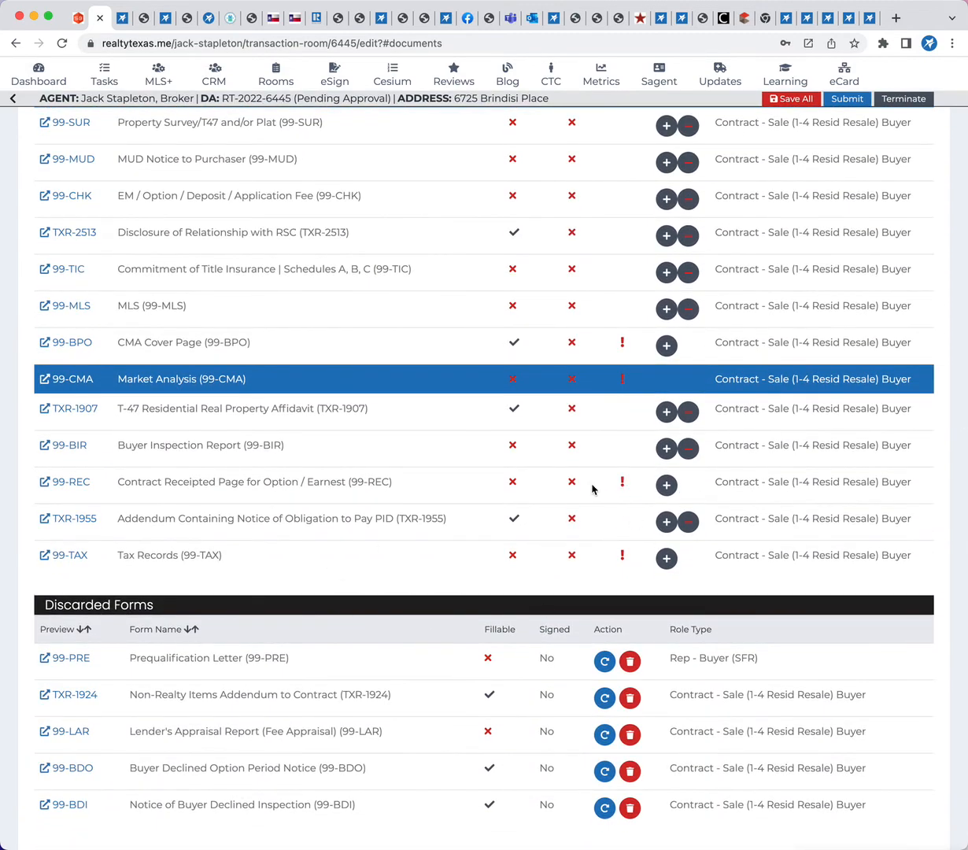
scroll(594, 488, "up", 4)
scroll(592, 488, "up", 6)
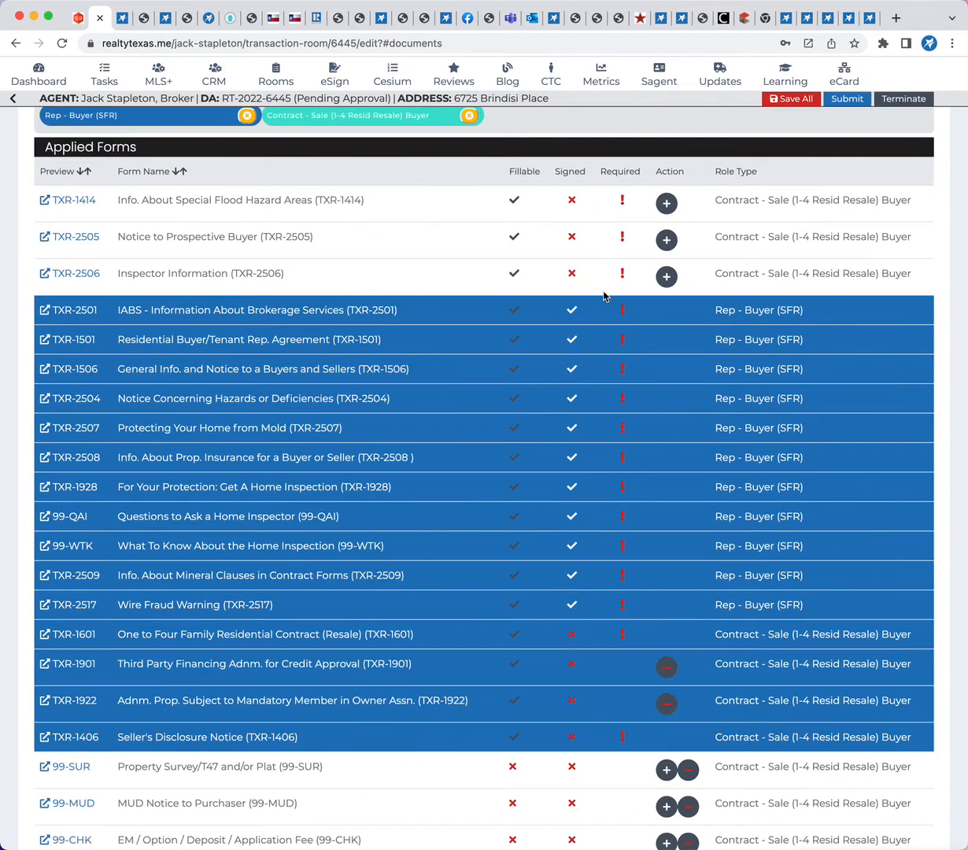
scroll(604, 296, "up", 3)
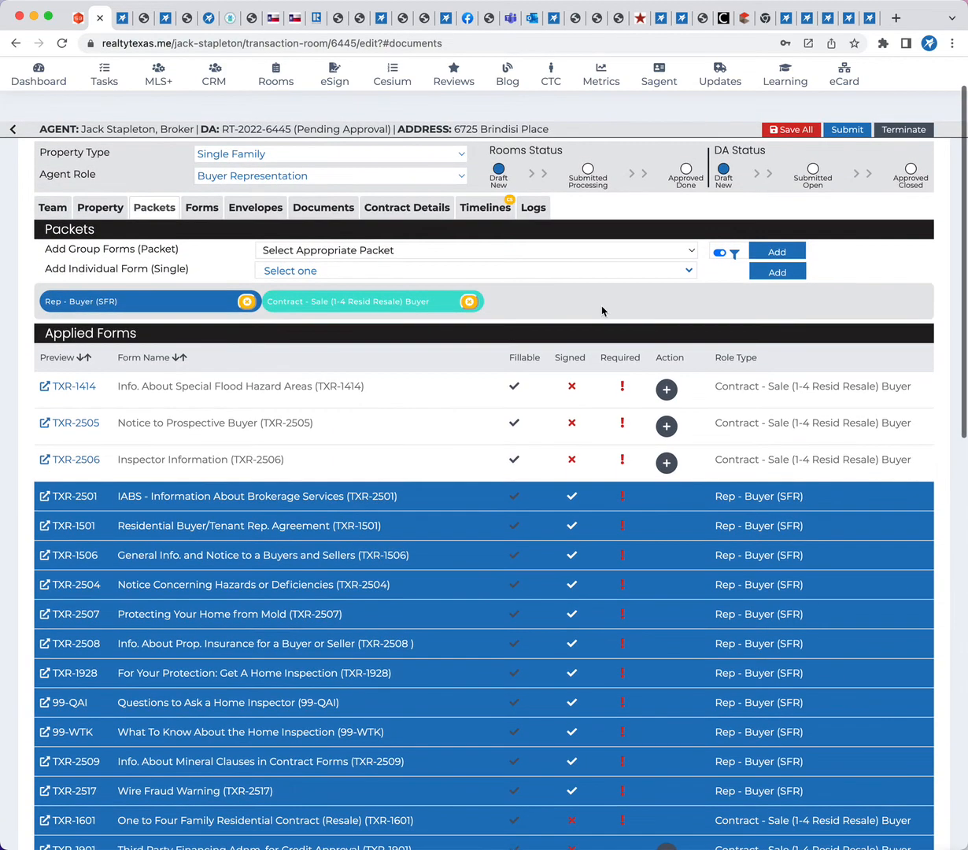
Look through the room's uploaded documents and folders to check their labels and signed status
left_click(314, 208)
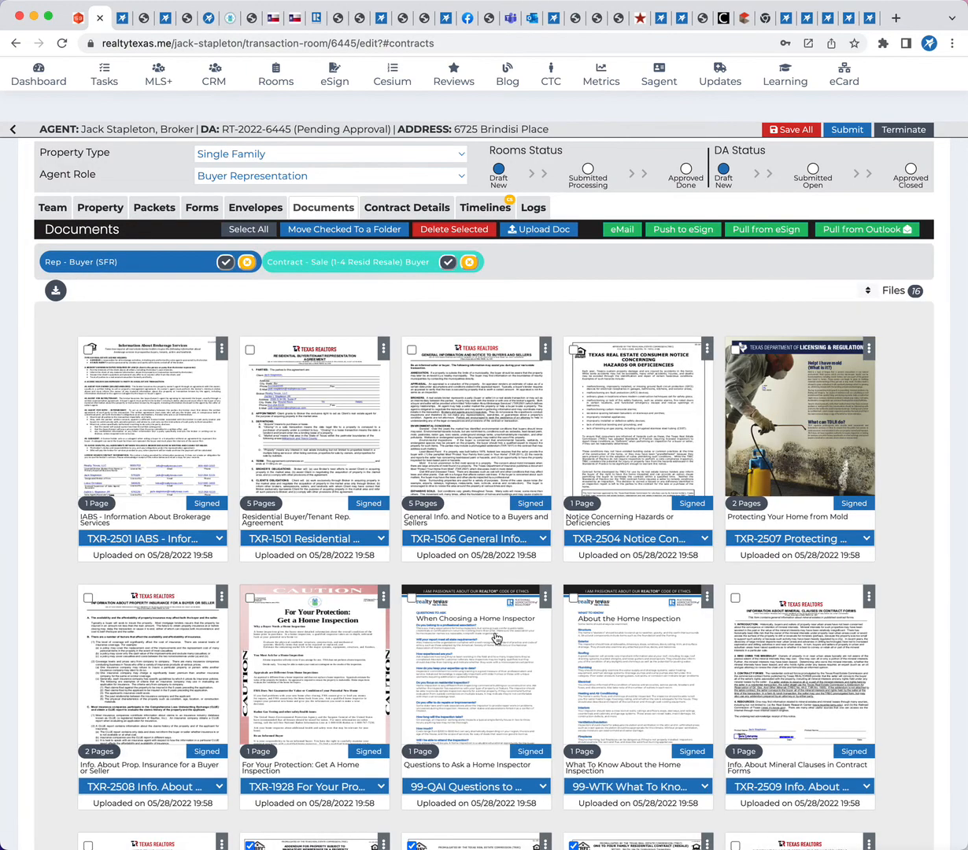
scroll(496, 638, "down", 10)
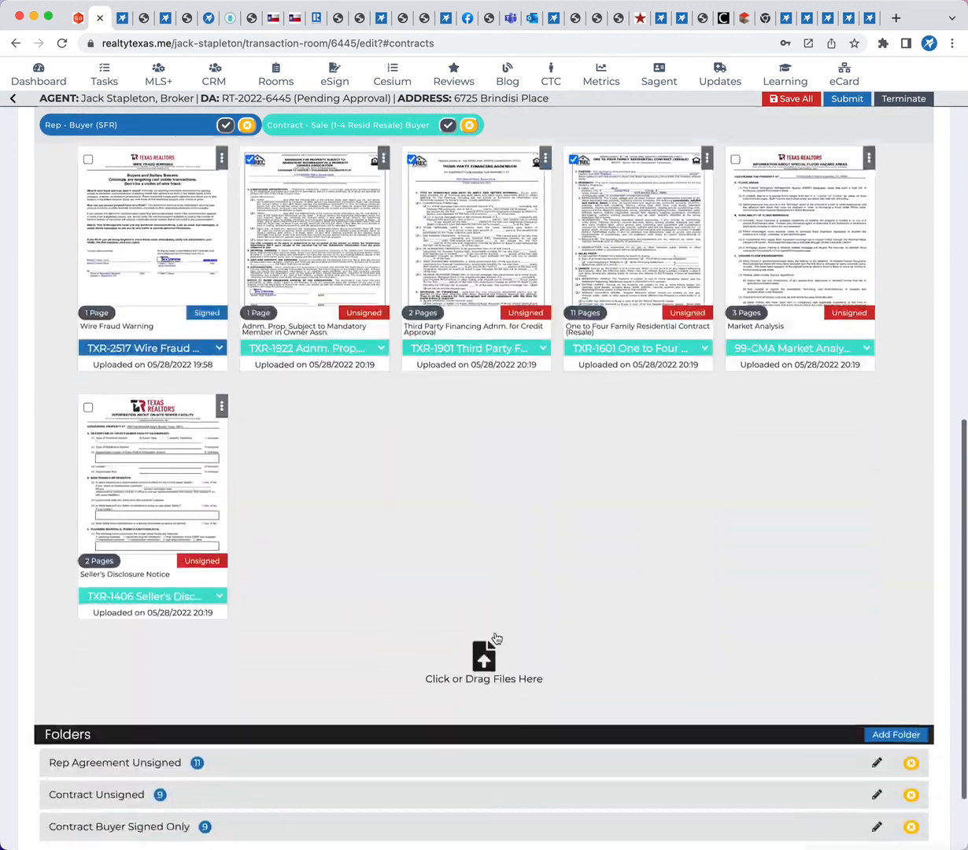
scroll(496, 637, "up", 10)
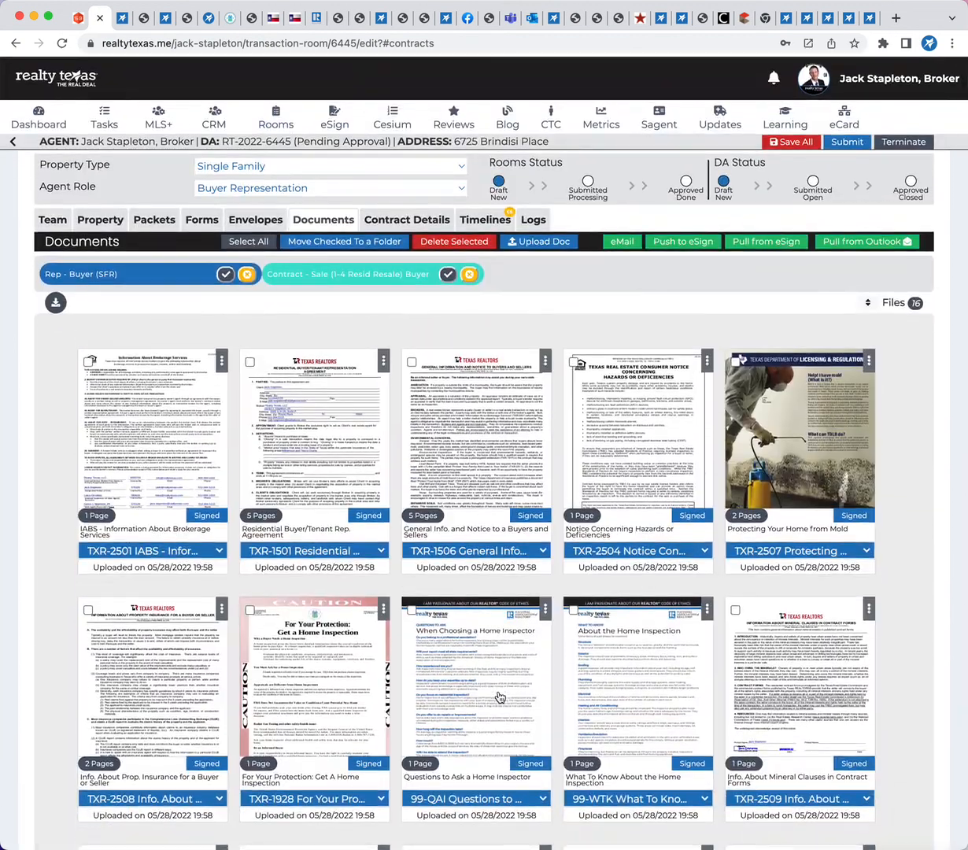